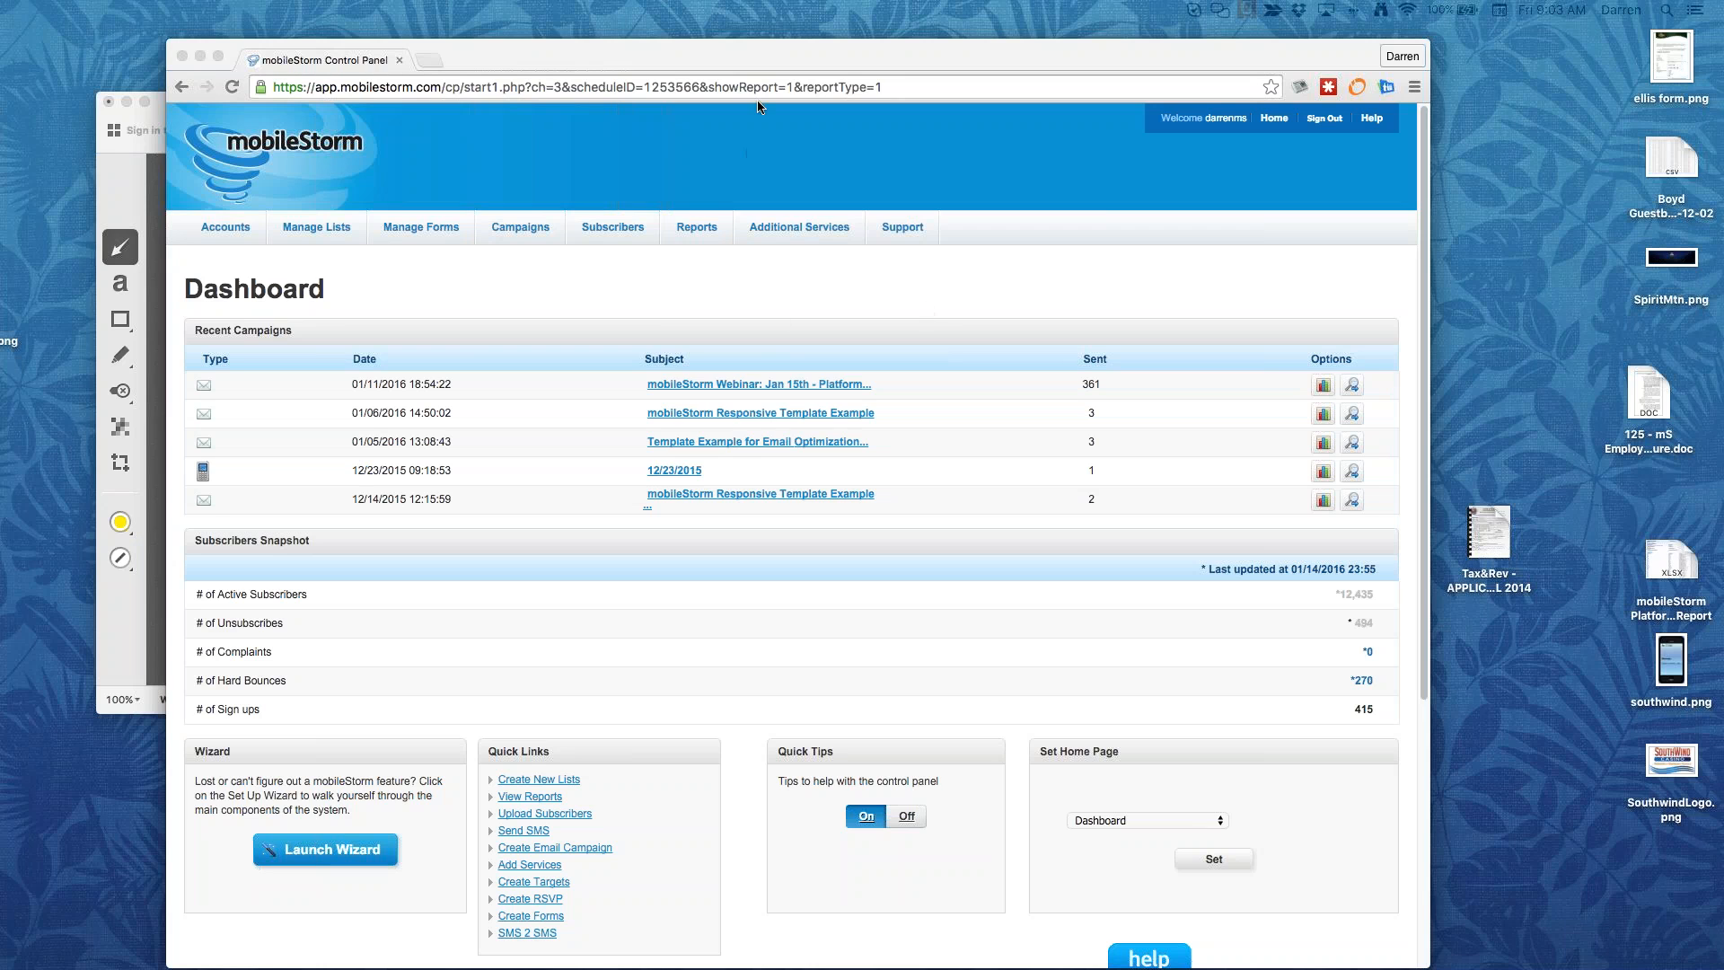
# Step: Move the Control Panel browser window to the top-left corner and widen it to nearly full screen
pyautogui.moveTo(772, 55); pyautogui.dragTo(1132, 181)
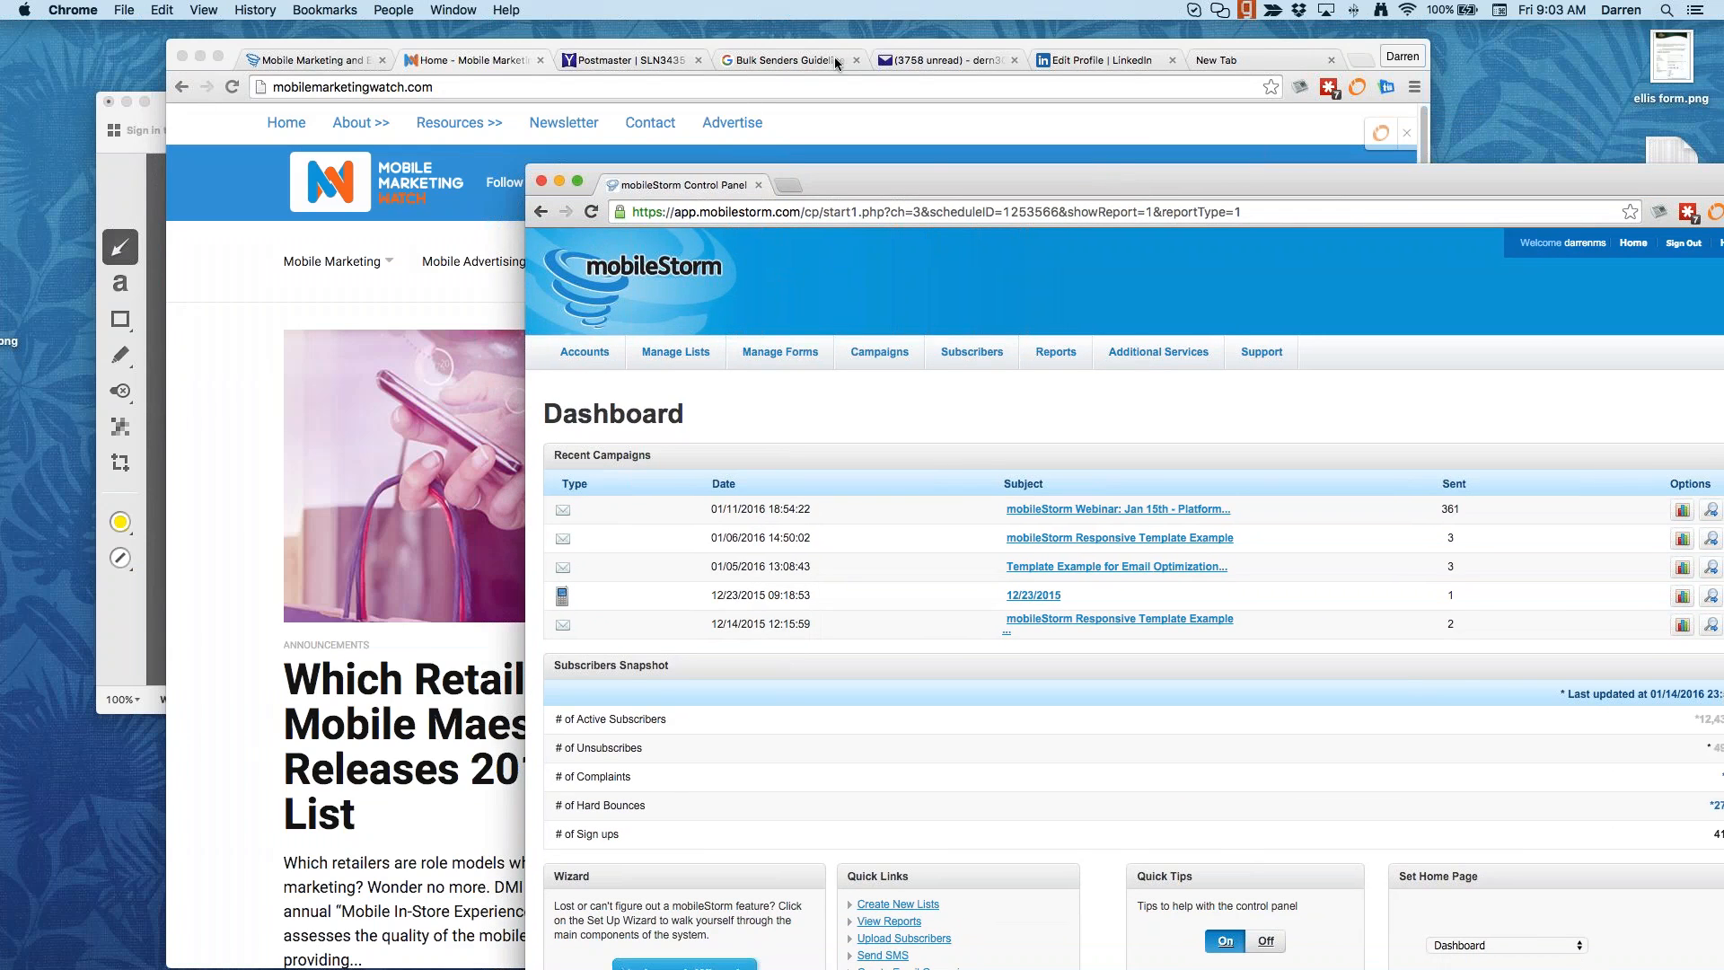
pyautogui.click(1116, 60)
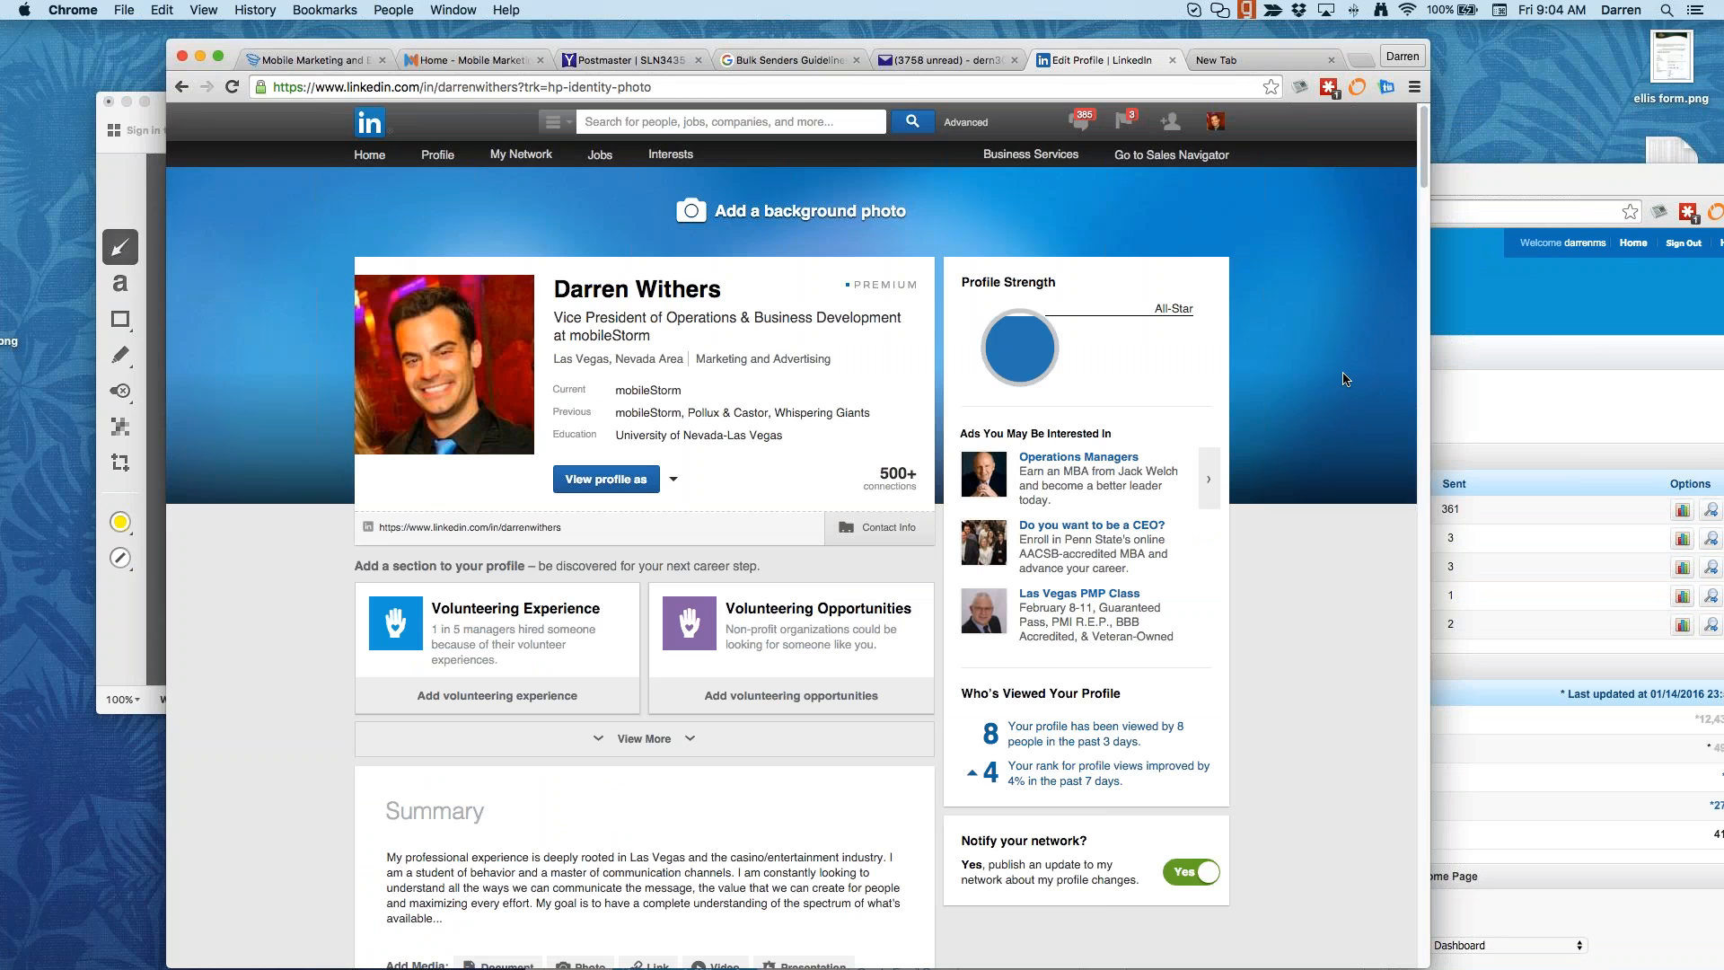
pyautogui.click(1545, 337)
pyautogui.moveTo(1337, 182); pyautogui.dragTo(997, 144)
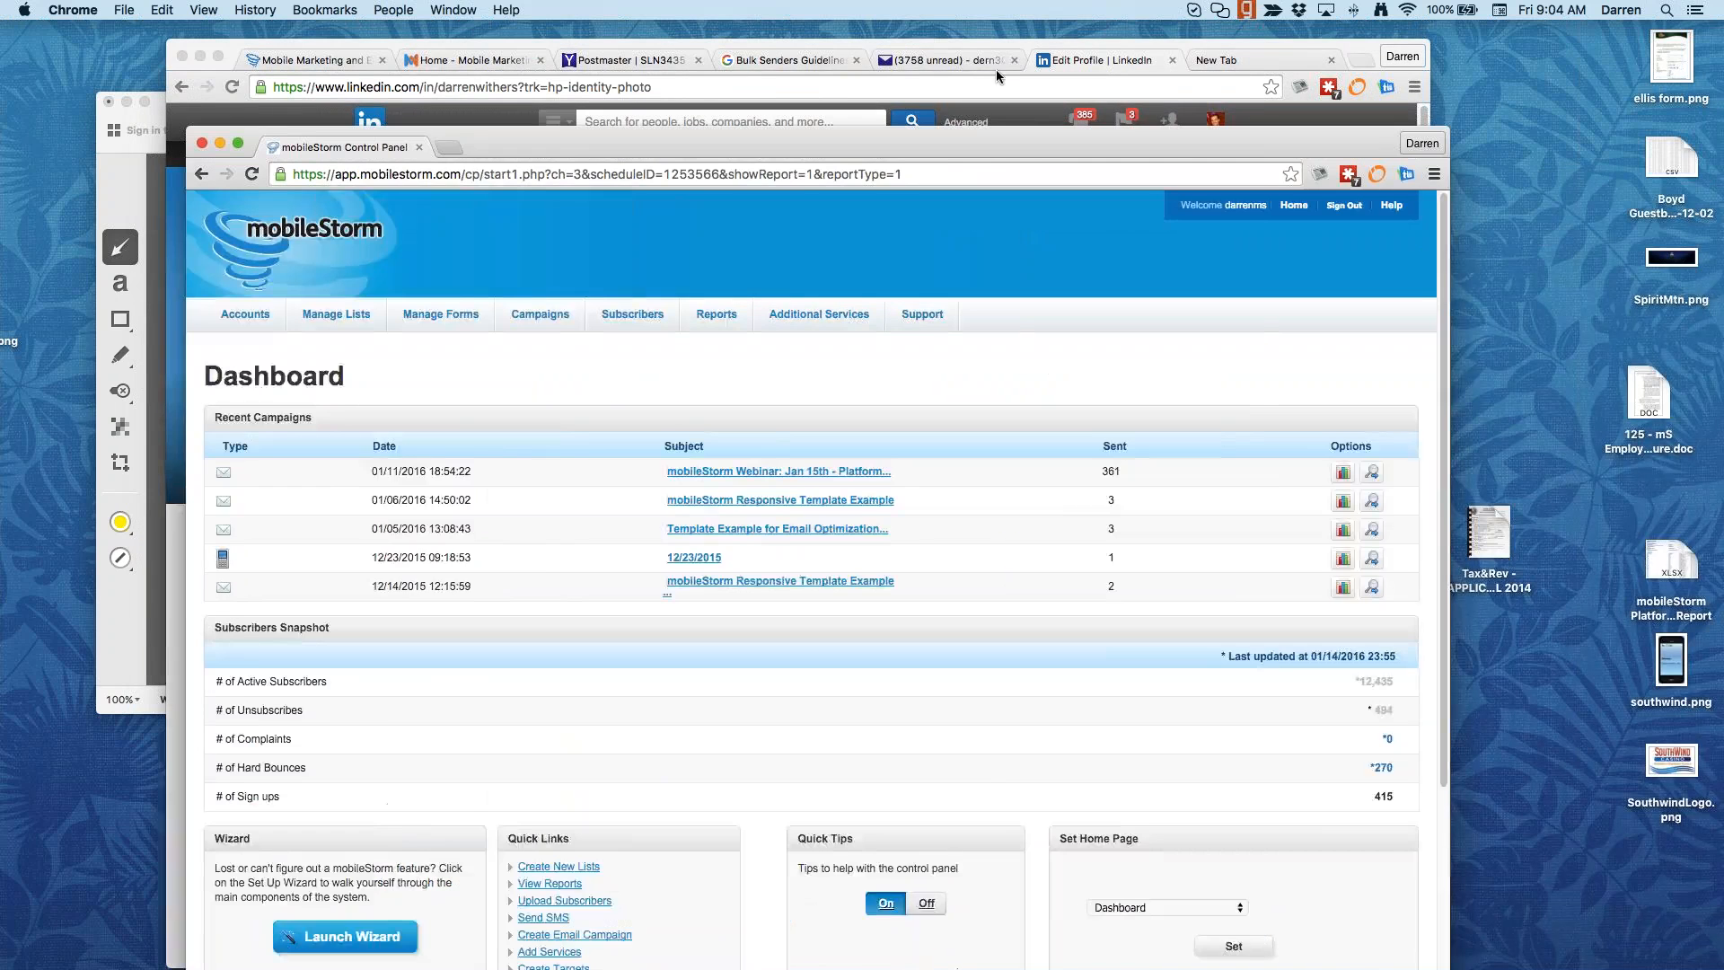
pyautogui.moveTo(997, 76); pyautogui.dragTo(843, 11)
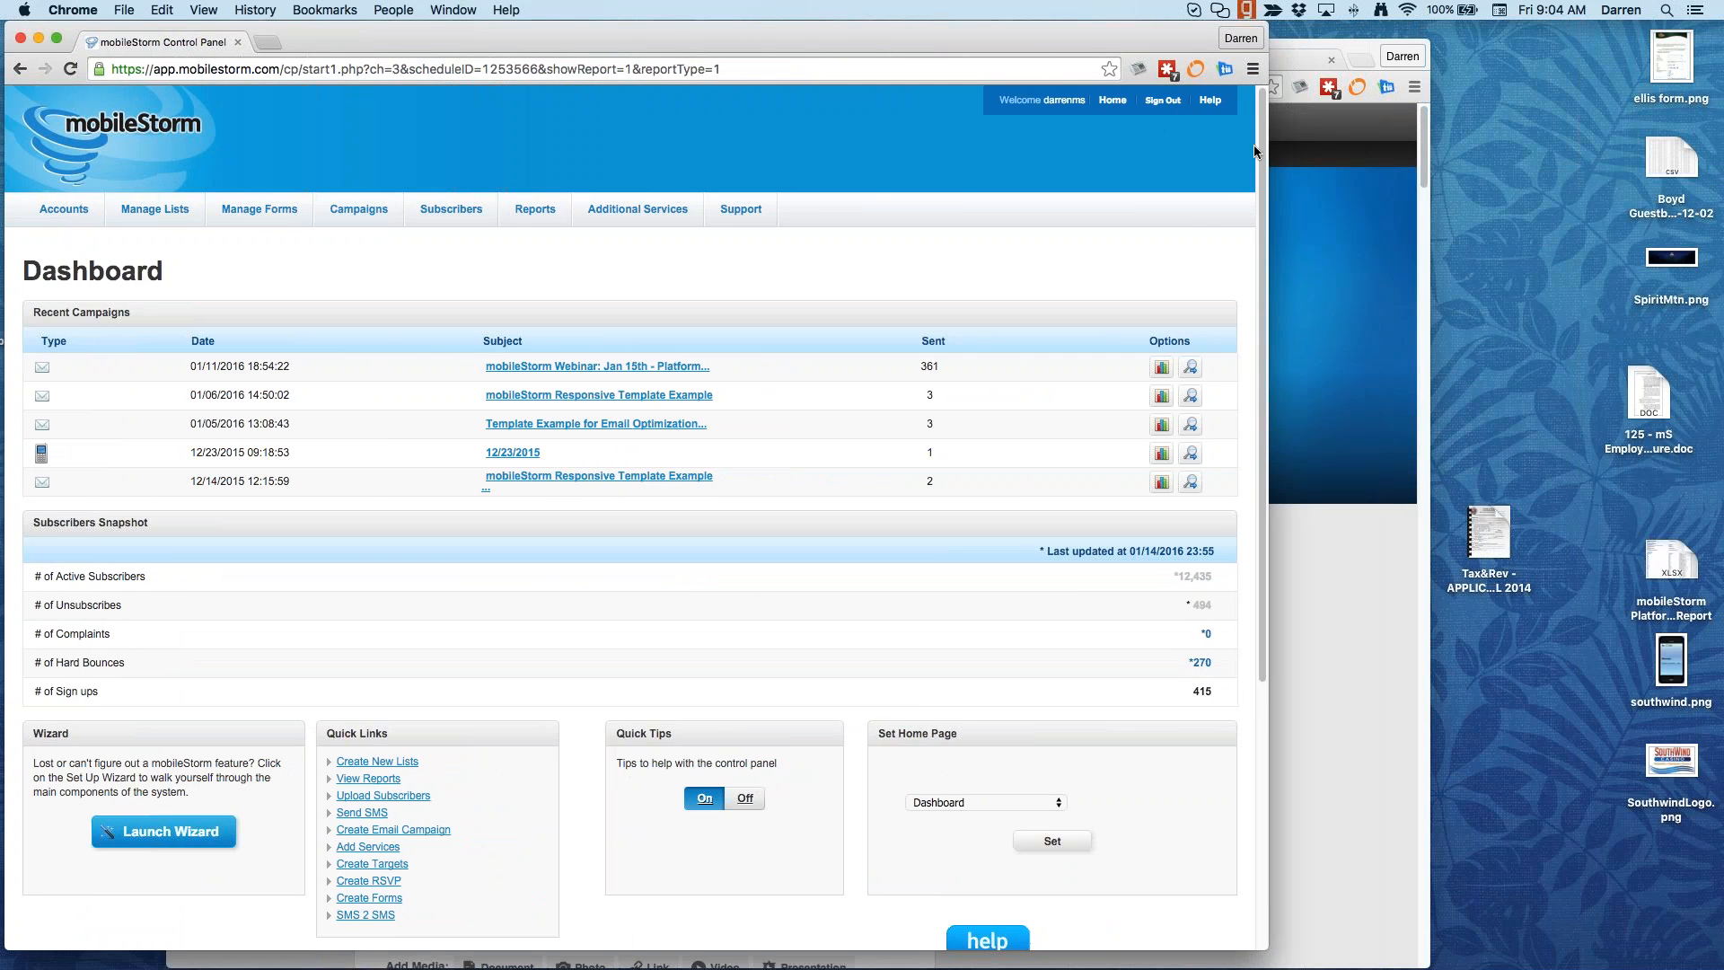
pyautogui.moveTo(1267, 149); pyautogui.dragTo(1713, 140)
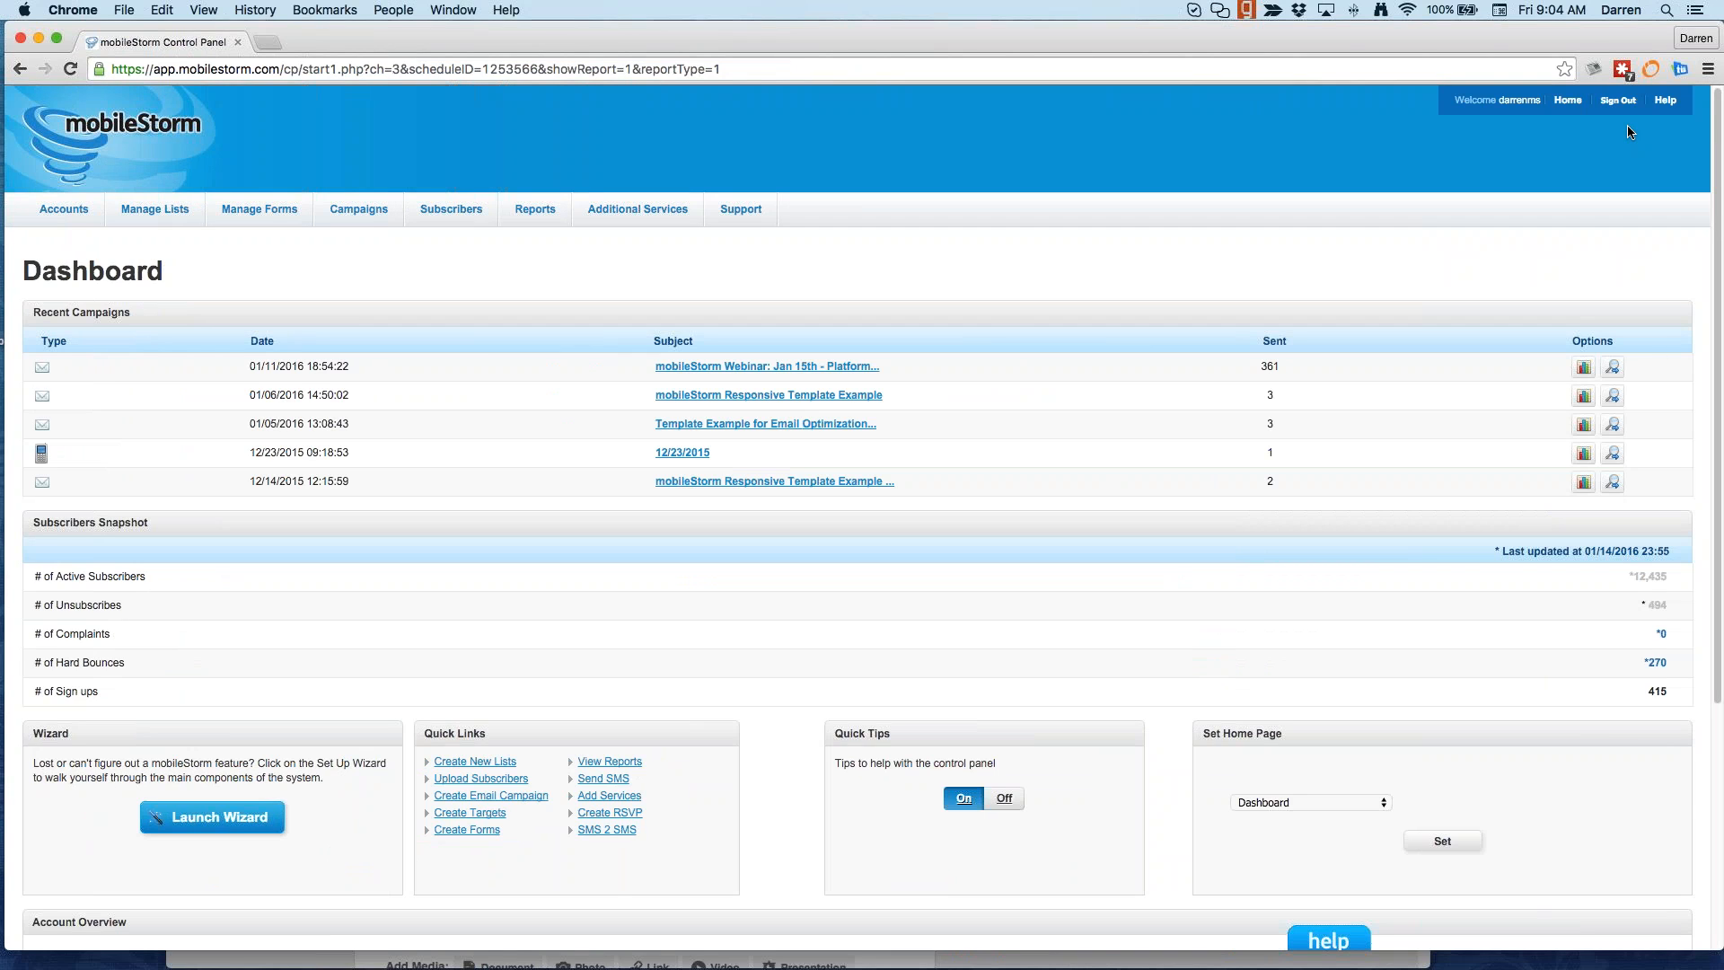
# Step: Load mobilestorm.com in a new tab, follow LOGIN to the sign-in page, and close the old tab
pyautogui.click(271, 41)
pyautogui.write('mobilesot')
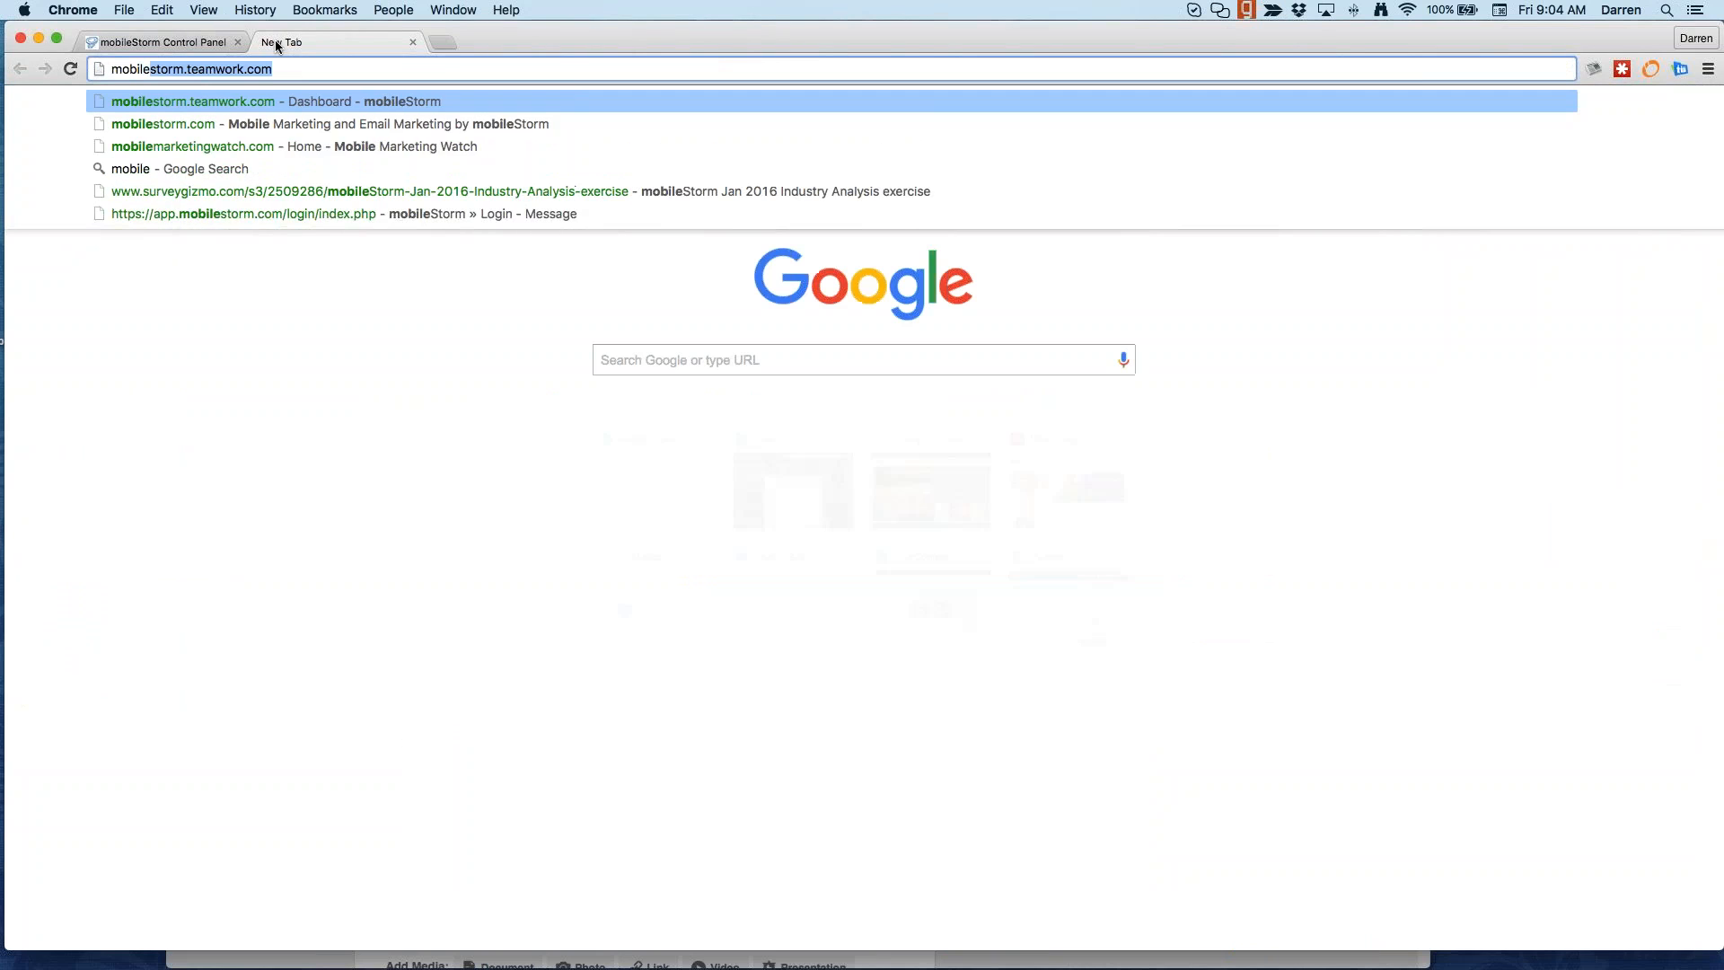
pyautogui.press('BackSpace')
pyautogui.press('BackSpace')
pyautogui.write('to')
pyautogui.press('Return')
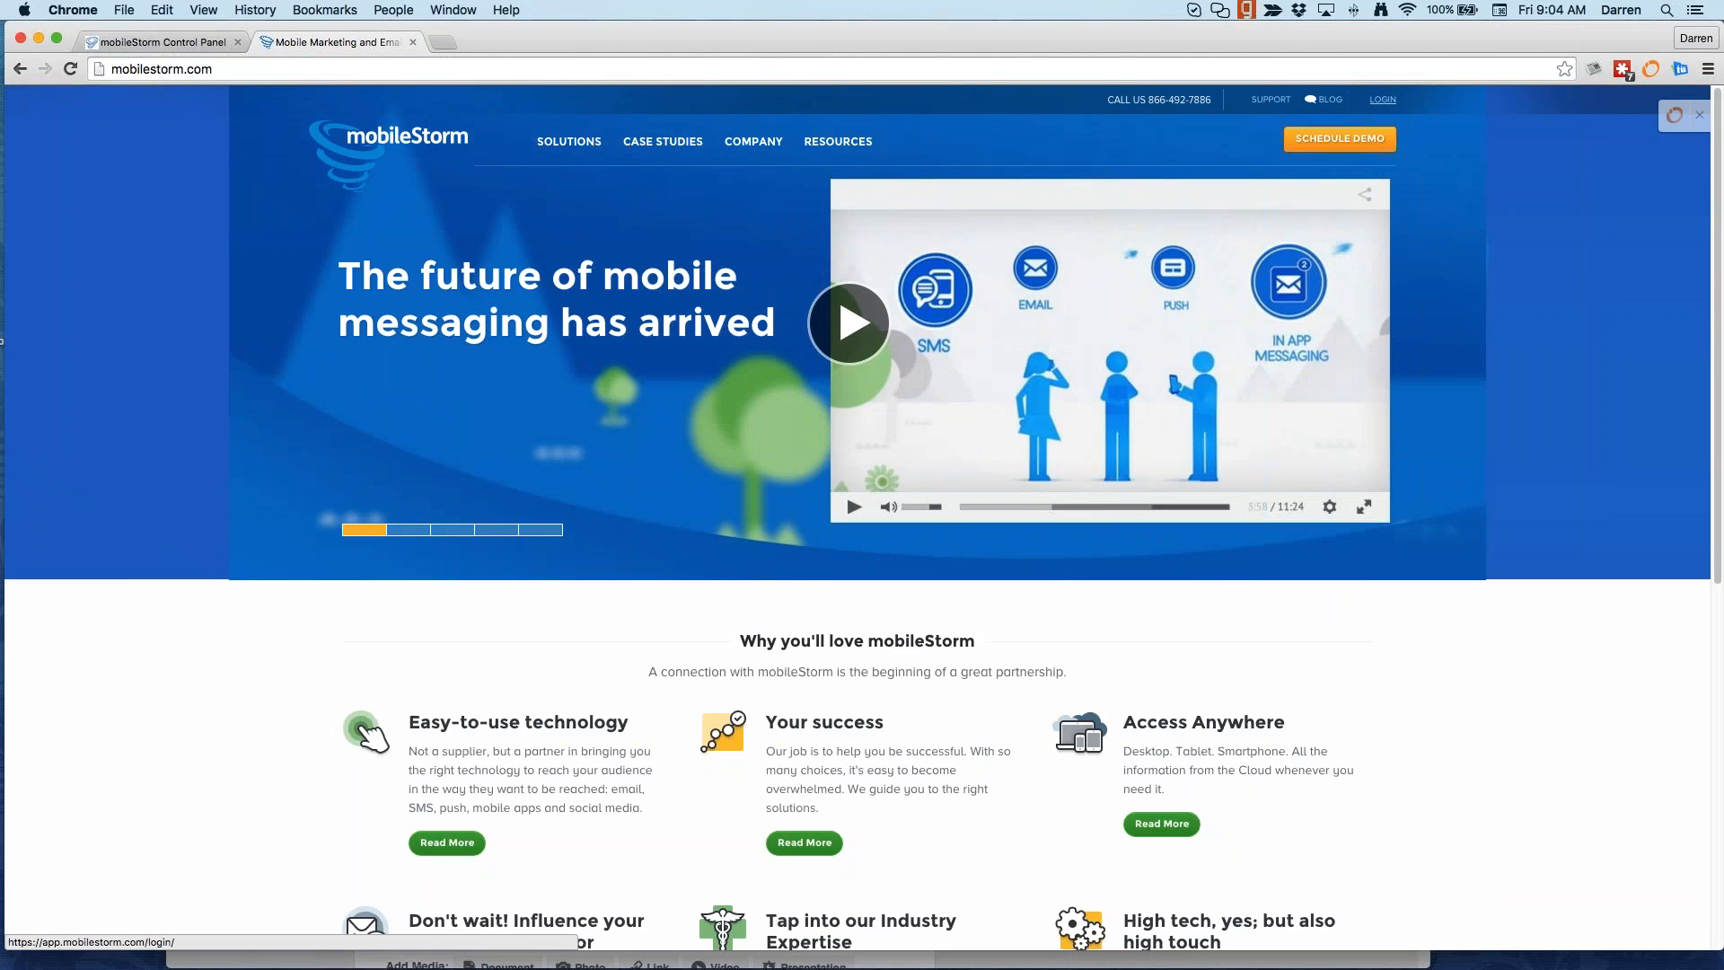
pyautogui.click(1383, 100)
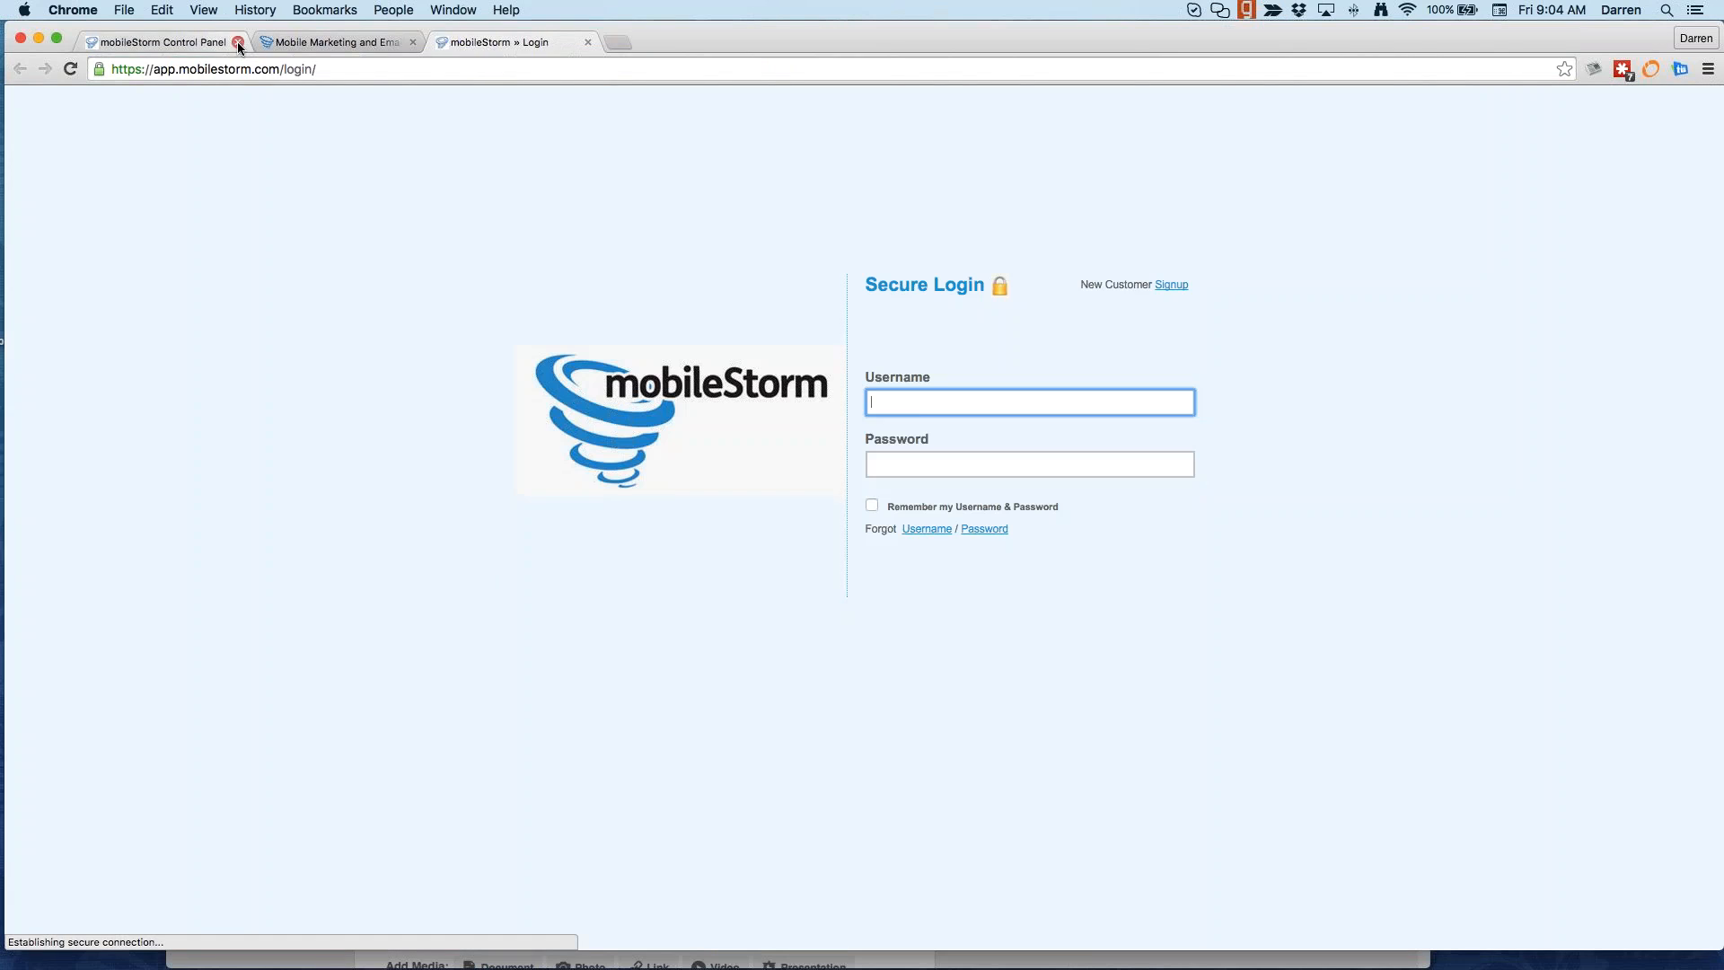
pyautogui.click(238, 44)
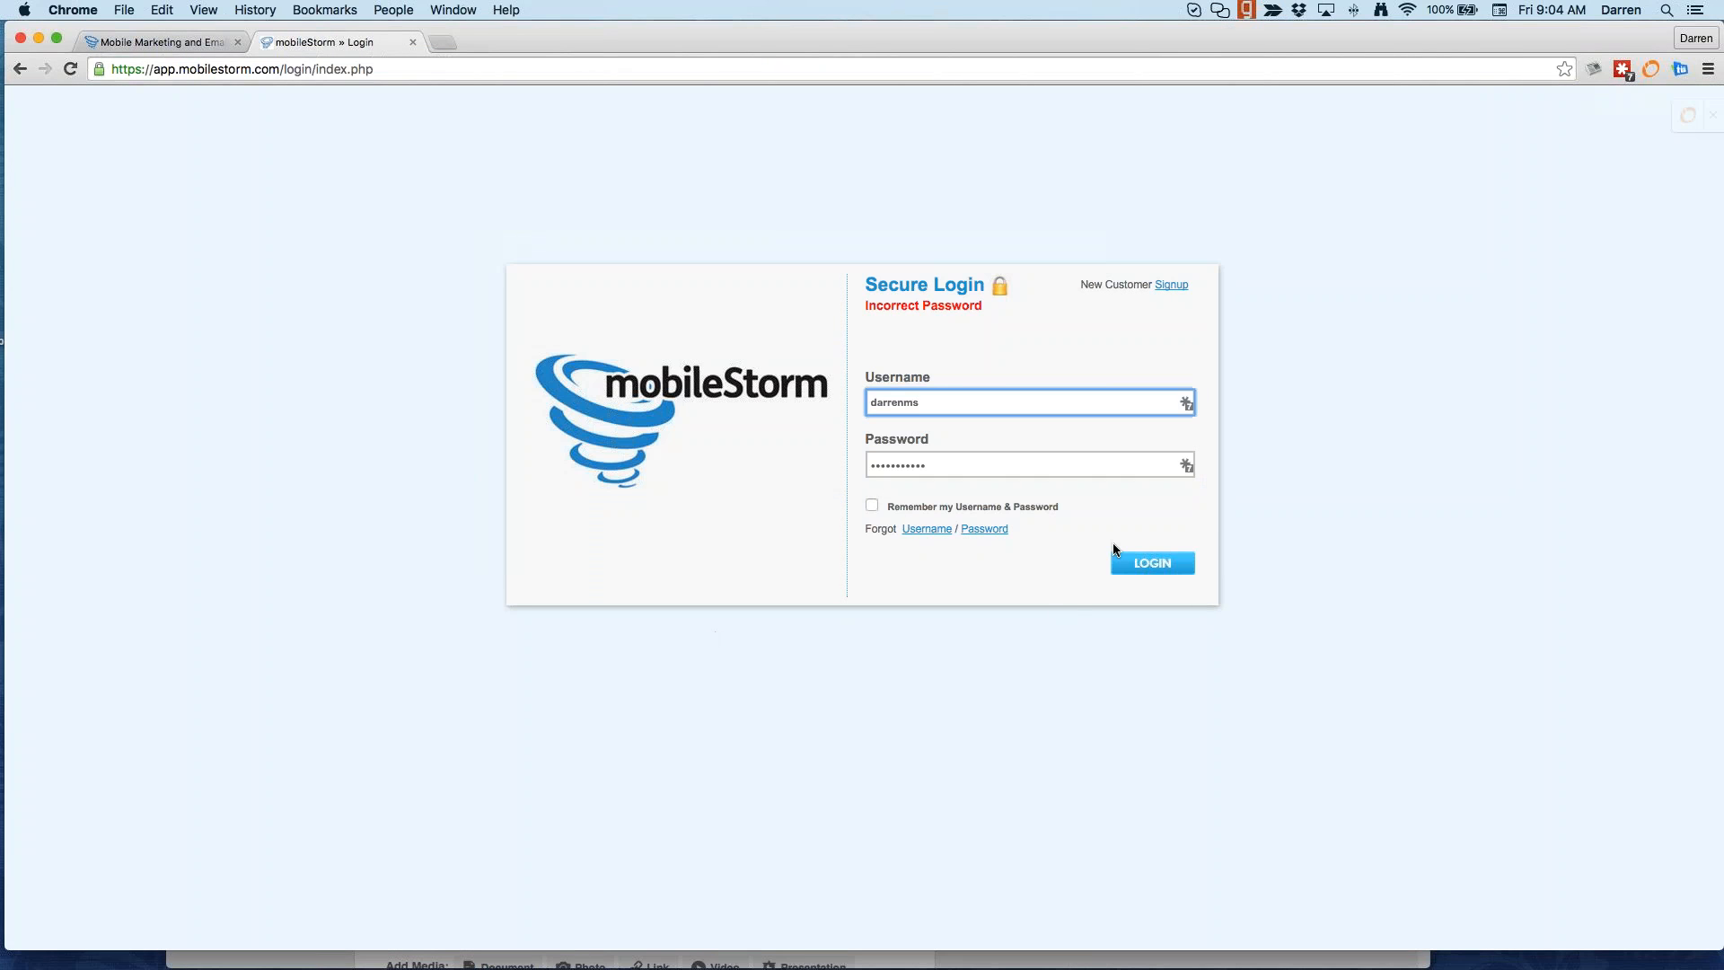
# Step: Submit the autofilled username and password with LOGIN to reach the Dashboard
pyautogui.click(1144, 575)
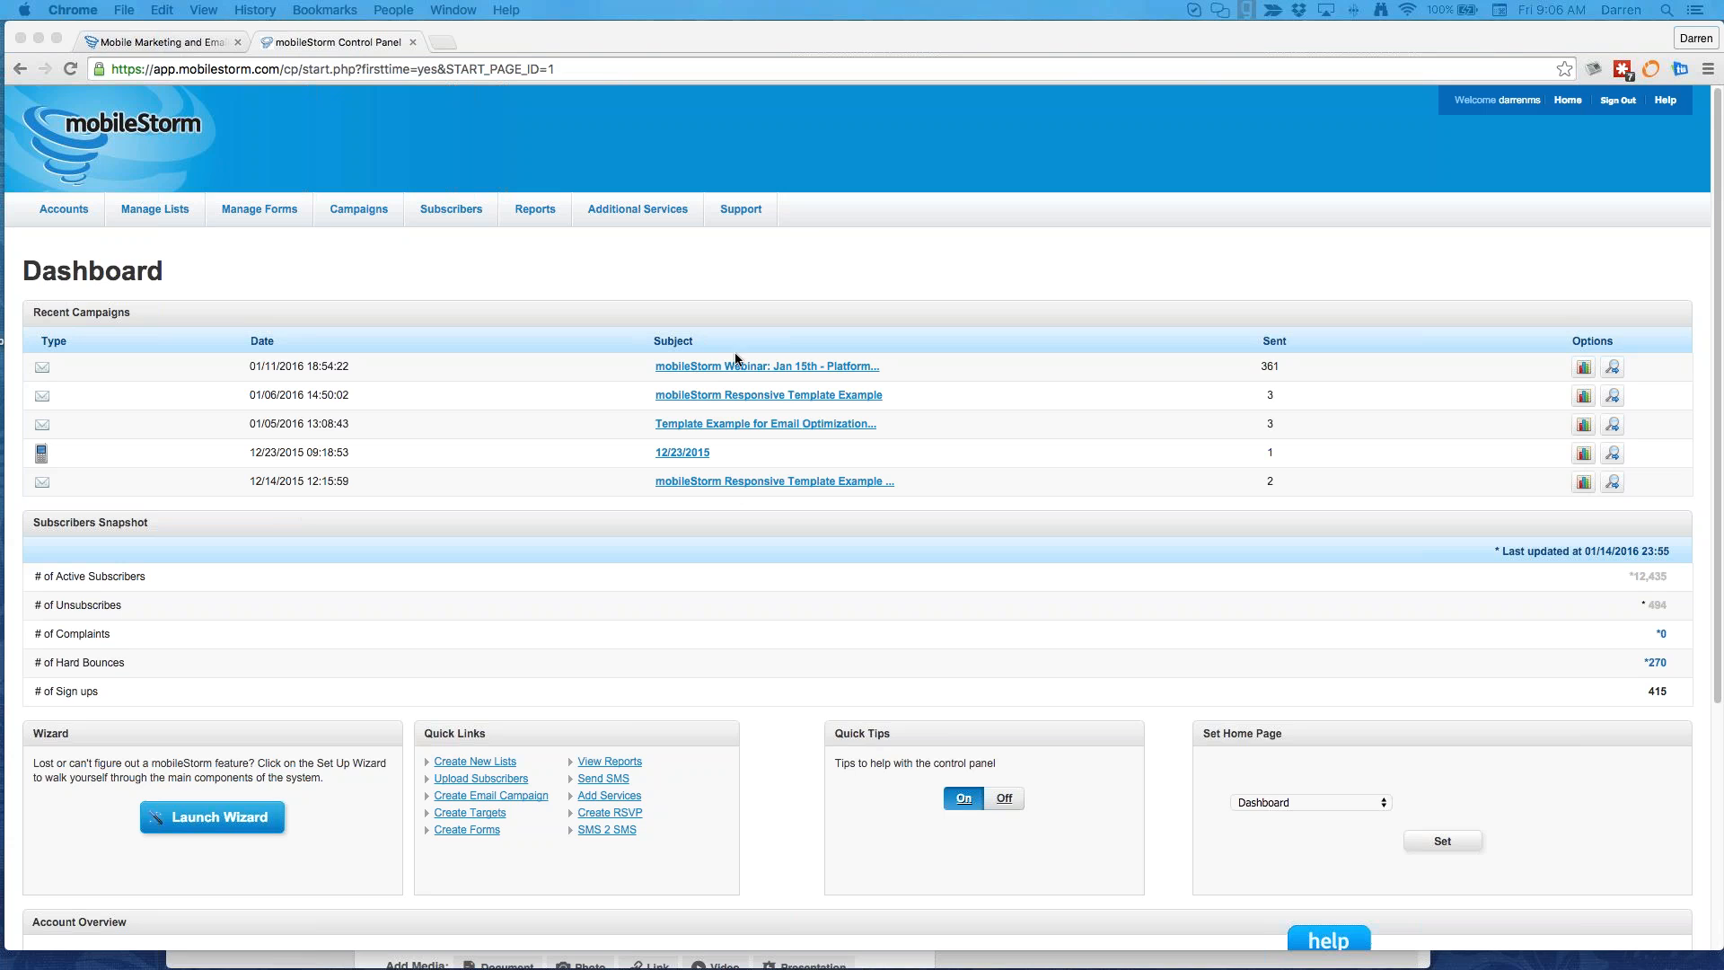
pyautogui.click(800, 239)
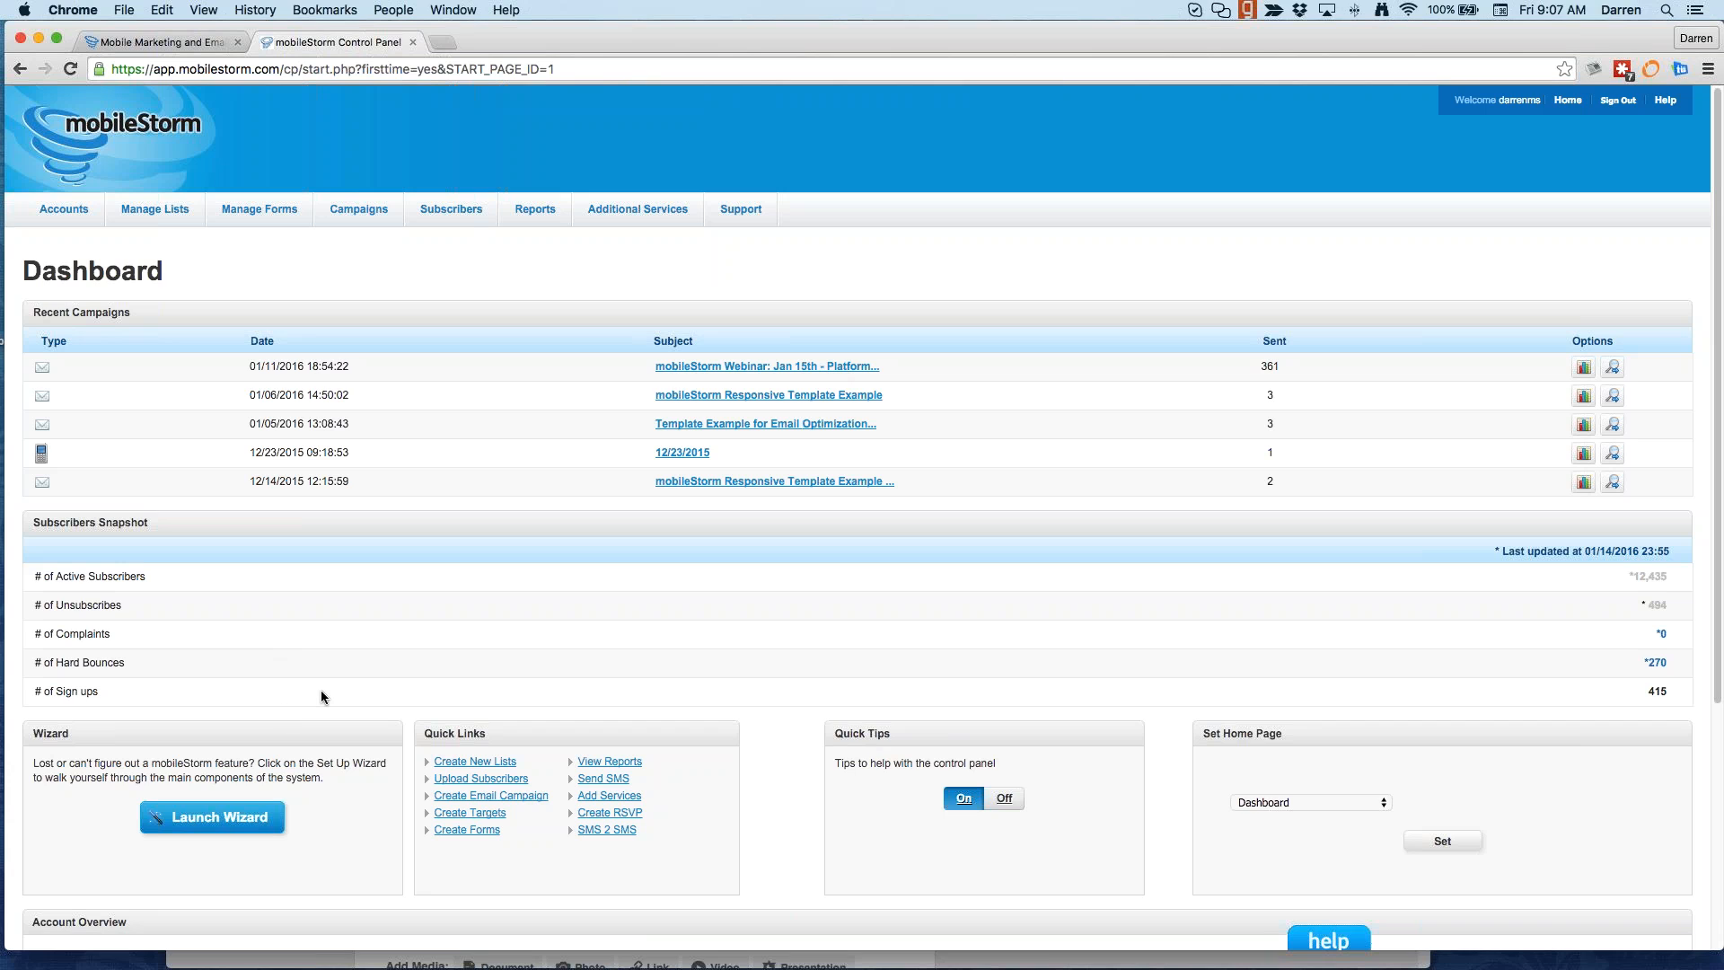
pyautogui.scroll(-1, 317, 697)
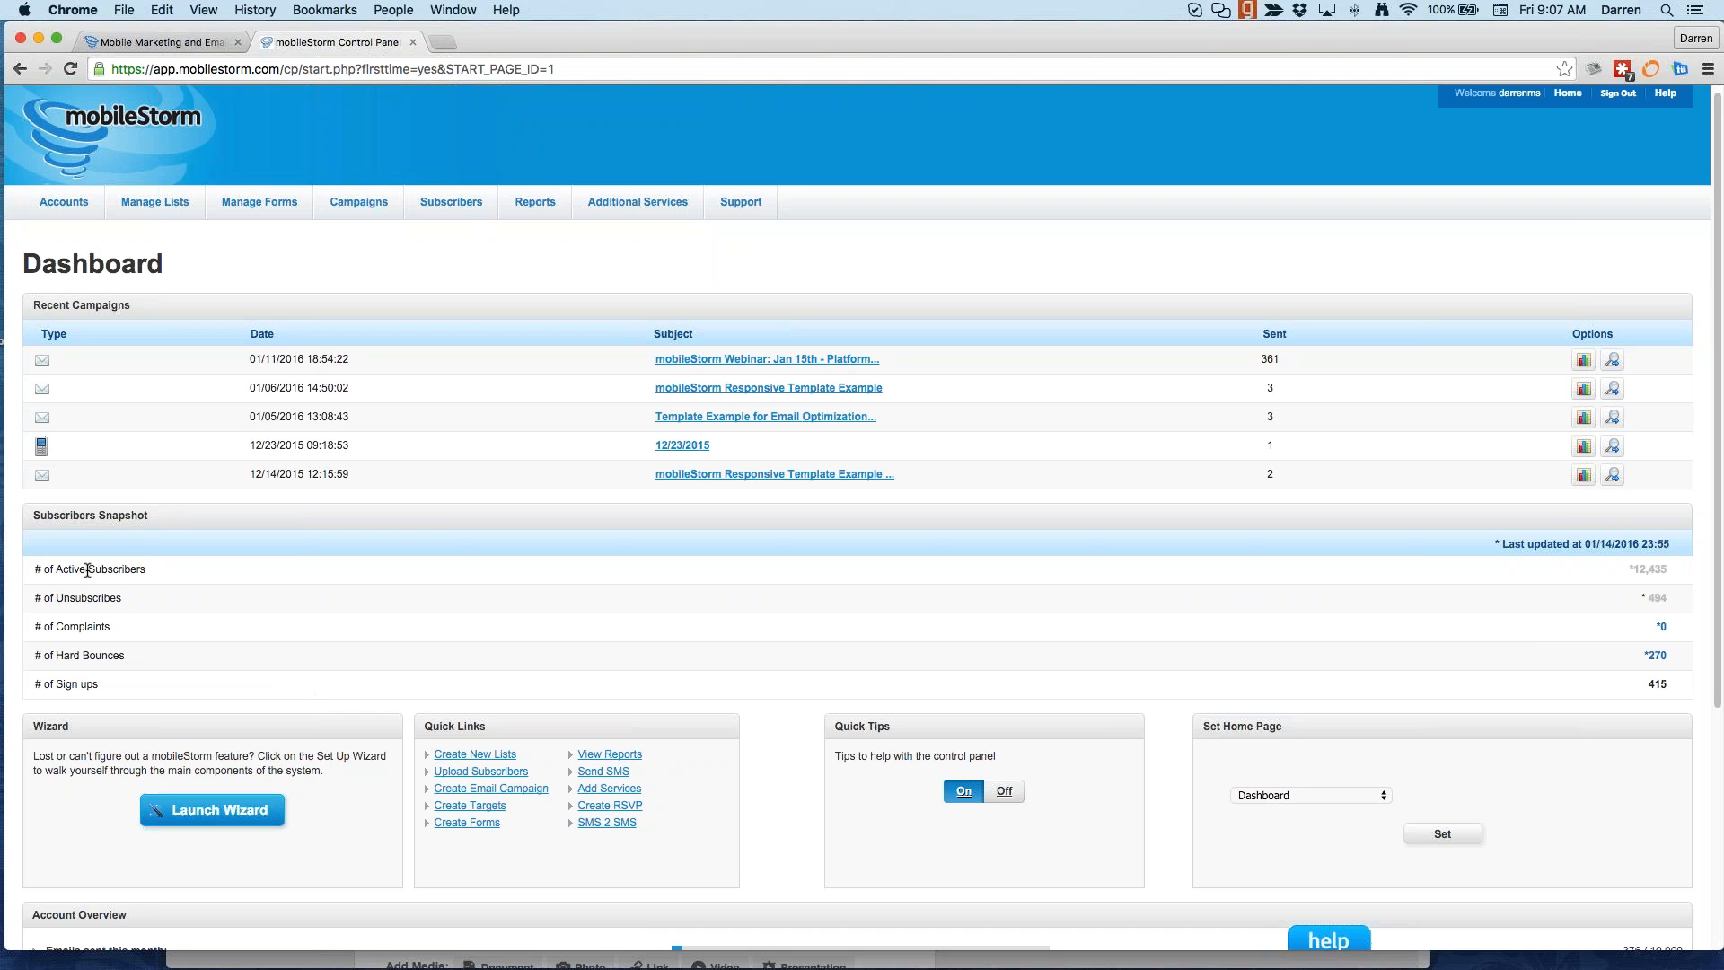
pyautogui.moveTo(87, 569); pyautogui.dragTo(55, 569)
pyautogui.moveTo(1672, 573); pyautogui.dragTo(1630, 572)
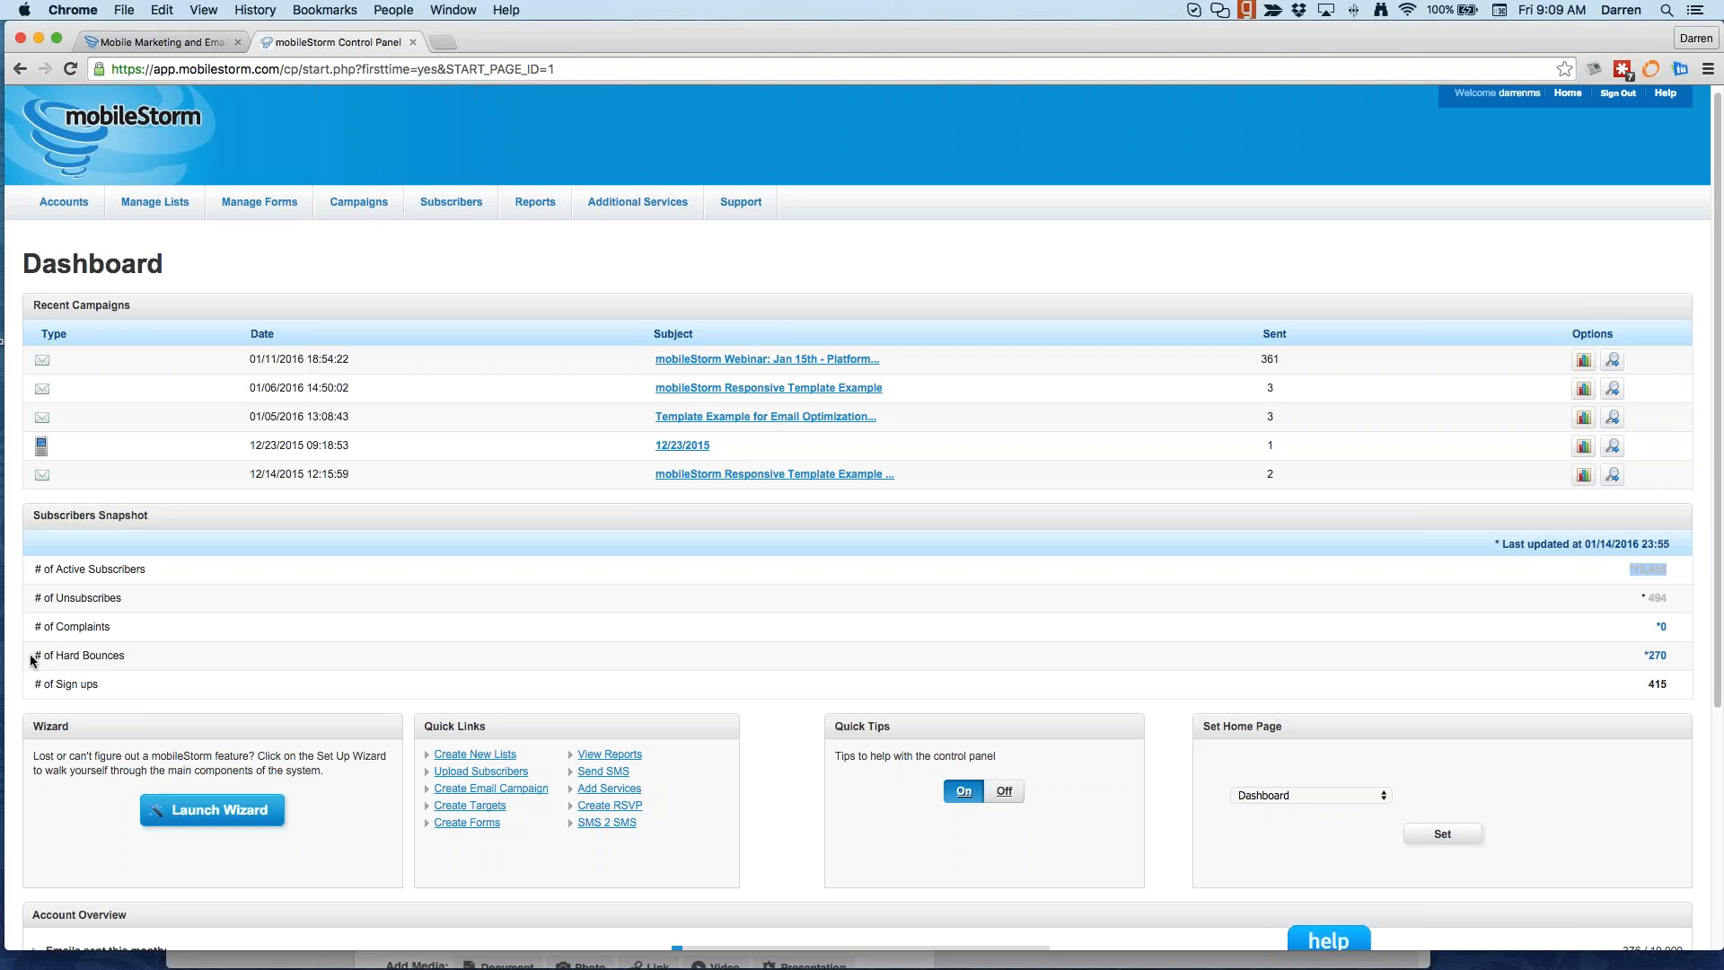
pyautogui.moveTo(36, 660); pyautogui.dragTo(162, 657)
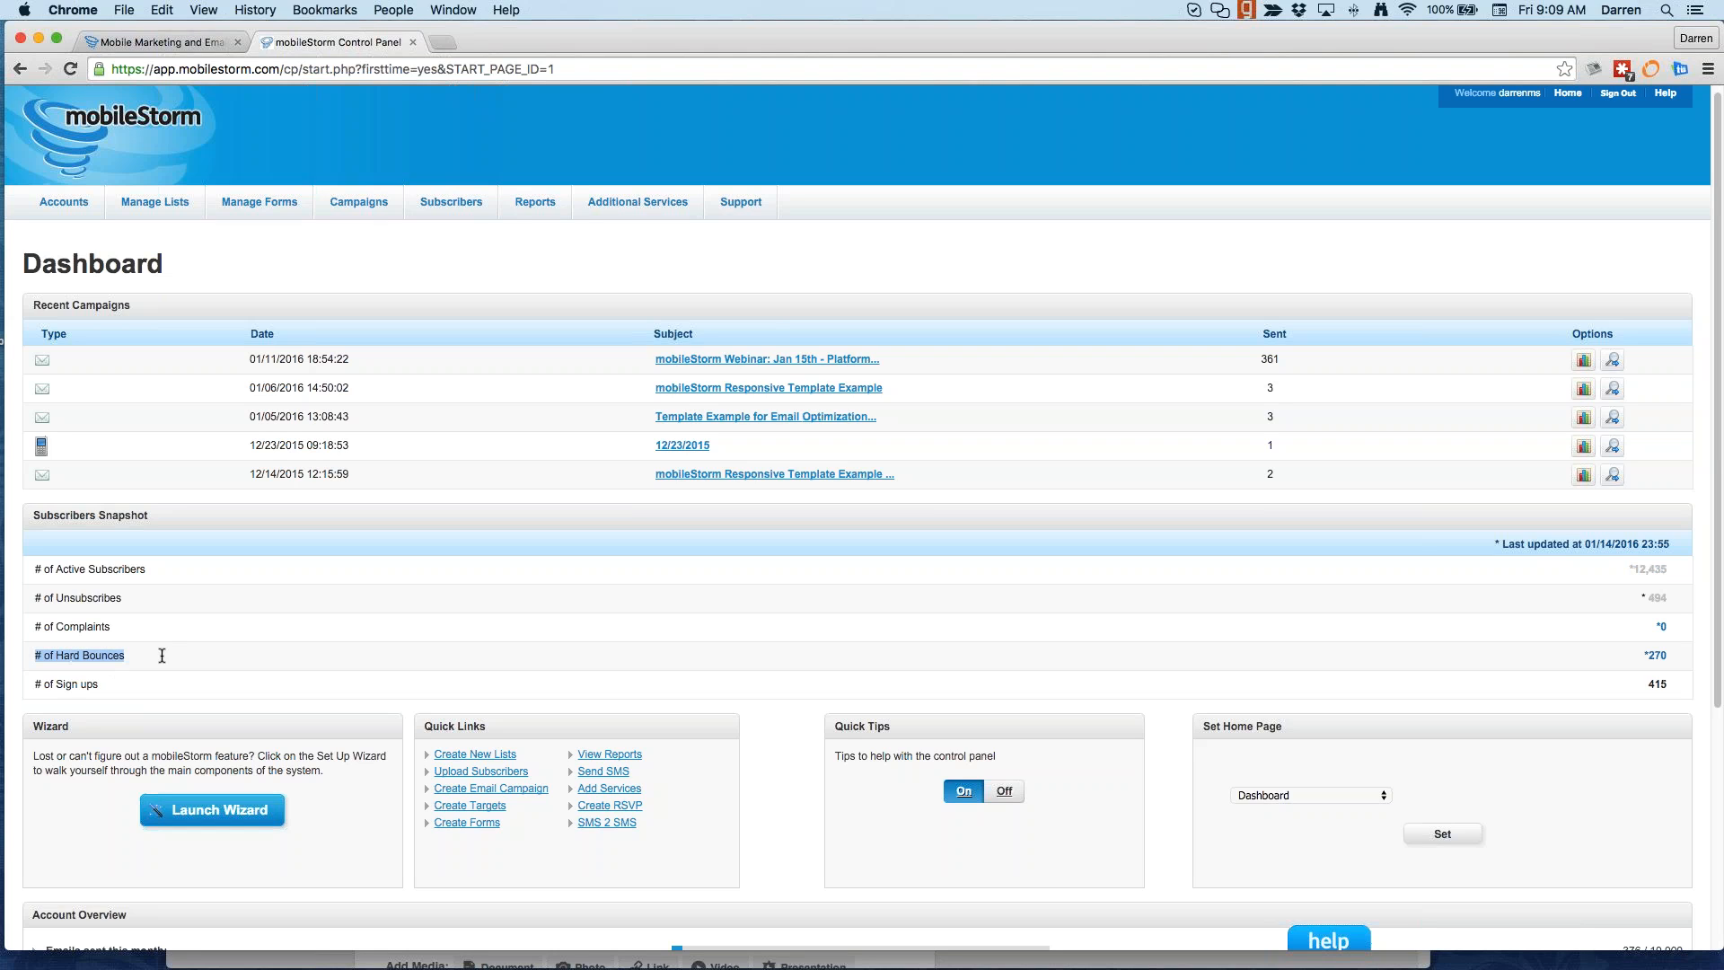
pyautogui.click(162, 656)
pyautogui.moveTo(56, 626); pyautogui.dragTo(142, 653)
pyautogui.click(115, 629)
pyautogui.moveTo(111, 628); pyautogui.dragTo(59, 628)
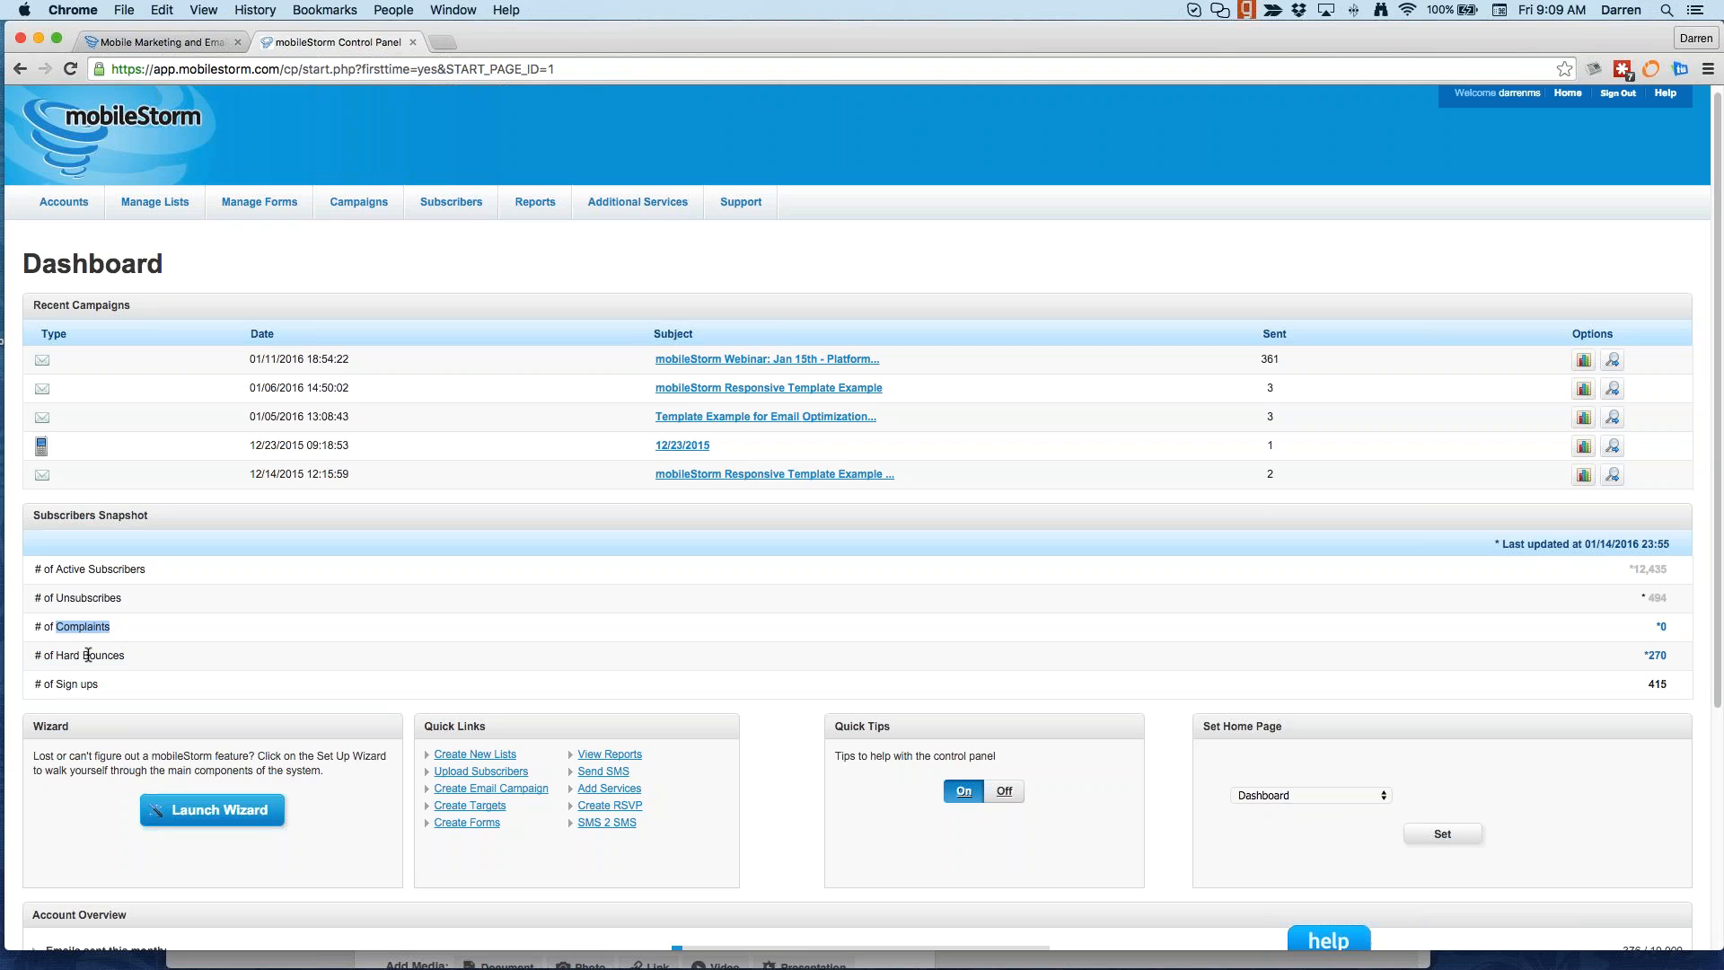
pyautogui.moveTo(56, 655); pyautogui.dragTo(140, 662)
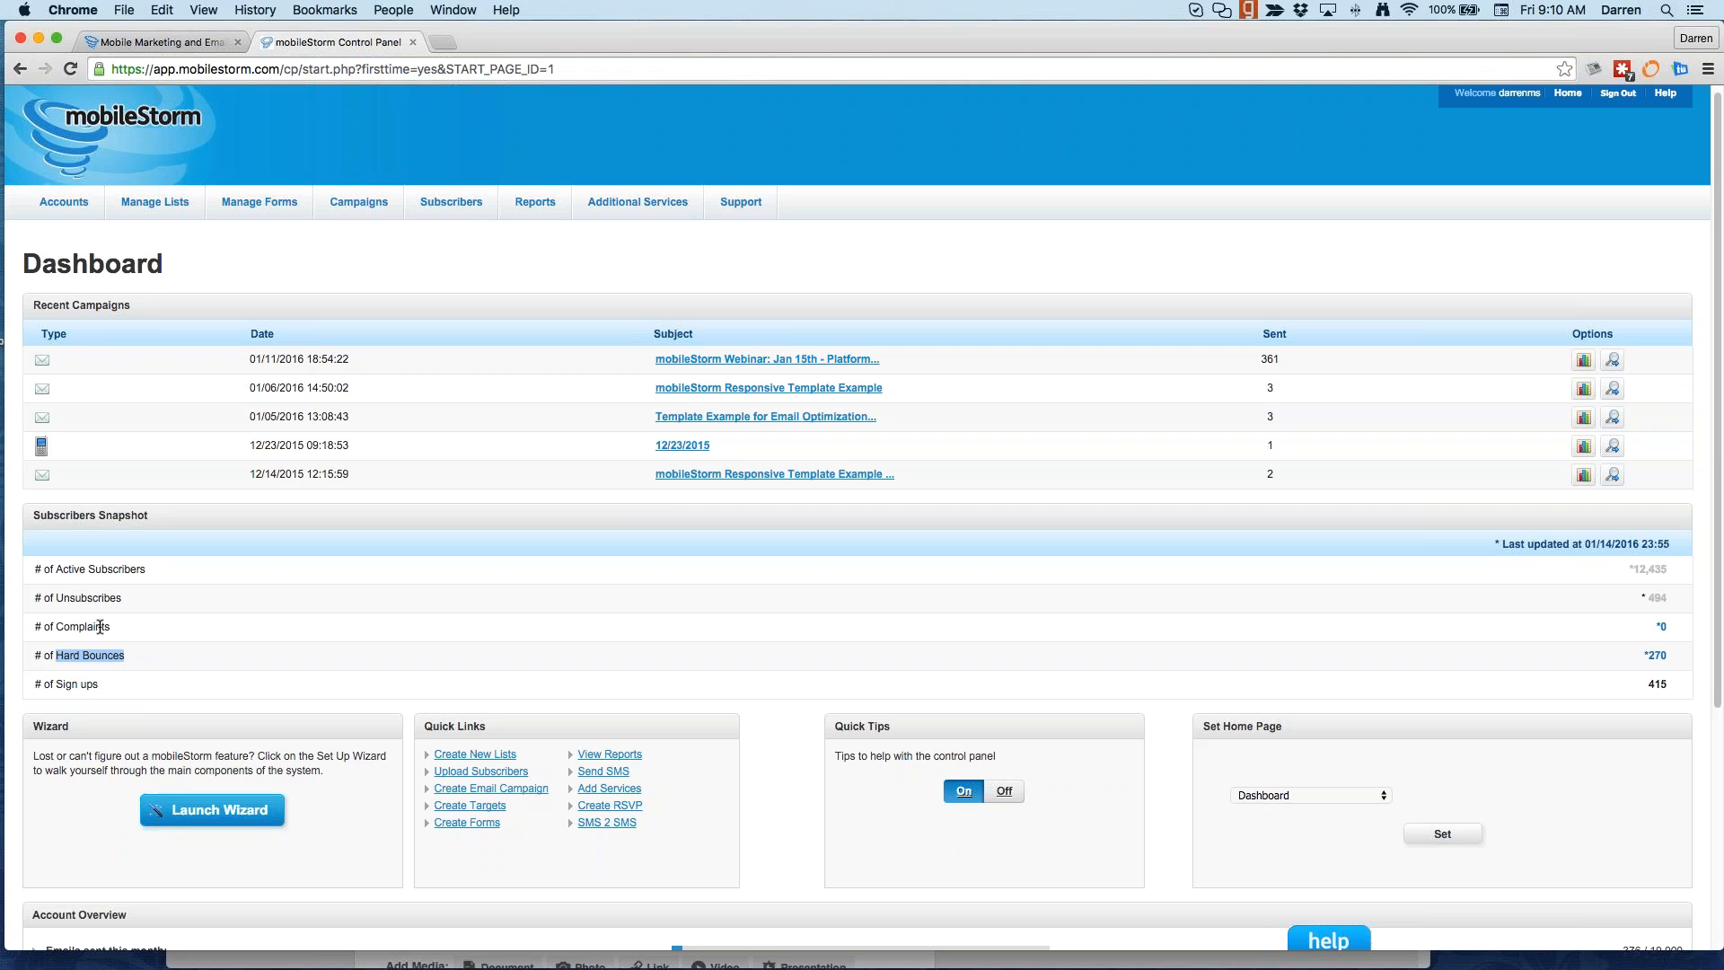
pyautogui.scroll(-5, 219, 628)
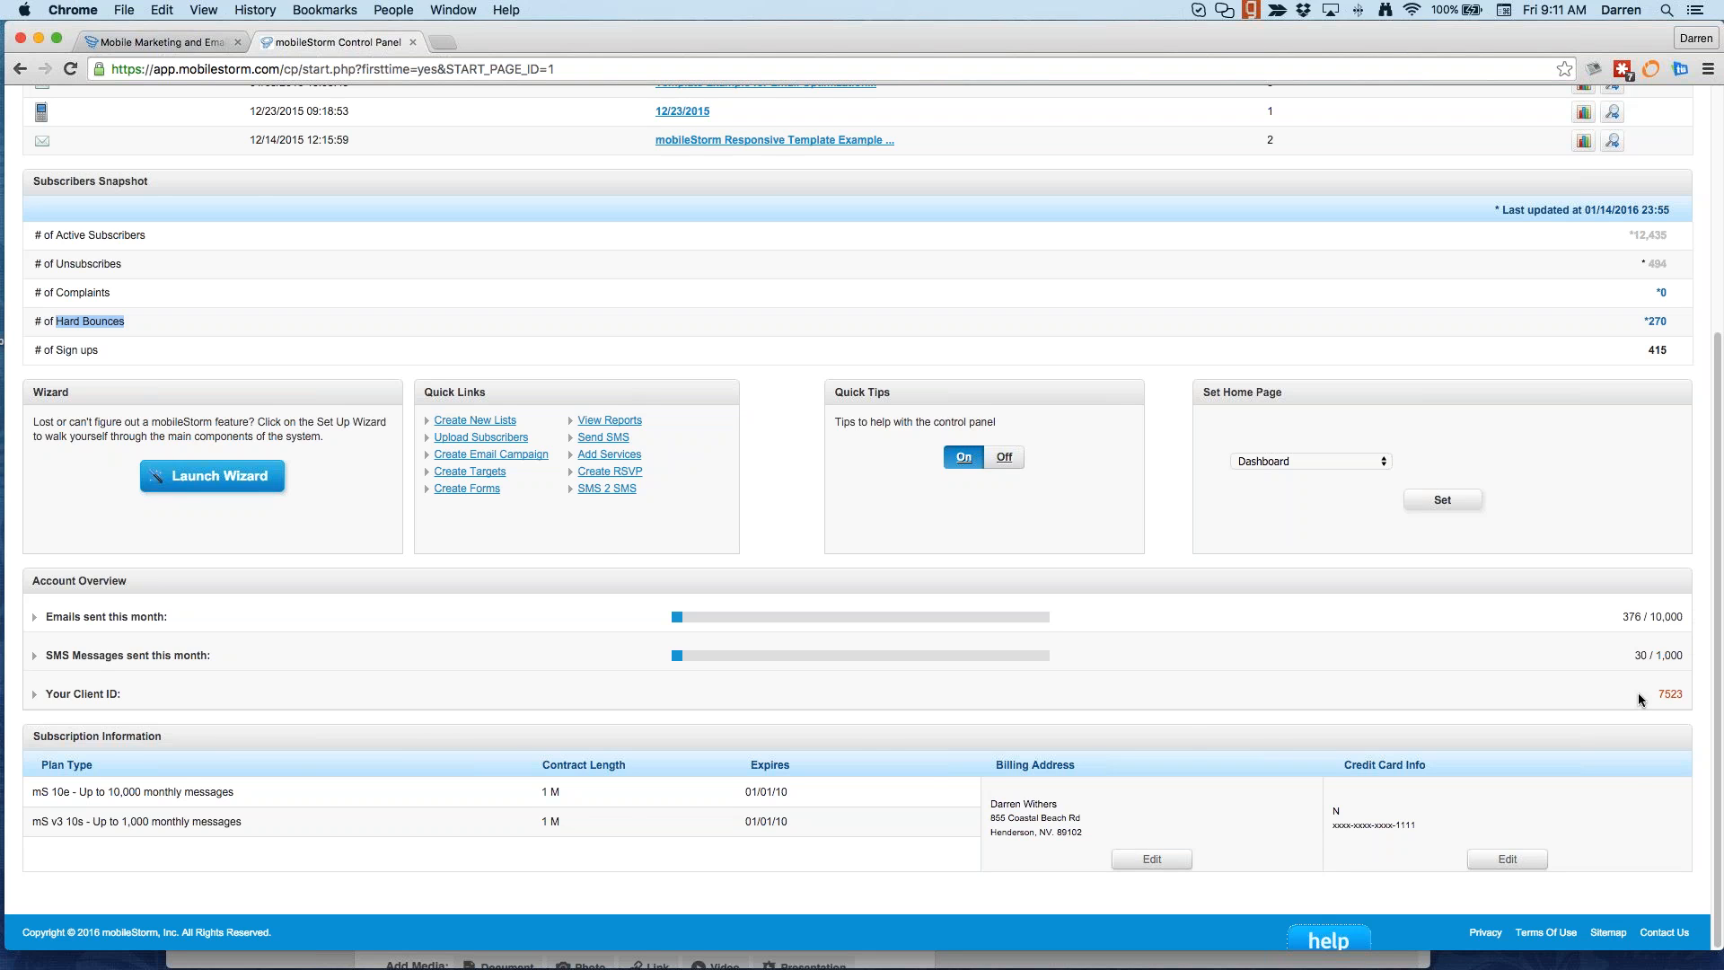
pyautogui.scroll(5, 1439, 752)
pyautogui.moveTo(735, 212)
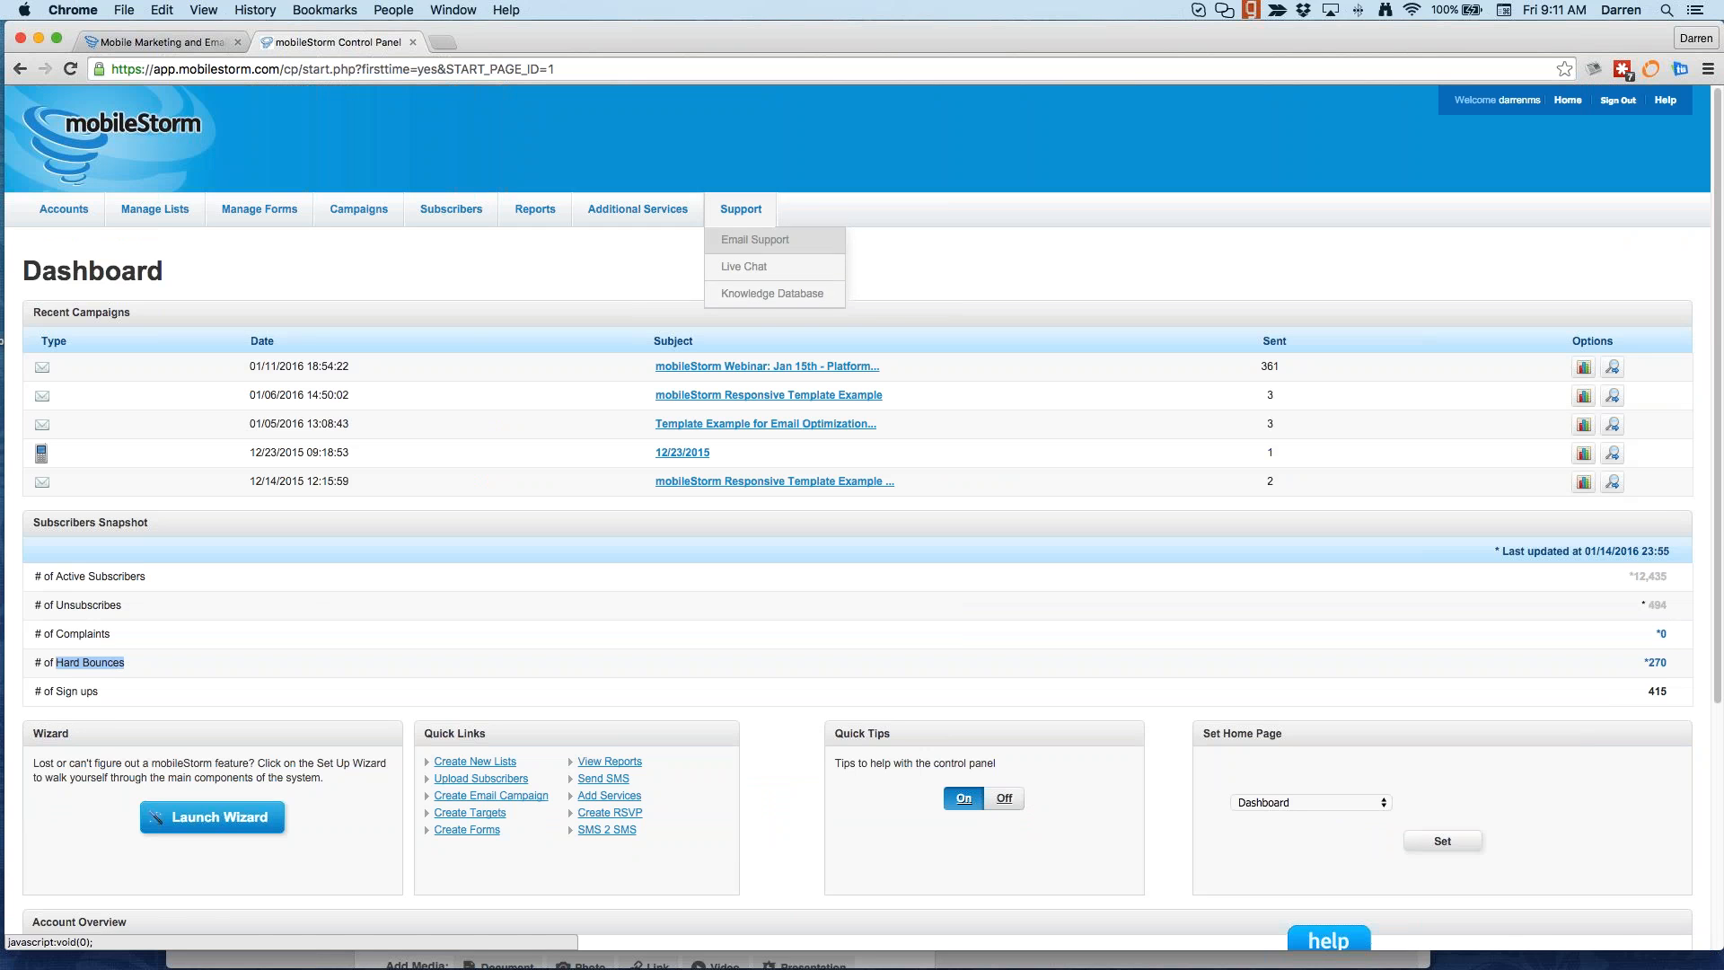
pyautogui.scroll(-5, 793, 504)
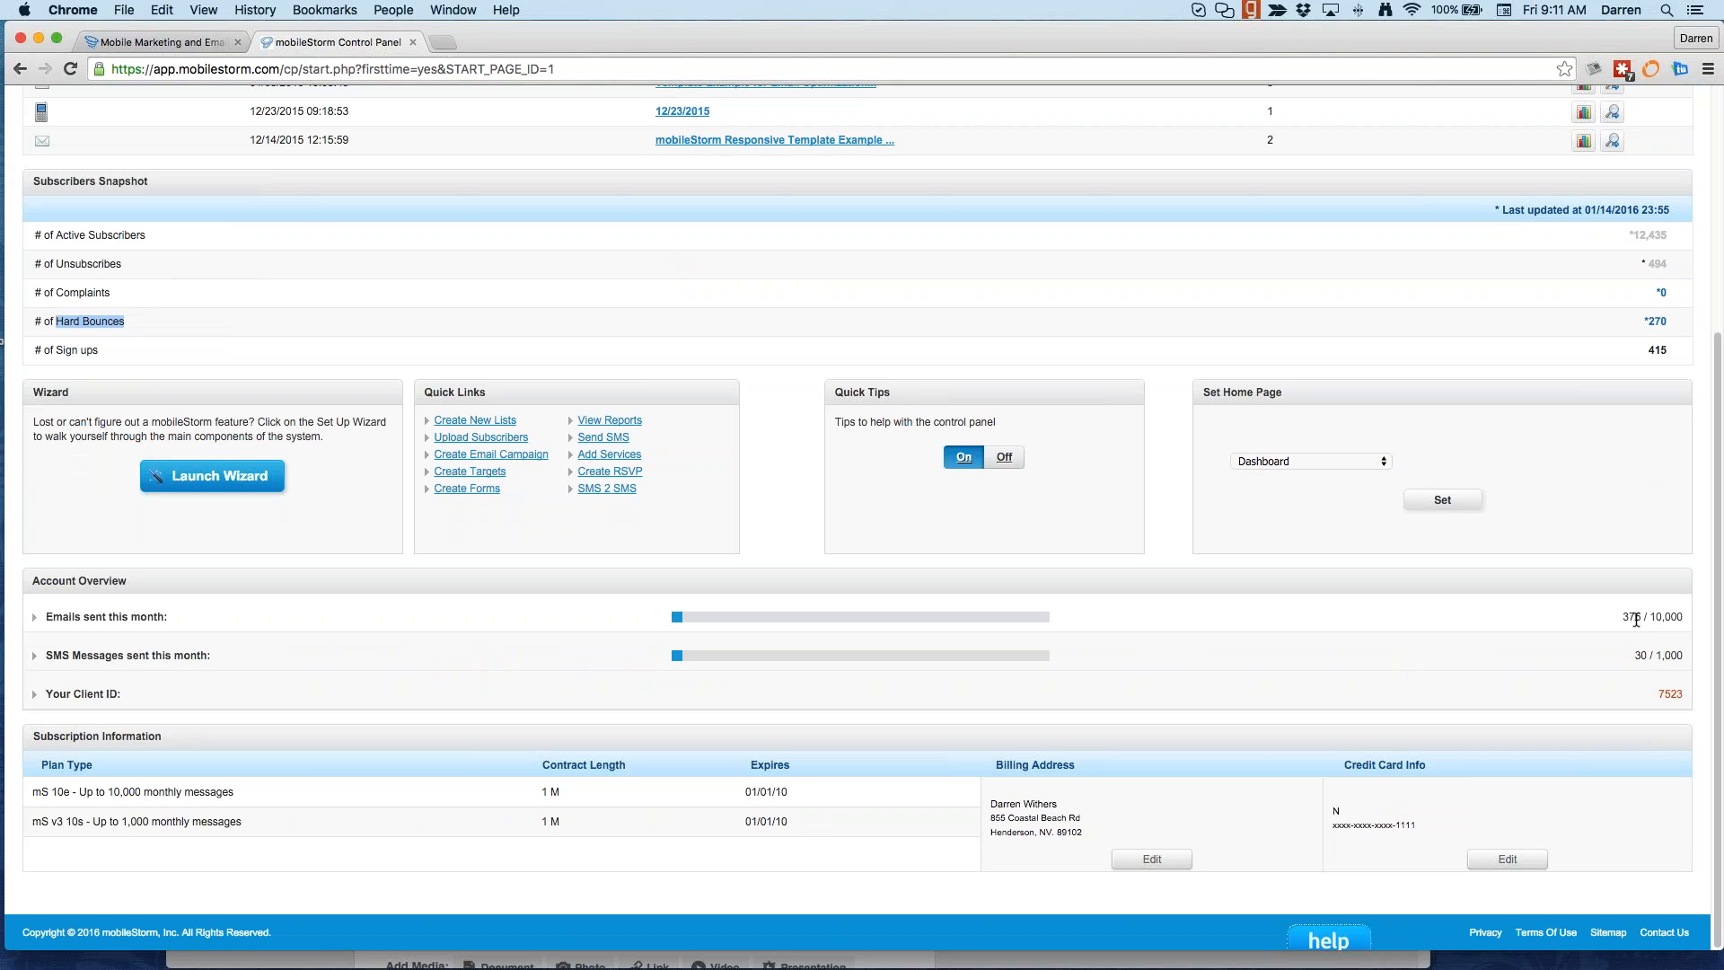
pyautogui.click(1656, 621)
pyautogui.moveTo(1656, 621); pyautogui.dragTo(1675, 626)
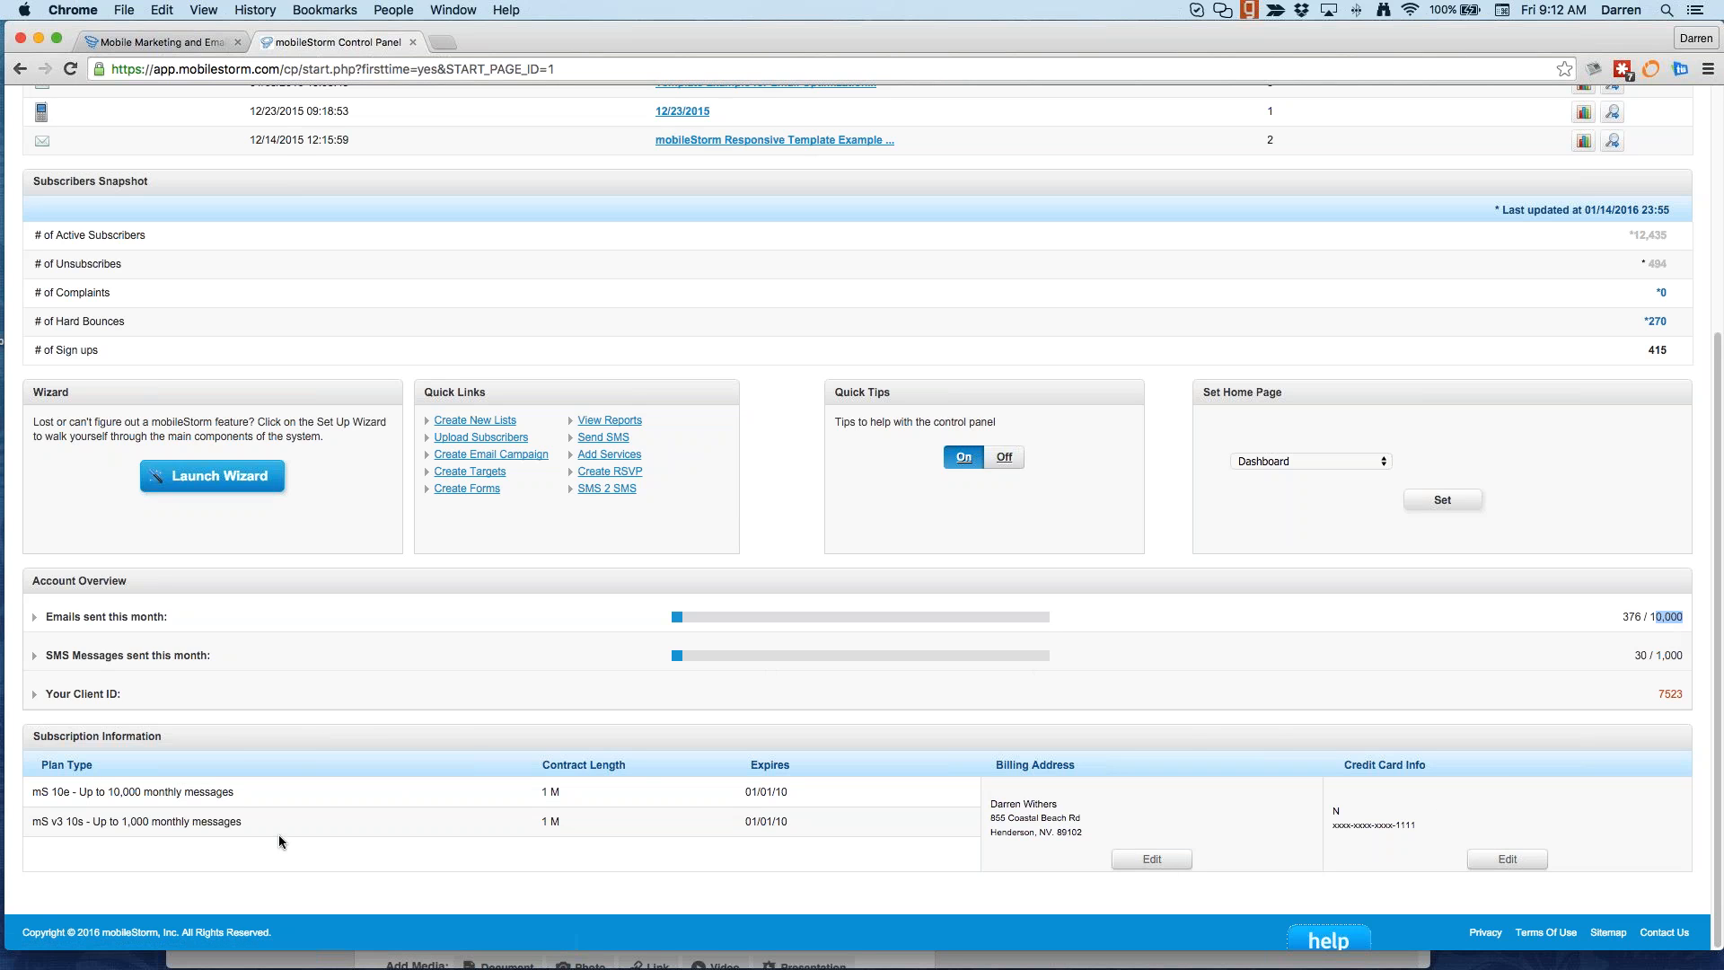
pyautogui.scroll(5, 701, 503)
pyautogui.moveTo(61, 228)
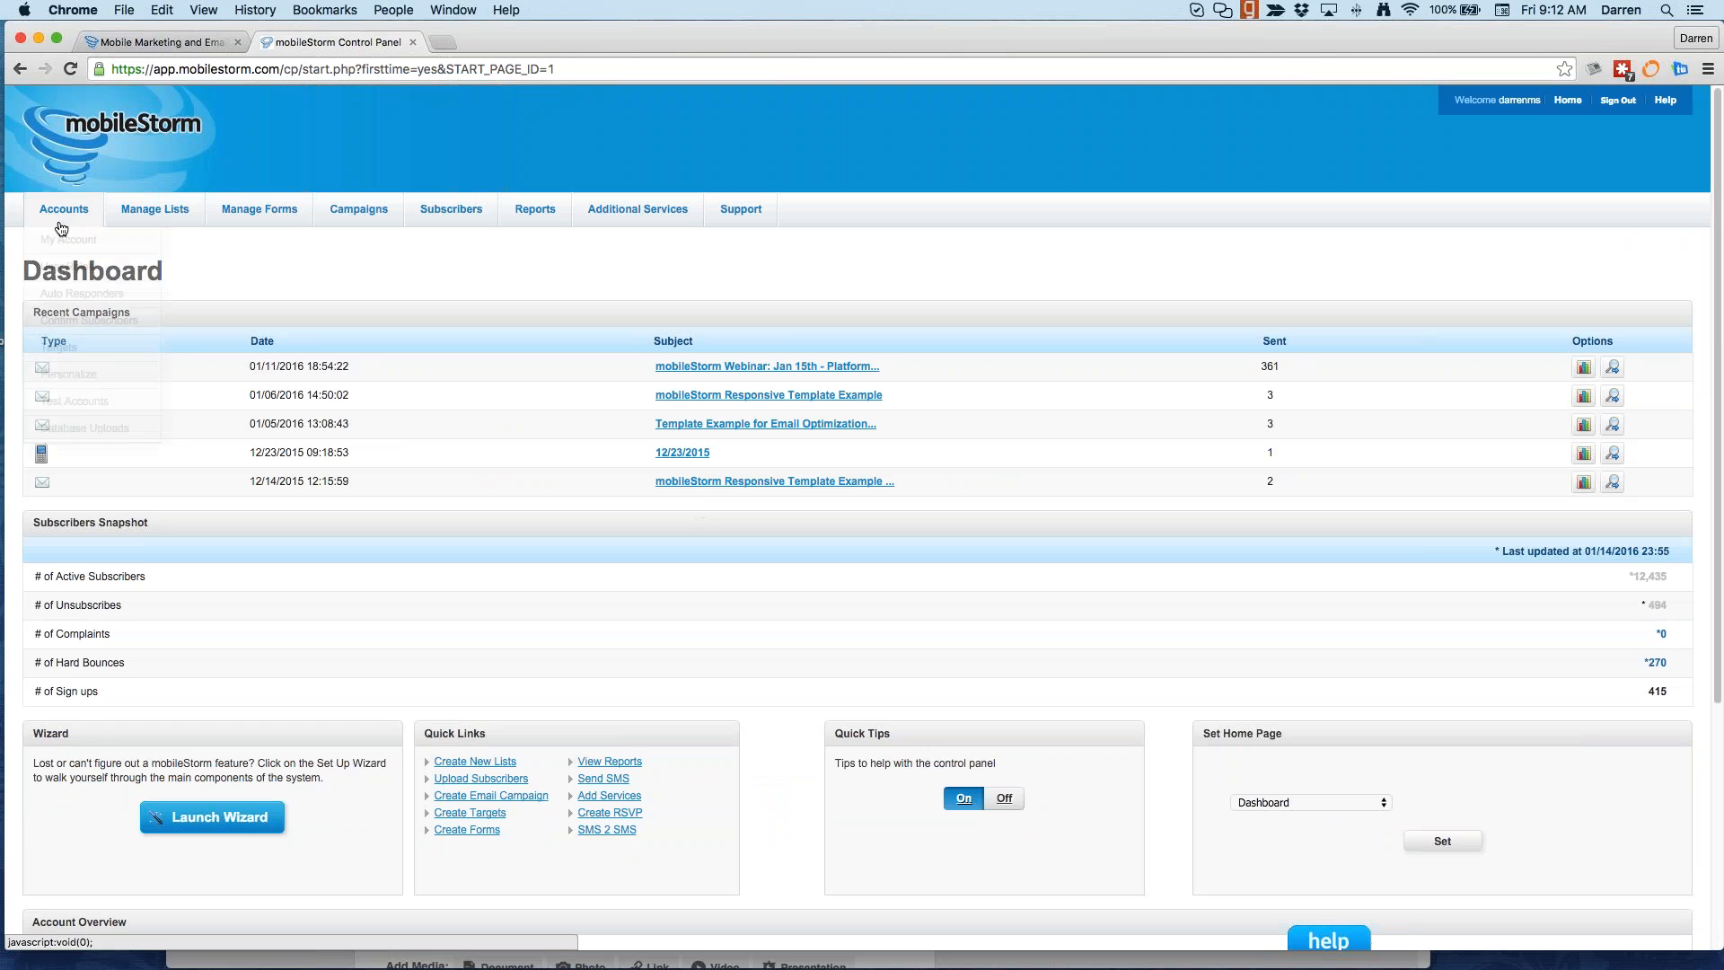
# Step: From User Roles, start a new User Account granting the 2015 Holiday Newsletter list and A Gender target group
pyautogui.click(69, 266)
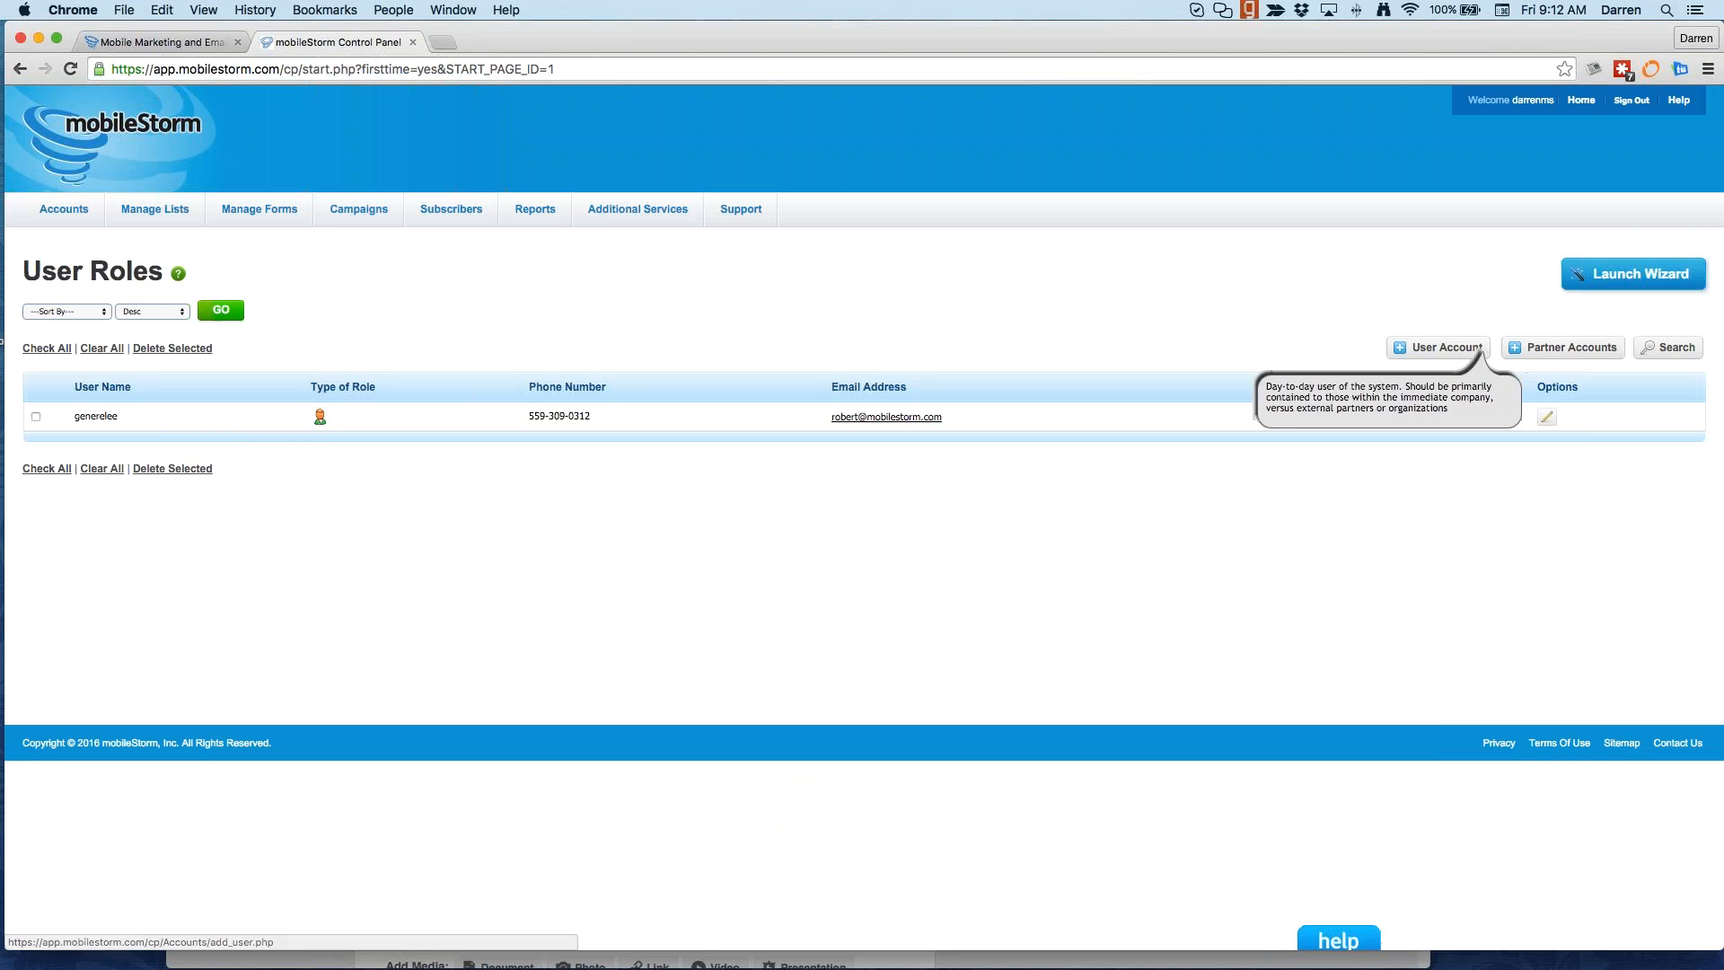
pyautogui.click(1486, 349)
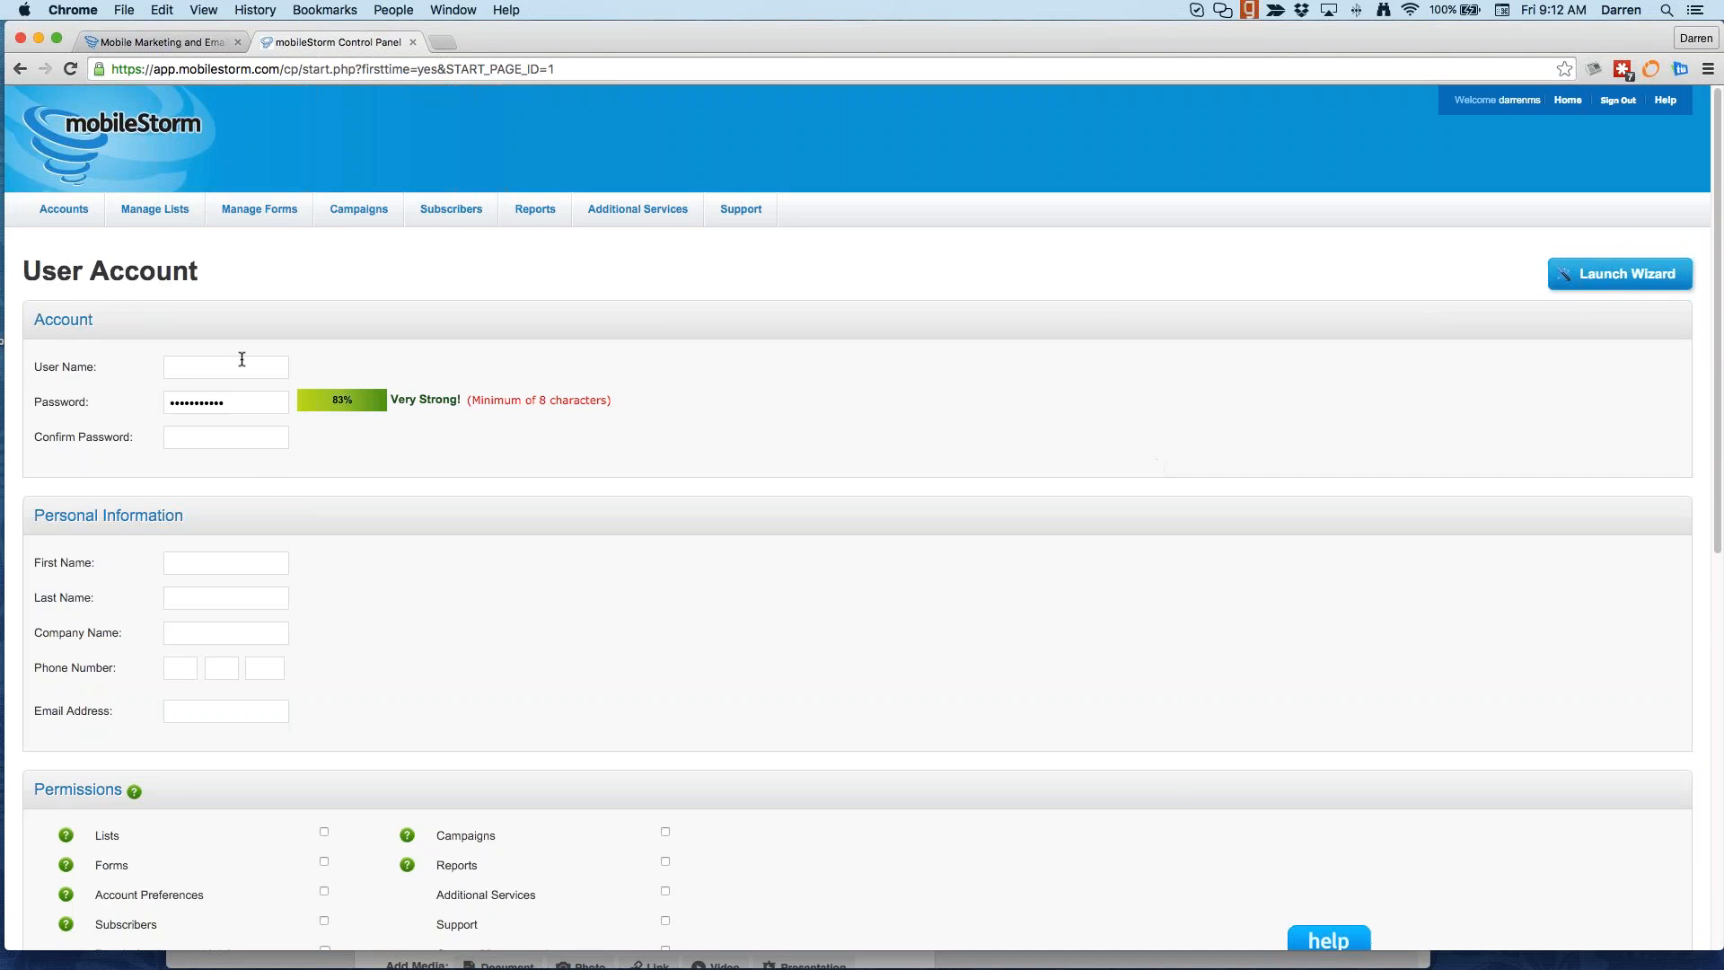
pyautogui.scroll(-3, 174, 692)
pyautogui.scroll(-5, 175, 689)
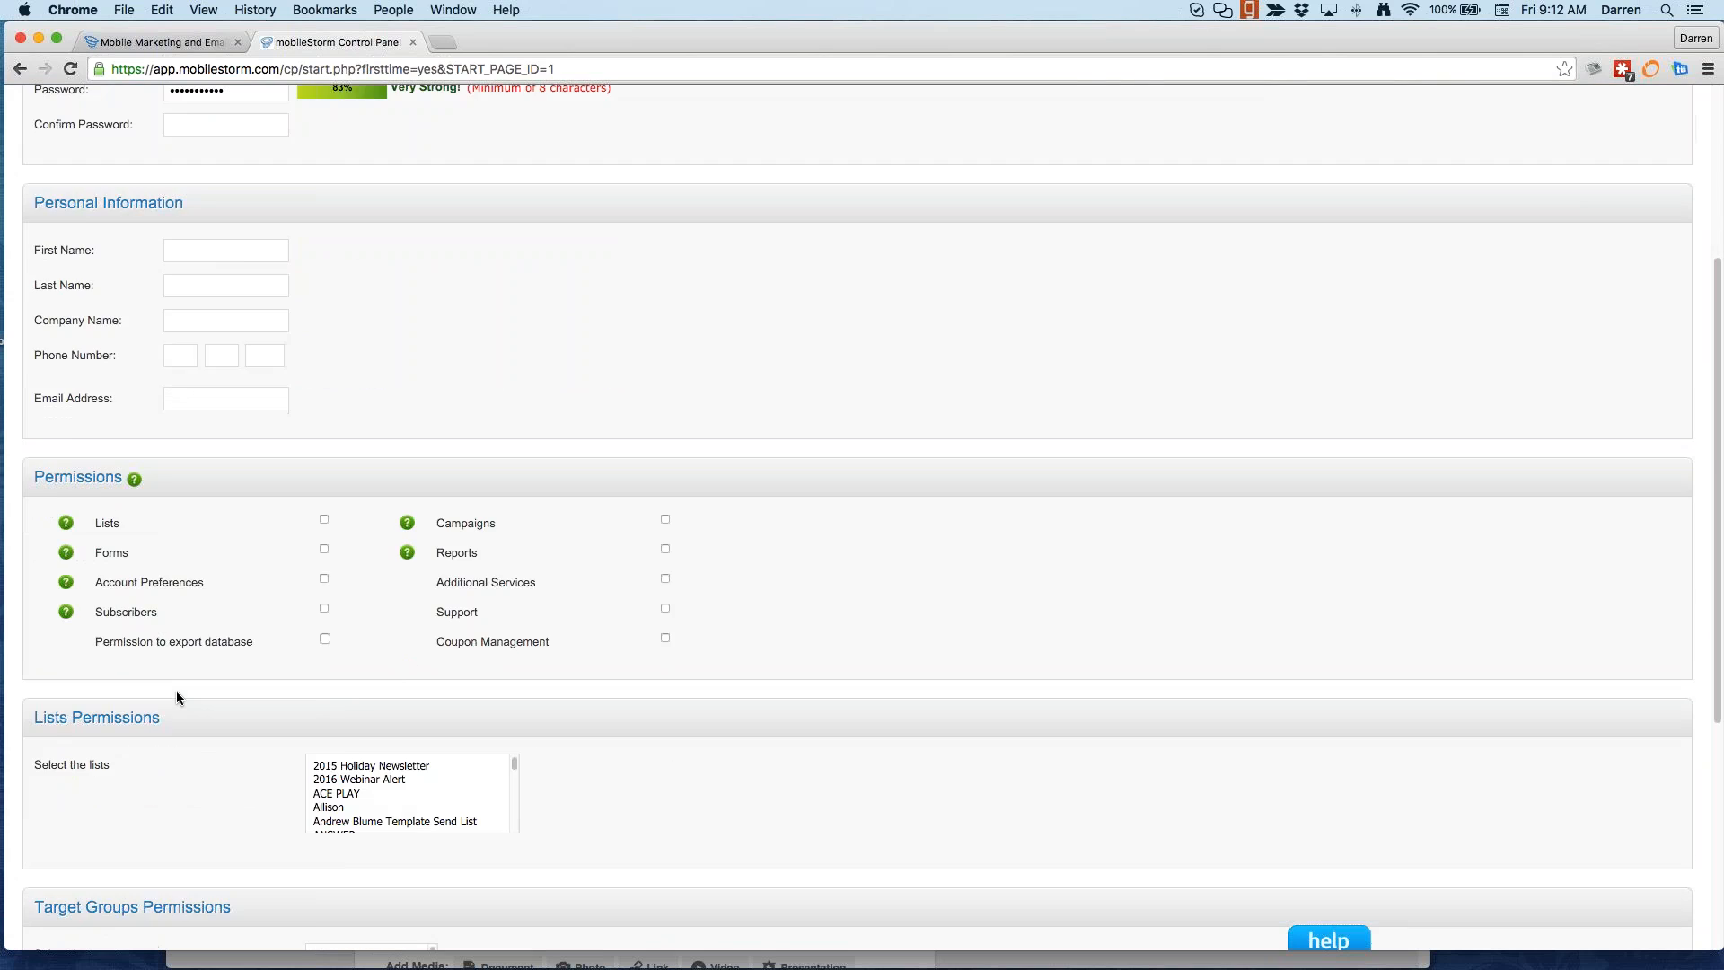
pyautogui.click(325, 688)
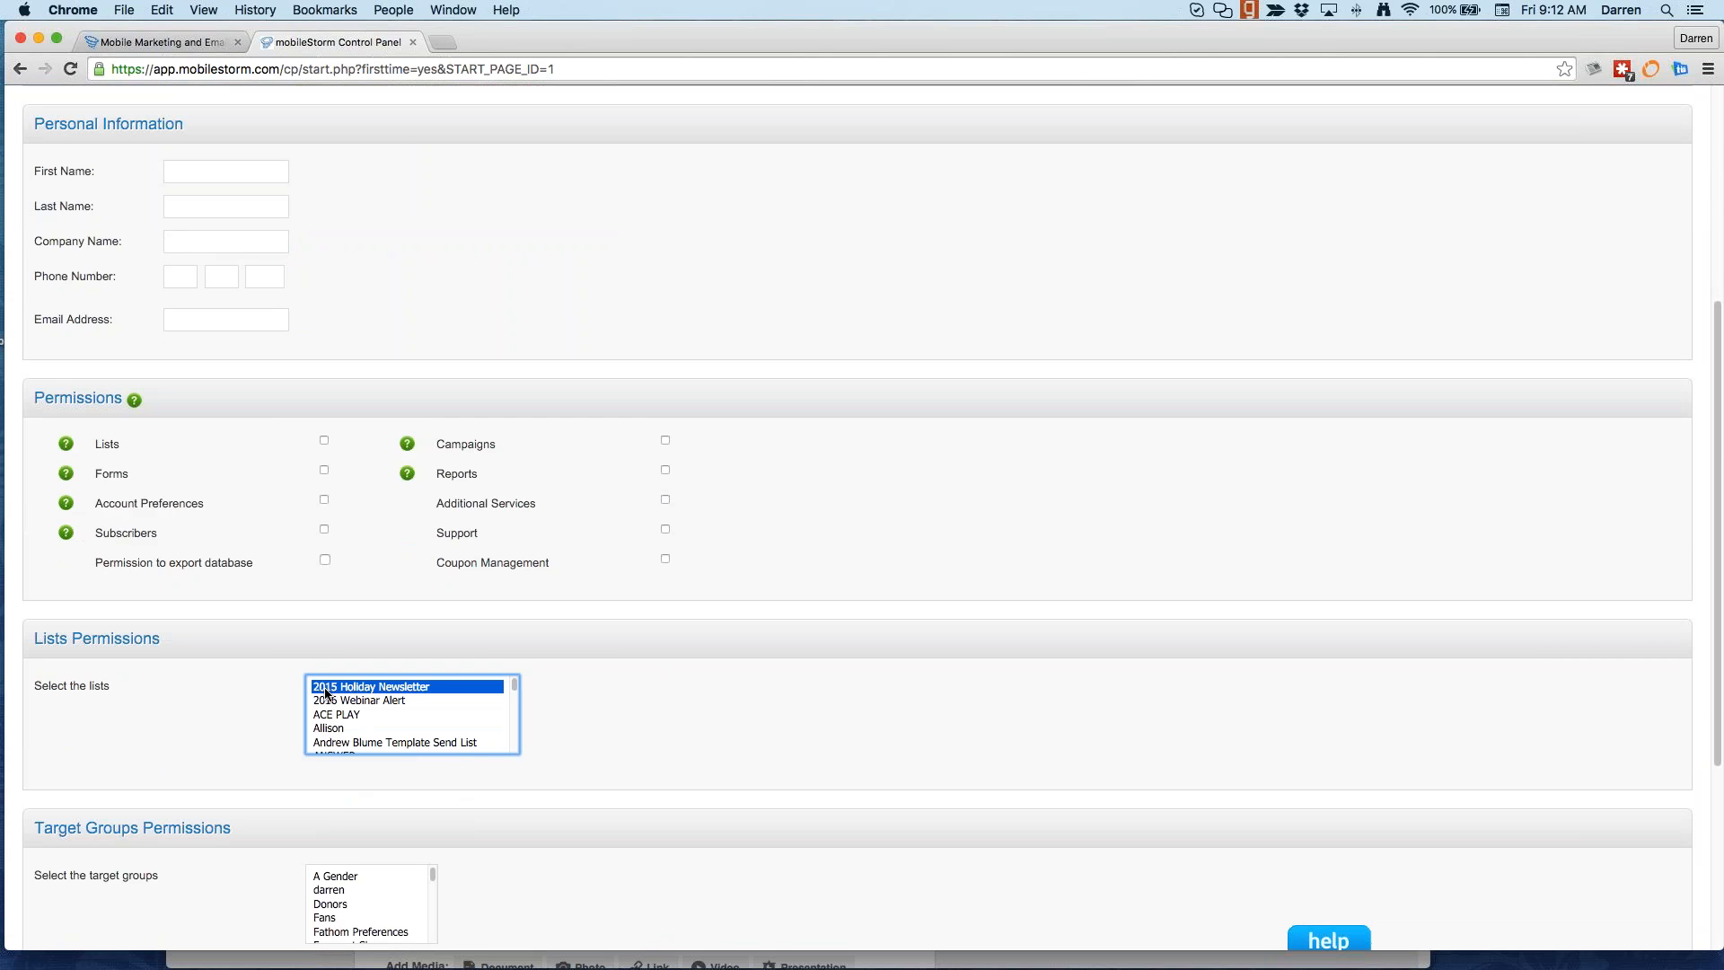
pyautogui.scroll(-3, 334, 808)
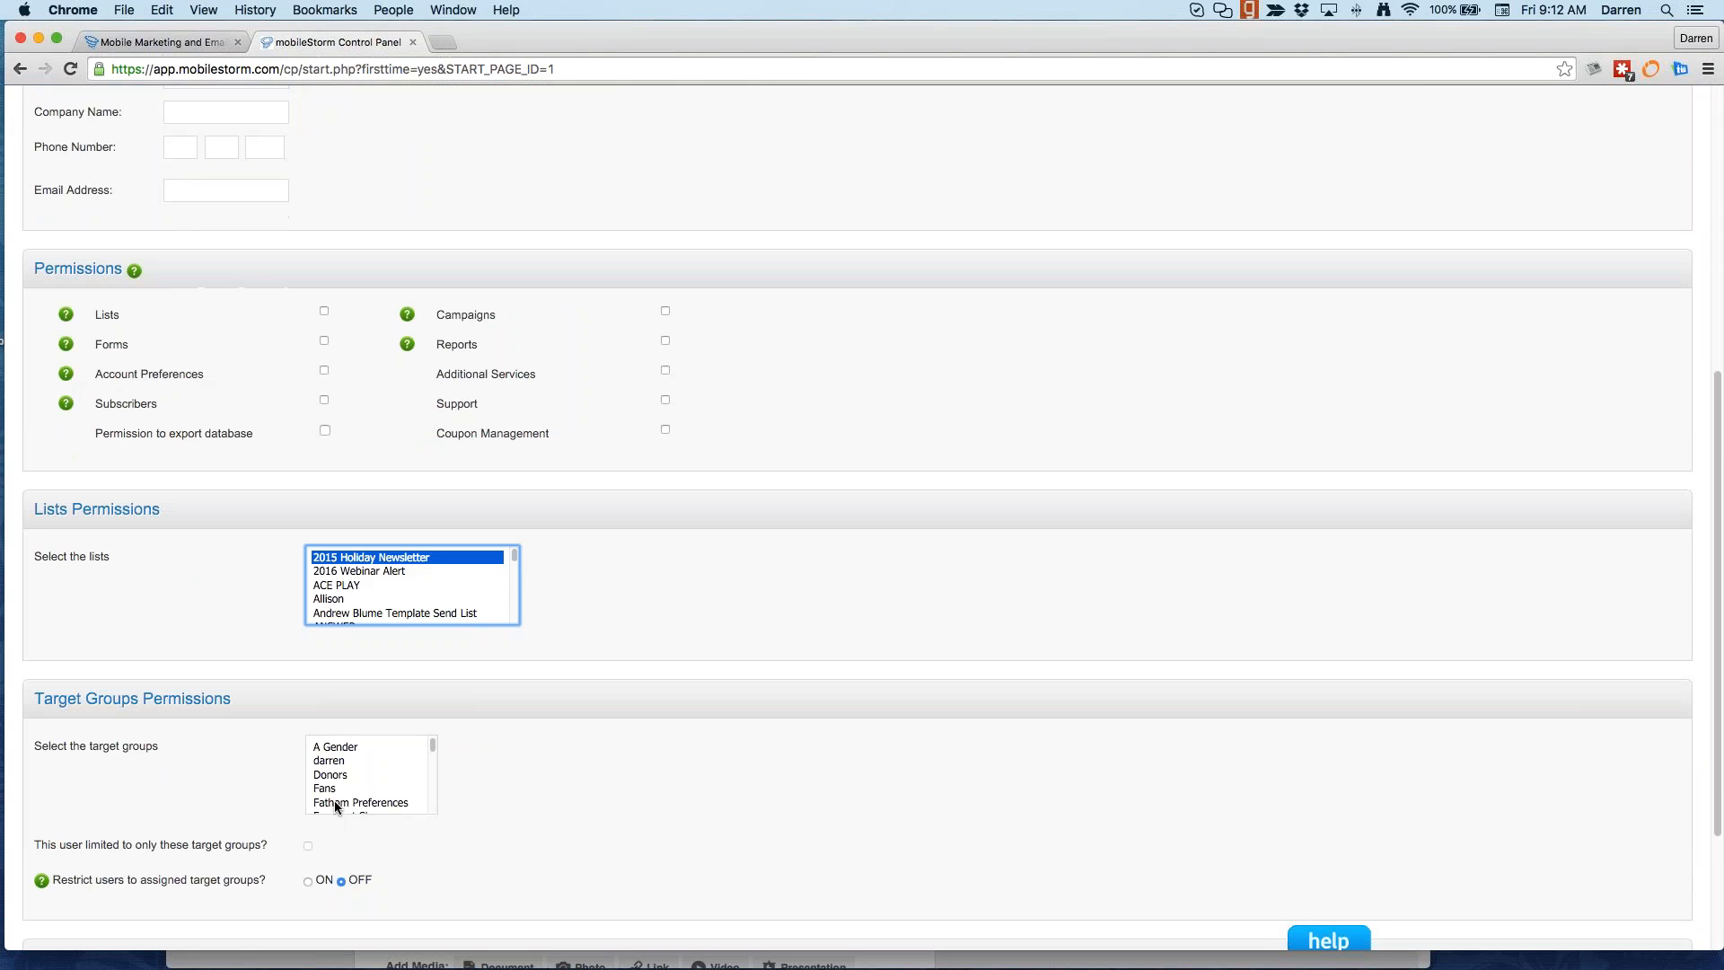
pyautogui.click(342, 748)
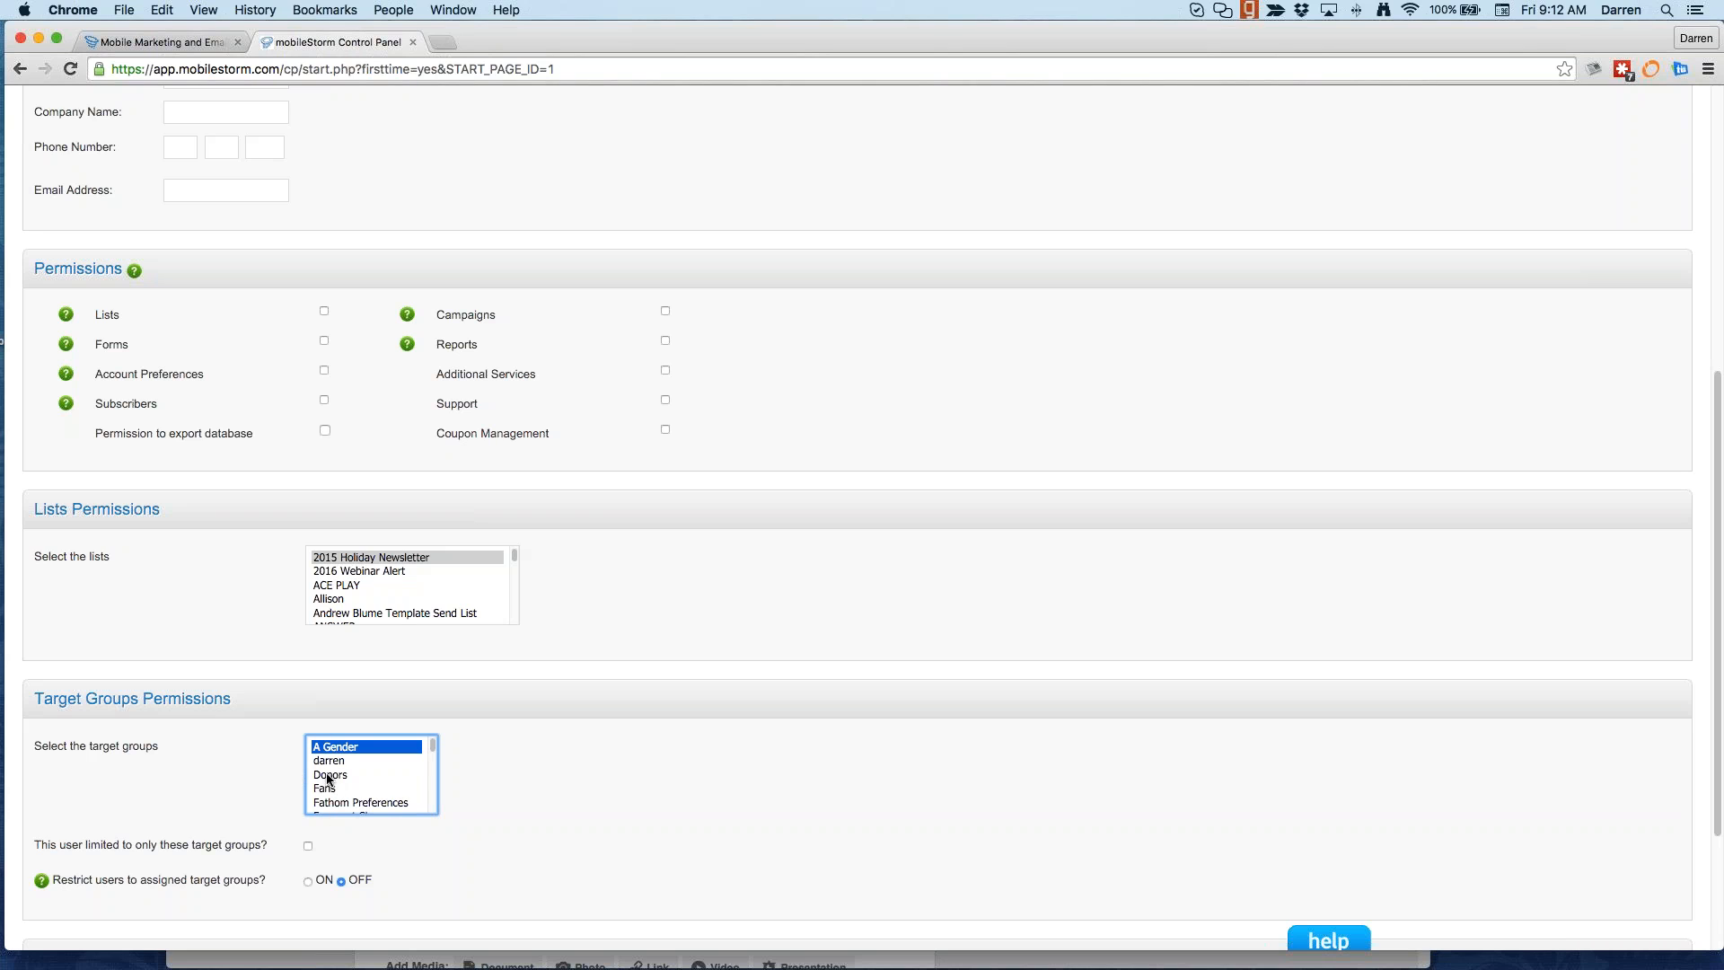
pyautogui.scroll(-1, 288, 882)
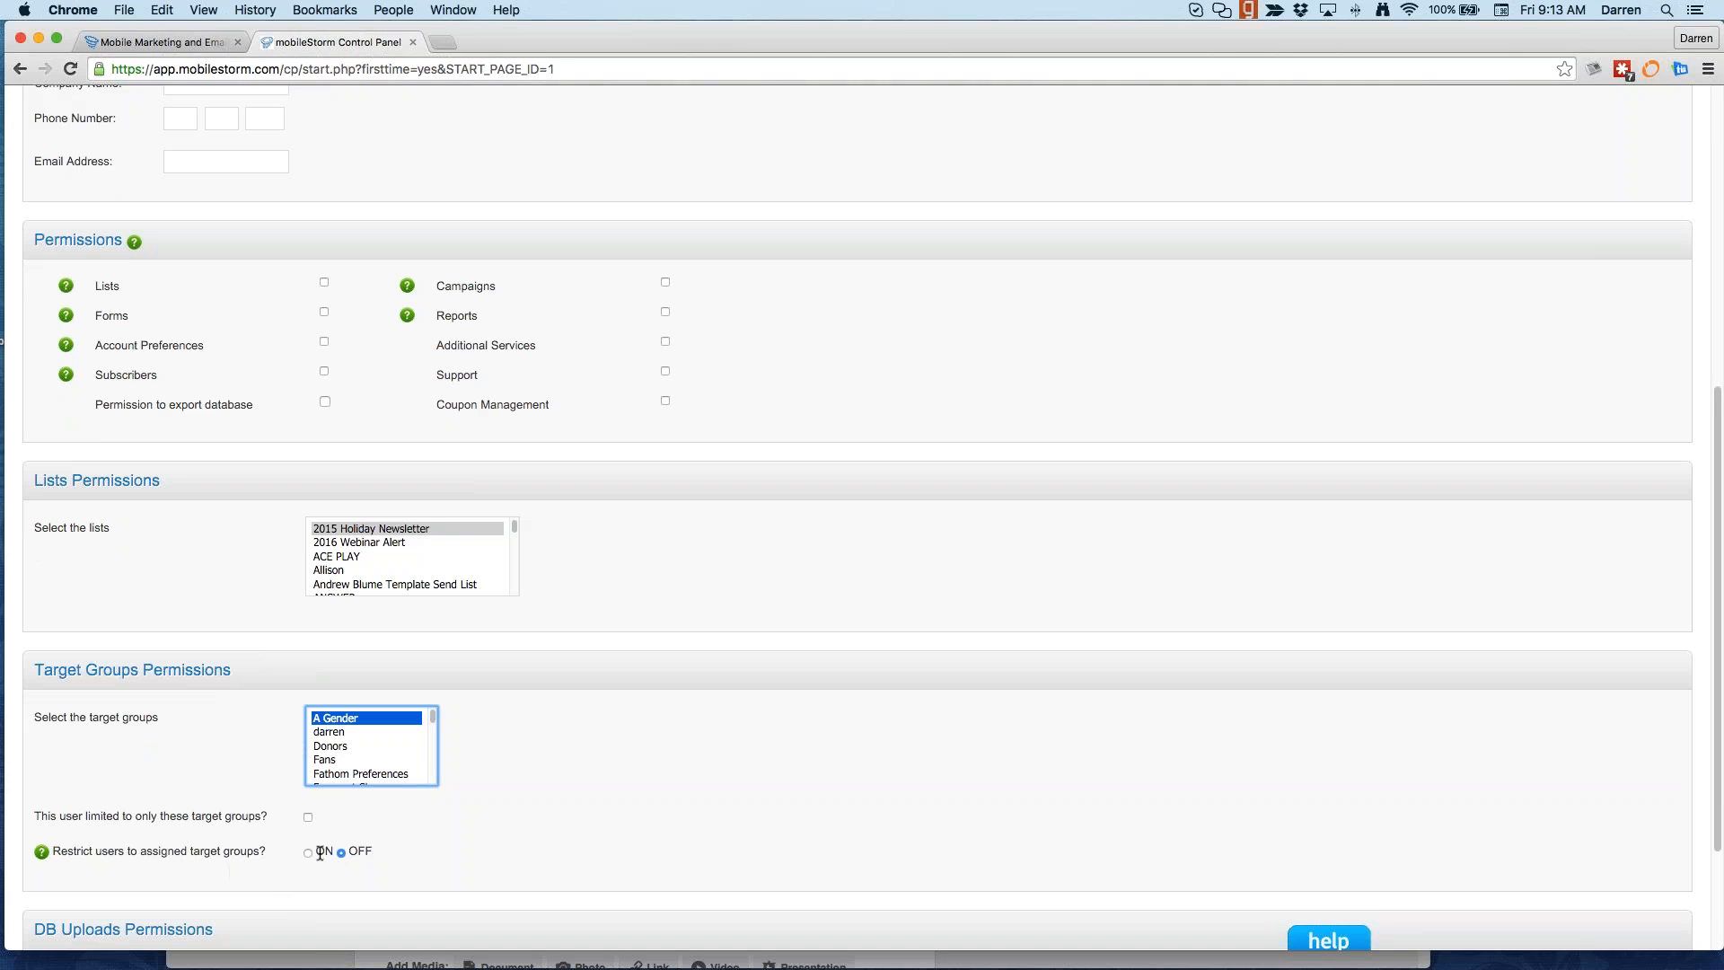
pyautogui.scroll(-5, 355, 865)
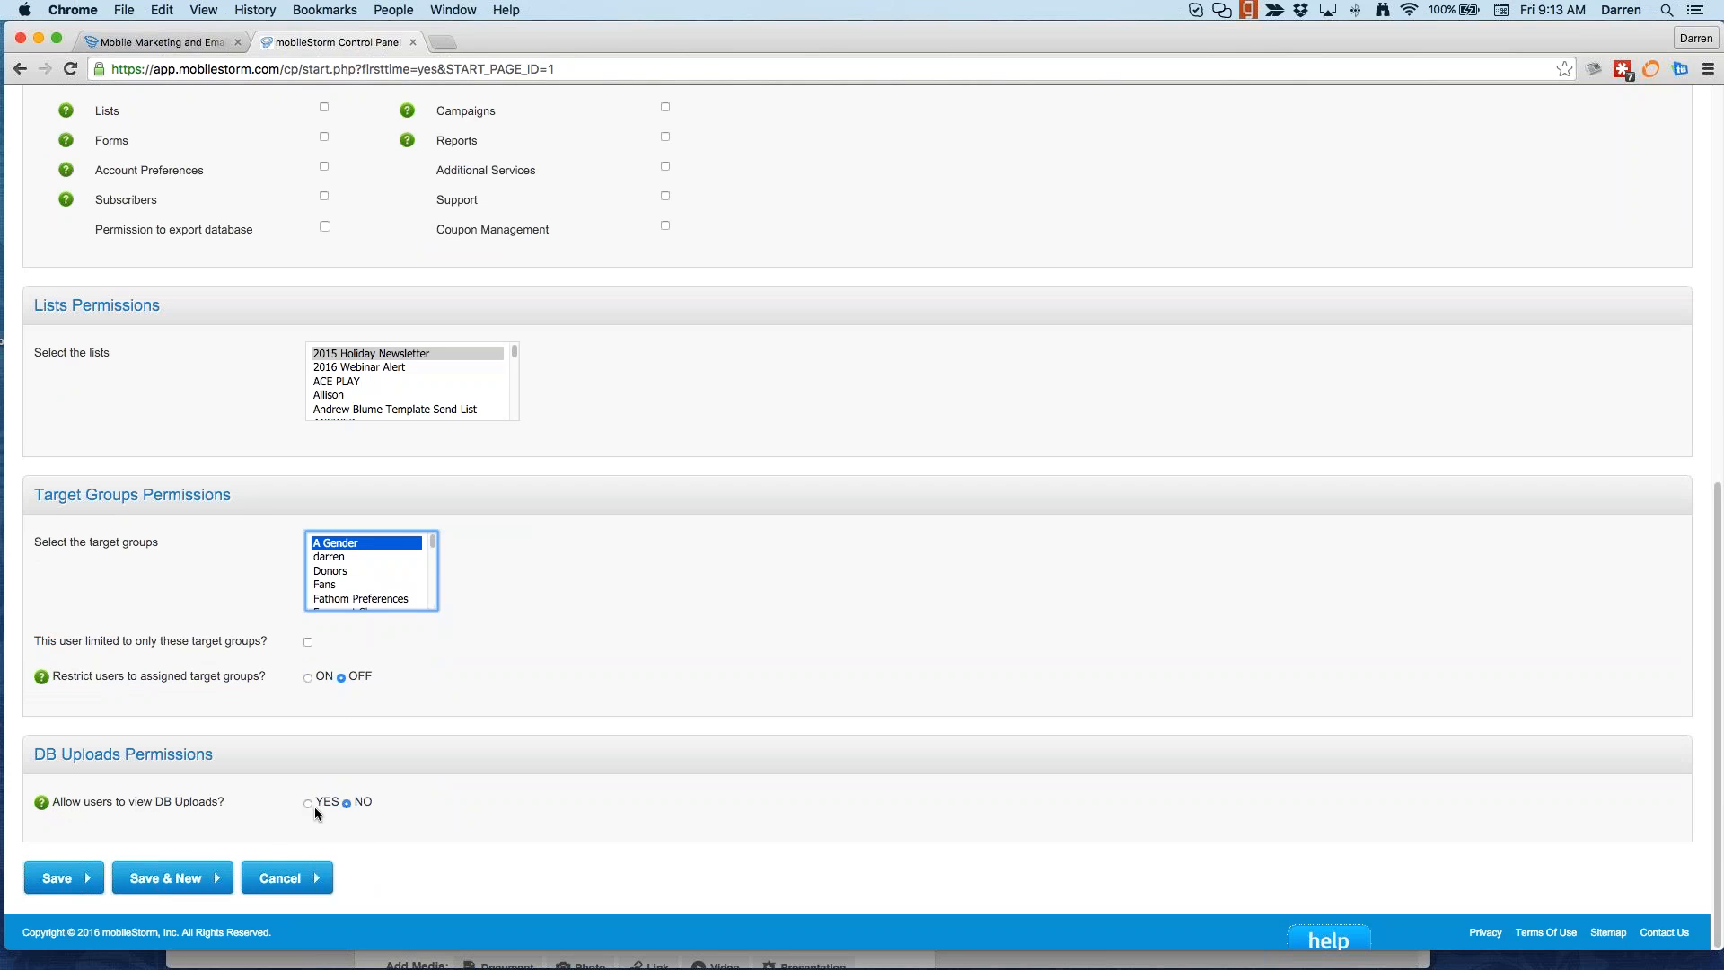
# Step: Scroll back through the User Account form, then bring up the Accounts section menu
pyautogui.scroll(15, 252, 629)
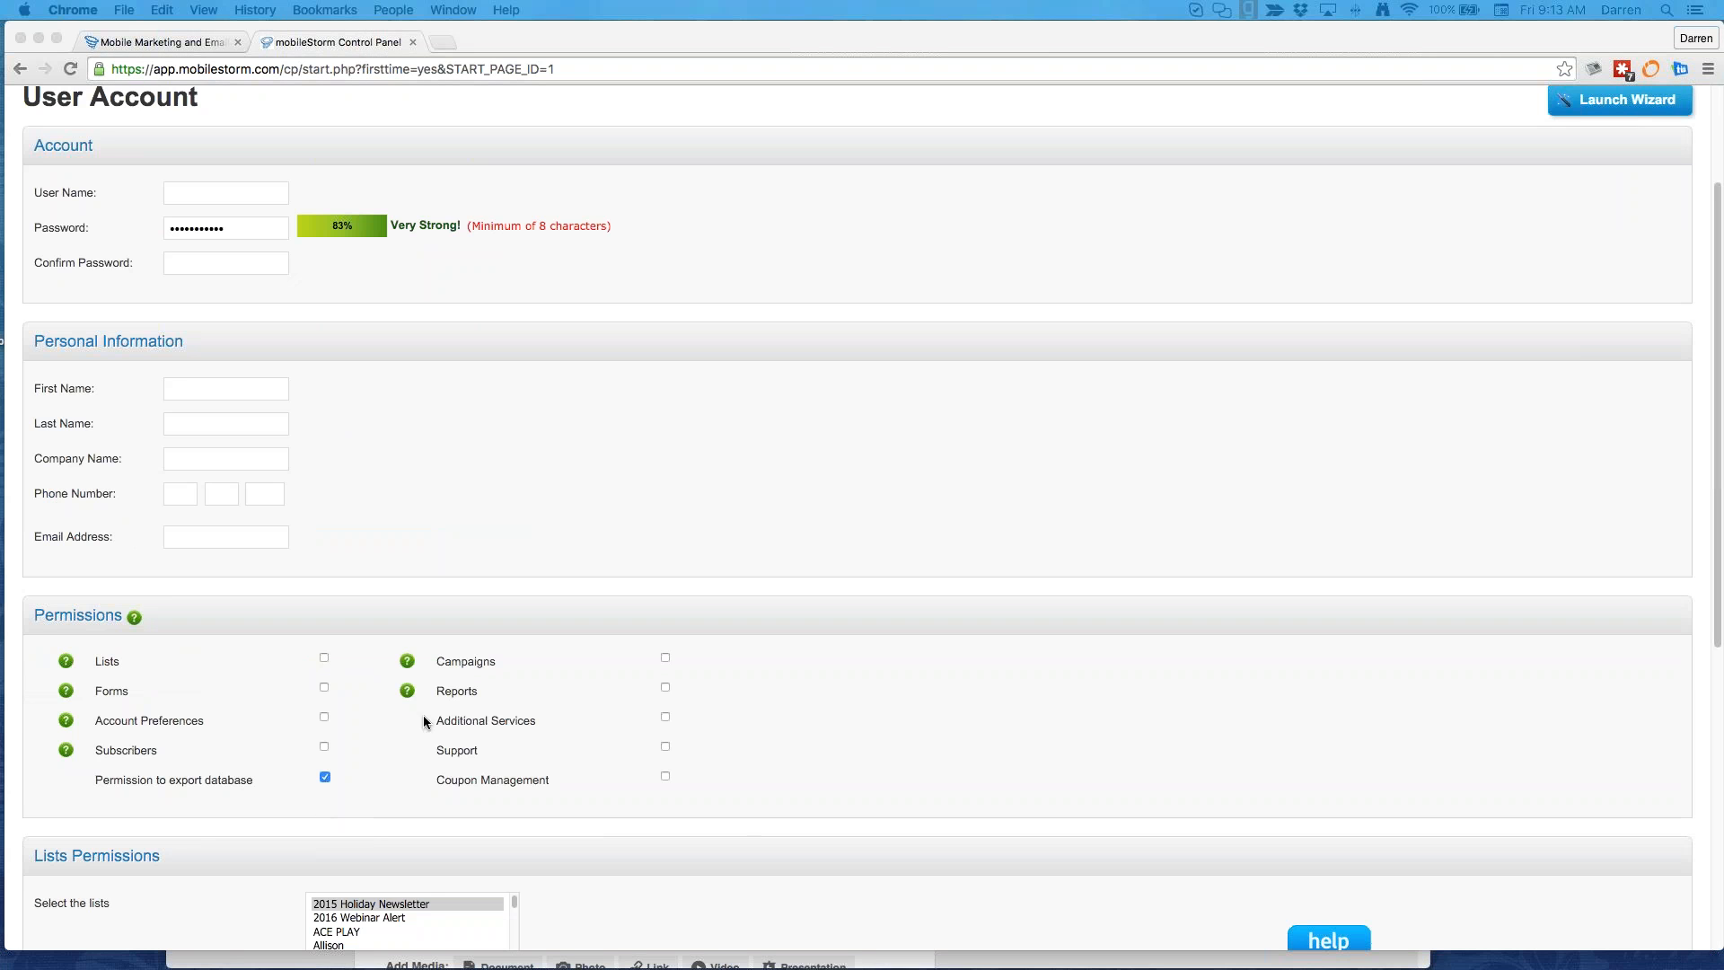
pyautogui.scroll(3, 443, 726)
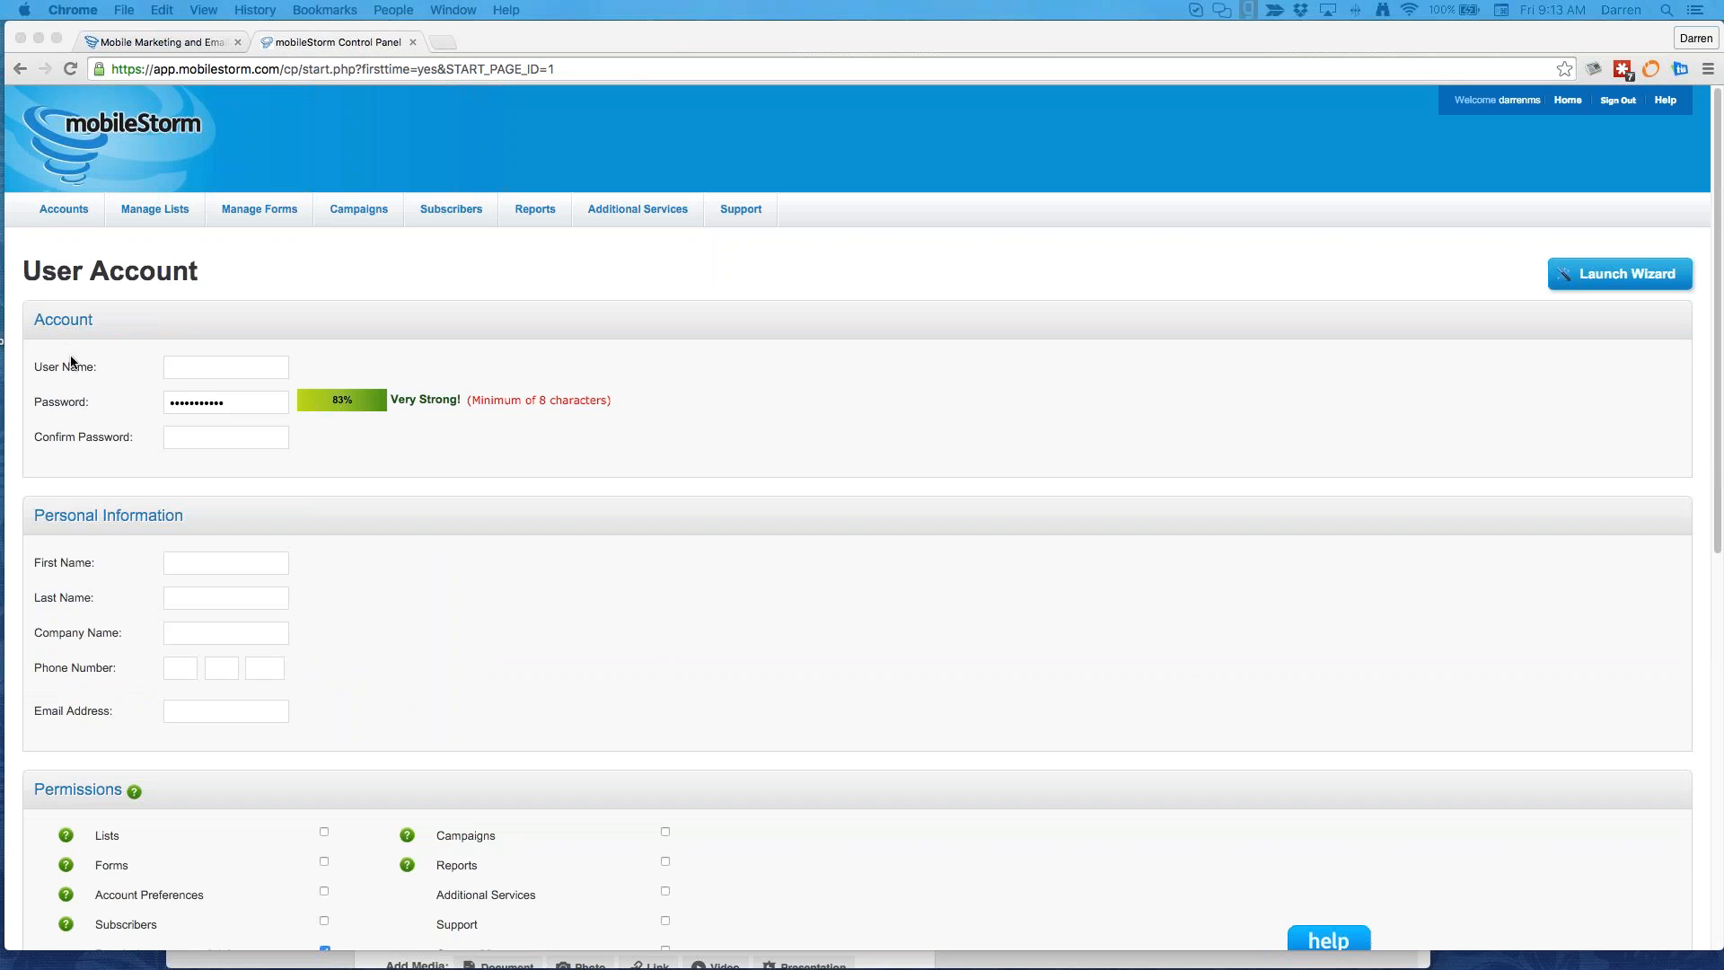
pyautogui.click(106, 236)
pyautogui.click(64, 209)
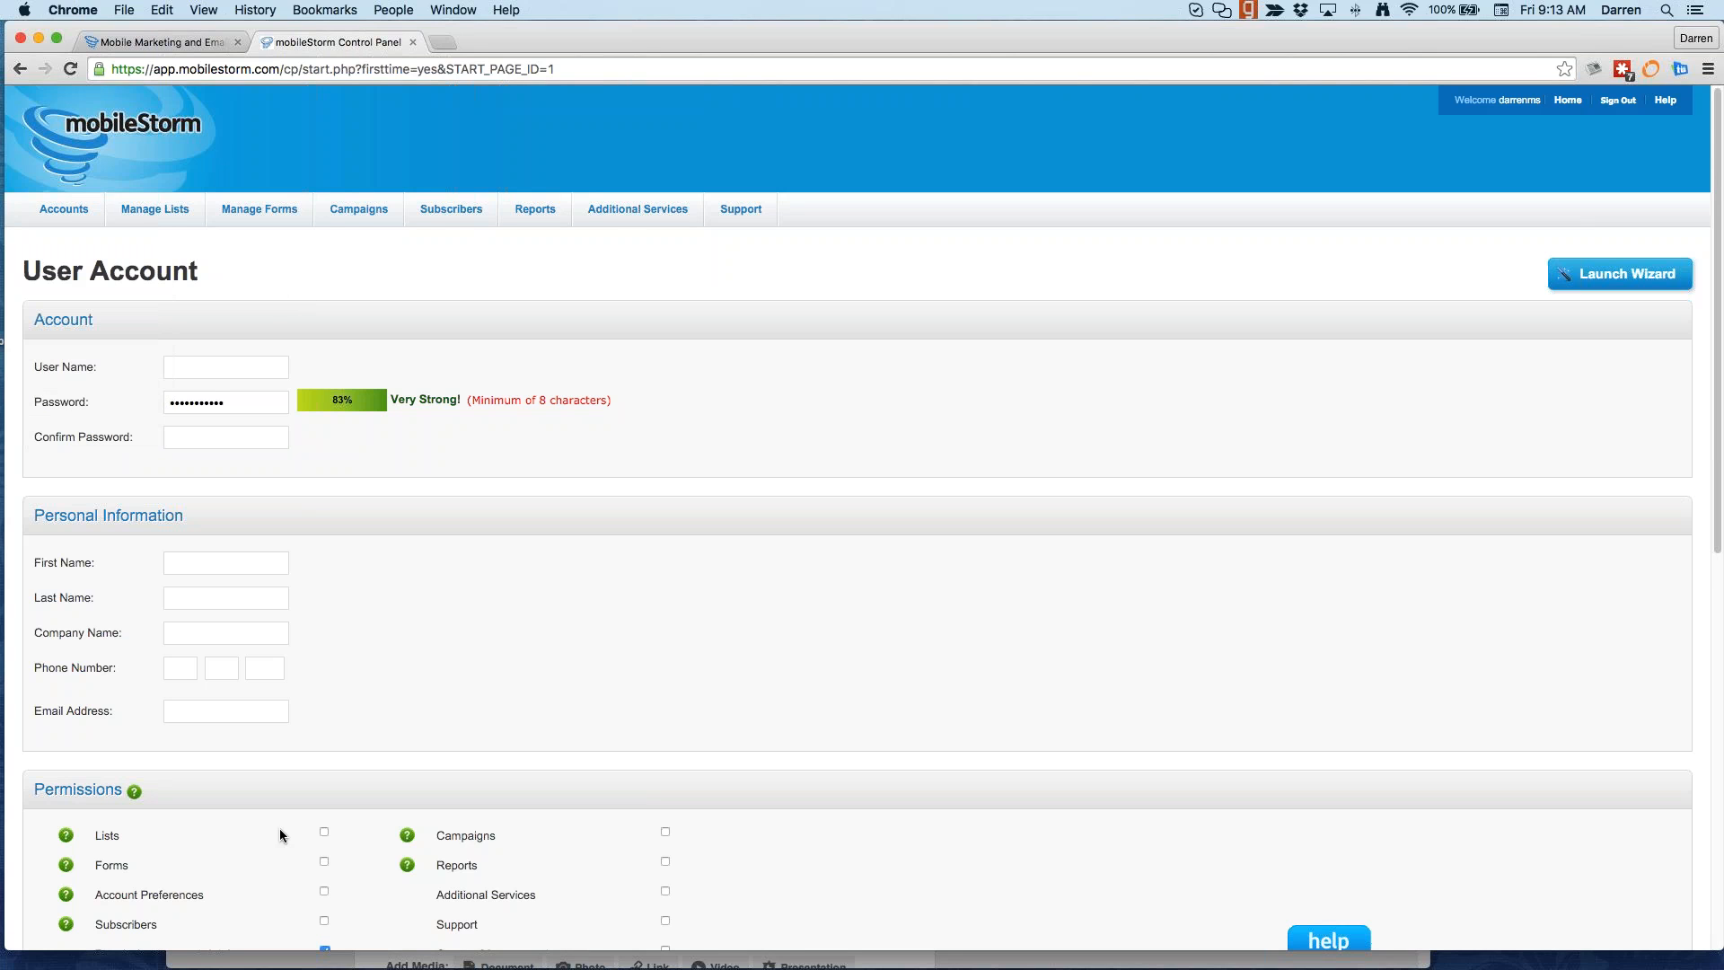
pyautogui.scroll(-8, 279, 732)
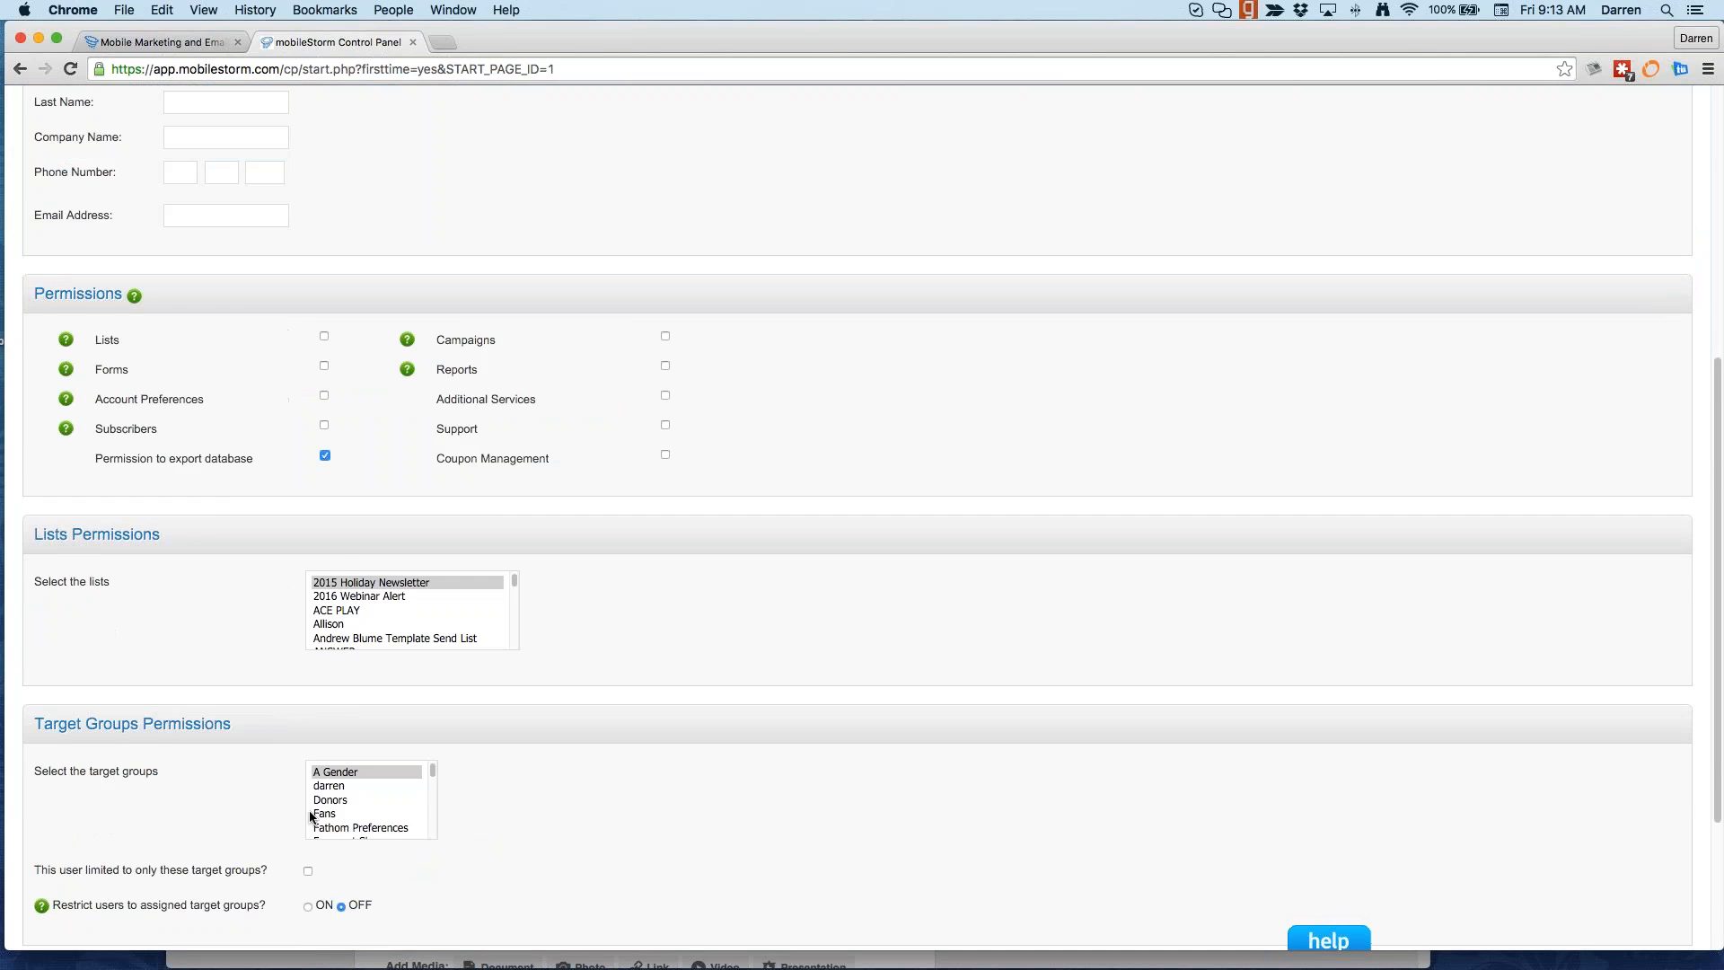
pyautogui.scroll(-3, 583, 802)
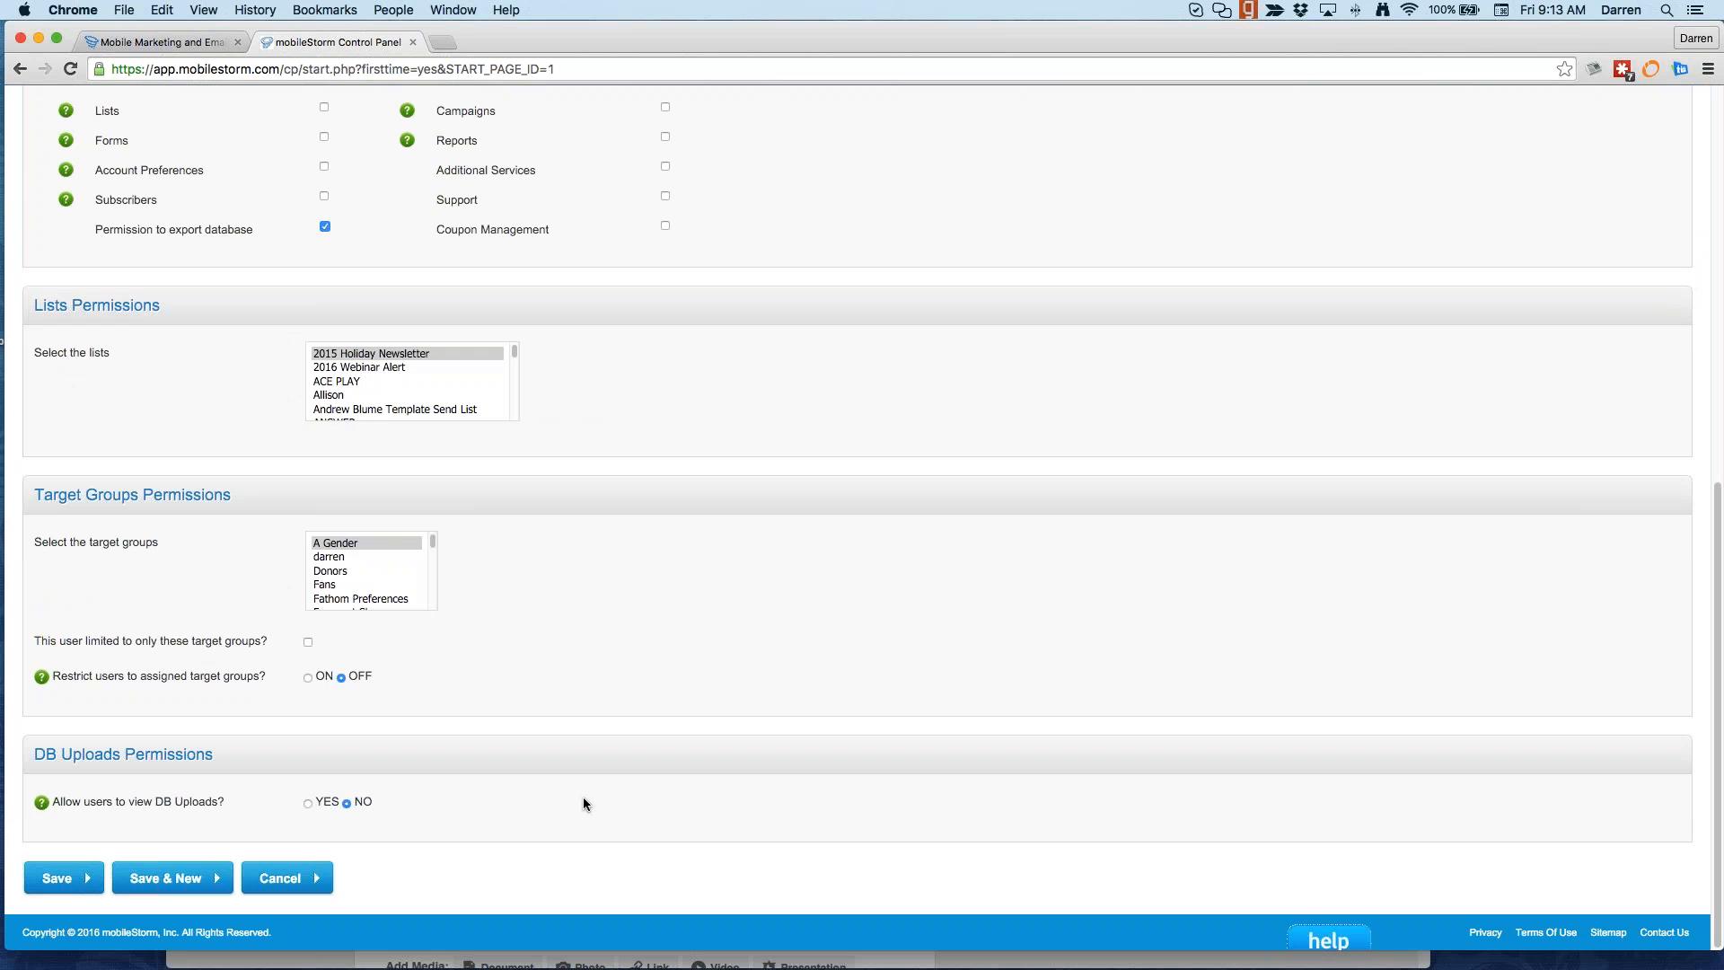
pyautogui.scroll(10, 583, 796)
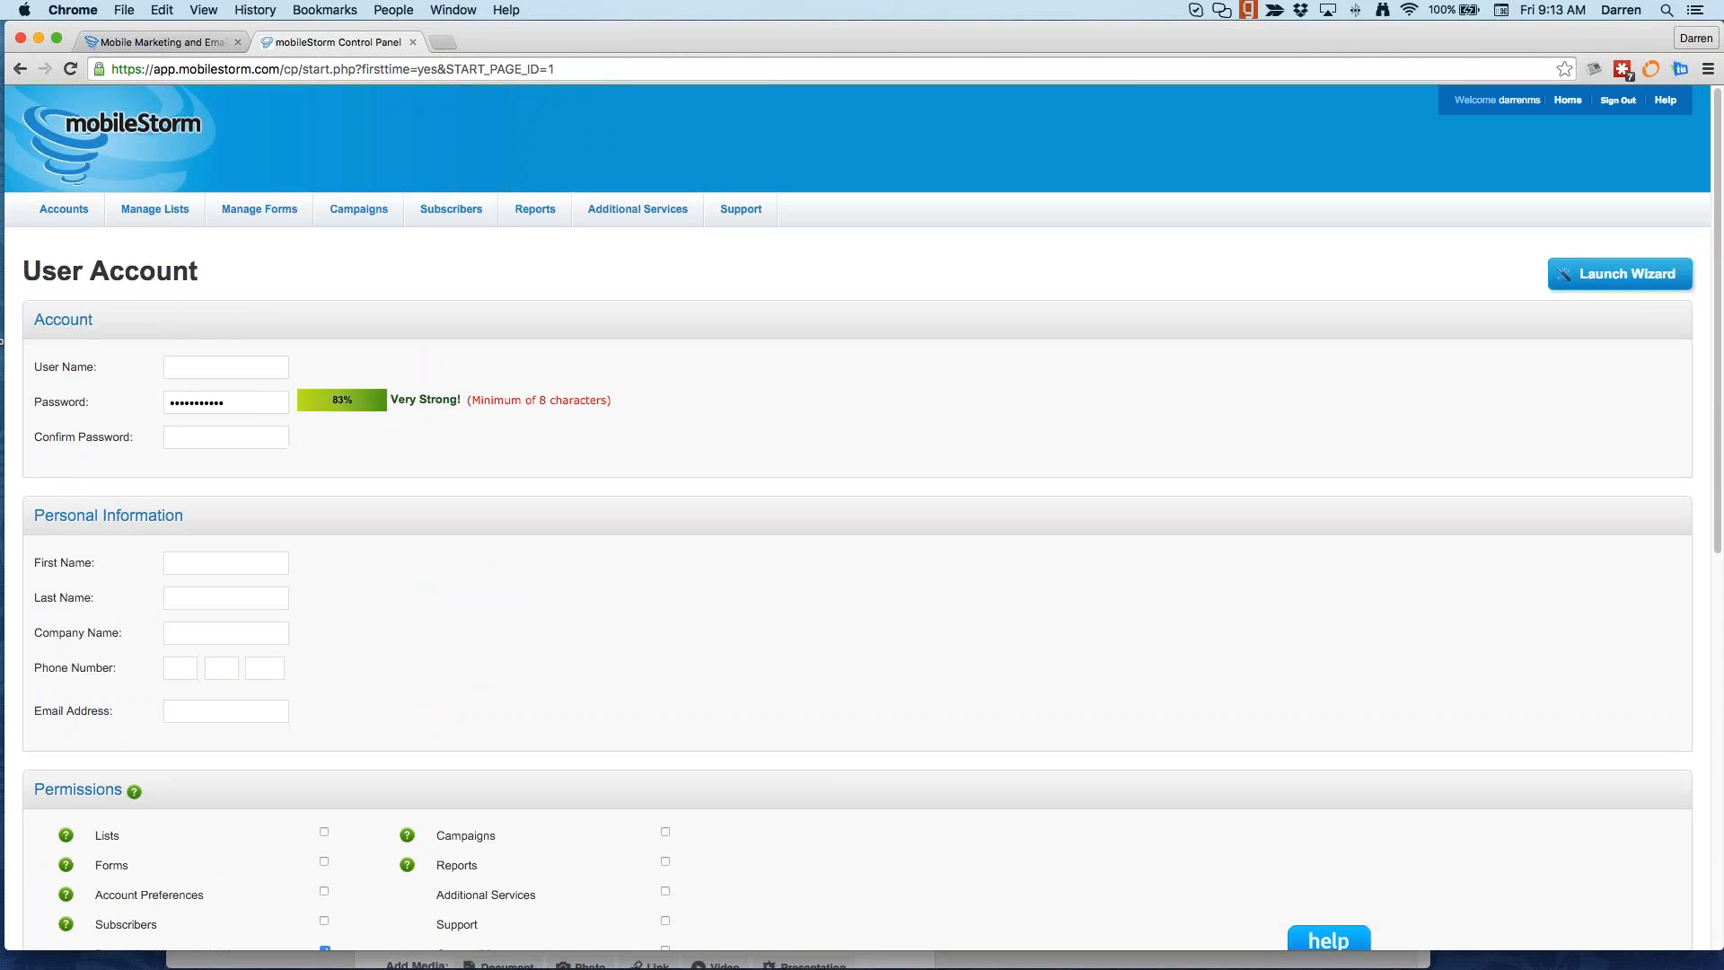
pyautogui.moveTo(54, 212)
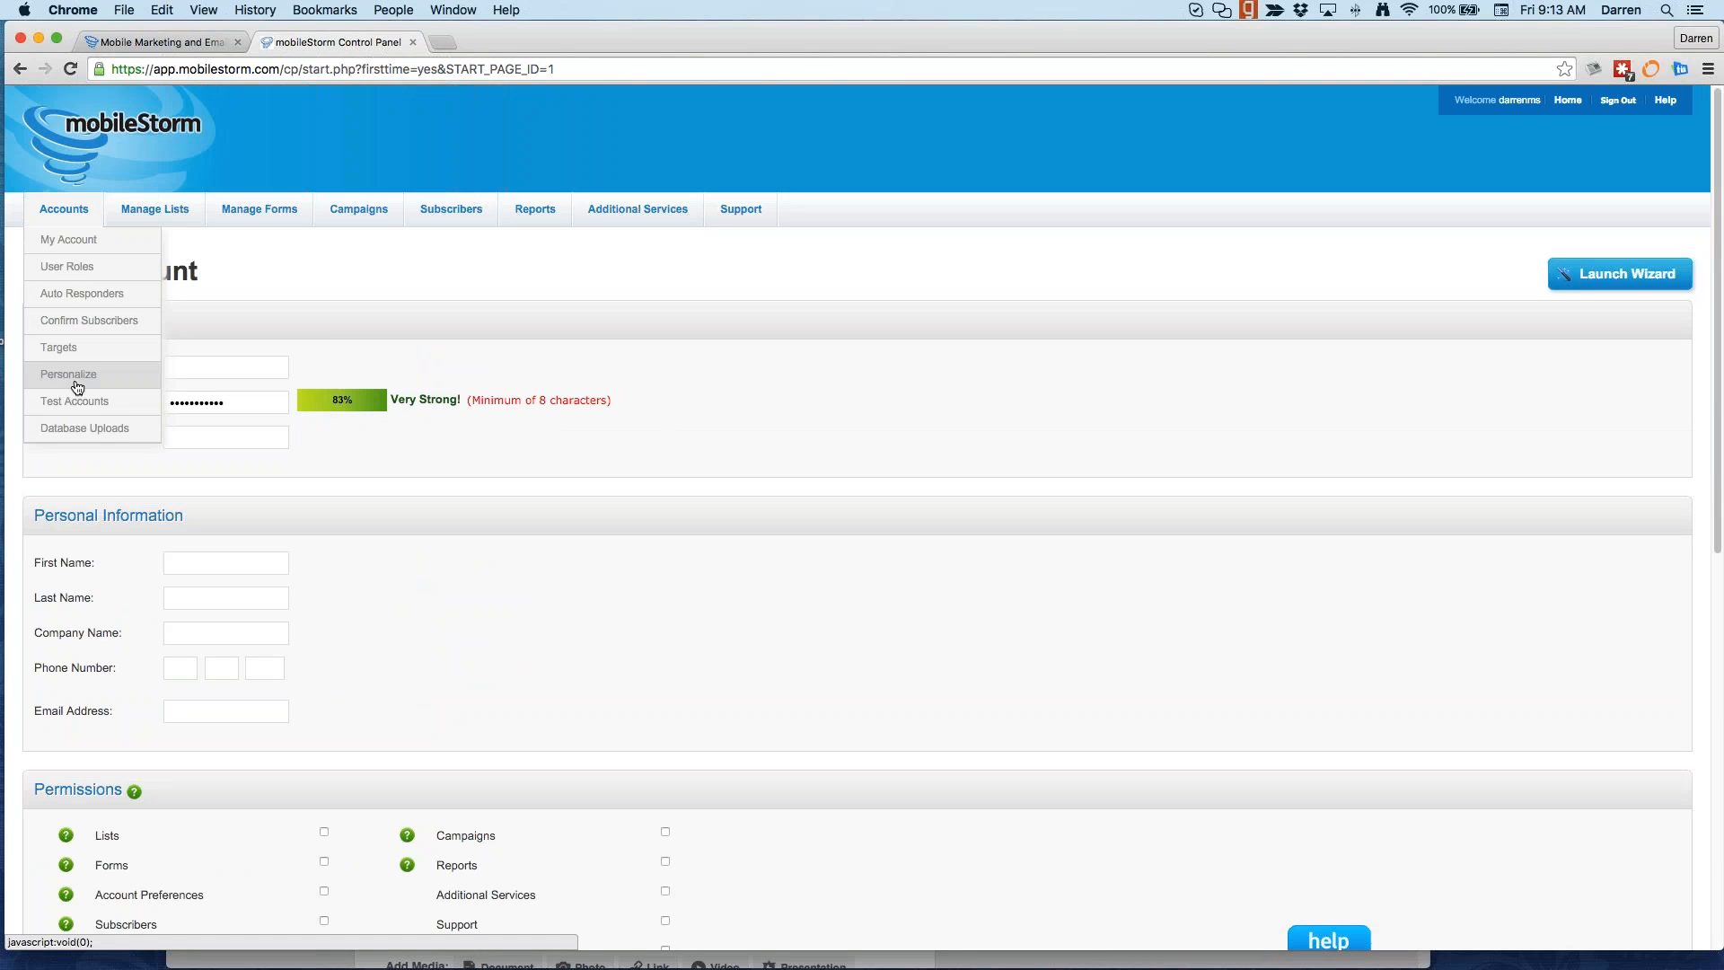
# Step: Open Accounts > Test Accounts and start a new SMS Test Account
pyautogui.click(96, 407)
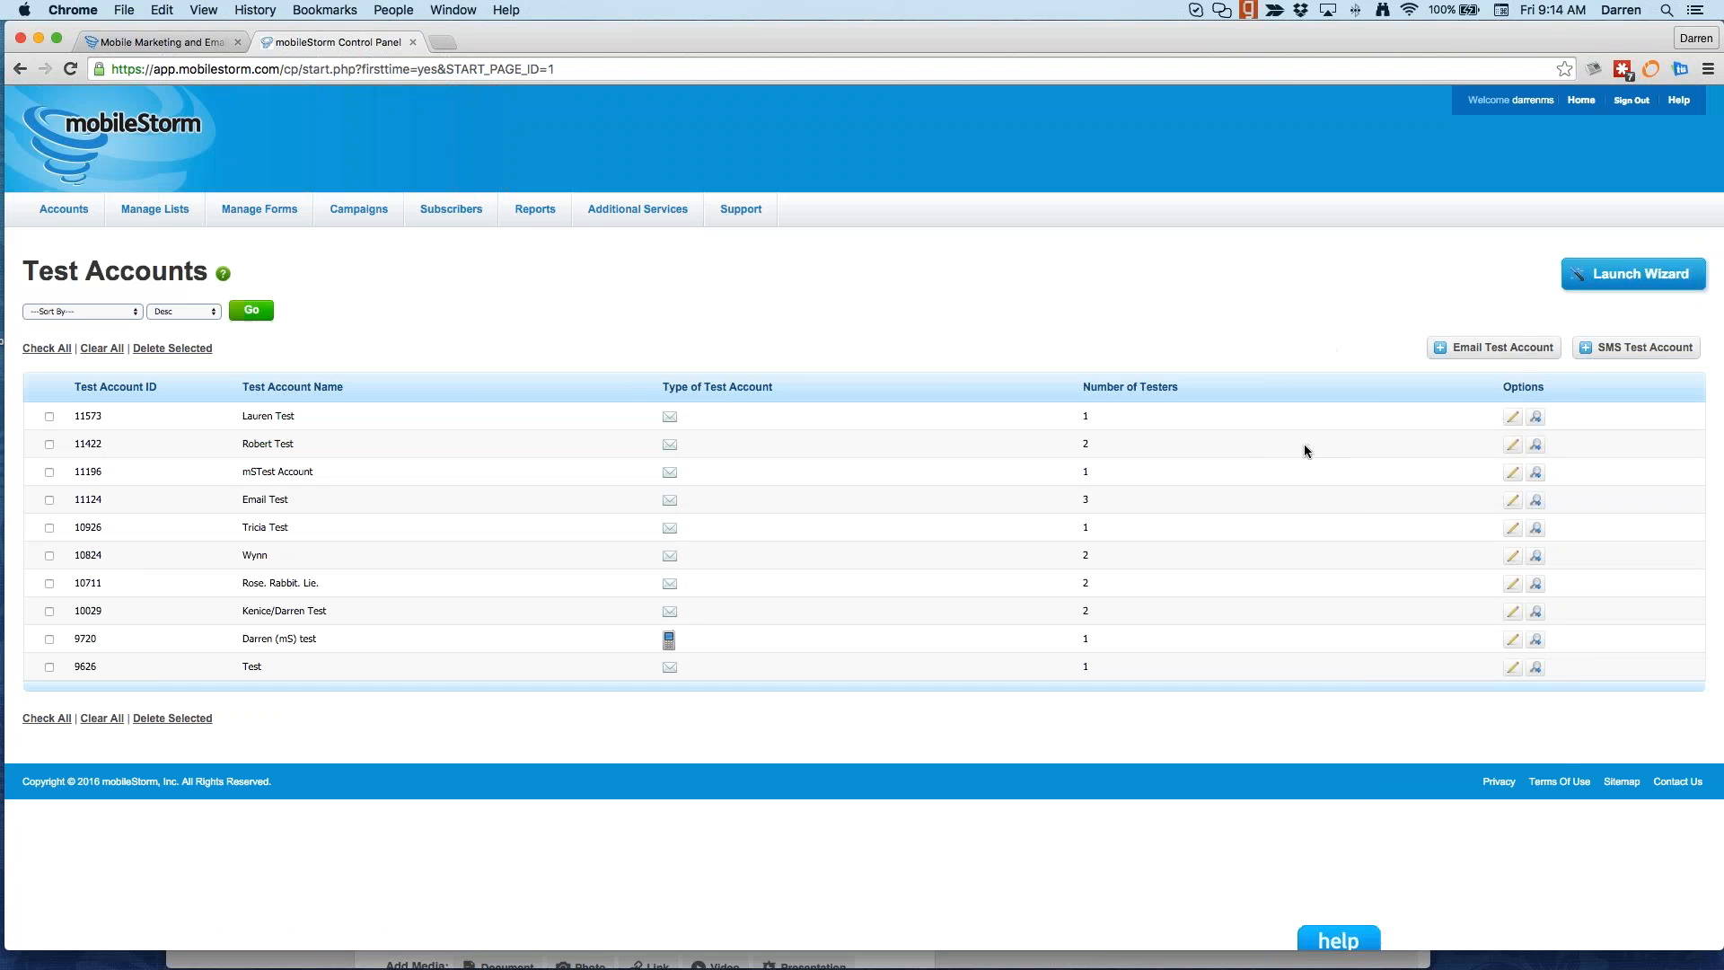
pyautogui.click(1608, 348)
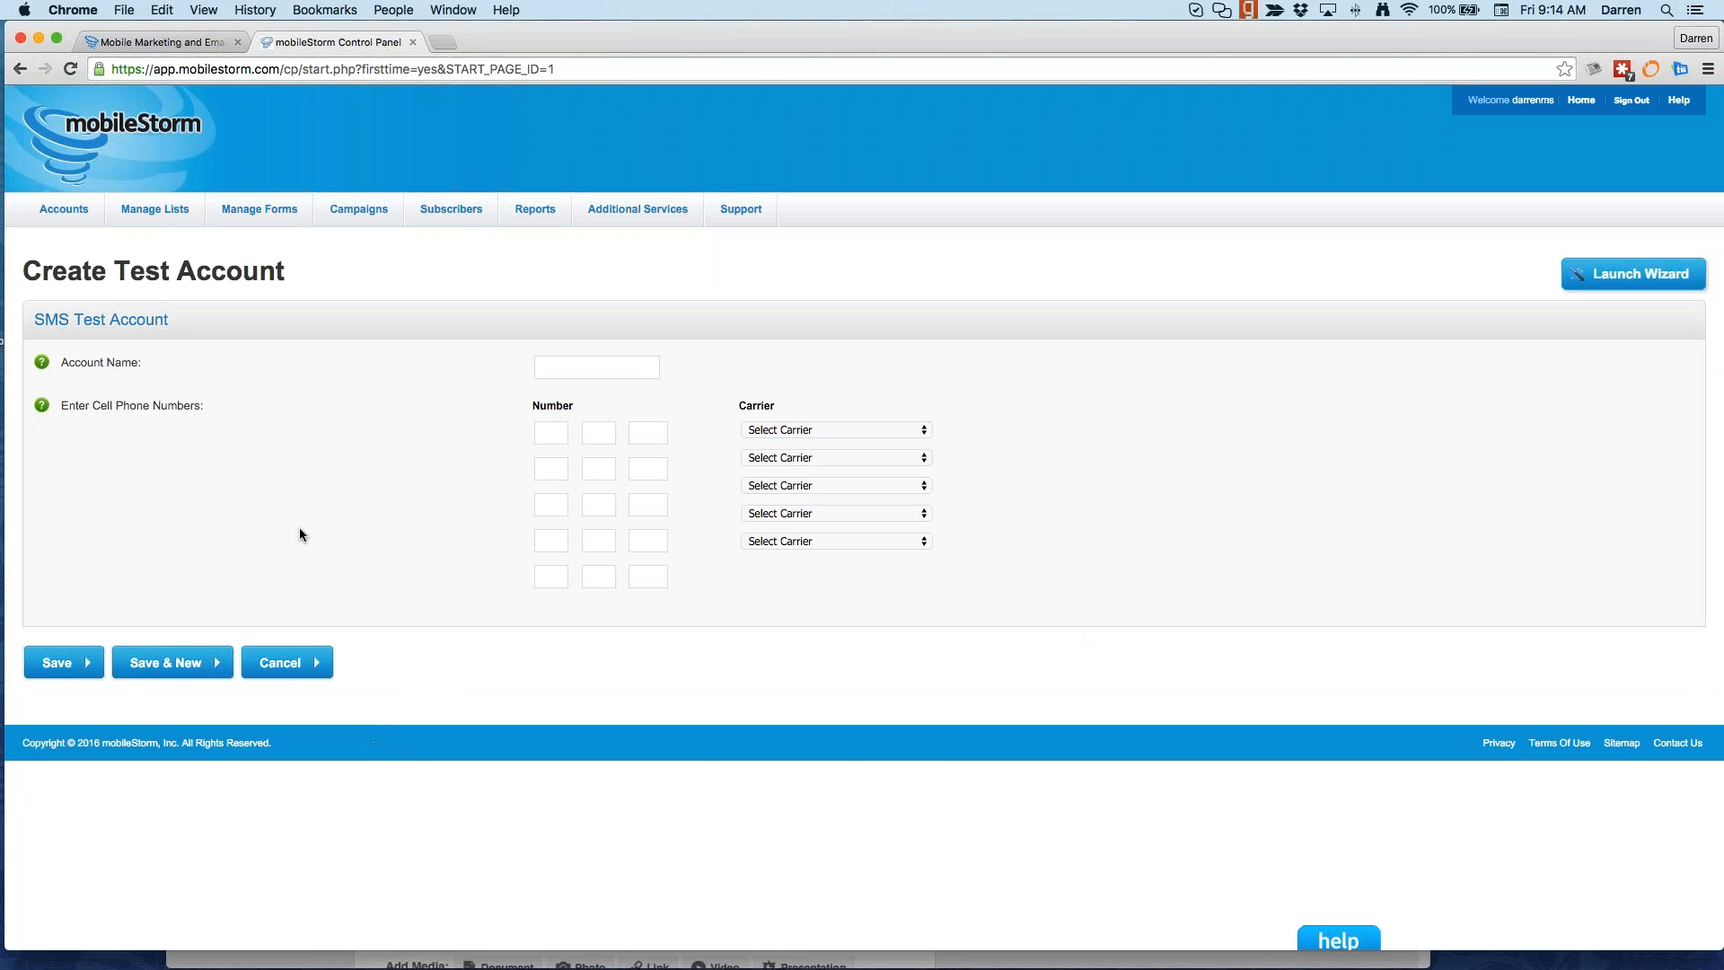
# Step: Place the cursor in the SMS test account's Account Name field, leaving it empty
pyautogui.click(557, 364)
# Step: Open Accounts > Database Uploads to review past list uploads and their statuses
pyautogui.moveTo(50, 208)
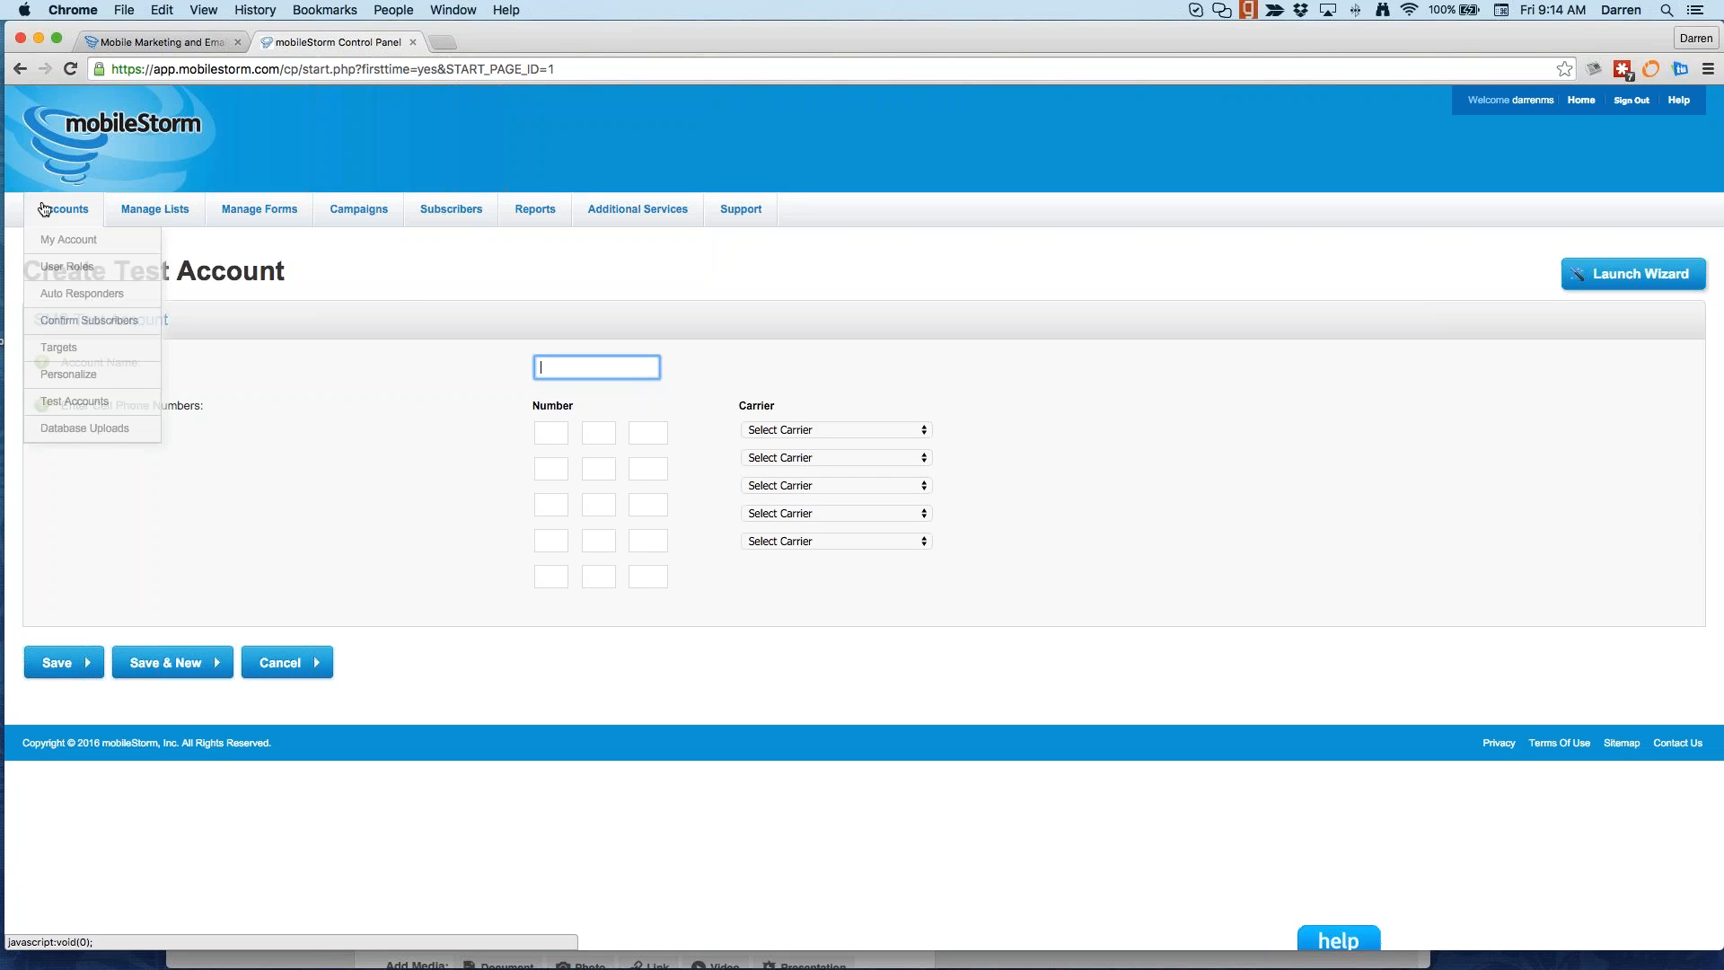
pyautogui.click(59, 430)
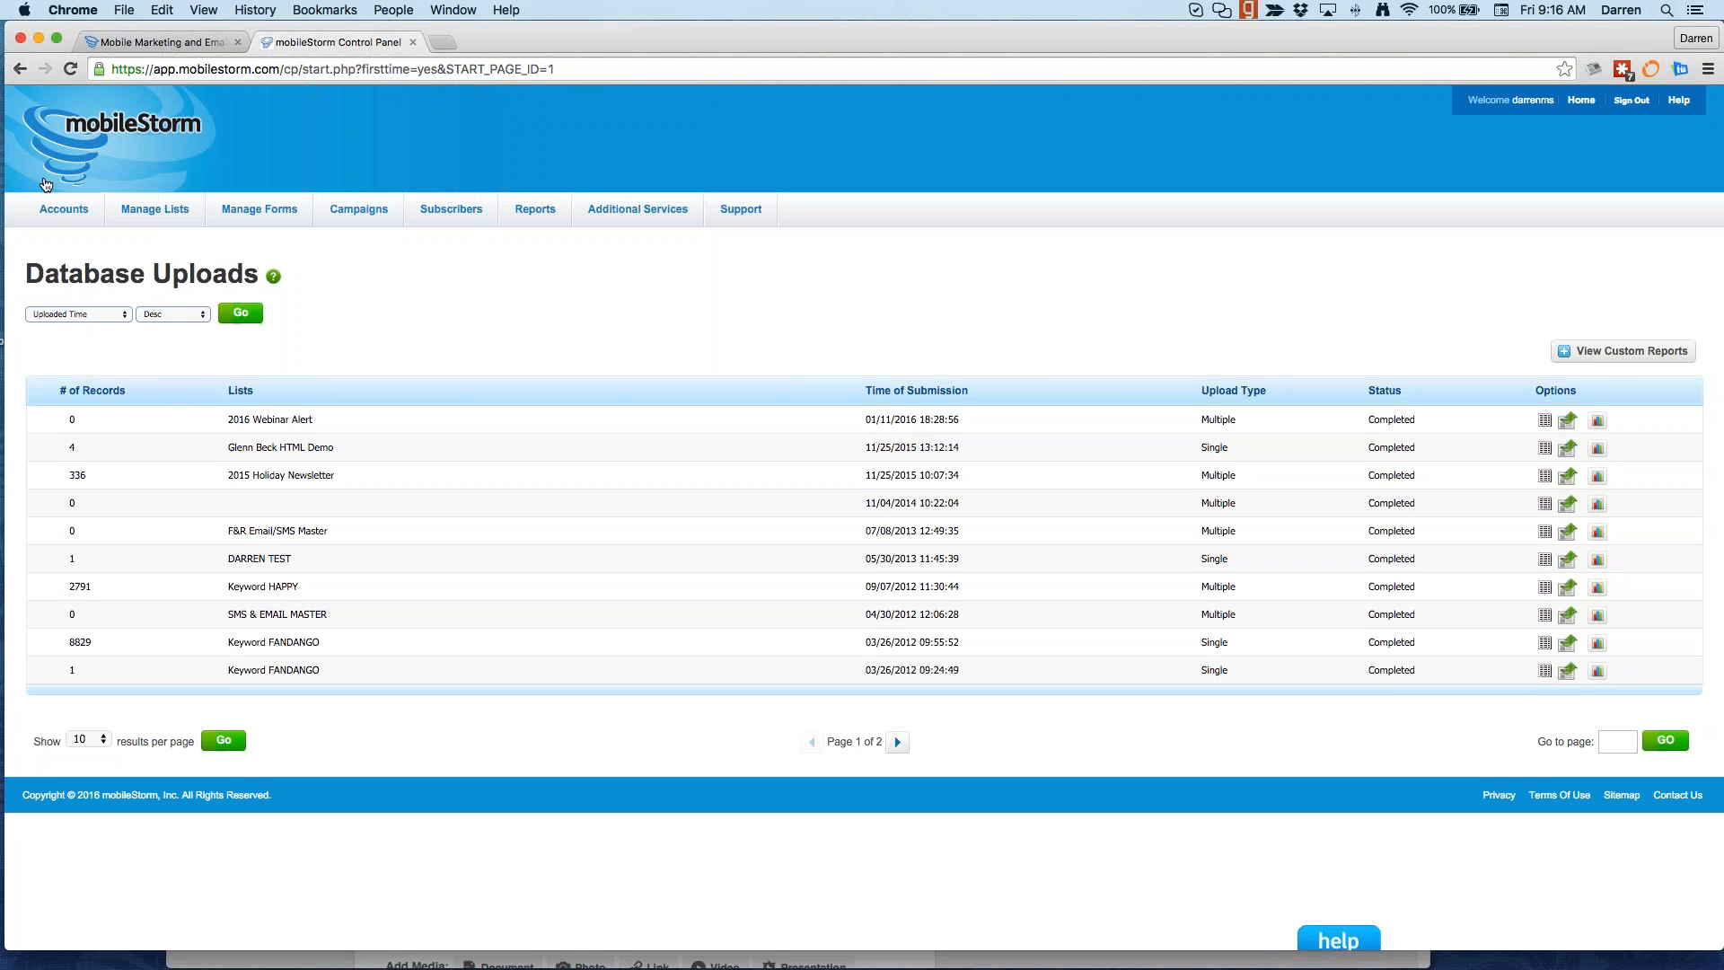
pyautogui.moveTo(64, 215)
pyautogui.moveTo(124, 212)
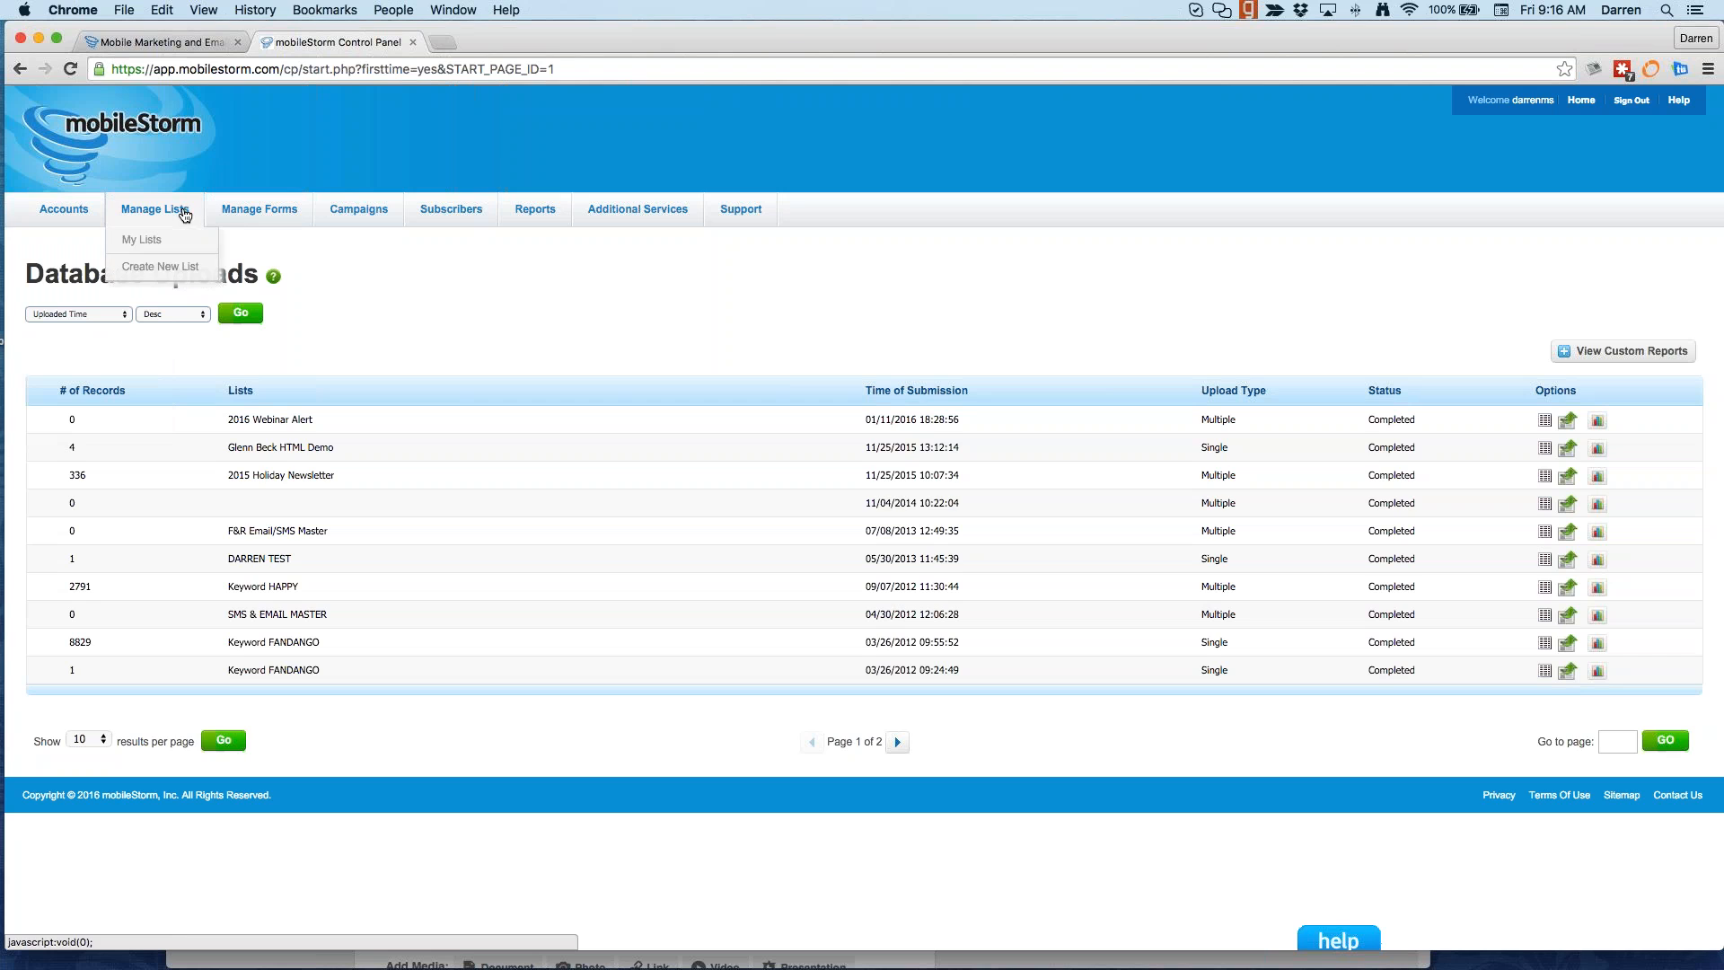
# Step: From My Lists, start a new list enabled for Email Marketing and Wireless Text Messaging
pyautogui.click(167, 239)
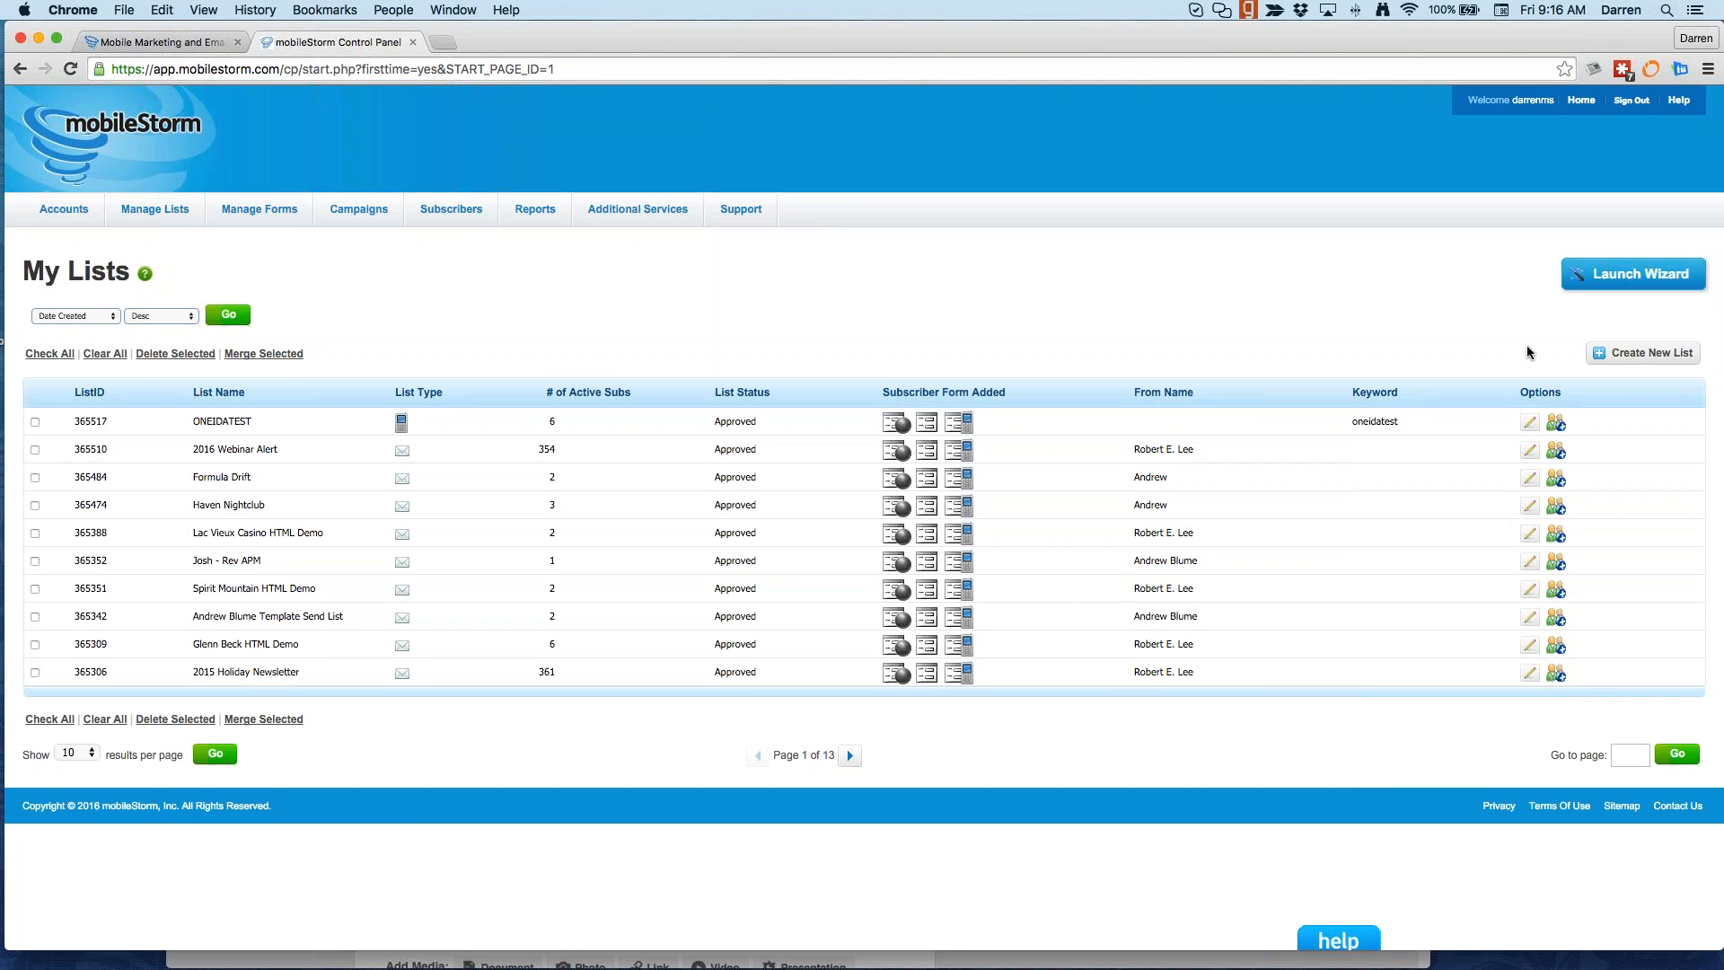
pyautogui.click(1621, 355)
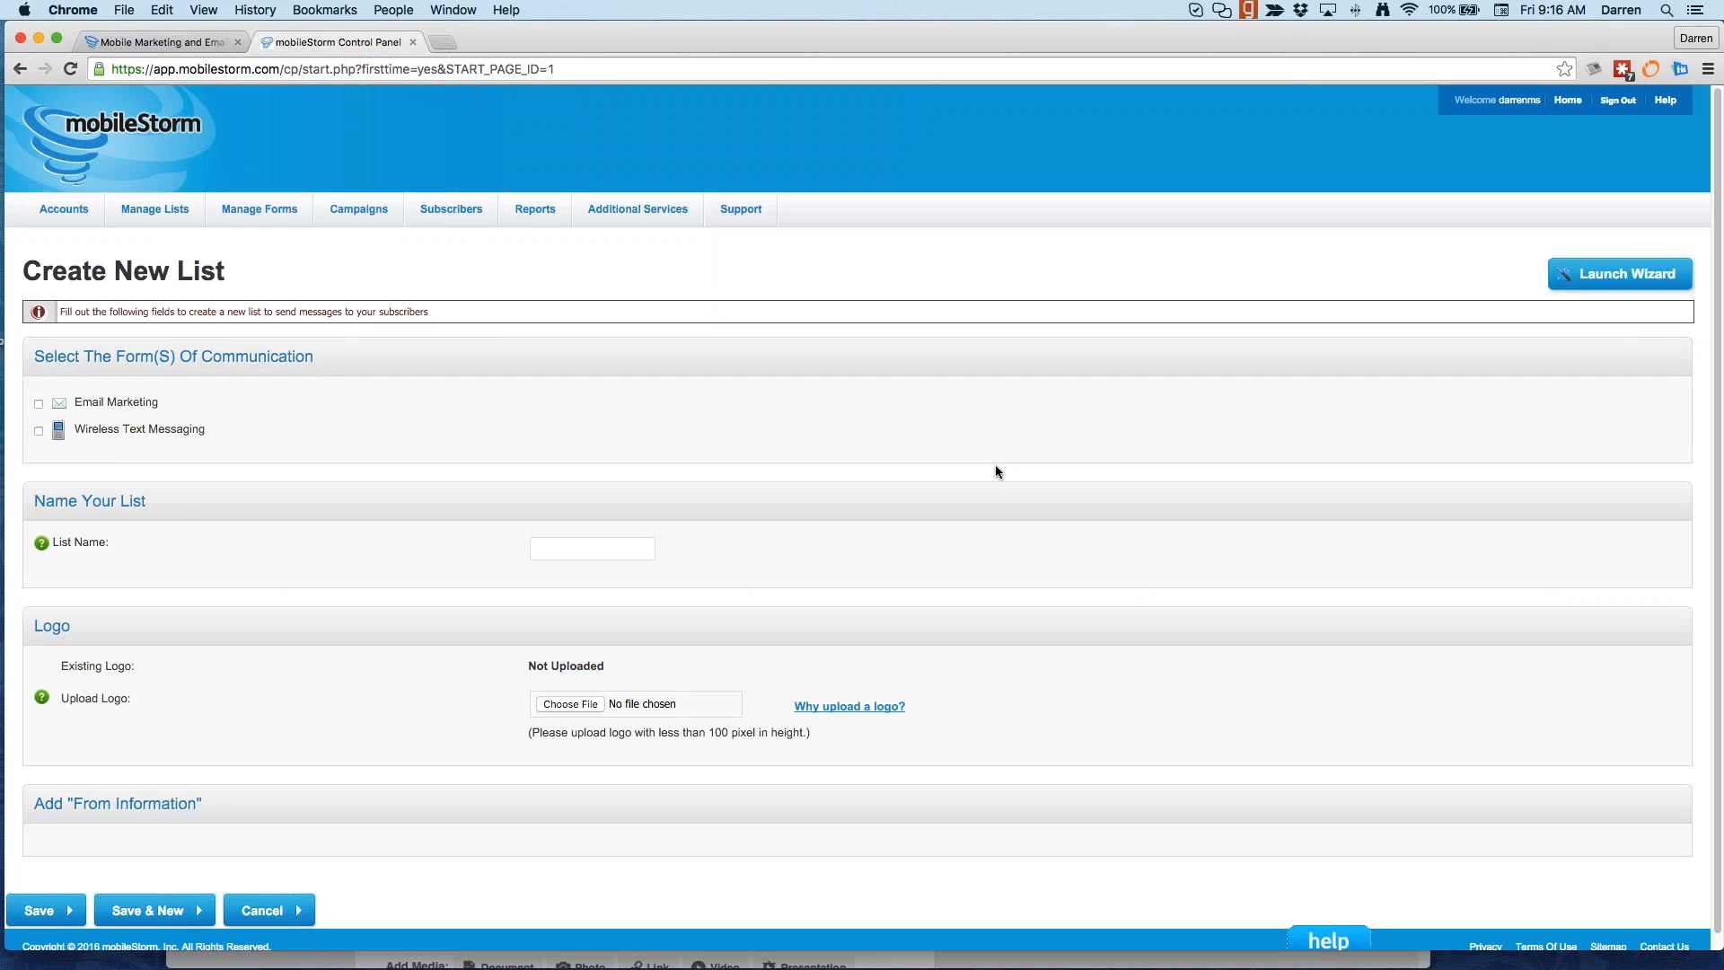
pyautogui.click(39, 406)
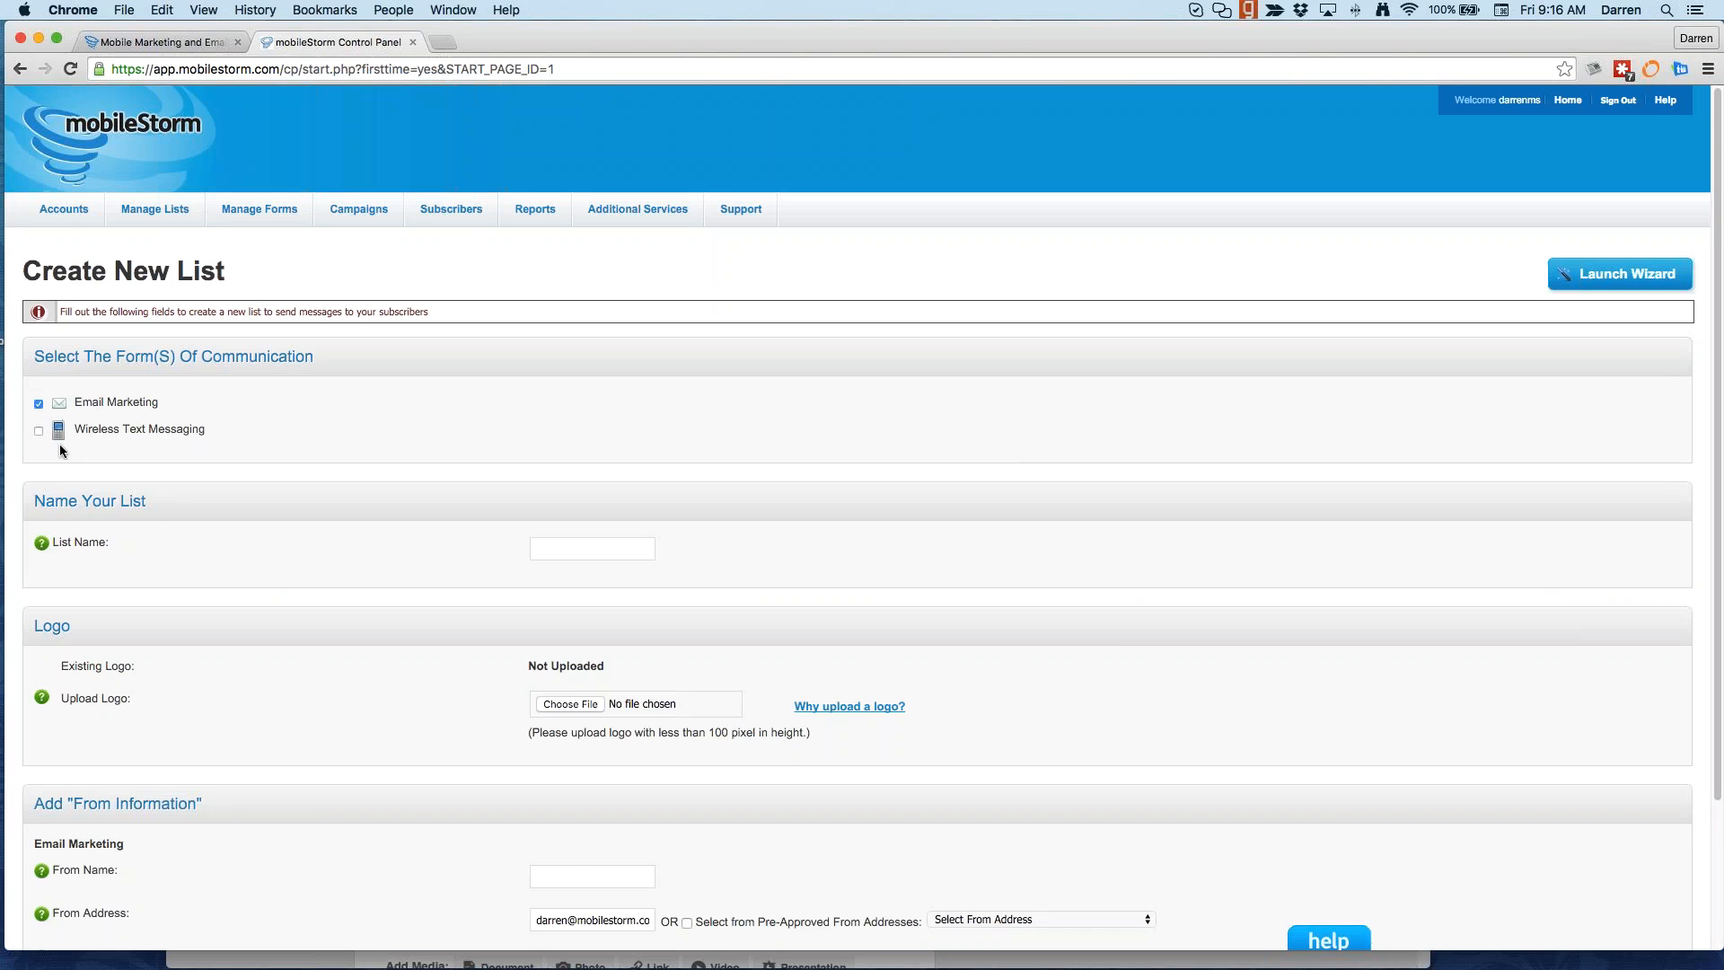
pyautogui.scroll(-1, 59, 444)
pyautogui.click(39, 402)
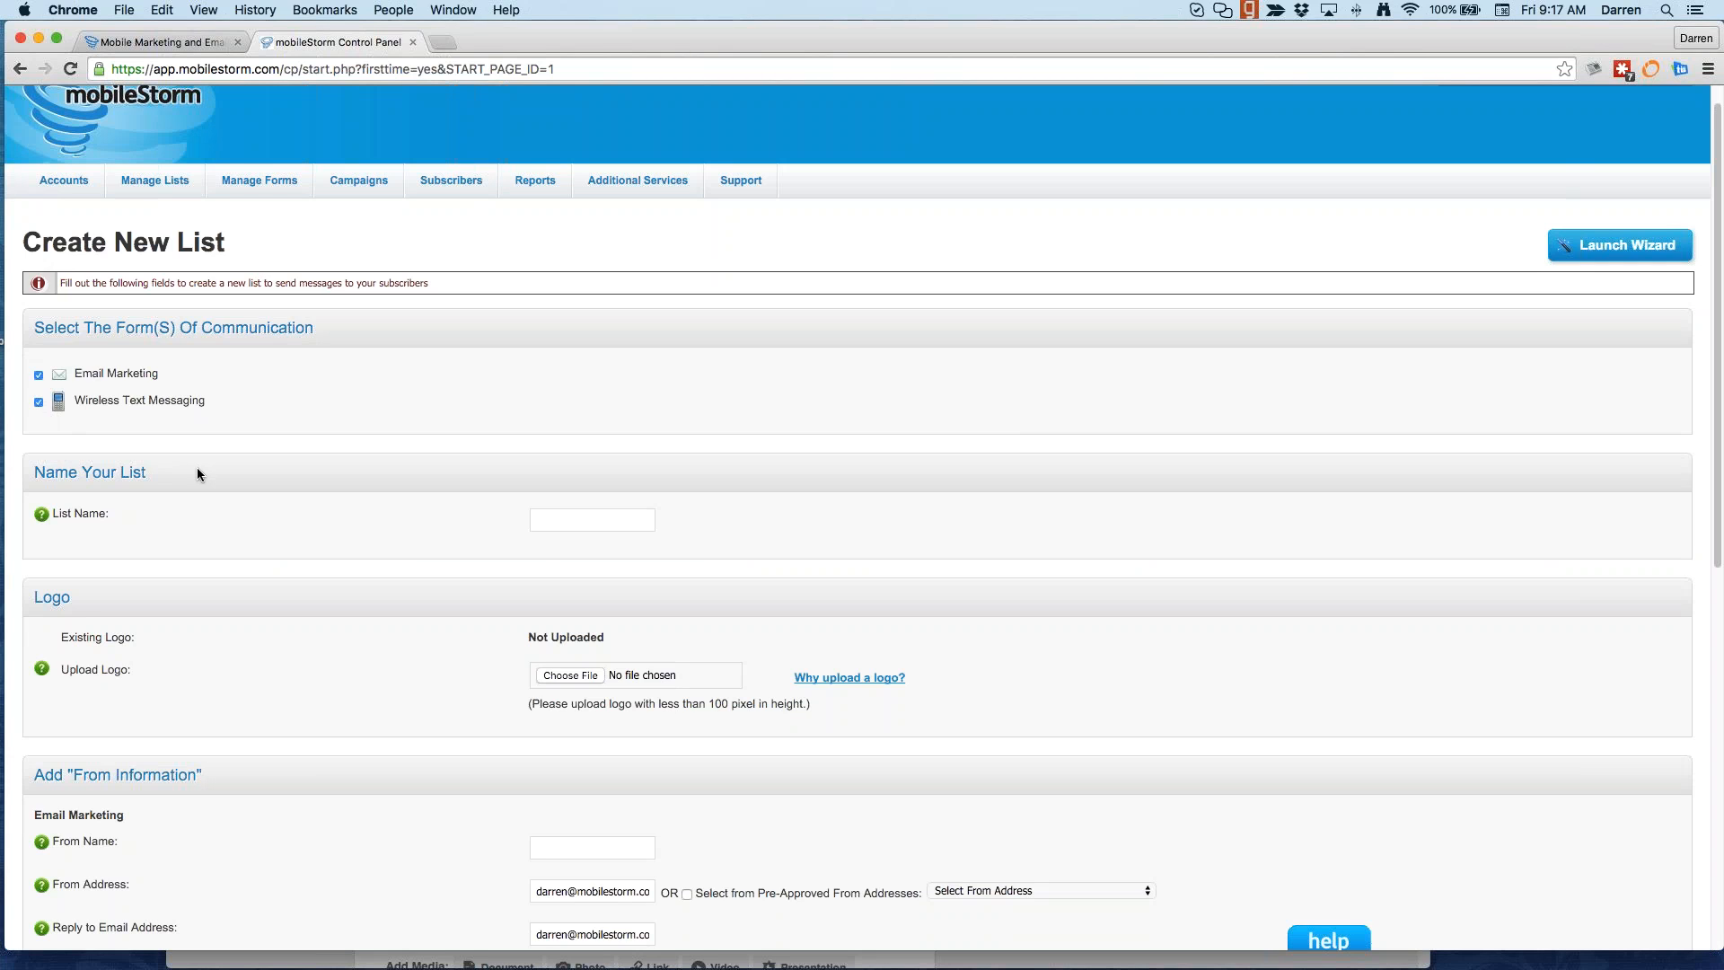
# Step: Name the list with the owner's first name followed by 'EMail & SMS Master List'
pyautogui.click(654, 512)
pyautogui.write('Darn')
pyautogui.write("en's ")
pyautogui.write('EMail')
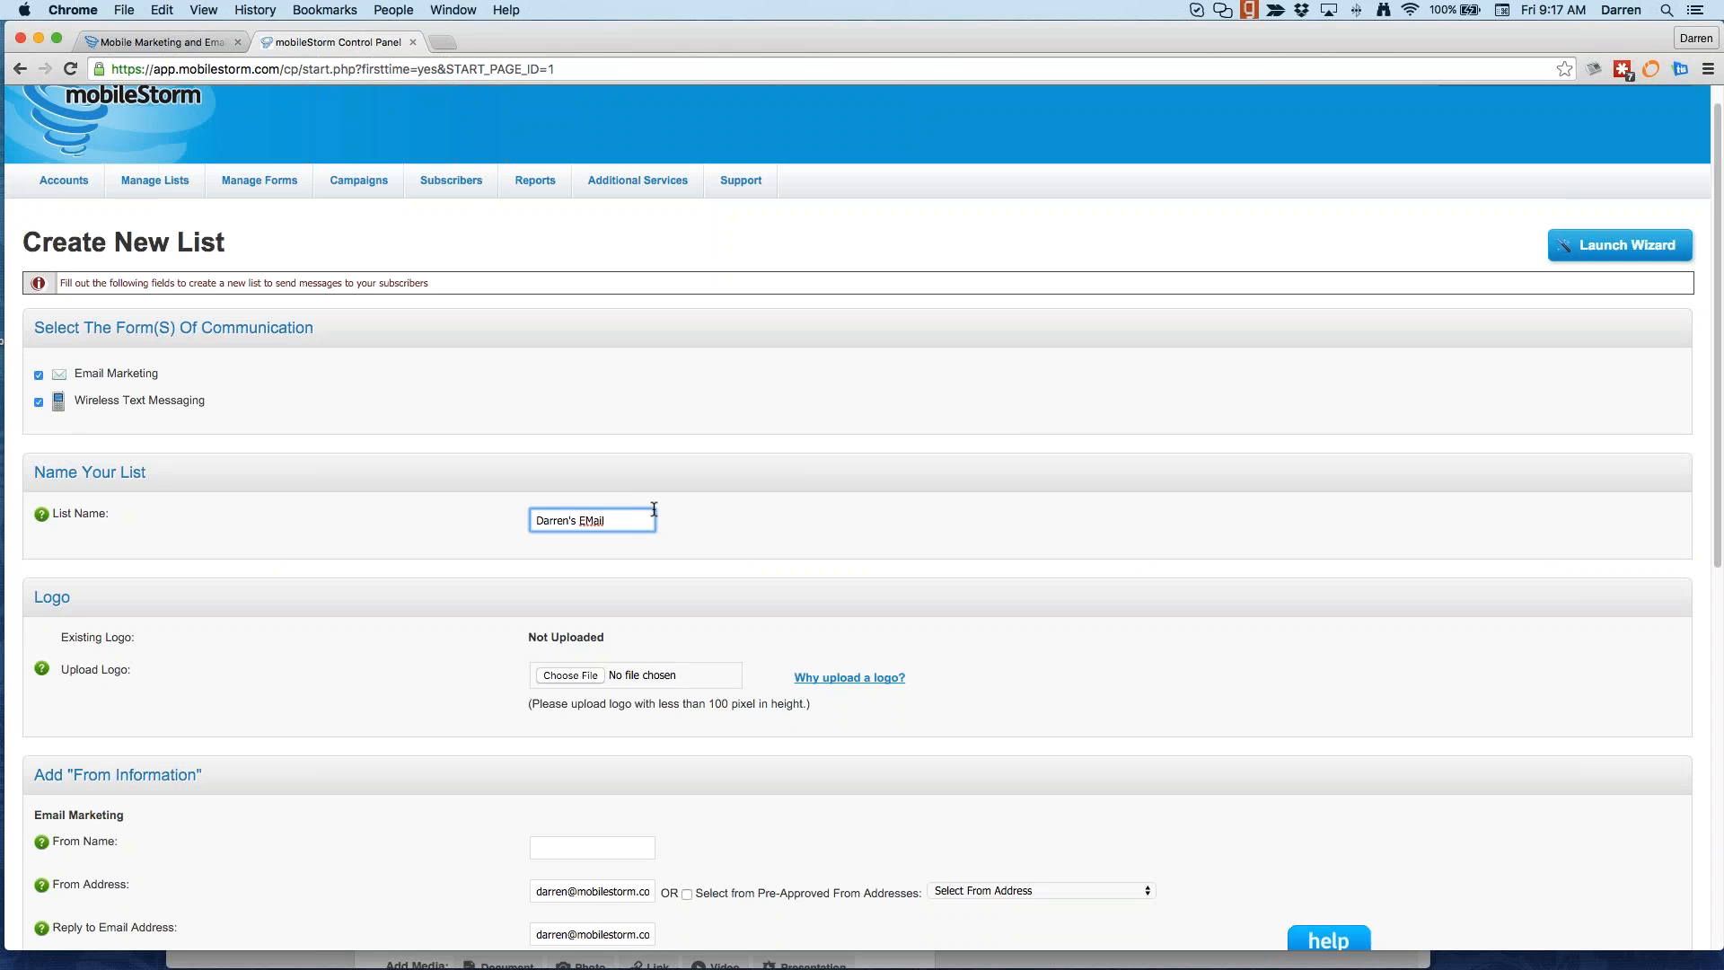
pyautogui.press('BackSpace')
pyautogui.press('BackSpace')
pyautogui.write('l & SMS Master List')
# Step: Bring up Yahoo Mail, read the Oneida Casino Point Multiplier Days email to its footer, then return to mobileStorm
pyautogui.moveTo(668, 52); pyautogui.dragTo(701, 427)
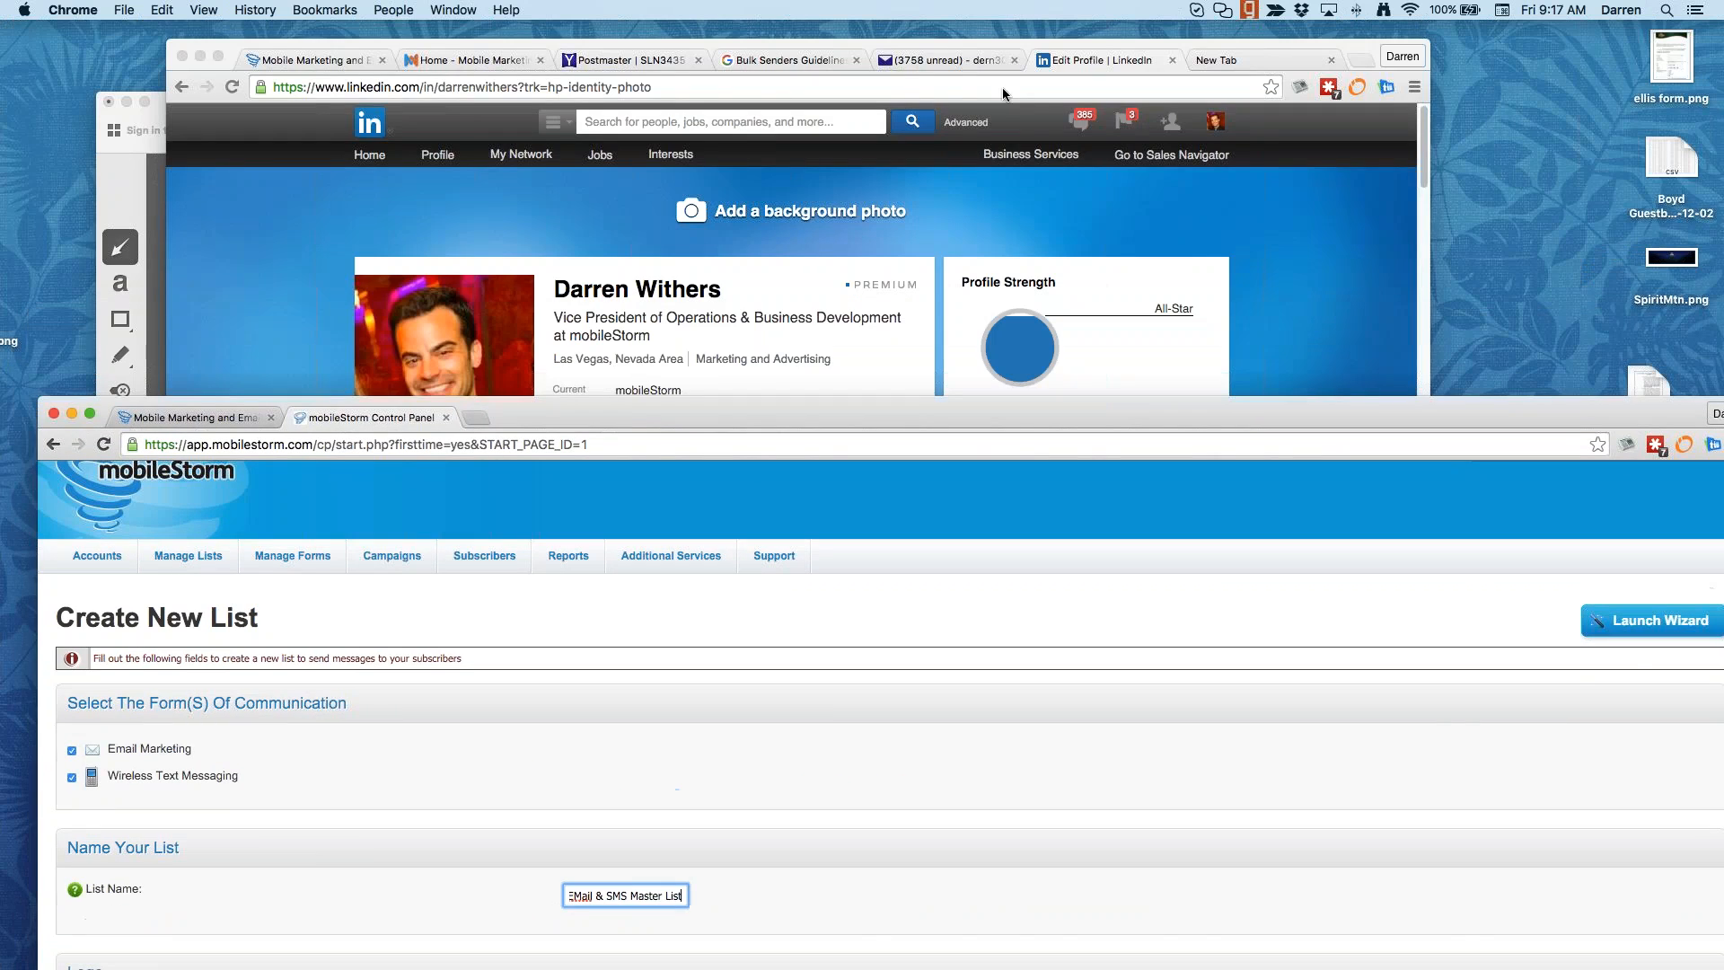
pyautogui.click(902, 59)
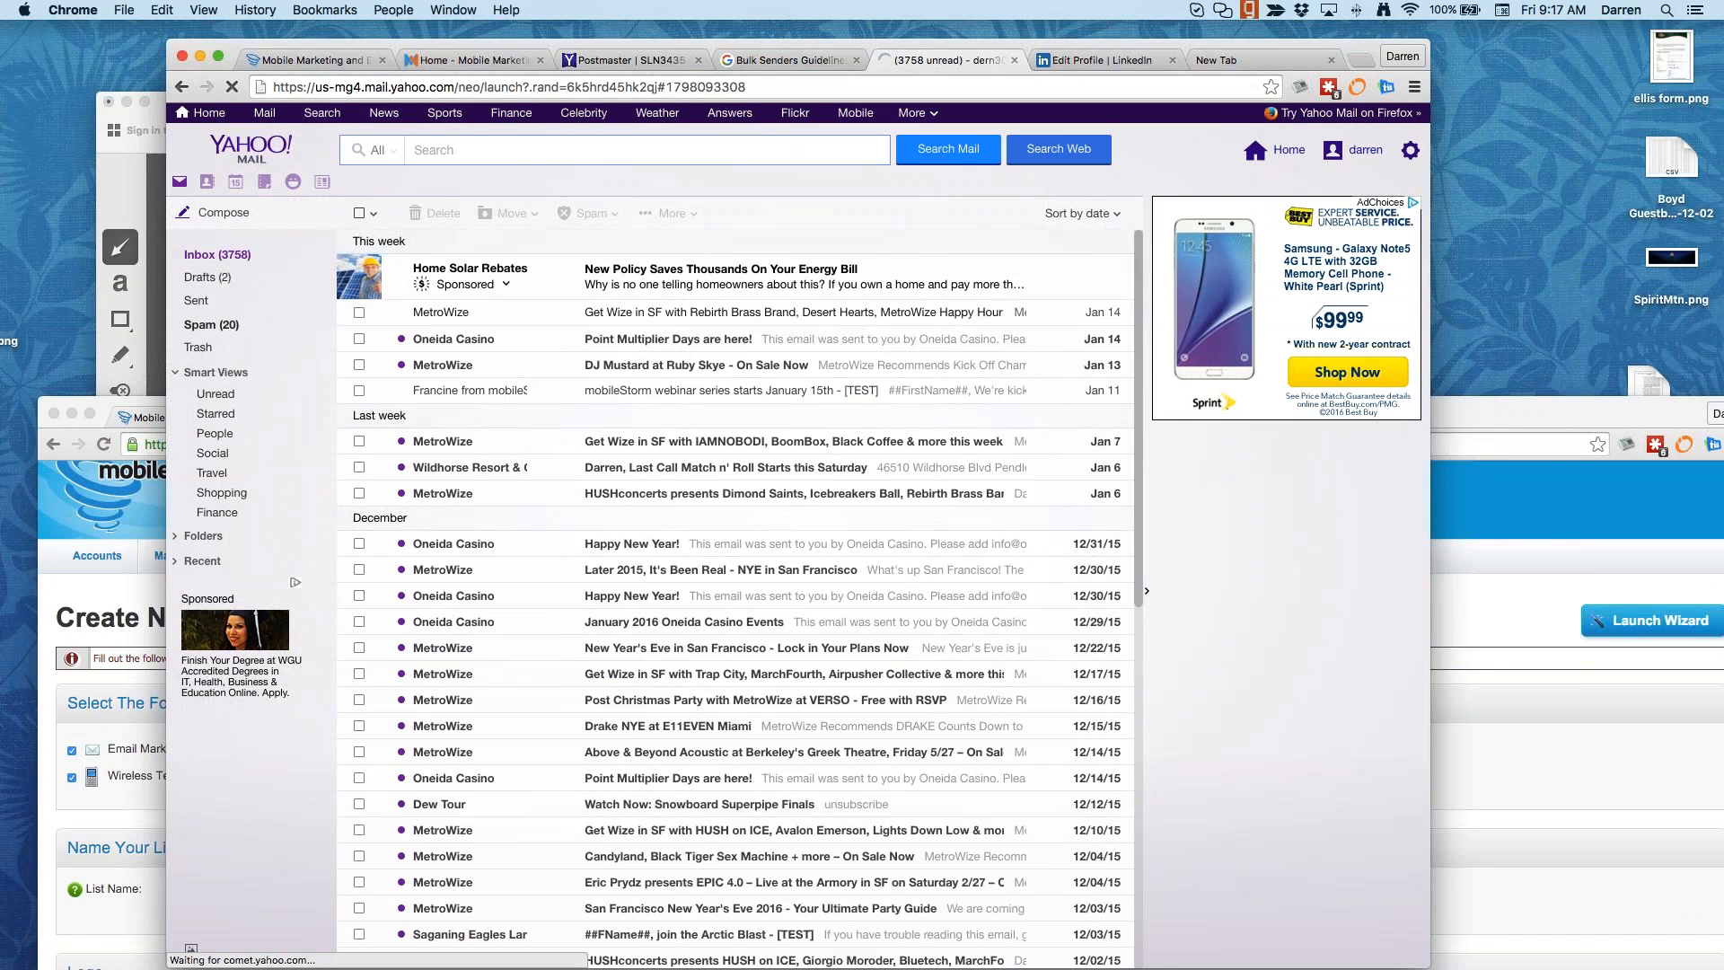
pyautogui.moveTo(1430, 165); pyautogui.dragTo(1590, 161)
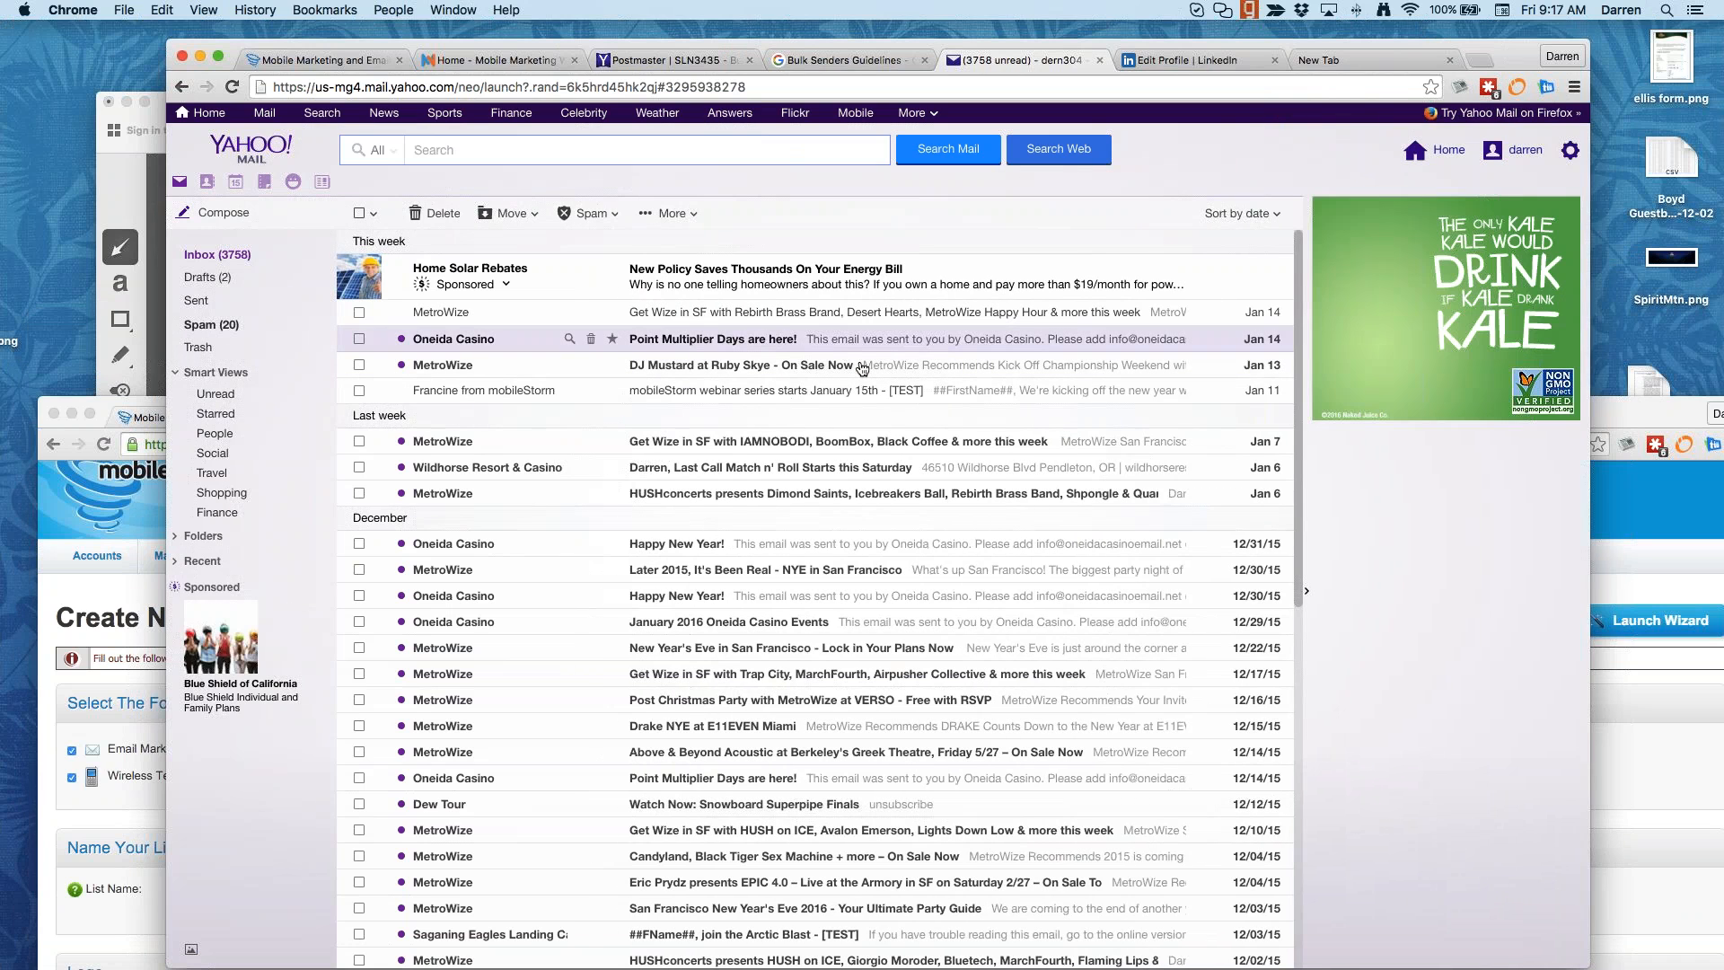
pyautogui.click(799, 339)
pyautogui.scroll(-10, 686, 483)
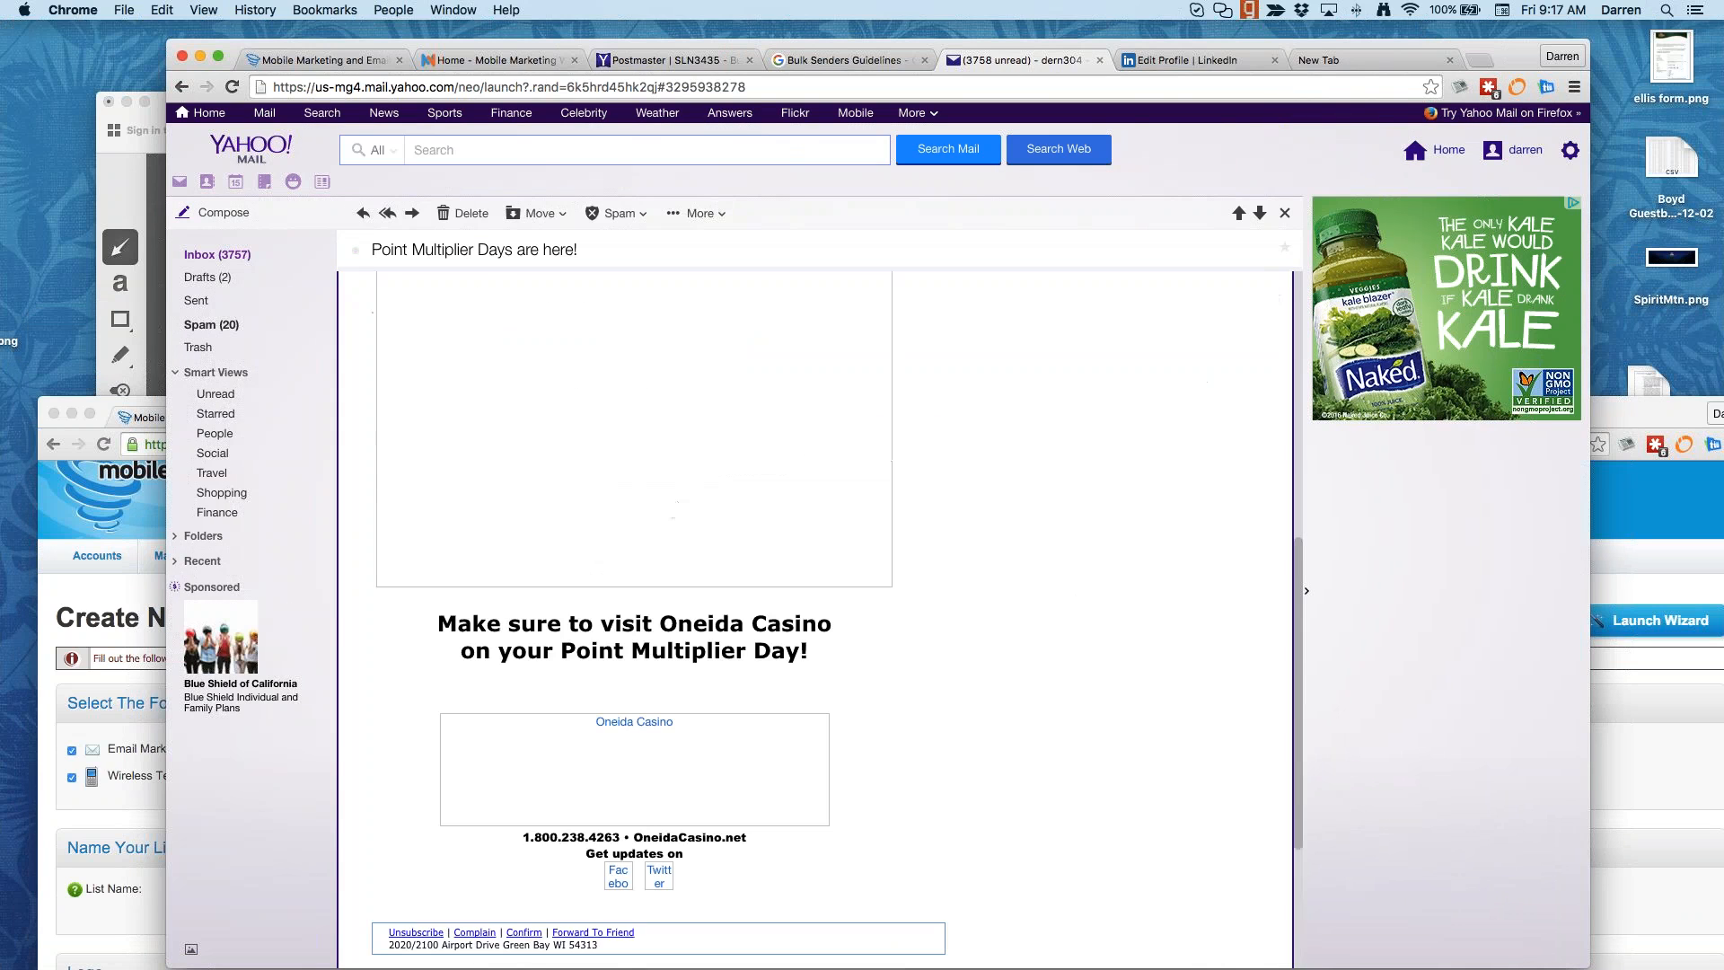
pyautogui.scroll(-3, 476, 700)
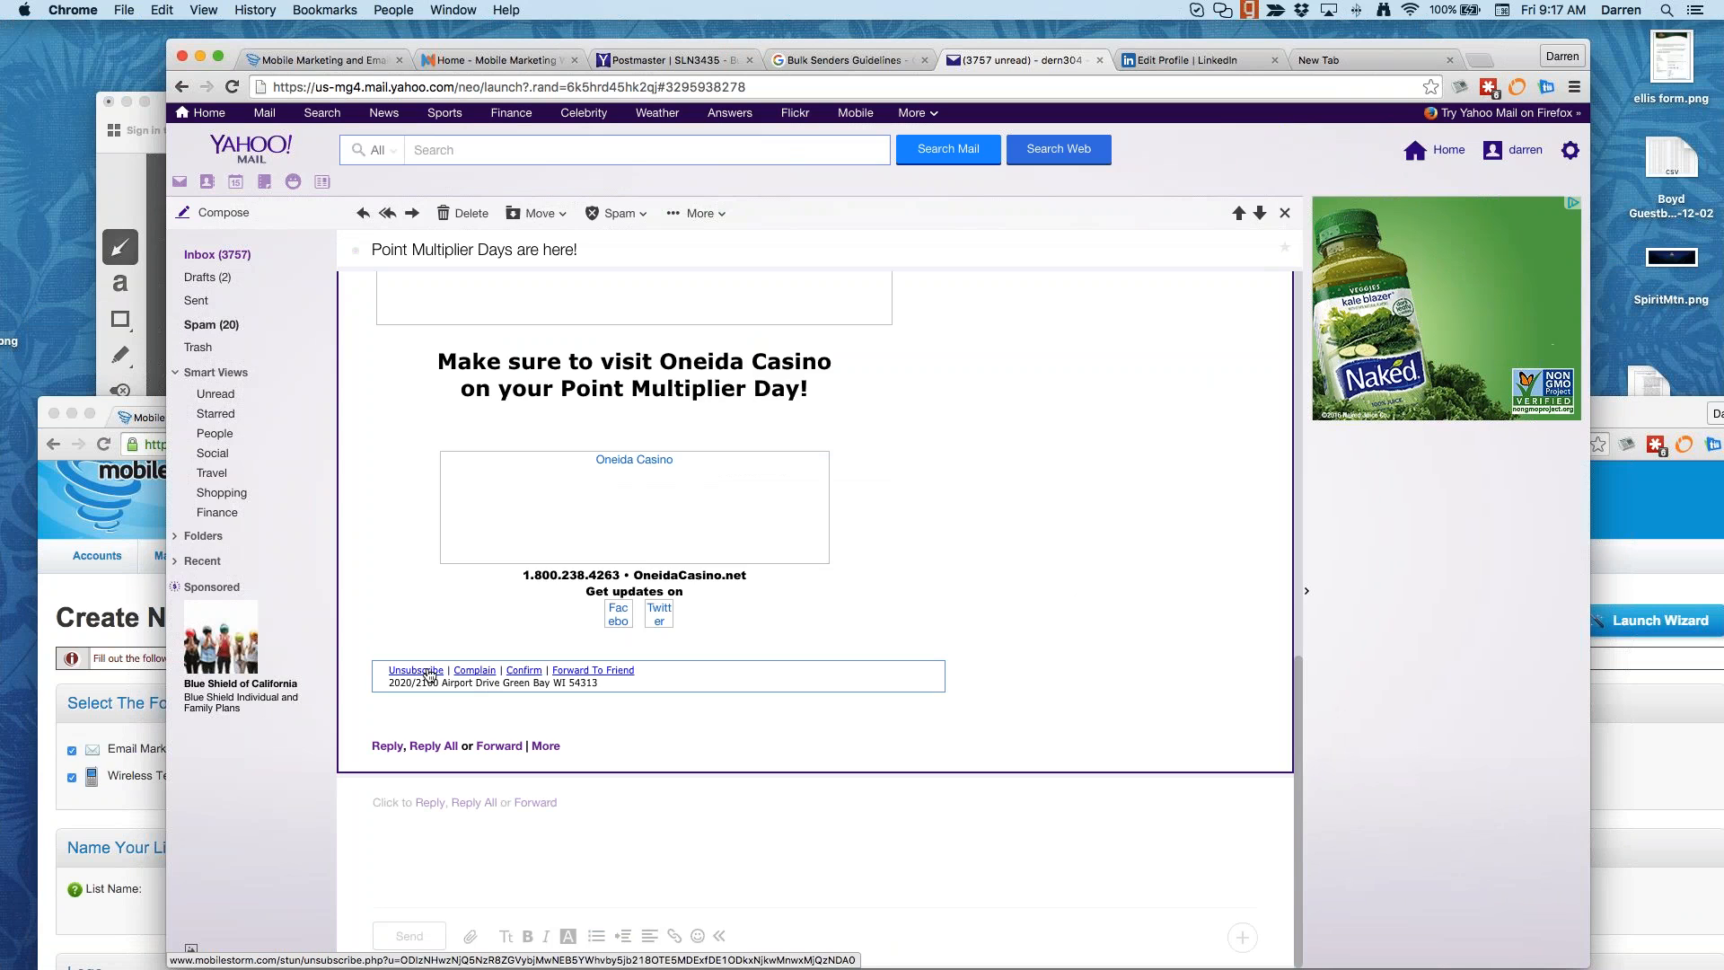
pyautogui.click(1636, 517)
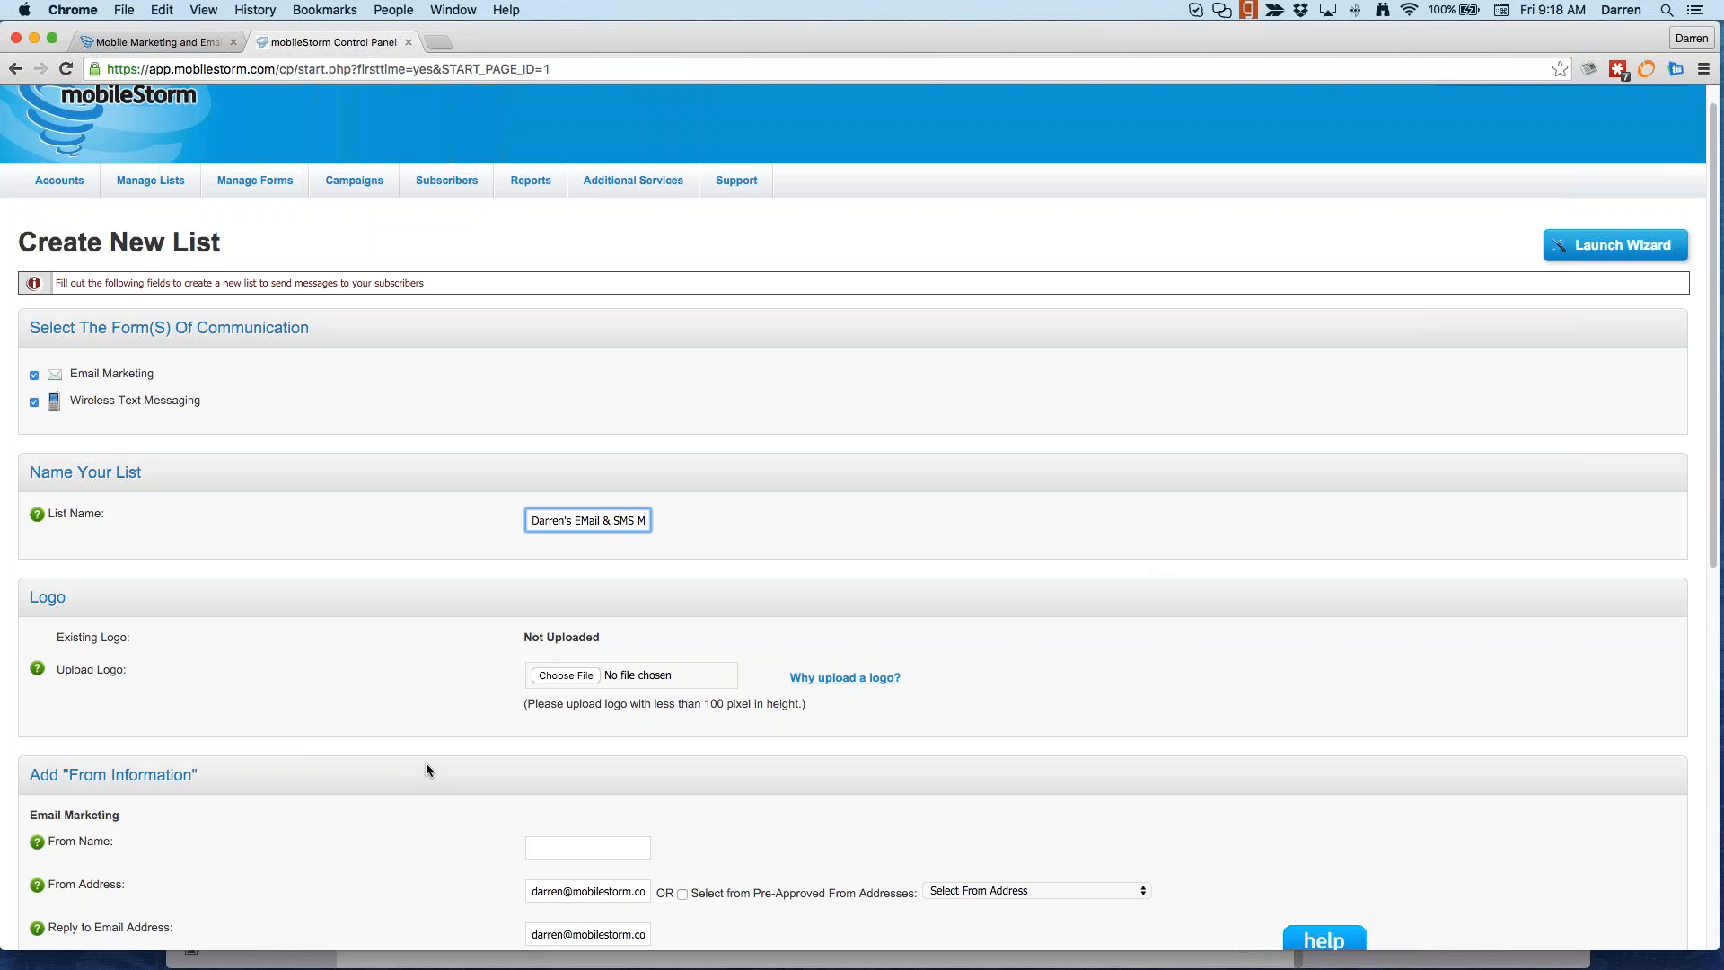
# Step: Enter 'mobilestorm' as the new list's From Name, then switch to the Yahoo Mail inbox
pyautogui.scroll(-5, 425, 761)
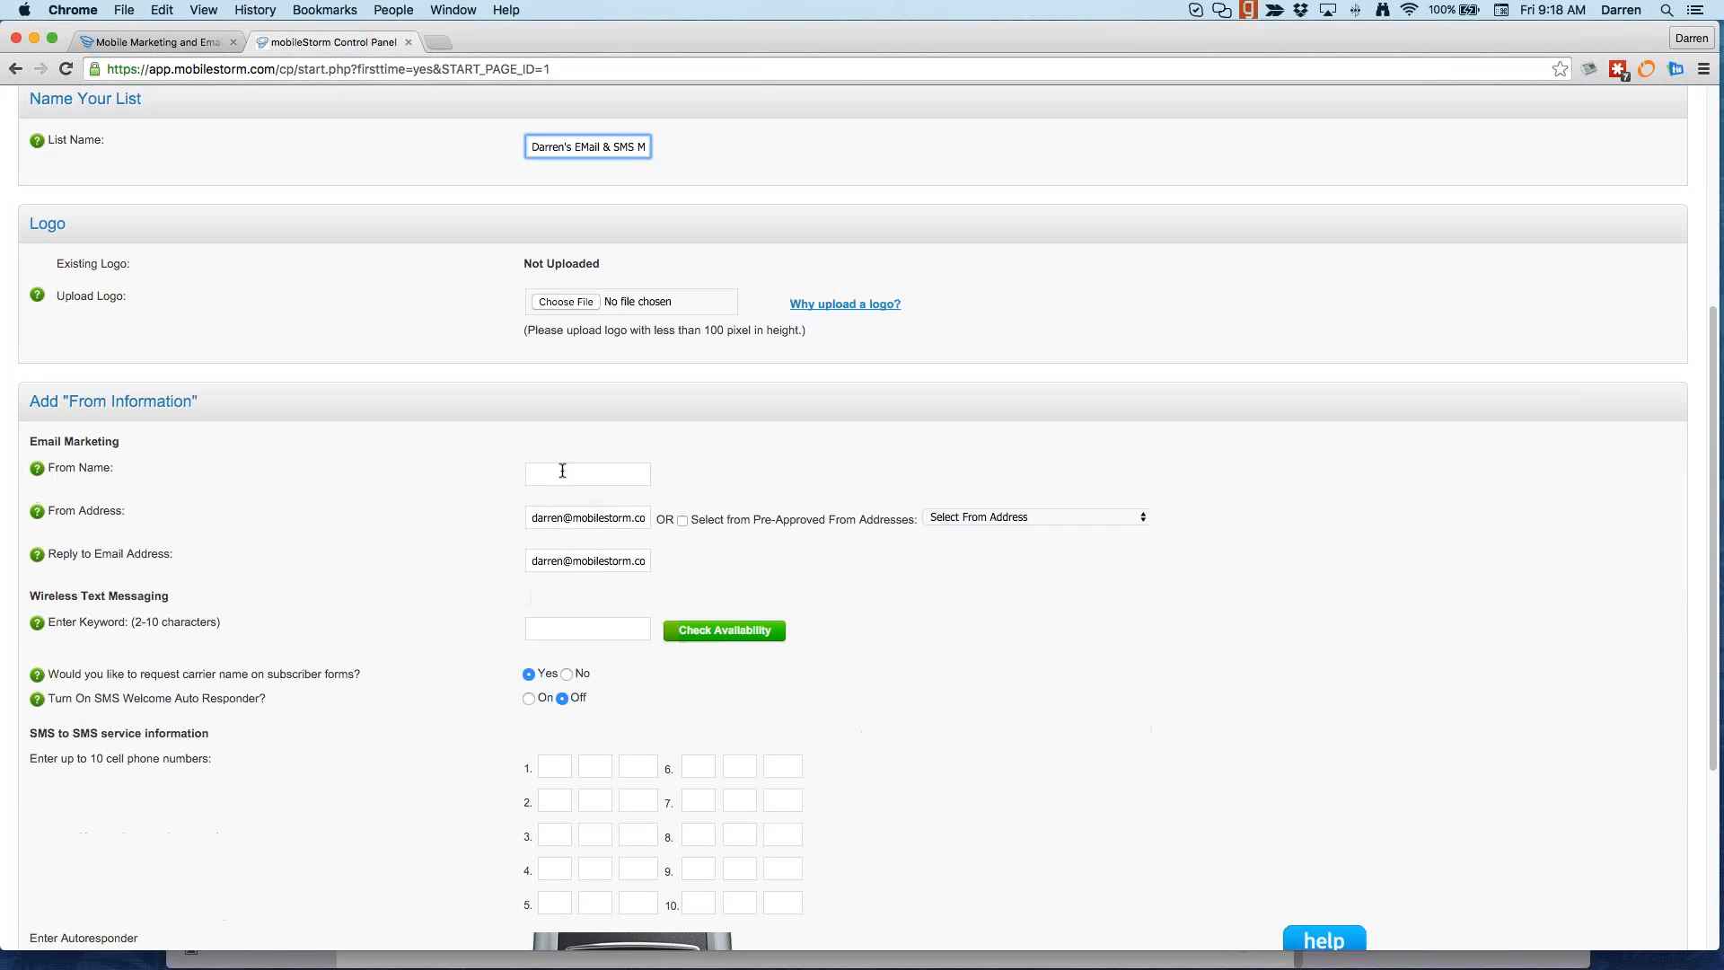
pyautogui.click(562, 471)
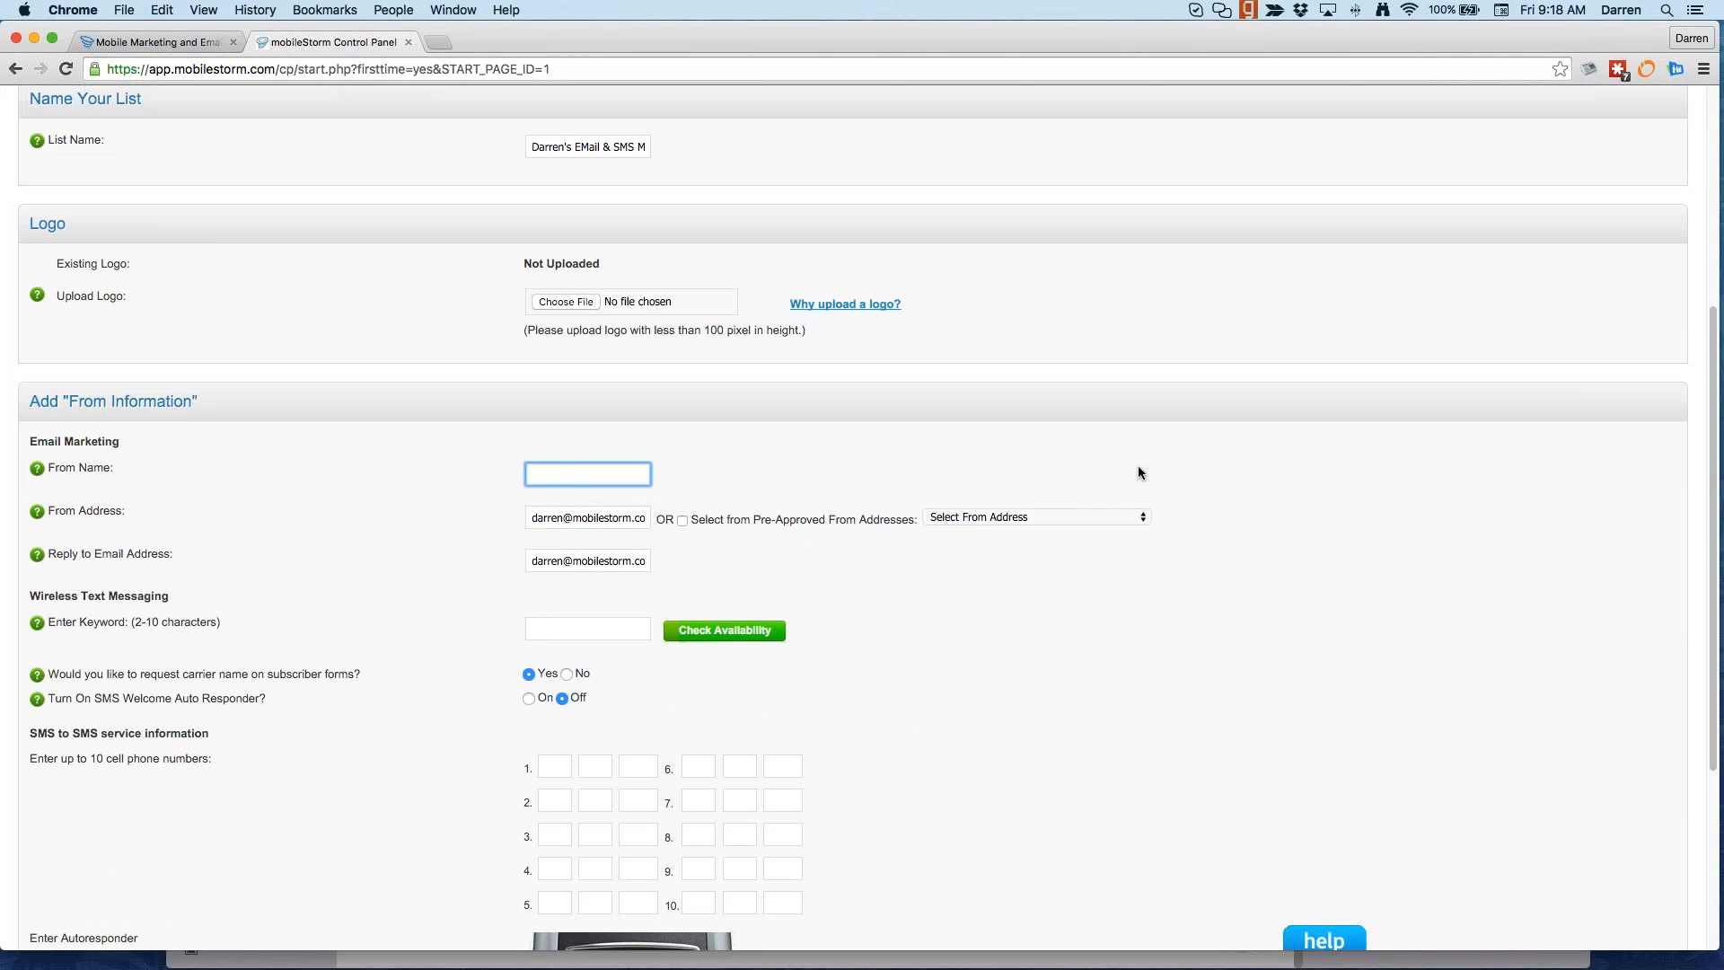
pyautogui.write('mobeils')
pyautogui.press('BackSpace')
pyautogui.press('BackSpace')
pyautogui.write('ilestro')
pyautogui.press('BackSpace')
pyautogui.press('BackSpace')
pyautogui.write('orm')
pyautogui.press('Tab')
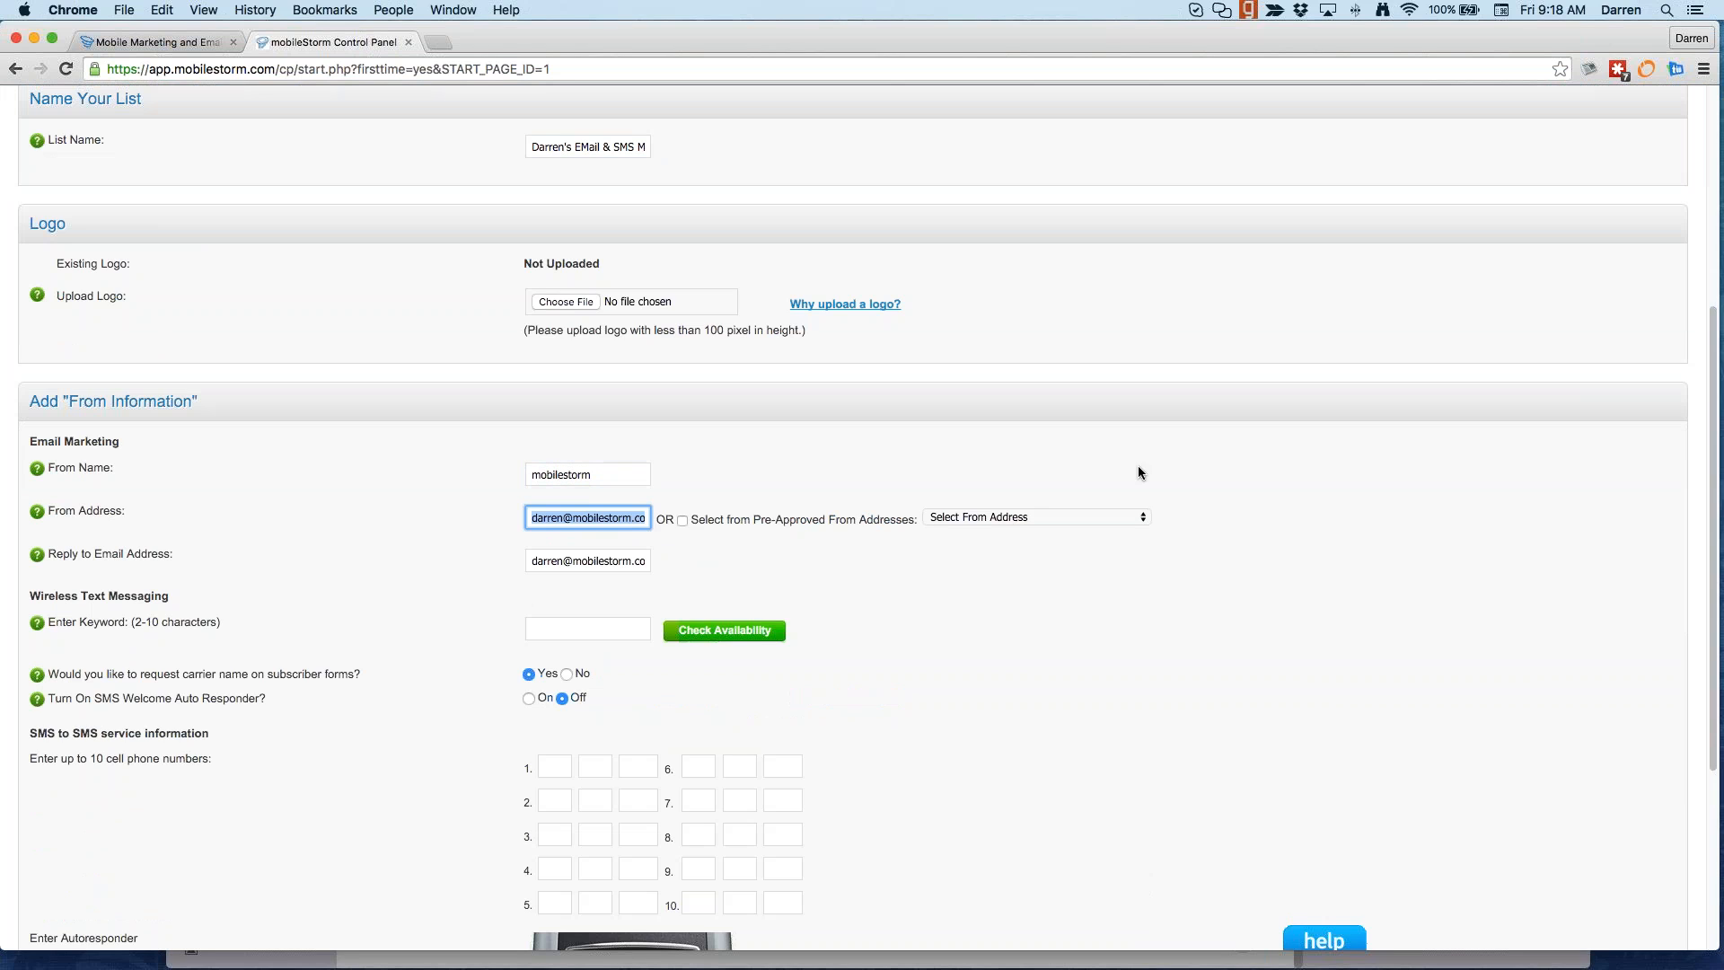
pyautogui.moveTo(686, 37); pyautogui.dragTo(789, 615)
pyautogui.click(215, 255)
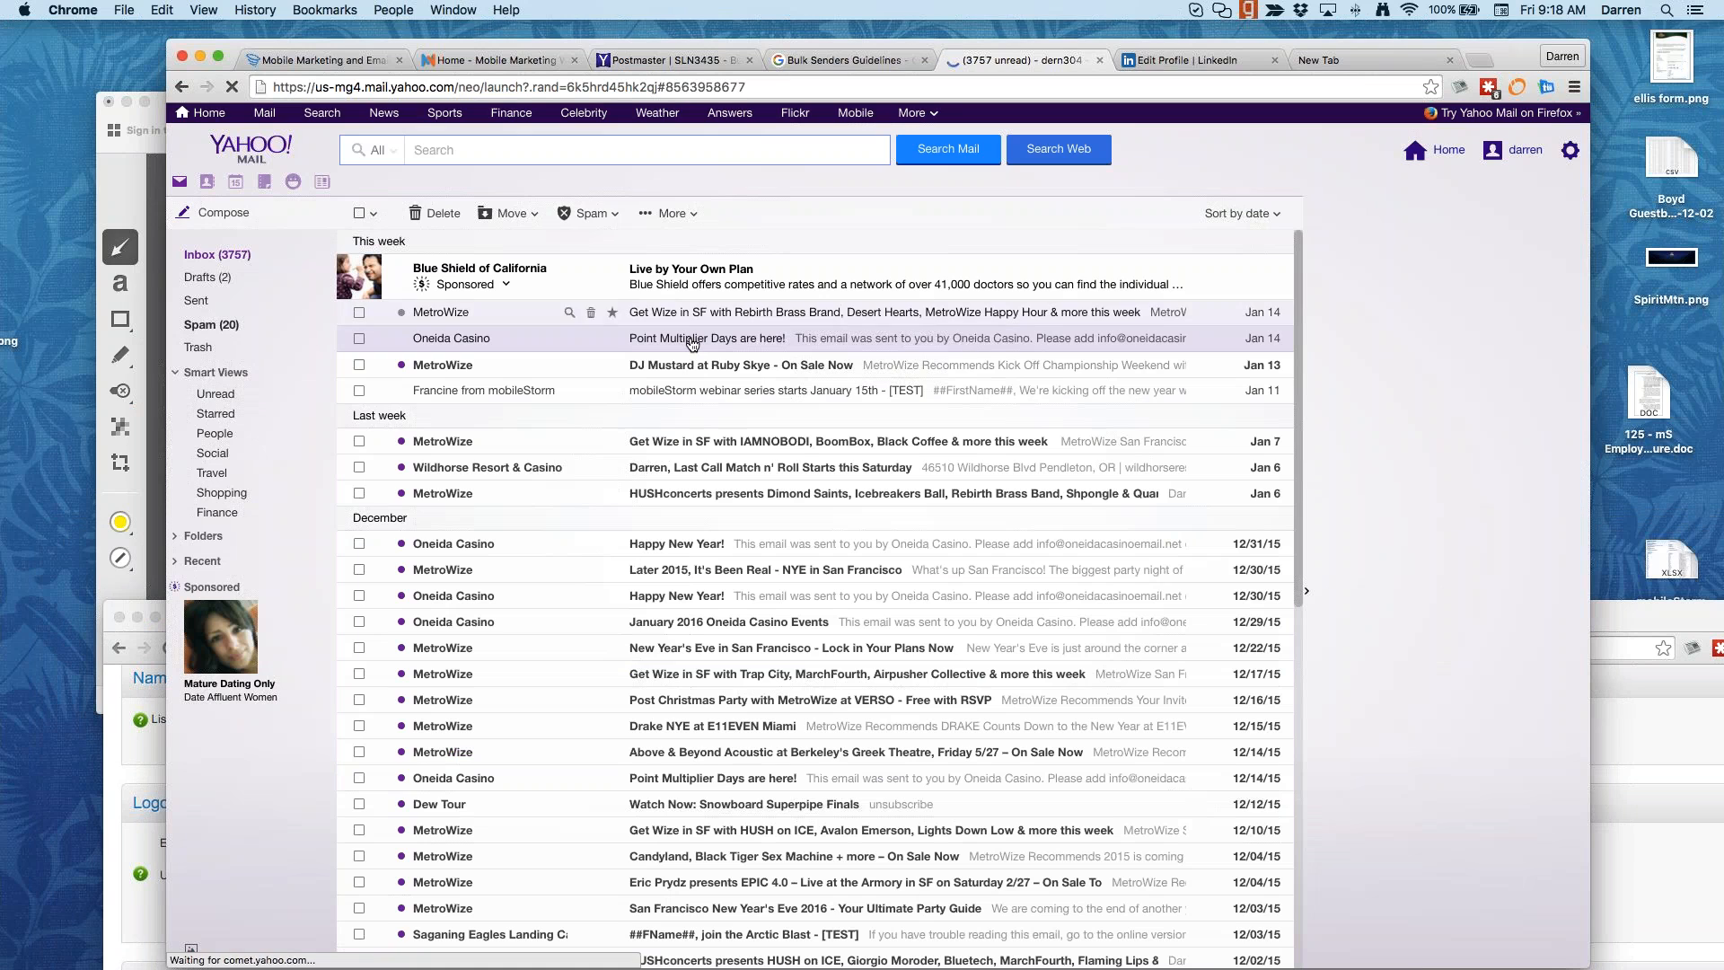
# Step: View and close the Oneida Casino email, then return to the mobileStorm new-list form
pyautogui.click(691, 341)
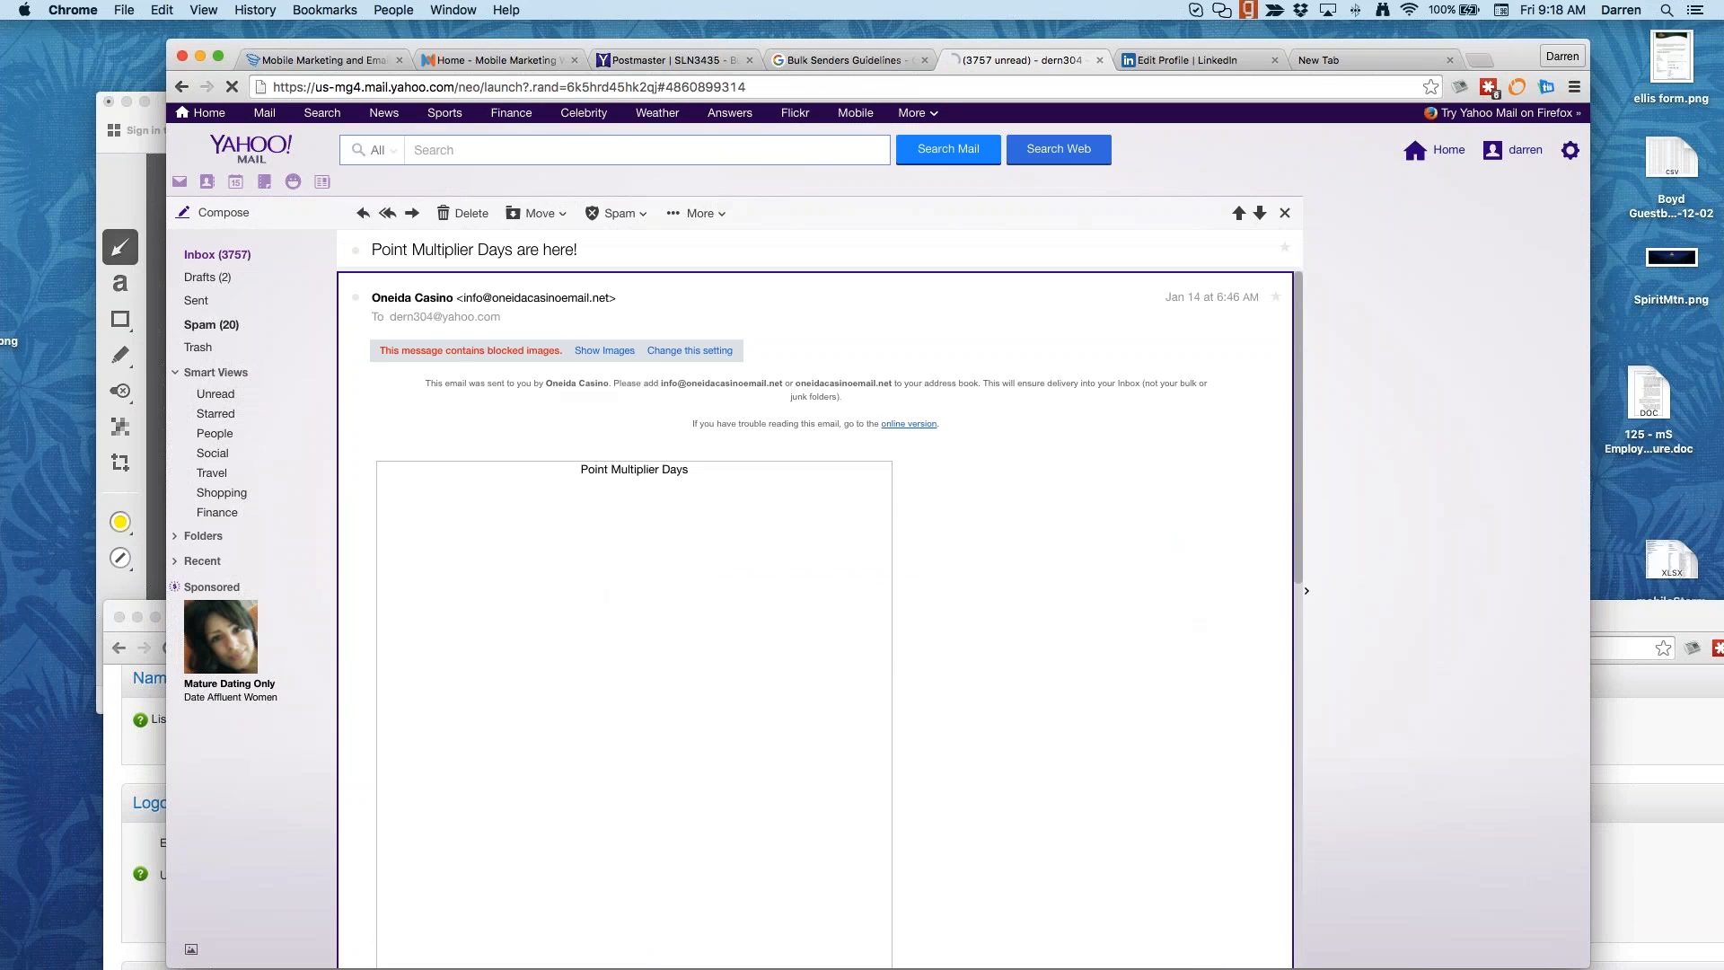
pyautogui.moveTo(473, 302)
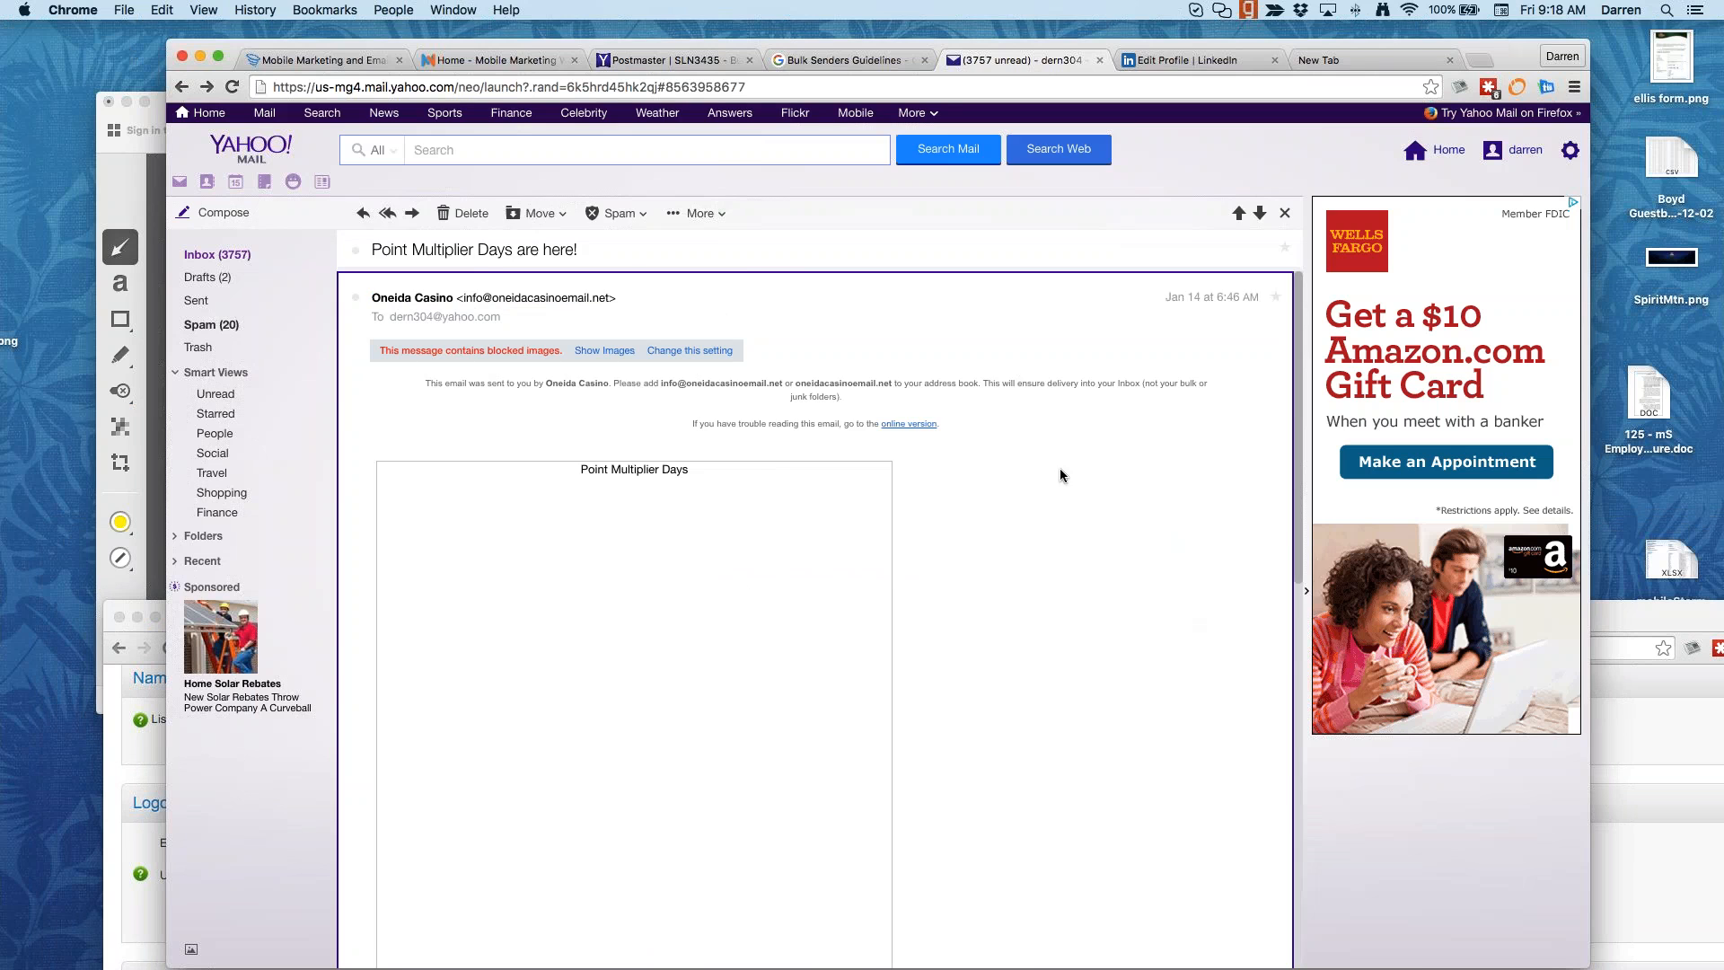
pyautogui.press('Escape')
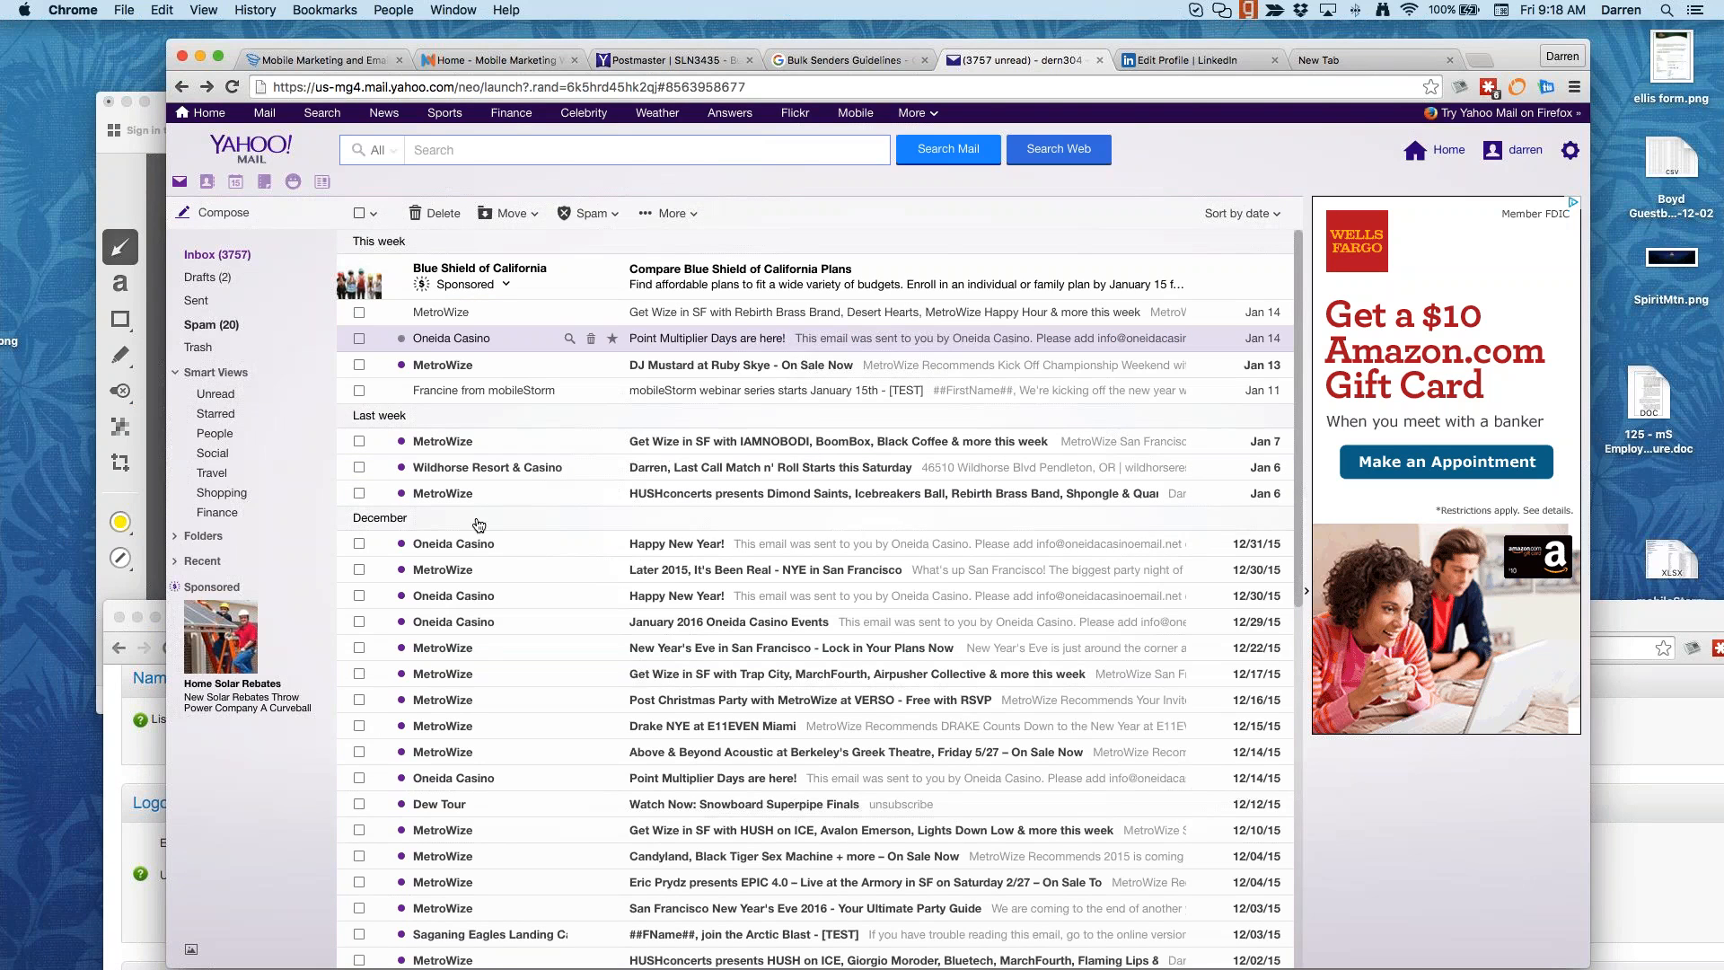
pyautogui.press('super+l')
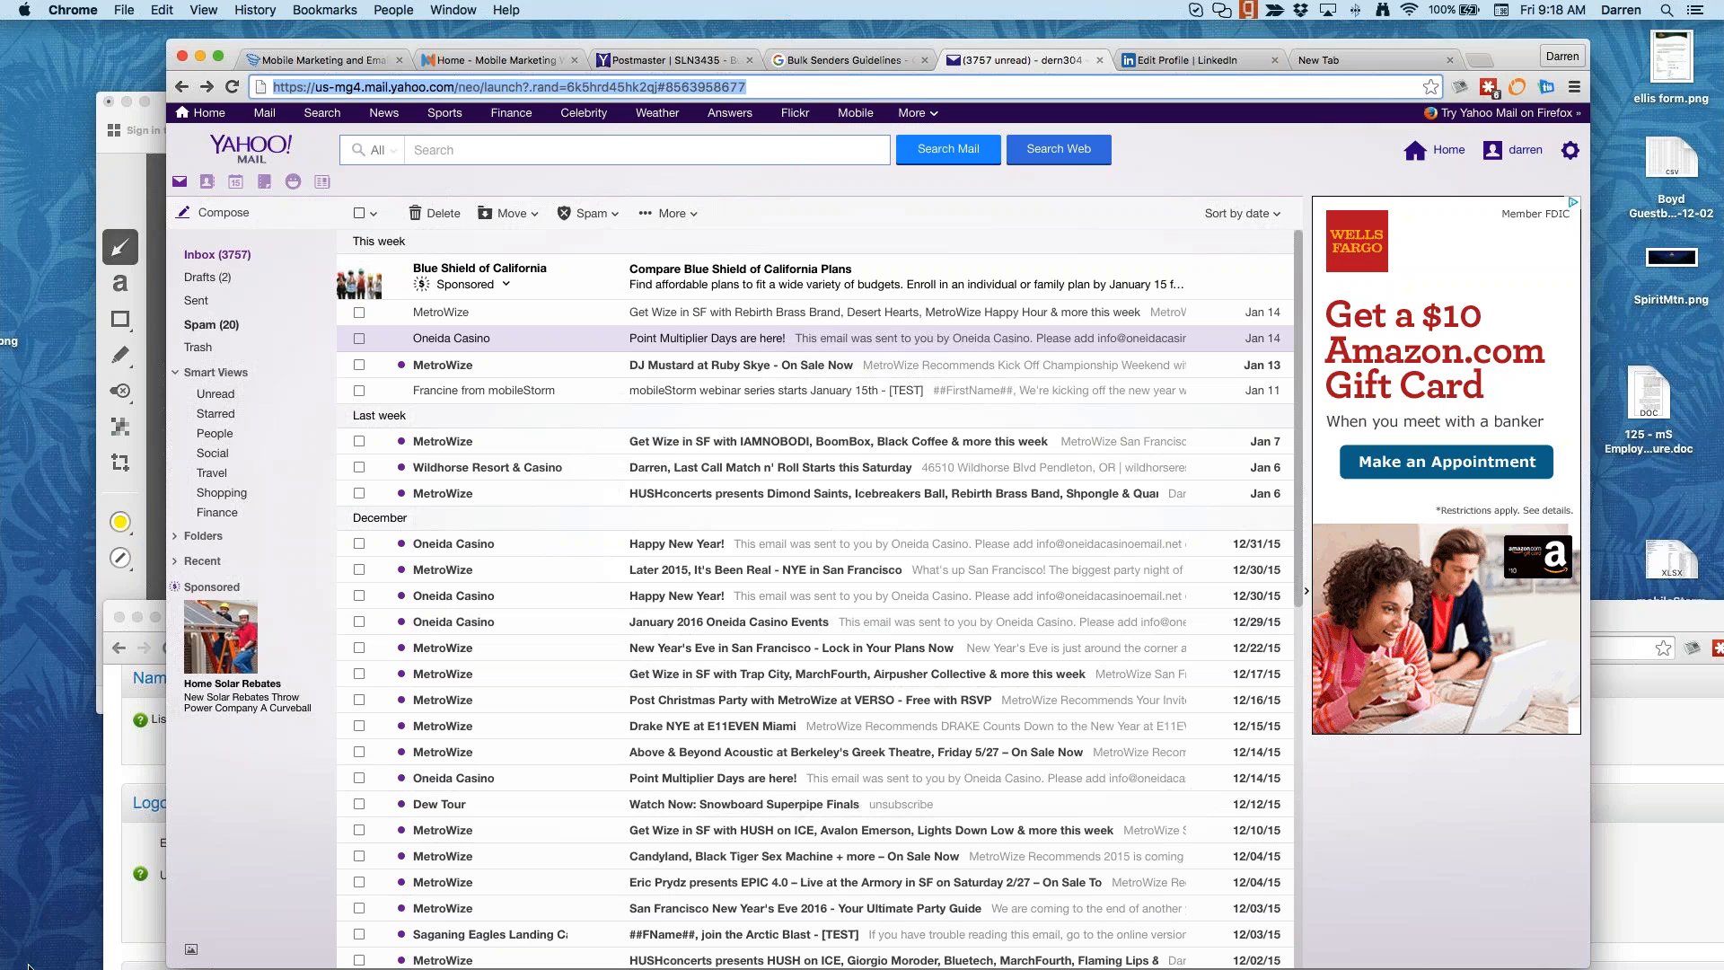
pyautogui.click(112, 817)
# Step: Maximize the window and pick the first pre-approved sender address
pyautogui.doubleClick(844, 618)
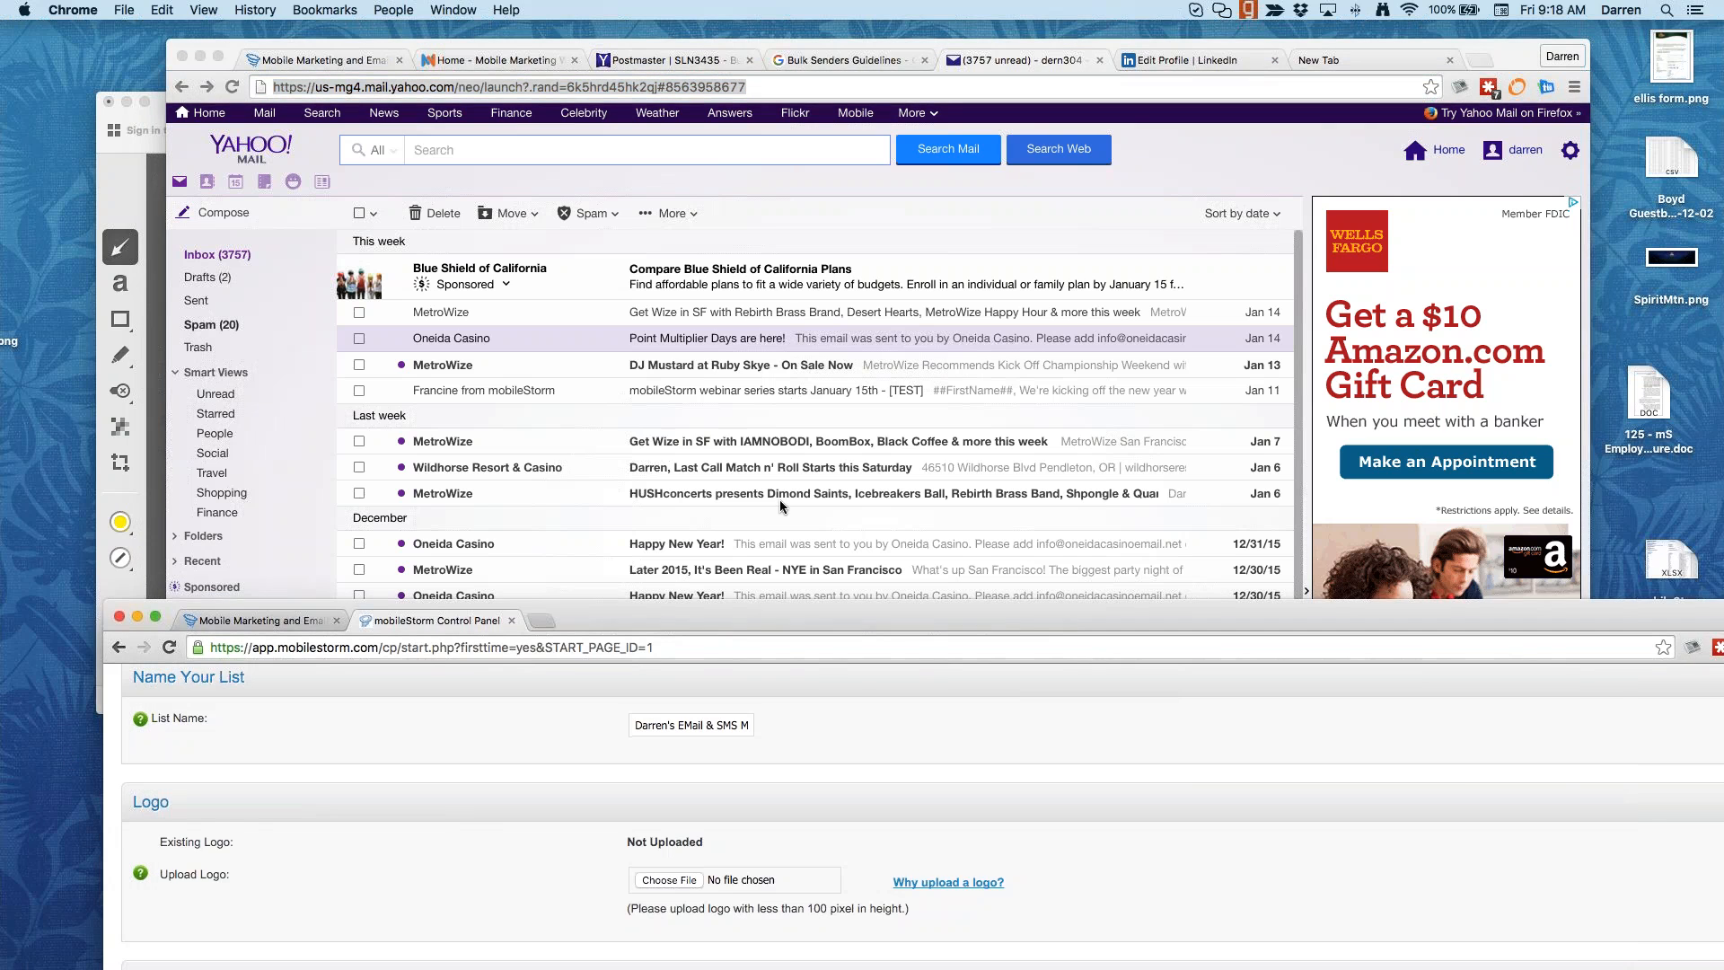
pyautogui.moveTo(740, 38); pyautogui.dragTo(728, 38)
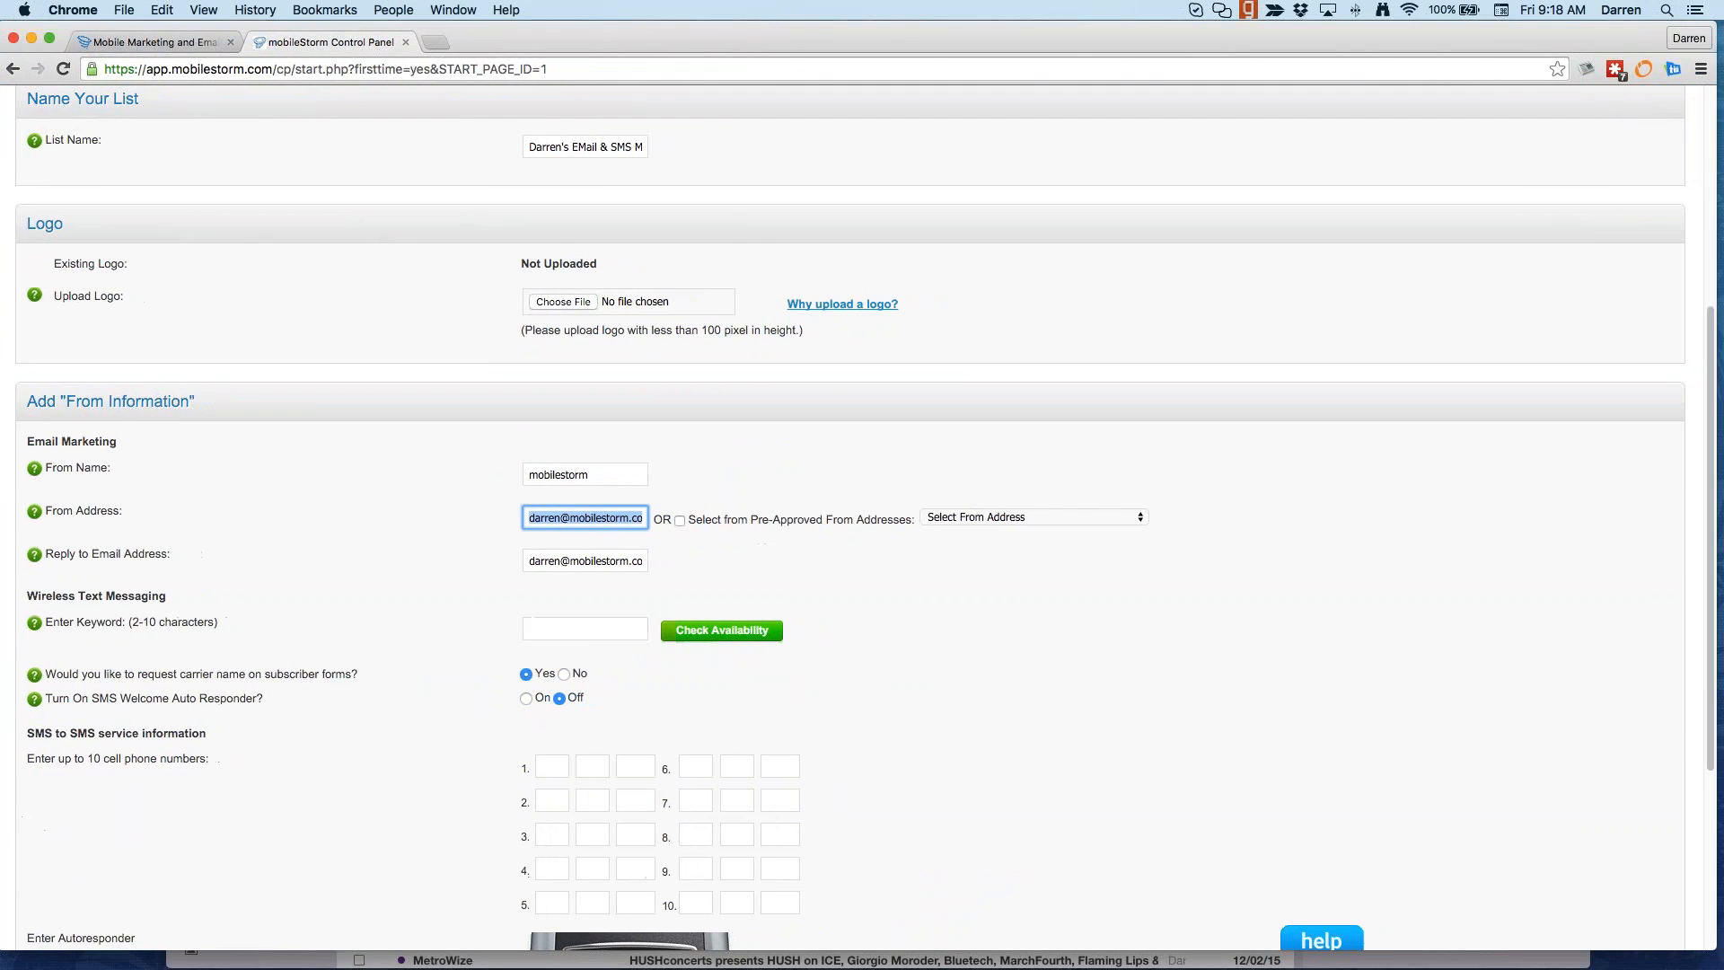
pyautogui.click(445, 591)
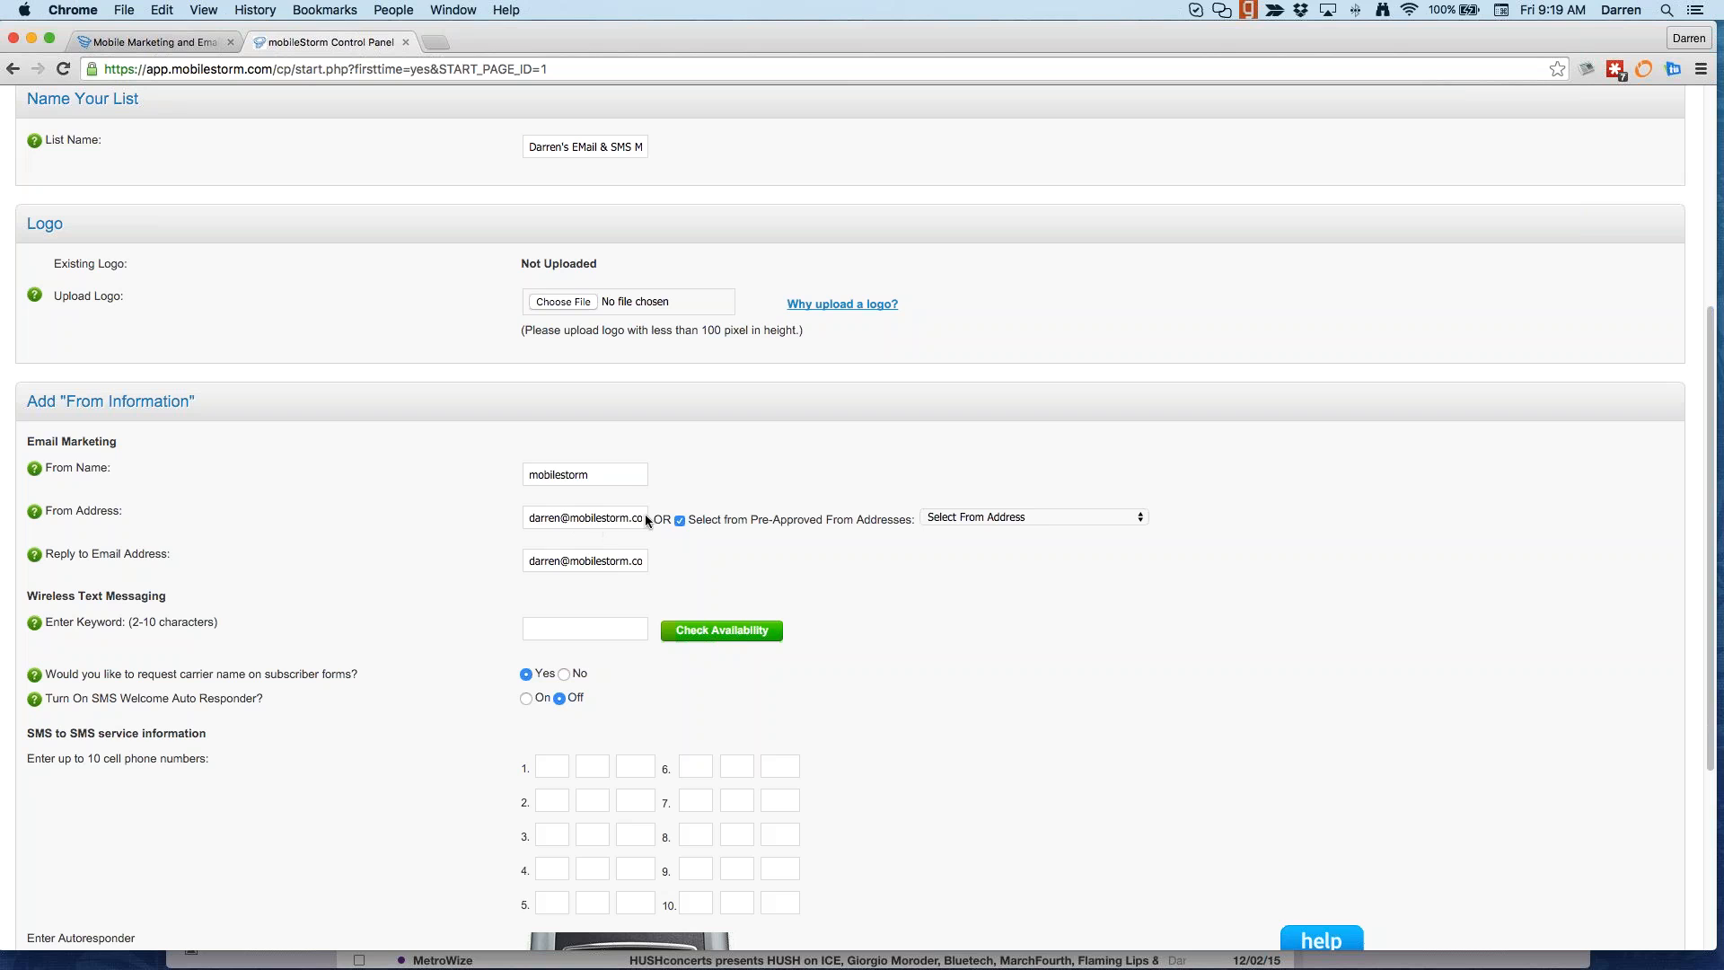
pyautogui.click(988, 517)
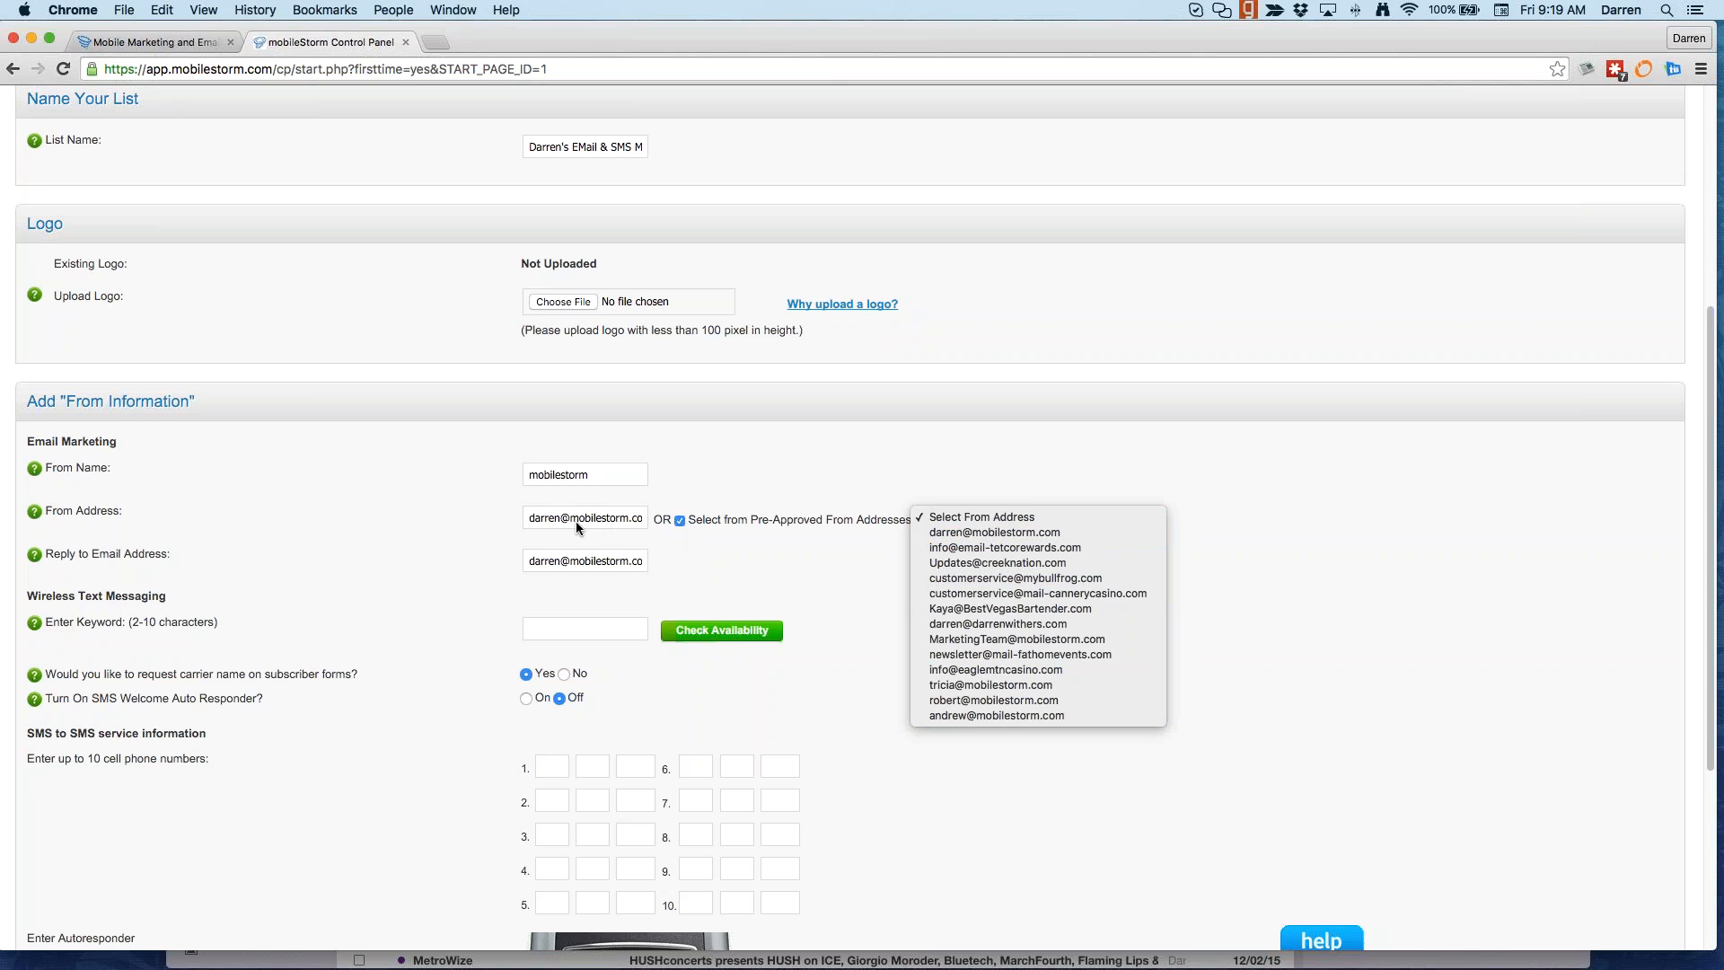
pyautogui.click(492, 542)
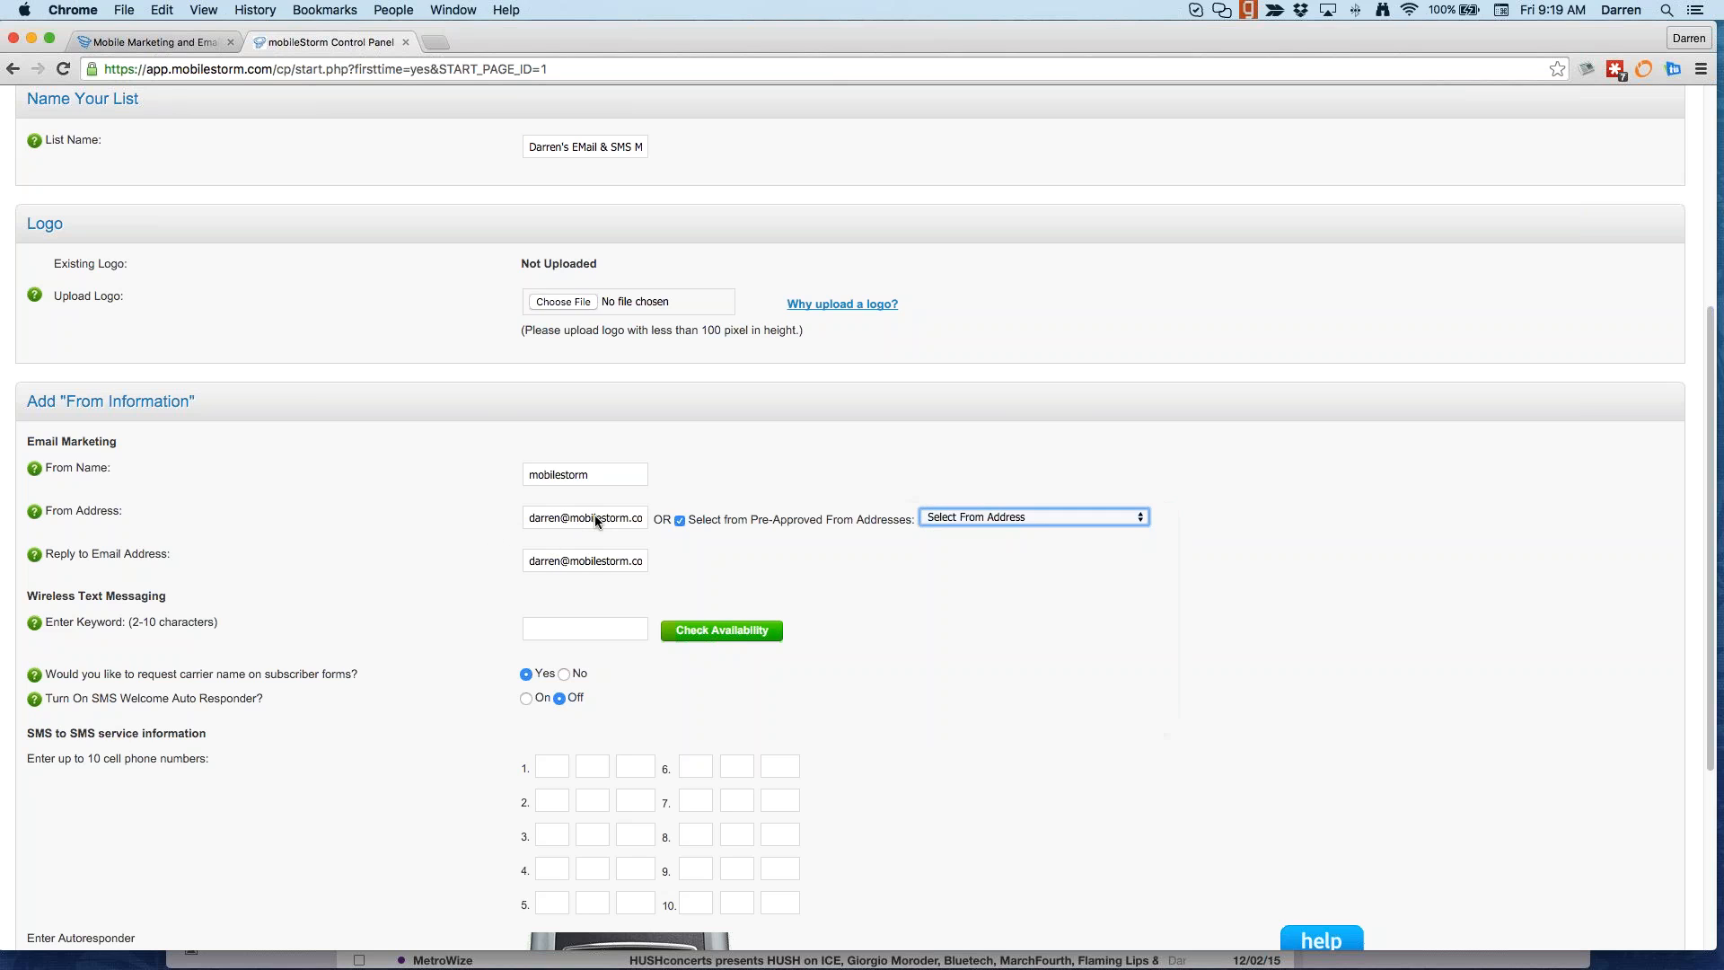
pyautogui.click(1041, 525)
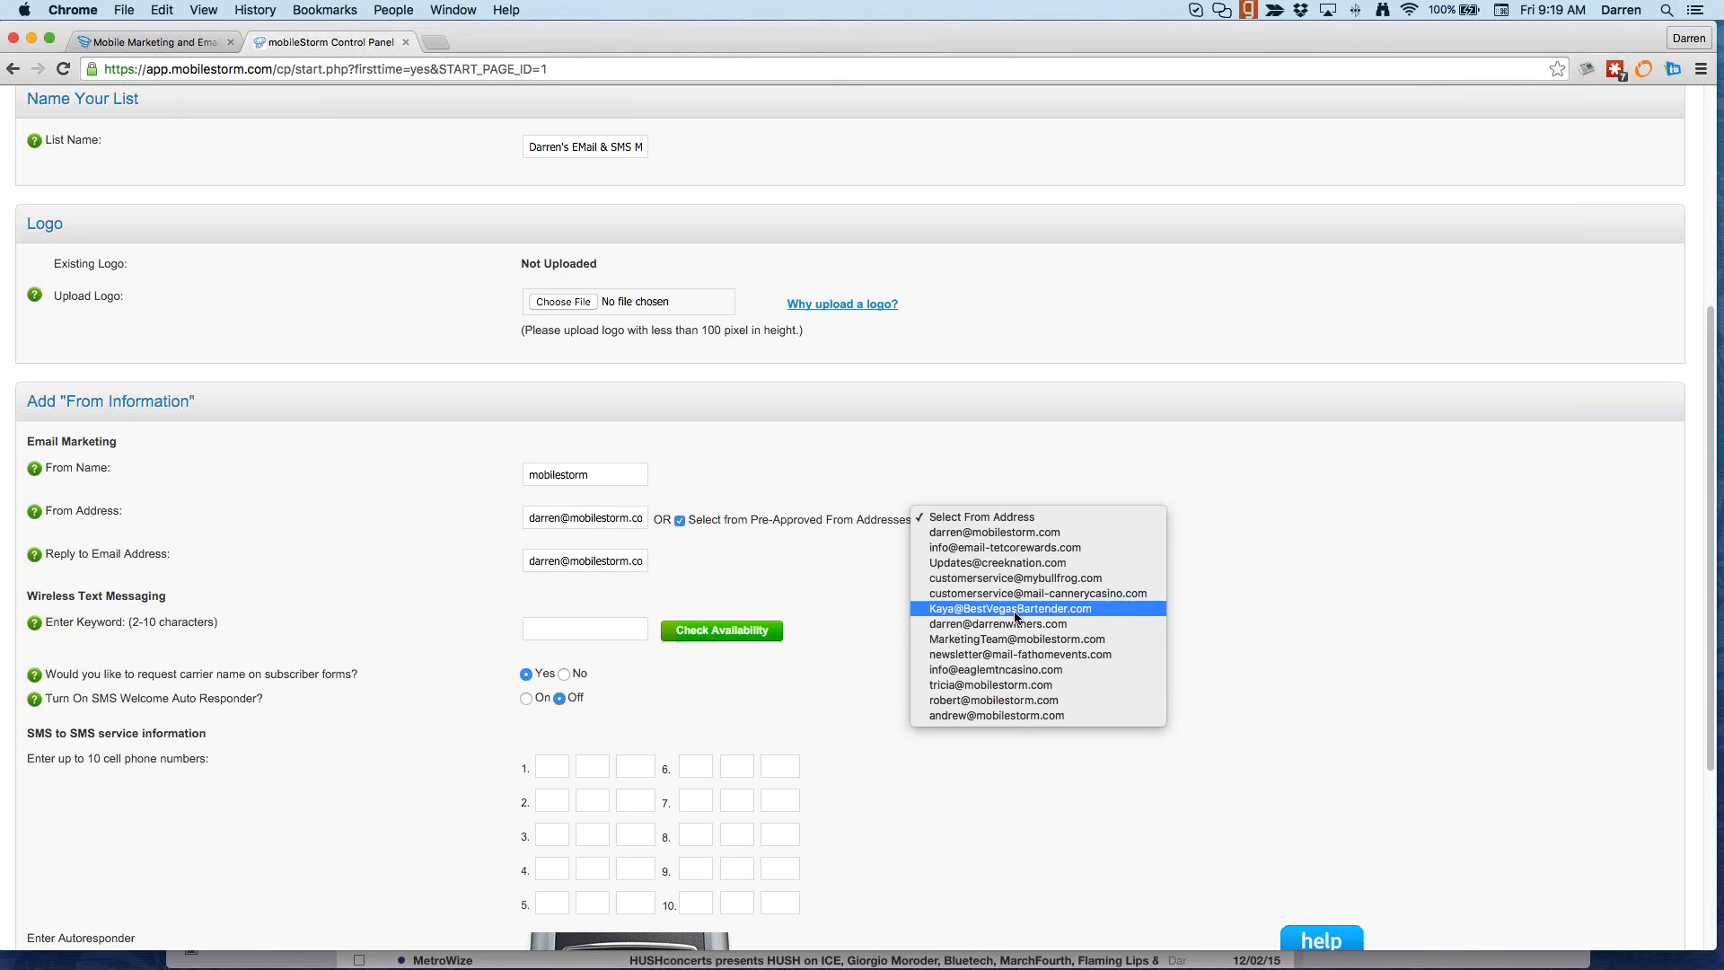
pyautogui.click(997, 533)
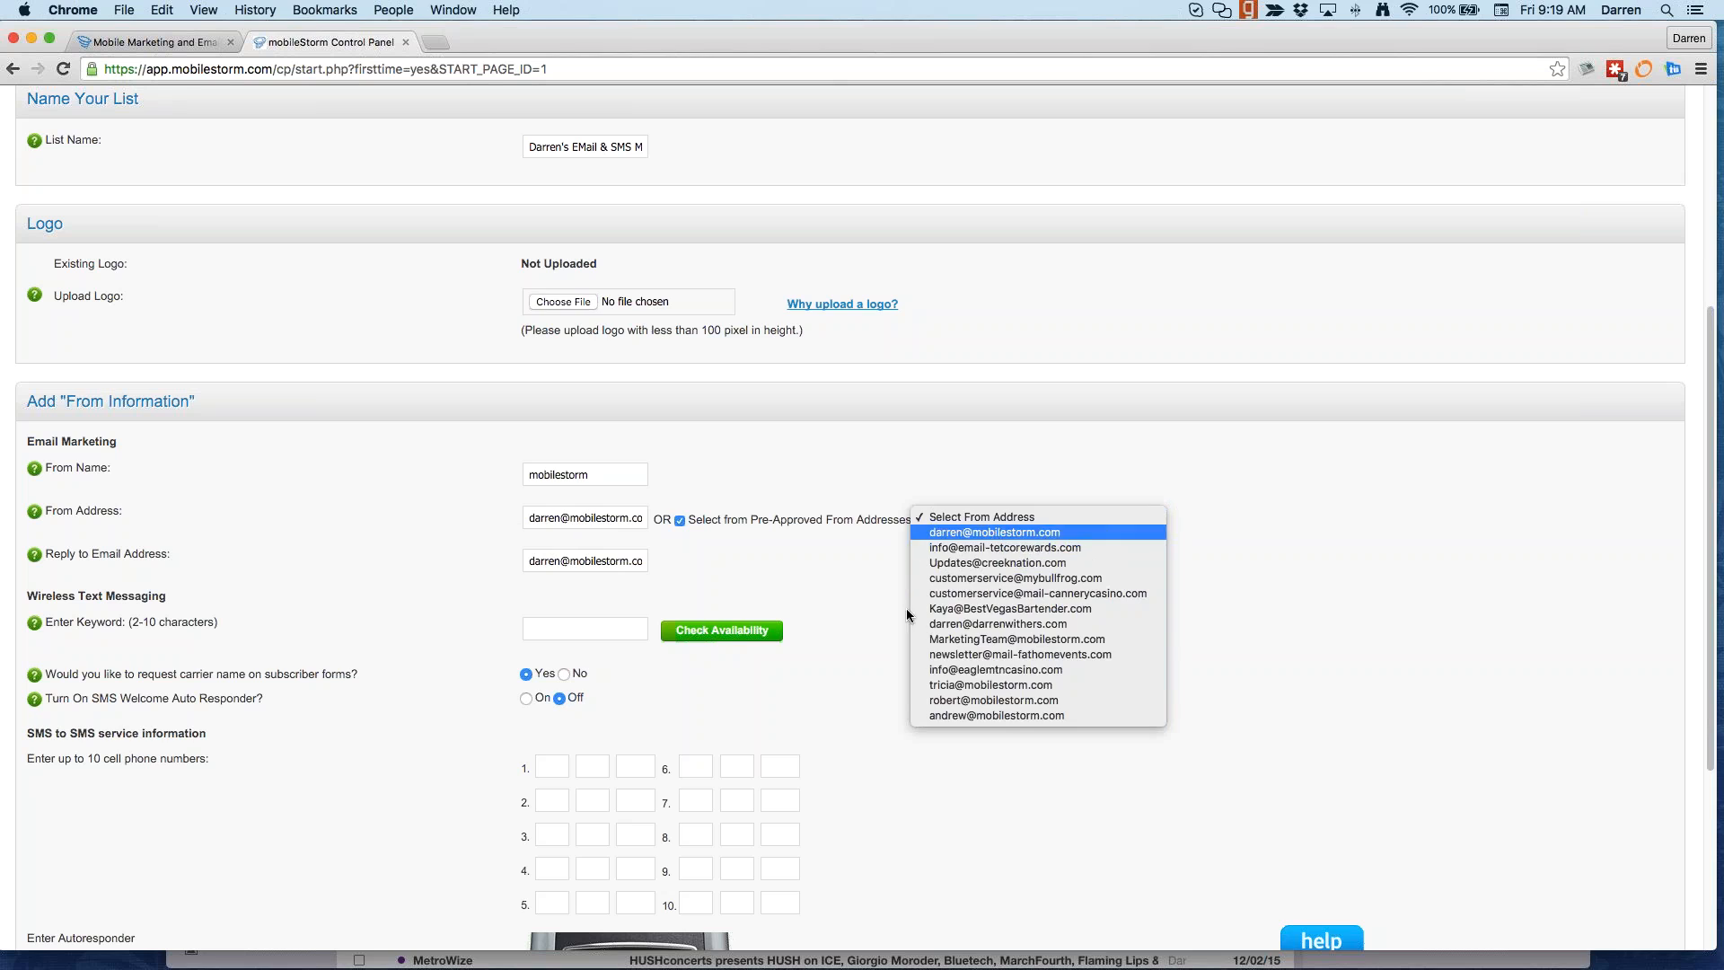
# Step: Enter SMS keyword mobile123, confirm it is available, and choose short code 99158
pyautogui.click(531, 628)
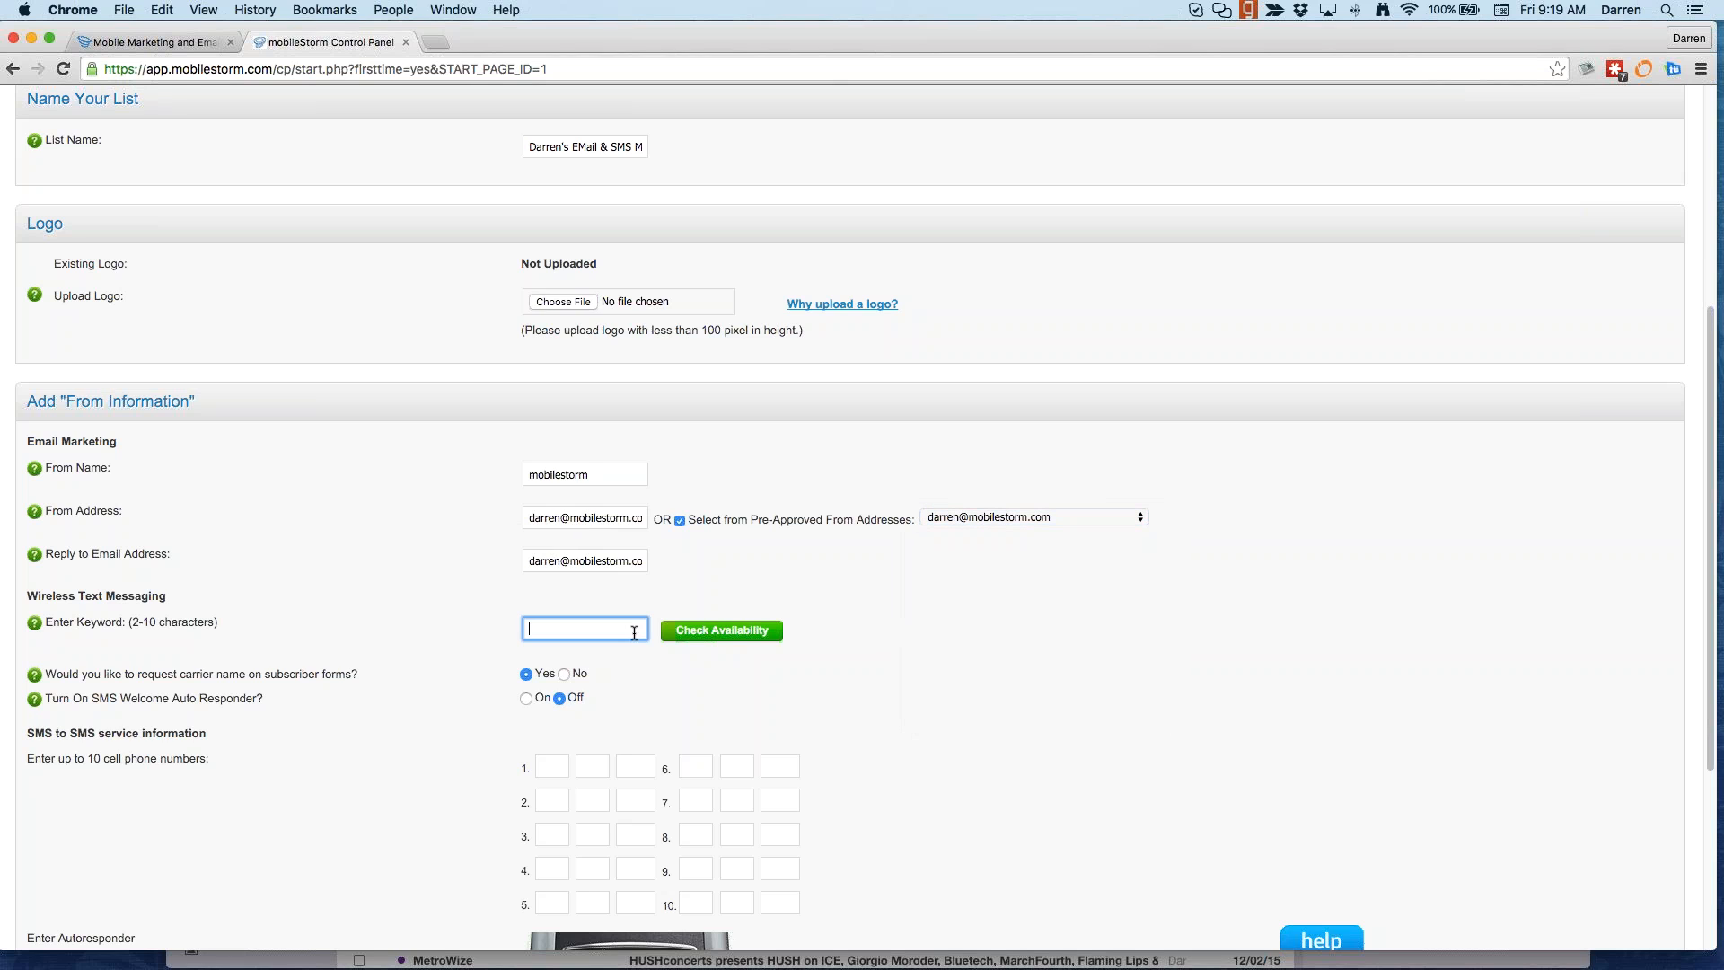
pyautogui.write('mobileStor')
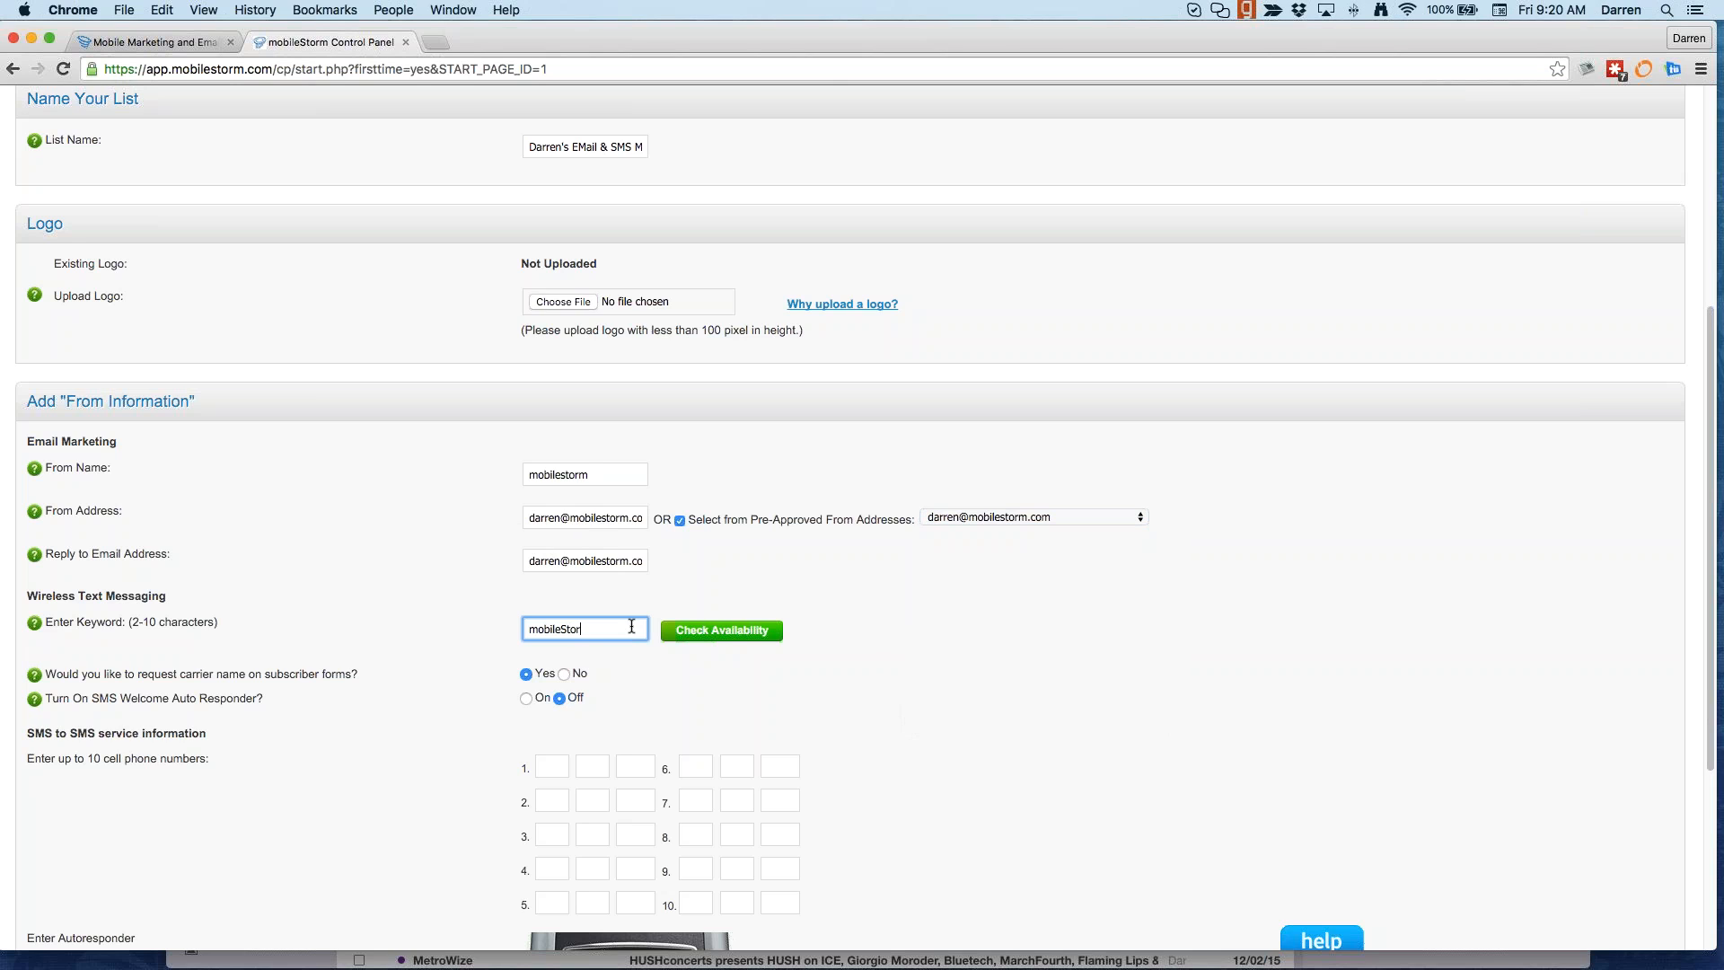
pyautogui.press('BackSpace')
pyautogui.press('BackSpace')
pyautogui.write('123')
pyautogui.click(719, 634)
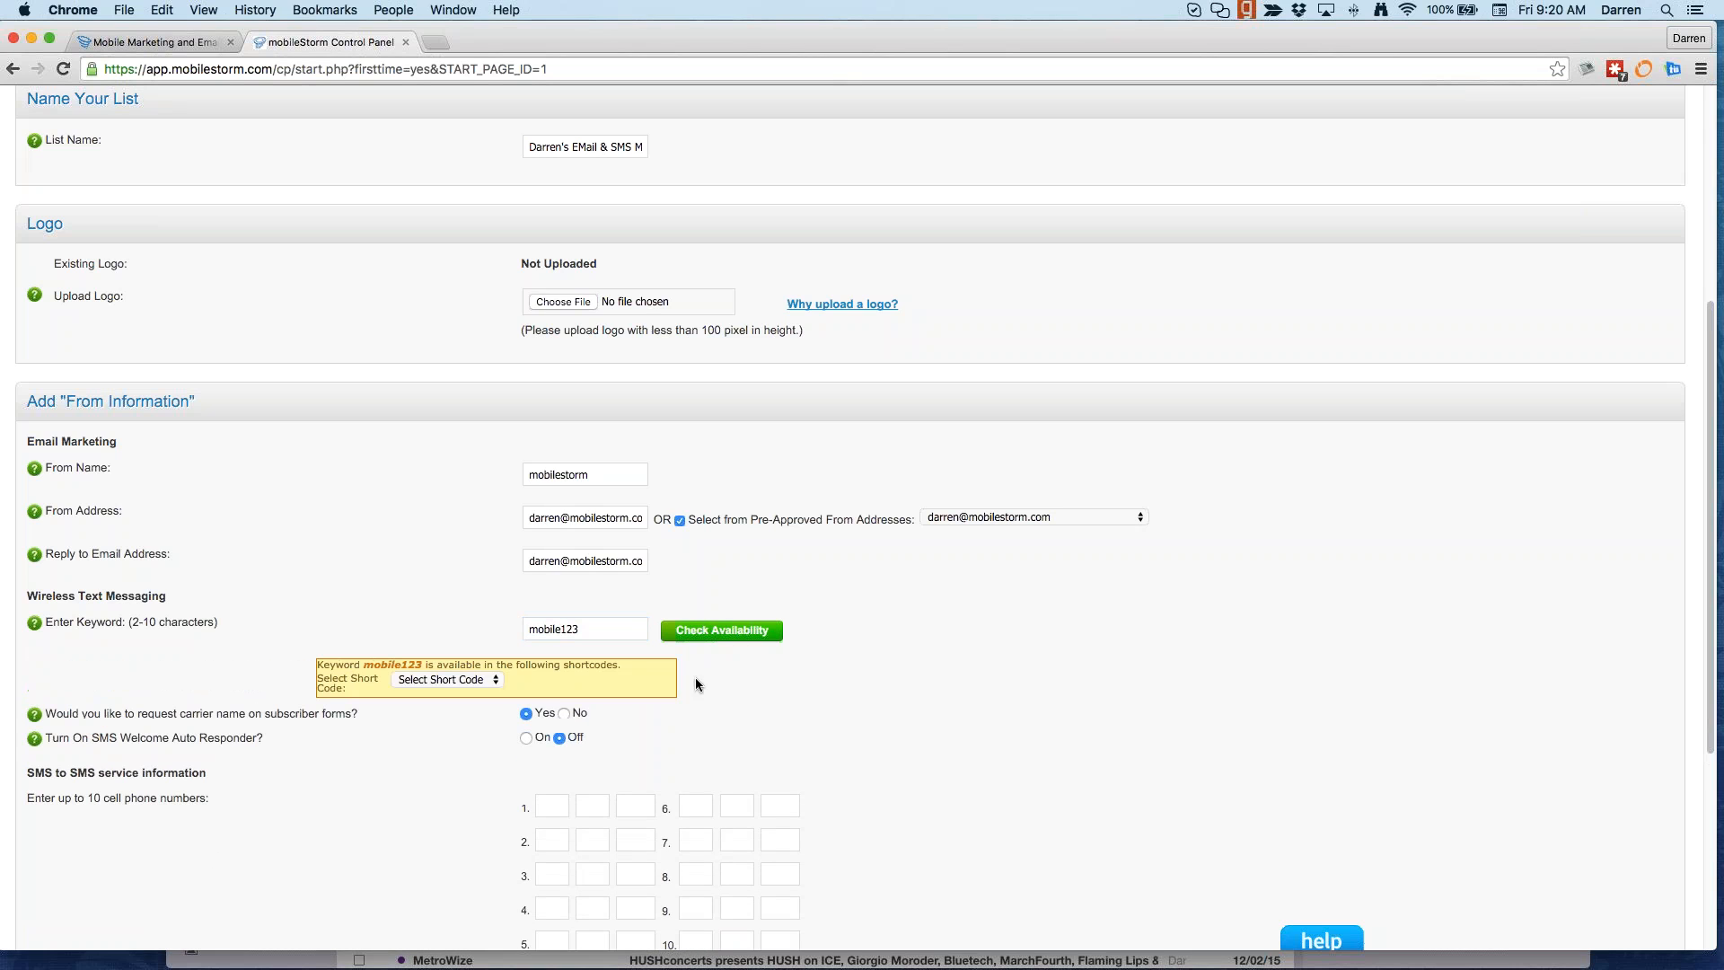
pyautogui.click(476, 680)
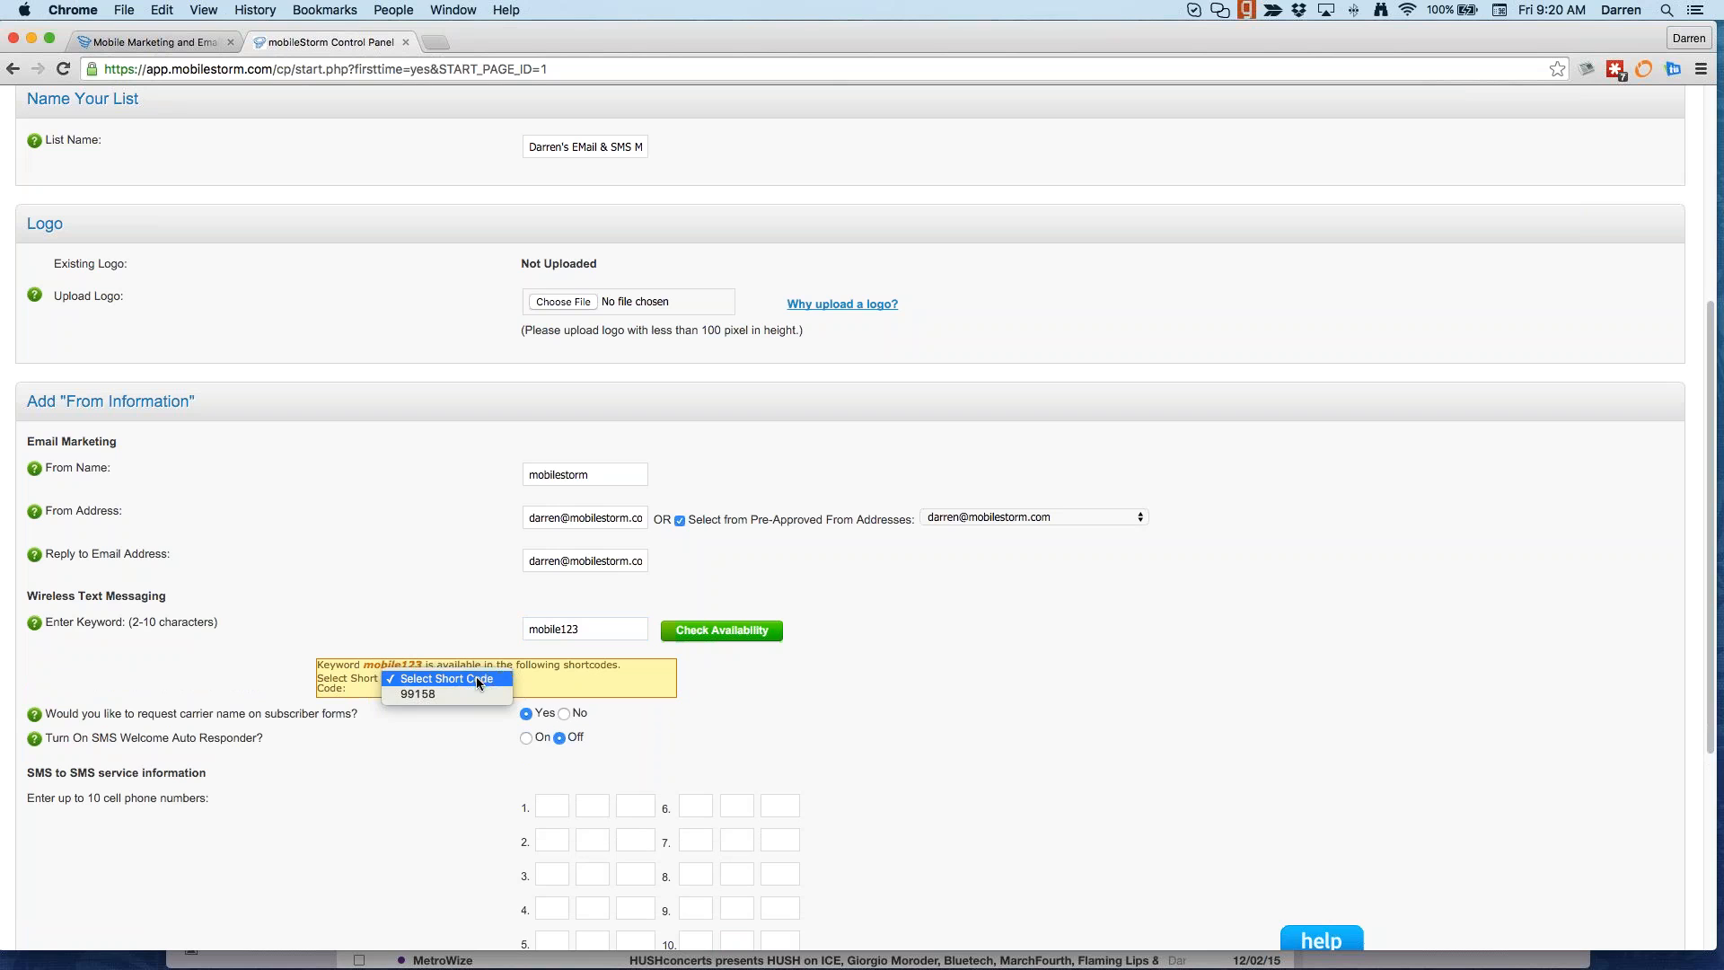
pyautogui.click(476, 687)
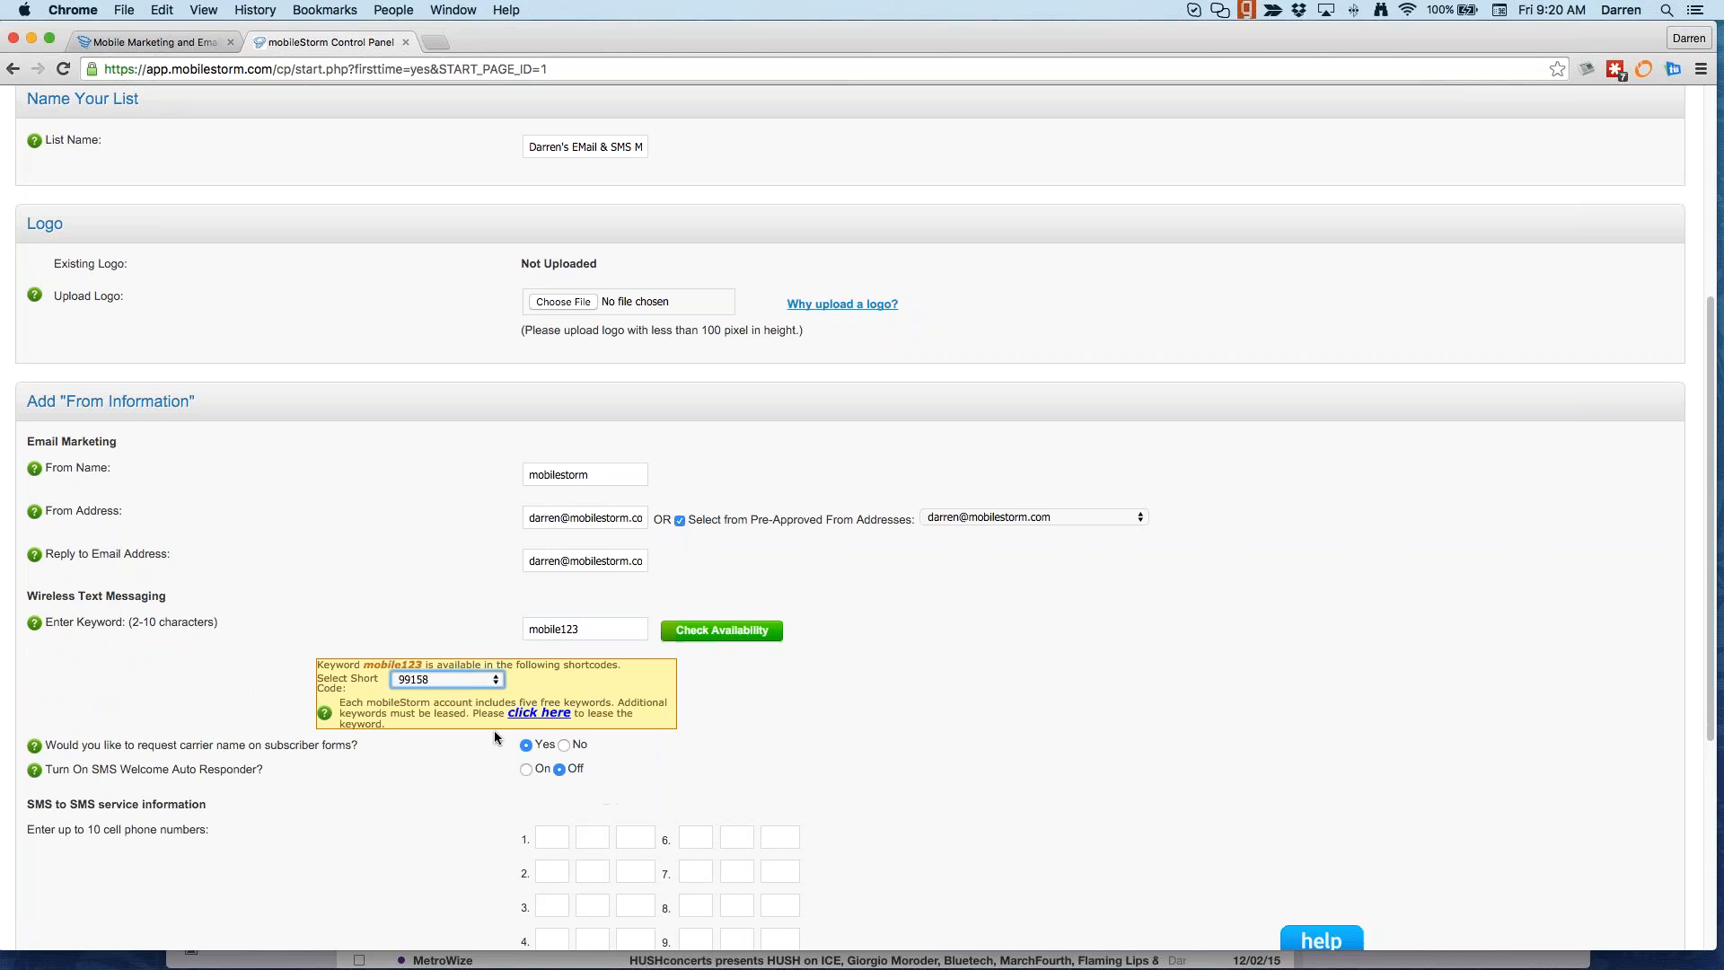
# Step: Lease keyword mobile123 as an Additional Keywords service at $20.00/month and dismiss the confirmation
pyautogui.click(539, 713)
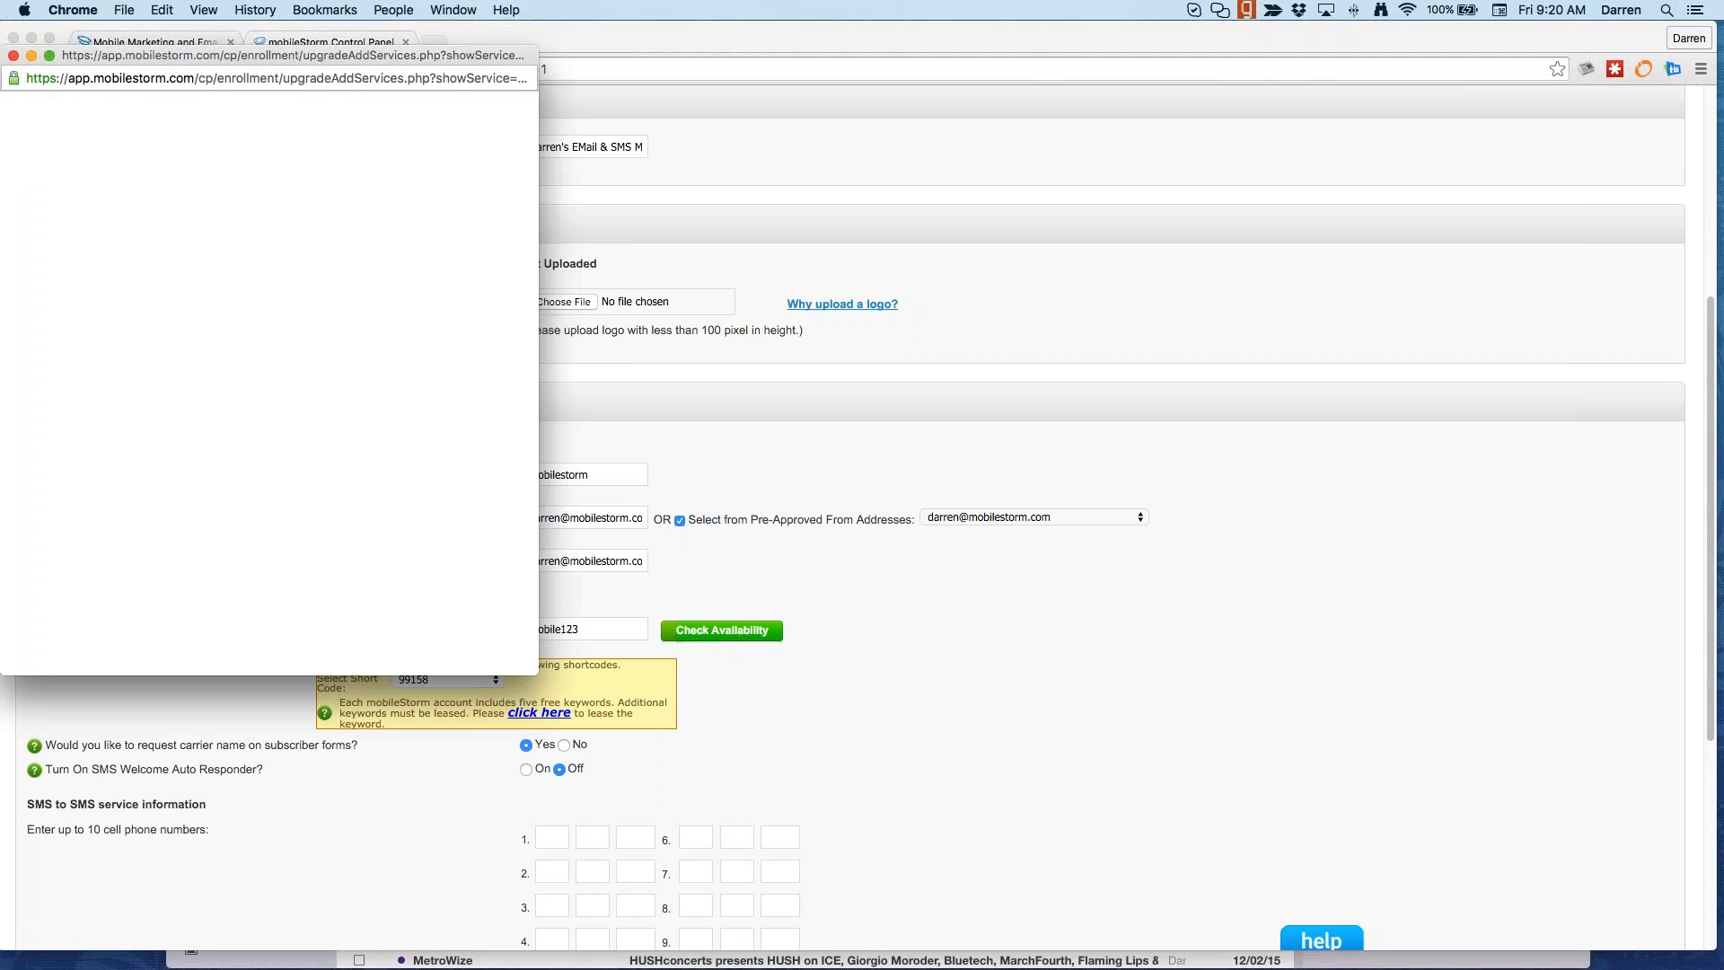
pyautogui.click(460, 435)
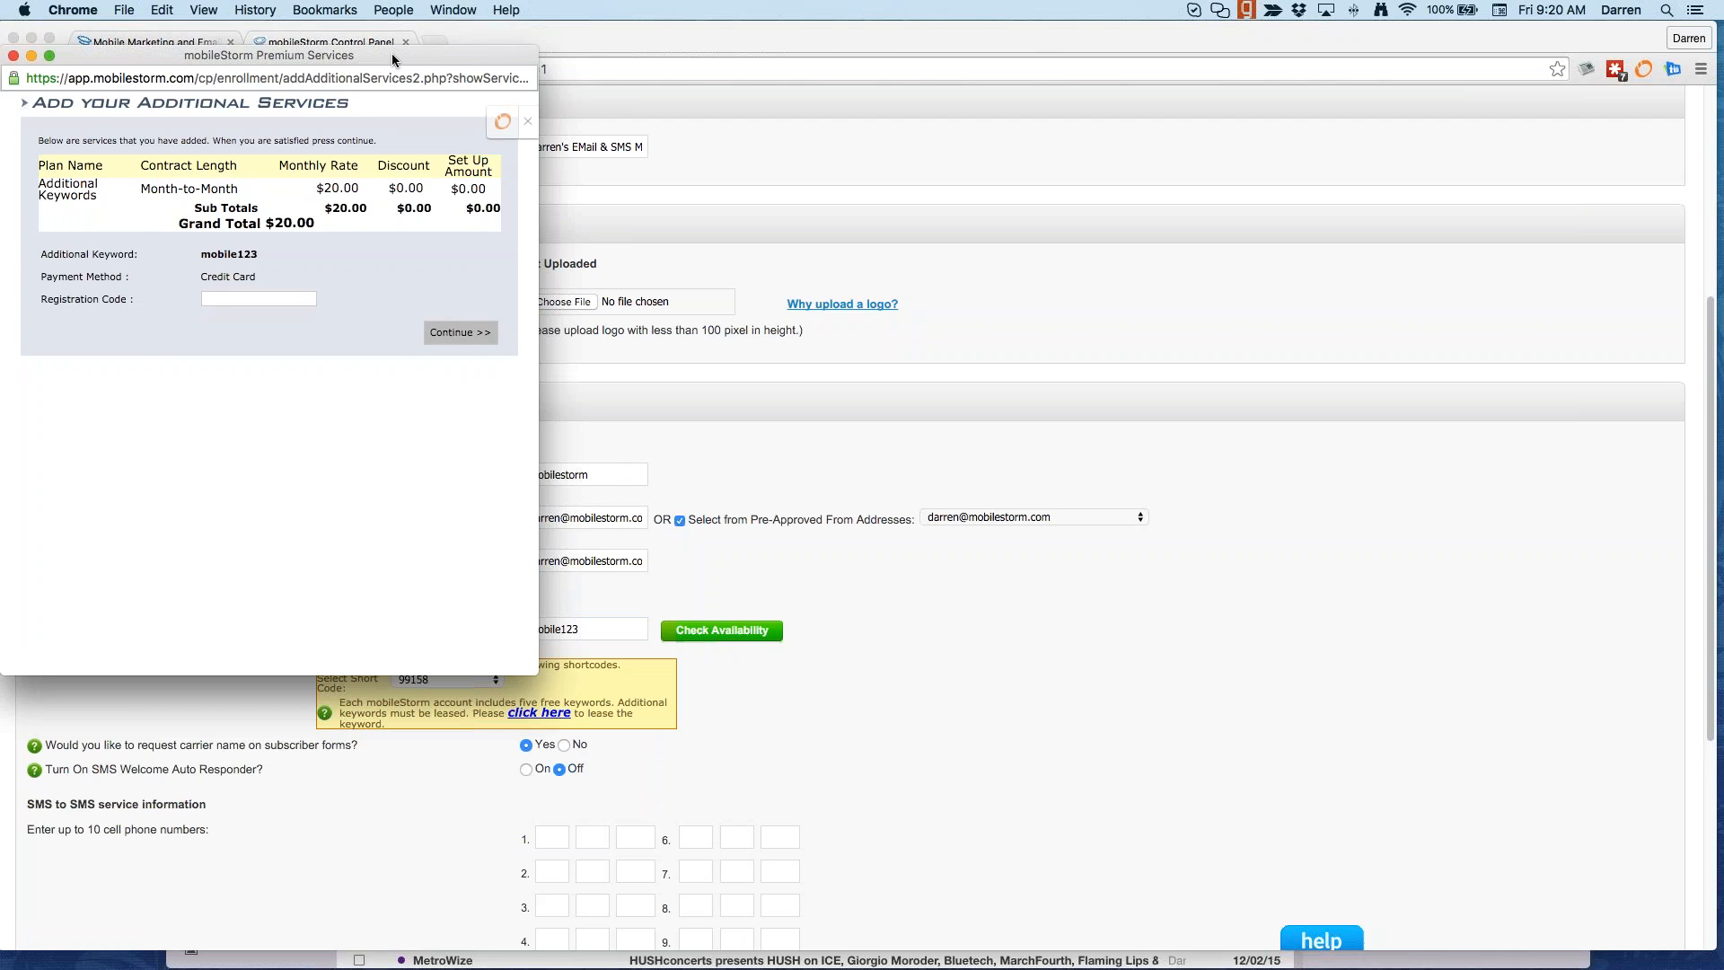
pyautogui.moveTo(393, 55); pyautogui.dragTo(393, 60)
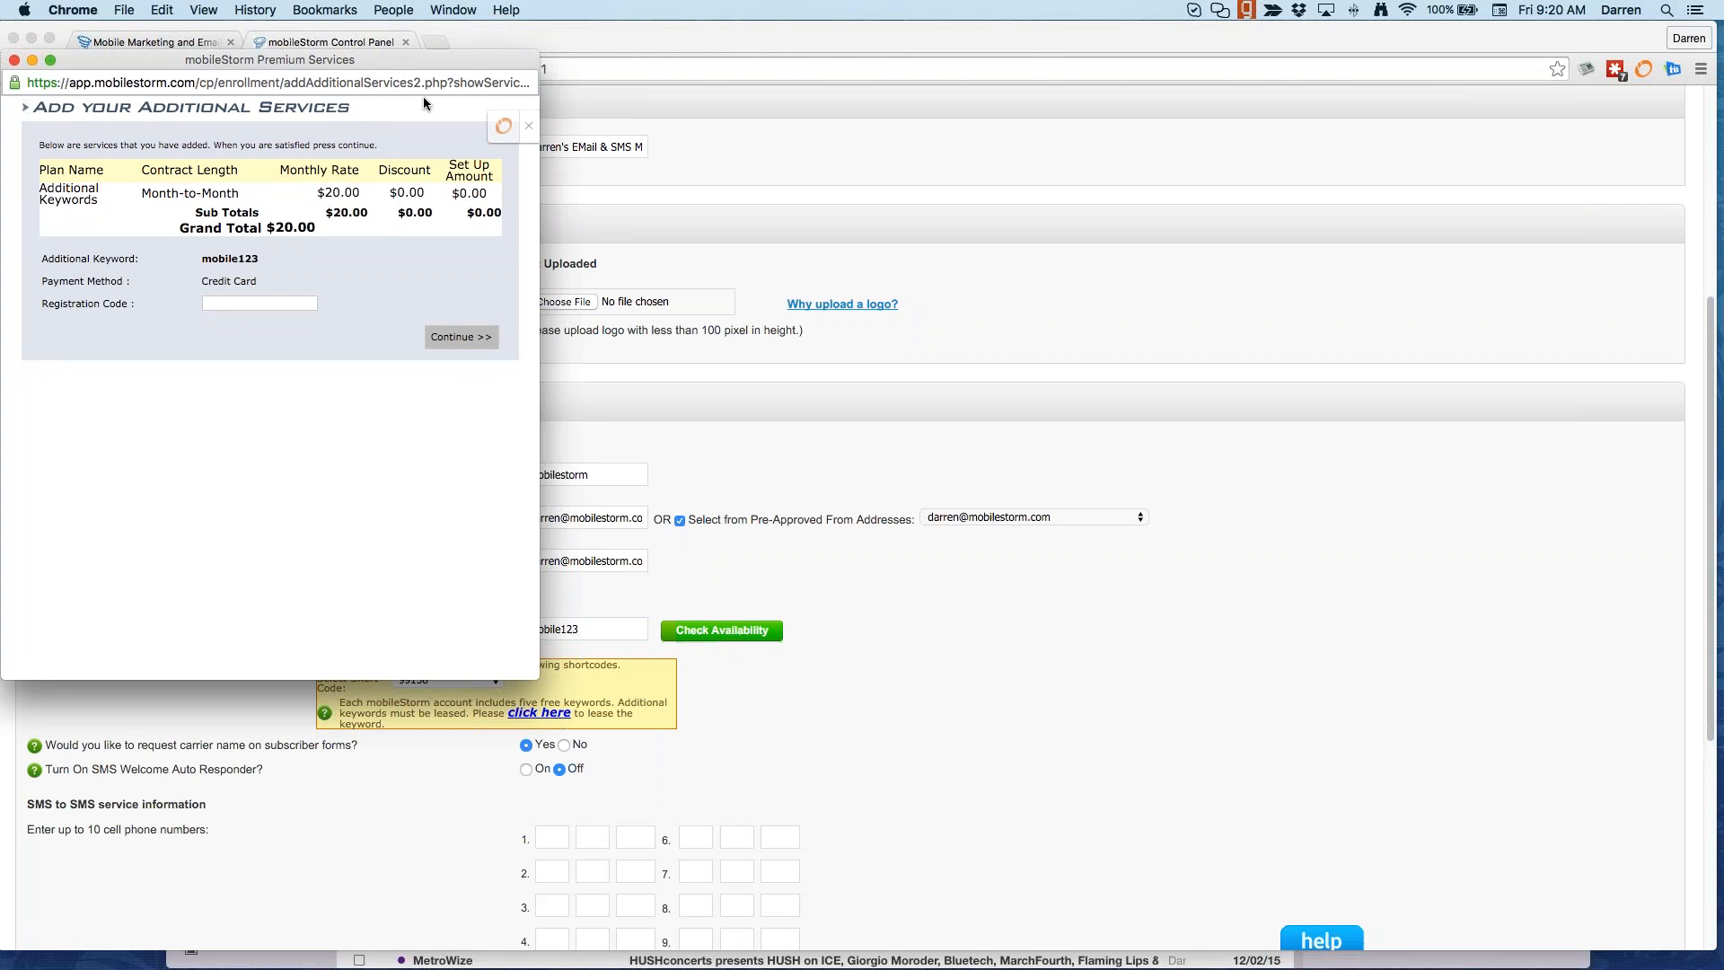
pyautogui.moveTo(428, 61); pyautogui.dragTo(0, 94)
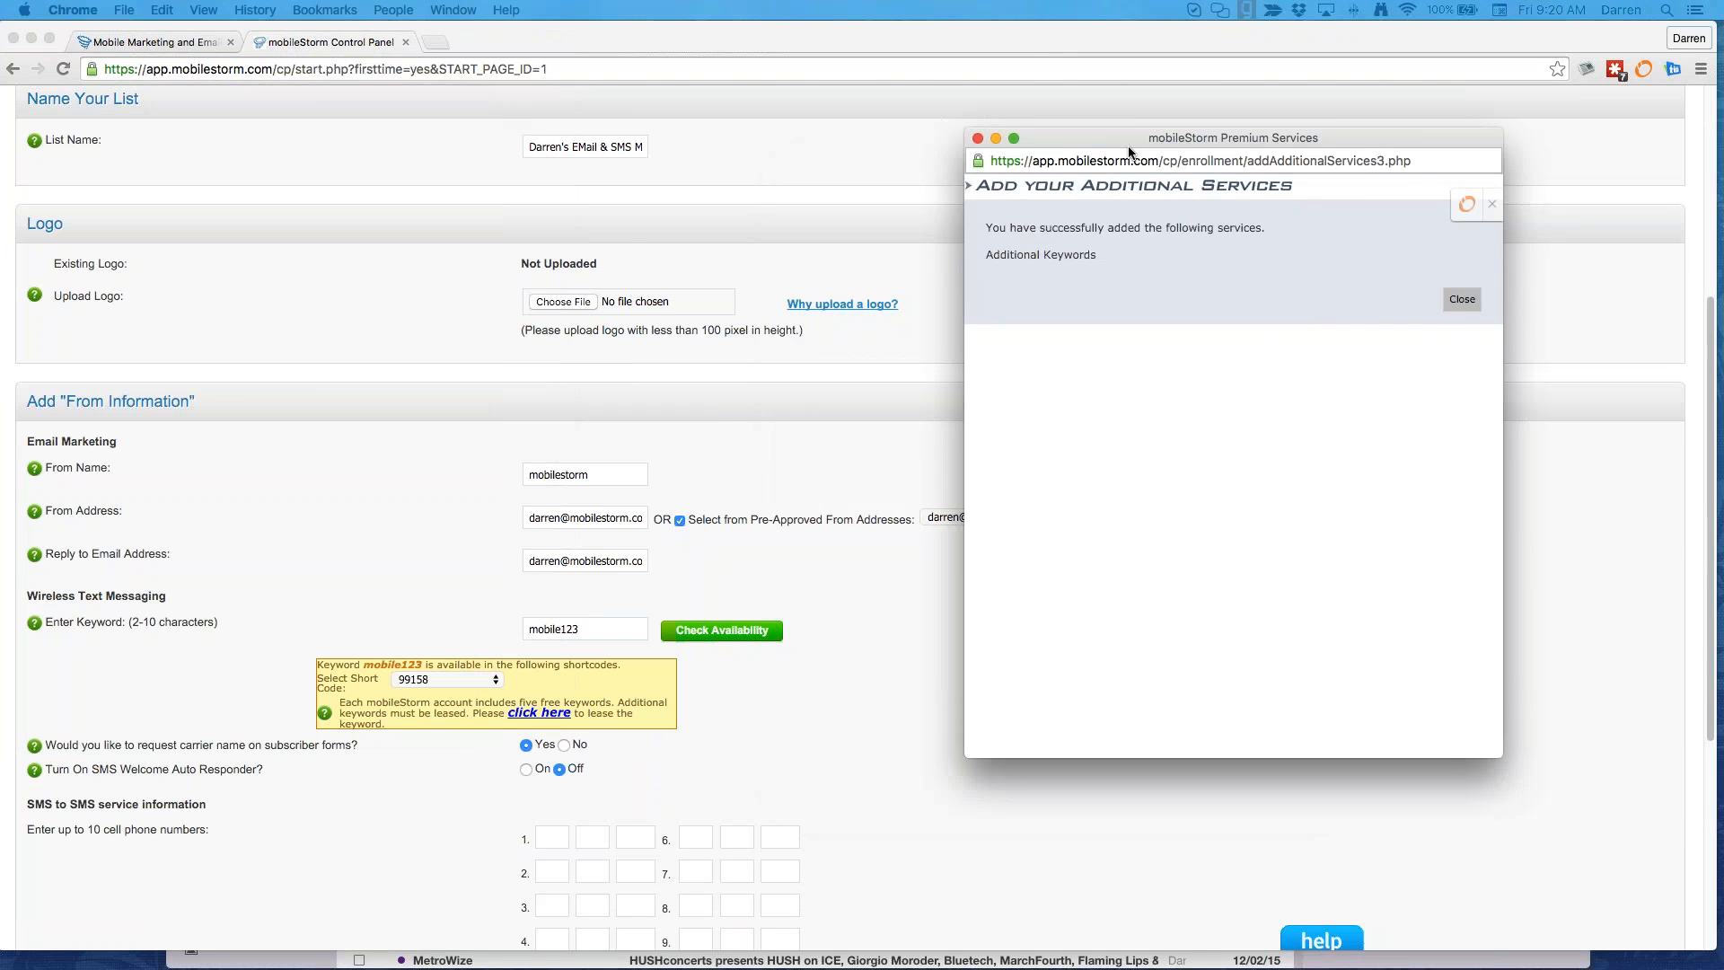
pyautogui.click(1462, 299)
# Step: Set the carrier-name question to No and the SMS Welcome Auto Responder to On, then save the list
pyautogui.scroll(-1, 781, 757)
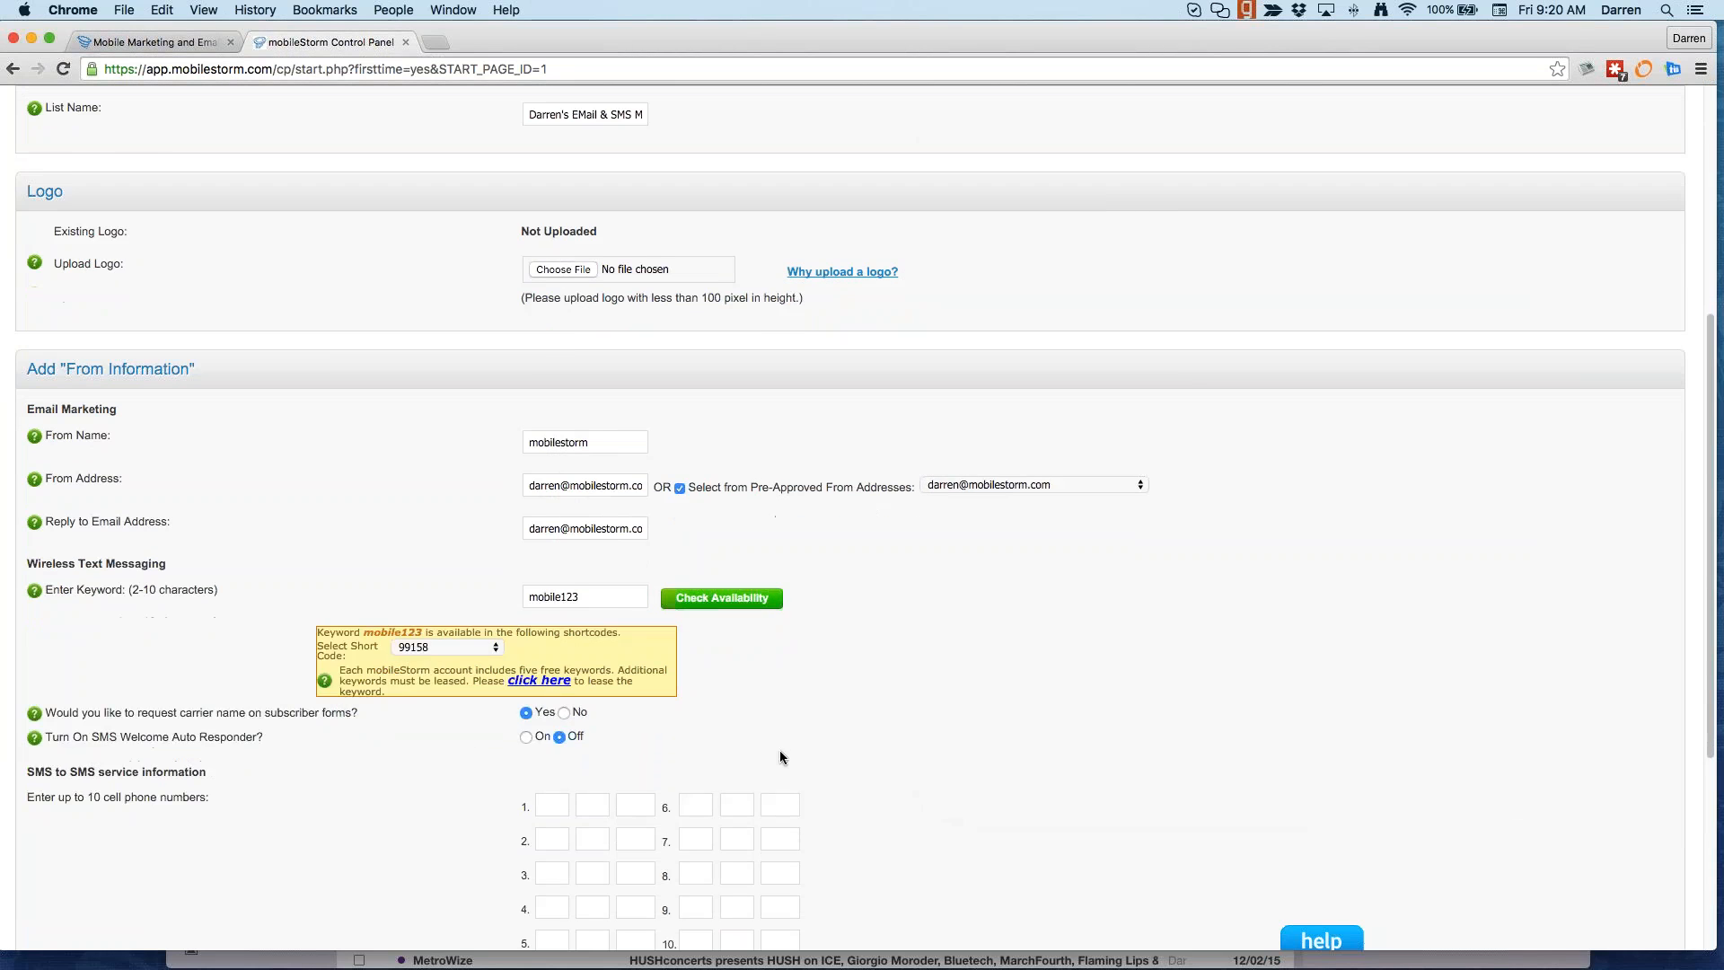
pyautogui.scroll(-5, 781, 757)
pyautogui.moveTo(71, 354); pyautogui.dragTo(358, 362)
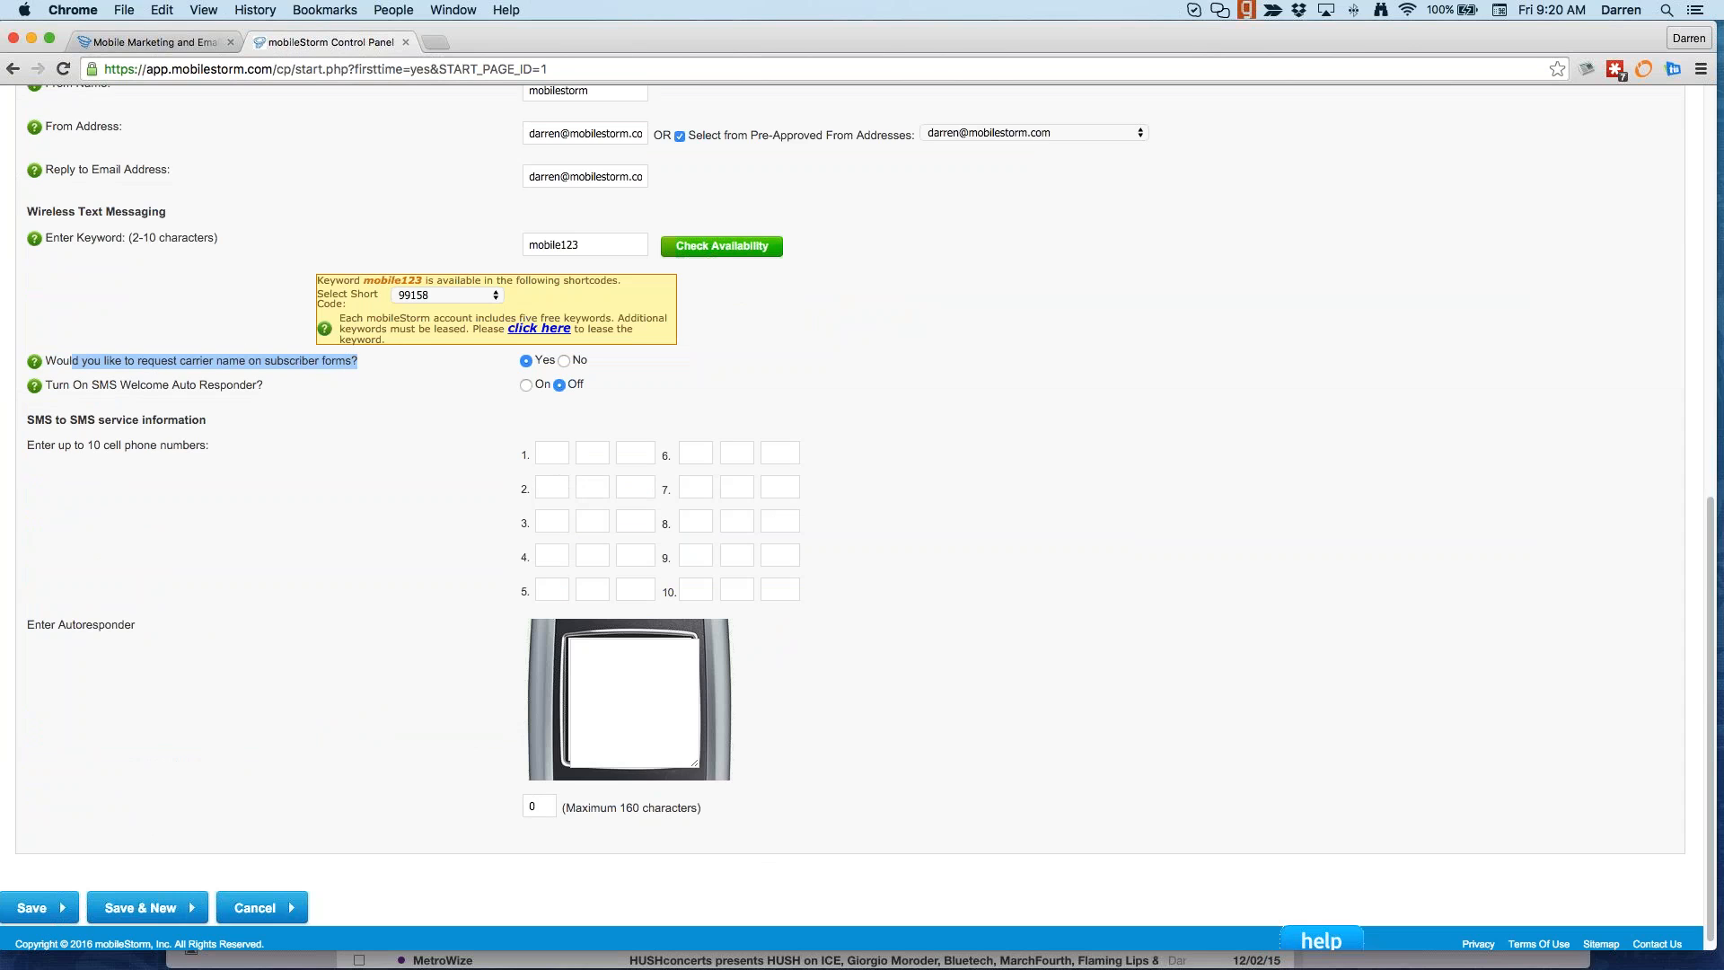
pyautogui.click(178, 362)
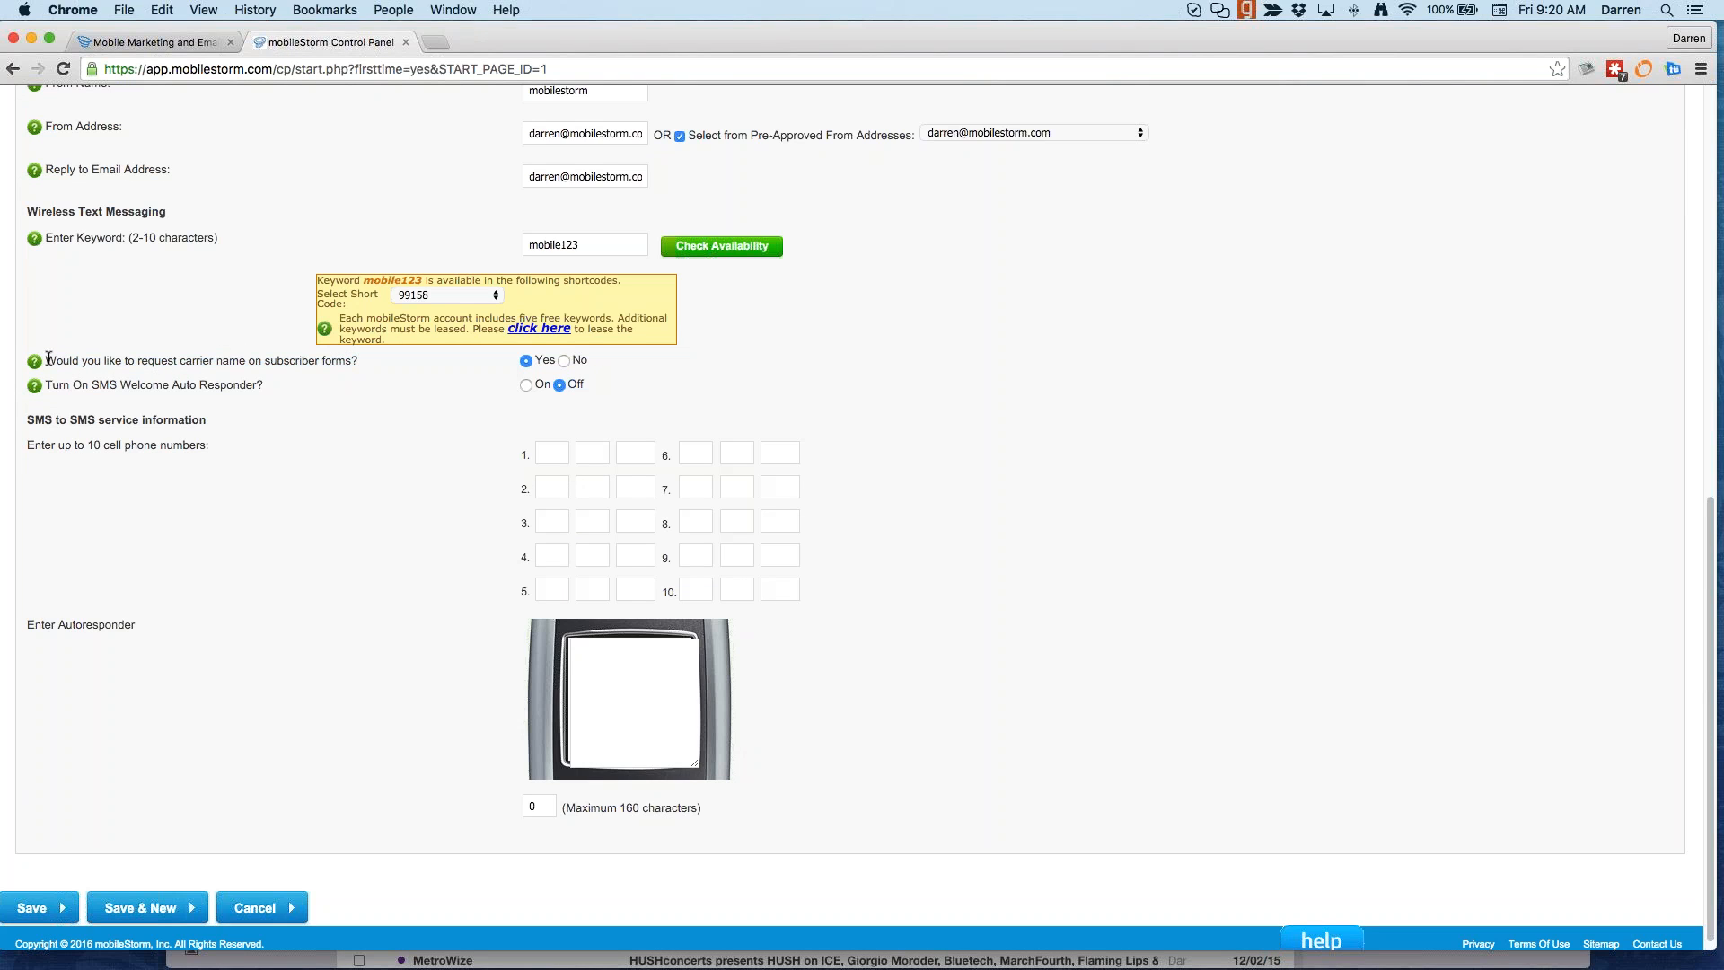
pyautogui.moveTo(48, 358); pyautogui.dragTo(359, 359)
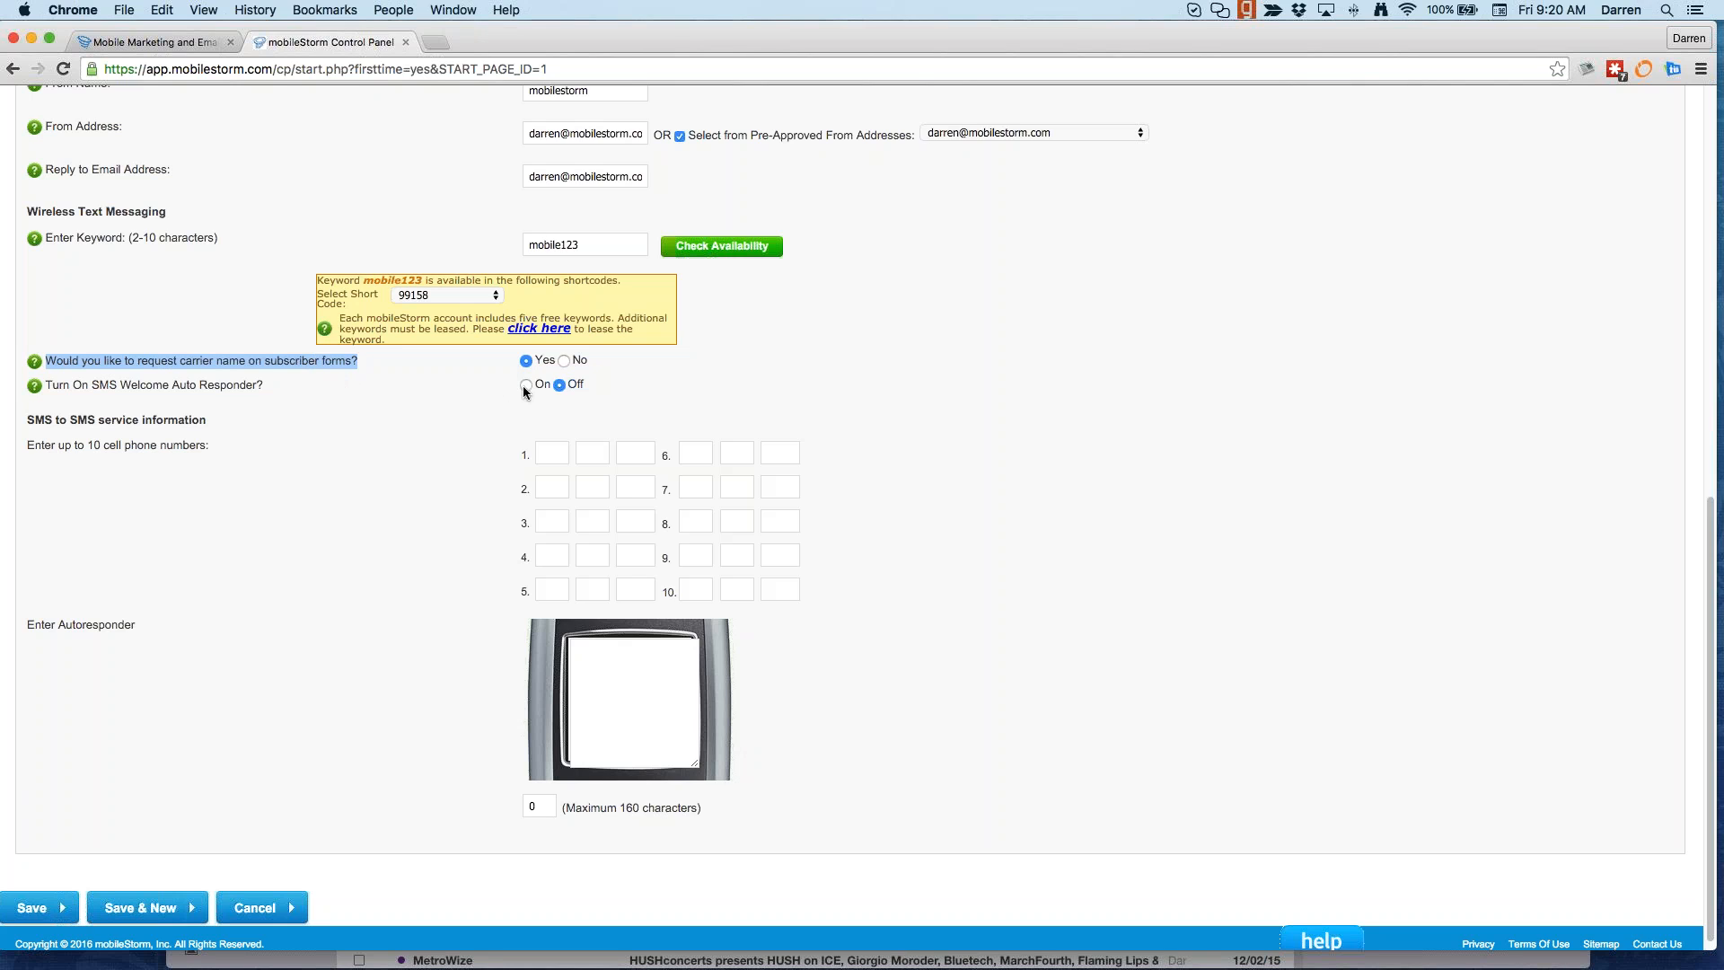
pyautogui.click(564, 361)
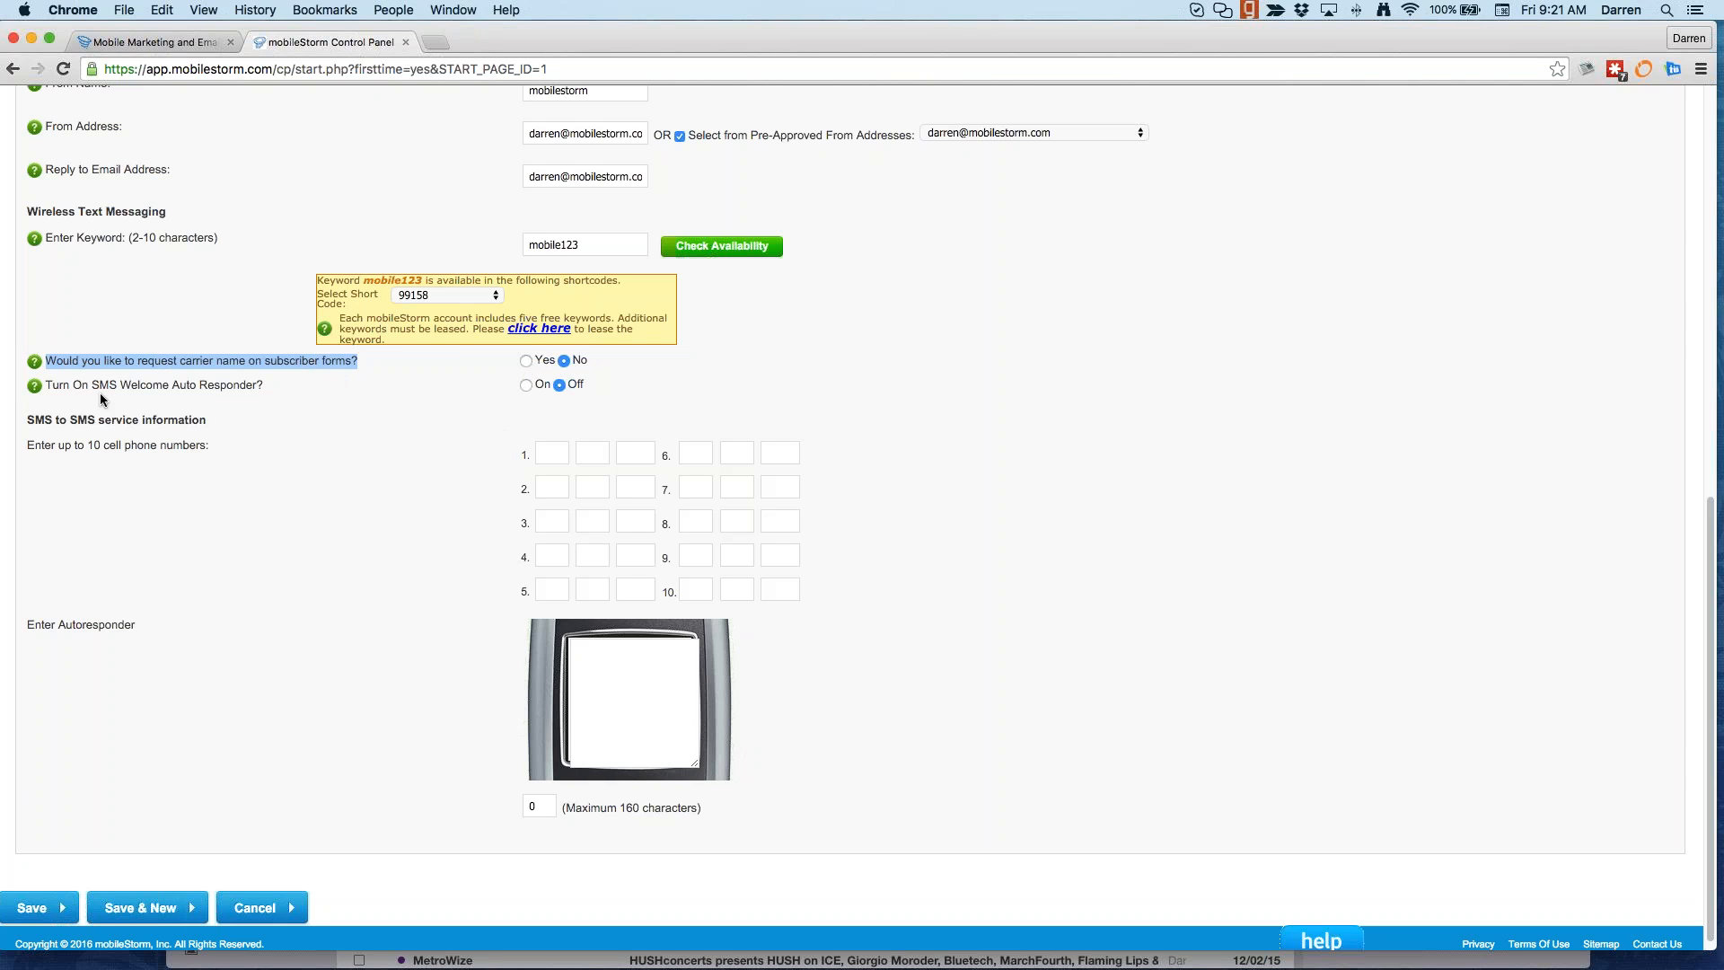
pyautogui.click(527, 386)
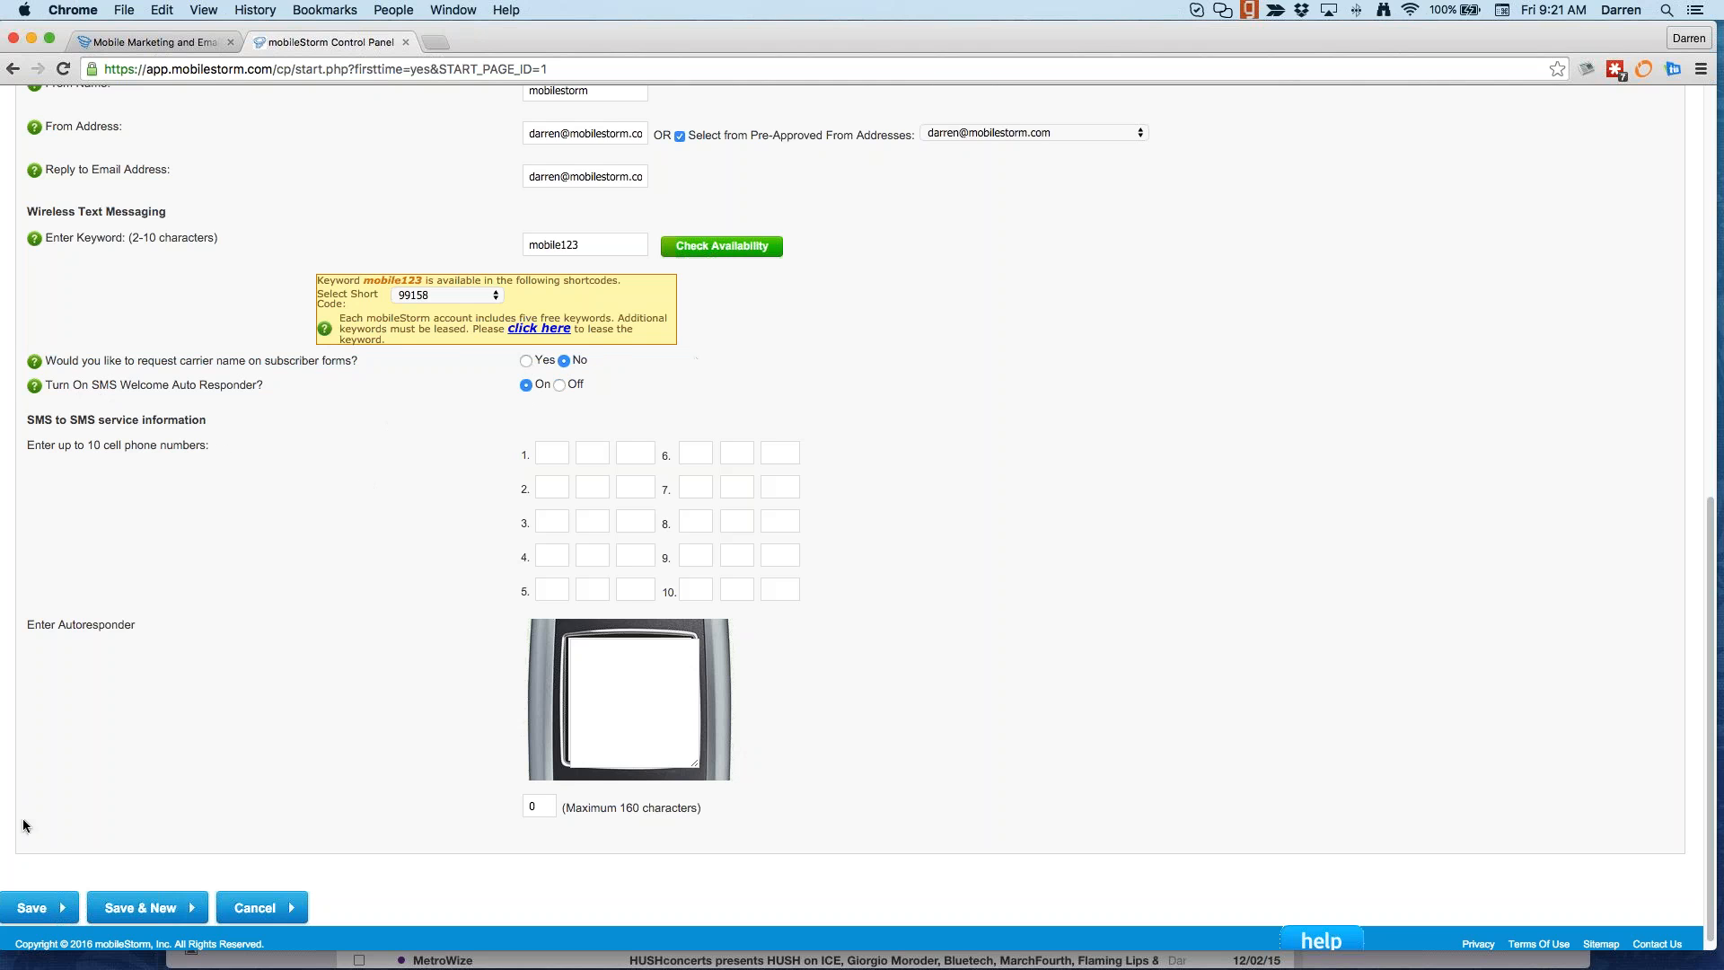
pyautogui.click(38, 907)
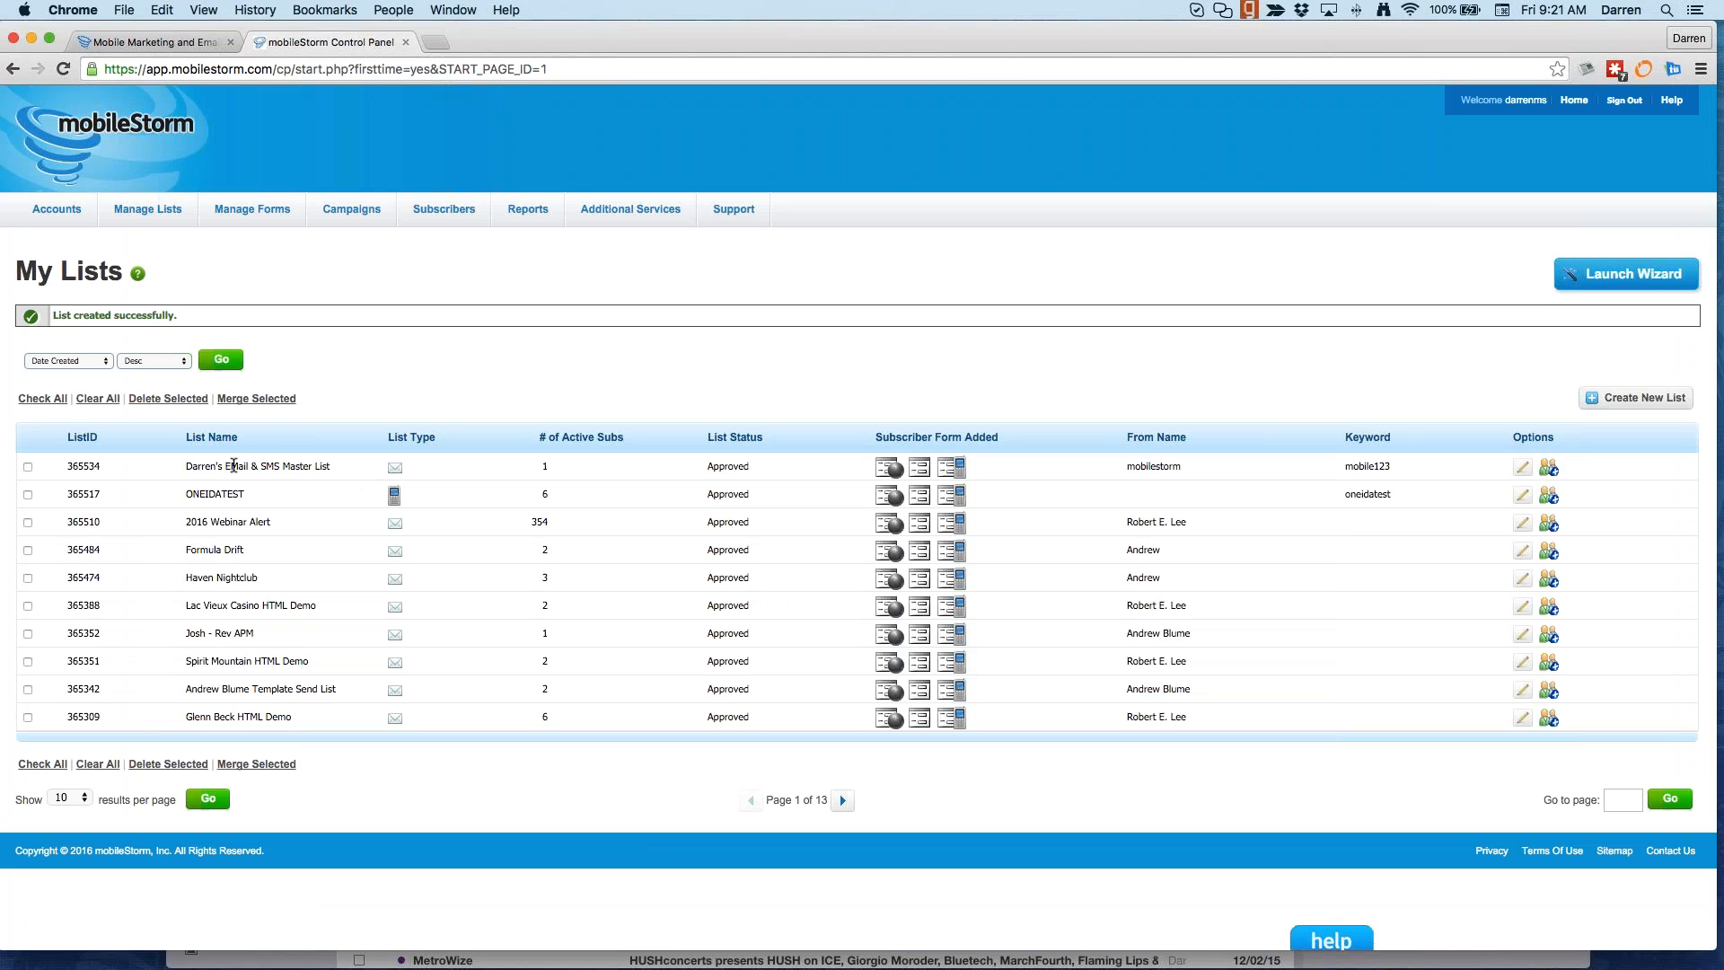
# Step: Go to the Manage Forms page that lists the existing custom forms
pyautogui.moveTo(186, 466); pyautogui.dragTo(353, 462)
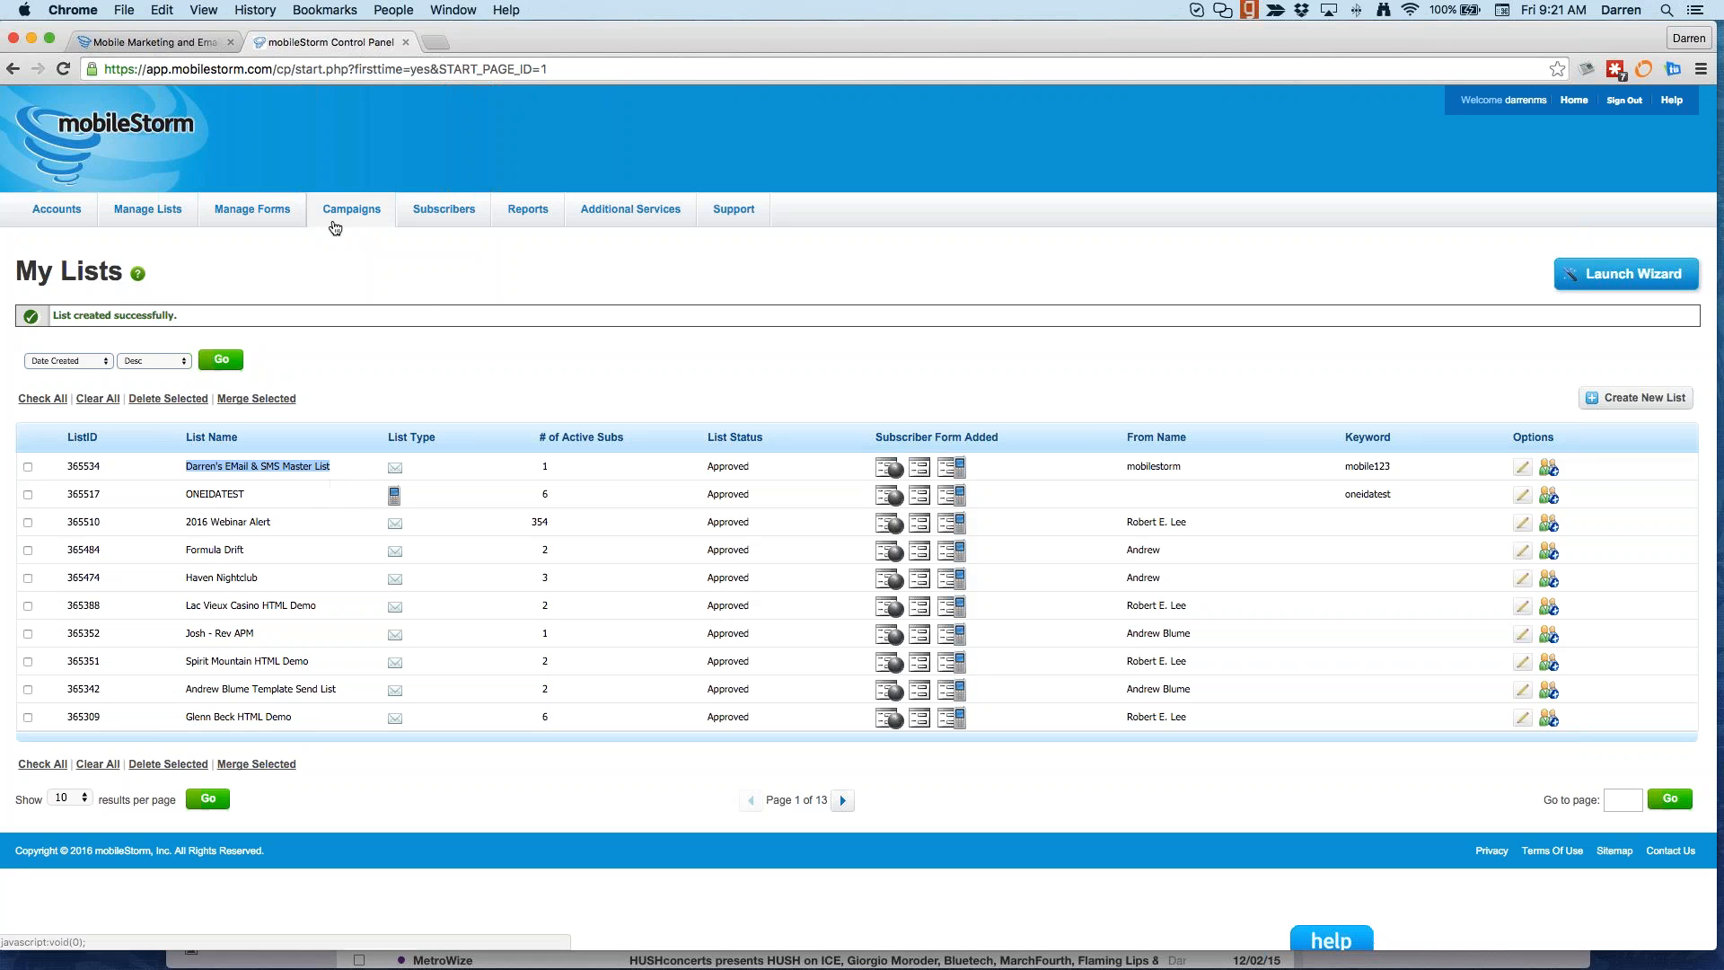
pyautogui.moveTo(176, 218)
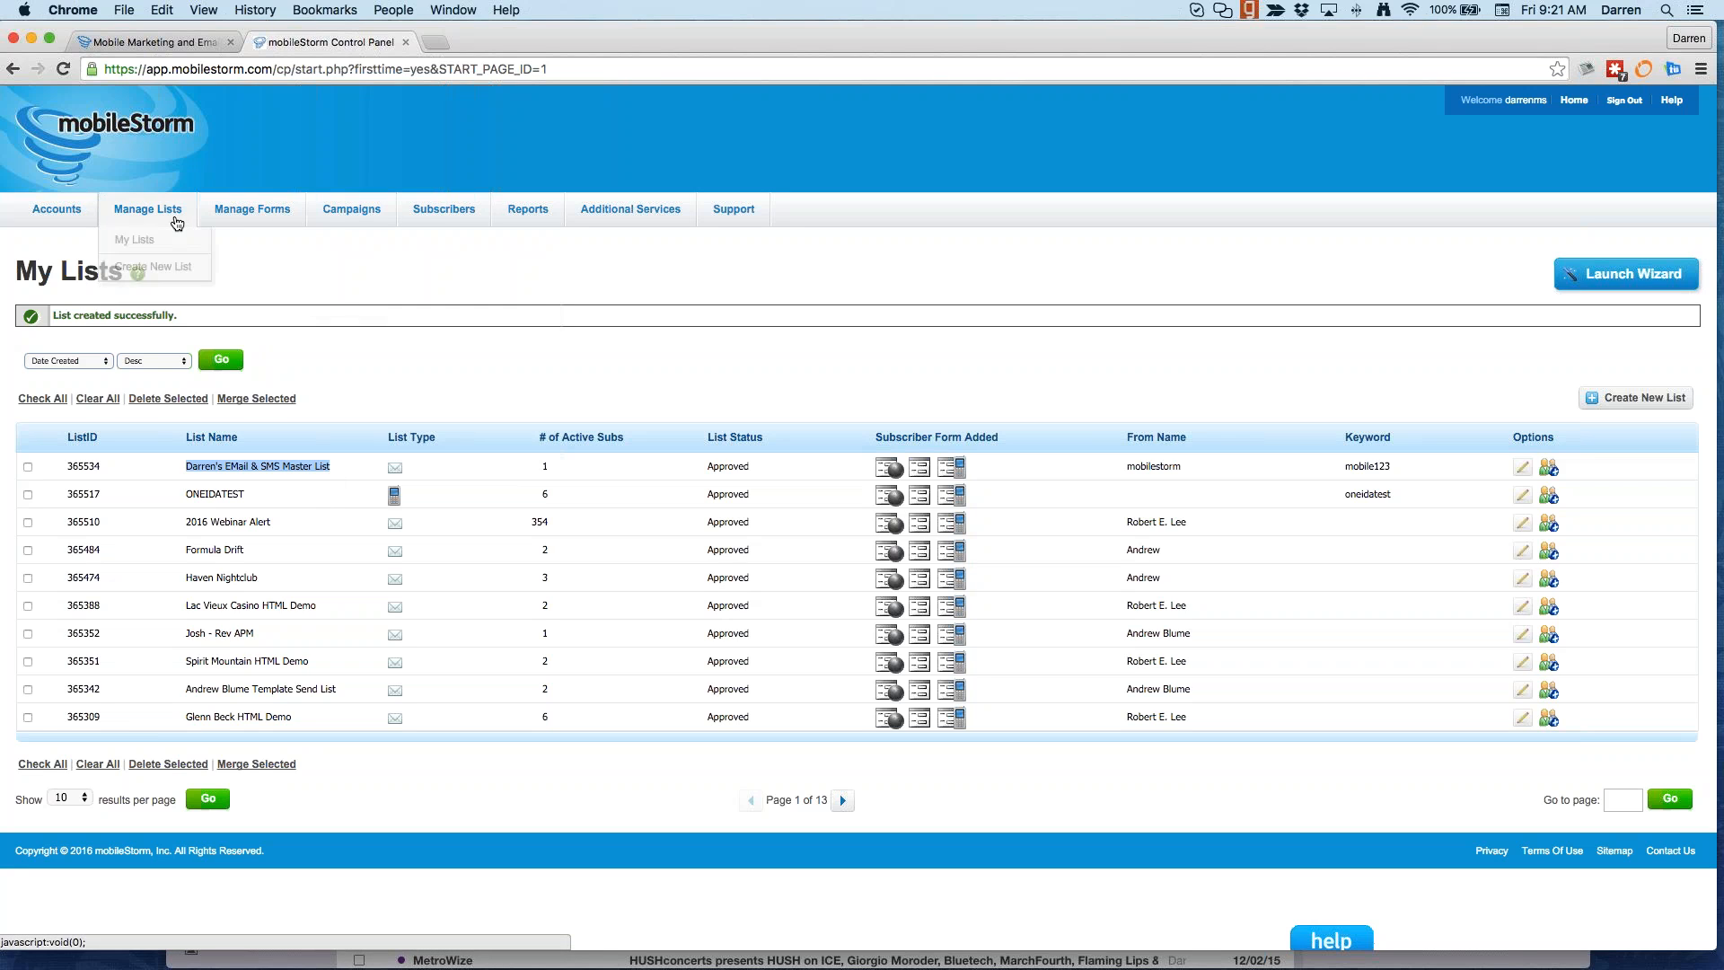
pyautogui.click(231, 237)
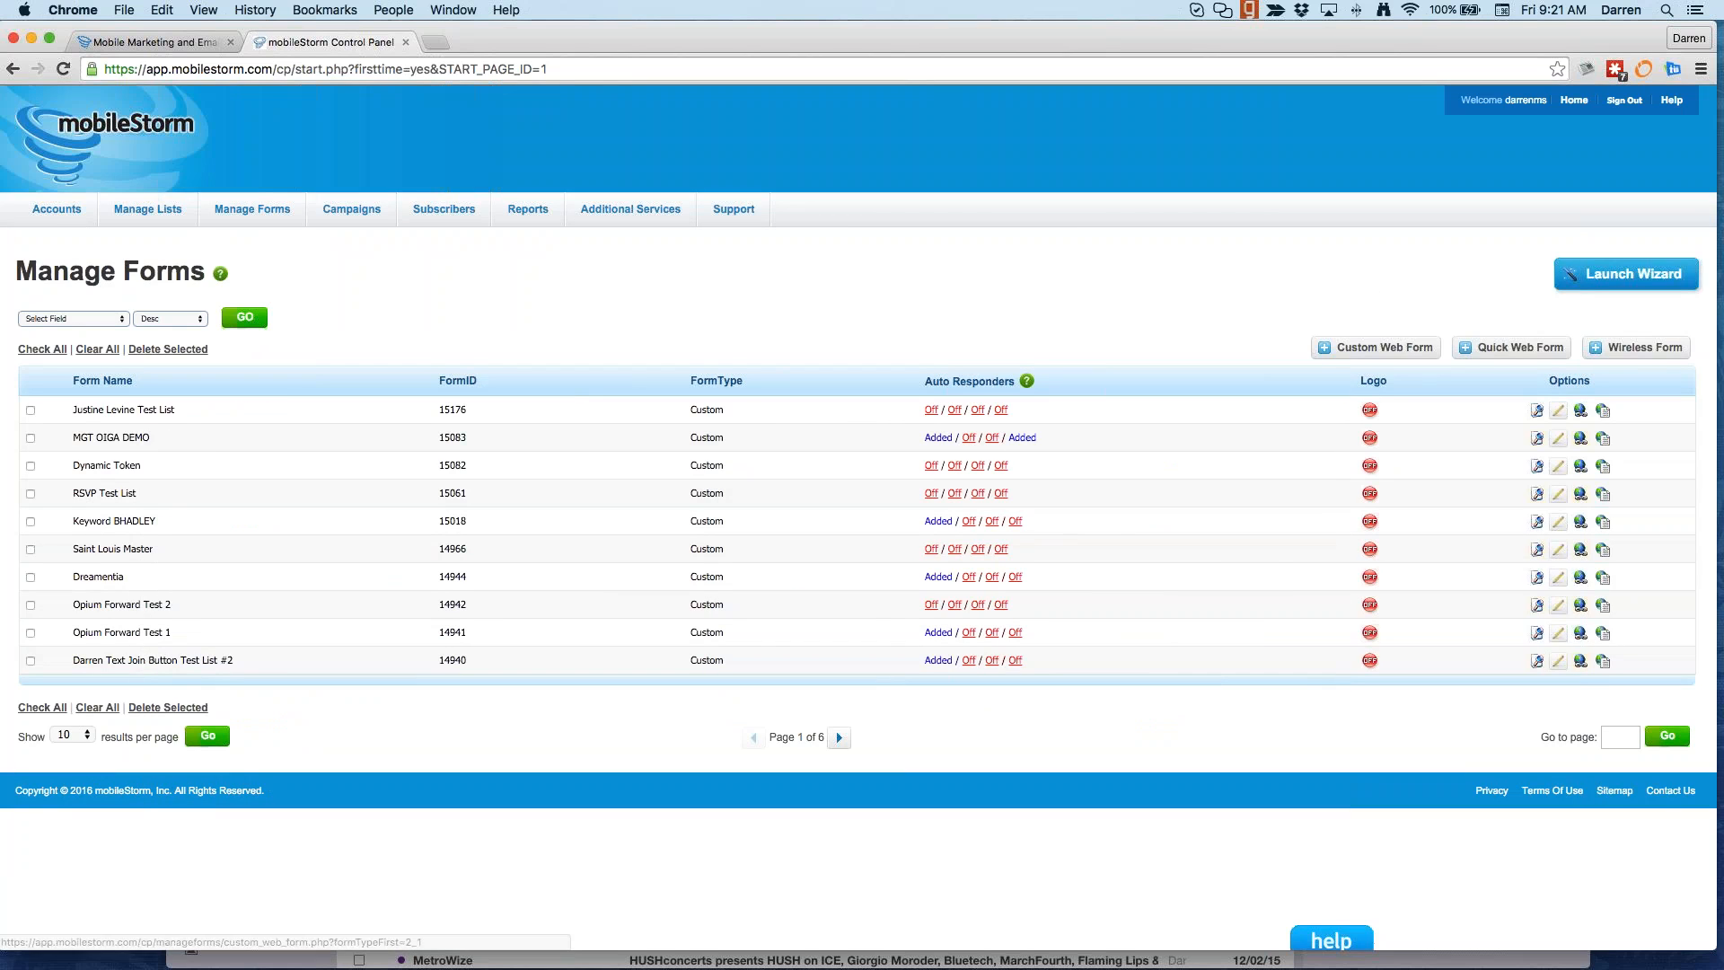
# Step: Start a new custom web form and assign it to the EMail & SMS Master List
pyautogui.click(1375, 347)
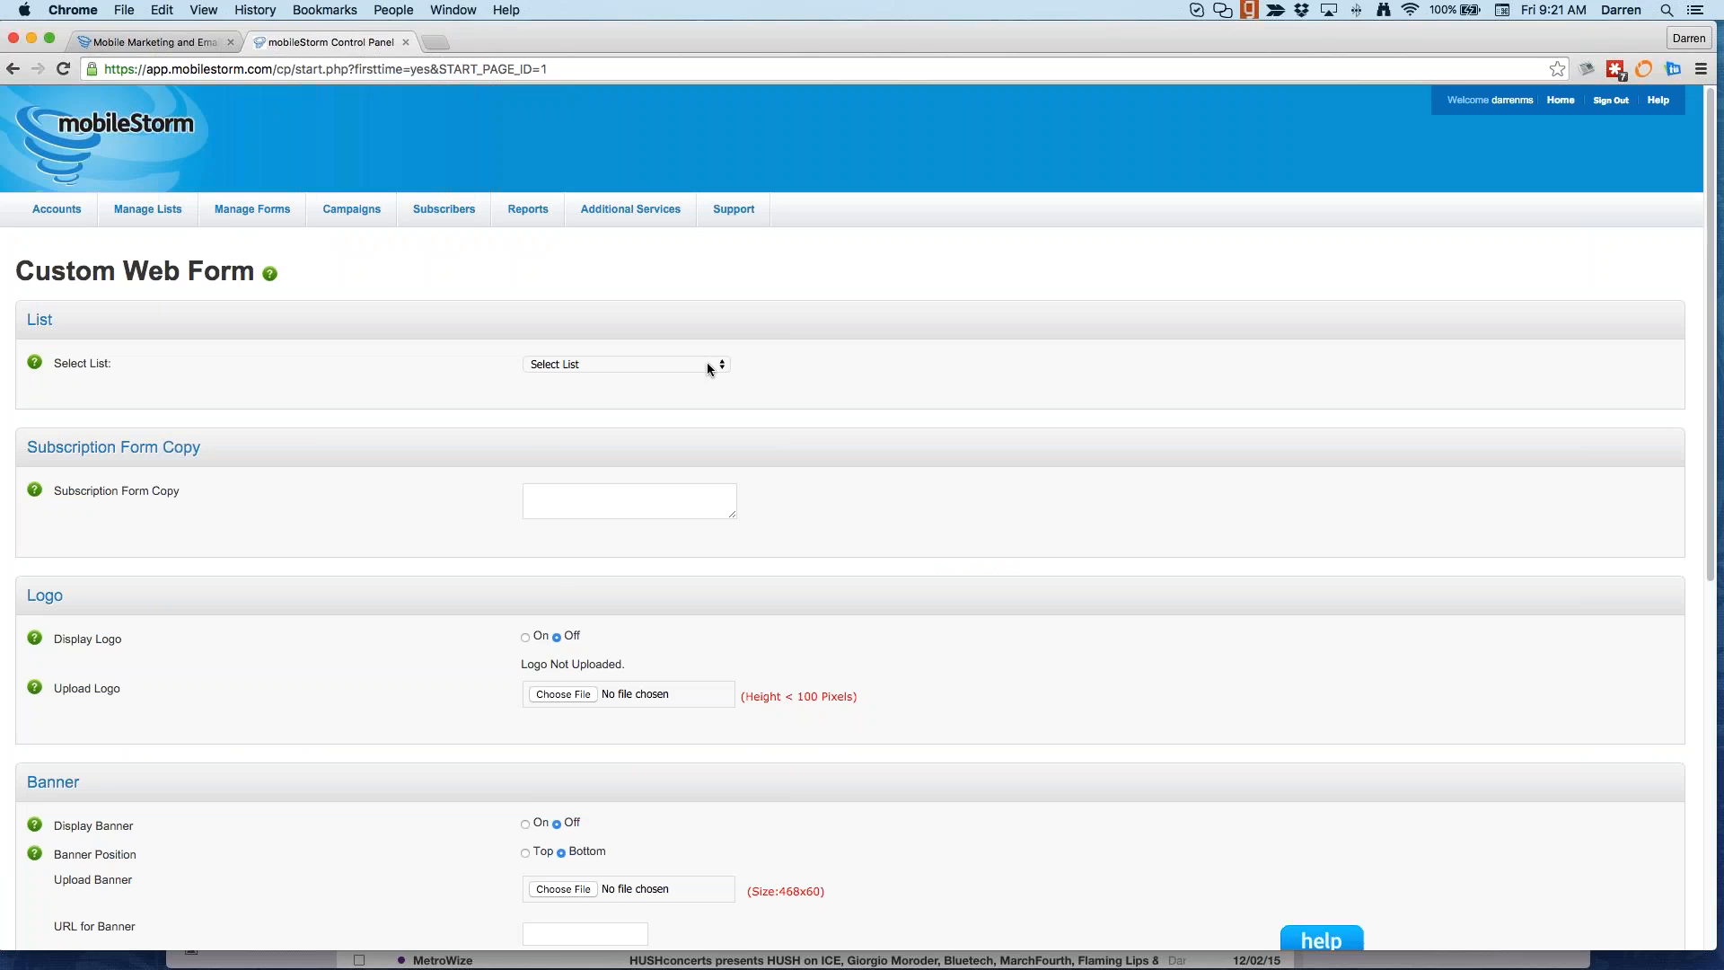
pyautogui.click(707, 365)
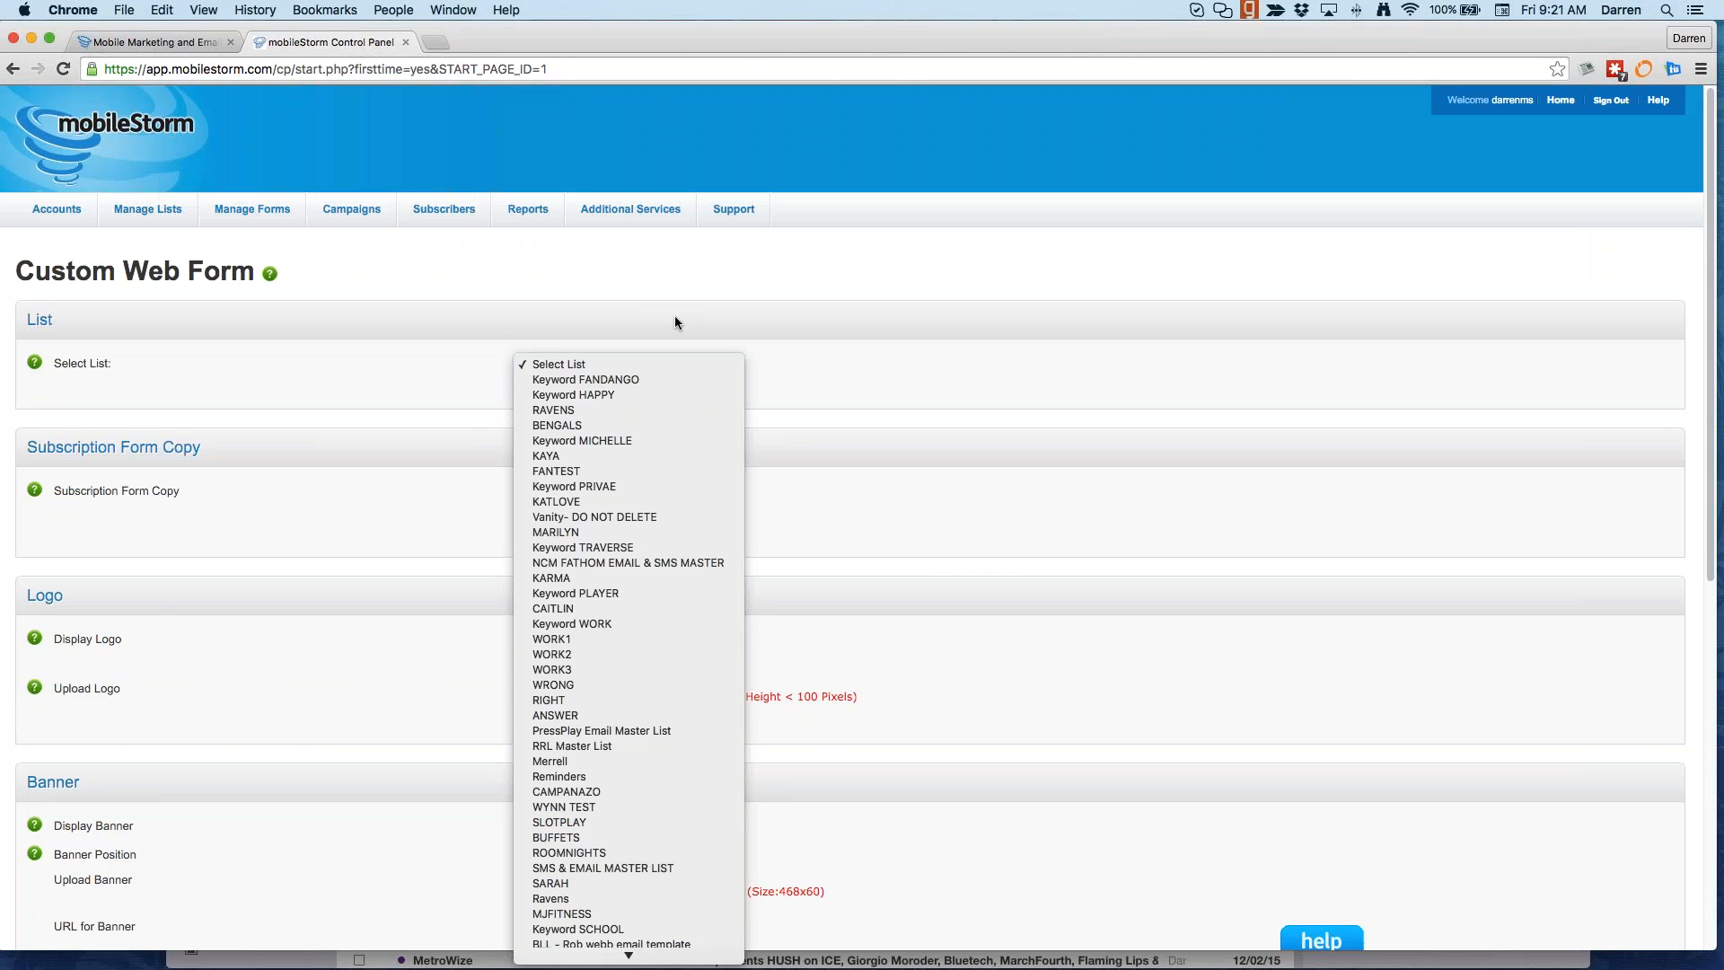
pyautogui.scroll(-5, 668, 730)
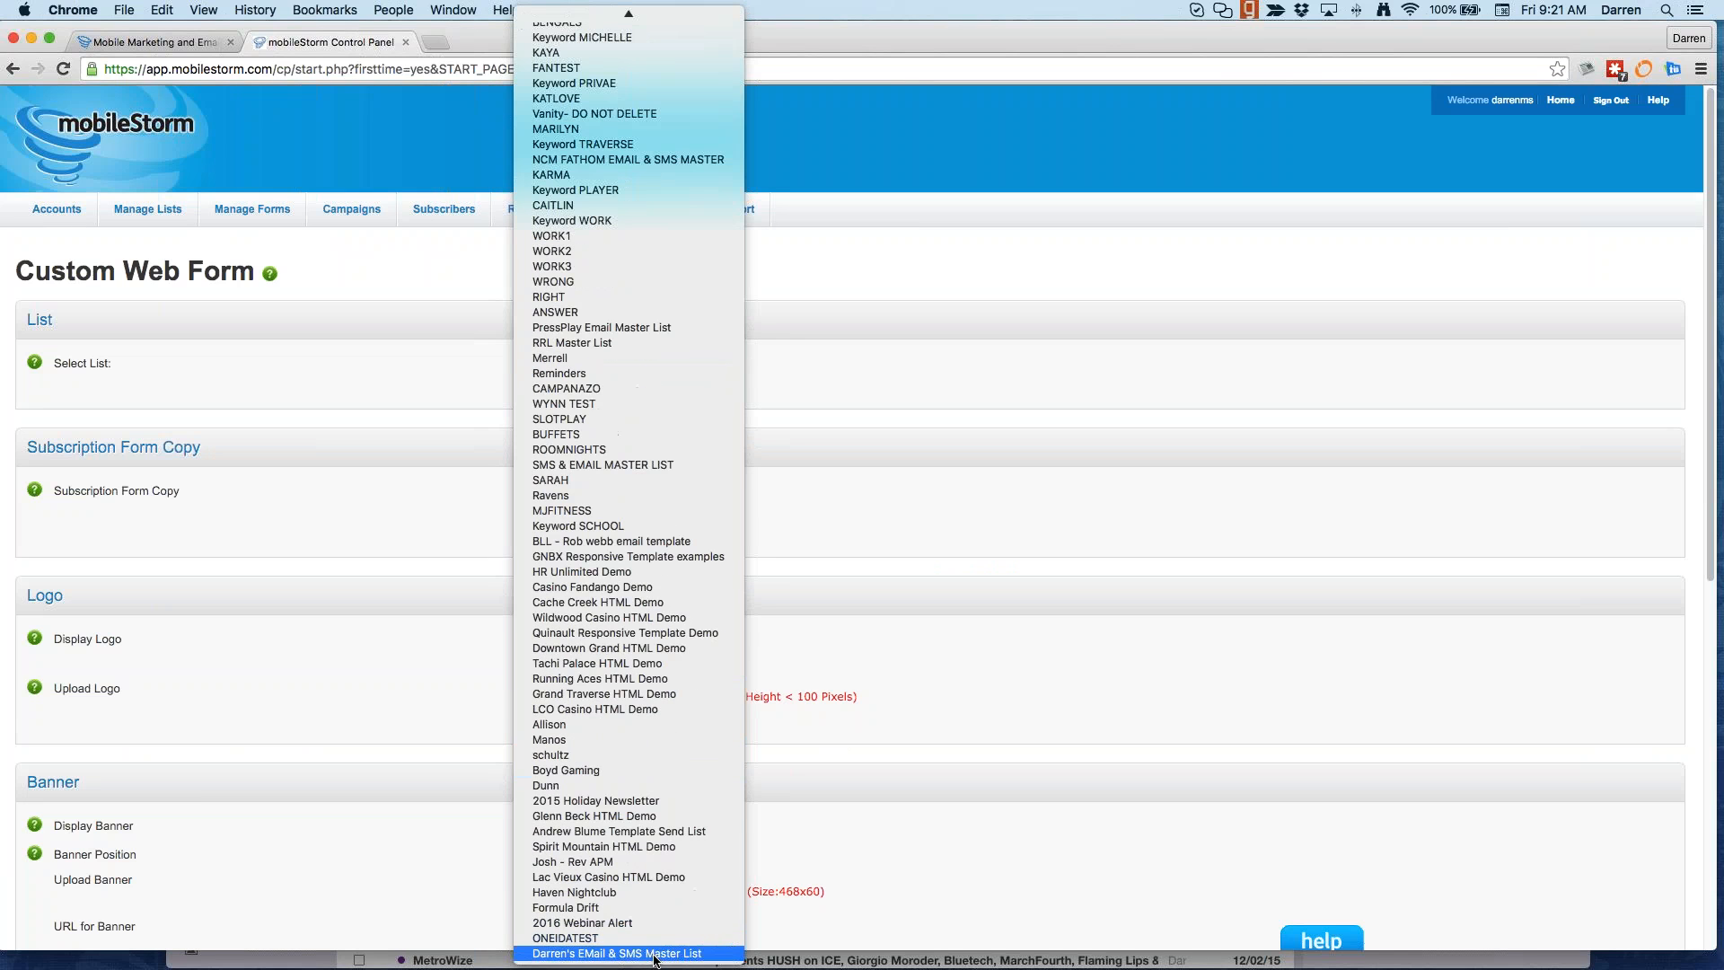
pyautogui.click(628, 953)
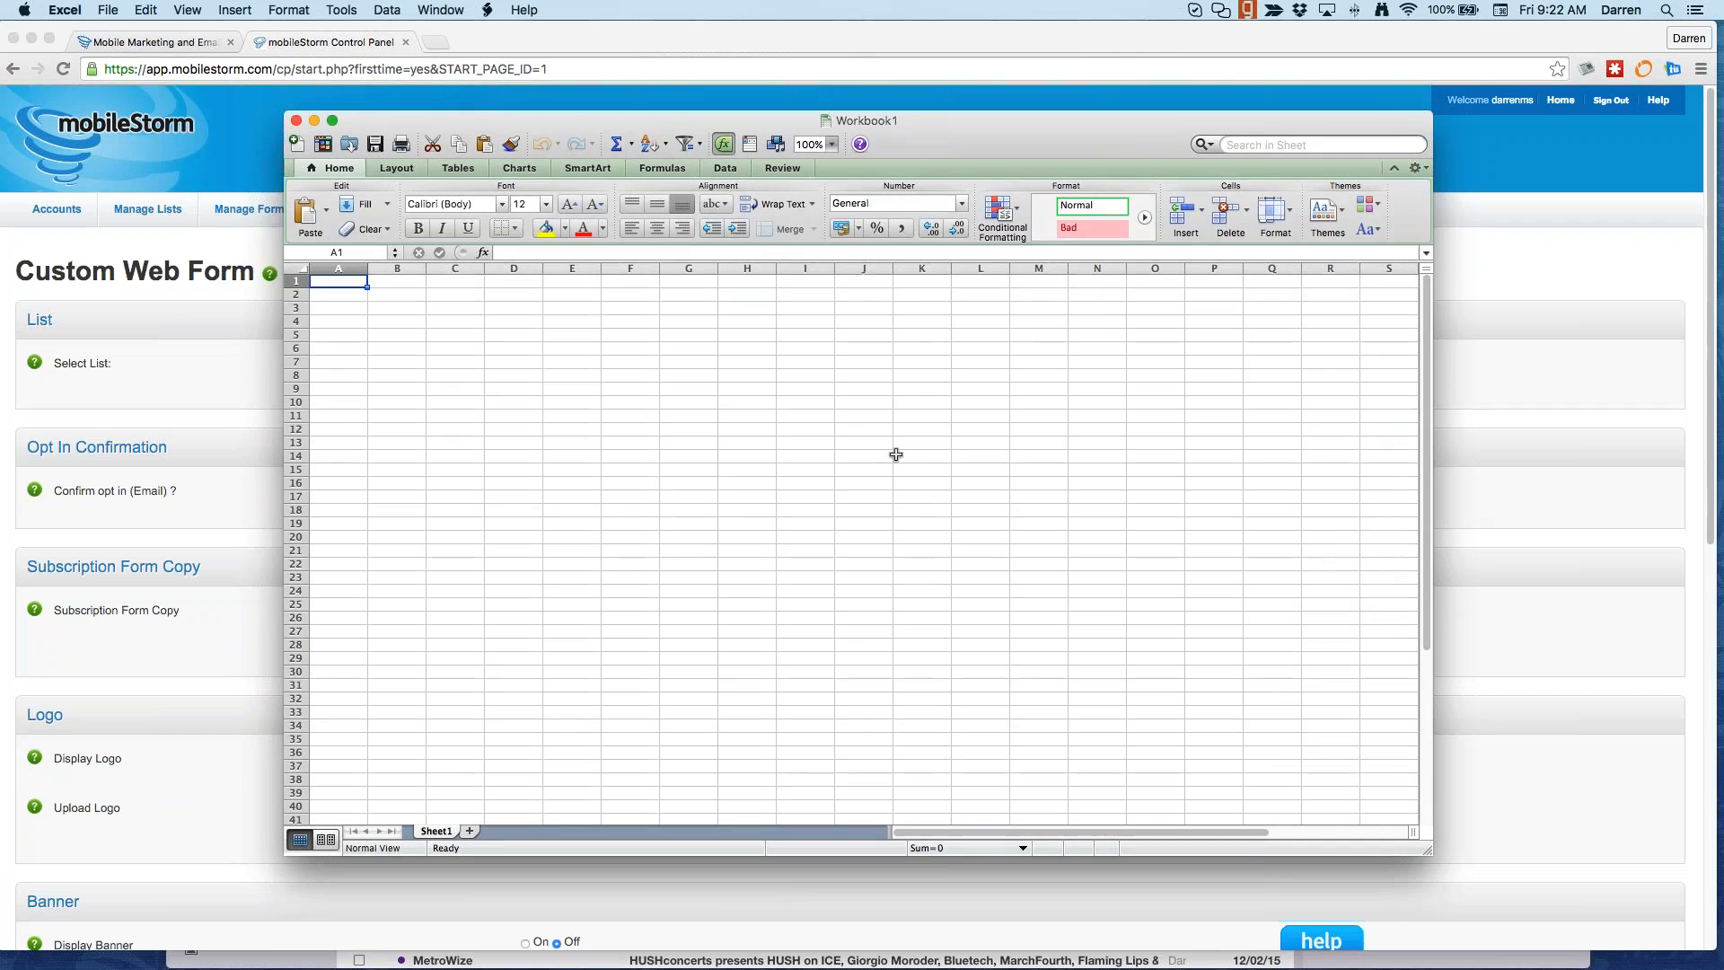
# Step: Zoom to 150% and enter headers First name, Last name, Email, Cell, Flavors in A1:E1
pyautogui.write('N')
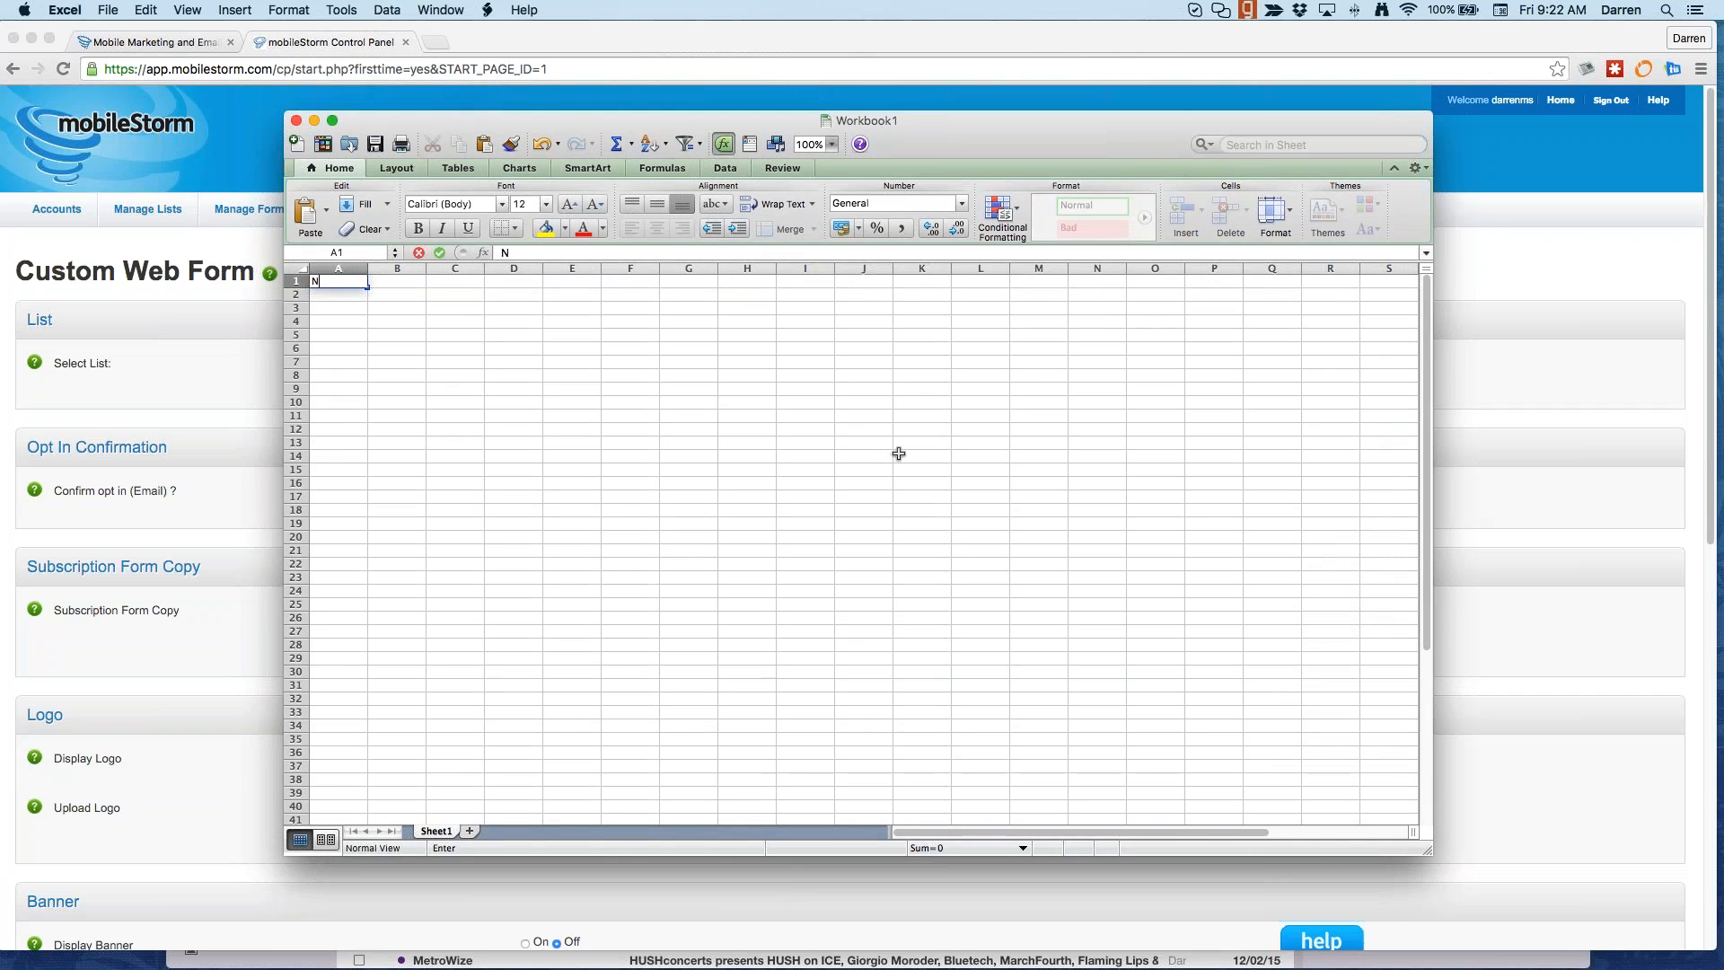
pyautogui.write('ame')
pyautogui.press('BackSpace')
pyautogui.press('BackSpace')
pyautogui.press('BackSpace')
pyautogui.press('BackSpace')
pyautogui.write('First n')
pyautogui.click(833, 144)
pyautogui.click(826, 179)
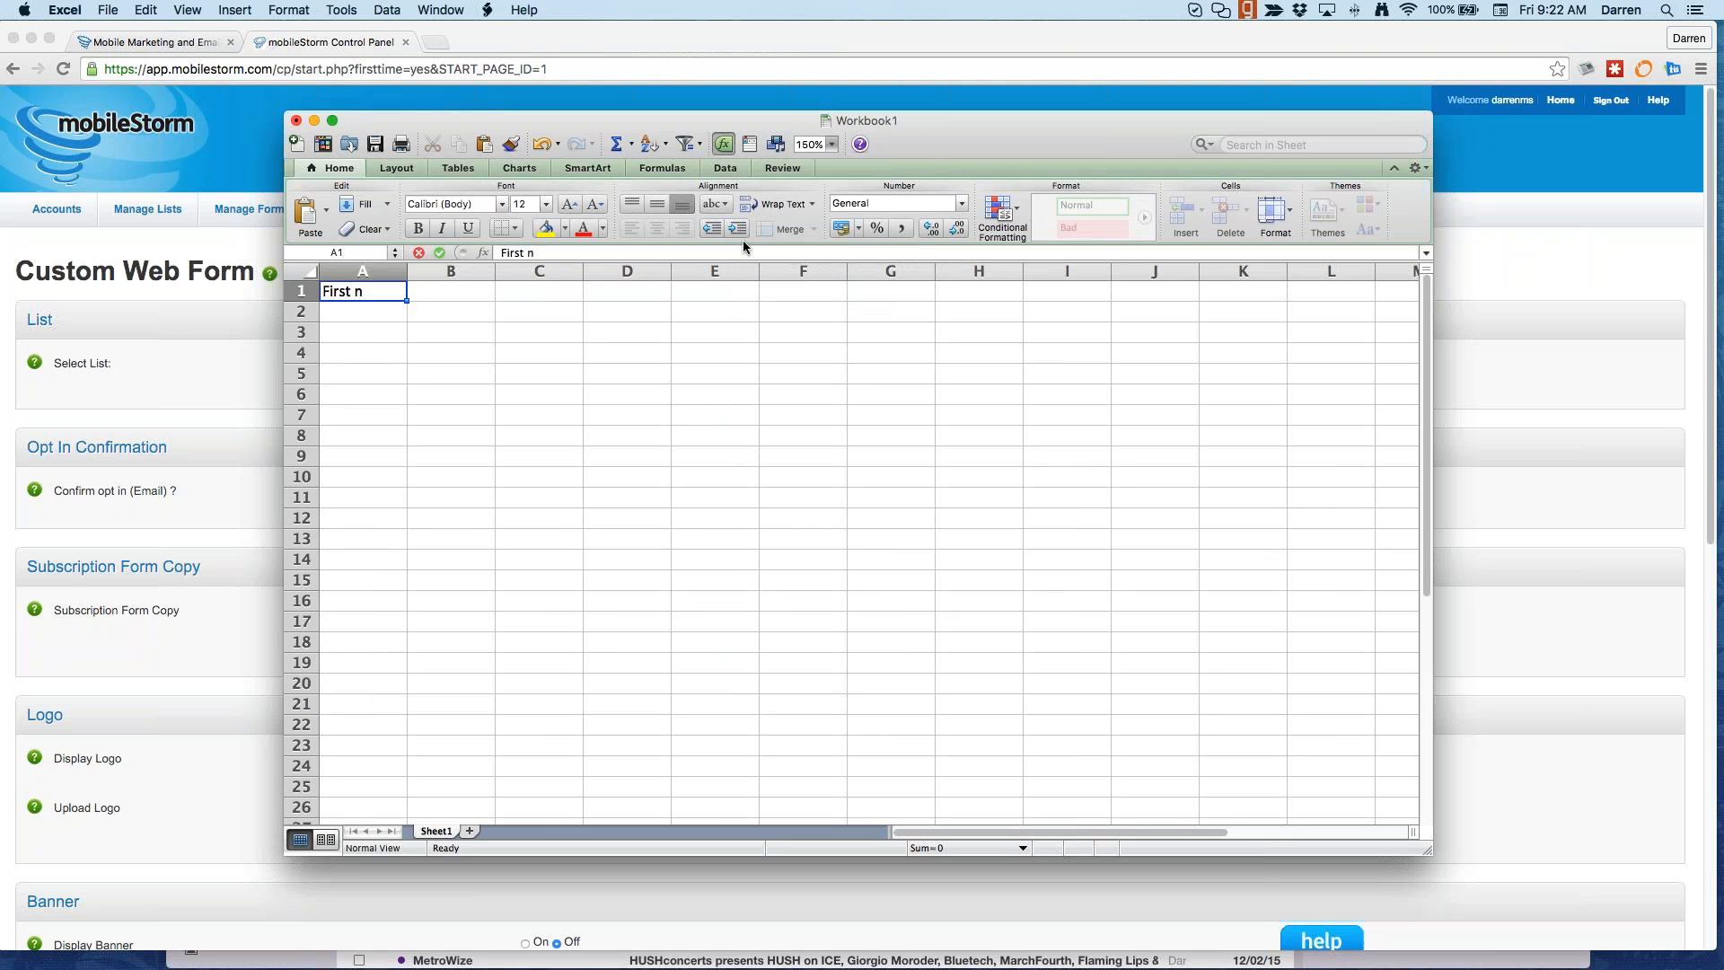
pyautogui.doubleClick(388, 291)
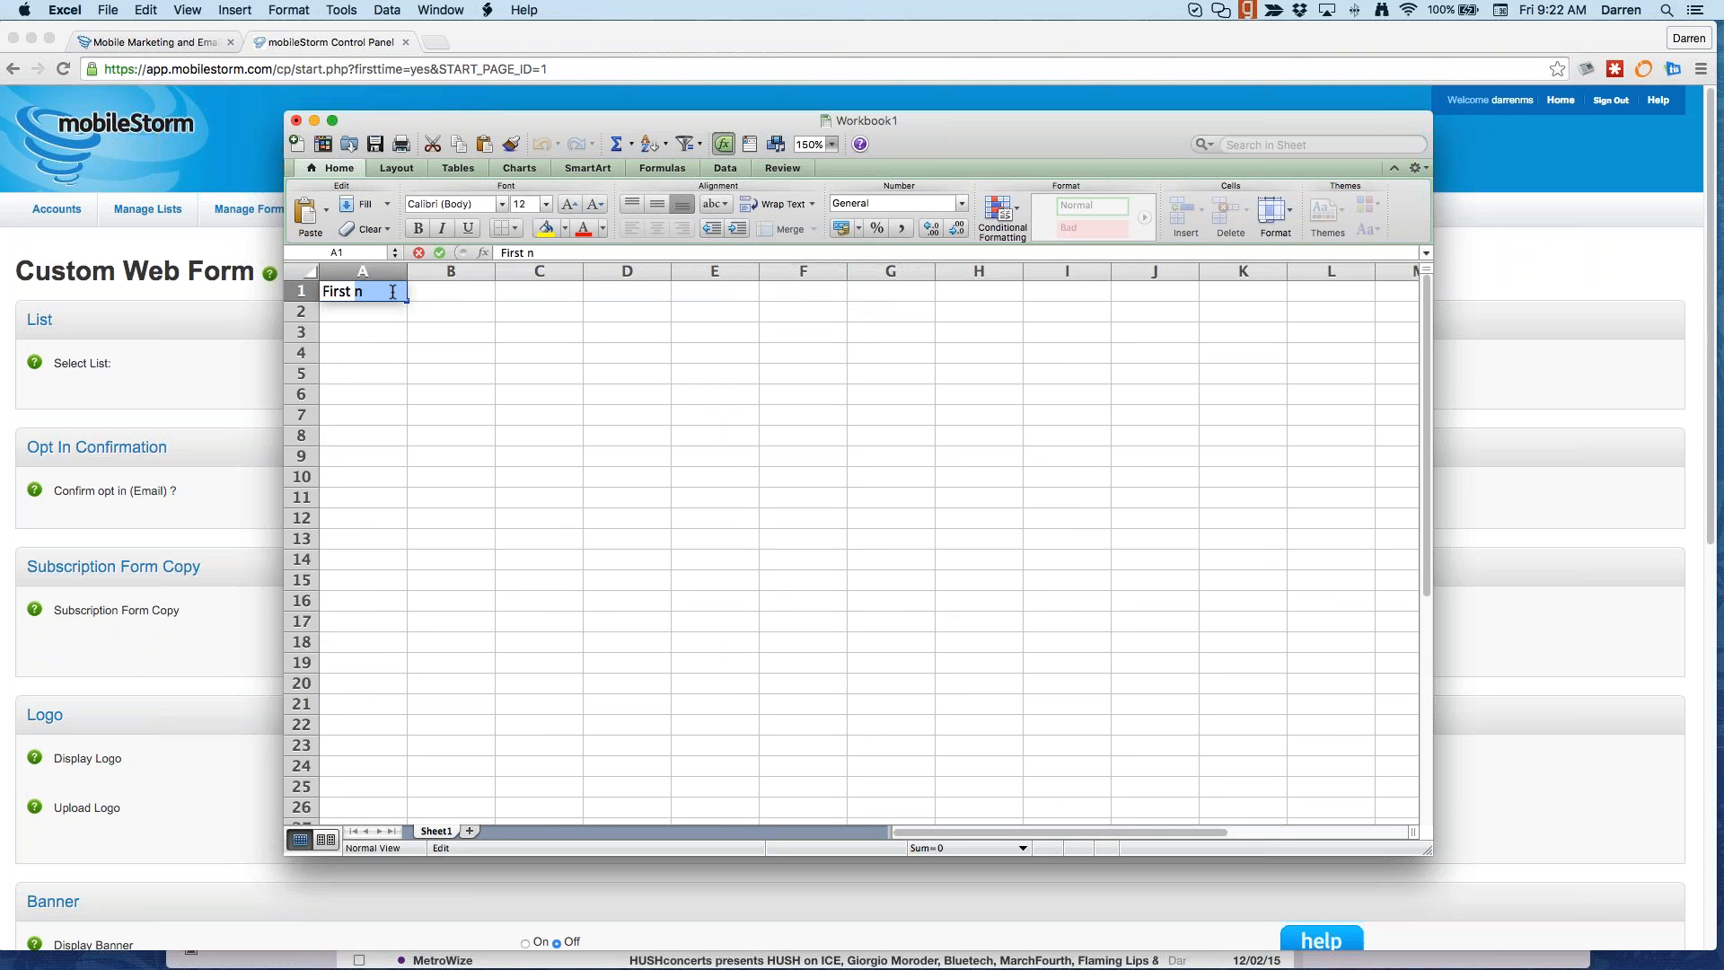
pyautogui.write('ame')
pyautogui.press('Tab')
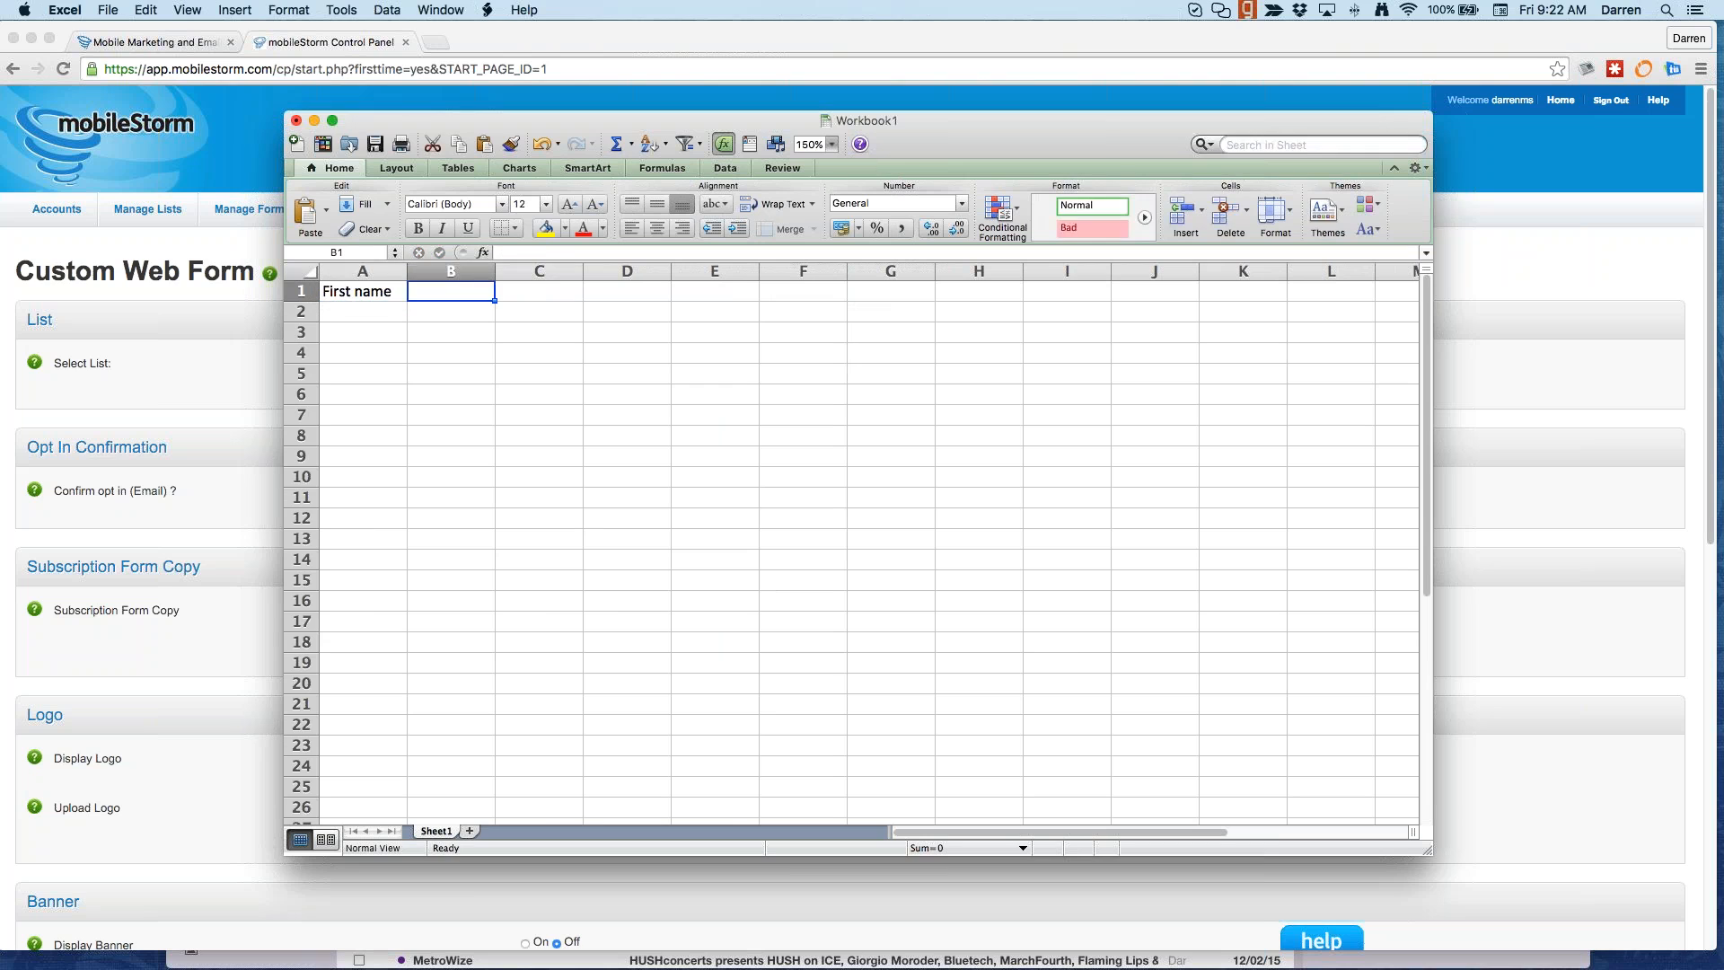
pyautogui.write('Laste')
pyautogui.press('BackSpace')
pyautogui.write('n')
pyautogui.press('BackSpace')
pyautogui.press('BackSpace')
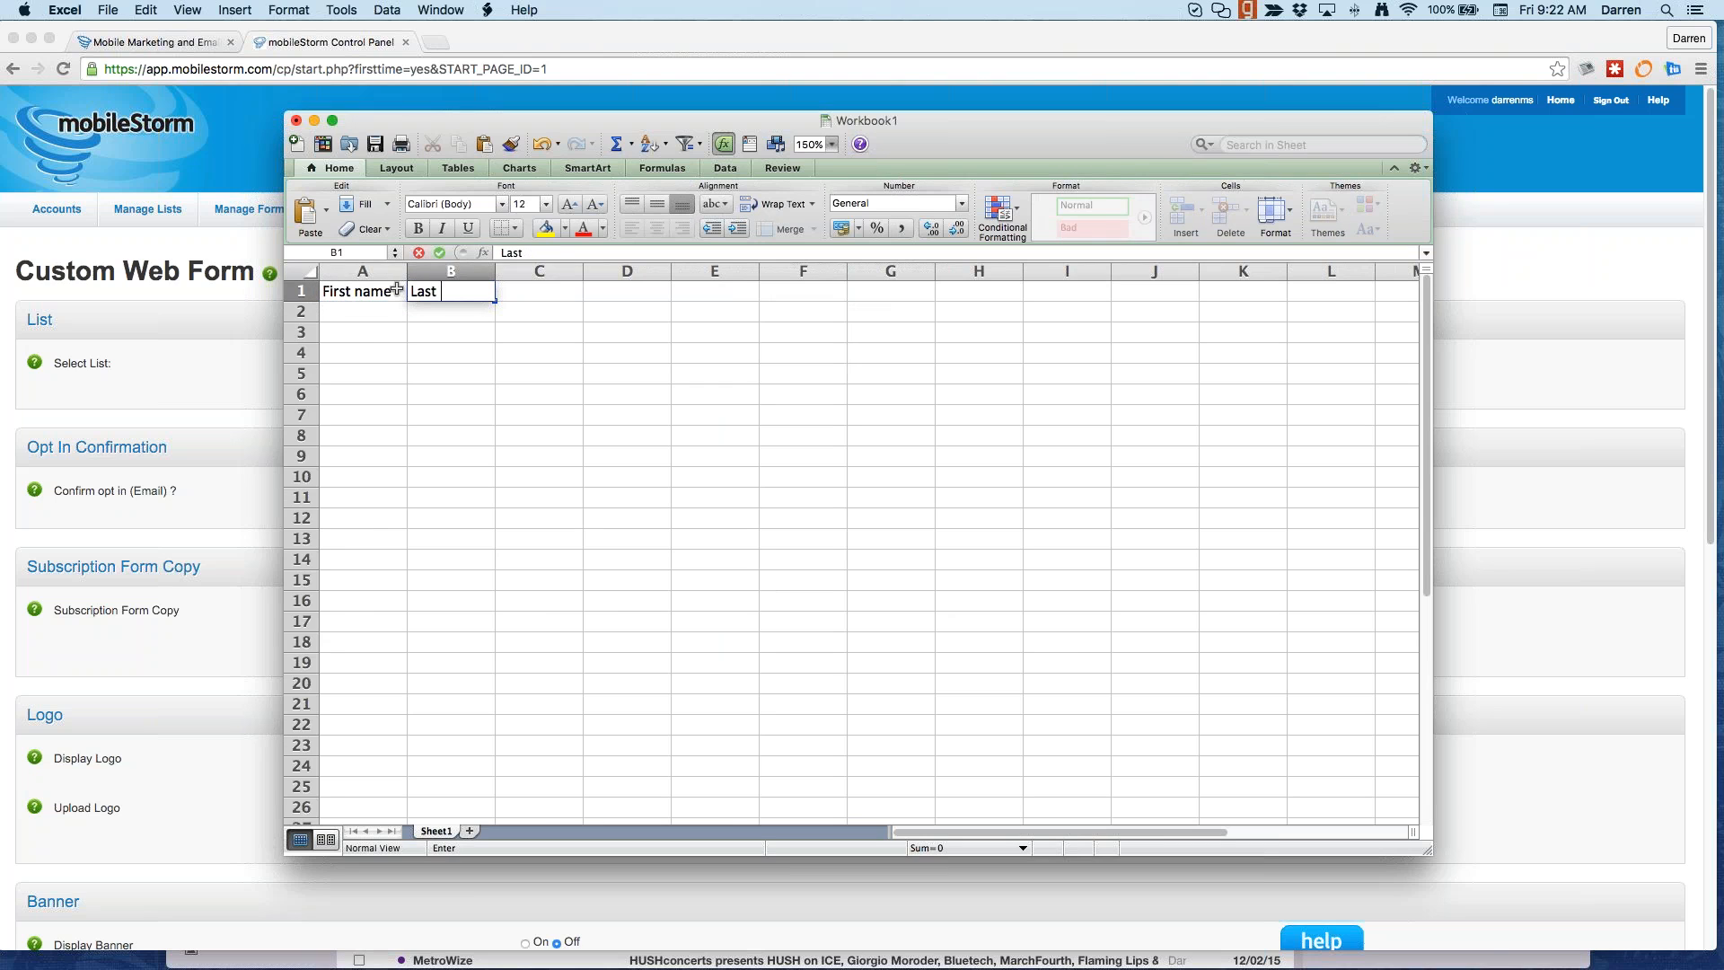
pyautogui.write('name')
pyautogui.press('Tab')
pyautogui.write('Email')
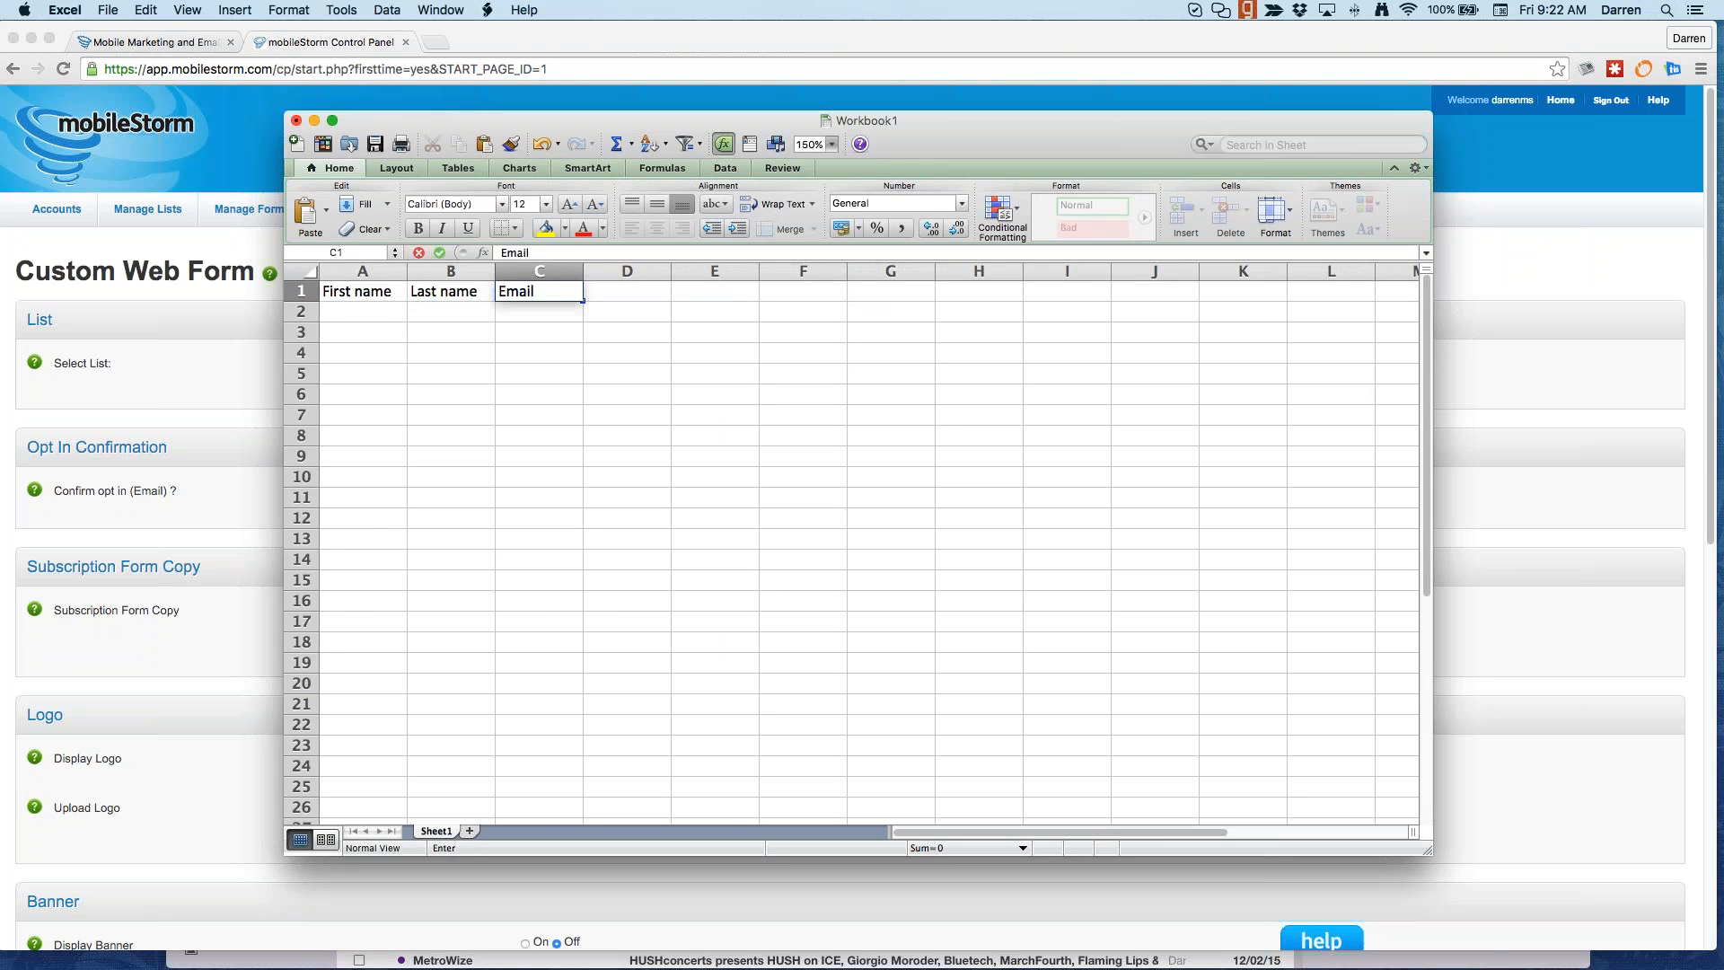
pyautogui.press('Tab')
pyautogui.write('Cell')
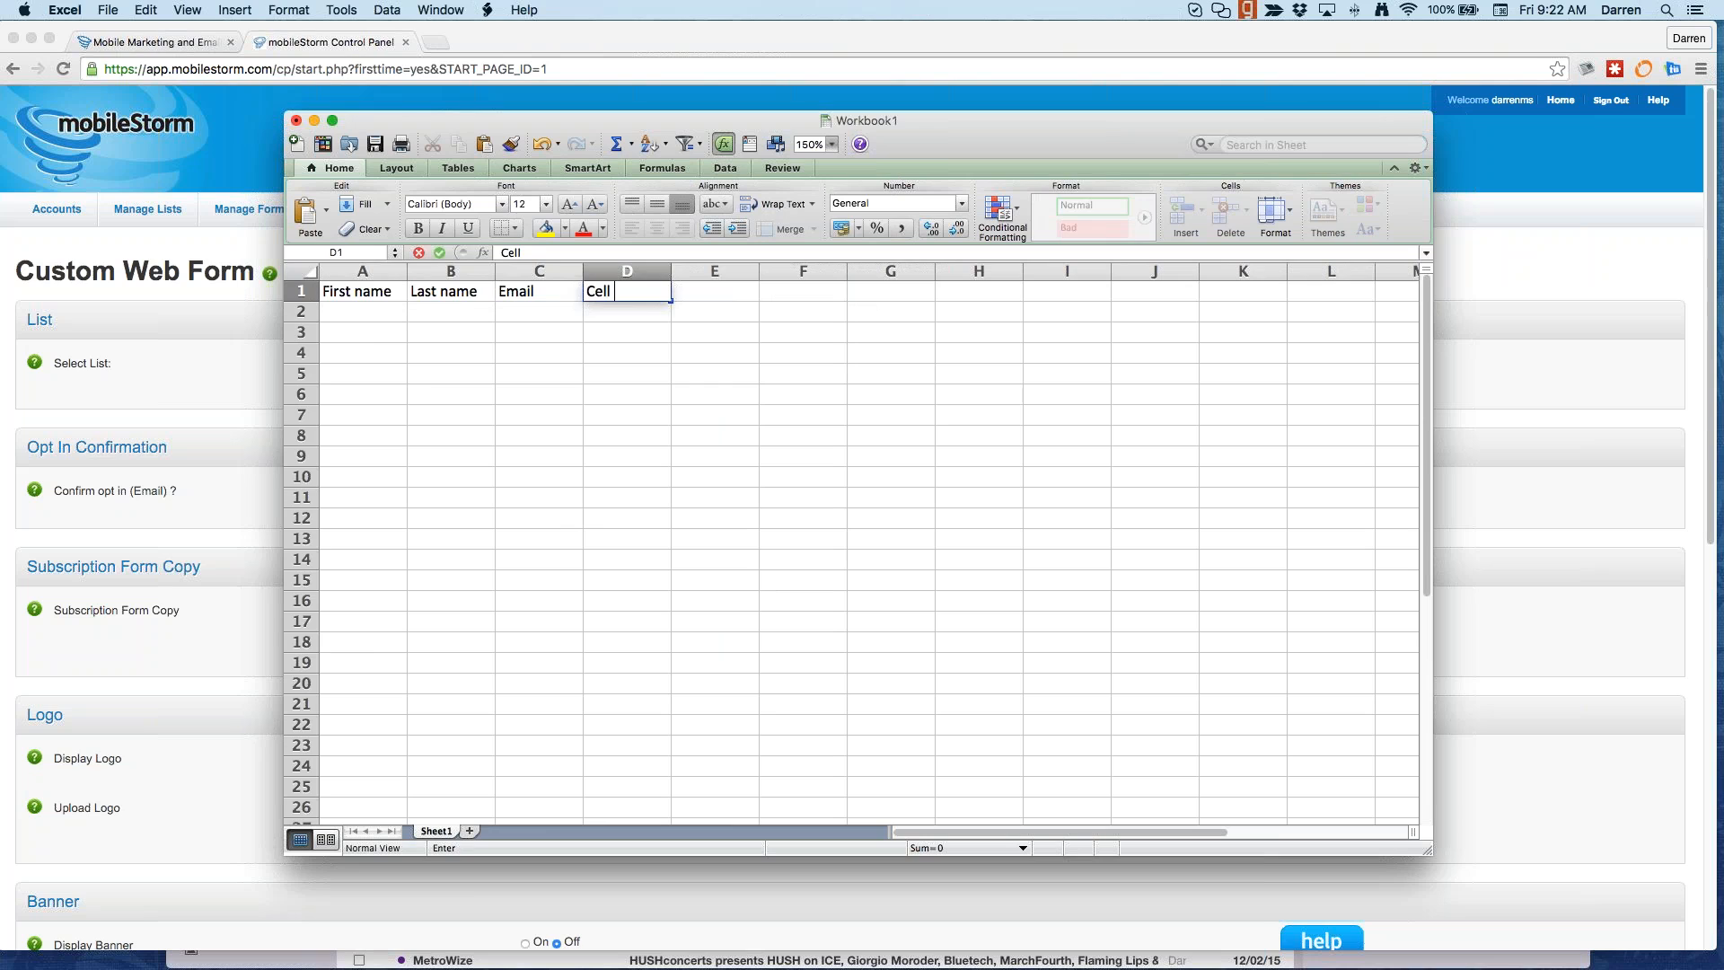
pyautogui.press('Tab')
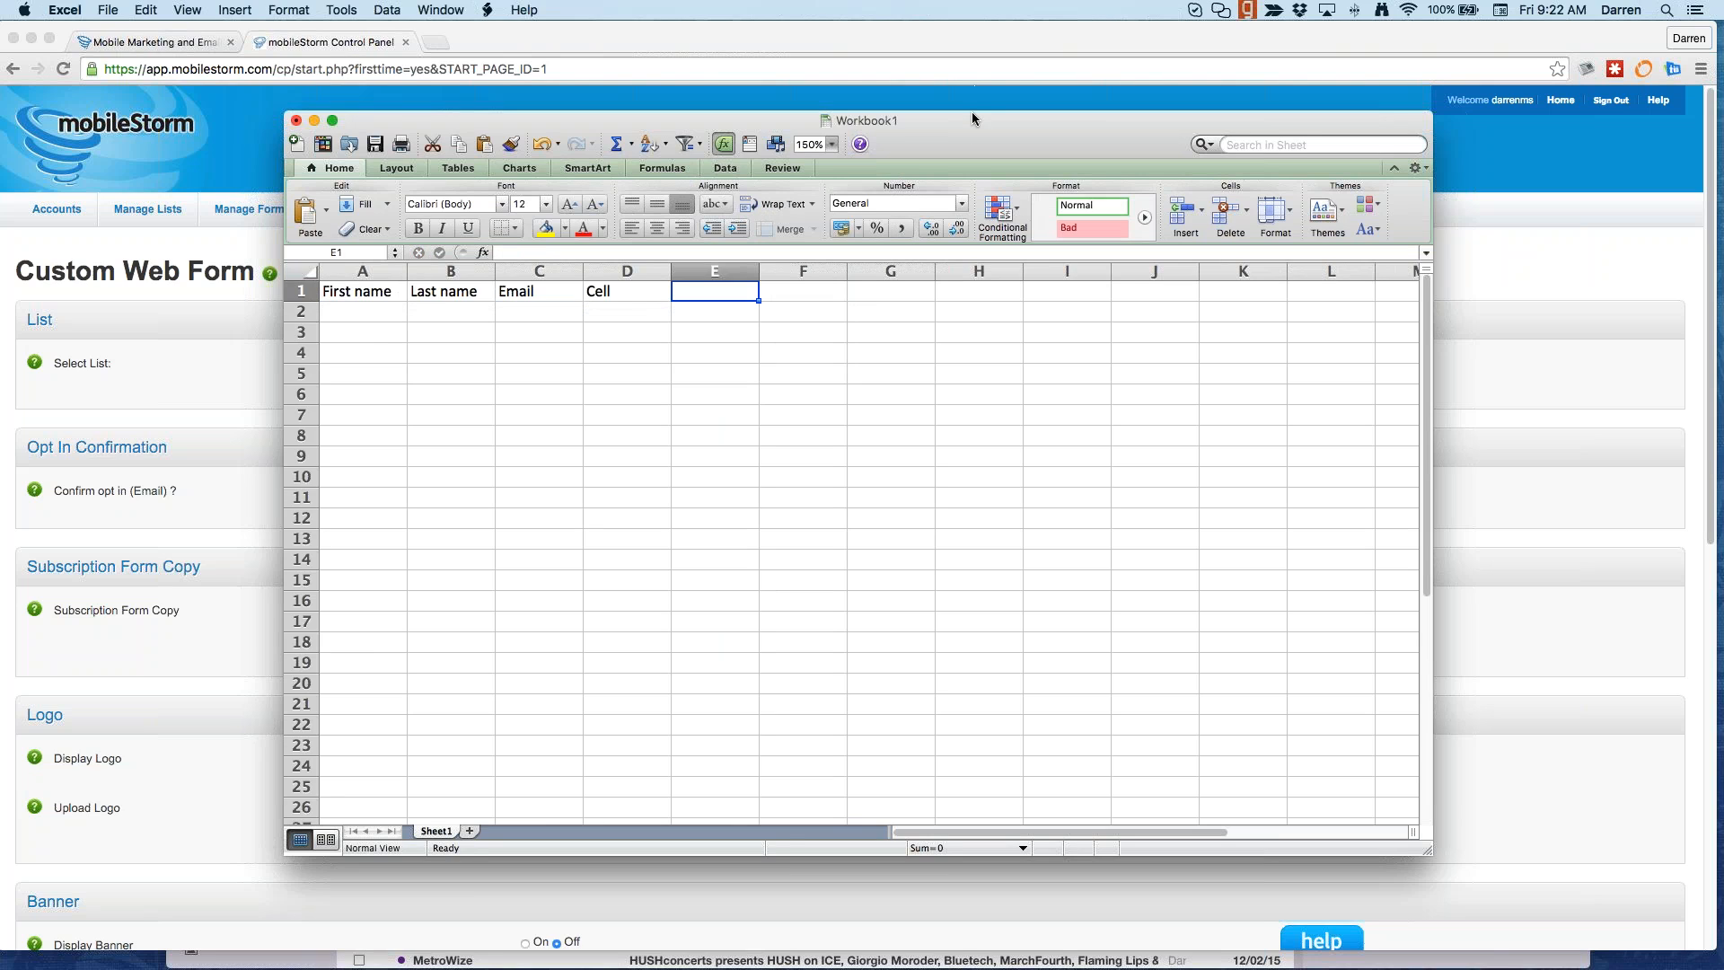
pyautogui.write('Flavos')
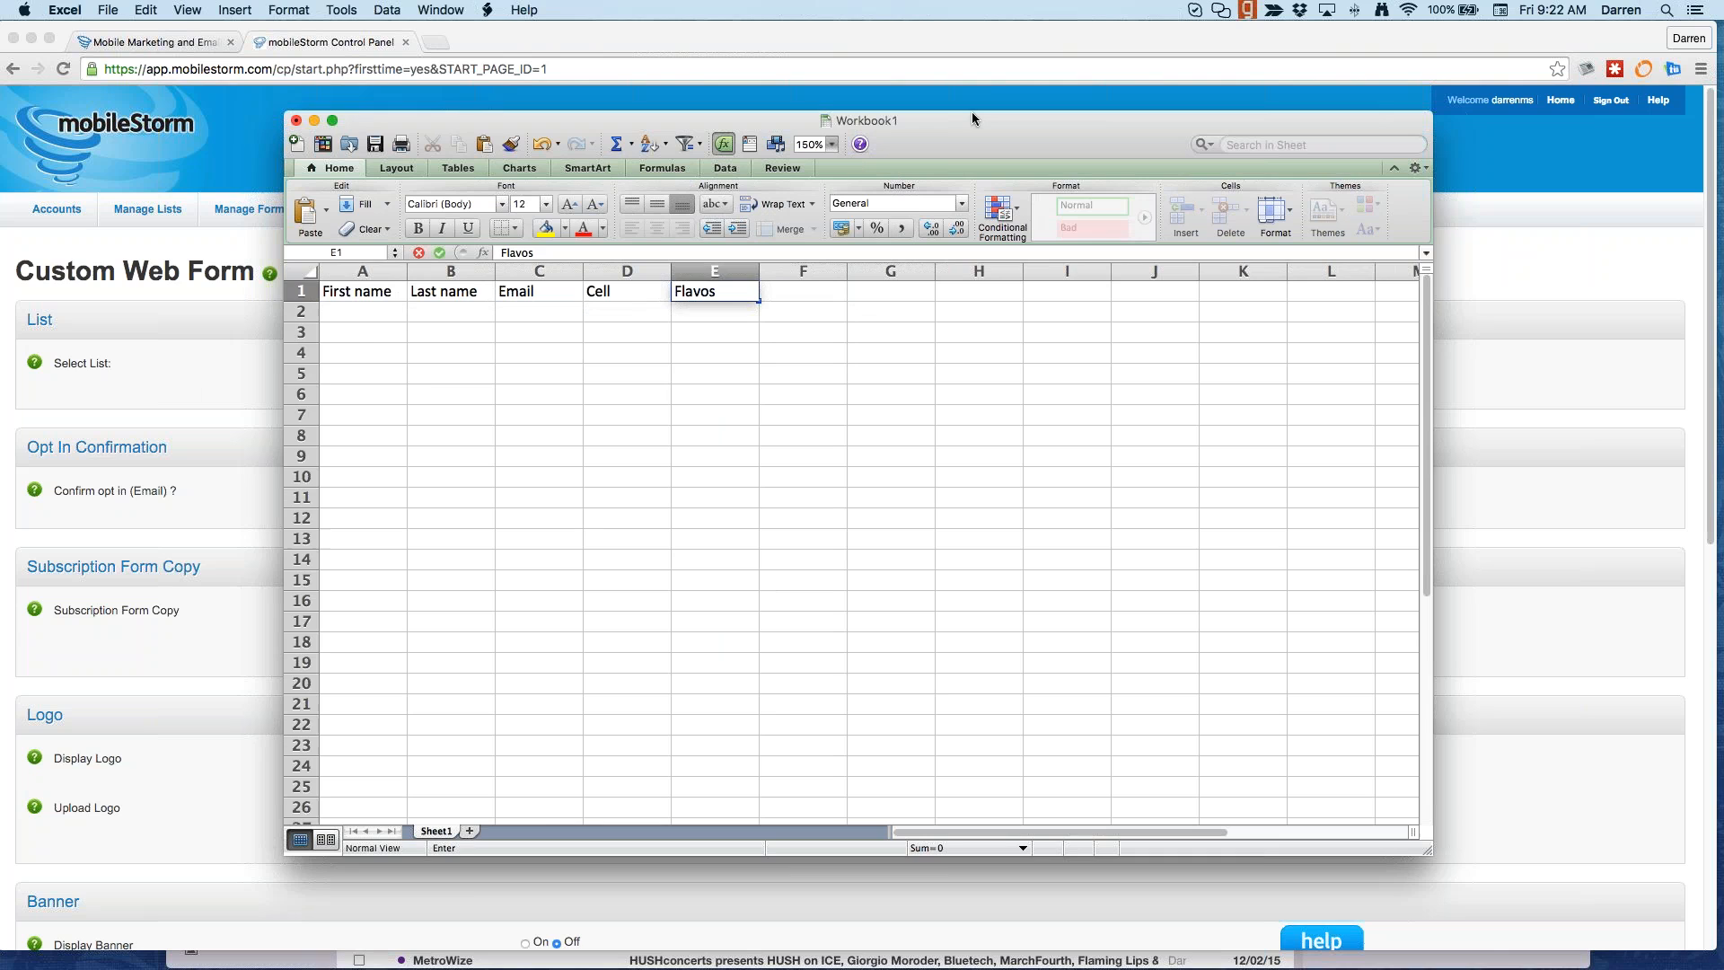
pyautogui.press('BackSpace')
pyautogui.write('rs')
pyautogui.press('Return')
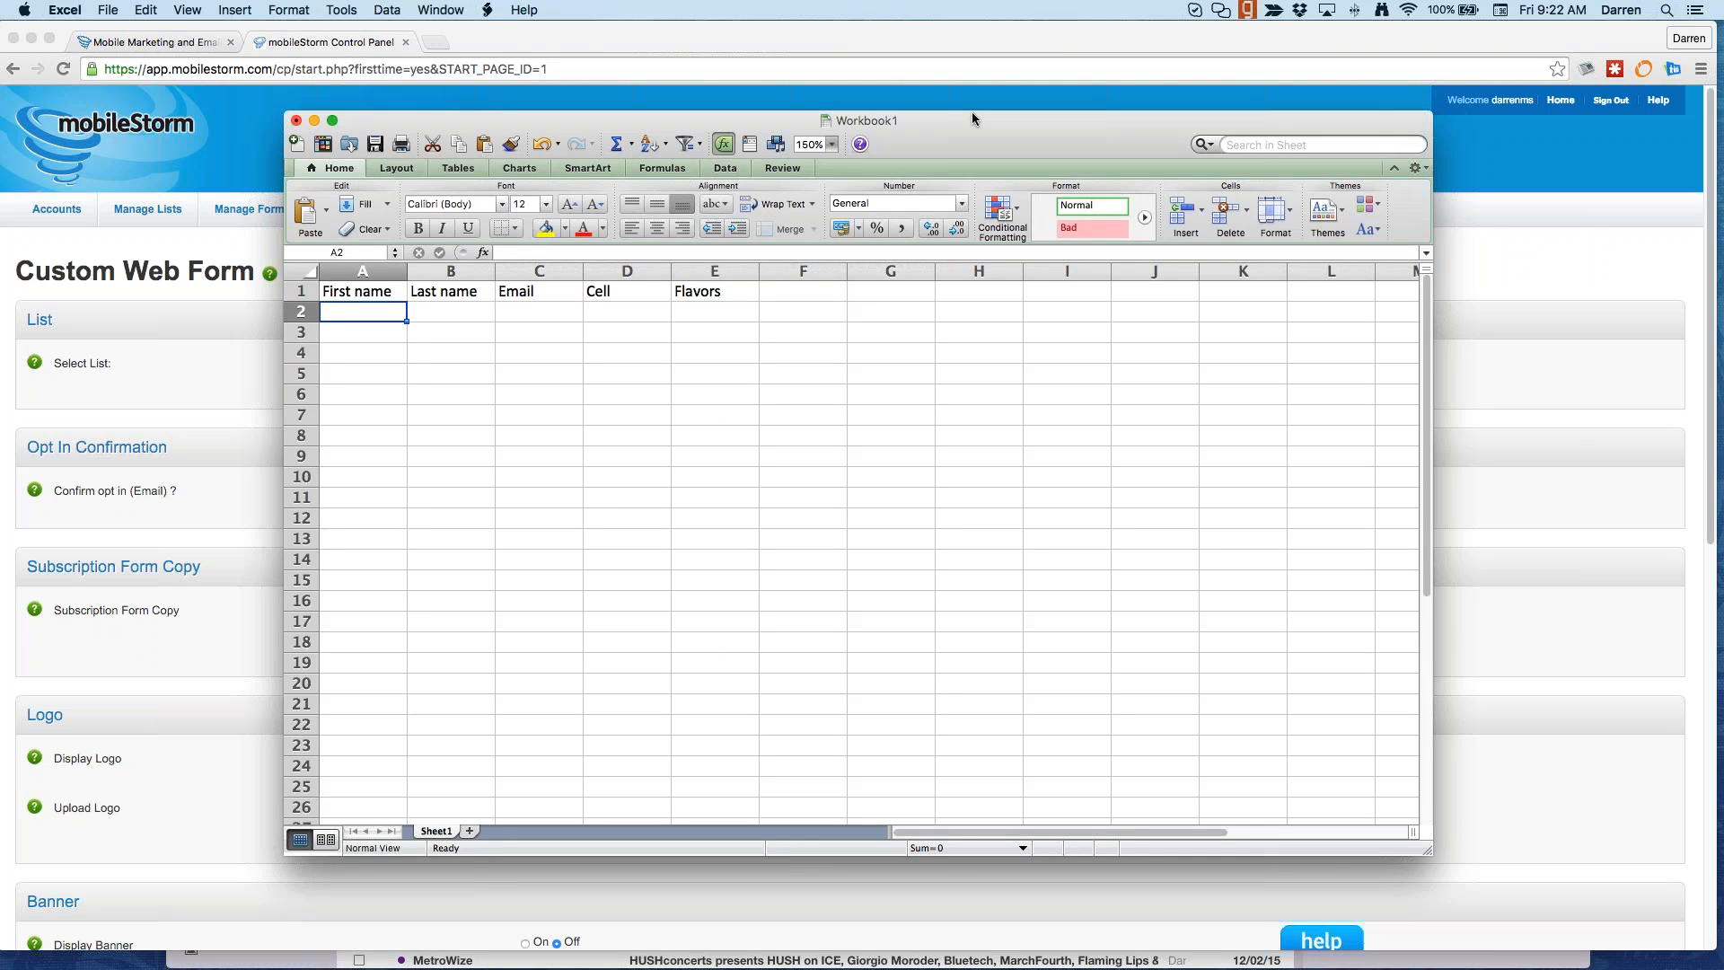
# Step: Fill row 2 with a test contact's first name, last name, e-mail address and cell number
pyautogui.press('Tab')
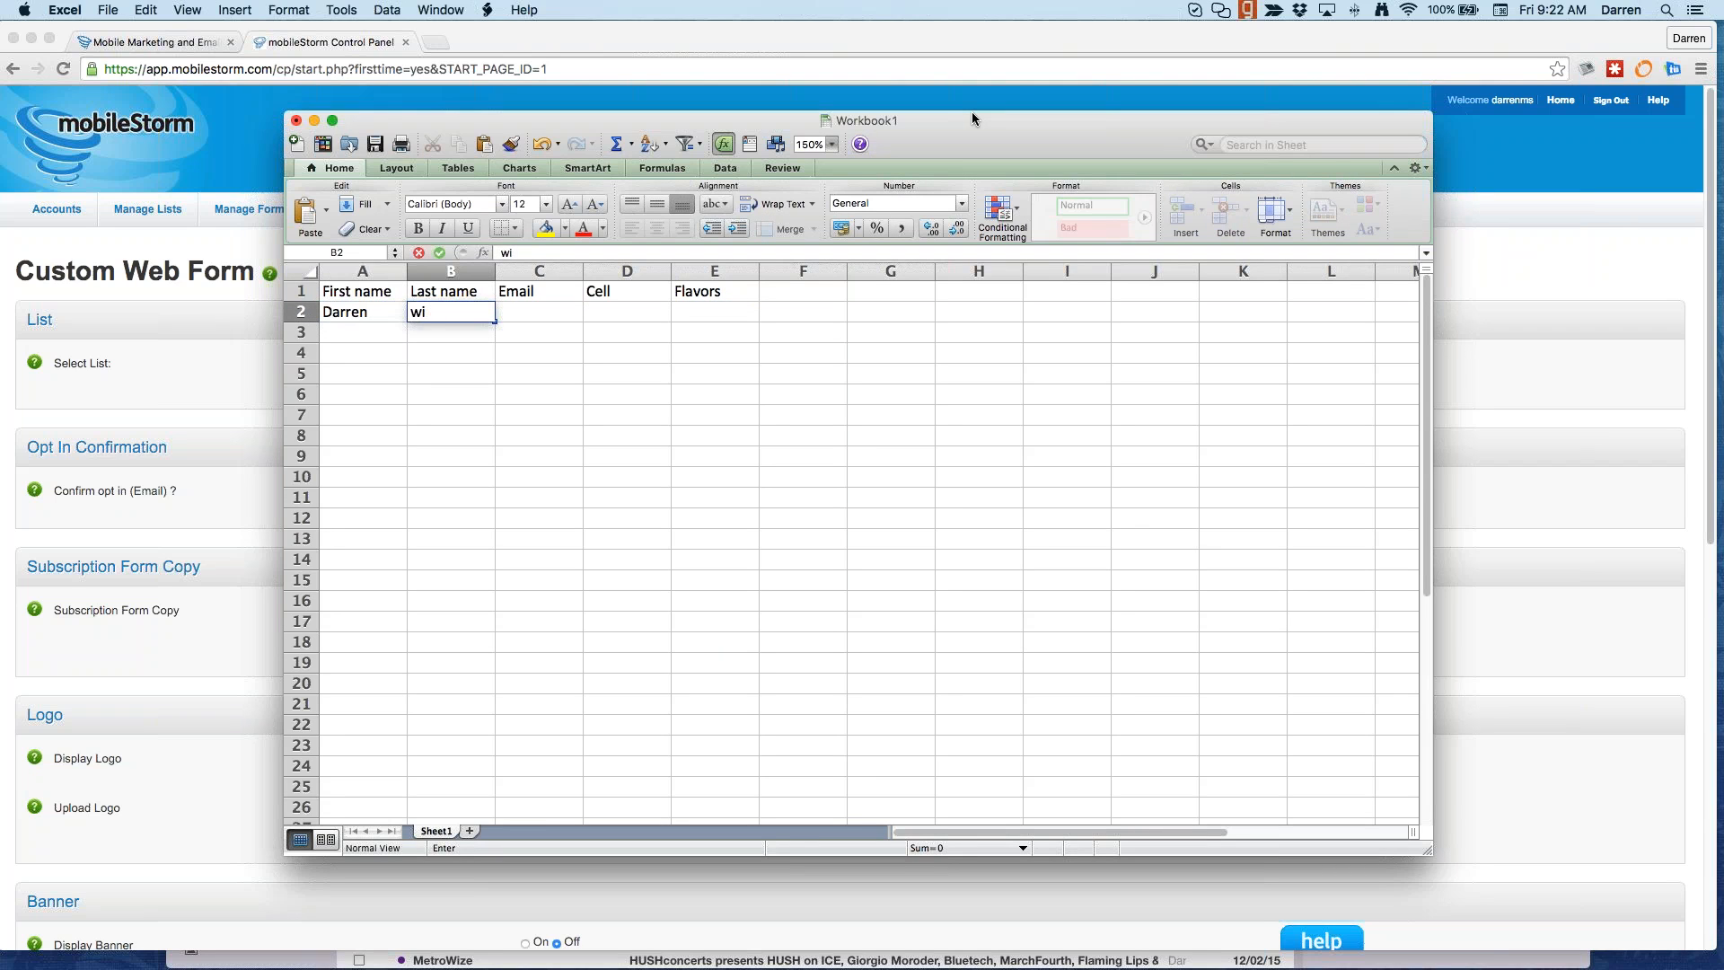
pyautogui.press('Tab')
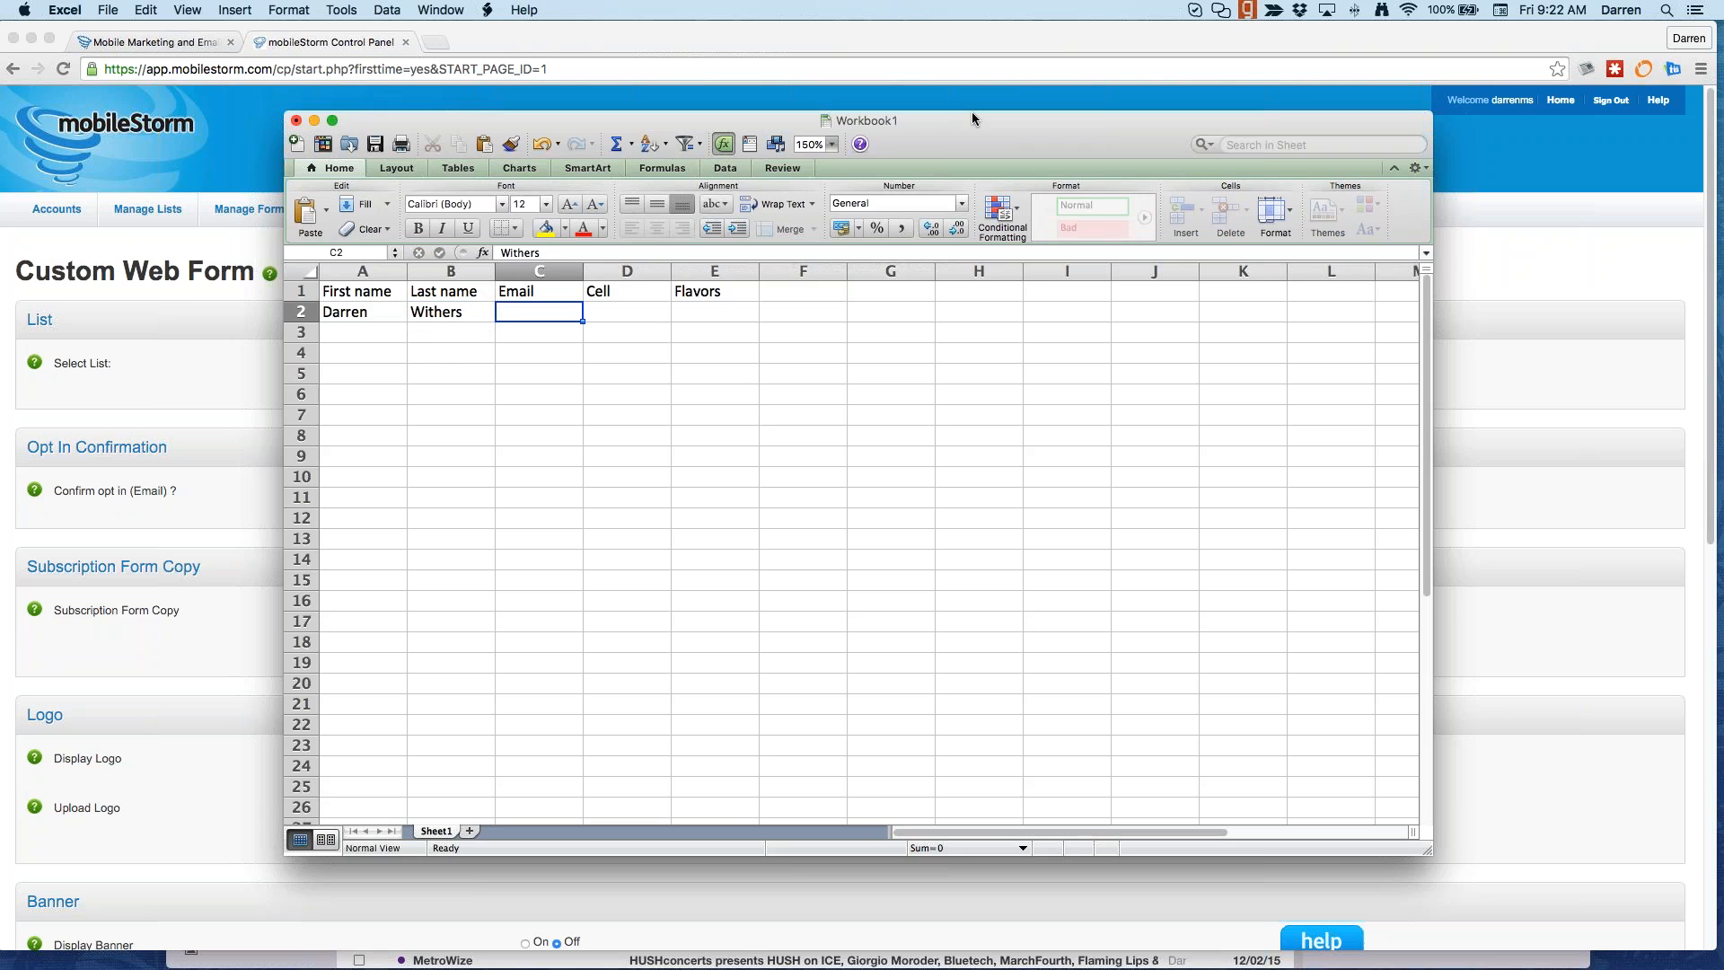
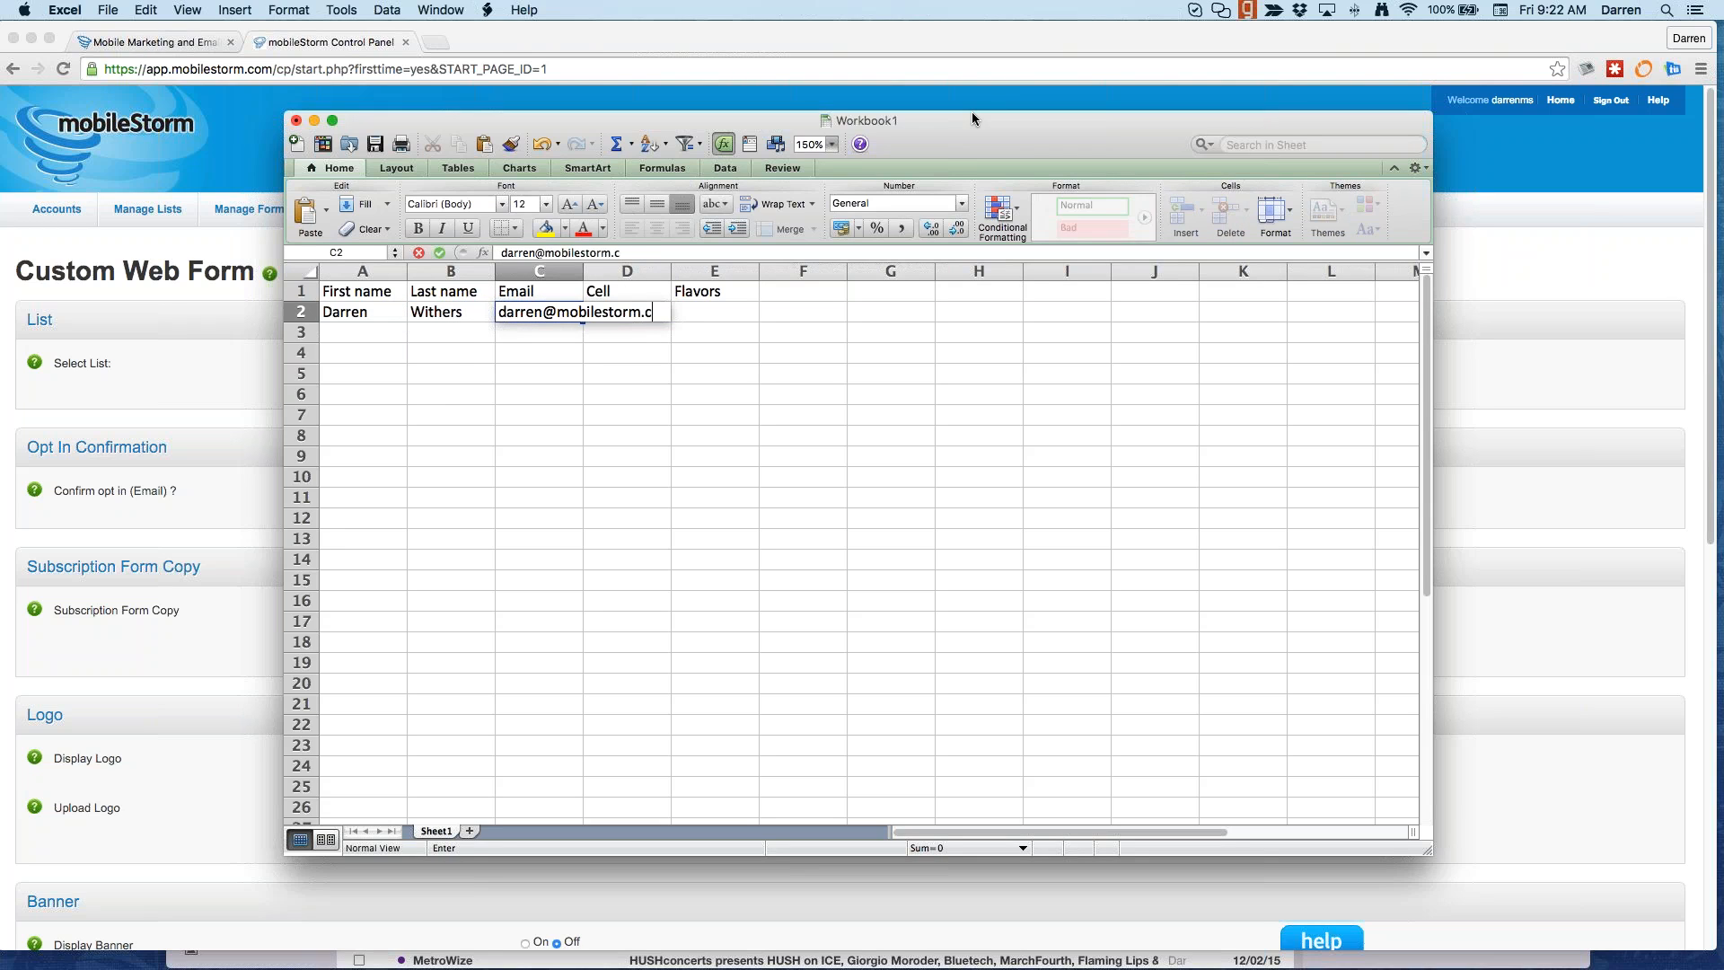
pyautogui.press('Tab')
pyautogui.write('7')
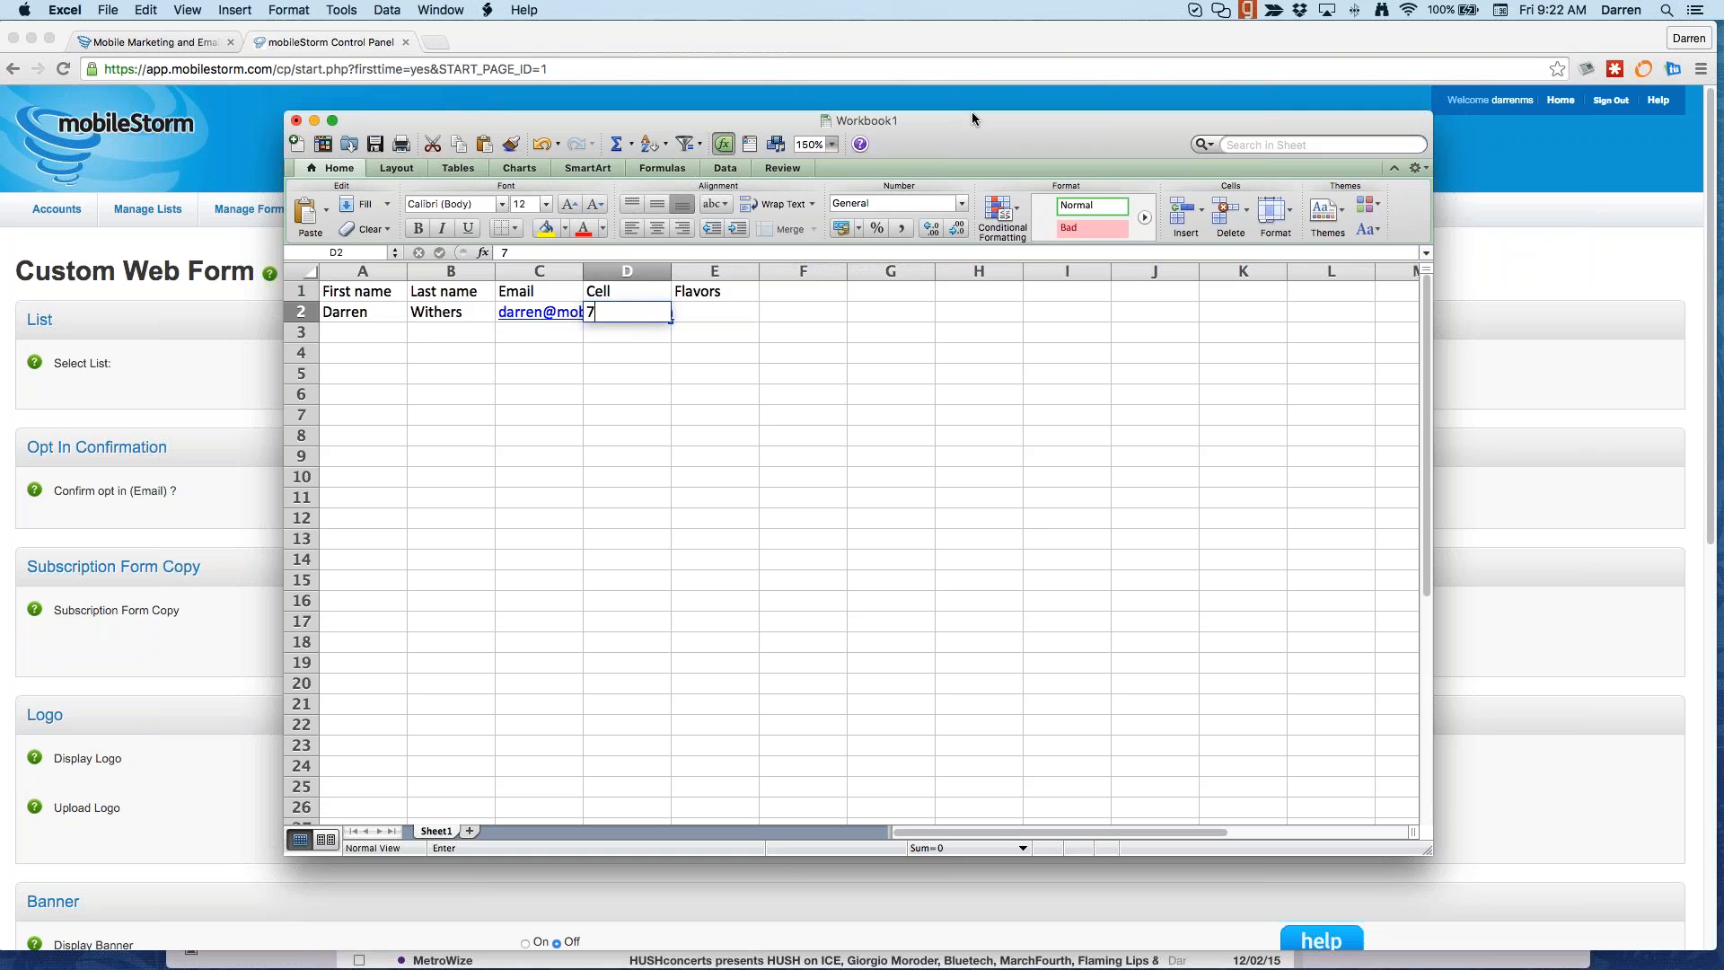
pyautogui.write('025555555')
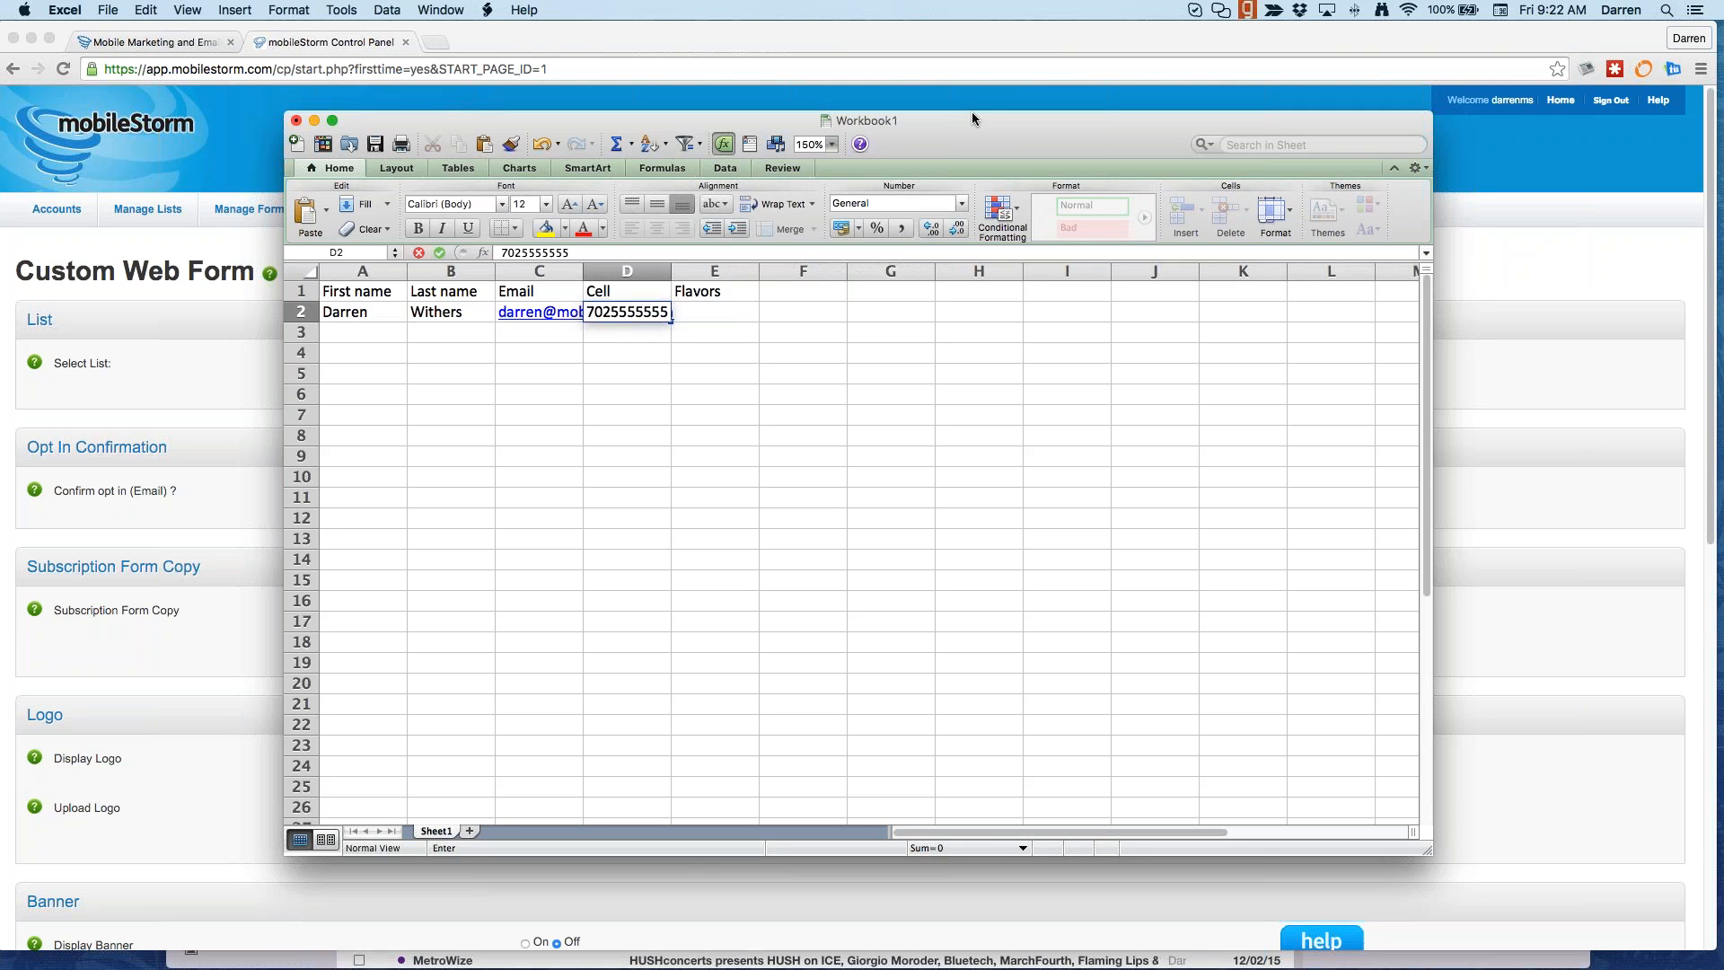
# Step: Enter Vanilla,Strawberry in E2, autofit columns C and E, select A1:E2, and minimize Excel
pyautogui.click(579, 271)
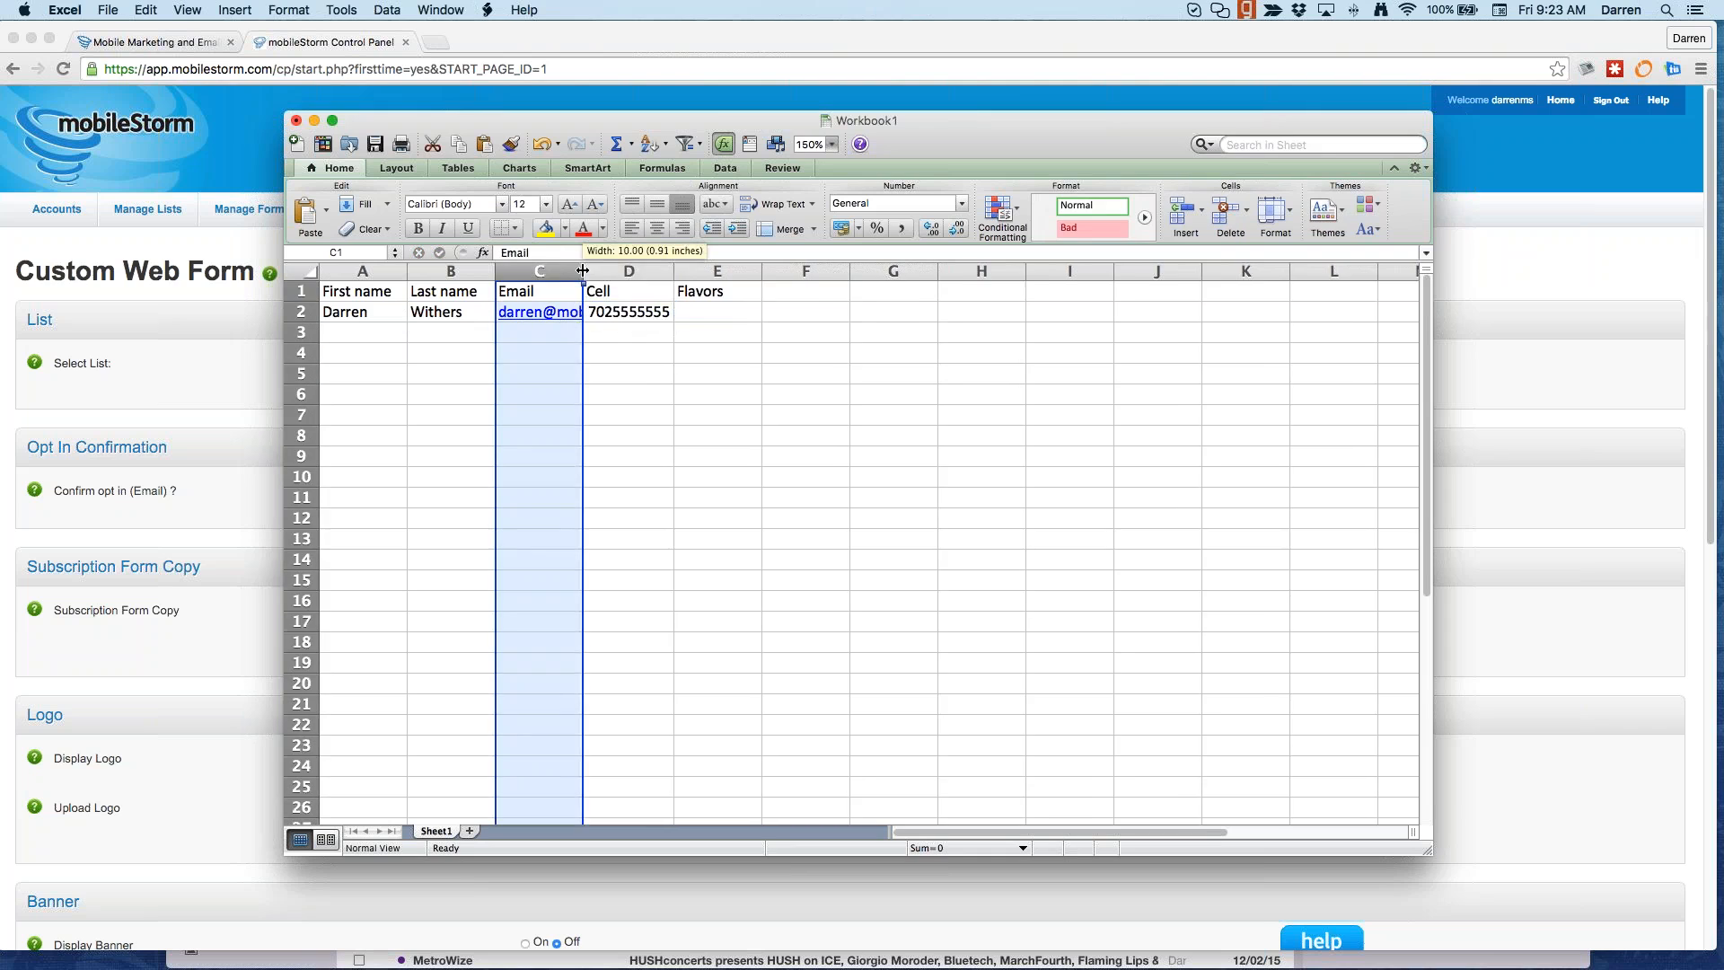
pyautogui.doubleClick(582, 271)
pyautogui.click(819, 314)
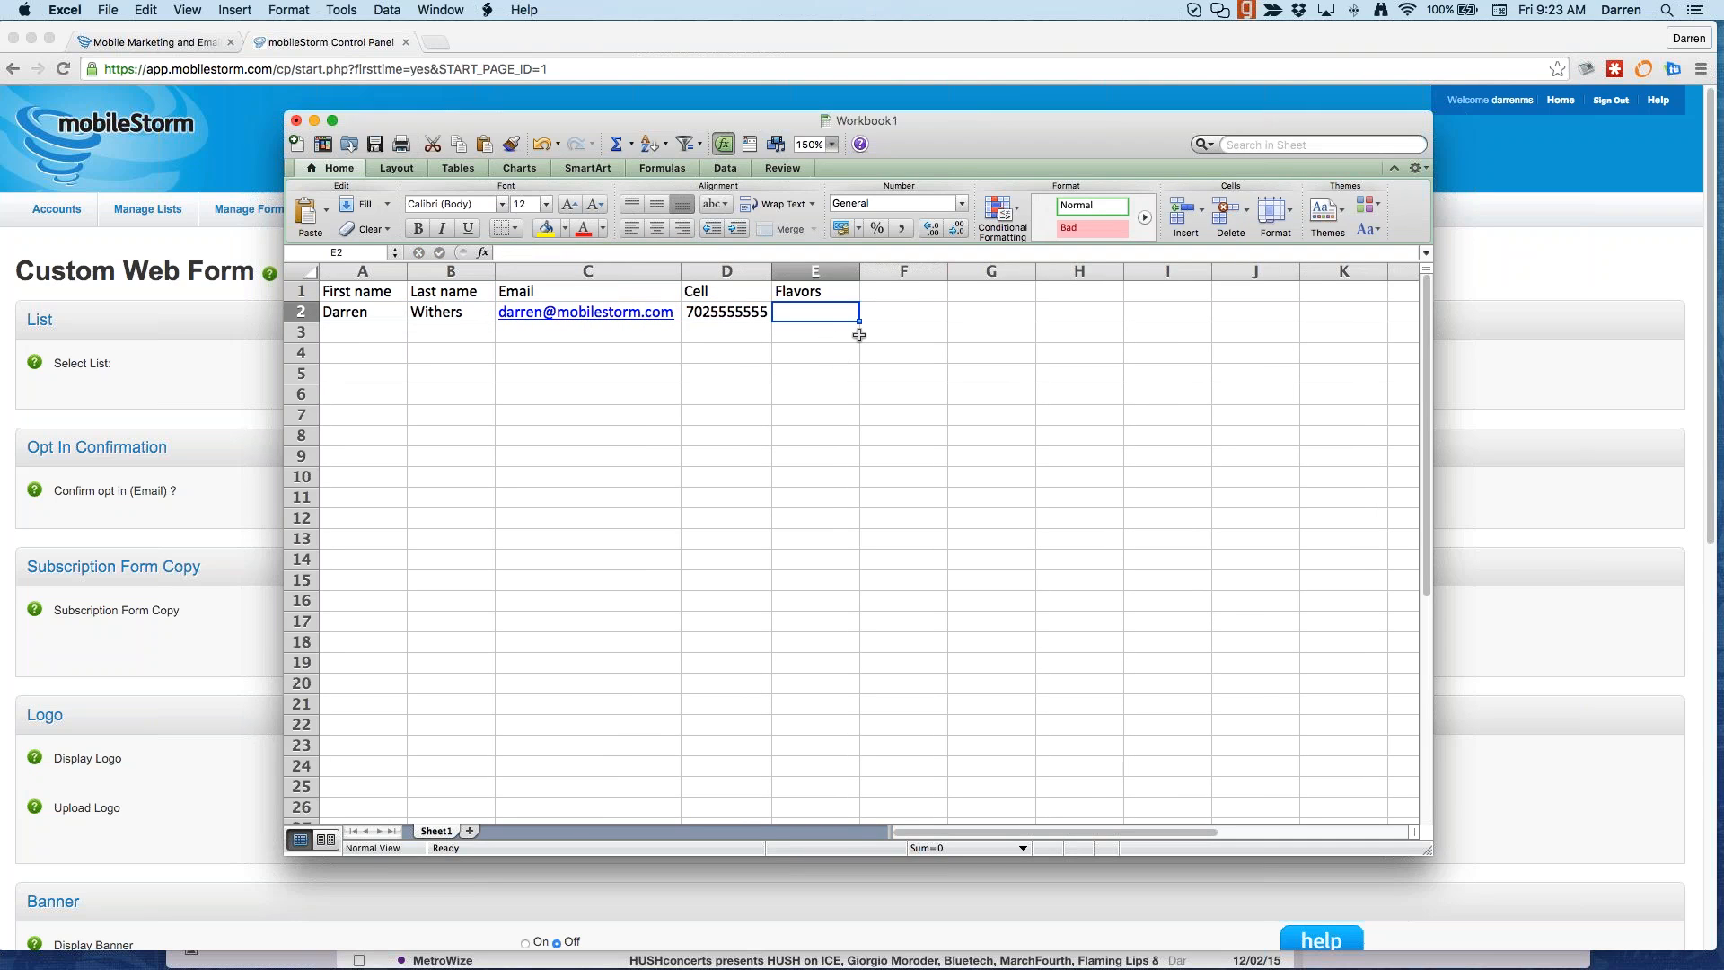
pyautogui.write('Vanil')
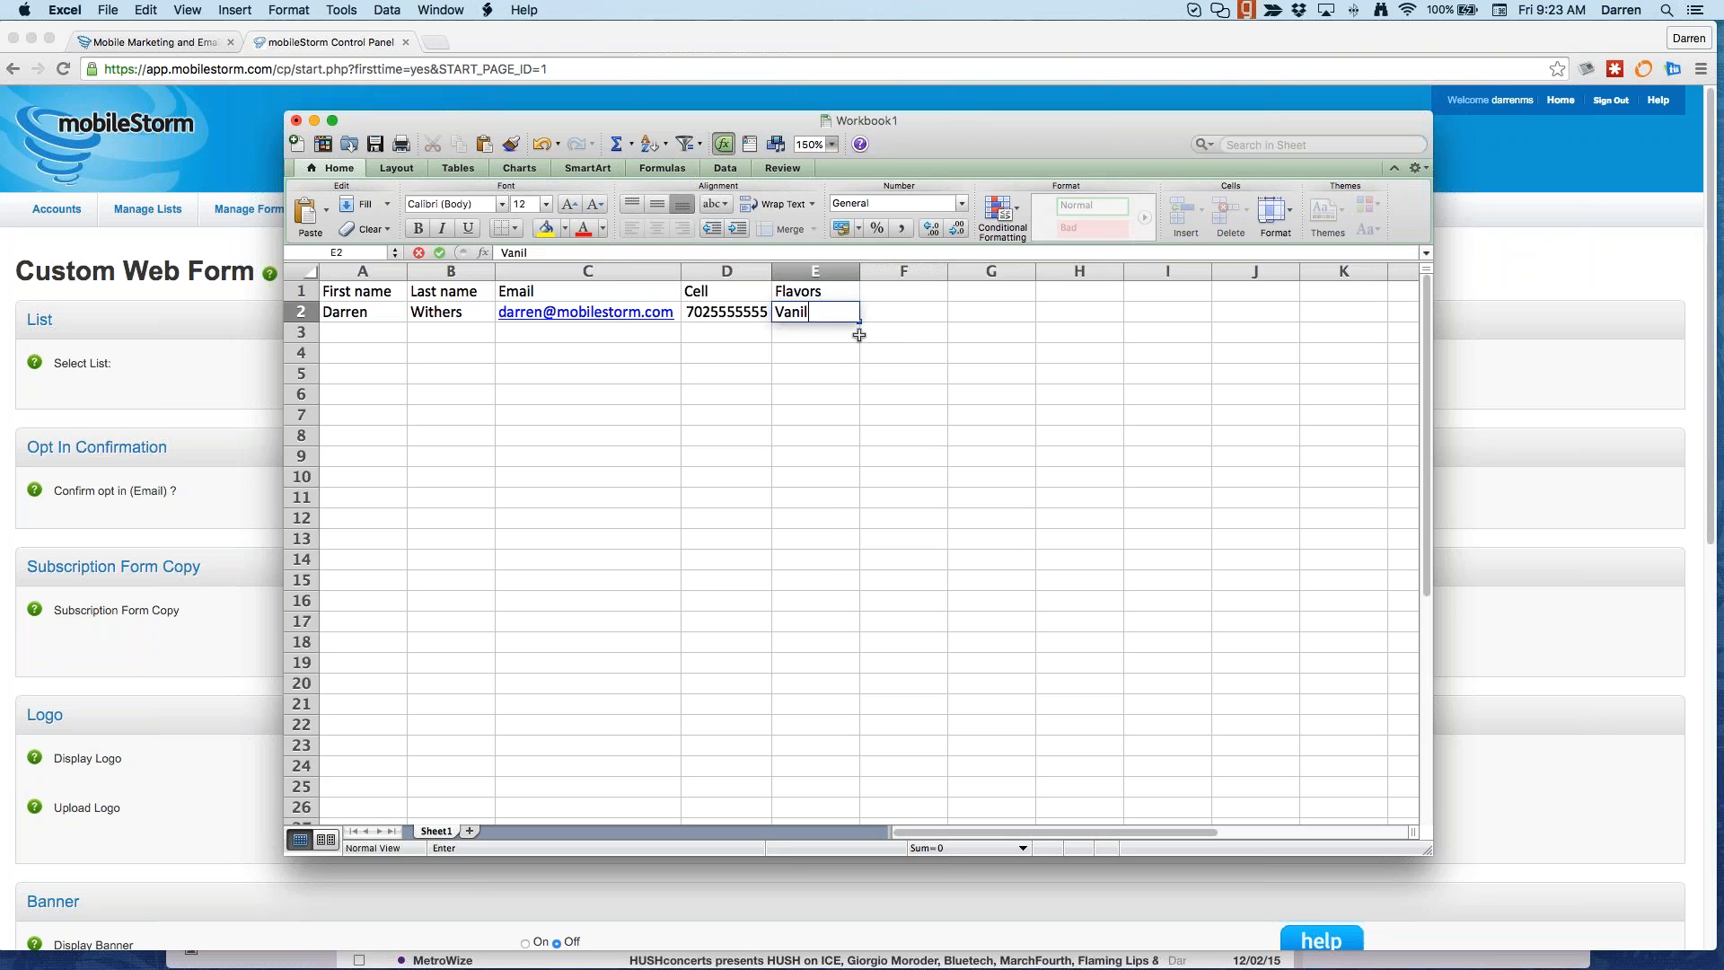
pyautogui.write('la,Strawberry')
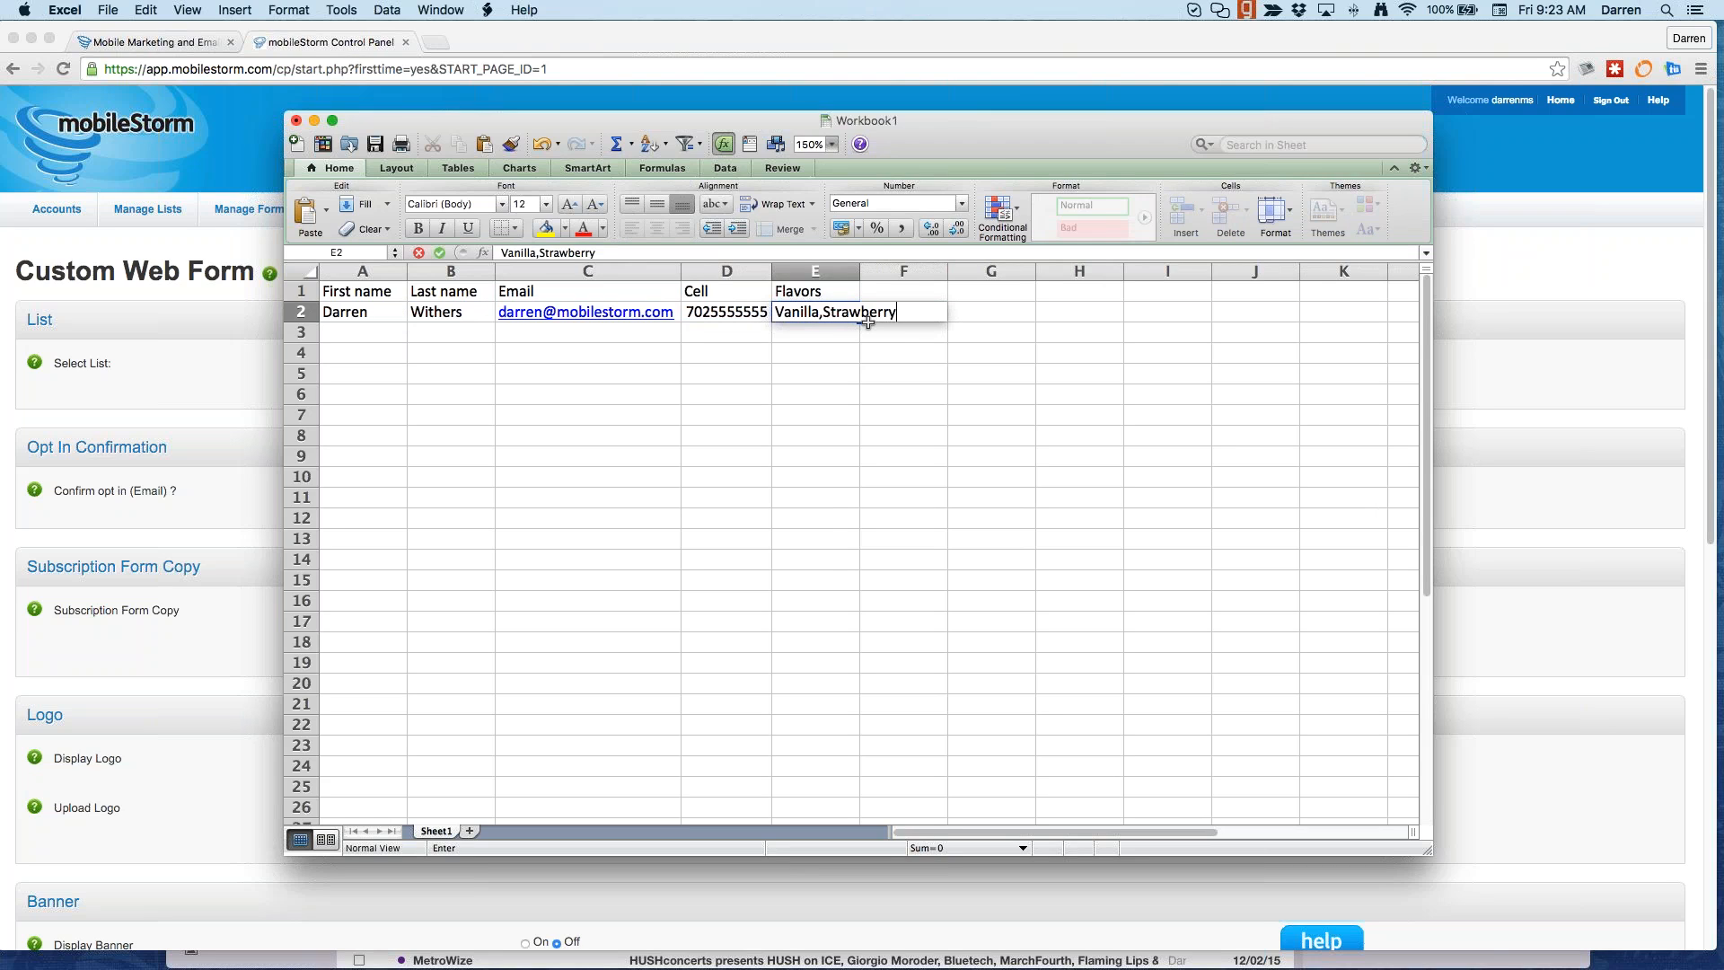
pyautogui.doubleClick(859, 269)
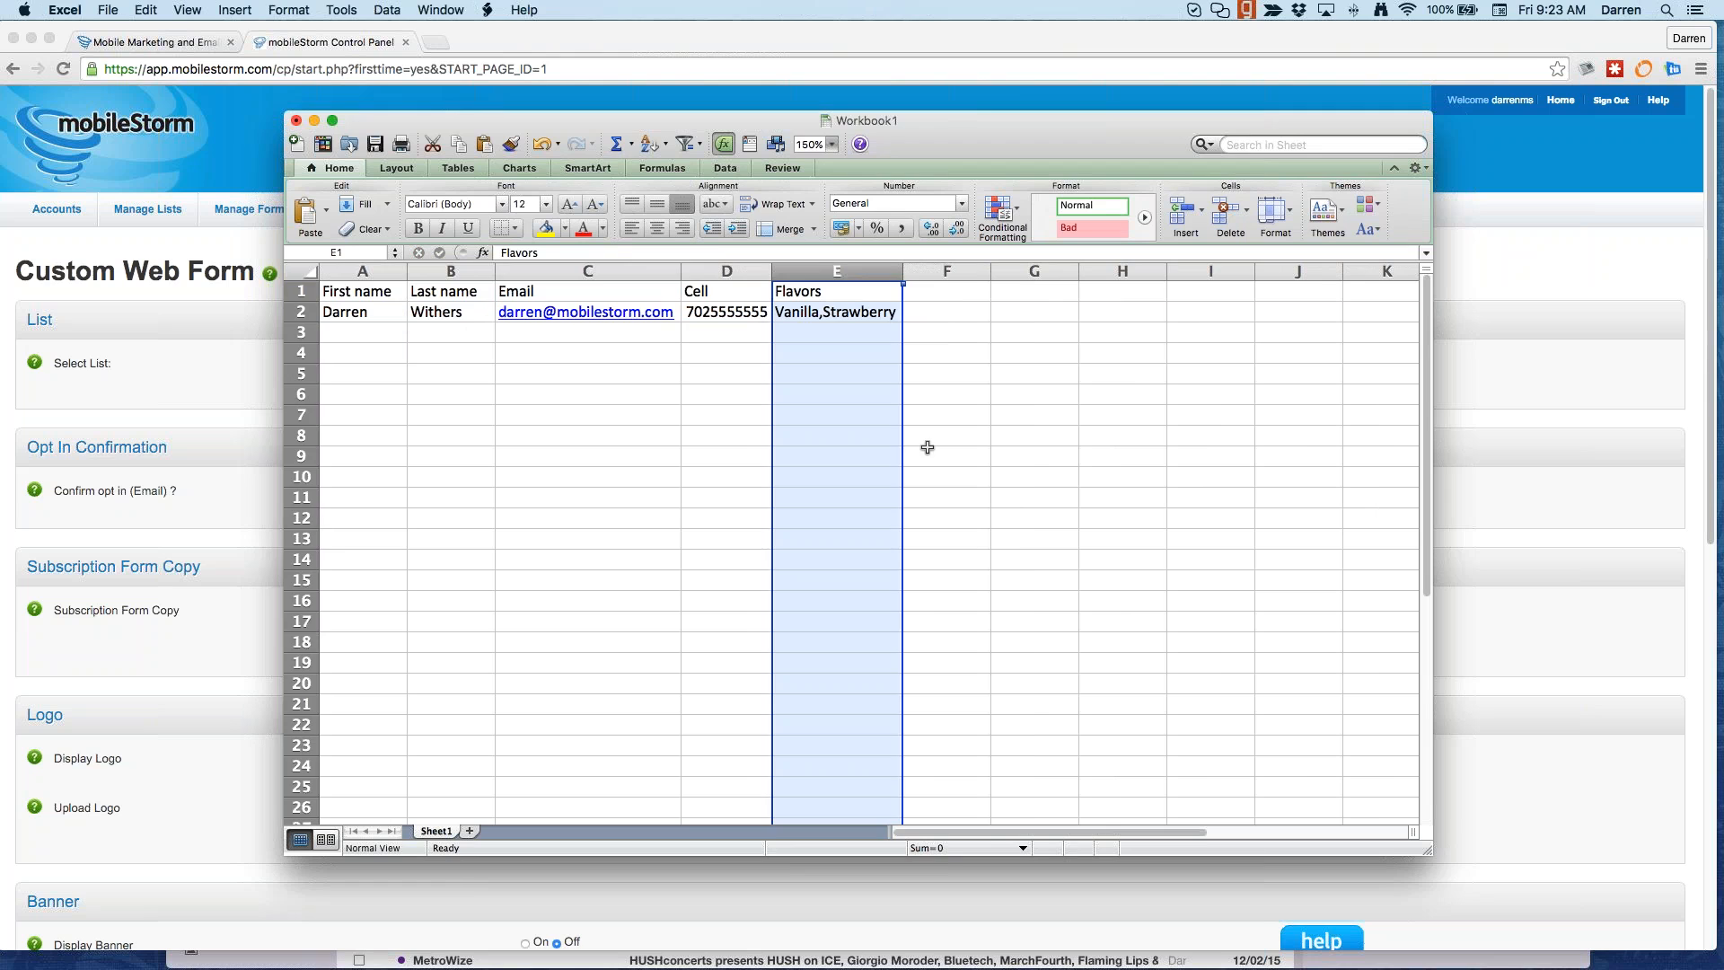
pyautogui.click(642, 334)
pyautogui.moveTo(878, 309); pyautogui.dragTo(351, 291)
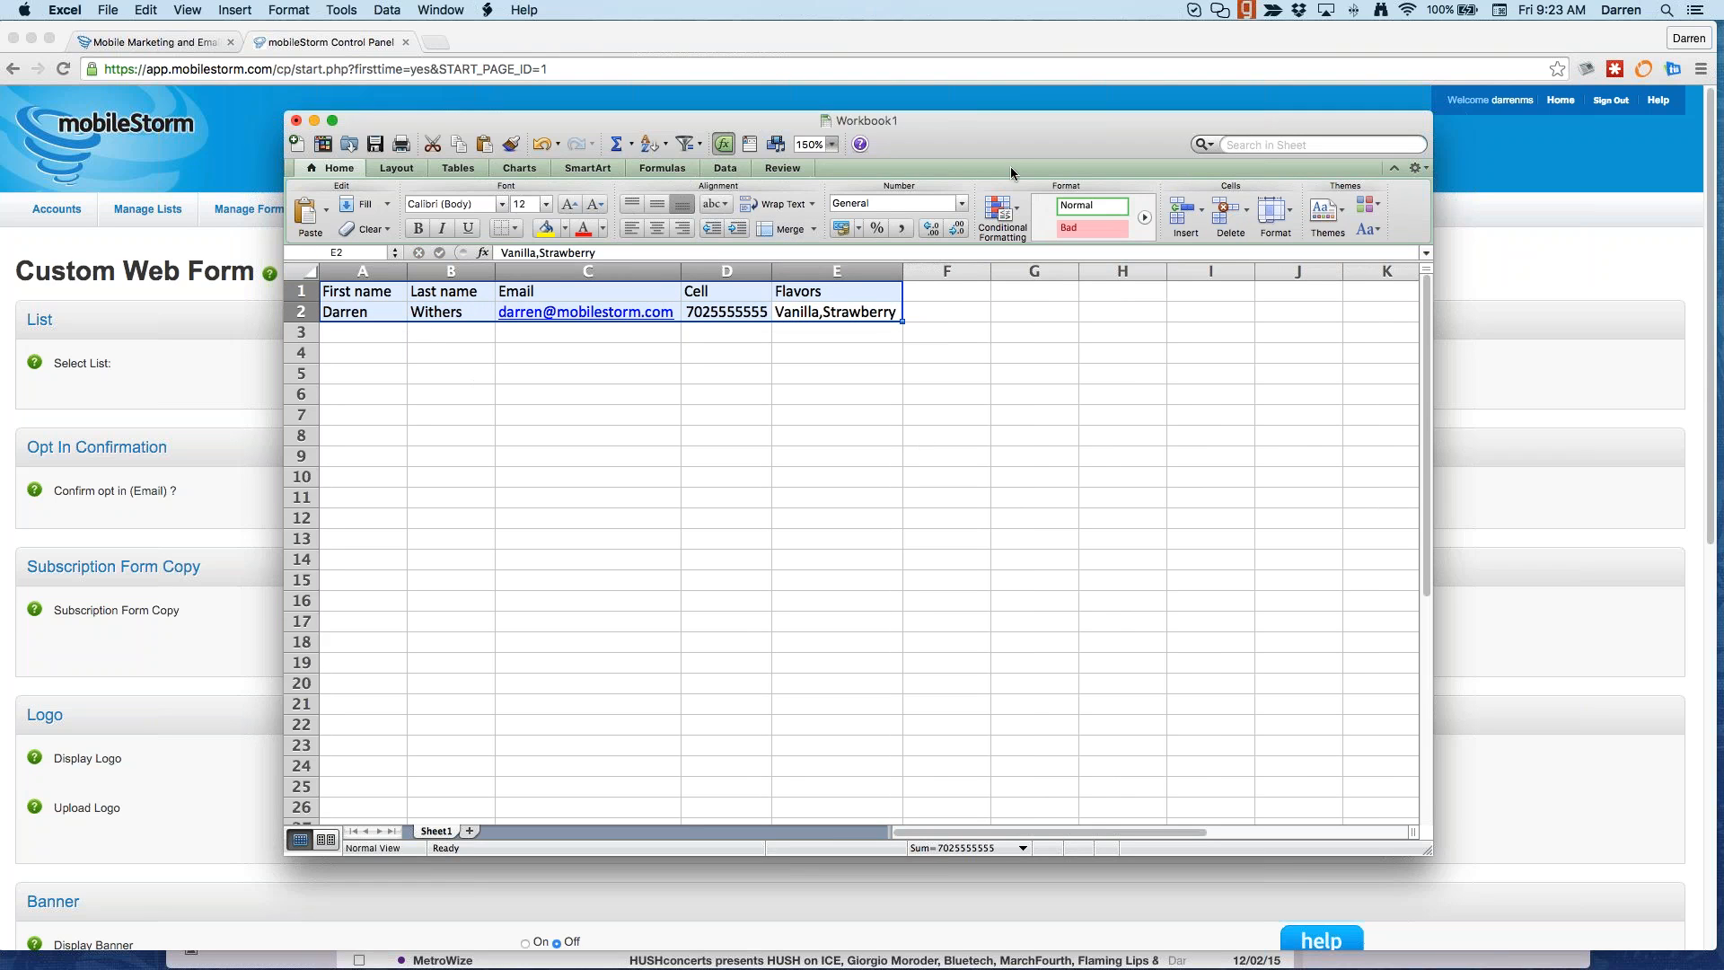
pyautogui.press('super+m')
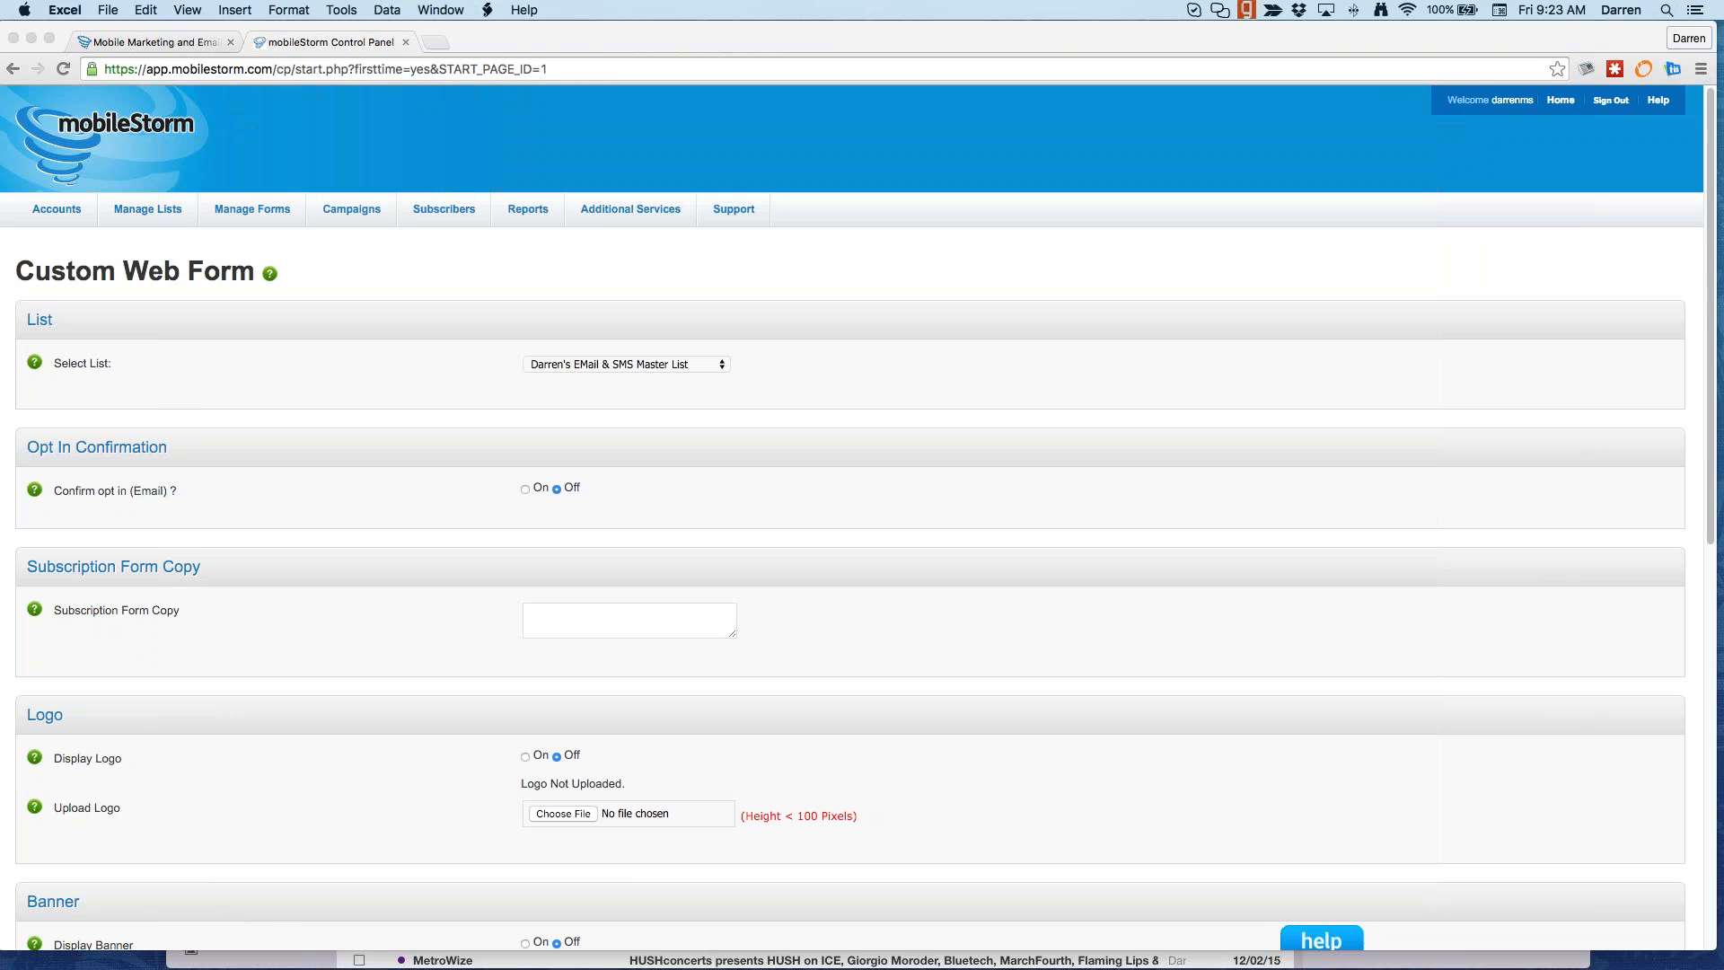
pyautogui.click(773, 514)
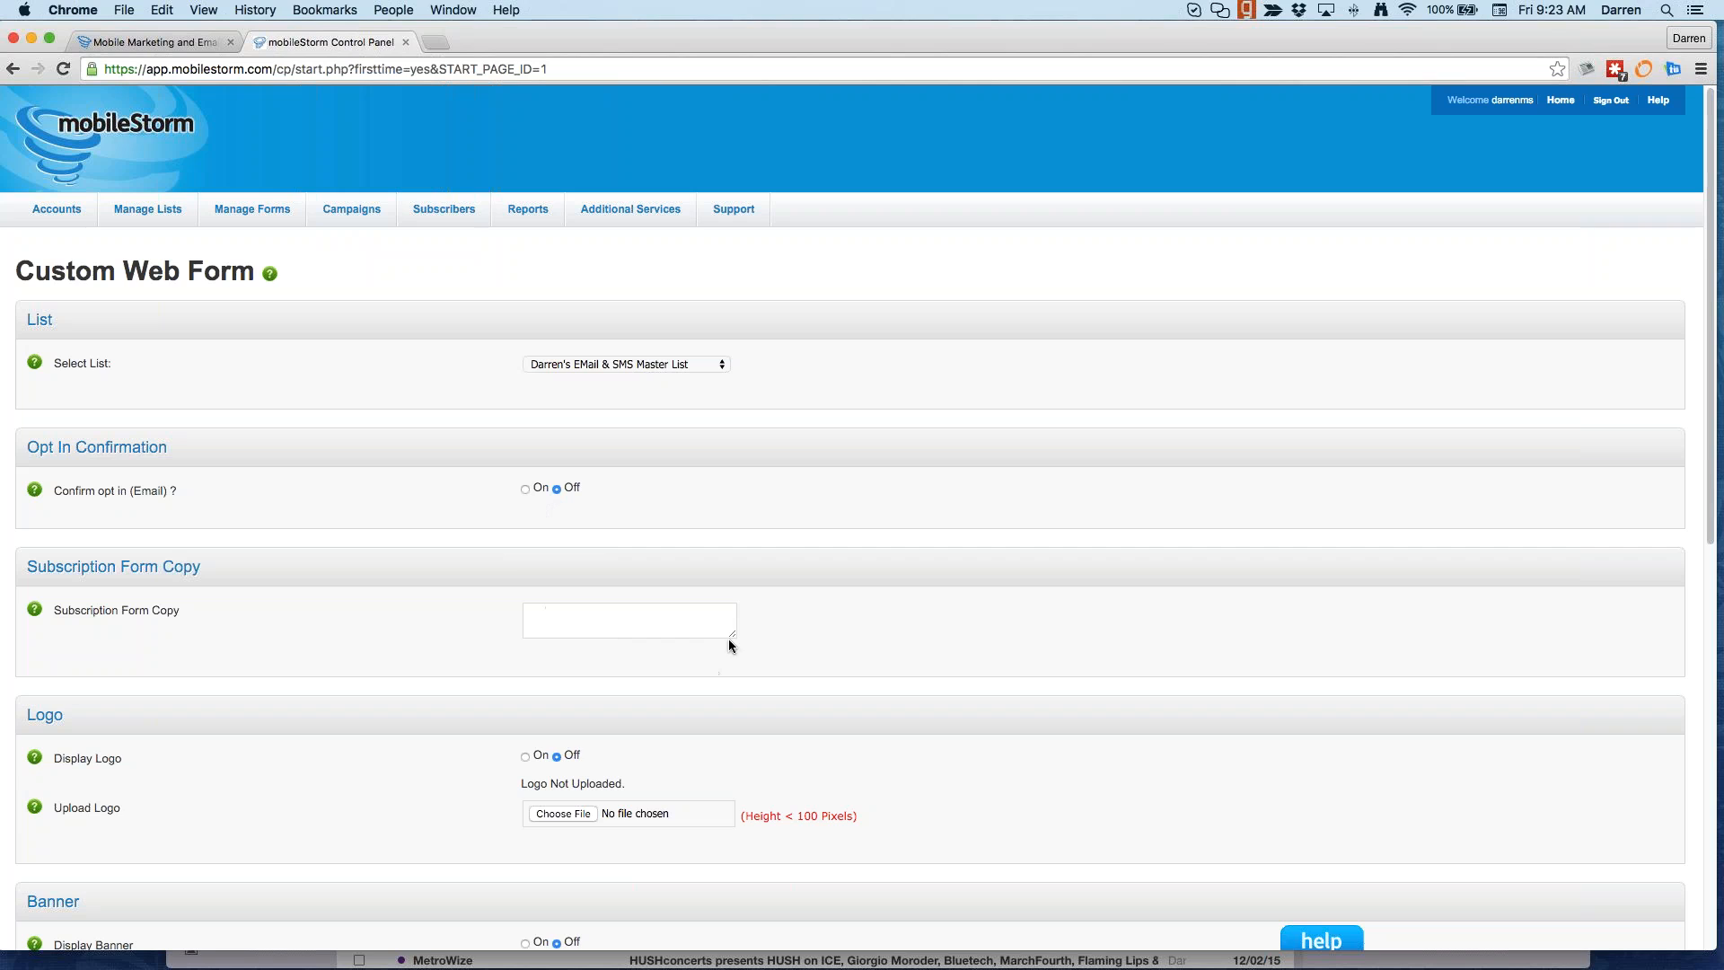
# Step: Enlarge the copy box and type 'Please enter your information below to receive wonderful offers from' the ice cream shop
pyautogui.moveTo(731, 638); pyautogui.dragTo(750, 786)
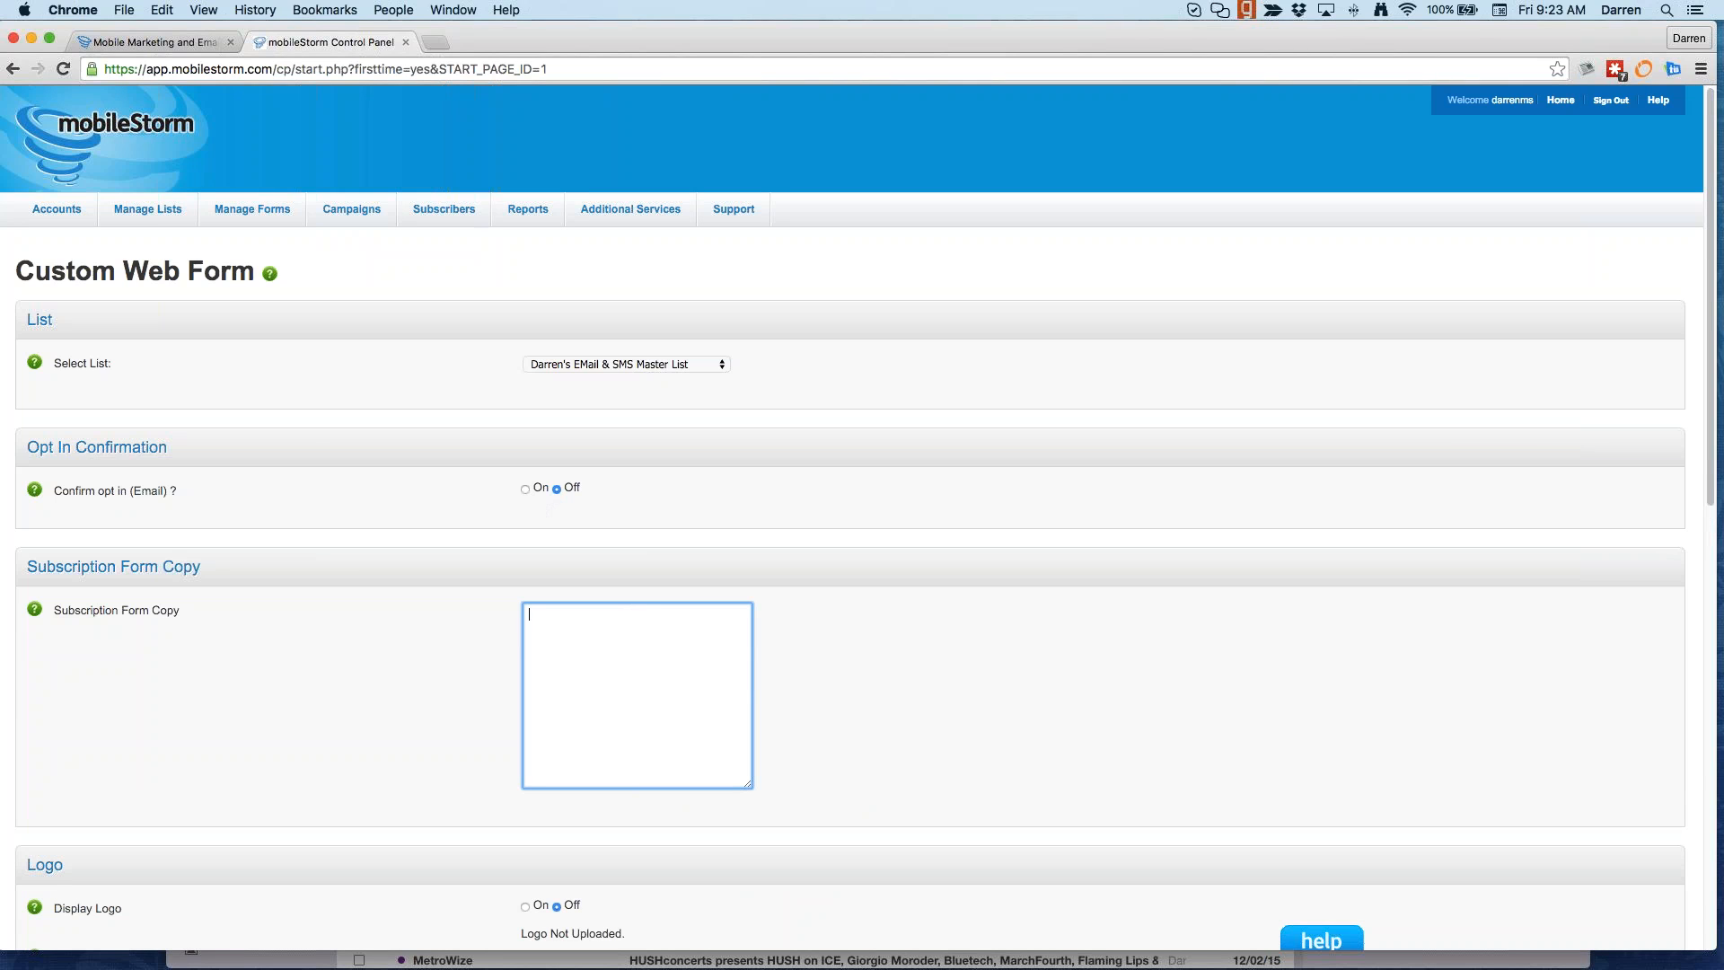
pyautogui.write('Please enter your information below to receive d')
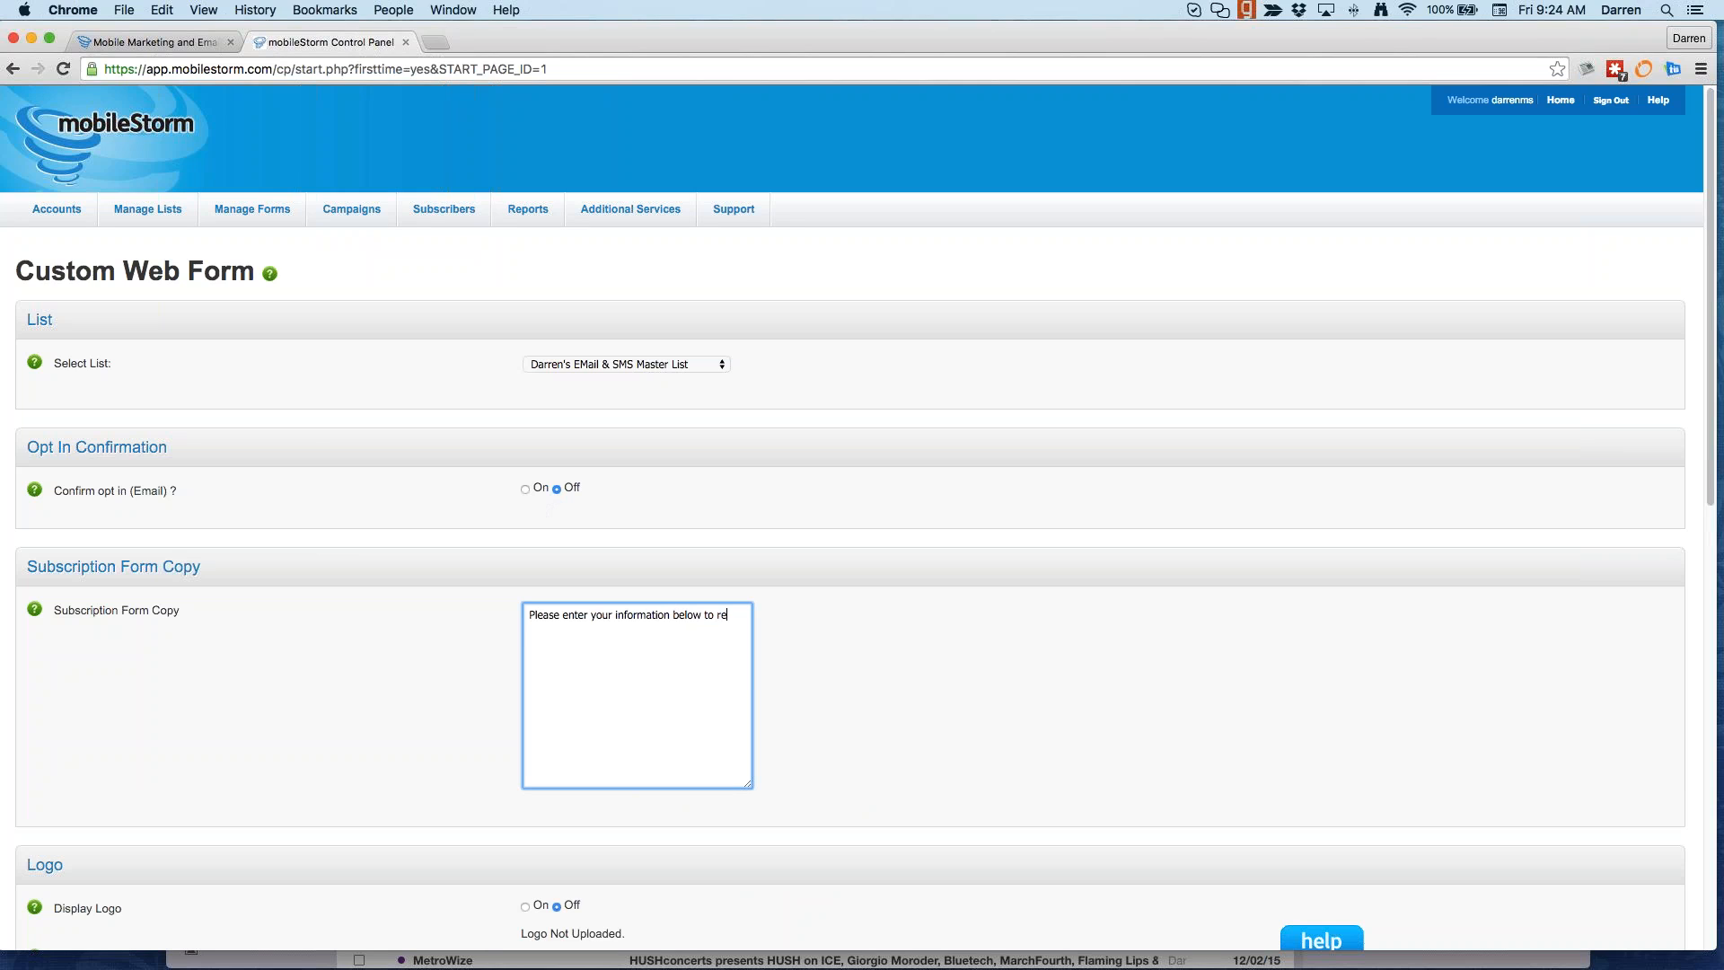
pyautogui.press('BackSpace')
pyautogui.write("wonderful offers from Darren's Id")
pyautogui.write('e Cream s')
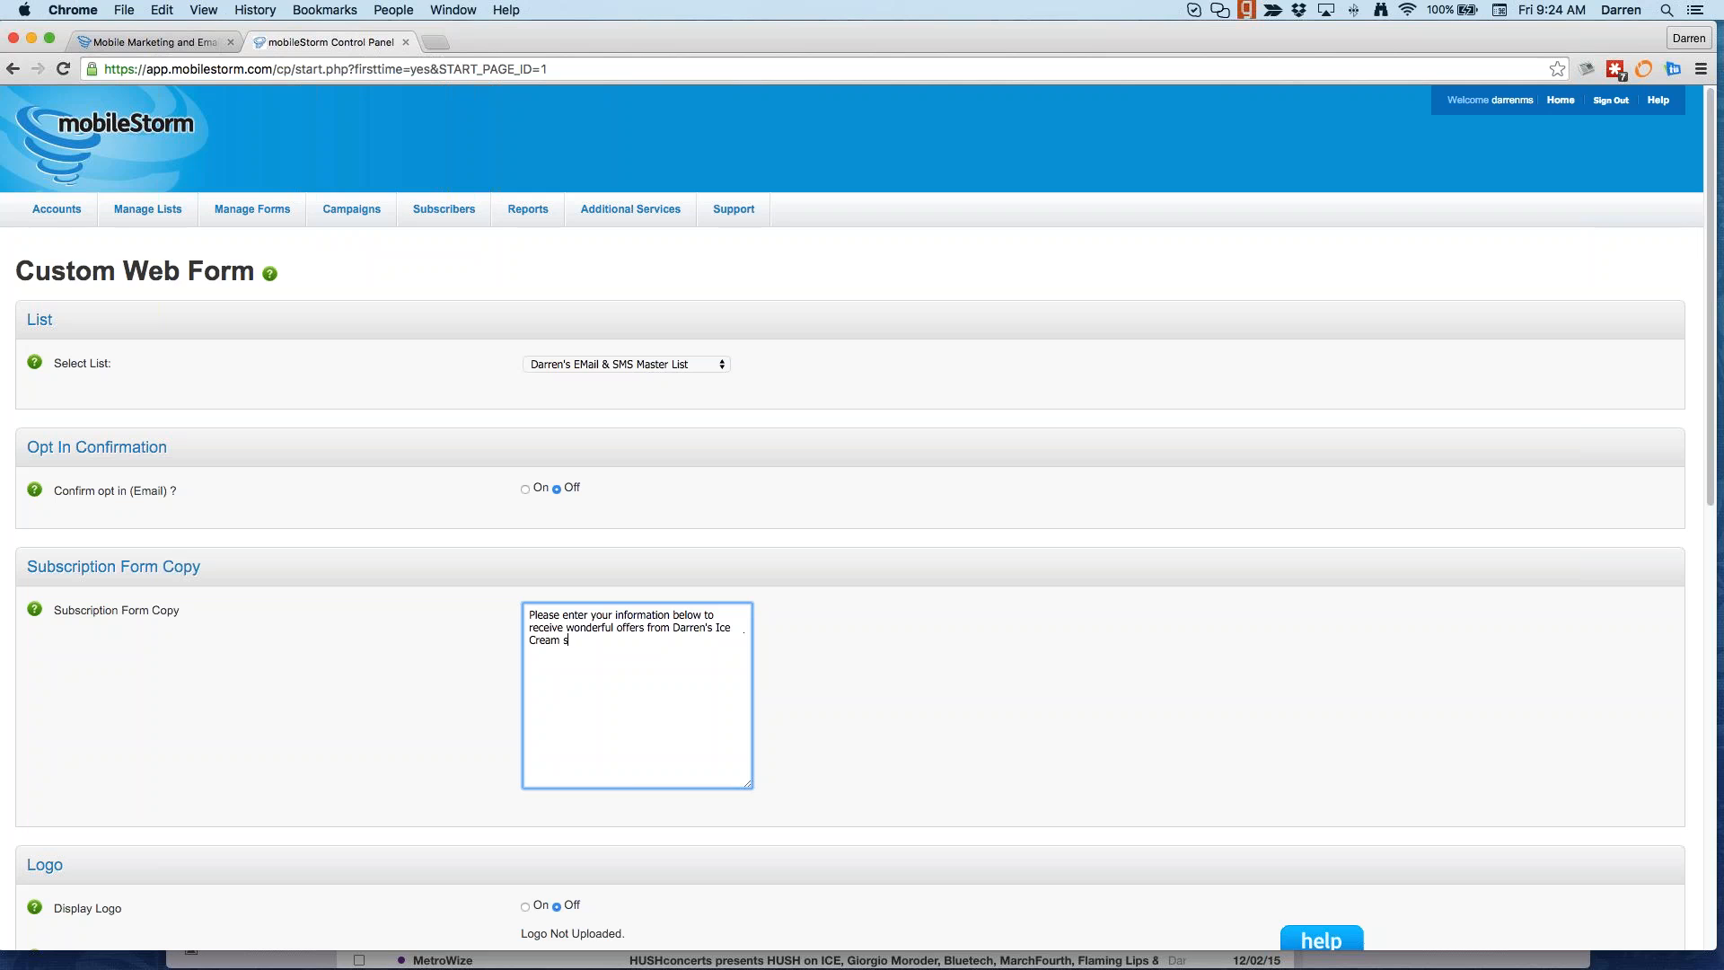
pyautogui.write('hop.')
# Step: Review the 100-pixel logo height and 468x60 banner limits, then view the form template list
pyautogui.scroll(-5, 698, 566)
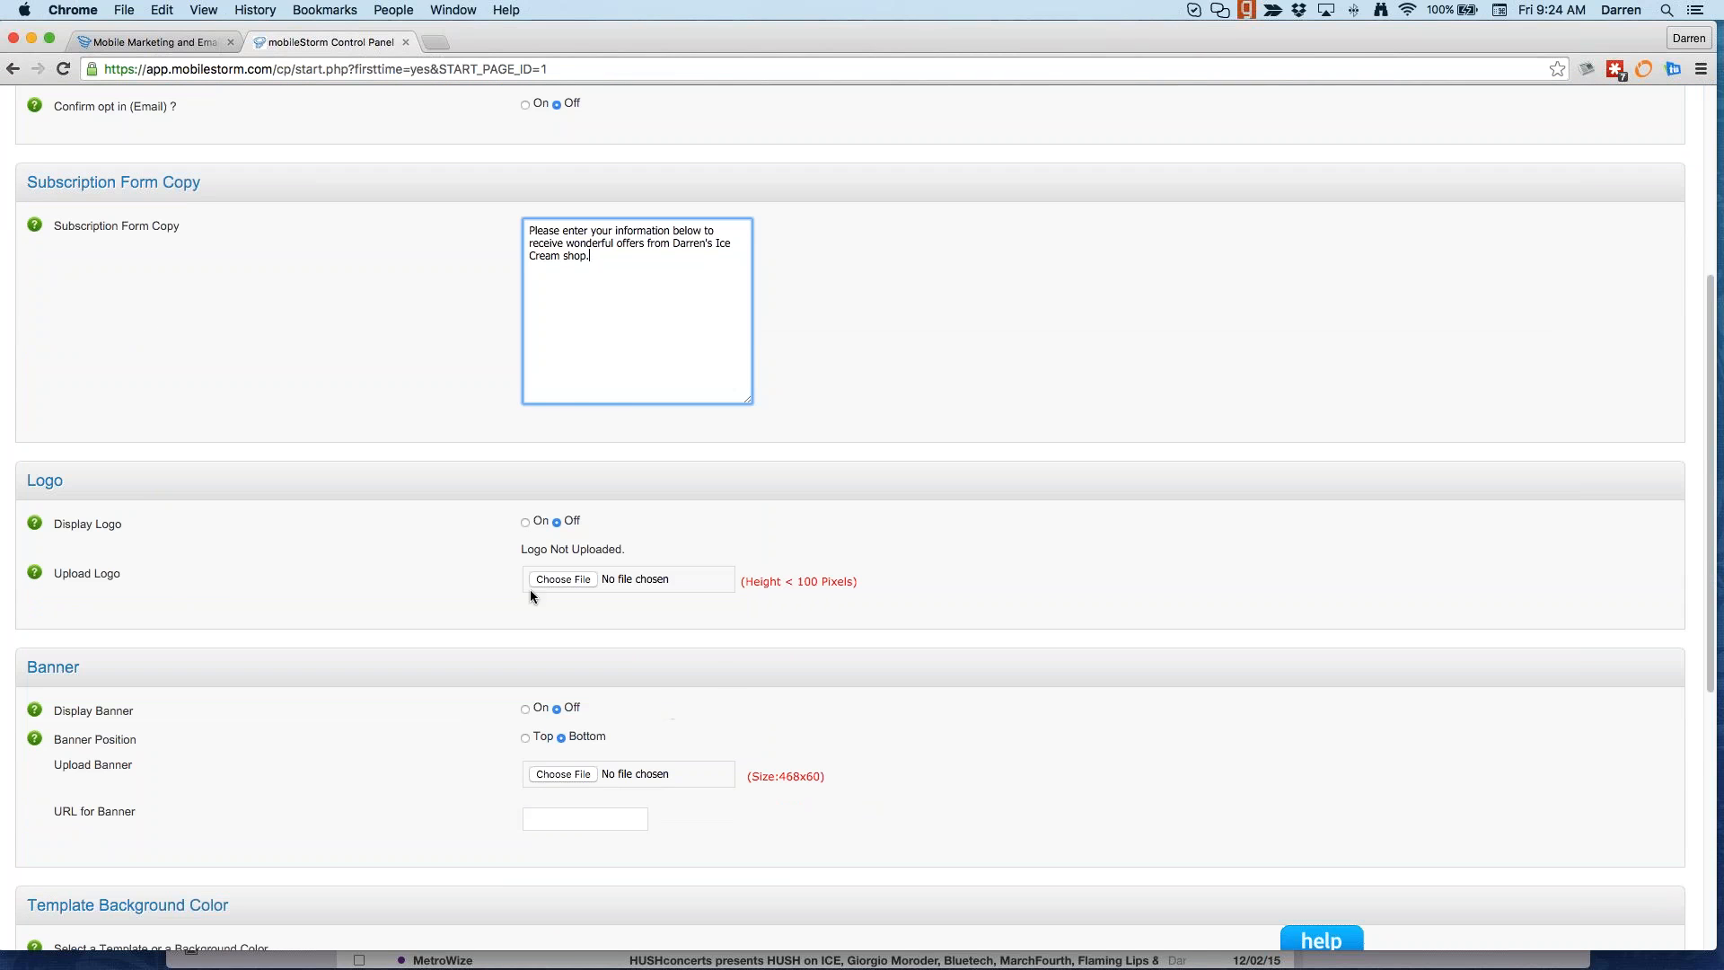
pyautogui.scroll(-2, 539, 629)
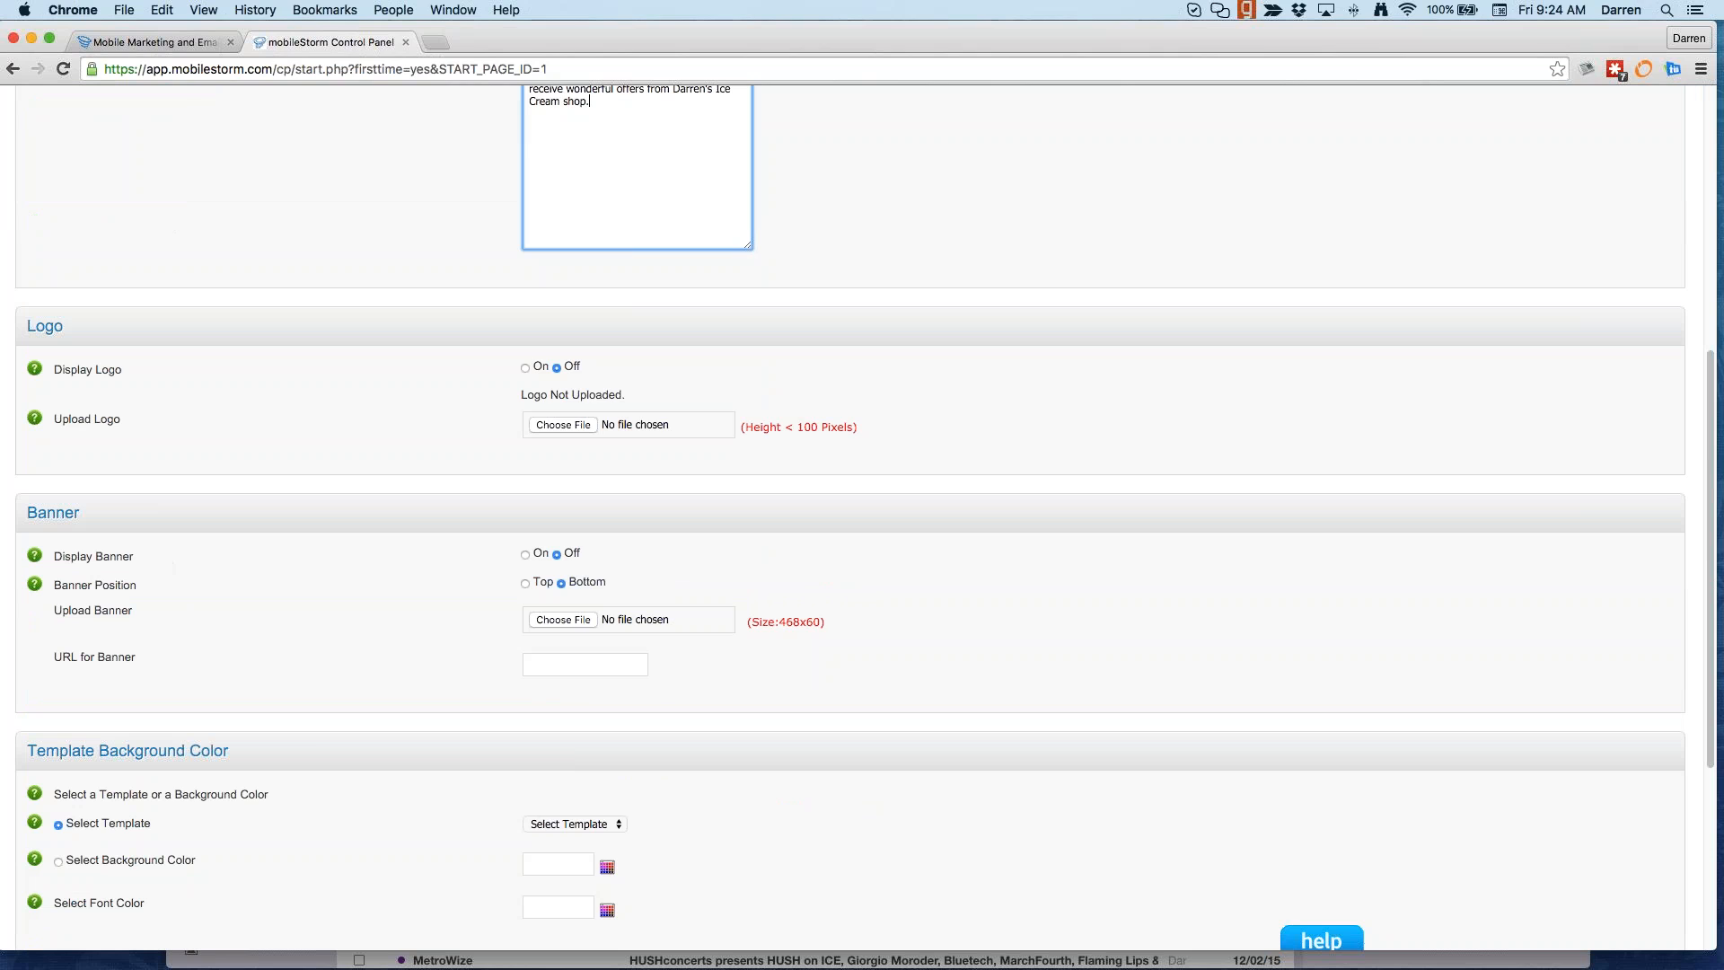
pyautogui.moveTo(784, 622); pyautogui.dragTo(822, 622)
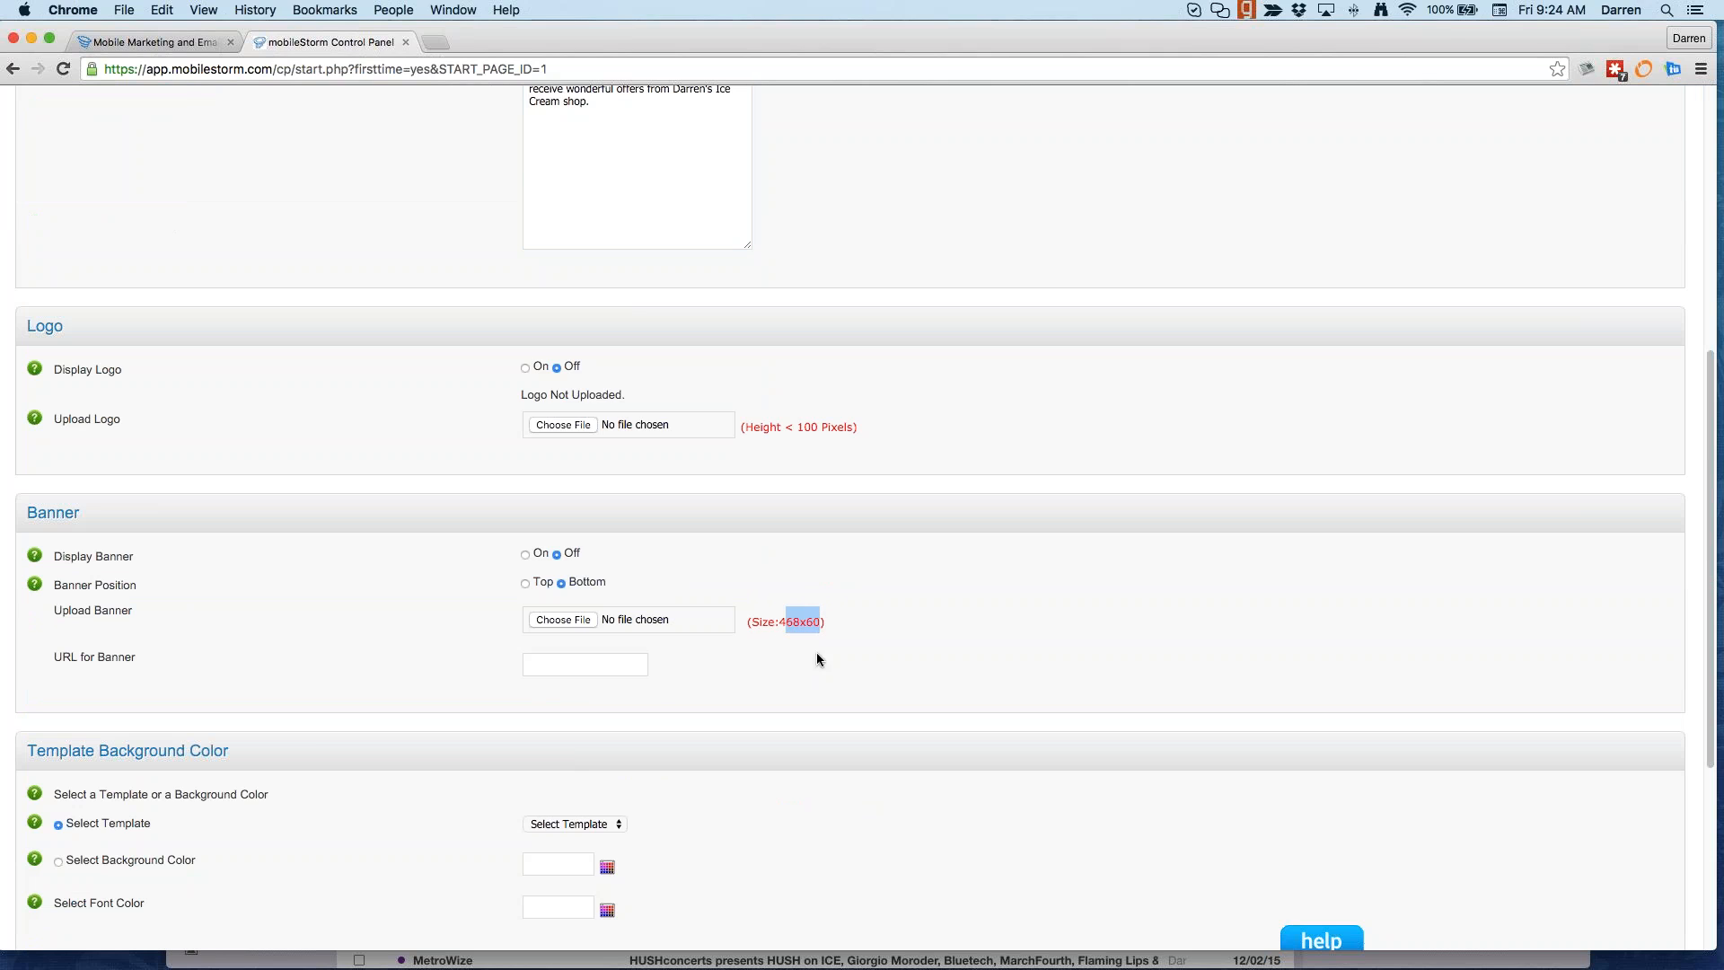
pyautogui.moveTo(796, 427); pyautogui.dragTo(848, 427)
pyautogui.scroll(-1, 492, 718)
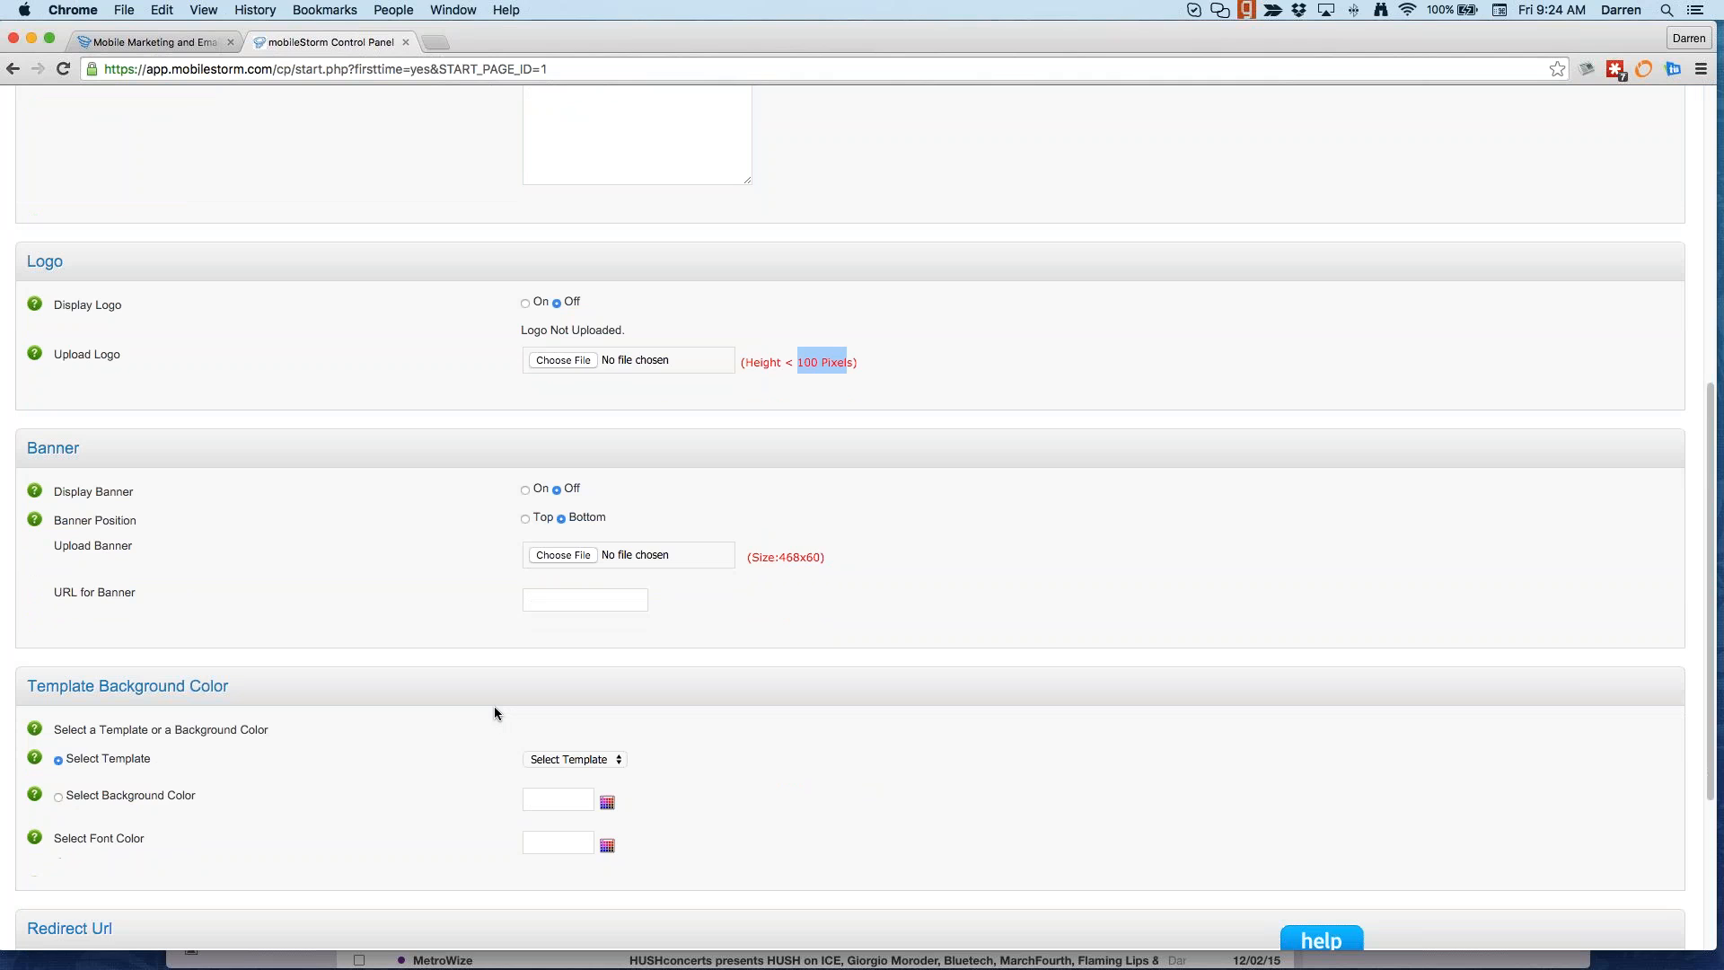
pyautogui.scroll(-1, 380, 822)
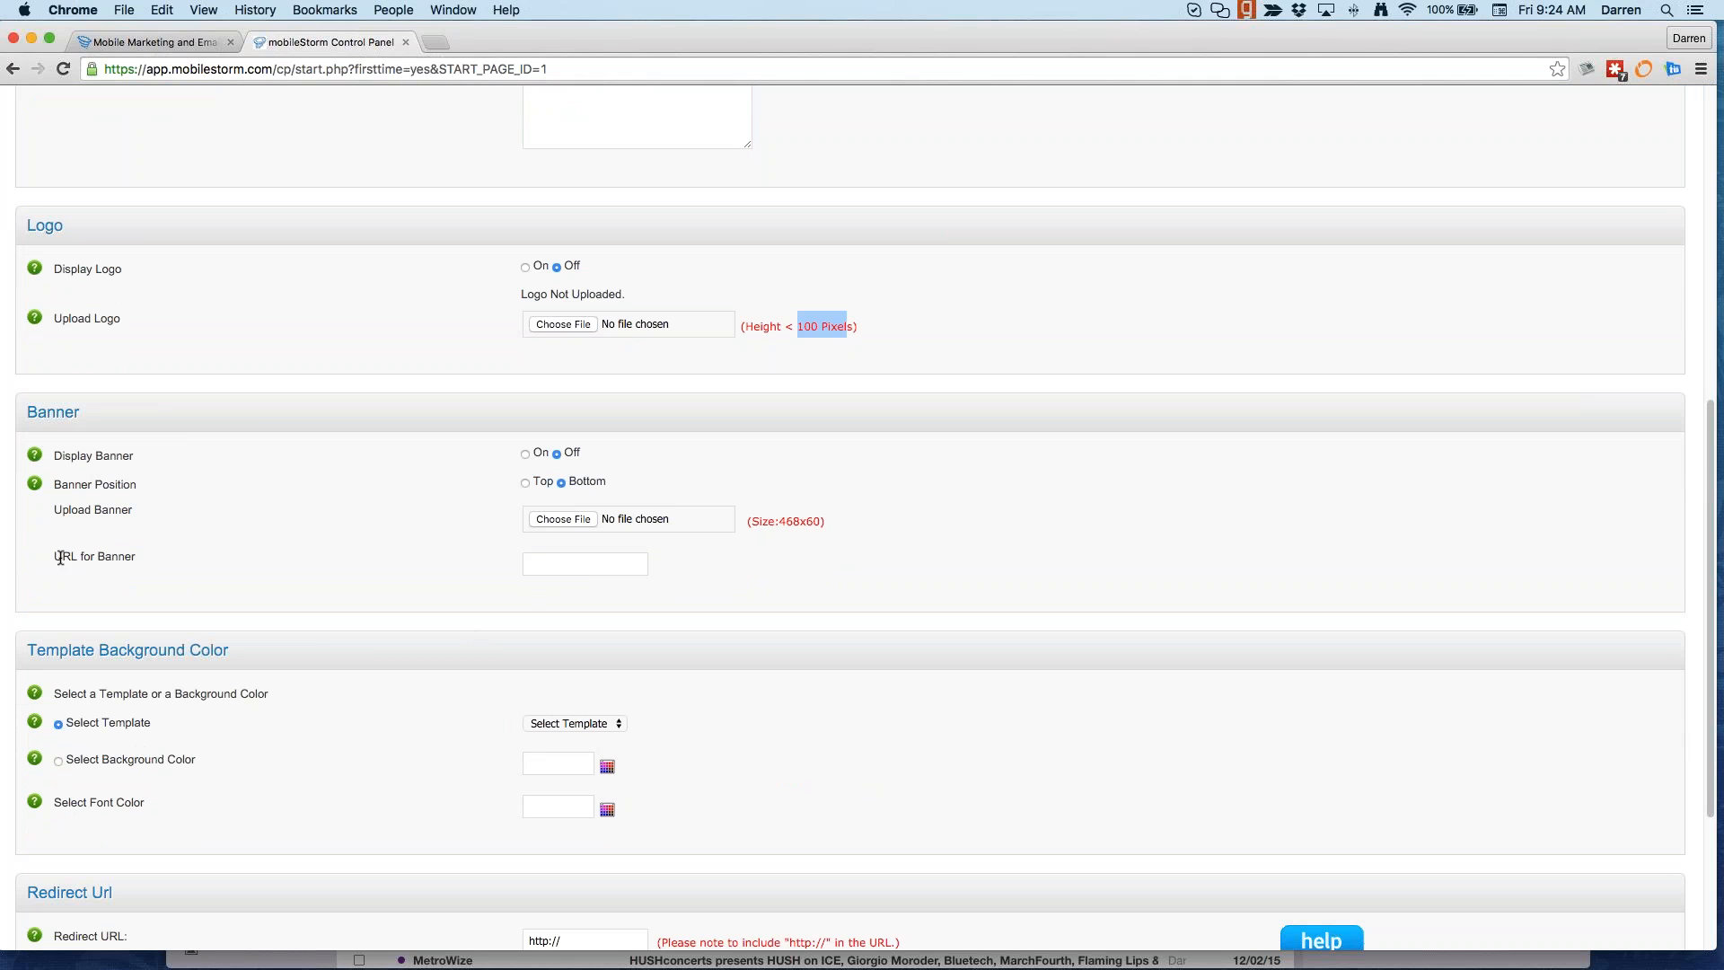
pyautogui.moveTo(53, 557); pyautogui.dragTo(157, 560)
pyautogui.click(584, 564)
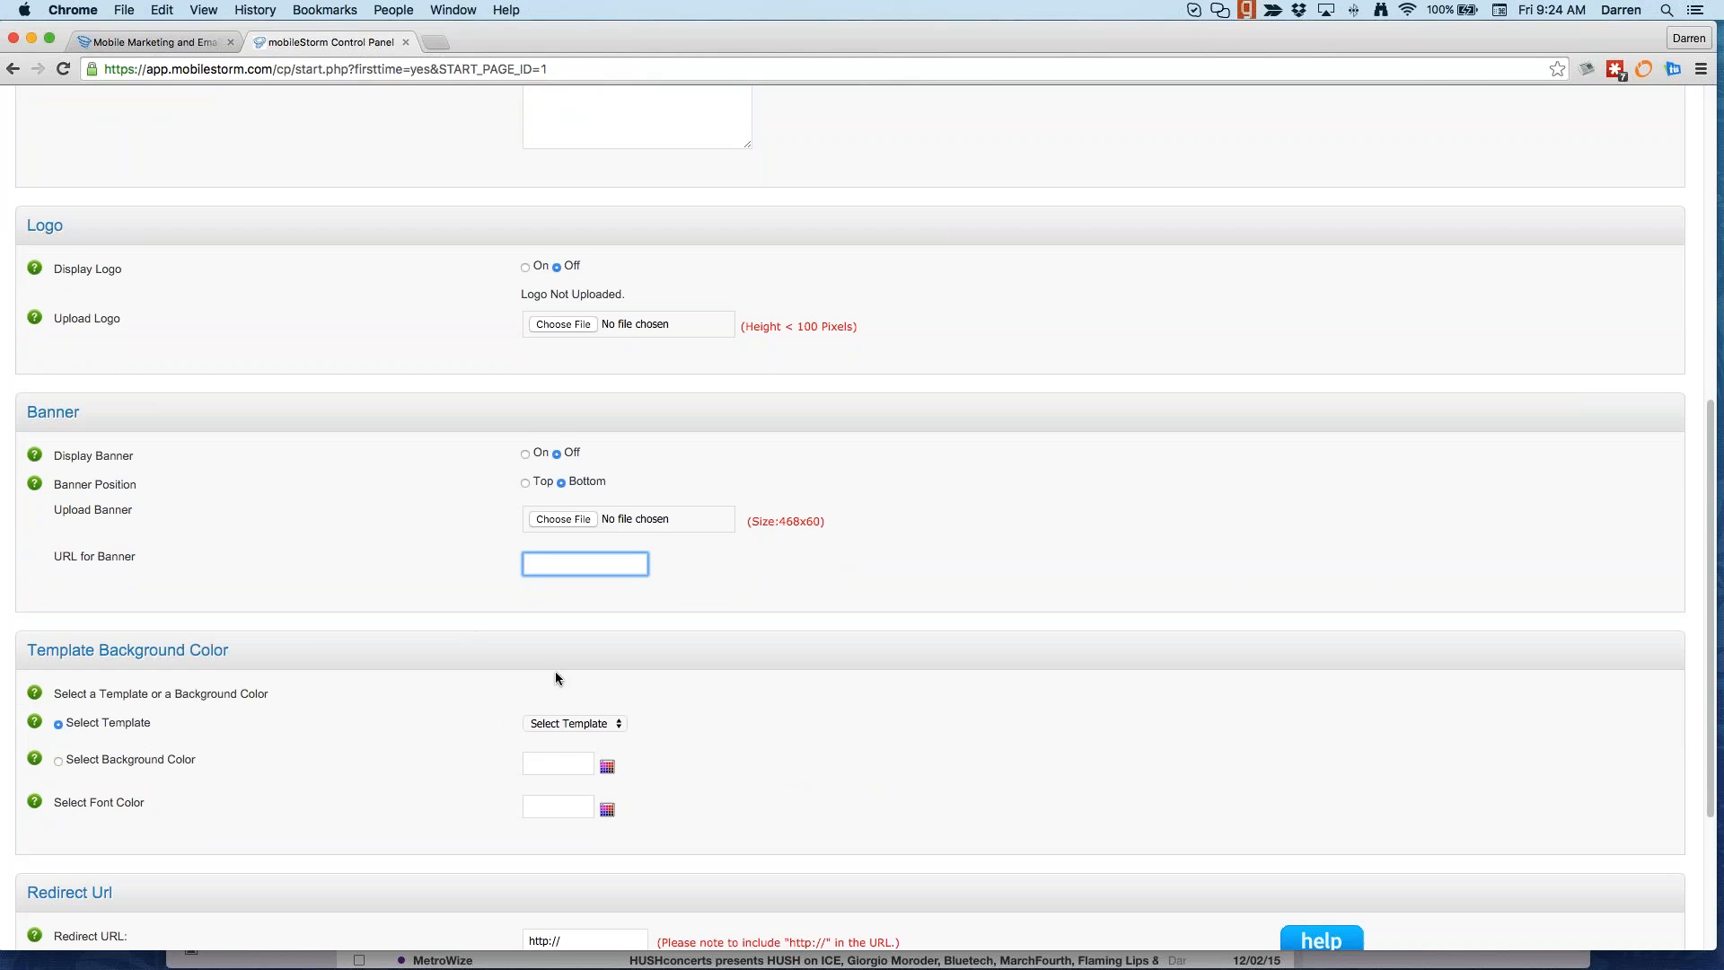
pyautogui.scroll(-4, 555, 678)
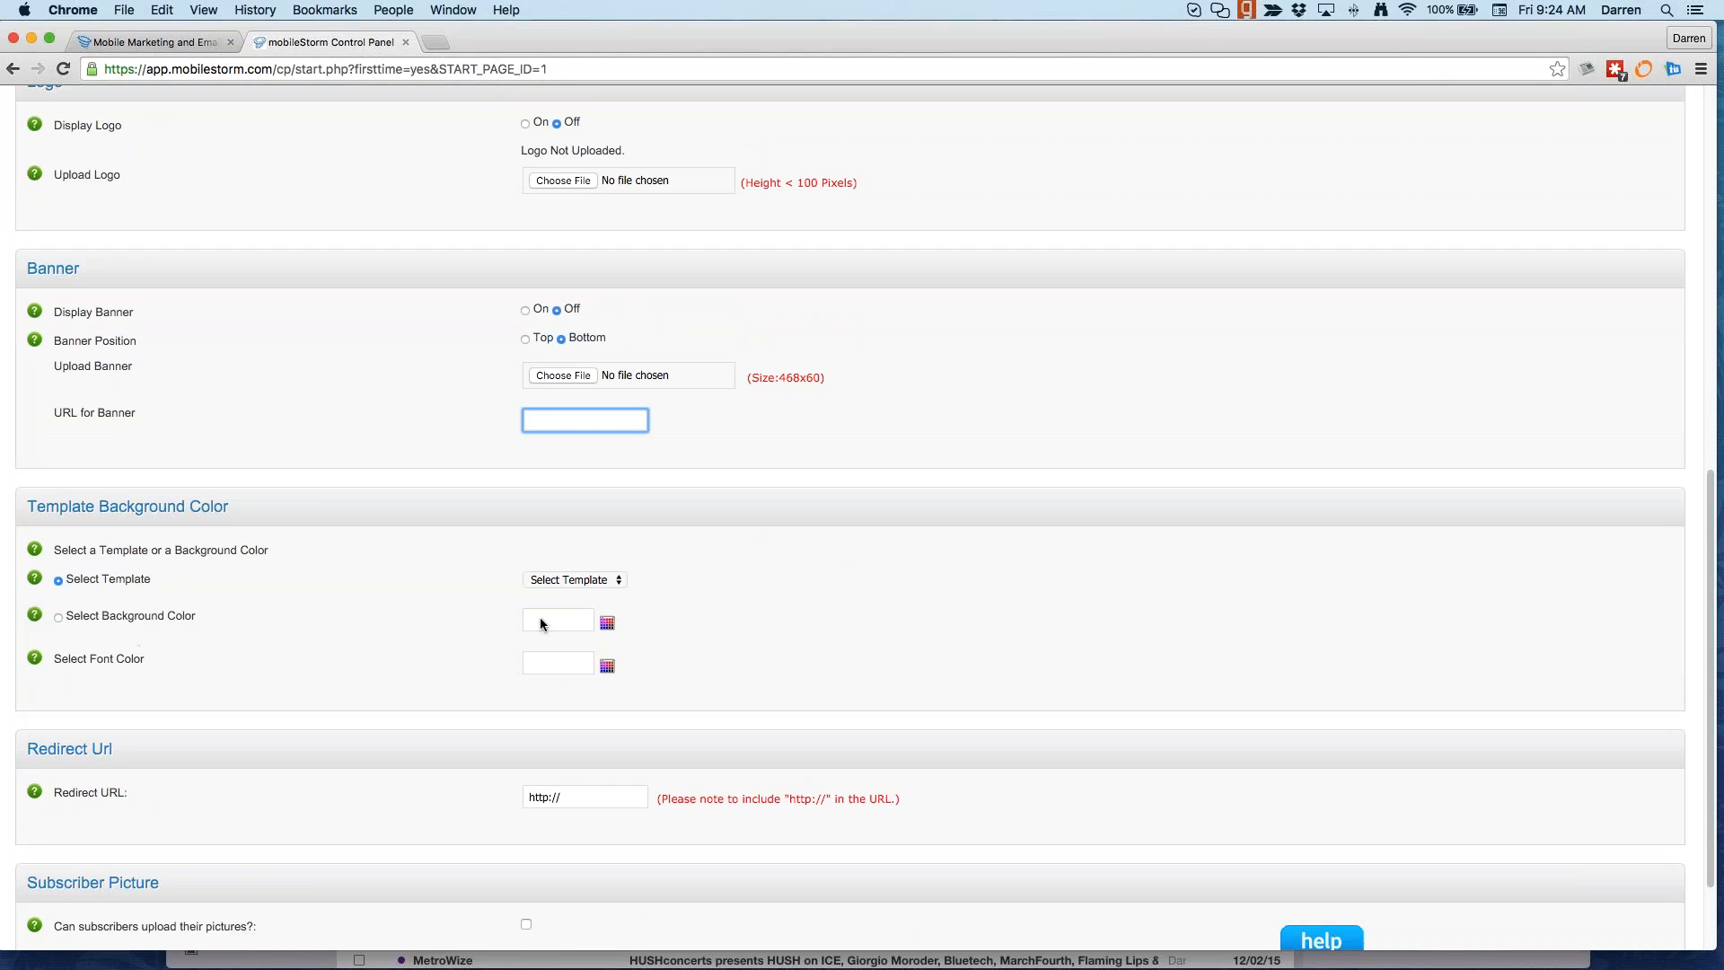
pyautogui.click(575, 579)
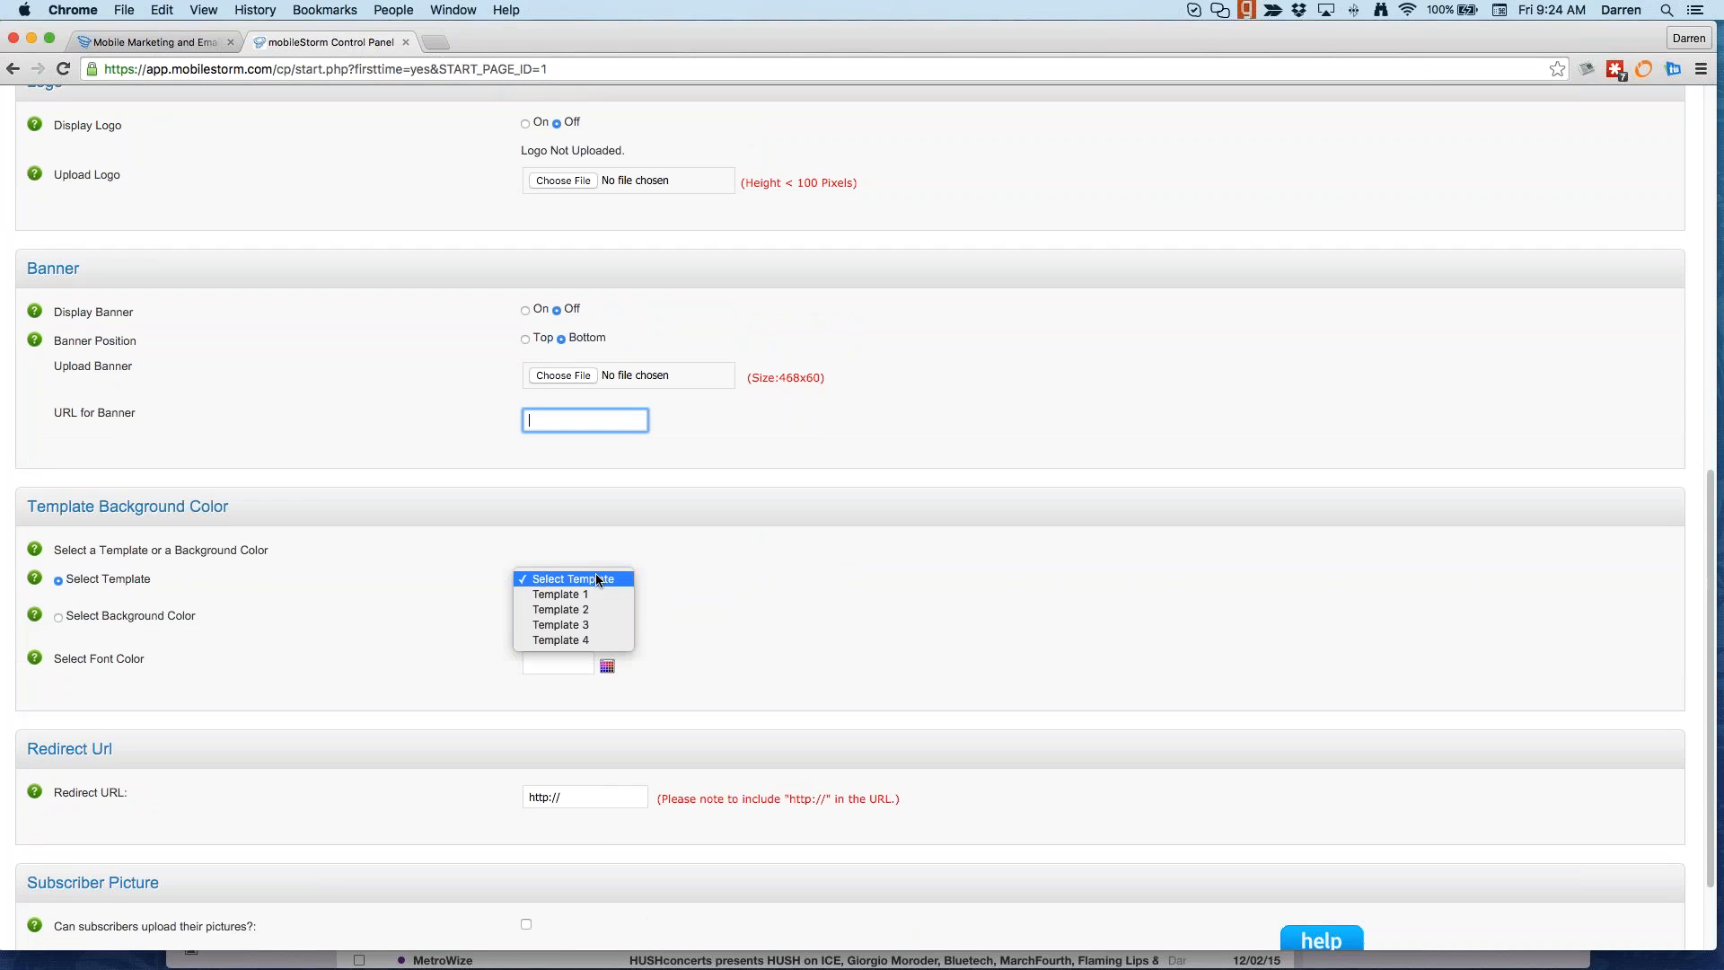
# Step: Give the web form a black (#000000) background and white (#FFFFFF) font colour
pyautogui.click(381, 599)
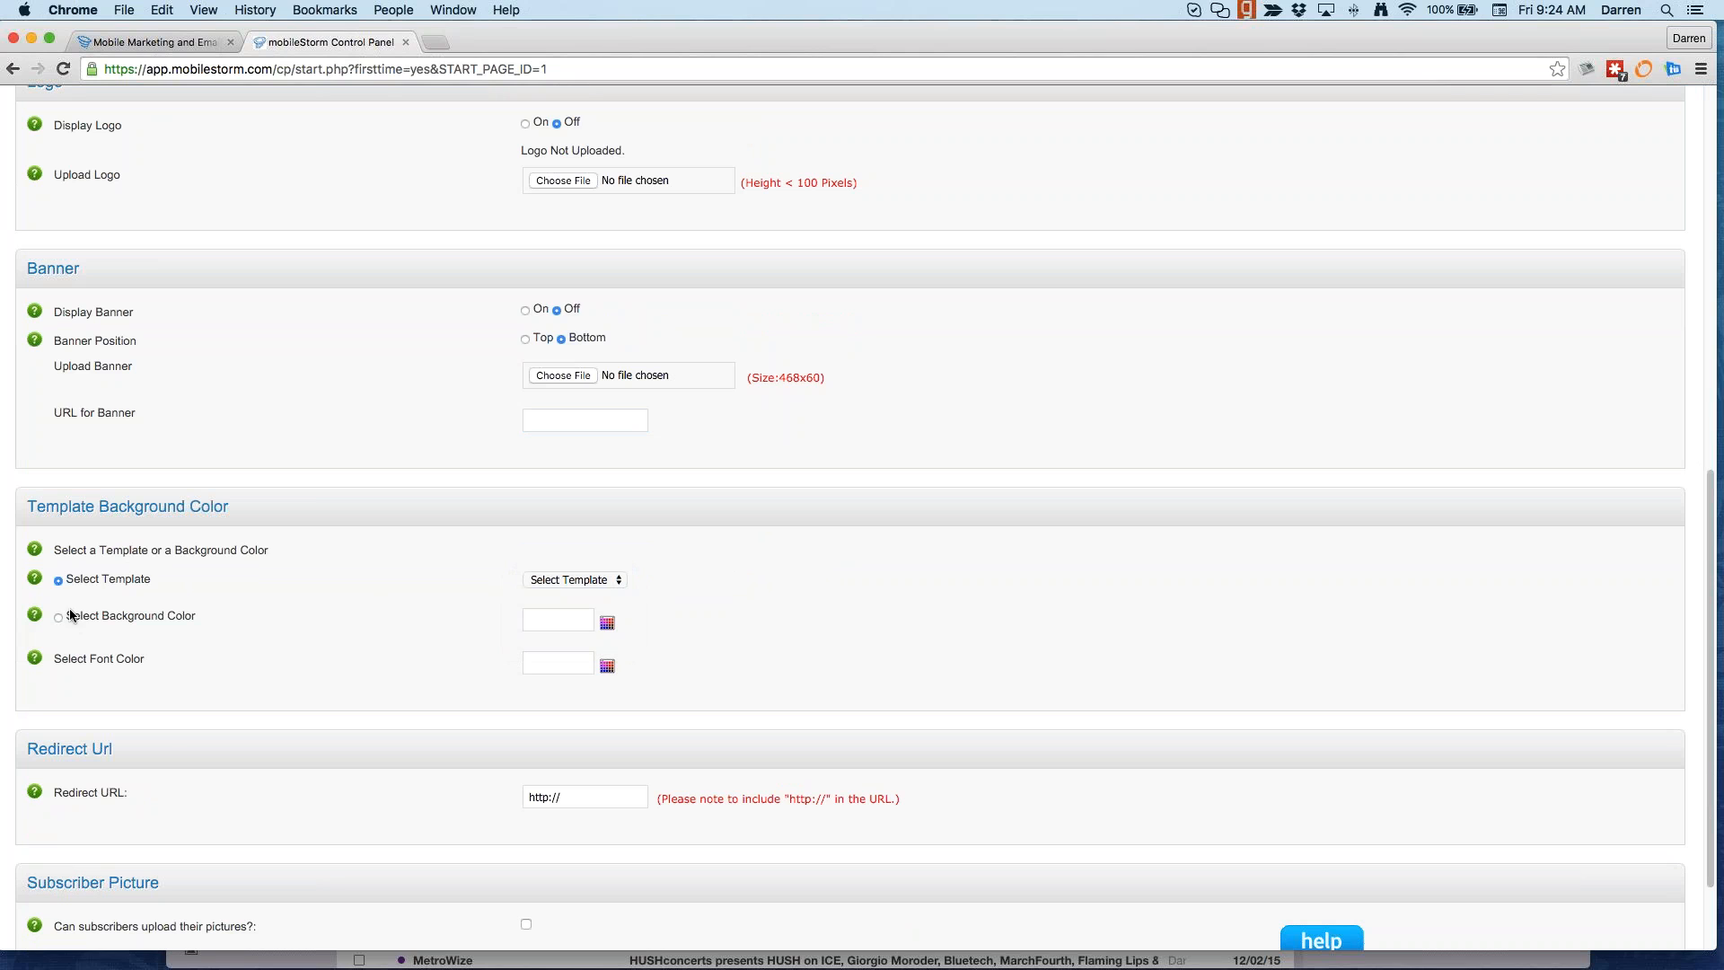
pyautogui.click(607, 623)
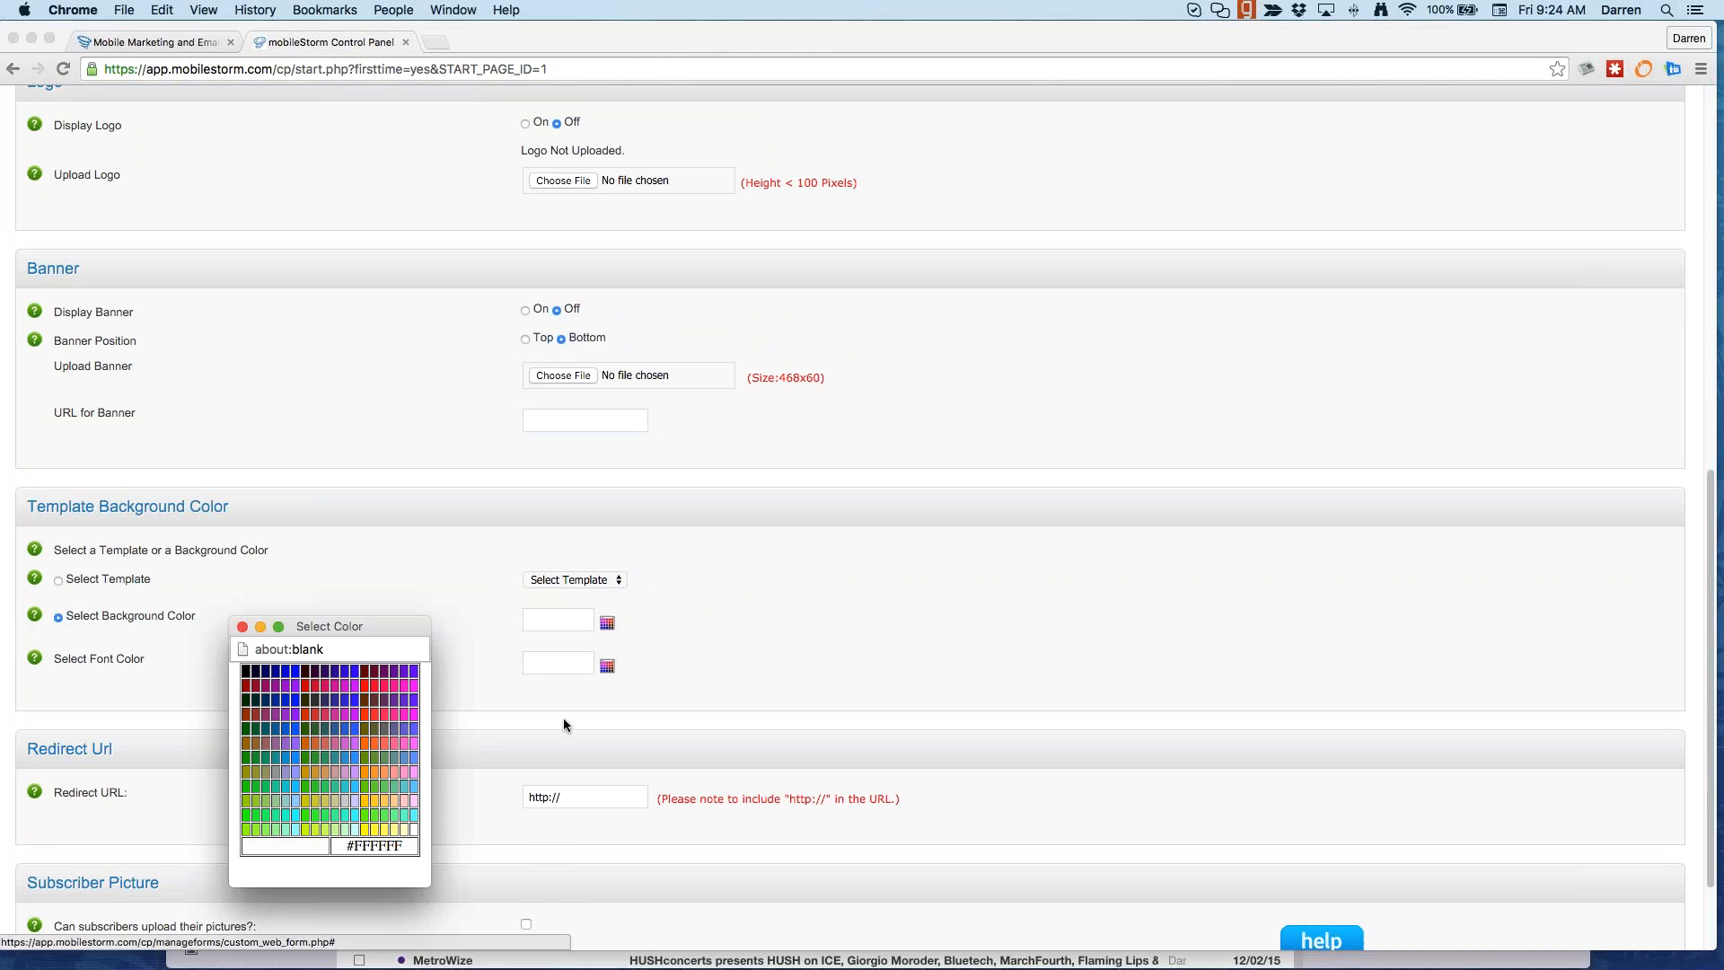
pyautogui.click(244, 670)
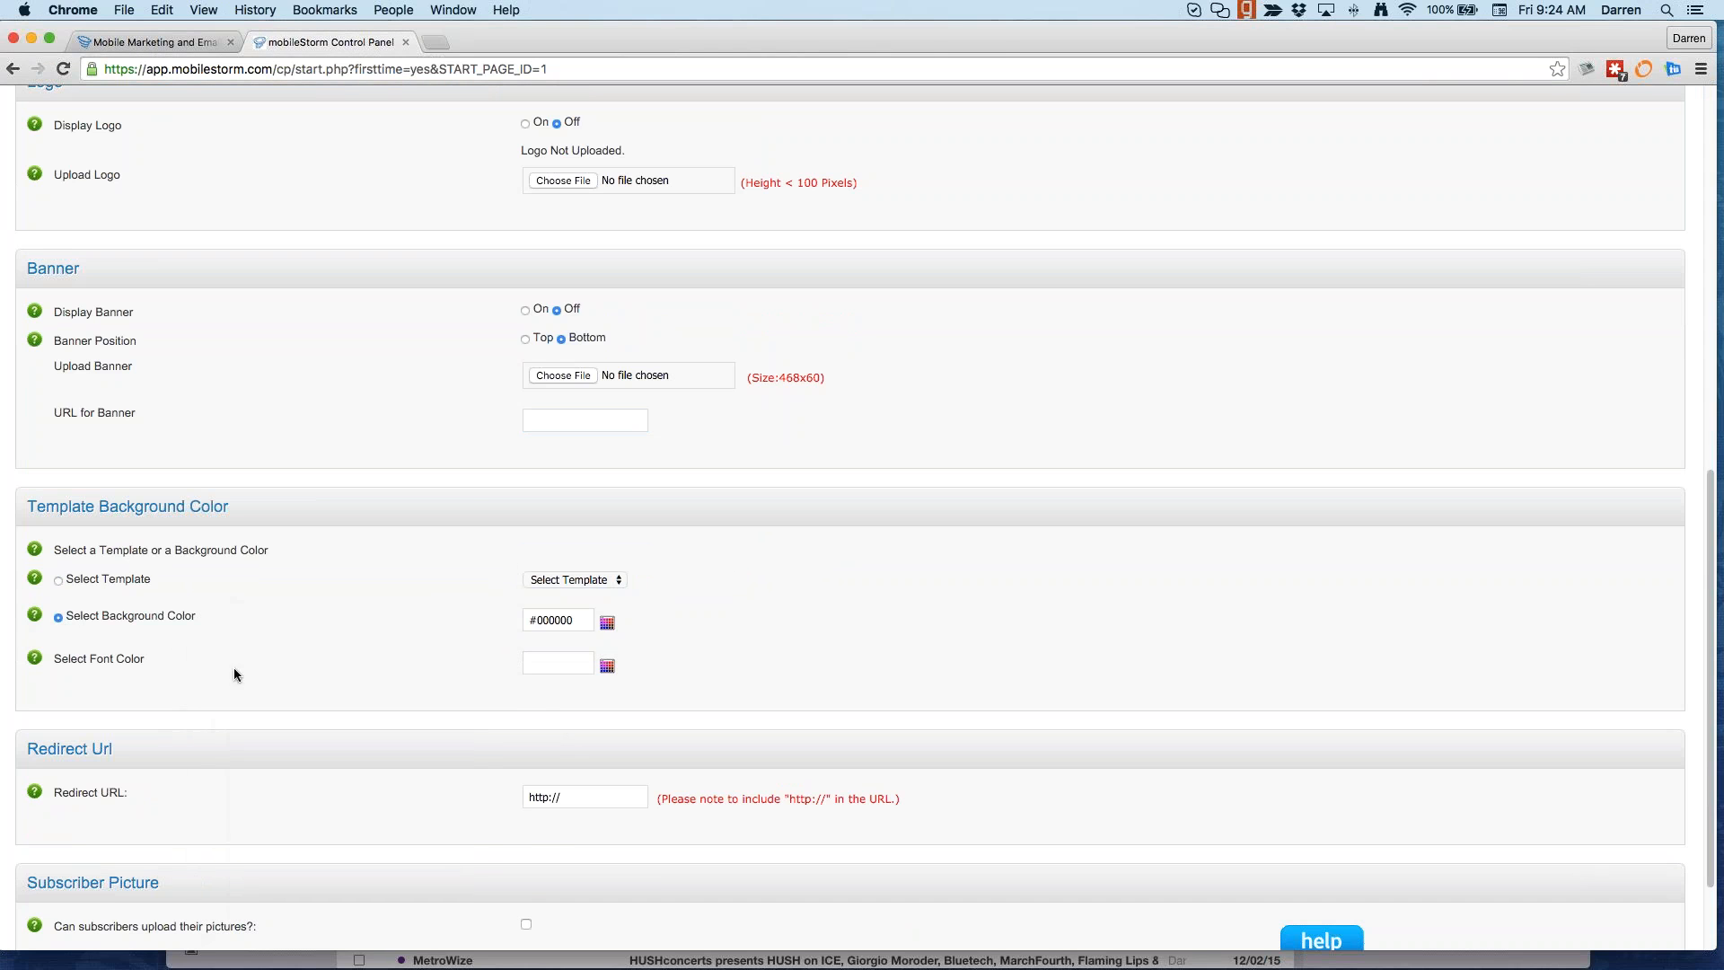
pyautogui.click(615, 664)
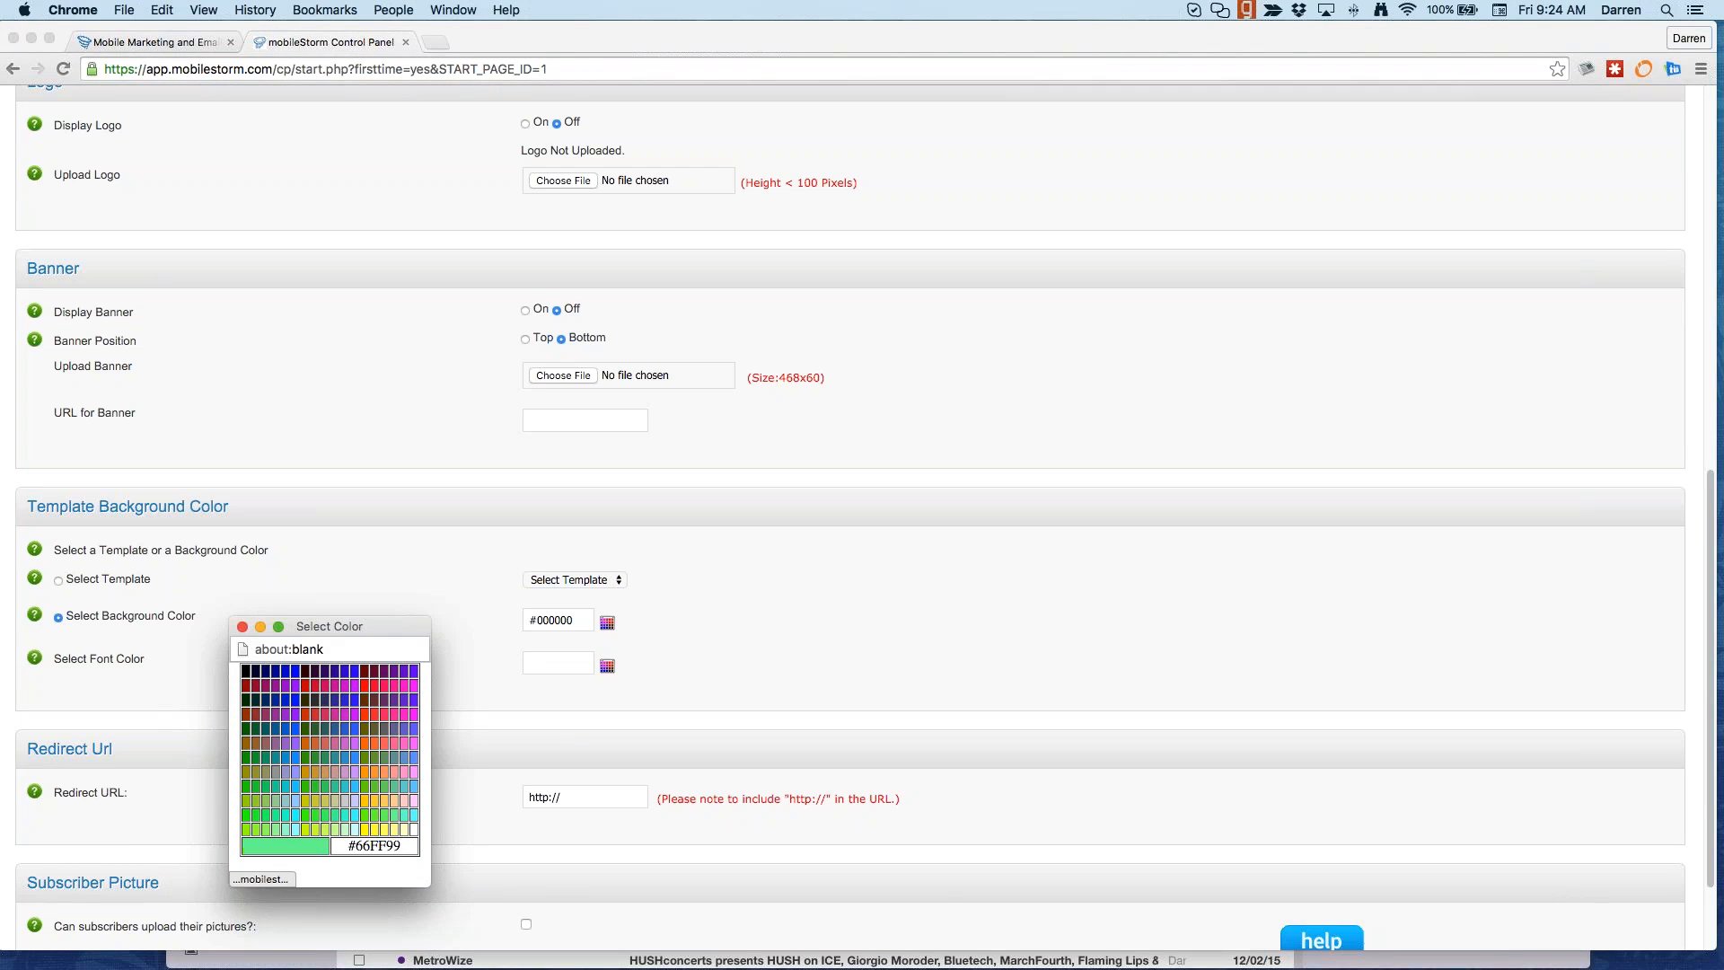
pyautogui.click(414, 830)
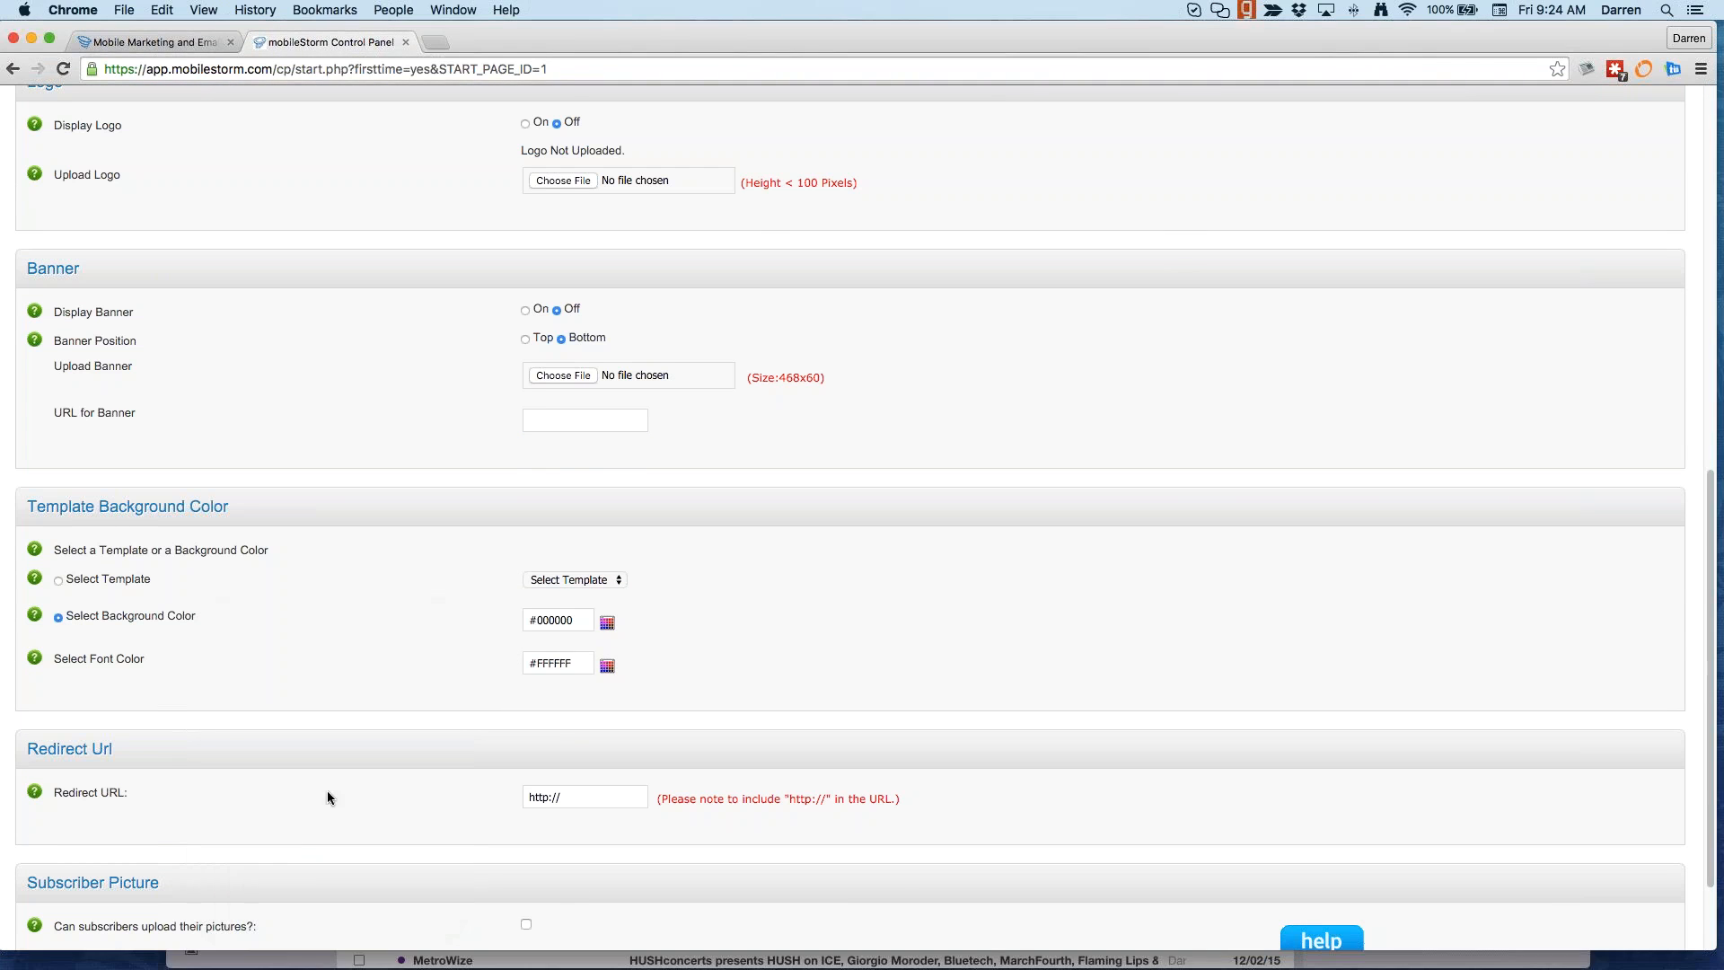
pyautogui.scroll(-3, 552, 710)
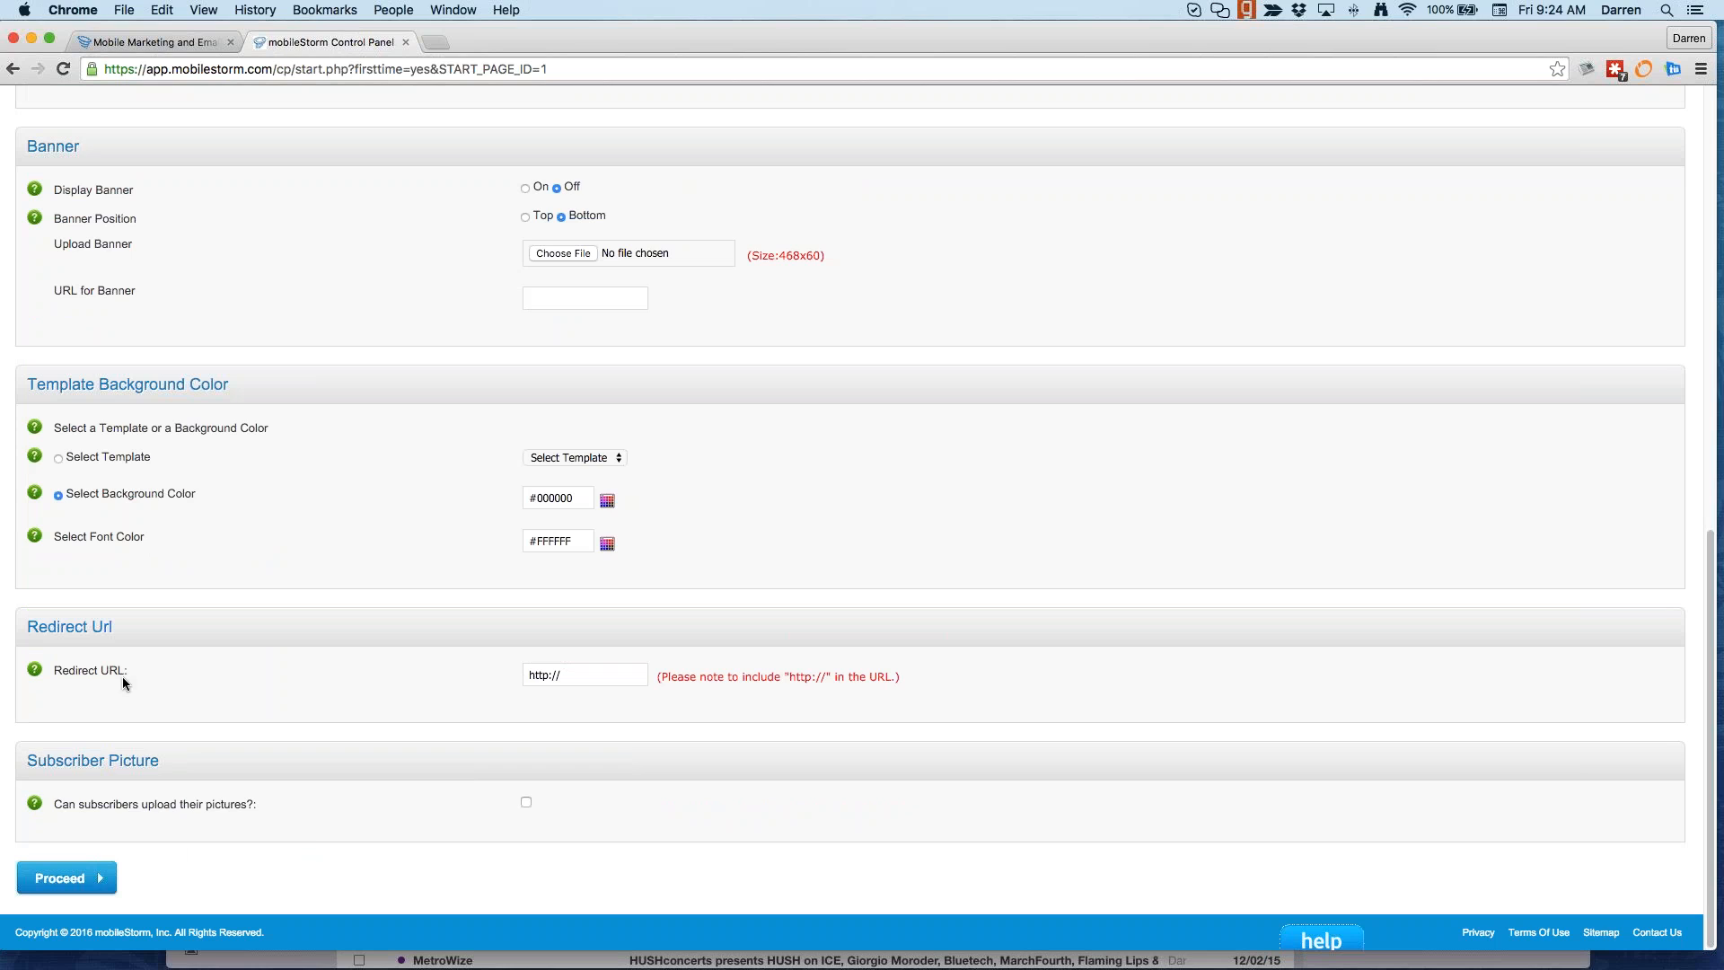
pyautogui.click(604, 675)
# Step: Proceed to step 2 and tick First Name, Last Name, Zip, State, City and Birthdate
pyautogui.click(397, 792)
pyautogui.click(63, 877)
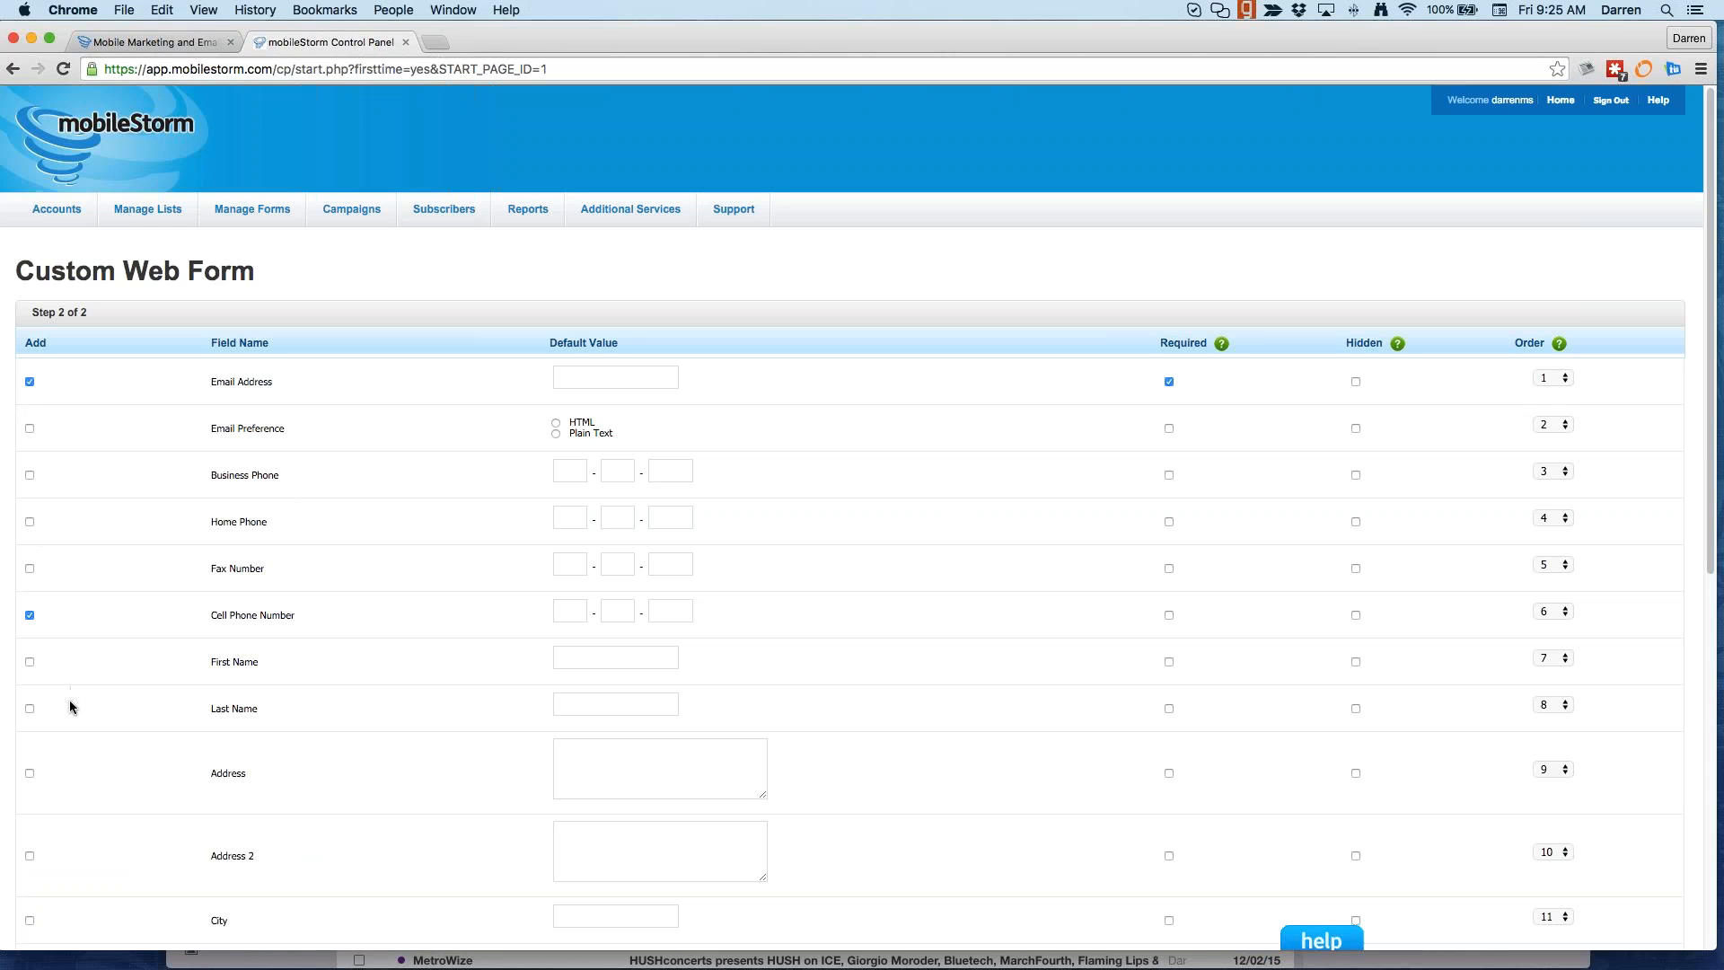
pyautogui.click(30, 663)
pyautogui.click(30, 709)
pyautogui.scroll(-5, 66, 769)
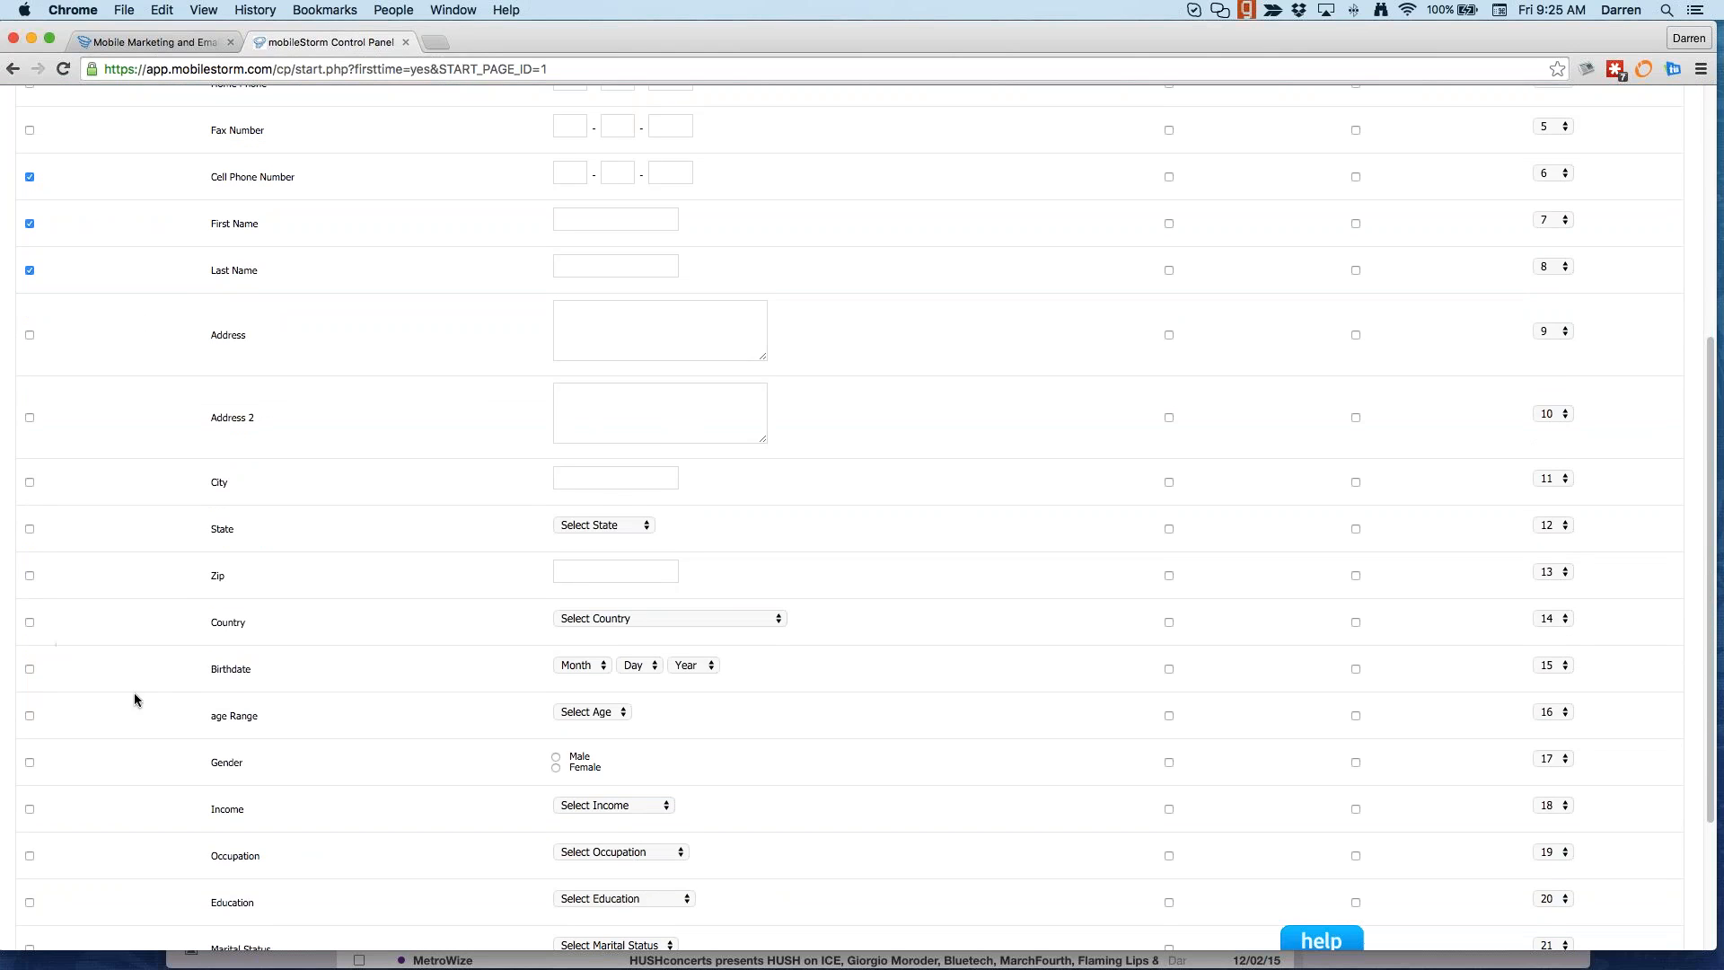
pyautogui.click(29, 576)
pyautogui.click(28, 529)
pyautogui.click(31, 483)
pyautogui.click(29, 669)
# Step: Check the Flavors column in the Excel test data, then return to the form's field list
pyautogui.scroll(-3, 64, 754)
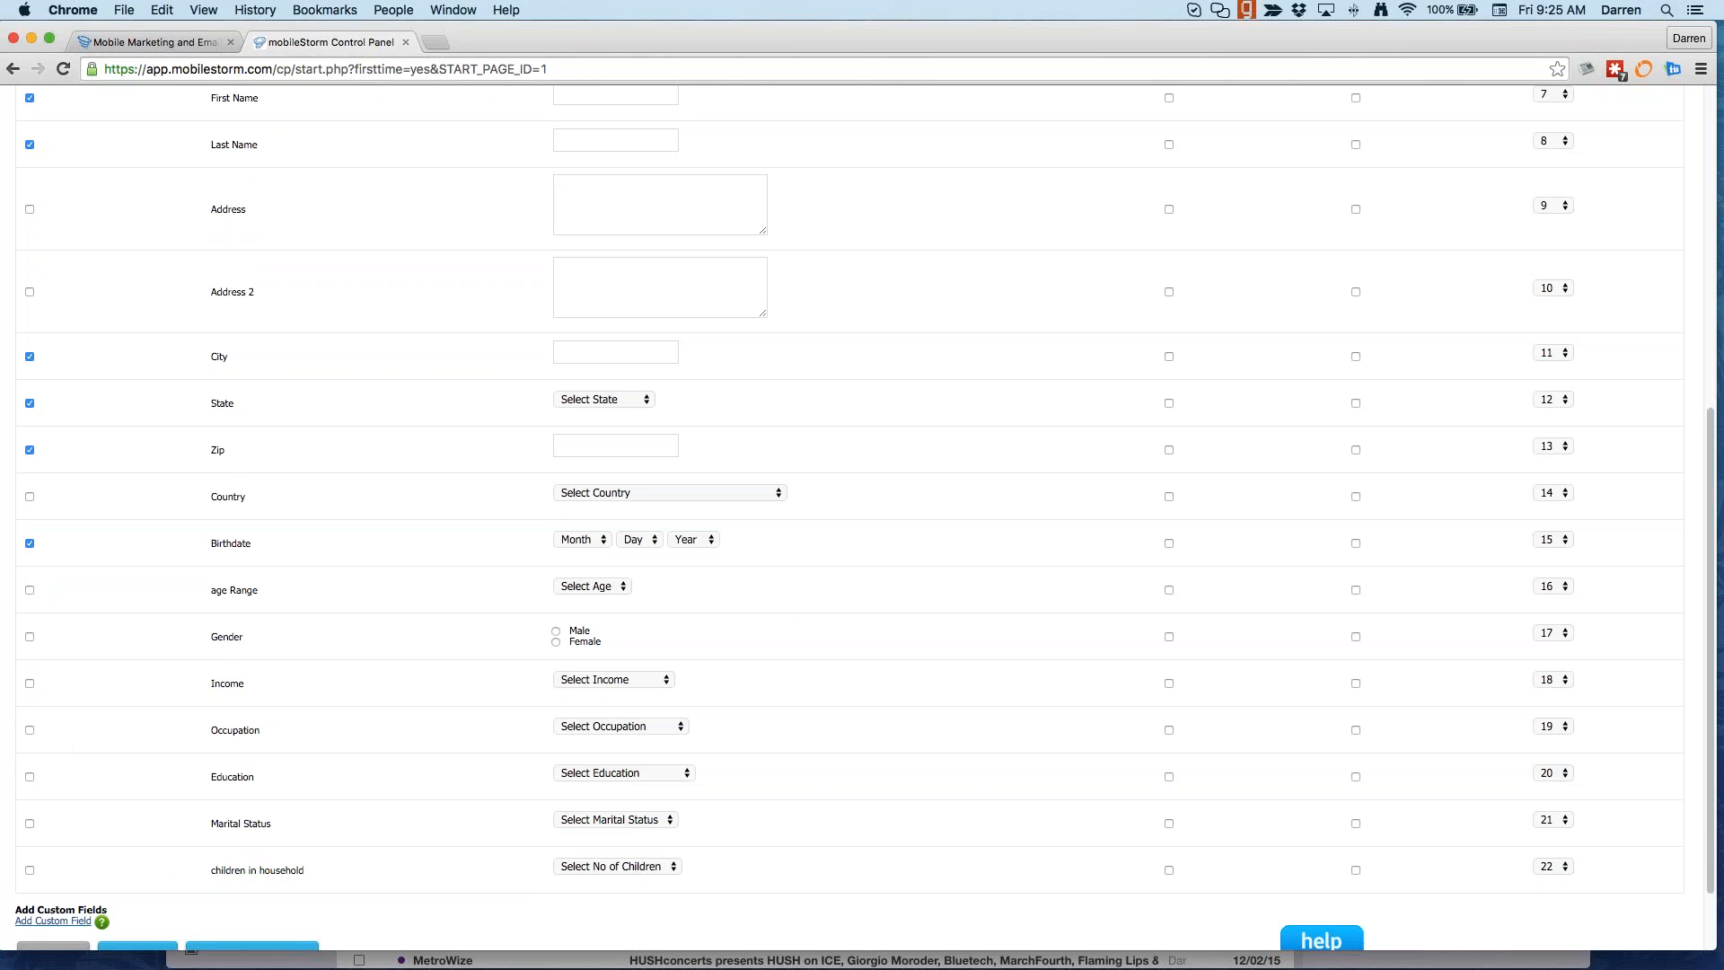
pyautogui.moveTo(0, 39); pyautogui.dragTo(921, 30)
pyautogui.click(819, 205)
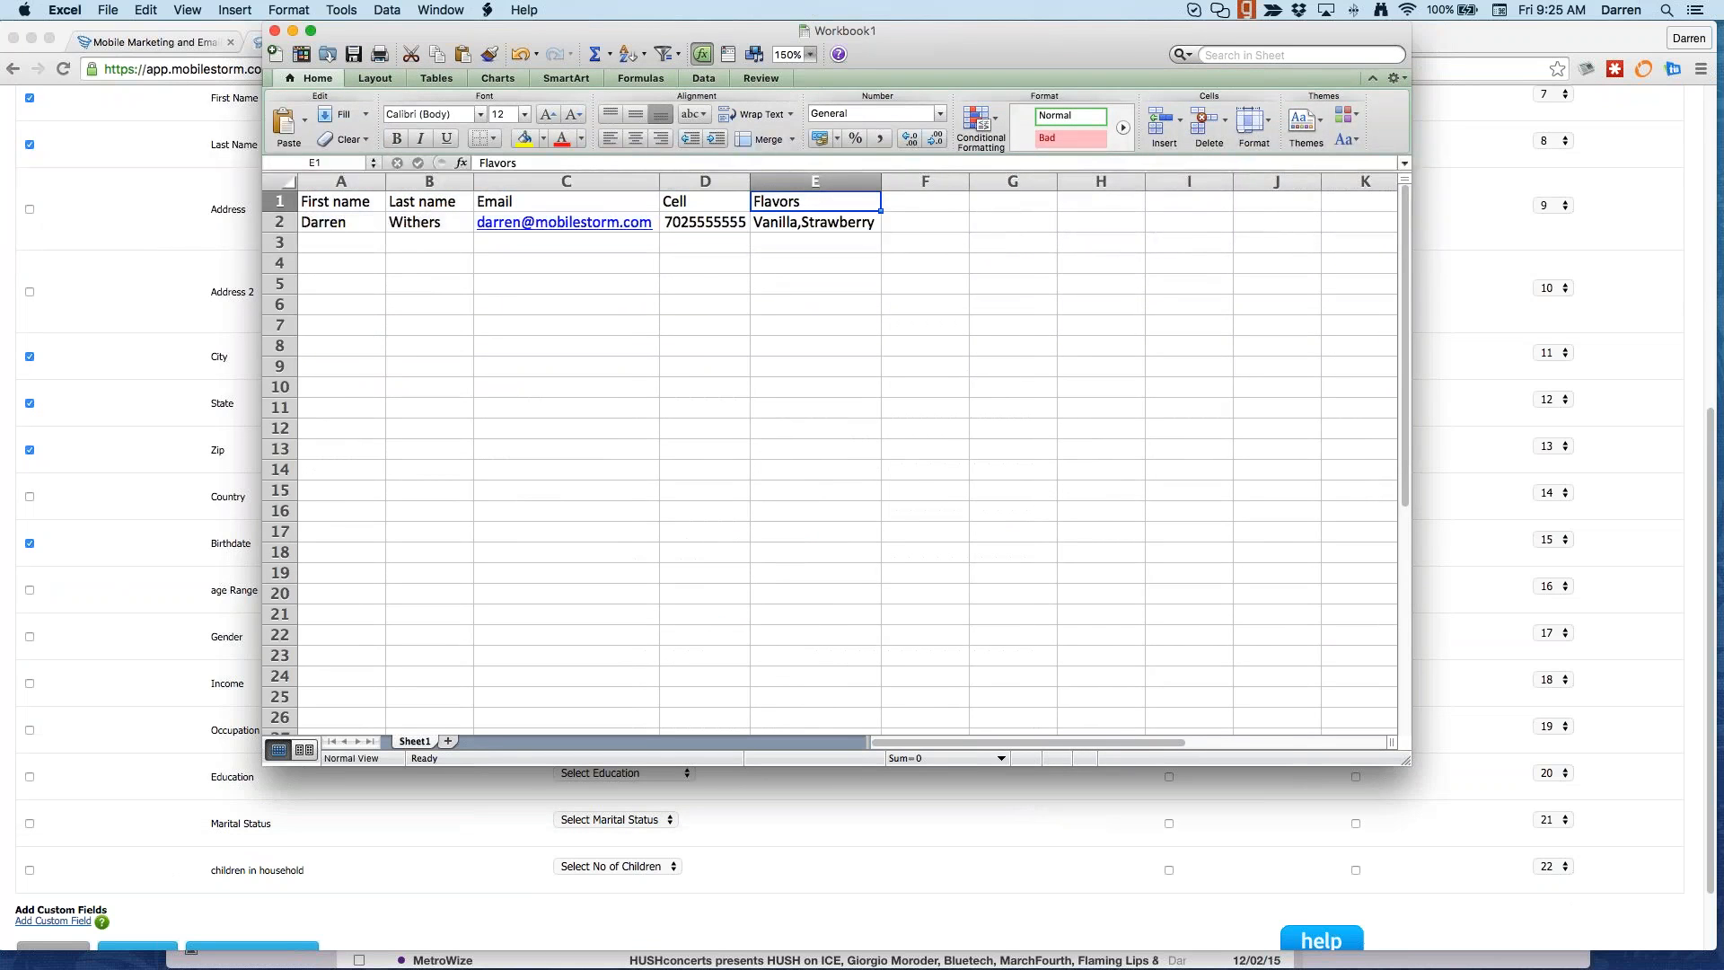
pyautogui.click(101, 797)
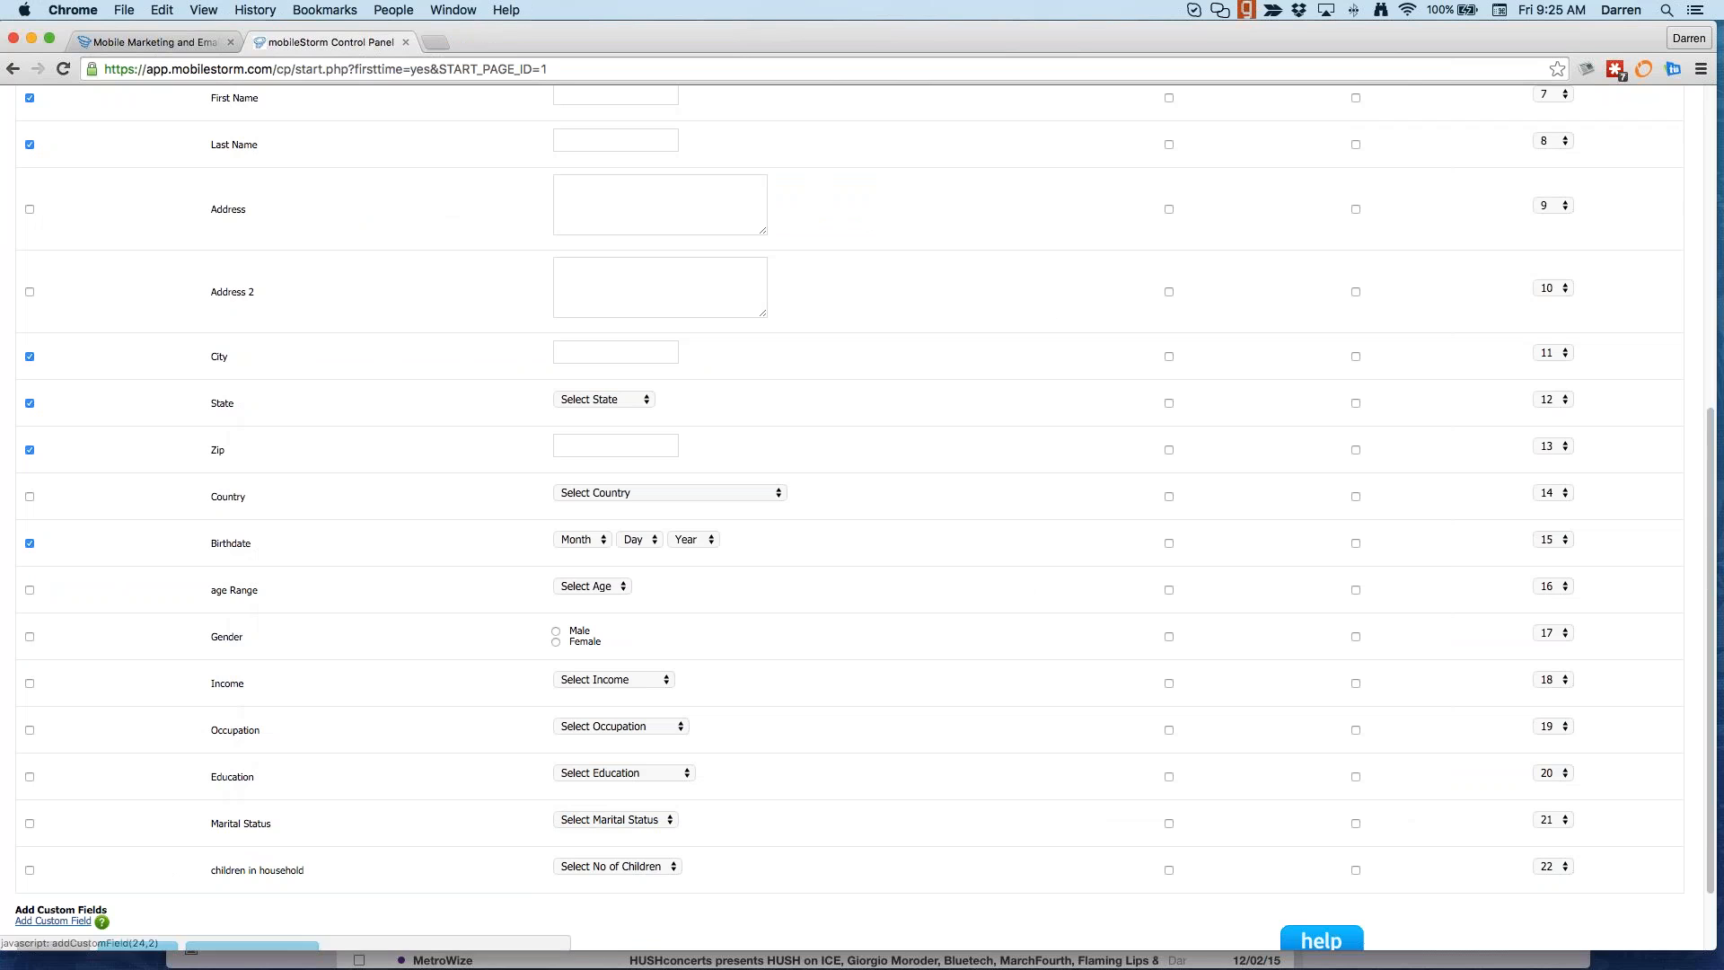
pyautogui.scroll(-1, 63, 893)
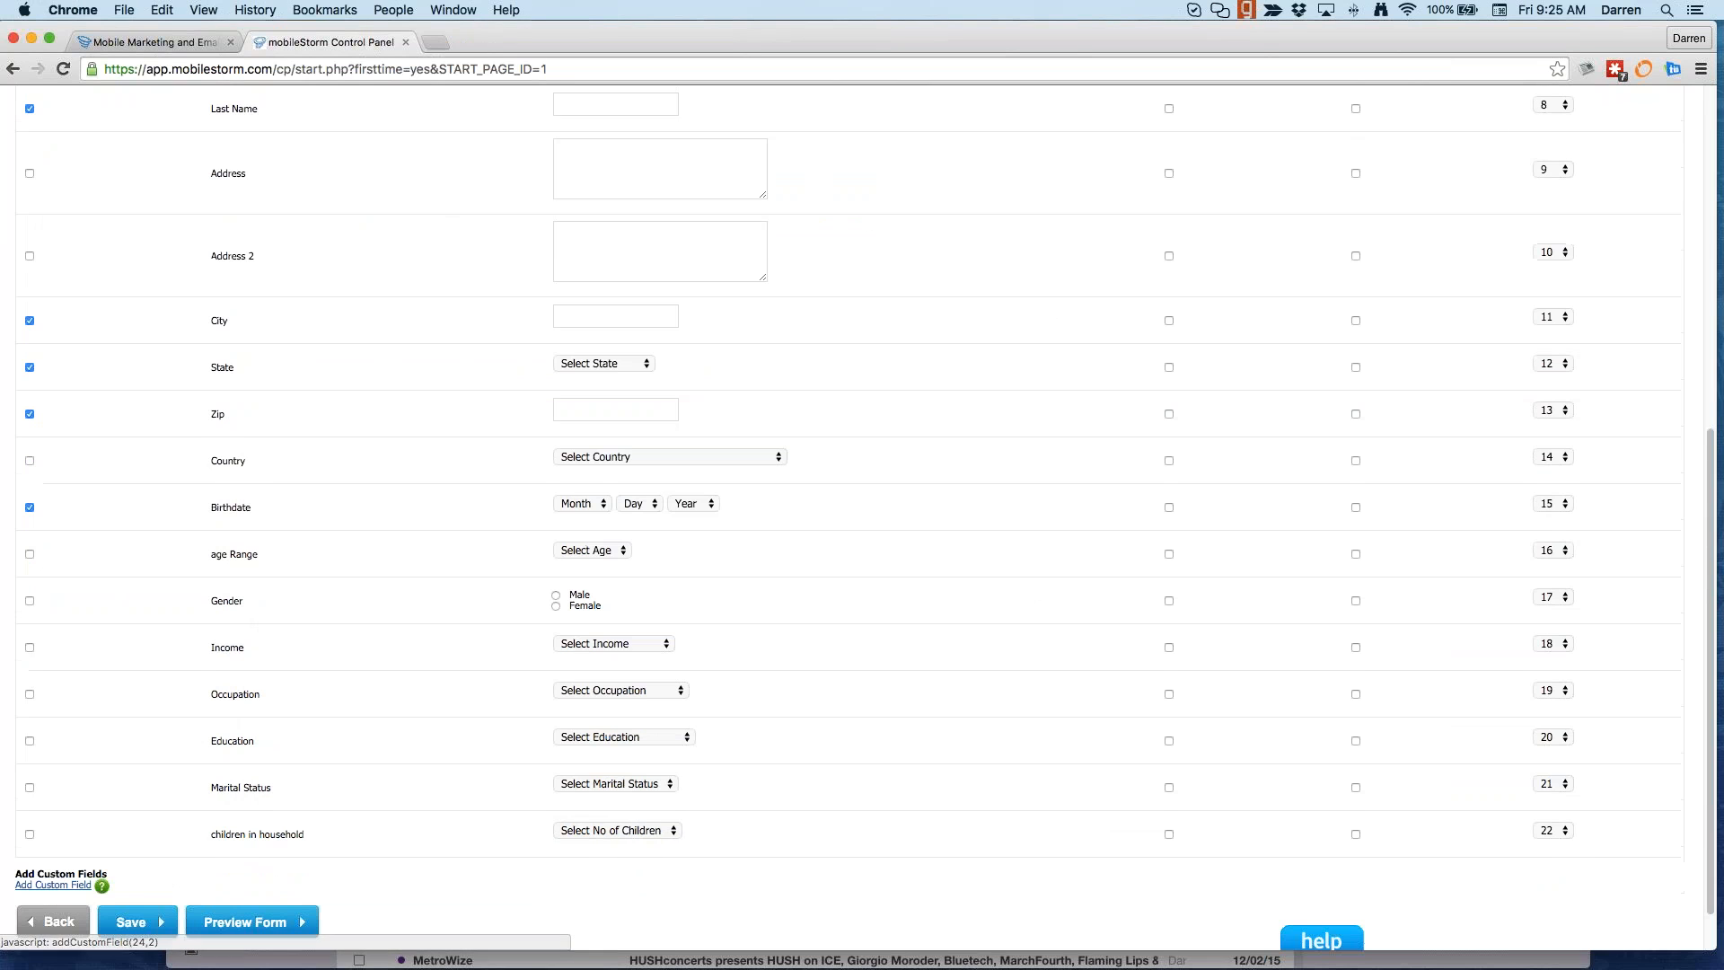
pyautogui.click(61, 887)
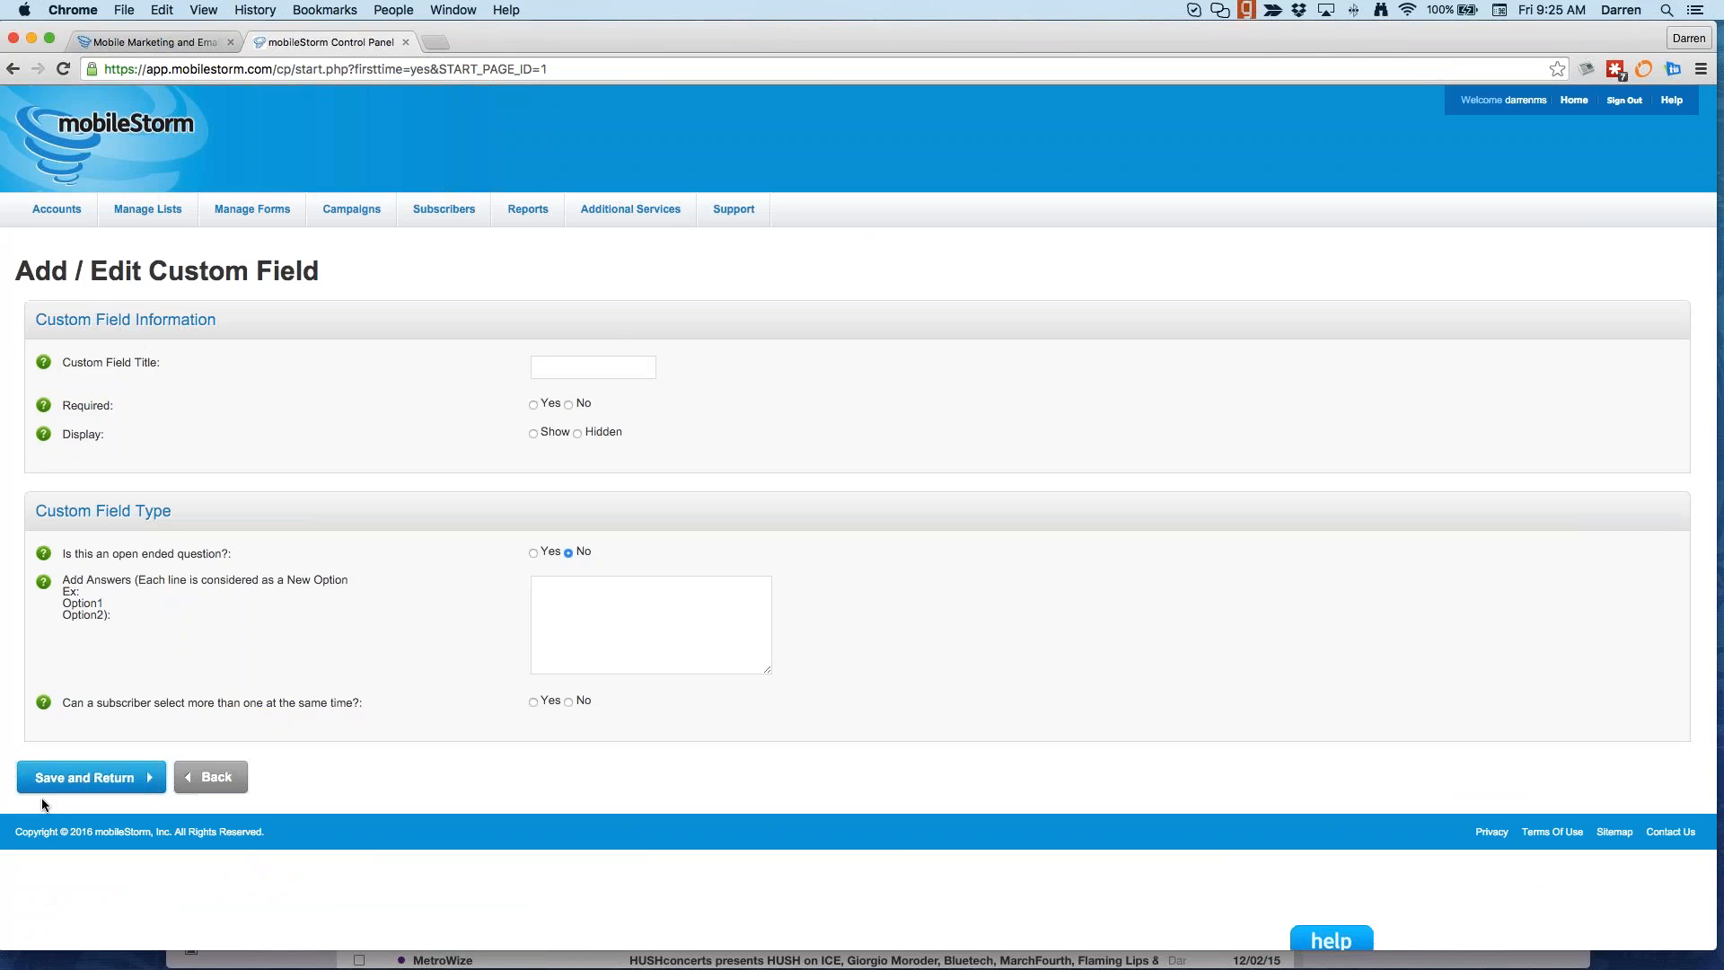
# Step: Title the custom field 'What are your favorite flavors' and make it optional
pyautogui.click(560, 361)
pyautogui.write('F')
pyautogui.press('BackSpace')
pyautogui.write('Which')
pyautogui.press('BackSpace')
pyautogui.press('BackSpace')
pyautogui.press('BackSpace')
pyautogui.write('at are ')
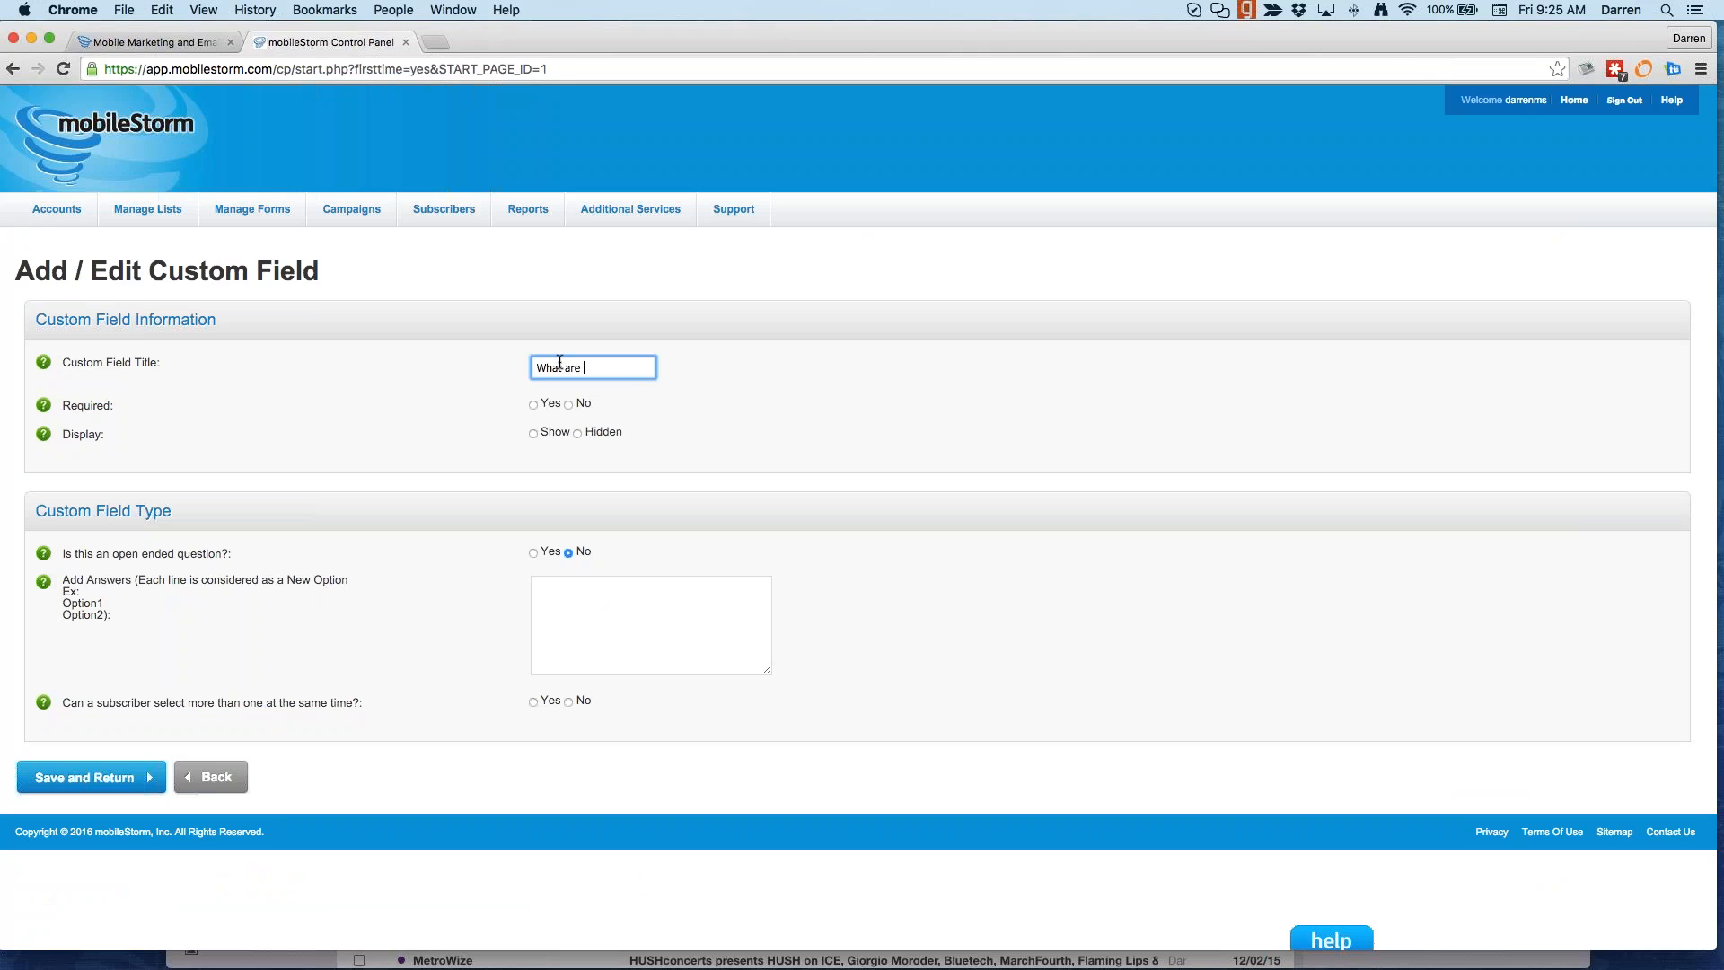
pyautogui.write('your favorite fa')
pyautogui.press('BackSpace')
pyautogui.write('lavors')
pyautogui.click(569, 404)
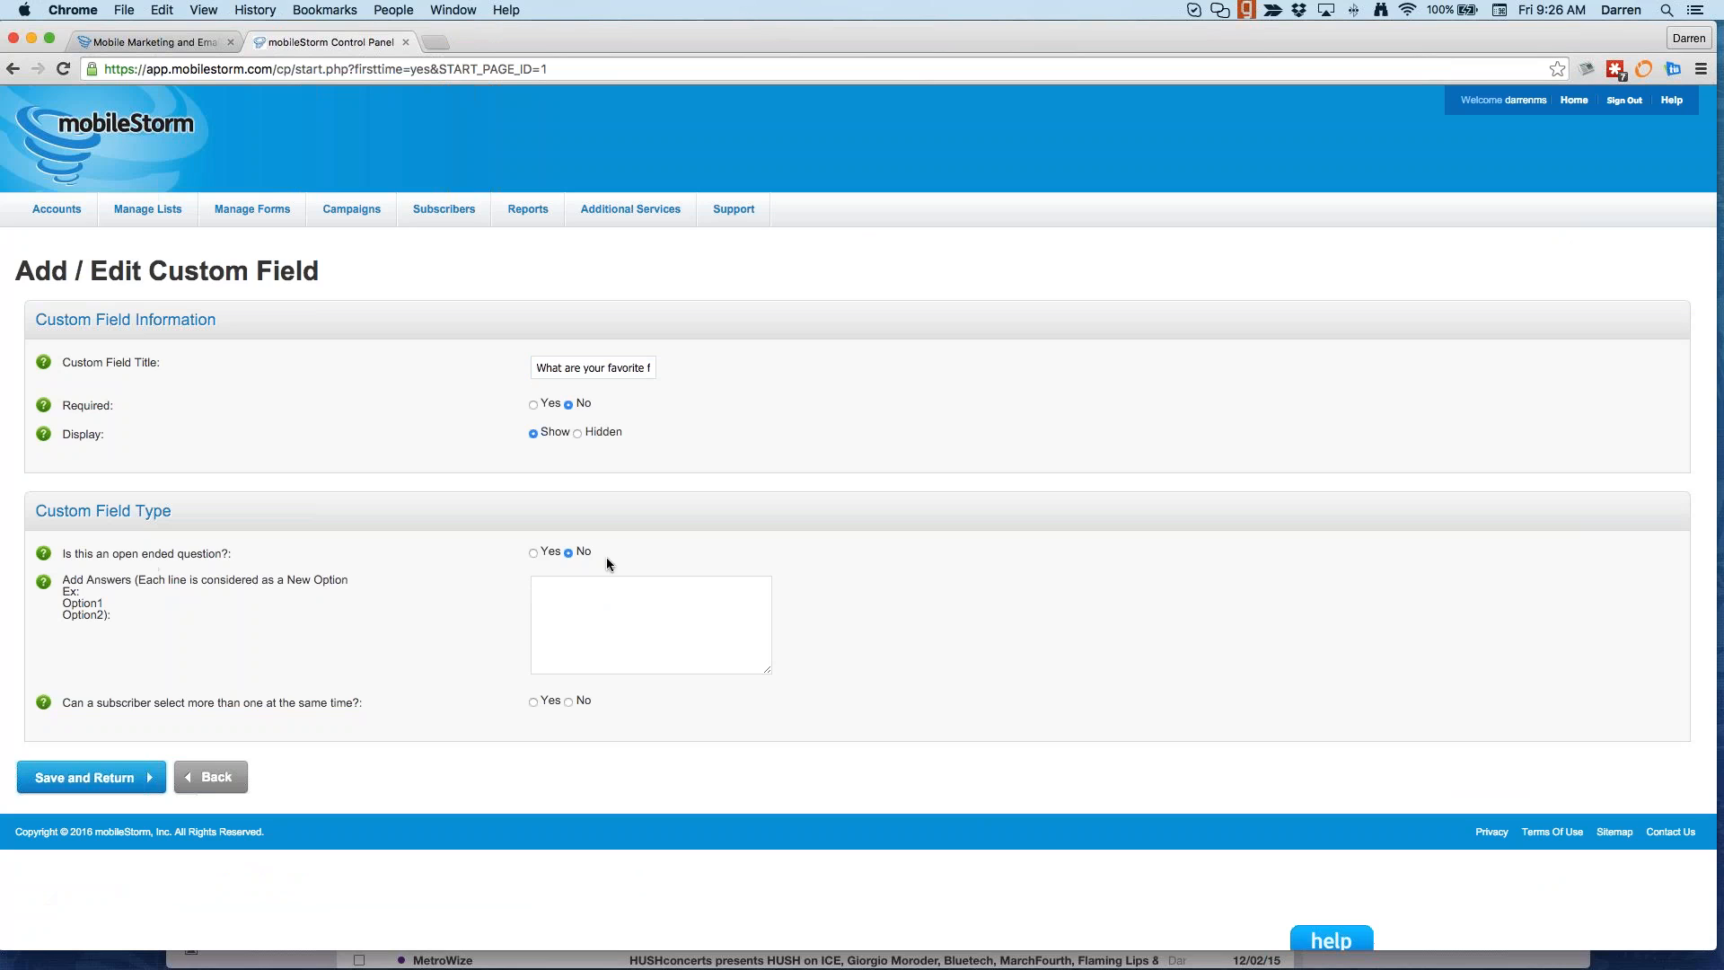
# Step: Enter answers Vanilla, Chocolate and Strawberry, allow multiple selection, and save the field
pyautogui.click(674, 593)
pyautogui.write('Van')
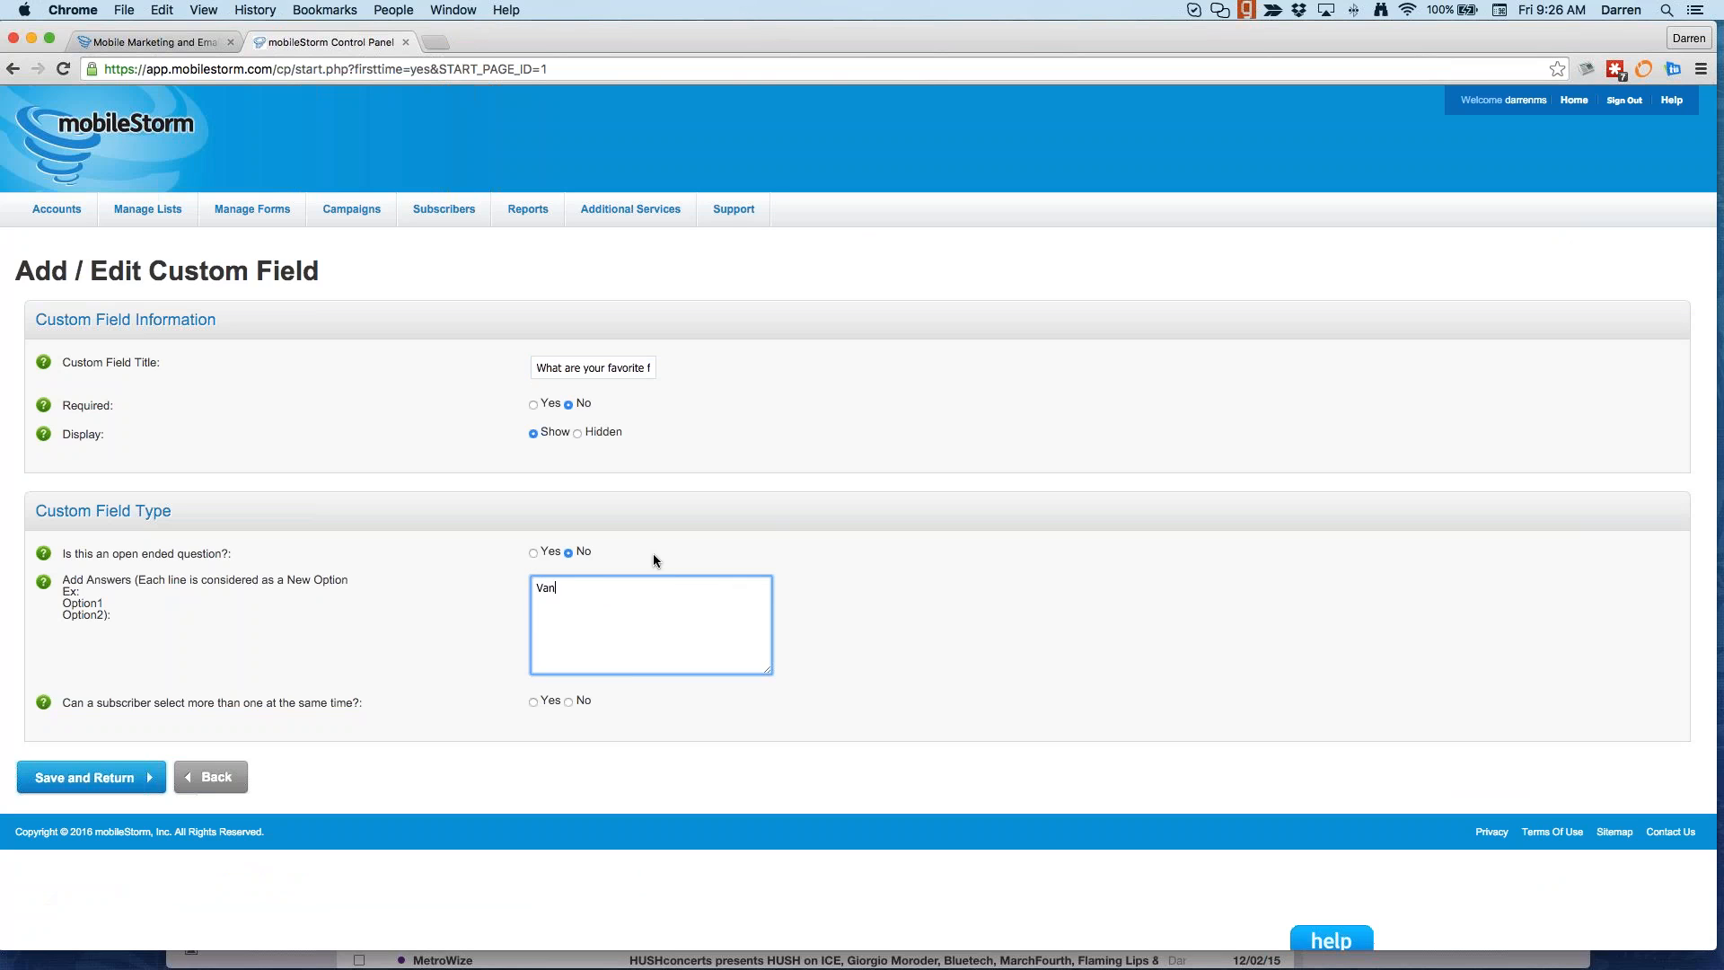
pyautogui.write('illa')
pyautogui.press('Return')
pyautogui.write('Chocolate')
pyautogui.press('Return')
pyautogui.write('Strawberry')
pyautogui.click(535, 703)
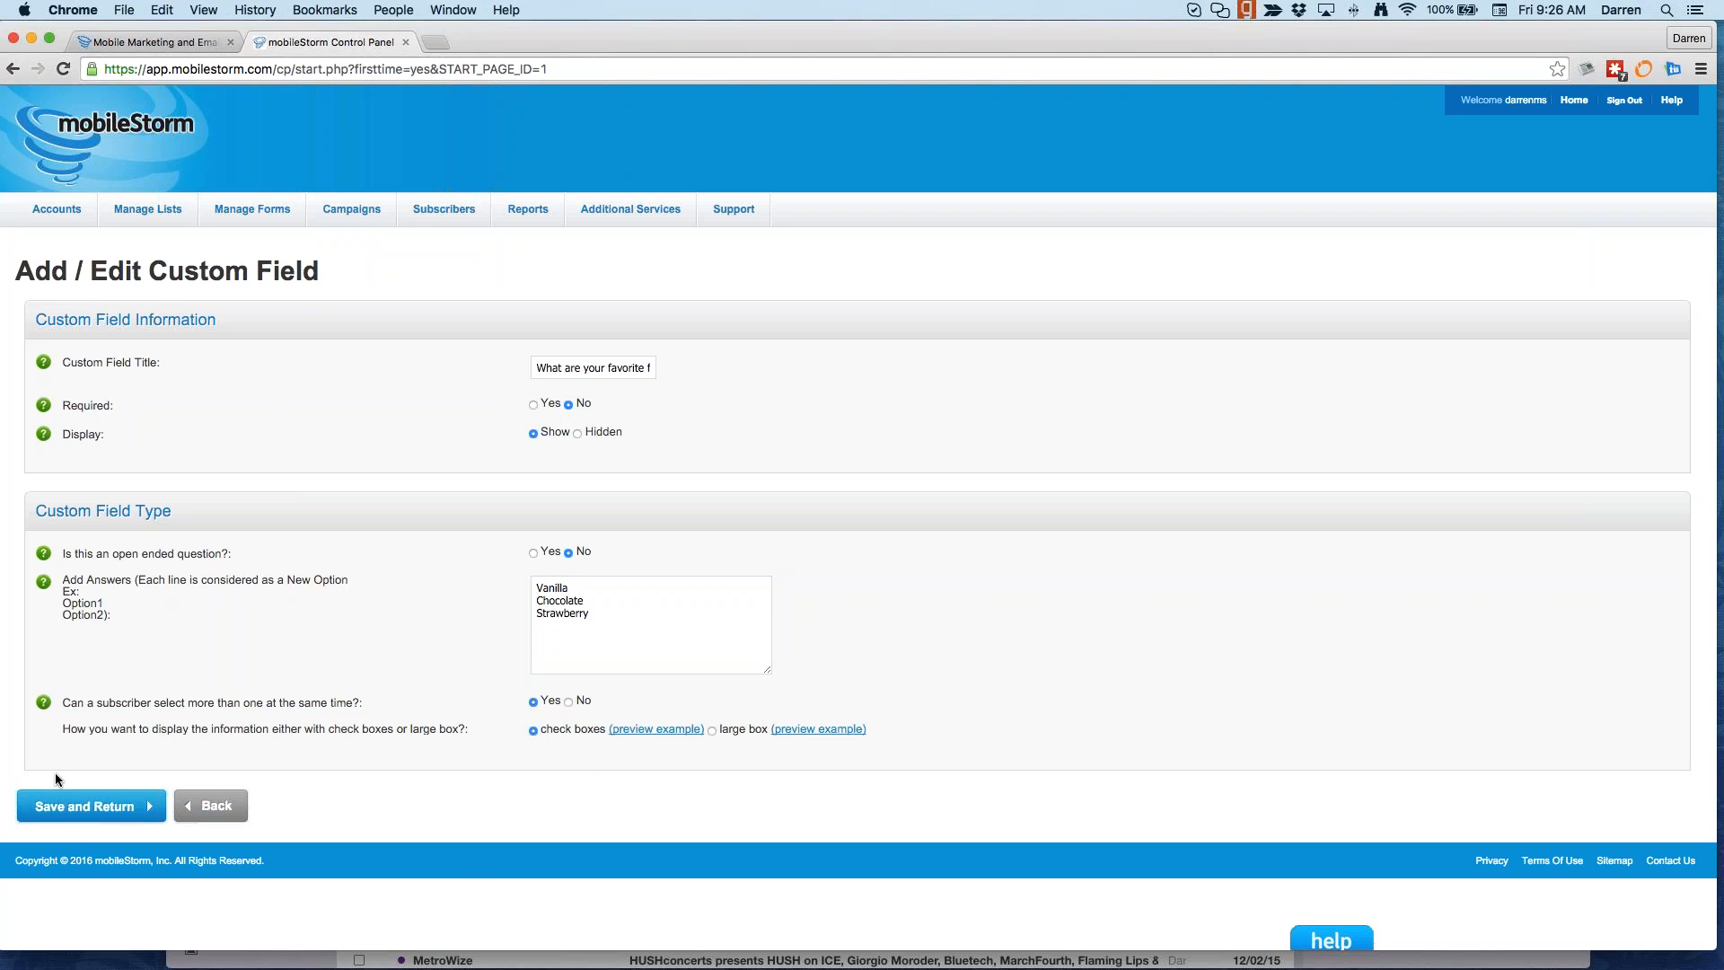
pyautogui.click(86, 805)
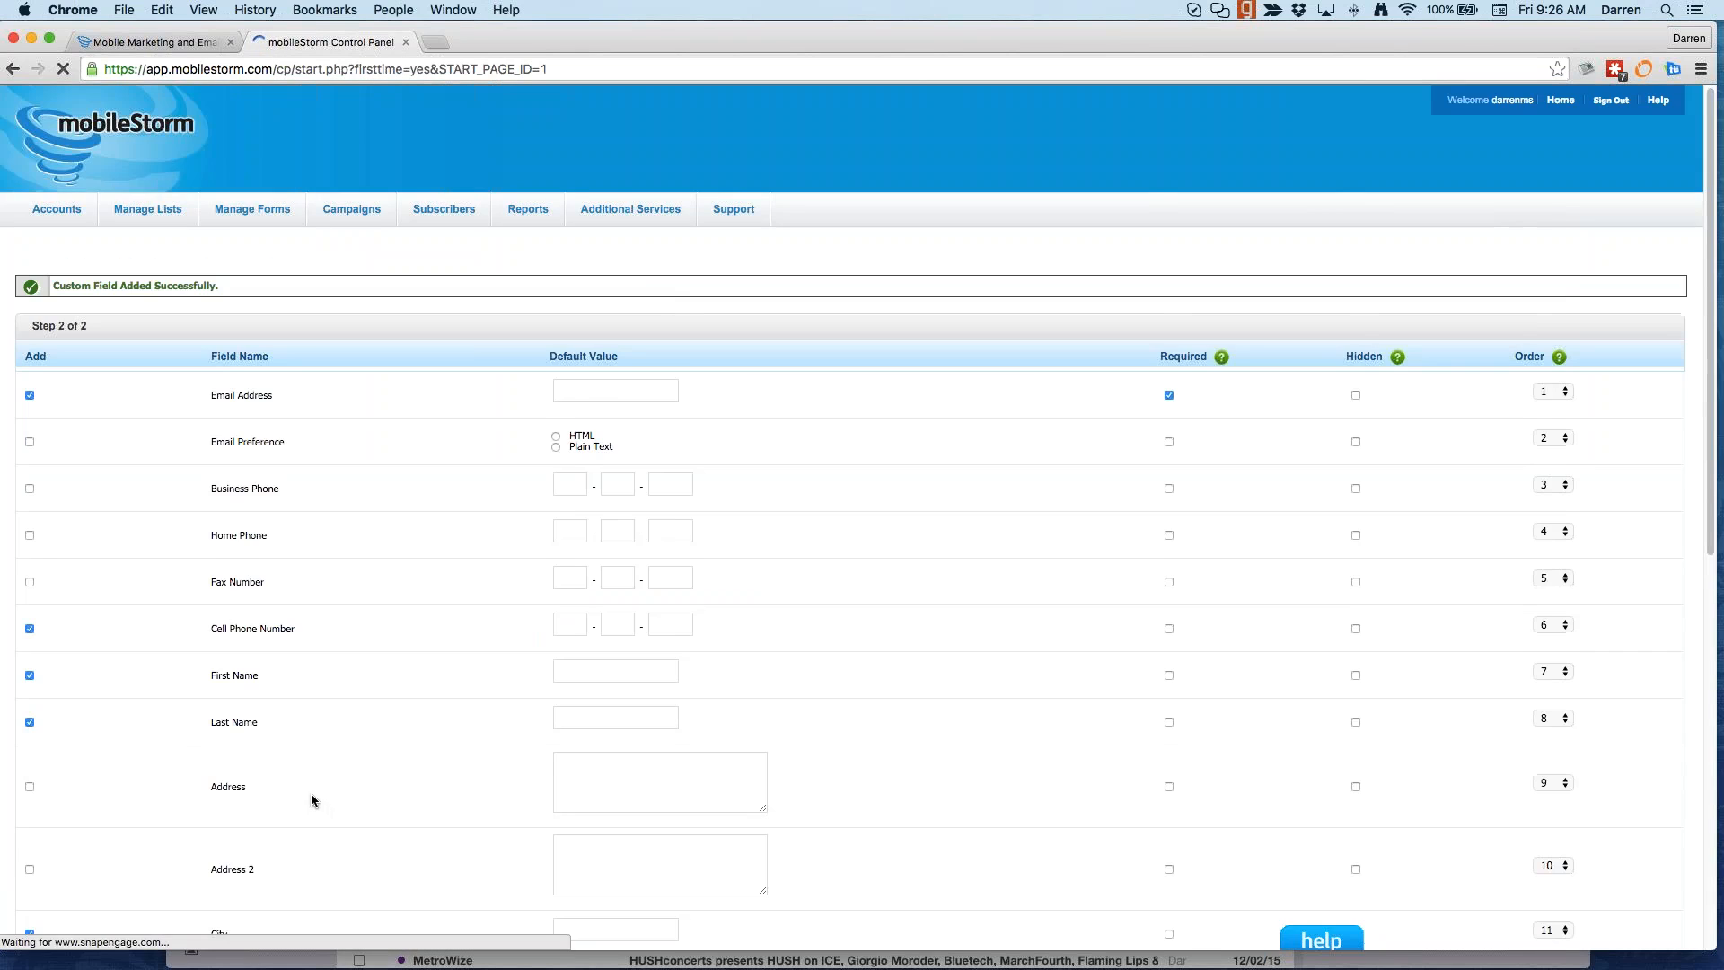
# Step: Save form 15212, copy its public web link, and paste it into a new browser tab
pyautogui.scroll(-8, 311, 794)
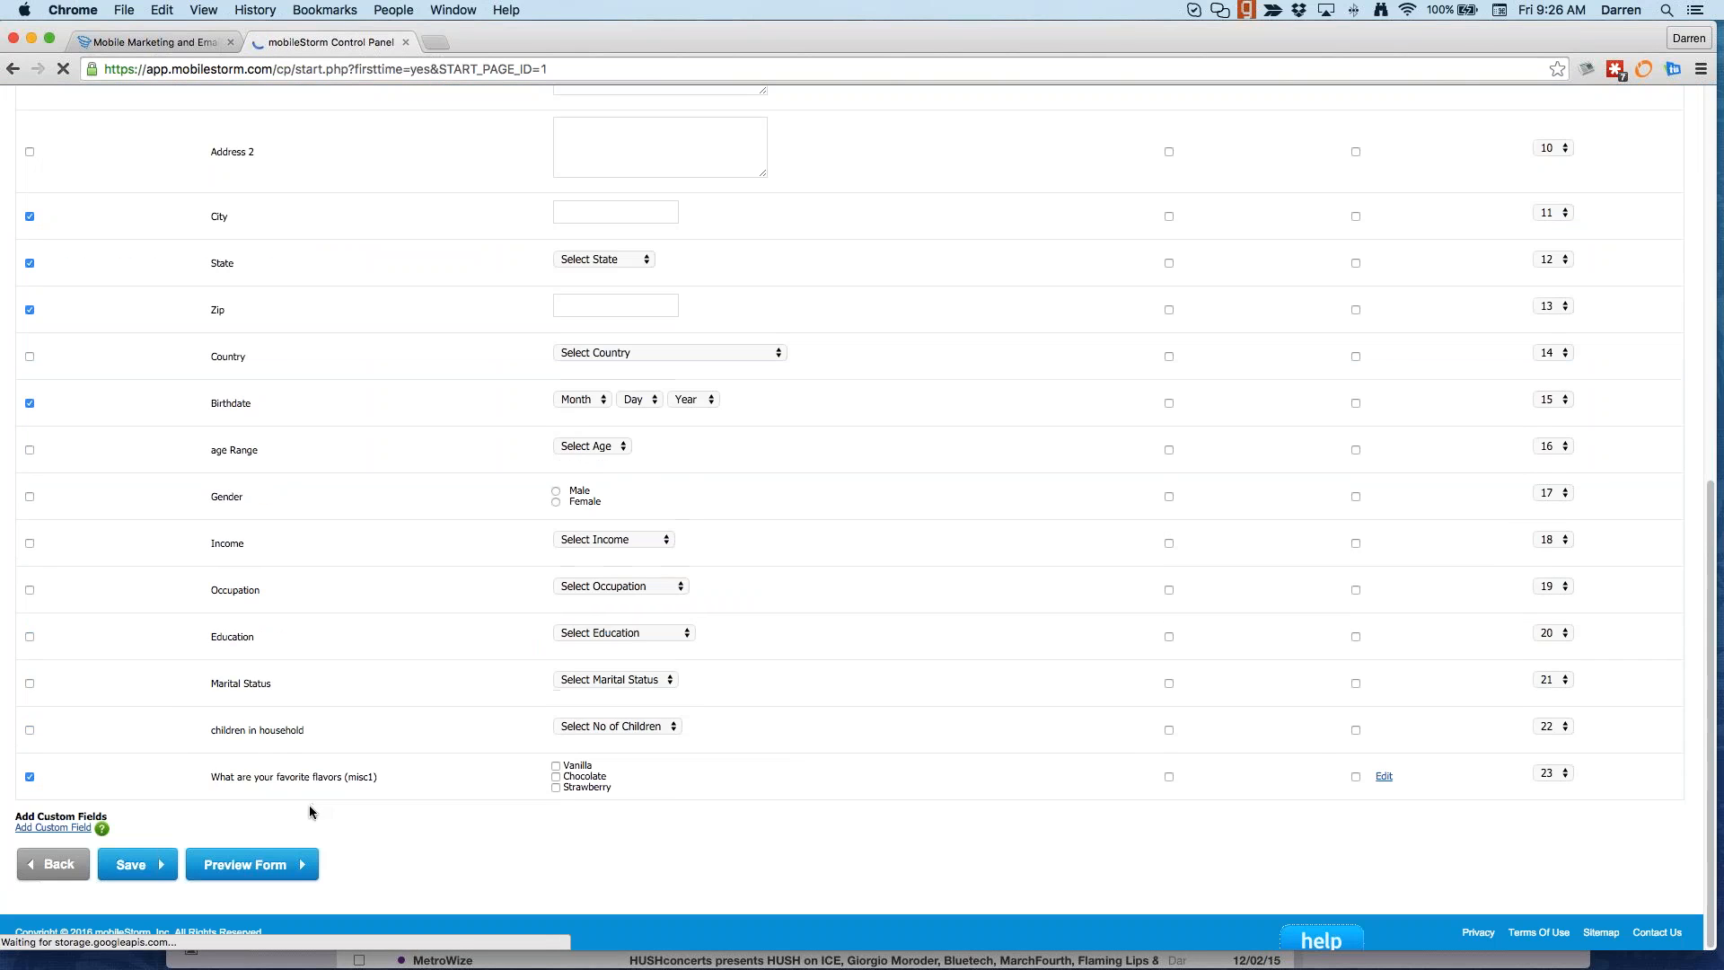
pyautogui.click(144, 867)
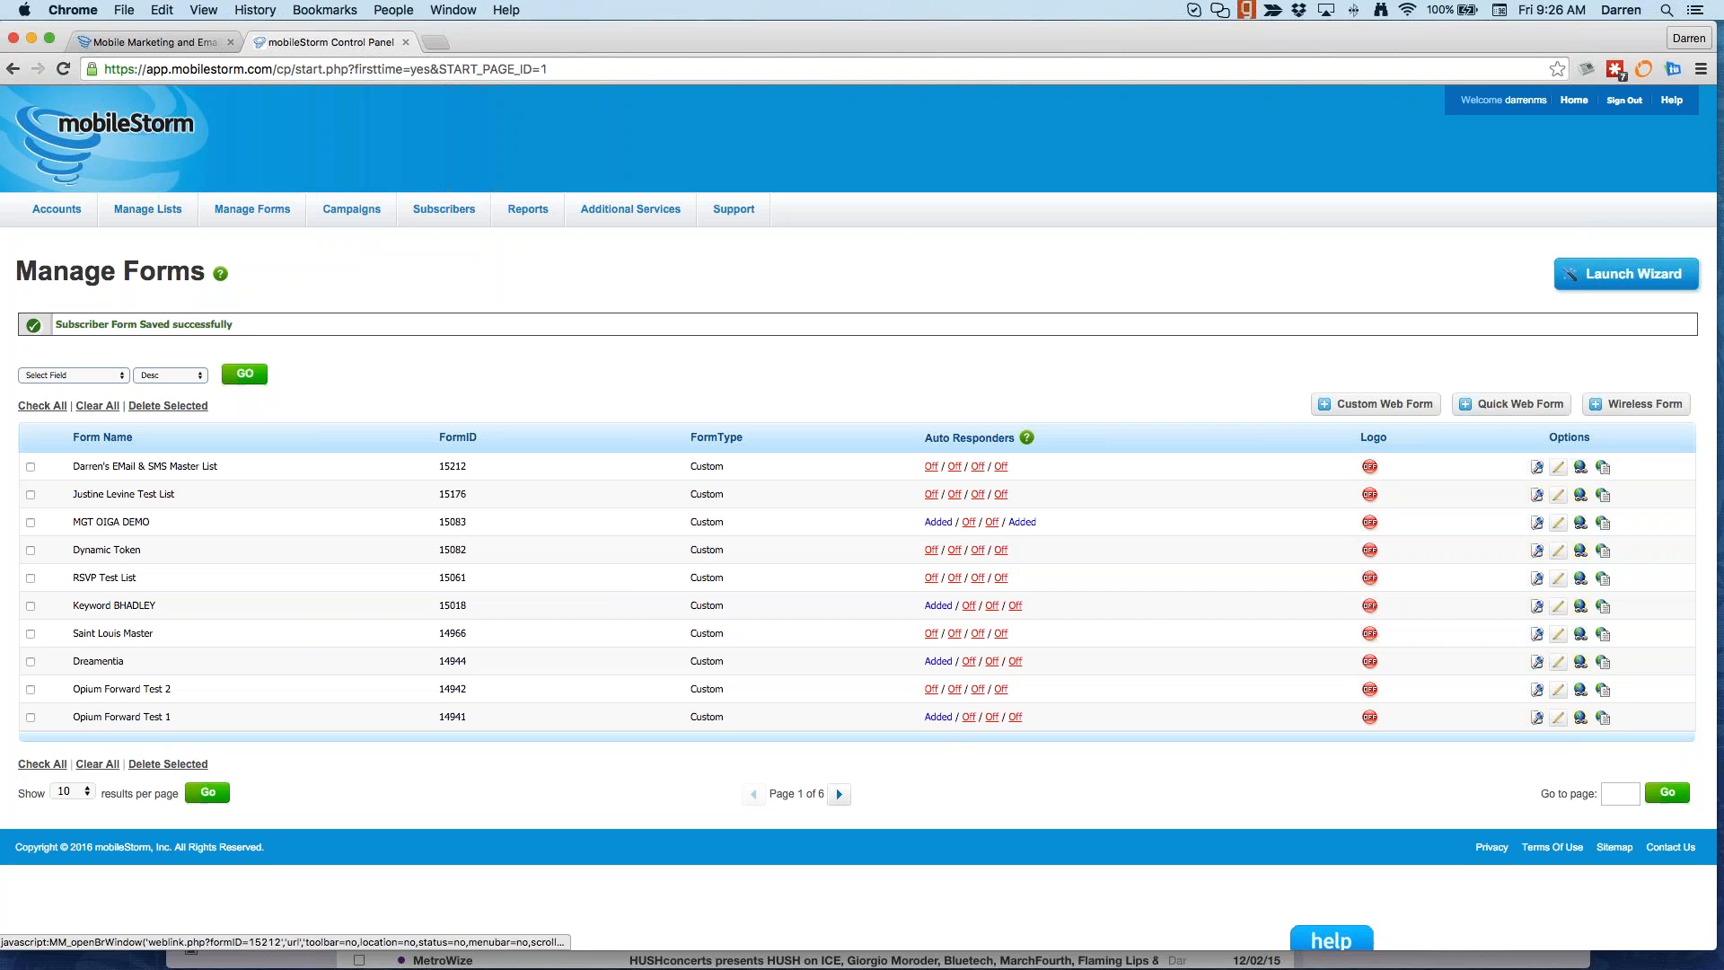
pyautogui.click(1580, 467)
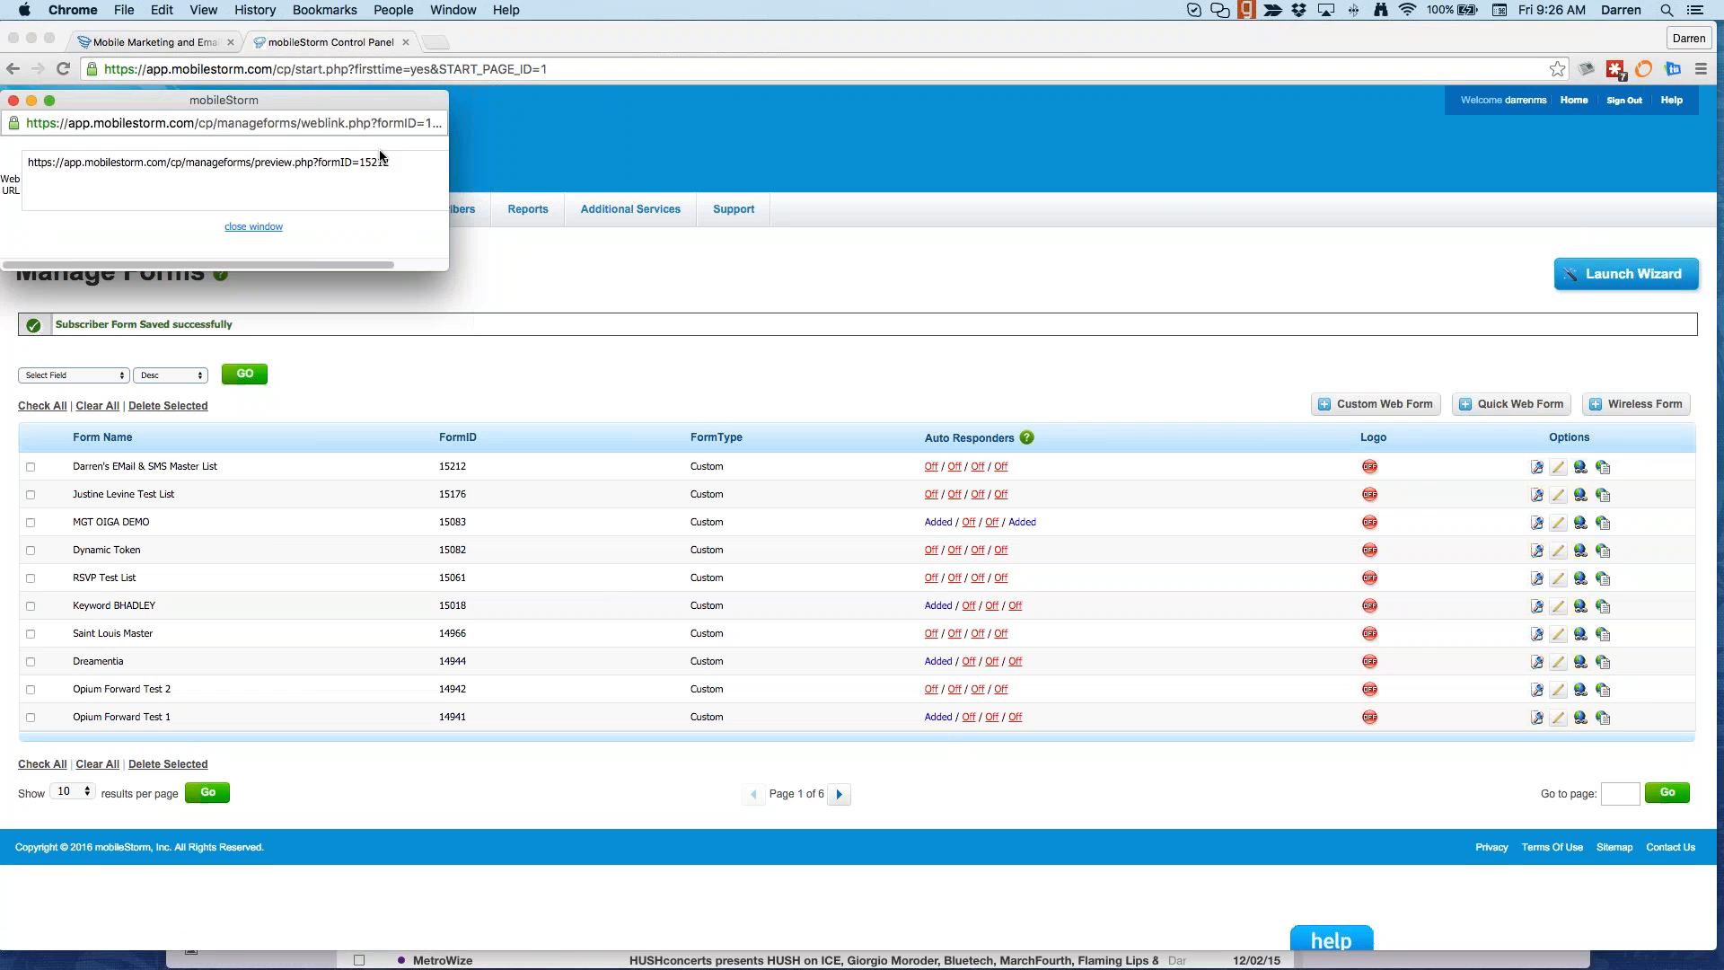
pyautogui.click(393, 166)
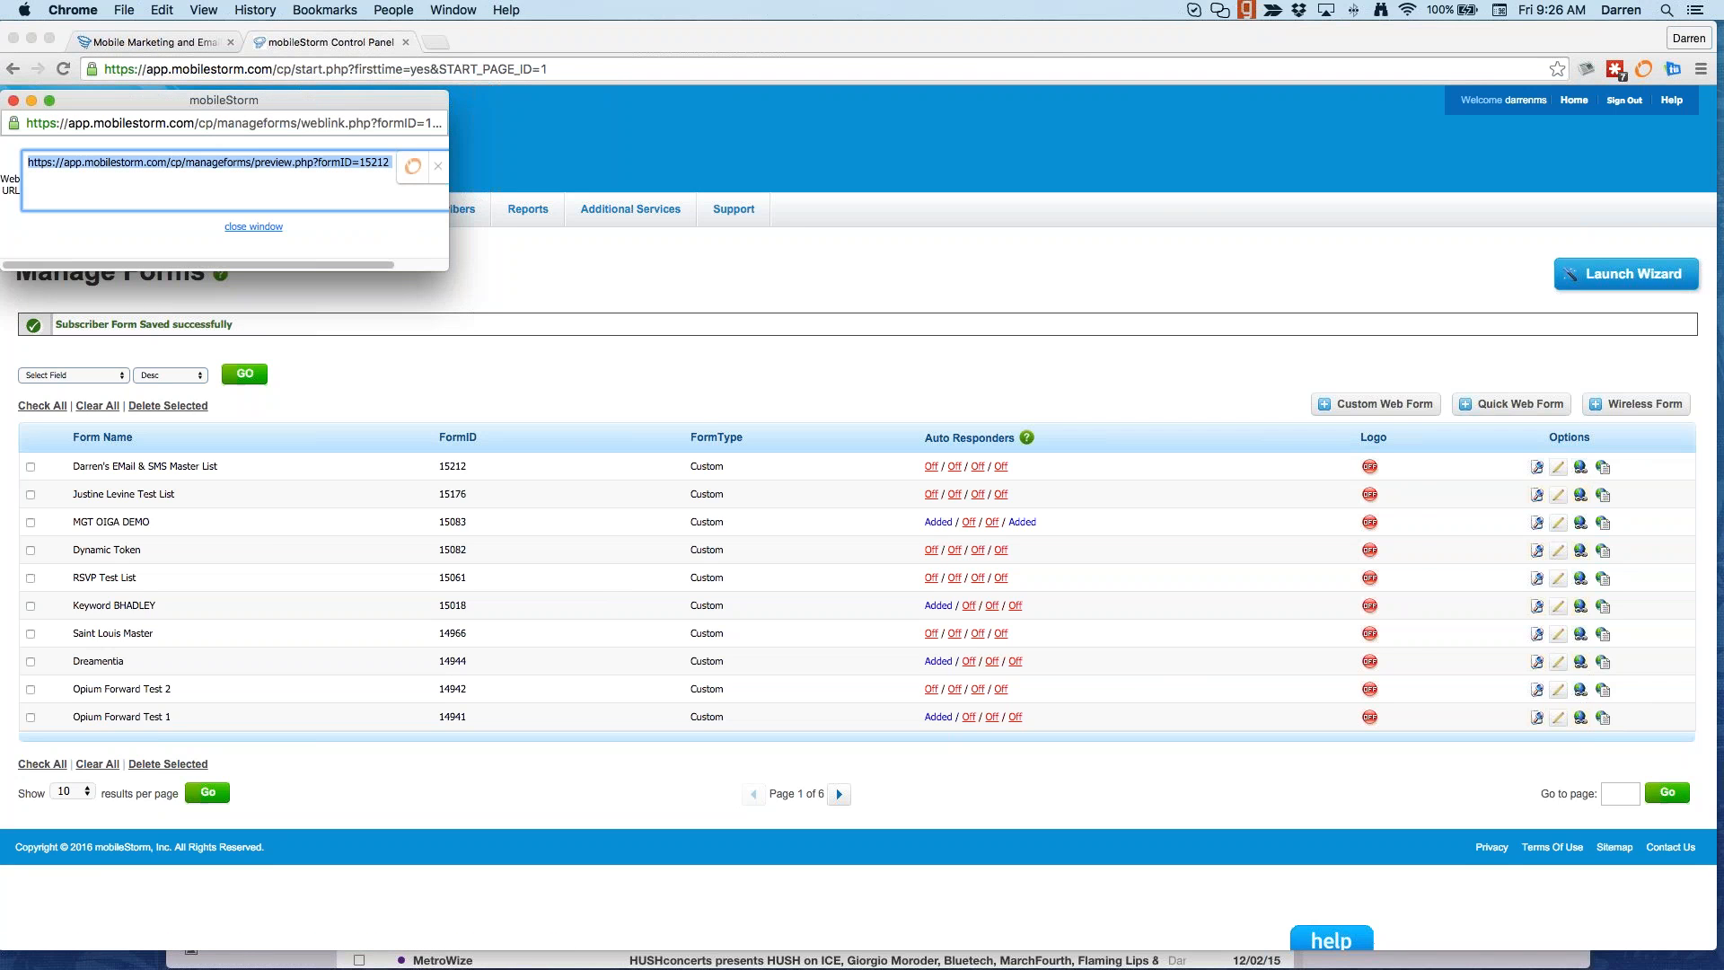
pyautogui.press('super+c')
pyautogui.click(436, 42)
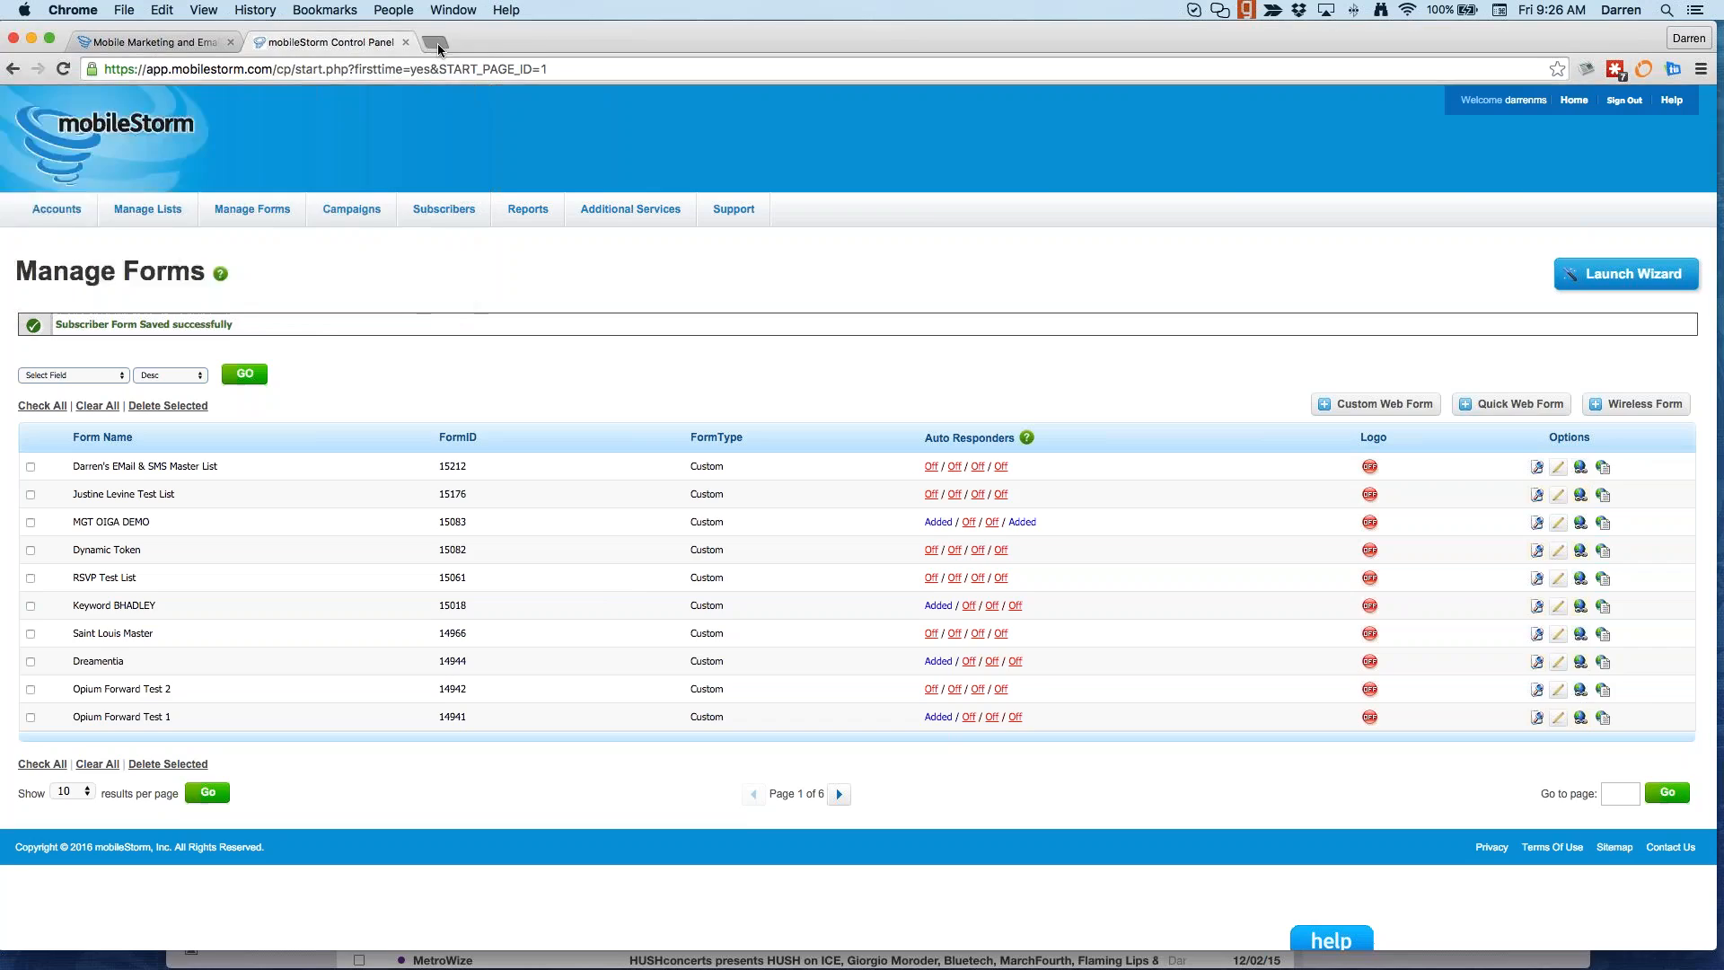
pyautogui.press('super+v')
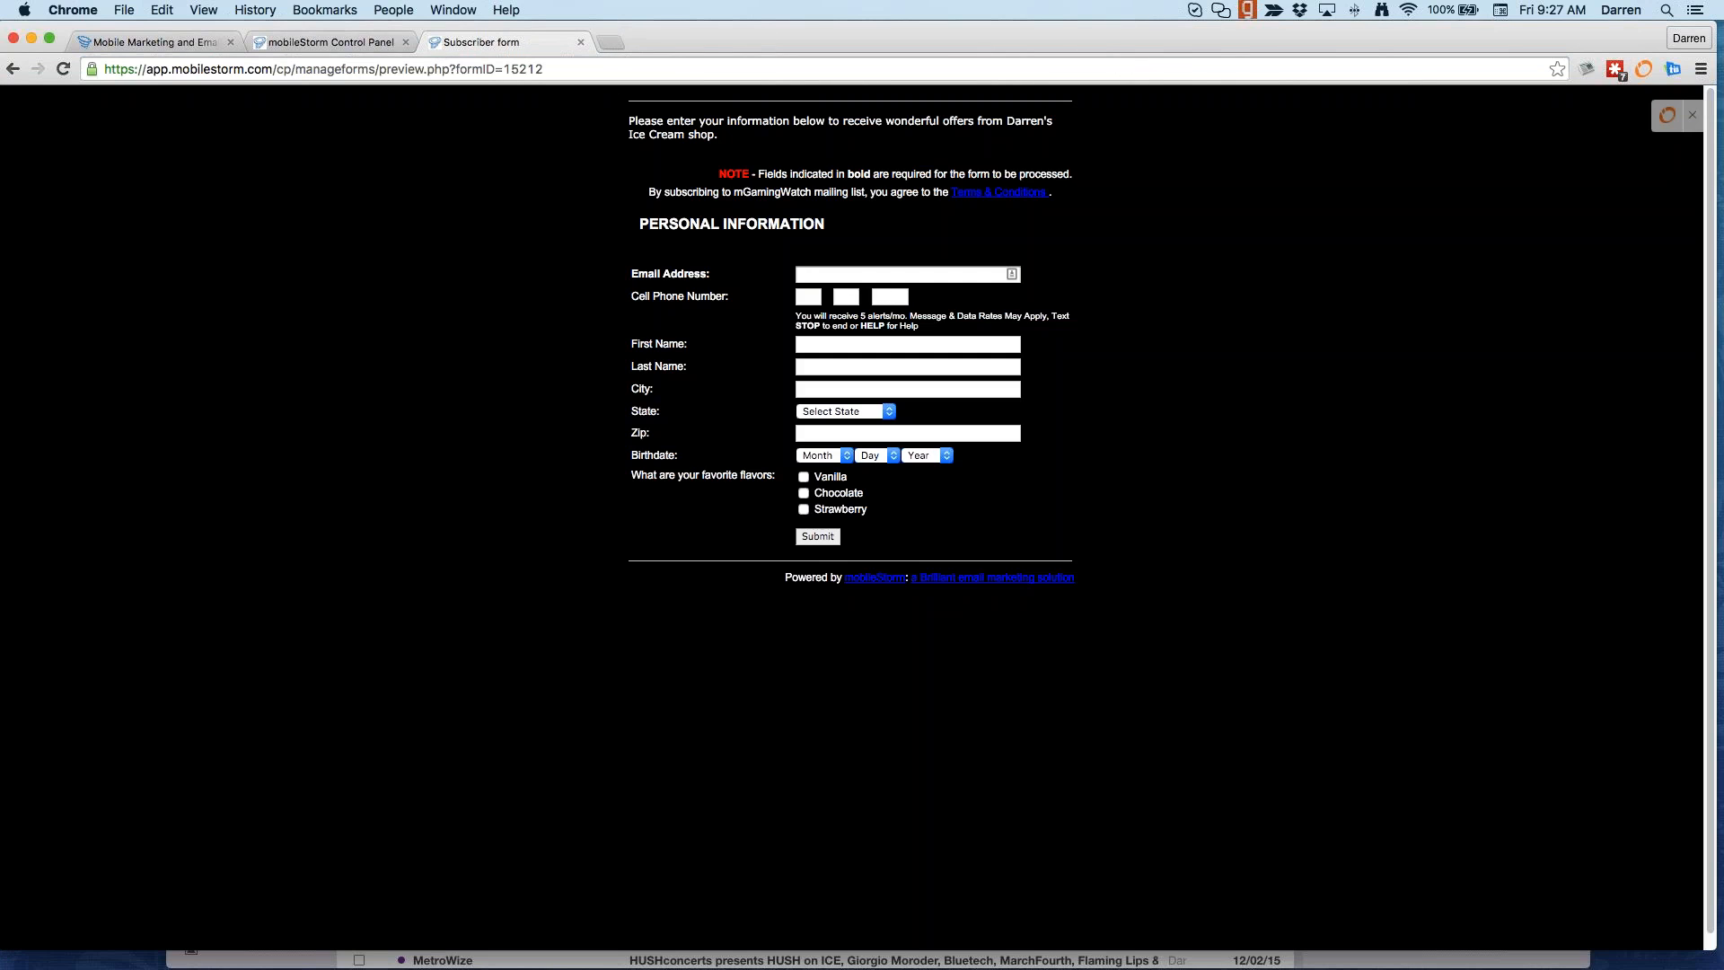
# Step: Open app.mobilestorm.com/oiga, the Margaritaville sign-up page, in another new tab
pyautogui.click(613, 42)
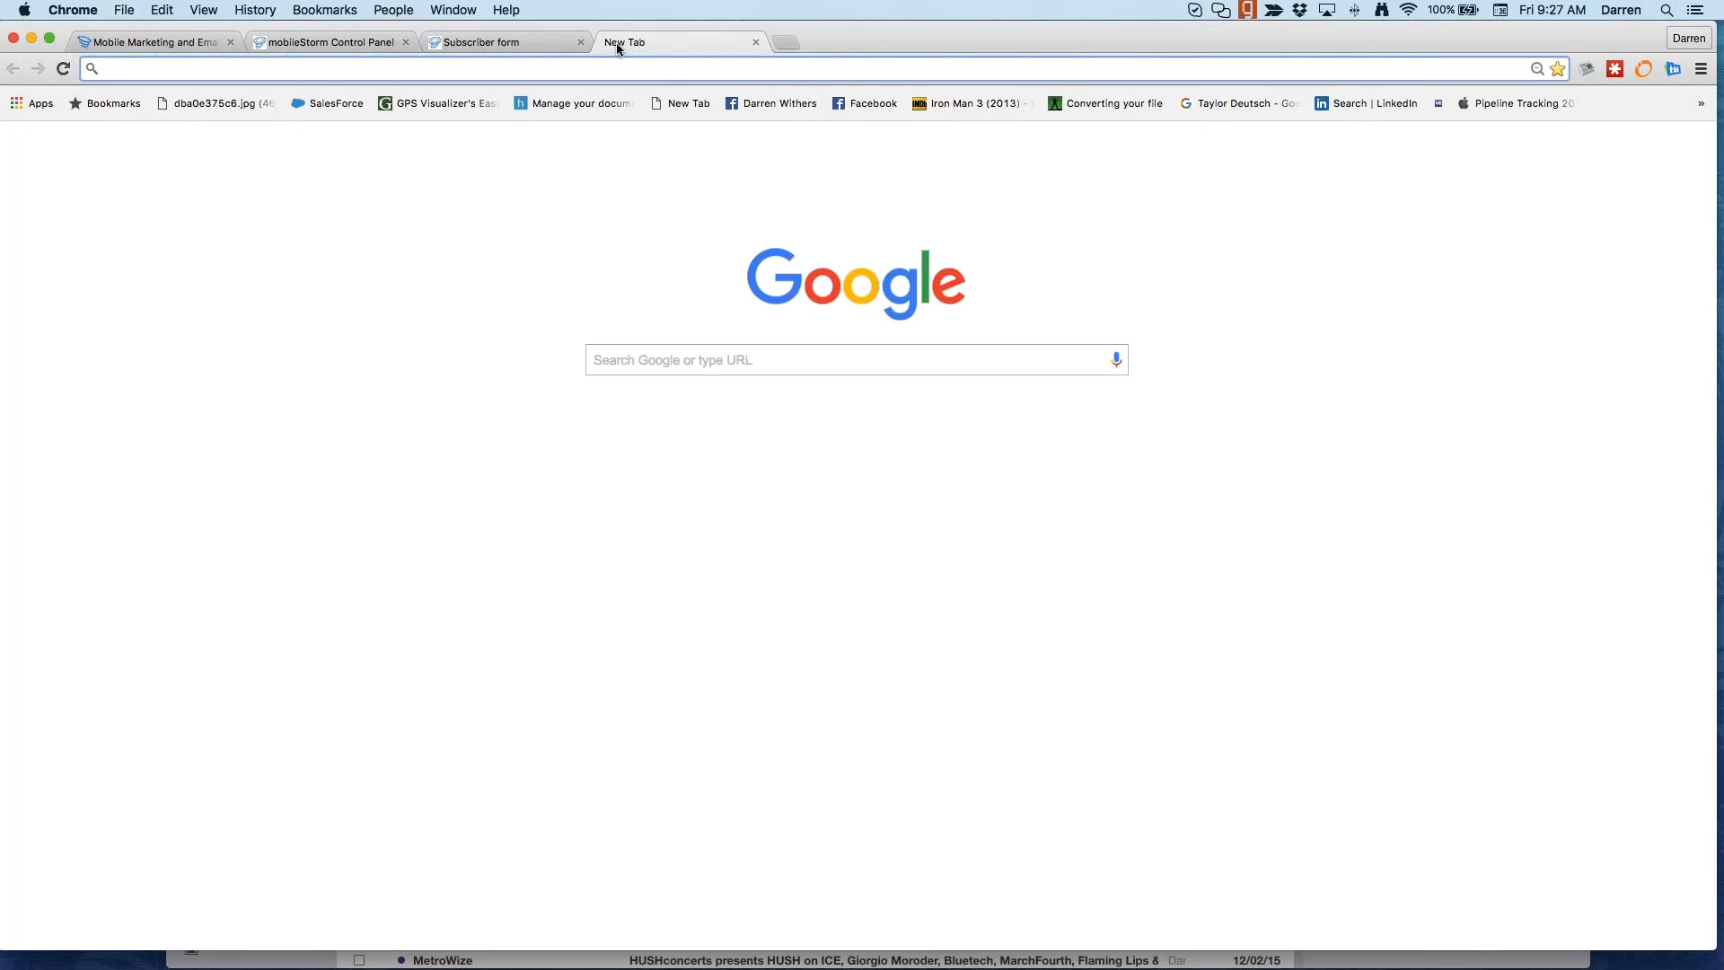
pyautogui.write('o')
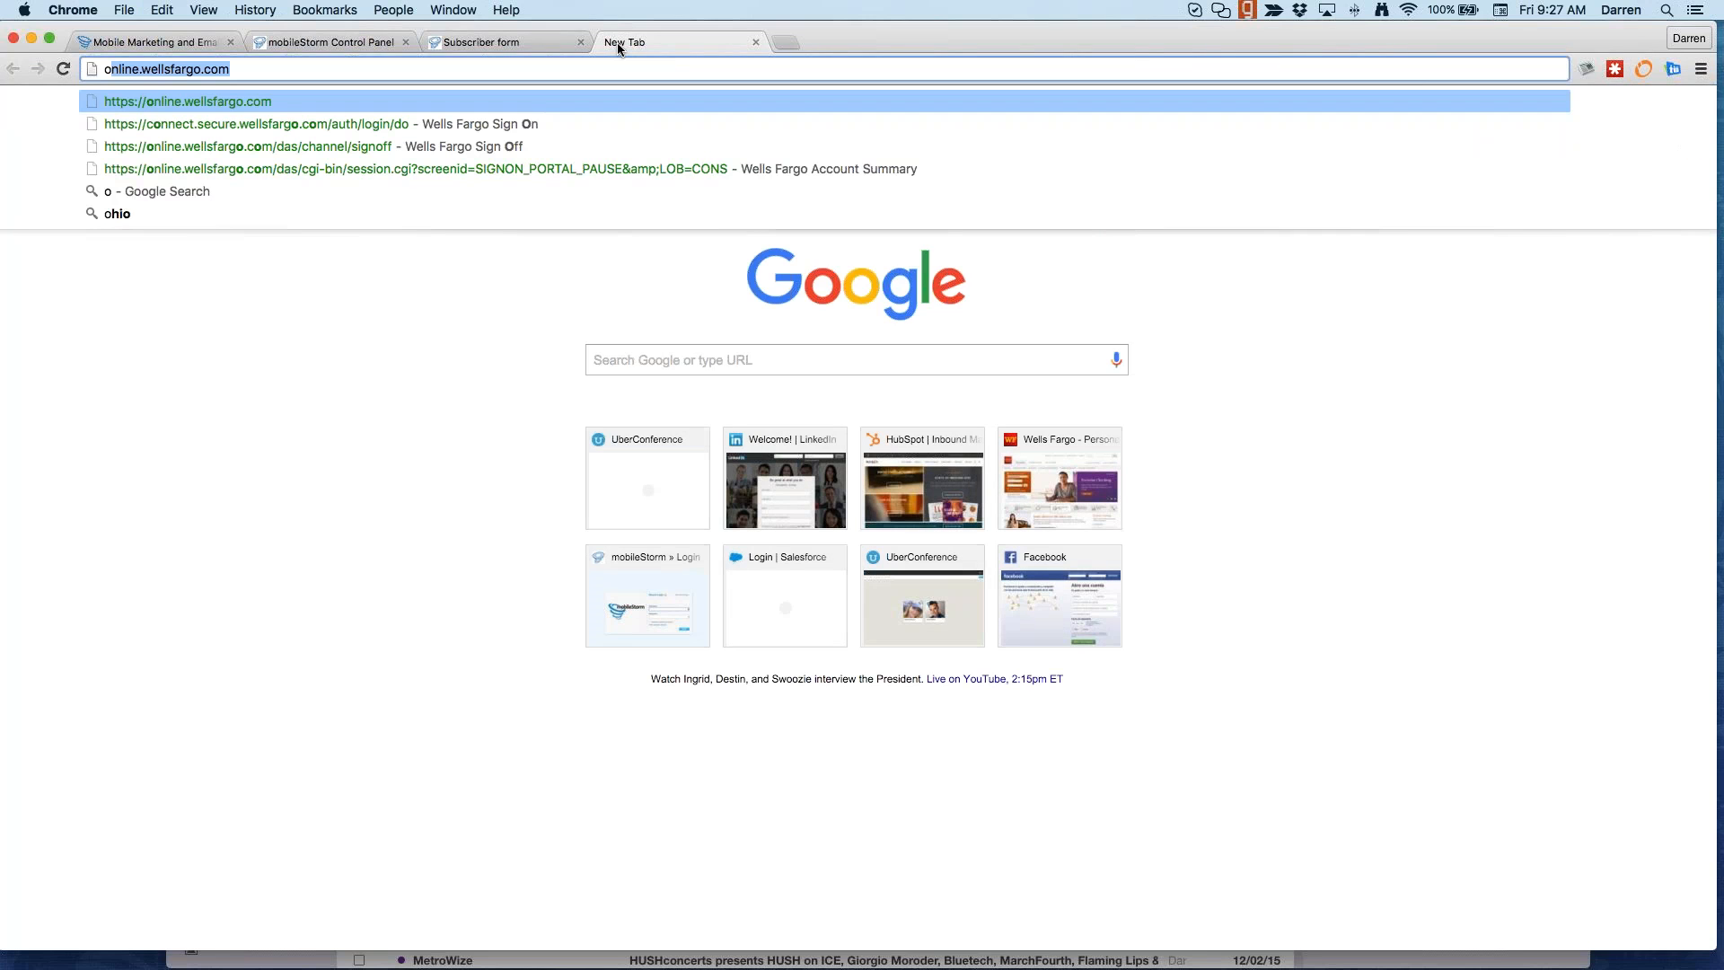
pyautogui.press('BackSpace')
pyautogui.write('app')
pyautogui.press('BackSpace')
pyautogui.press('BackSpace')
pyautogui.press('BackSpace')
pyautogui.press('BackSpace')
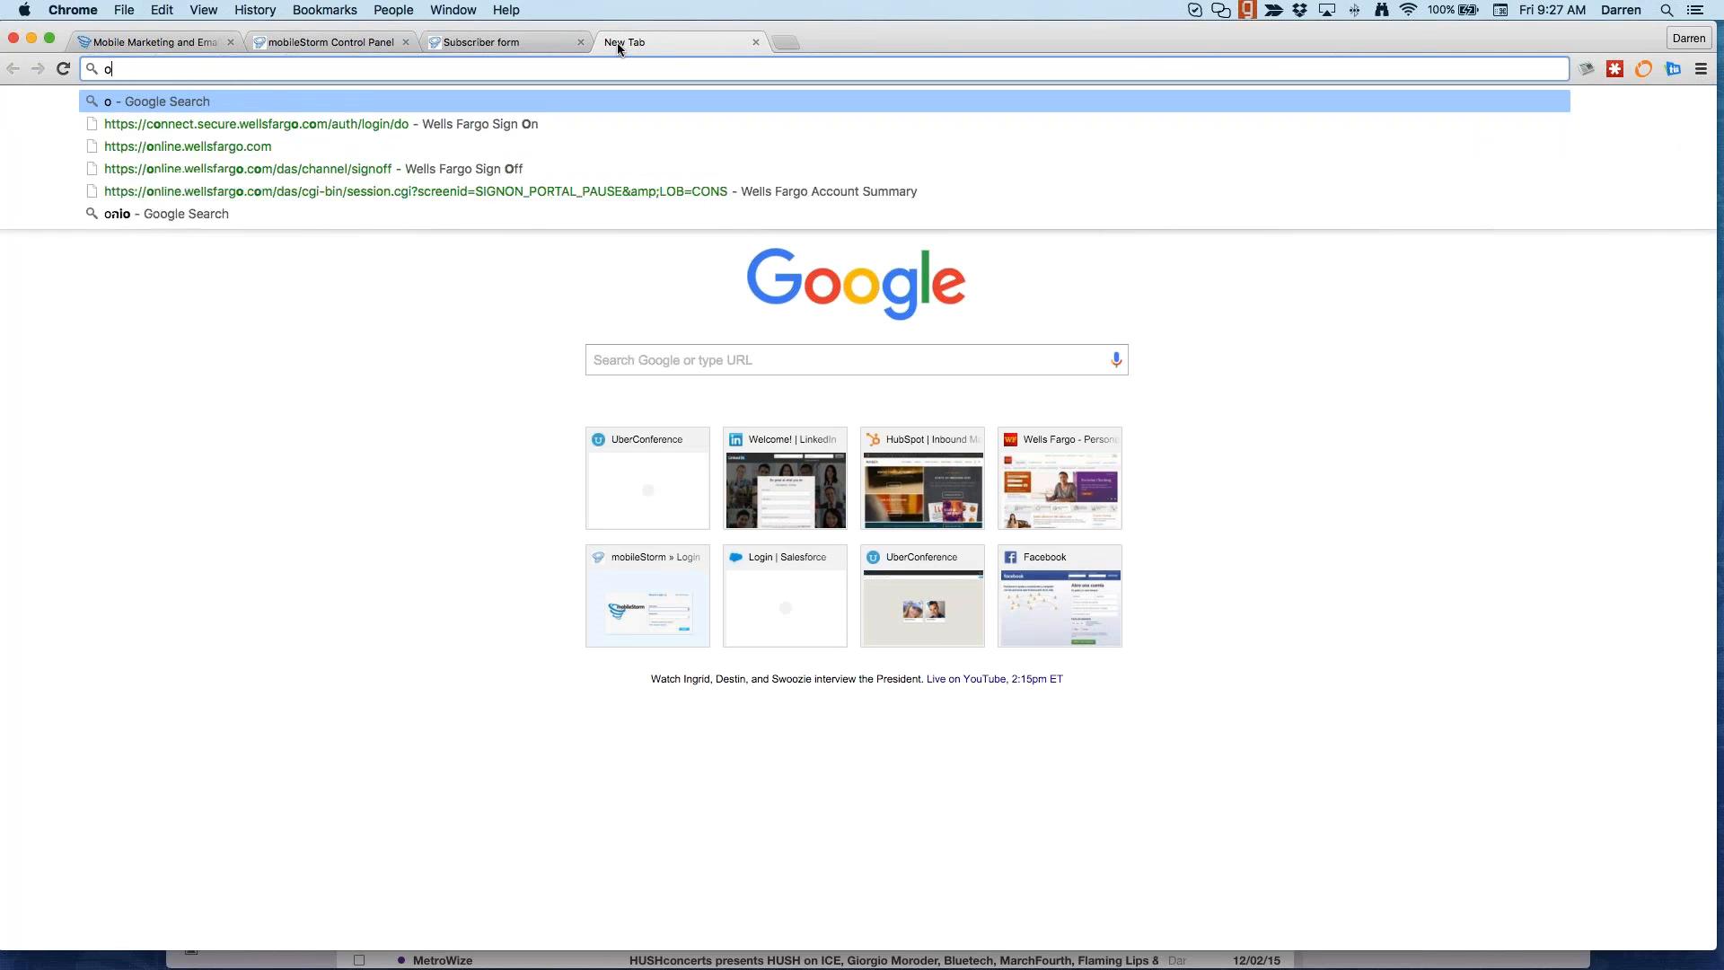
pyautogui.write('app')
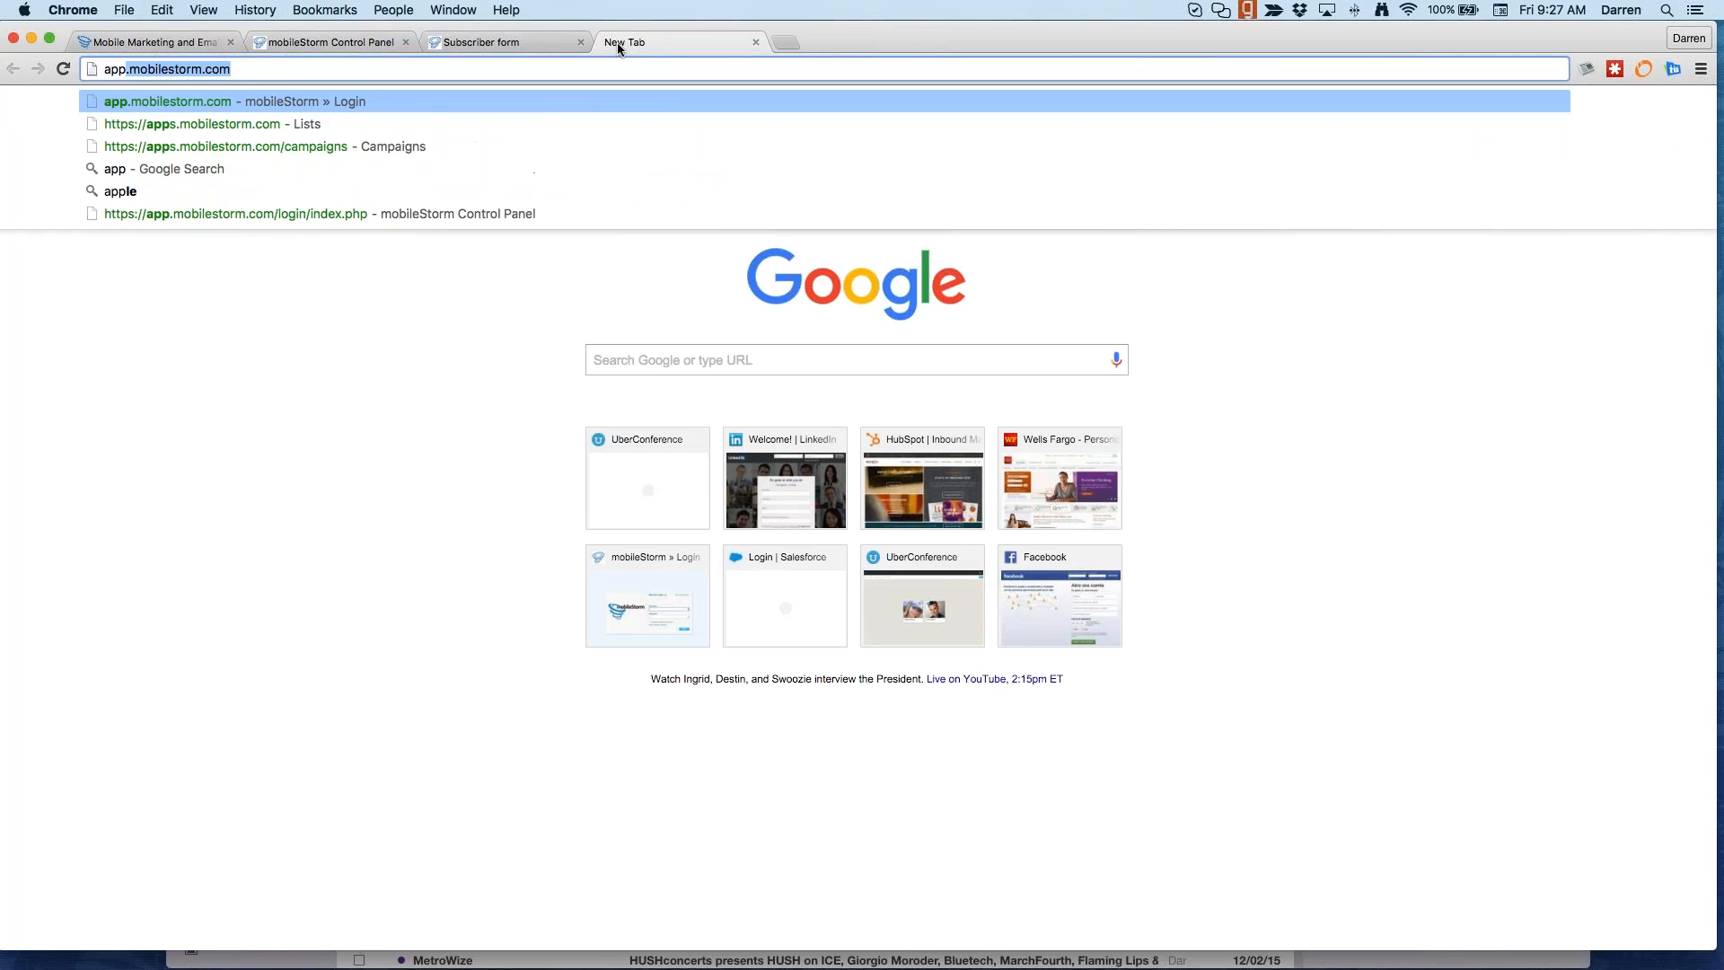
pyautogui.click(468, 67)
pyautogui.write('/oiga')
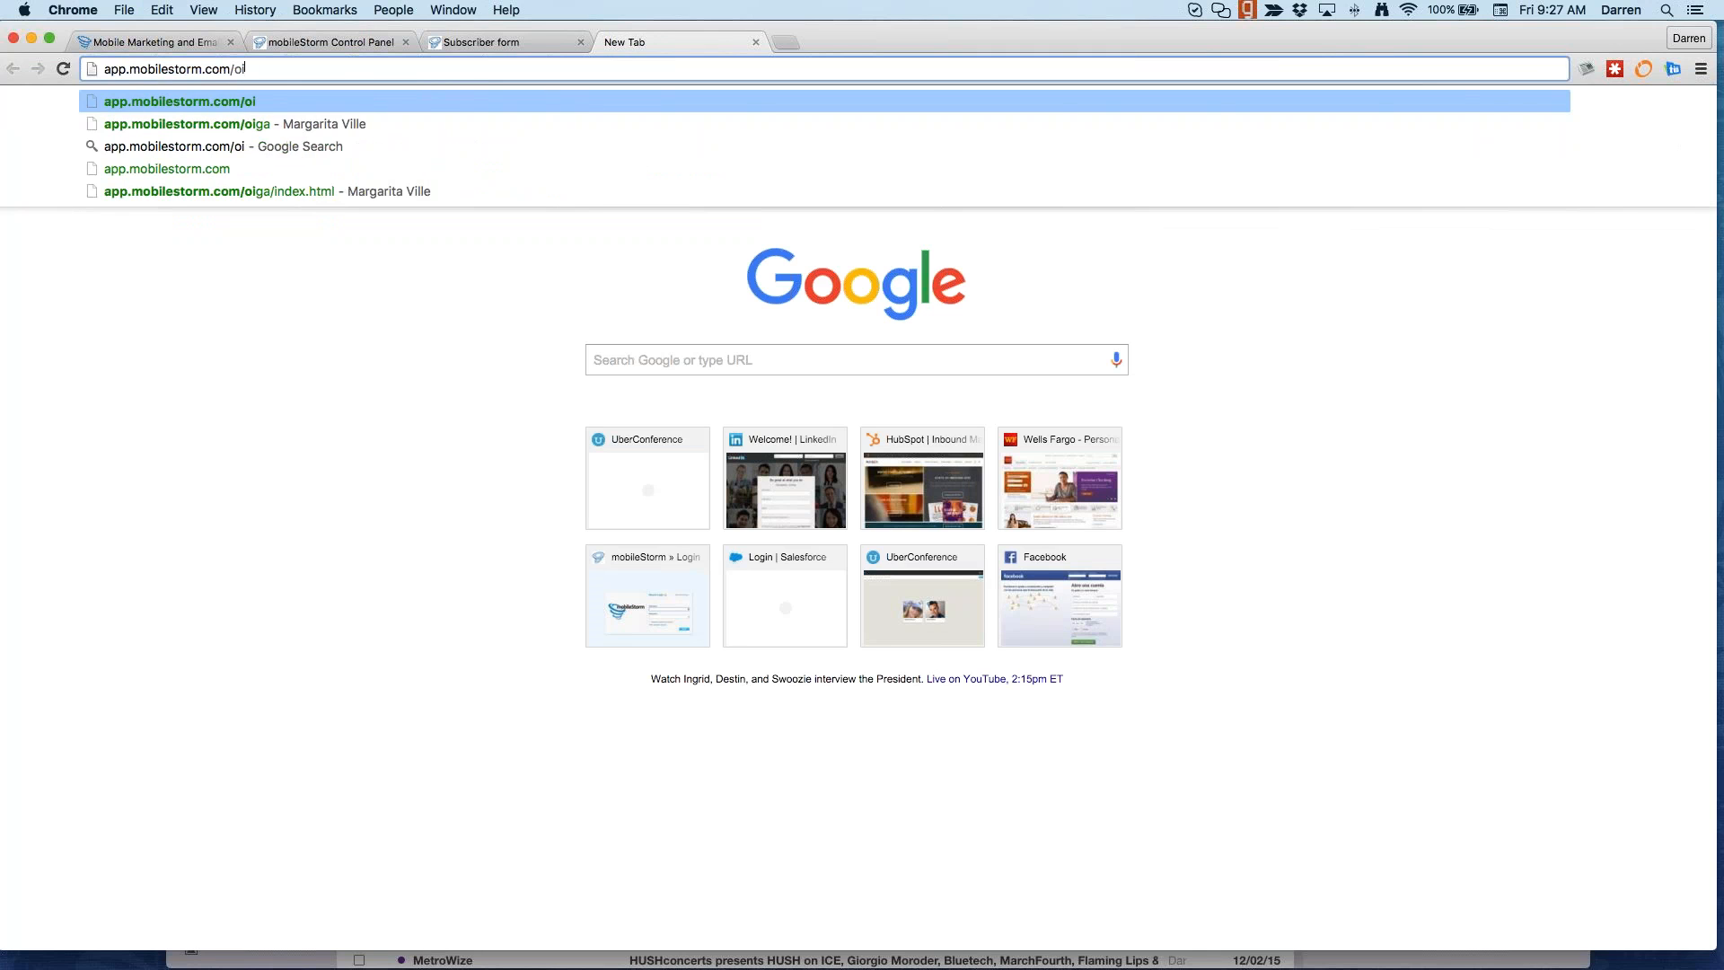
pyautogui.press('Return')
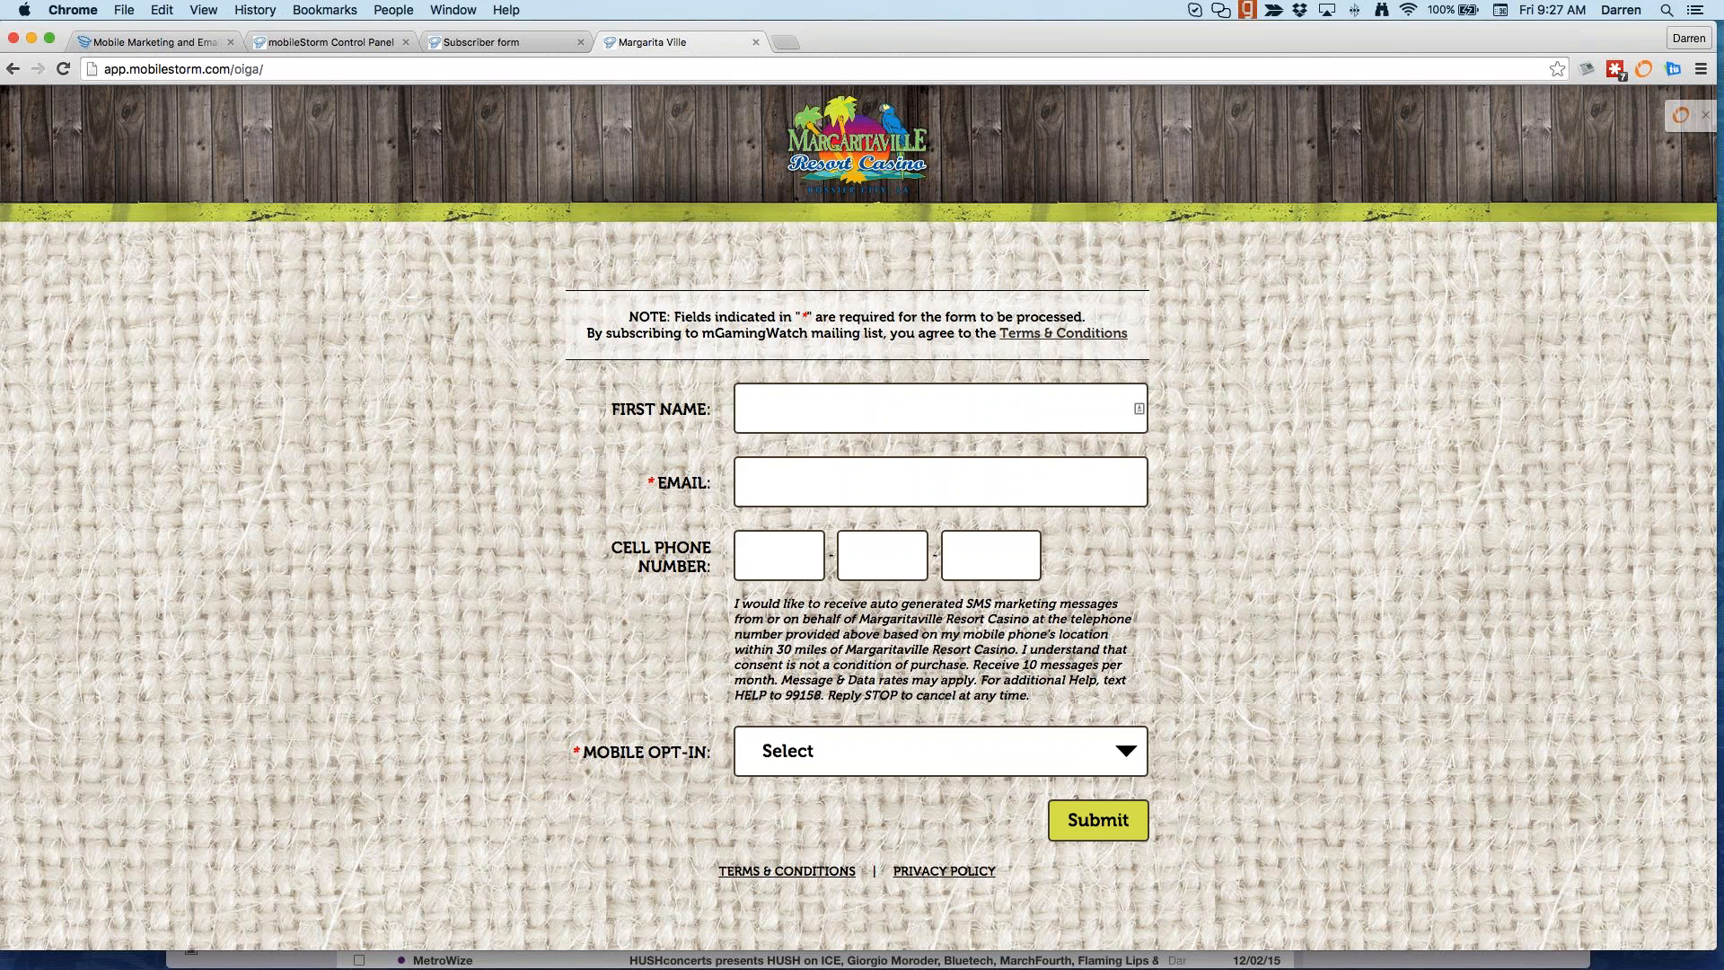
# Step: Return to the ice cream subscriber form tab and select its email field
pyautogui.click(455, 38)
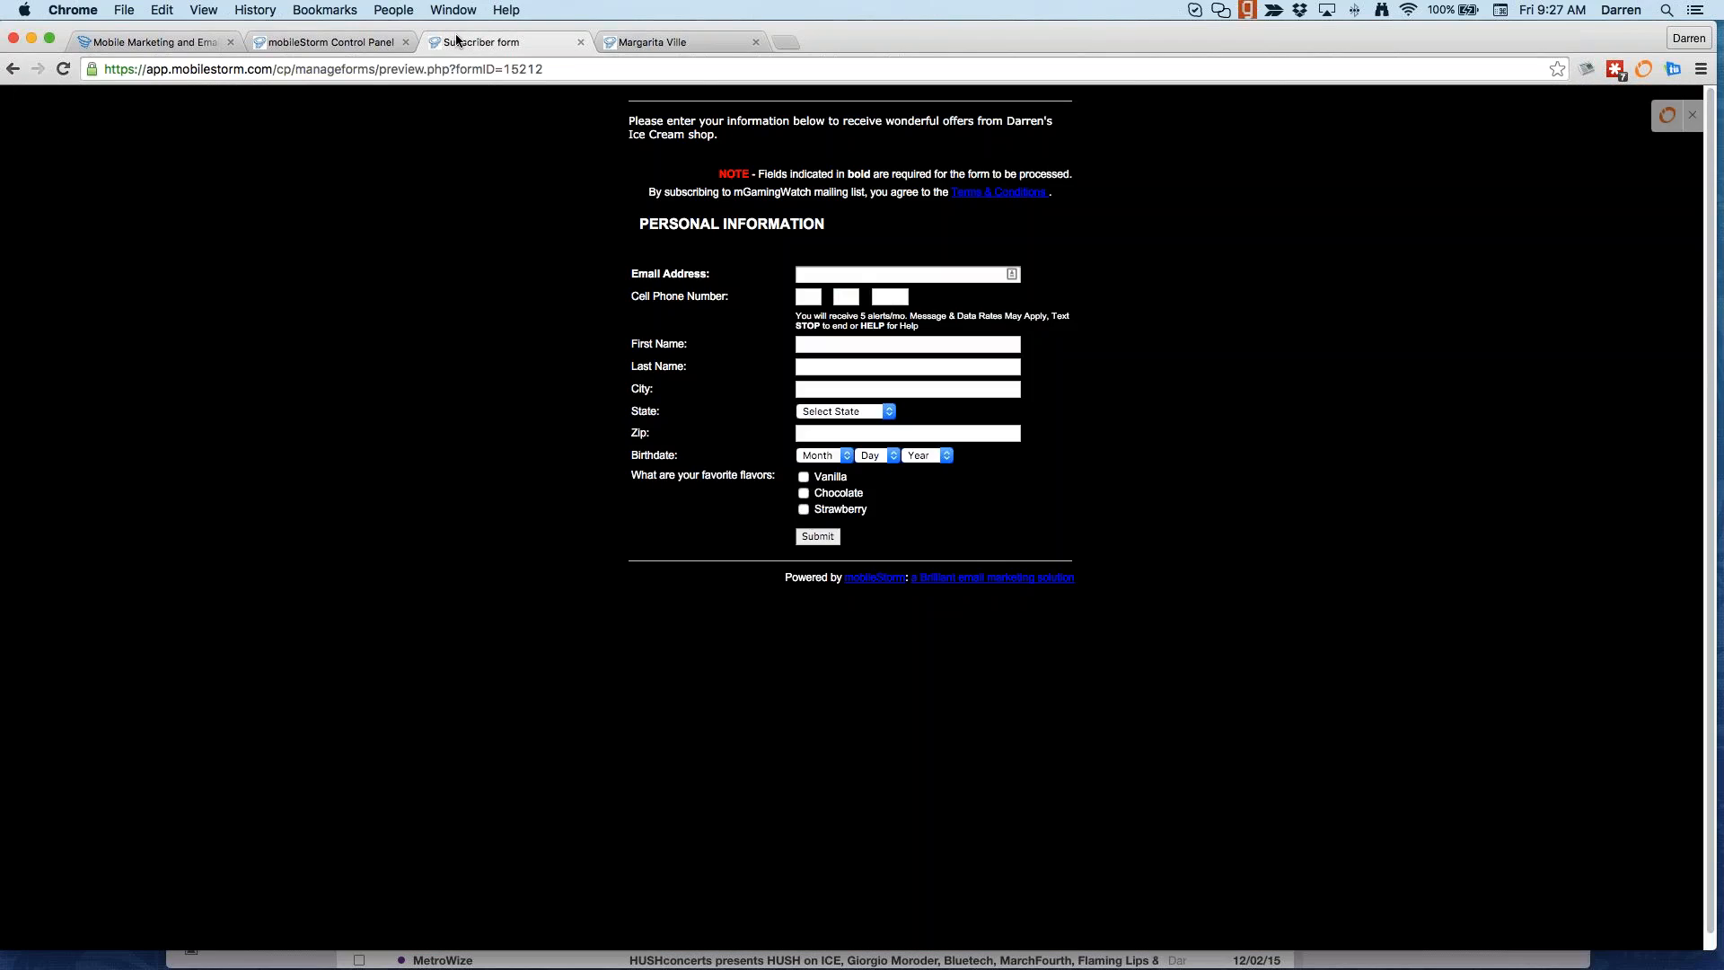
pyautogui.click(679, 44)
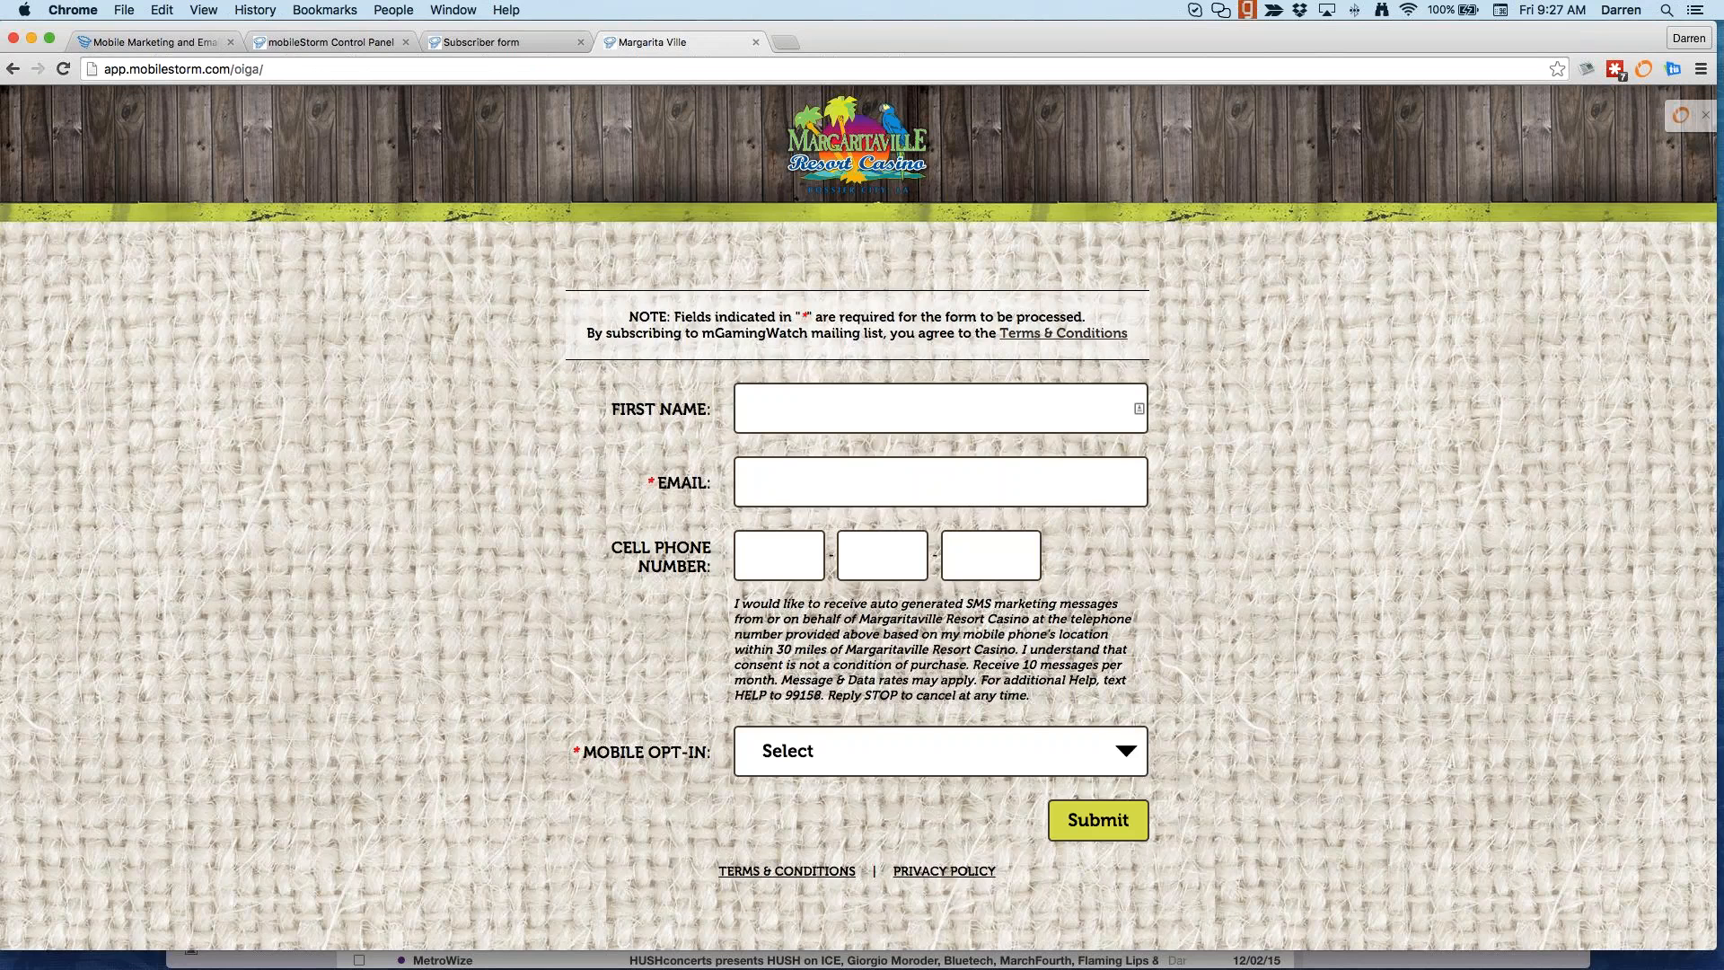
pyautogui.click(520, 40)
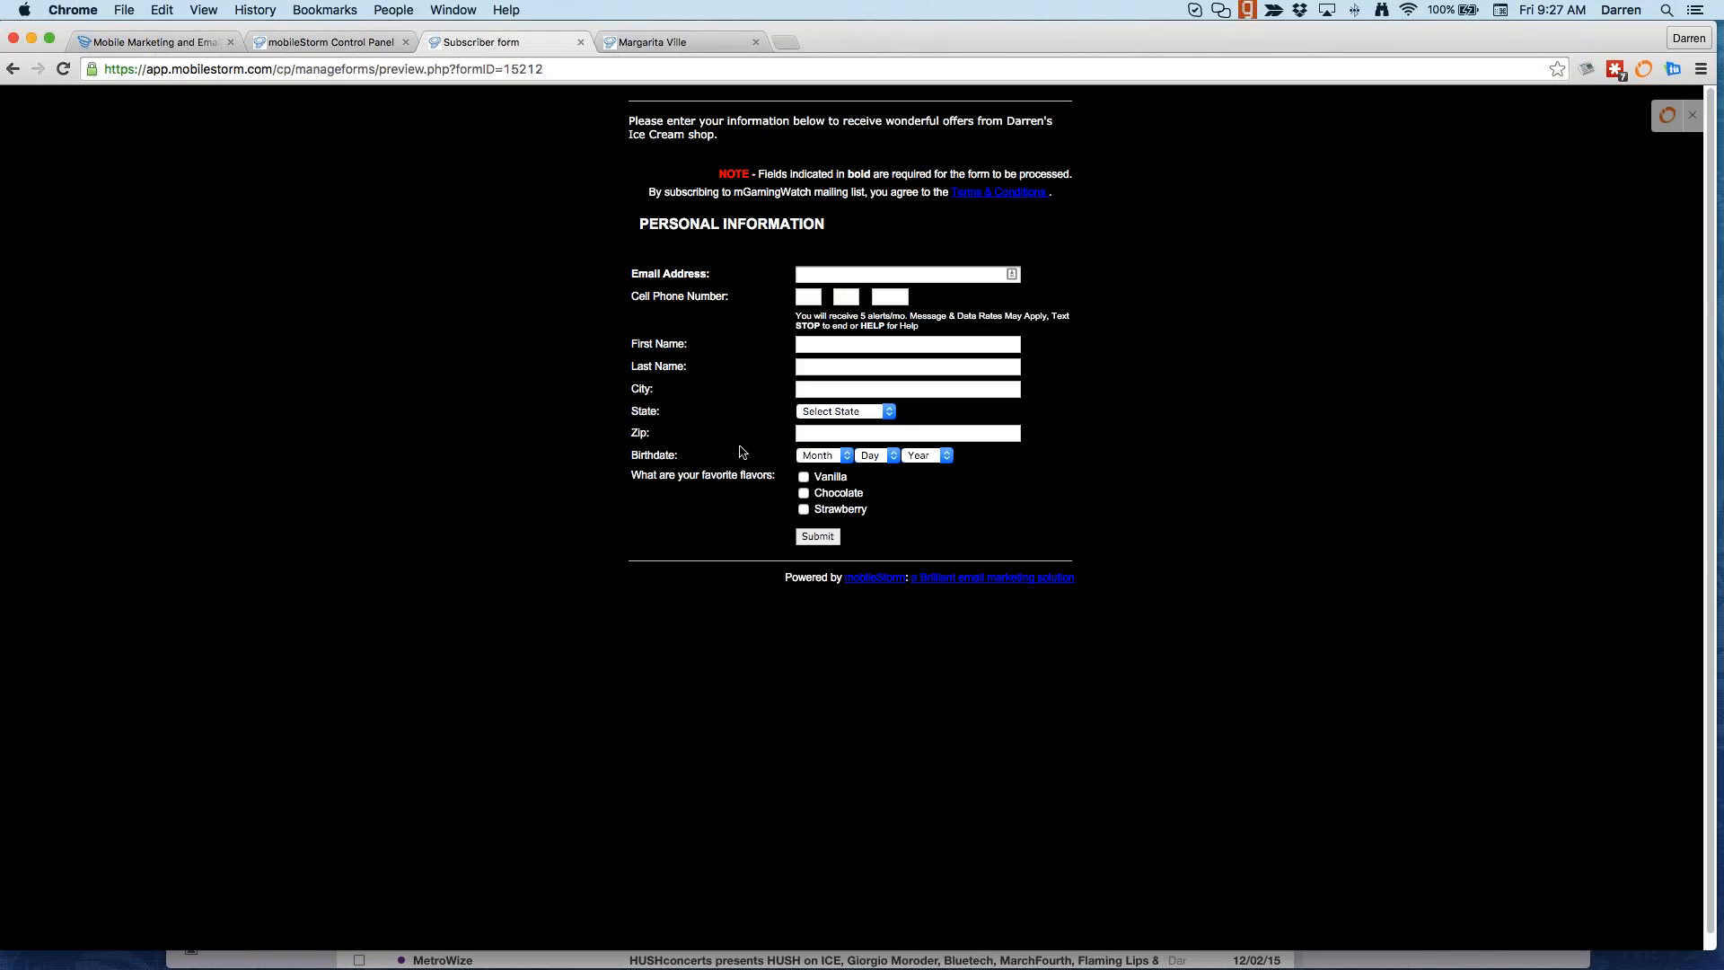
pyautogui.click(824, 274)
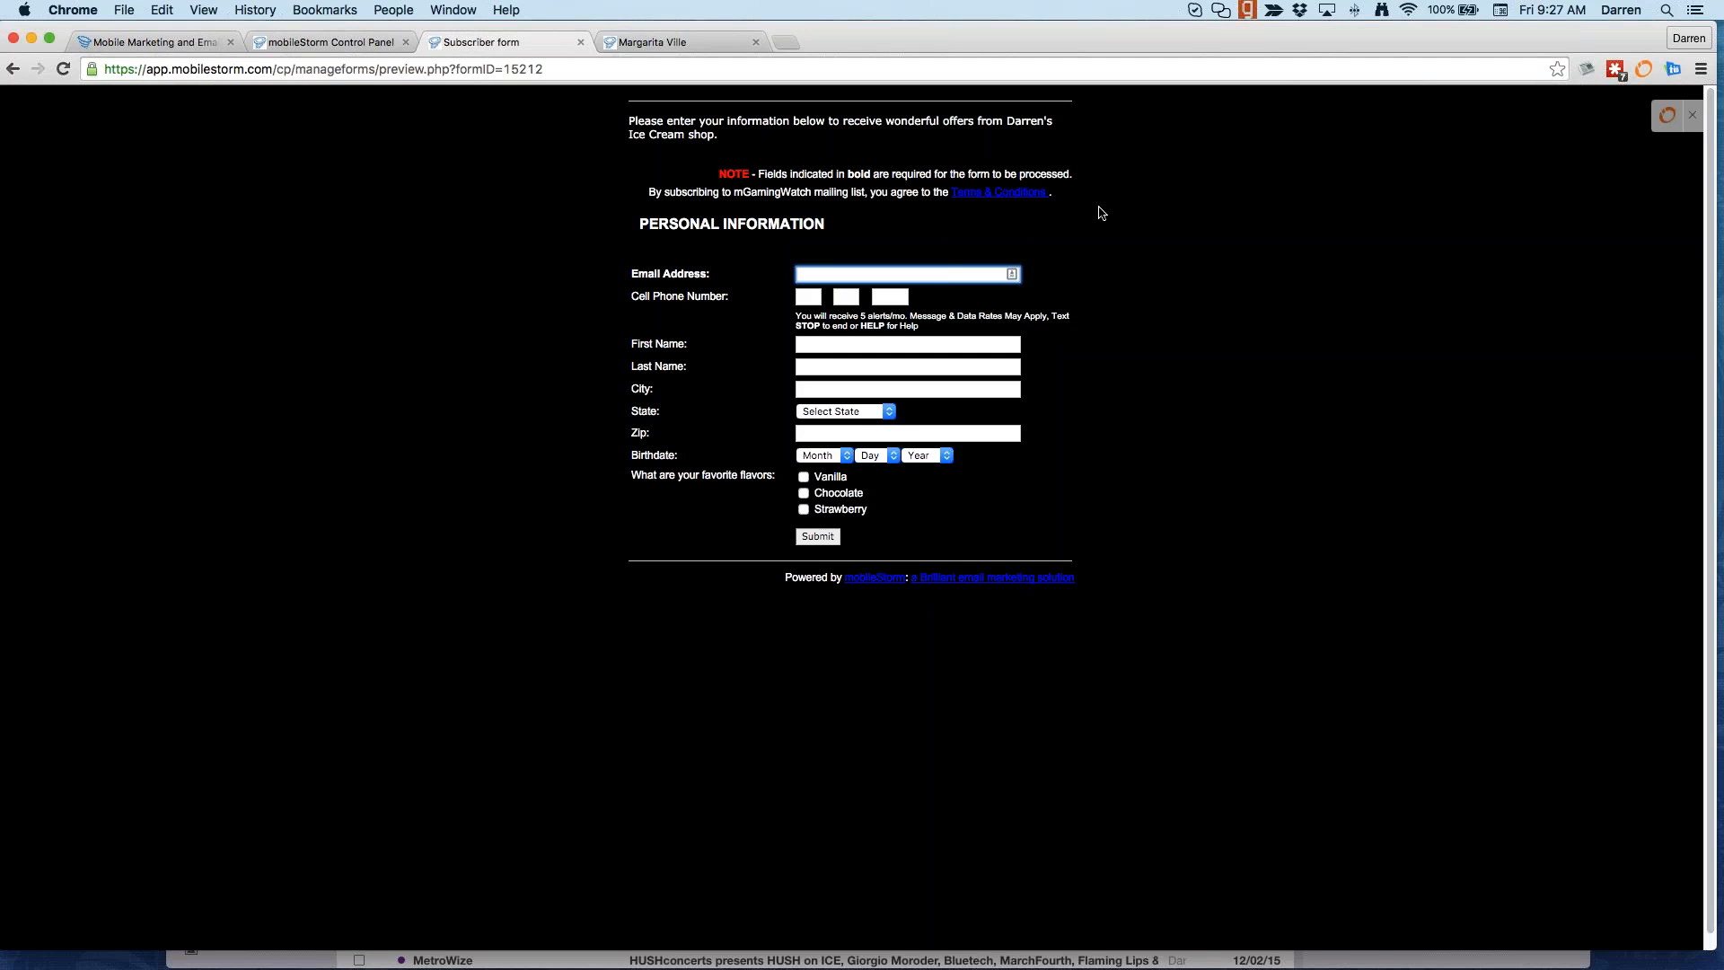
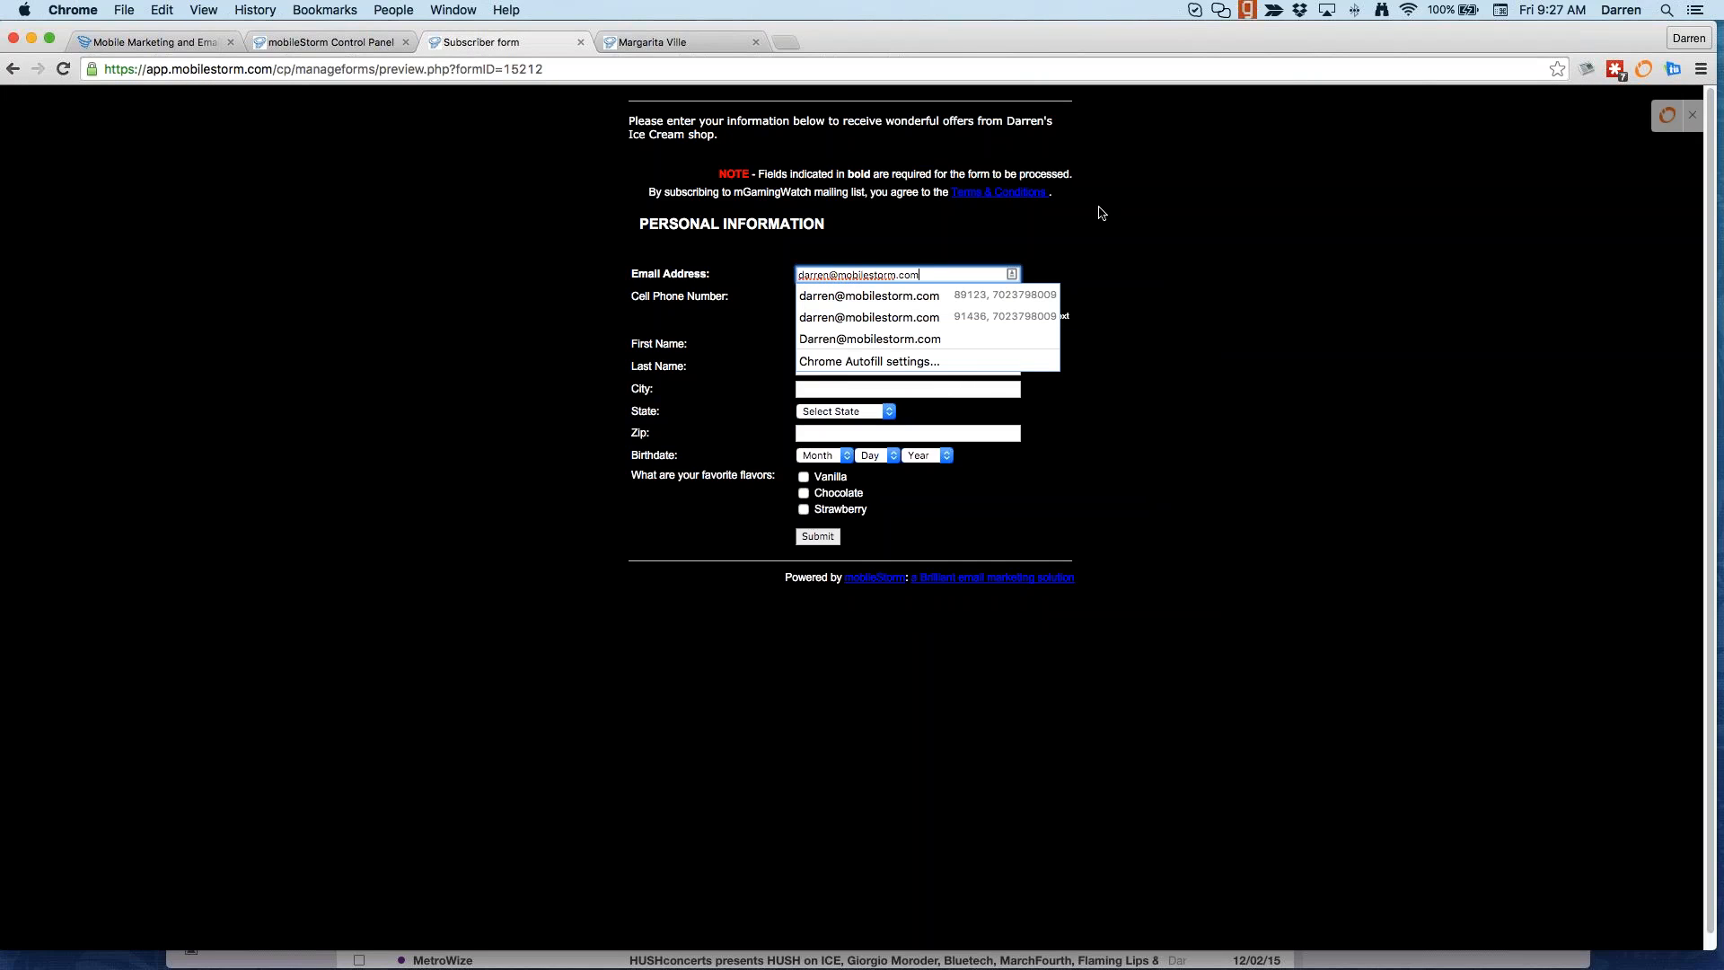
# Step: Enter the test subscriber's email address and cell phone number in the form
pyautogui.press('Tab')
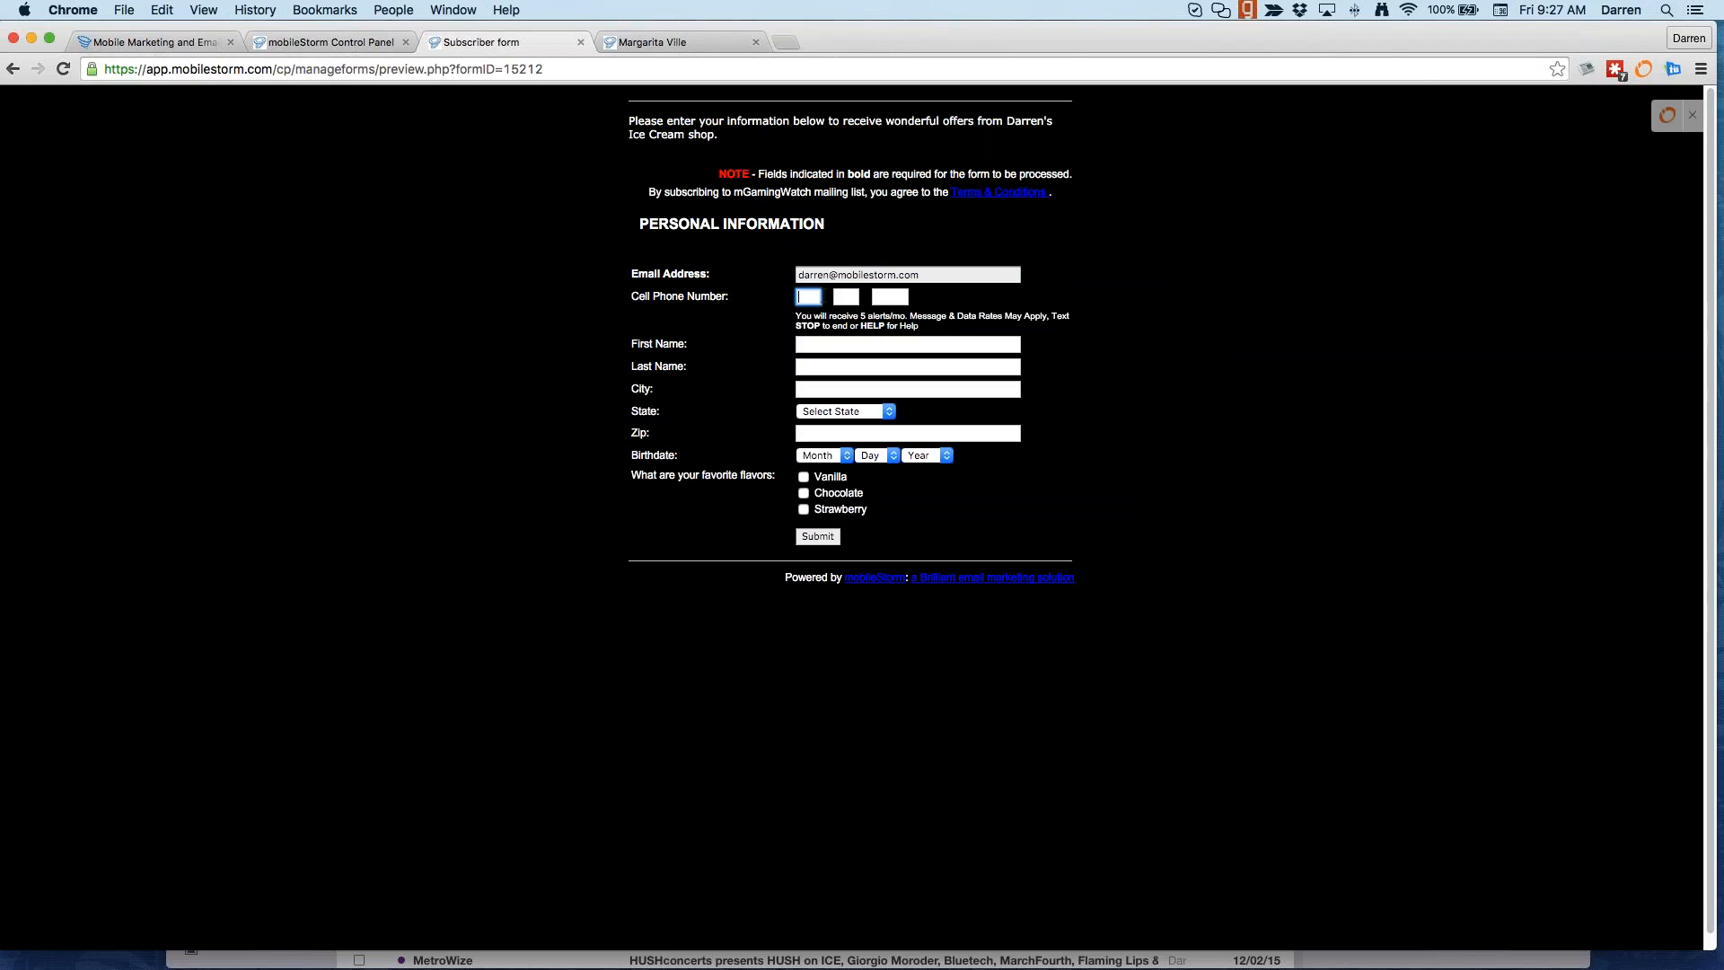
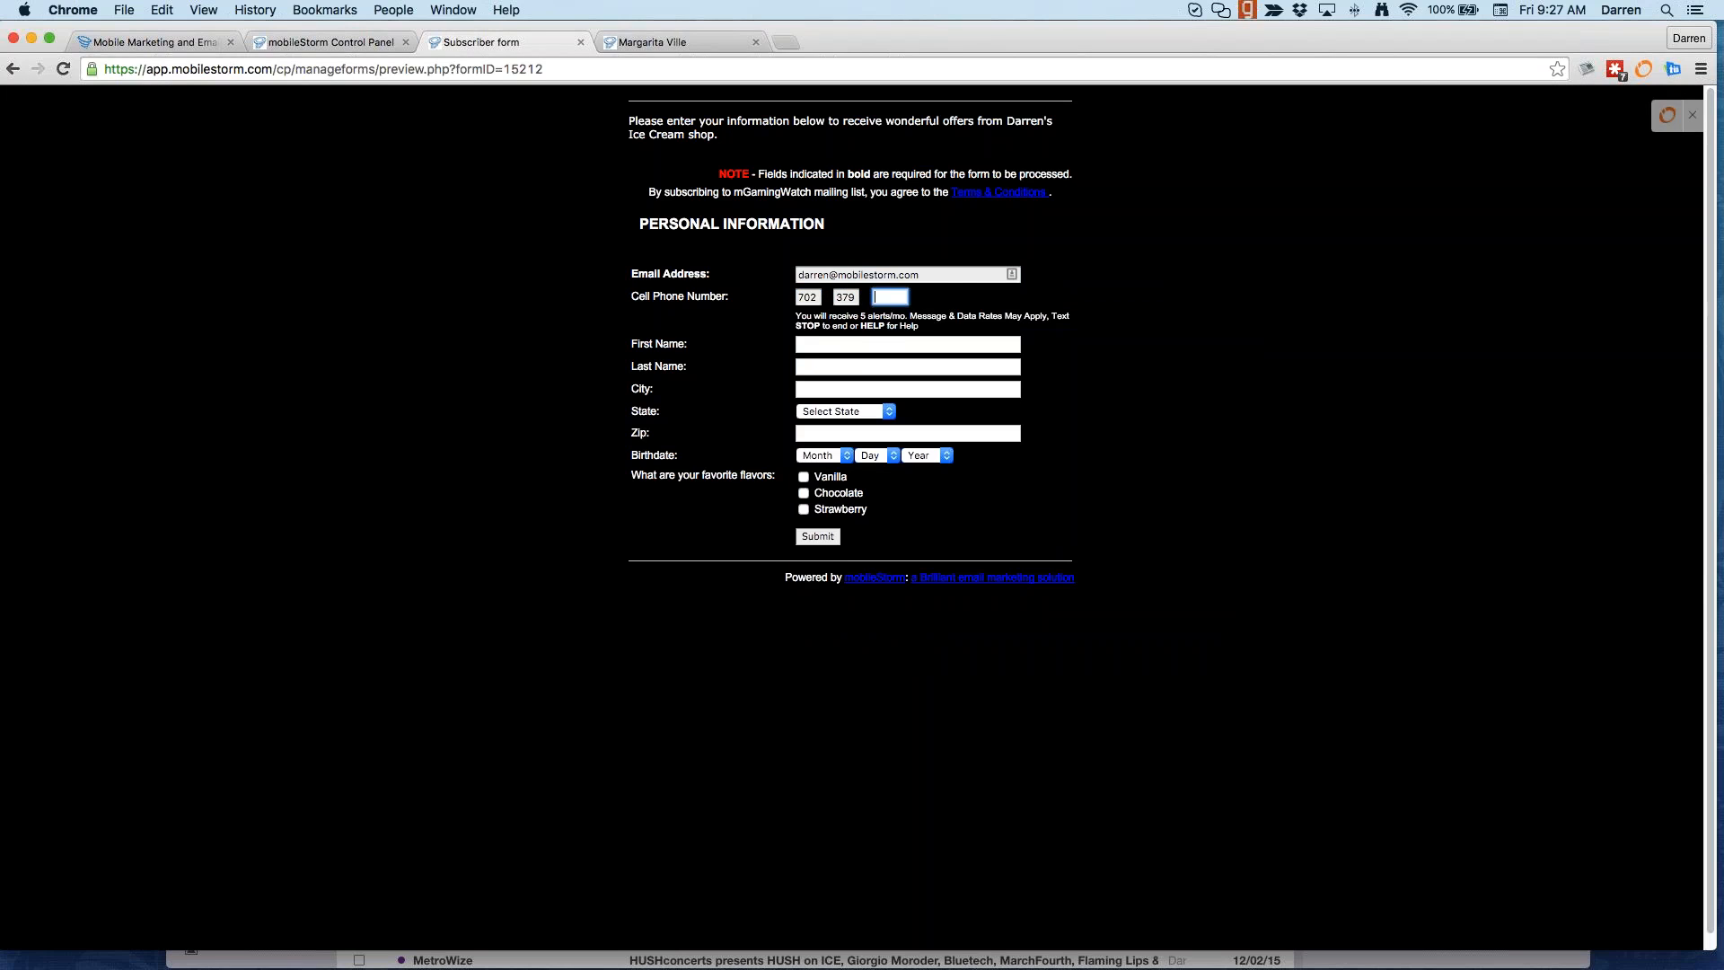
pyautogui.moveTo(796, 316); pyautogui.dragTo(921, 327)
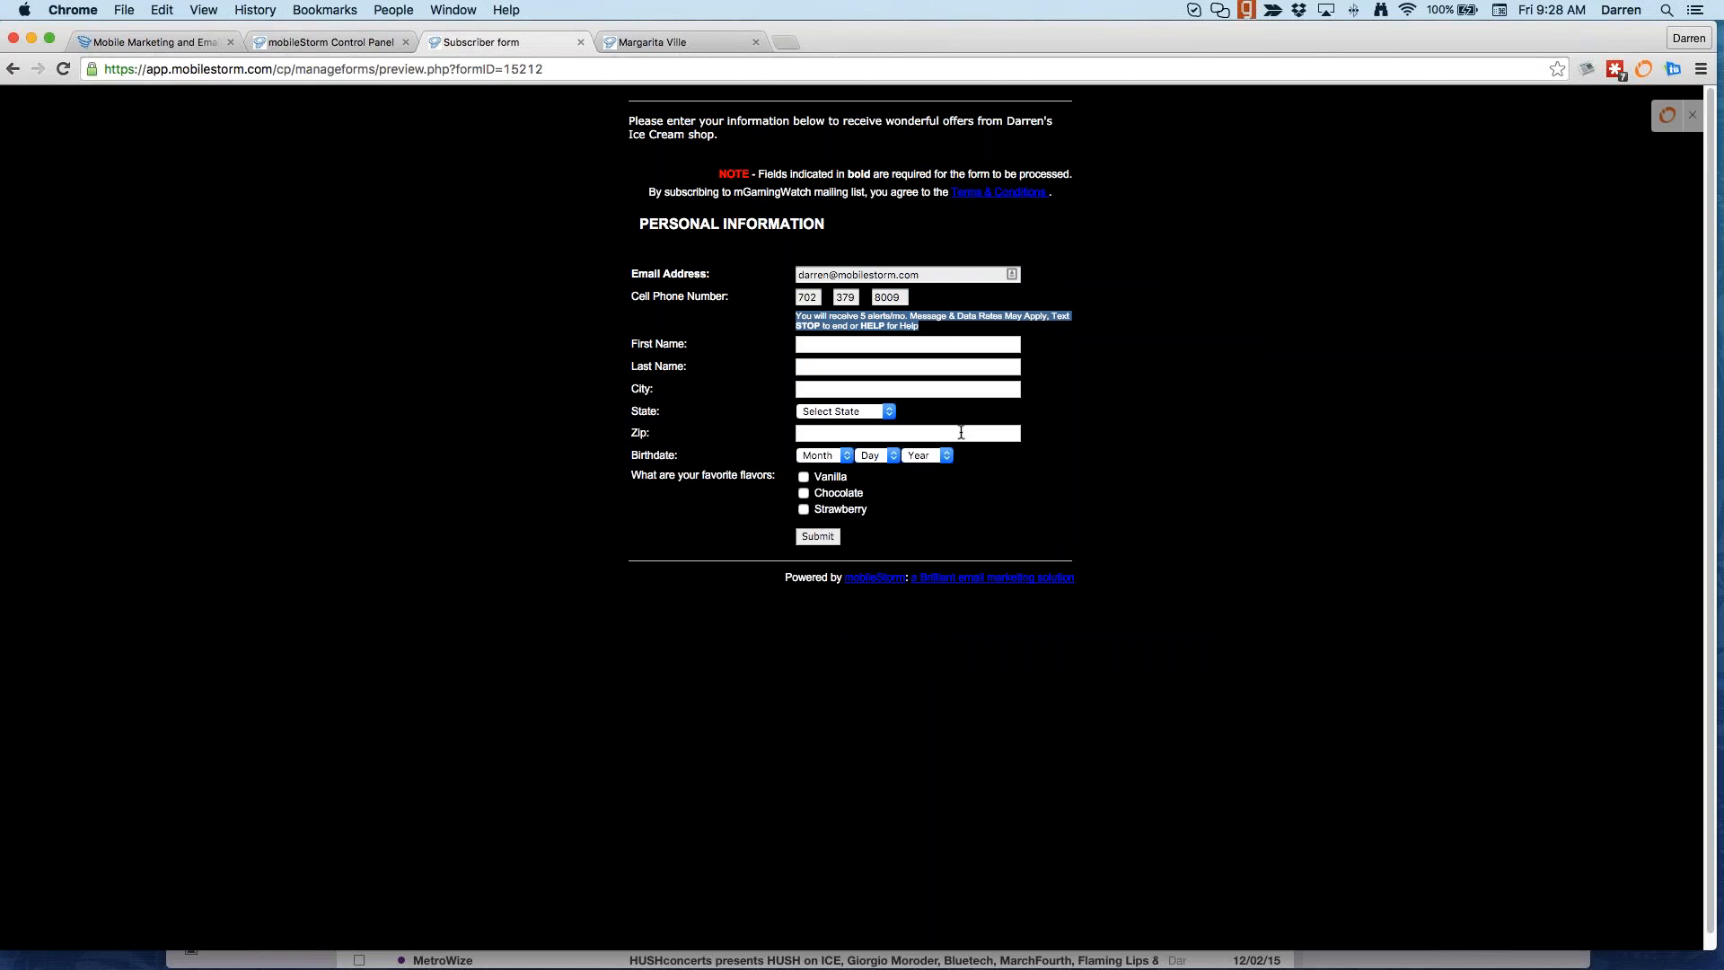
pyautogui.click(1075, 332)
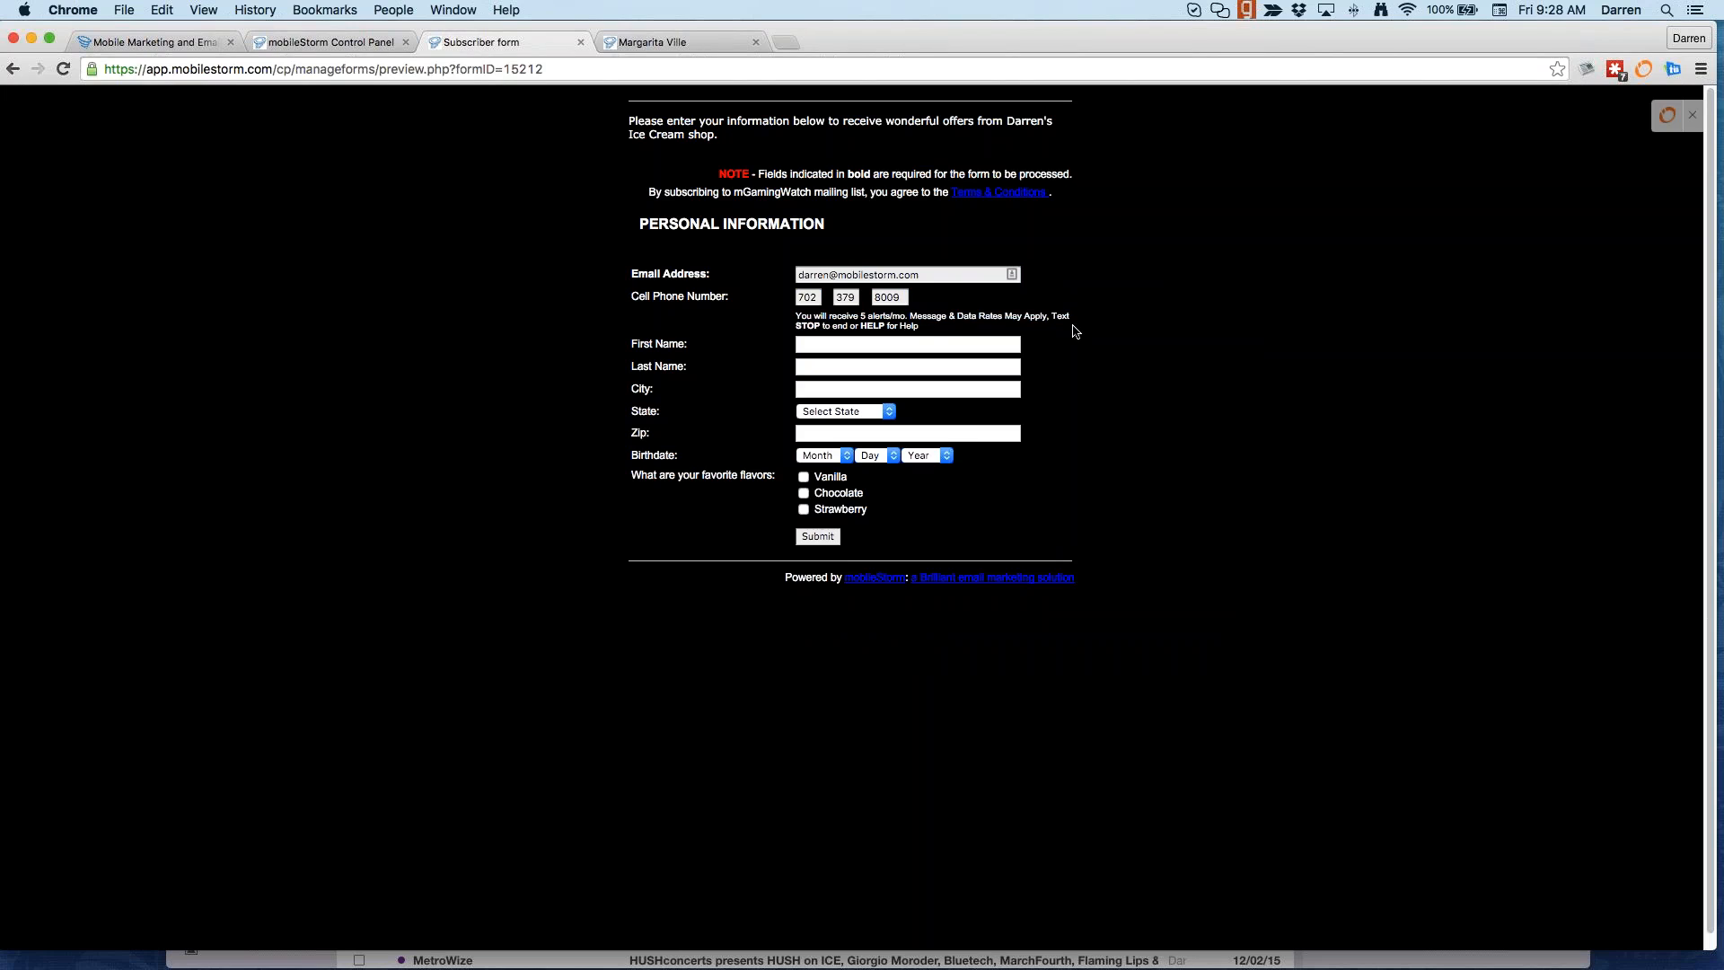
# Step: Fill in the subscriber's first name, last name, city and zip code
pyautogui.click(901, 344)
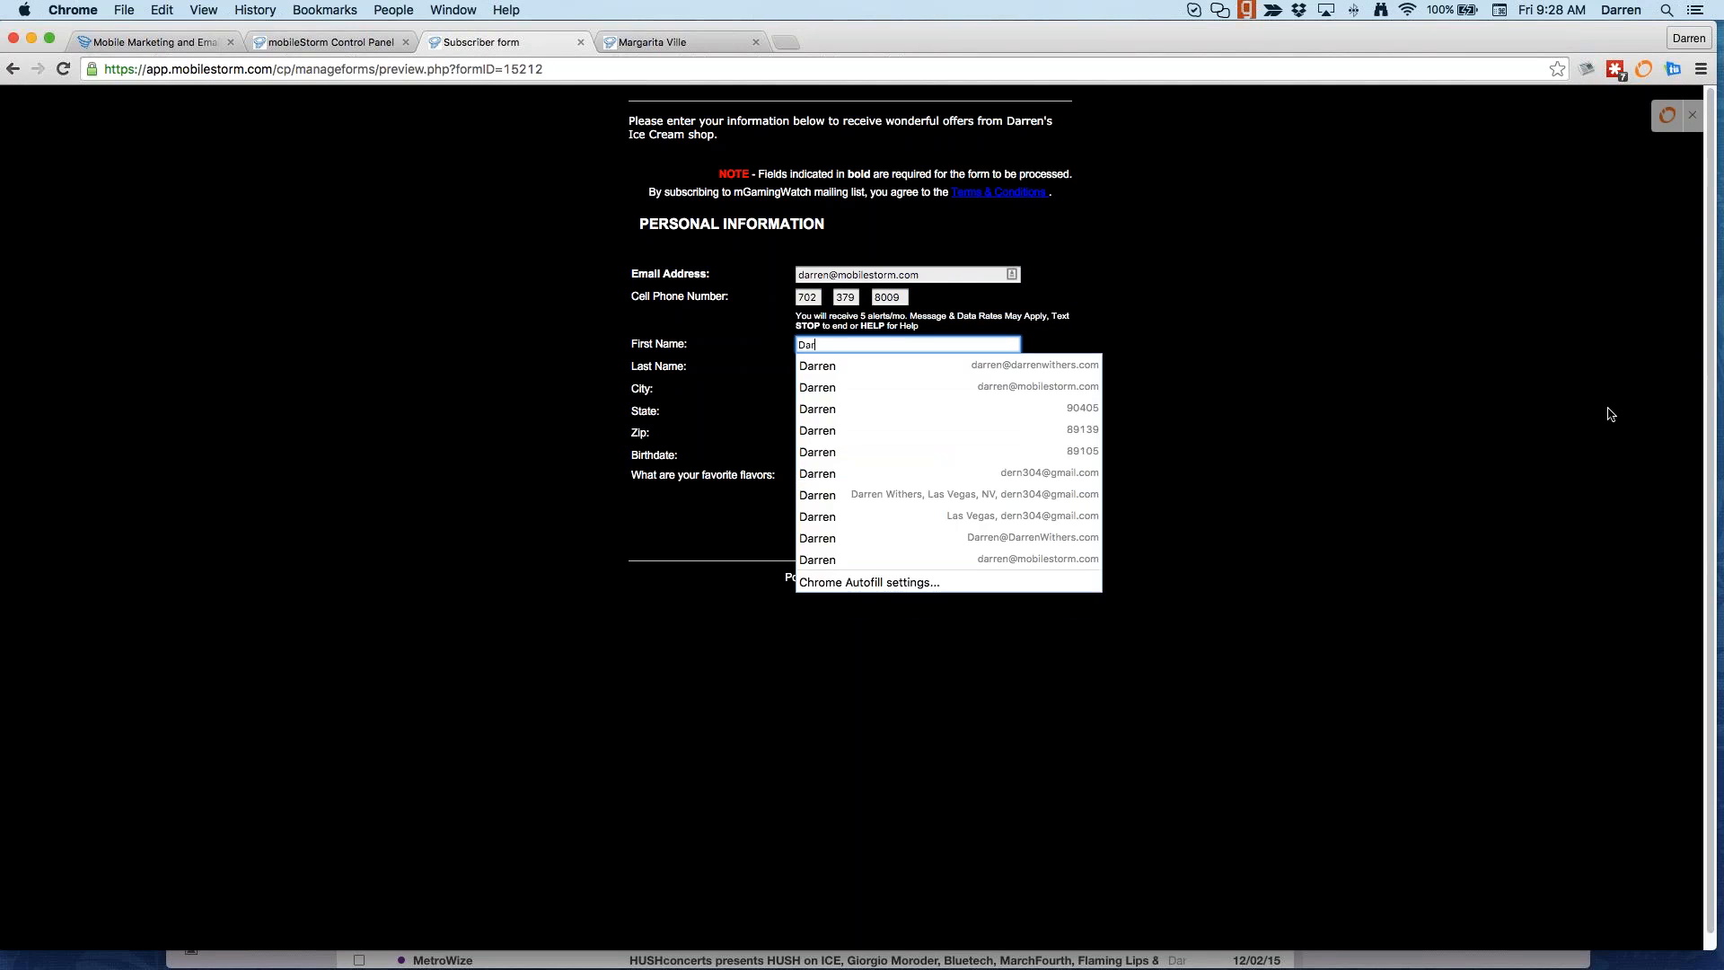
pyautogui.press('Tab')
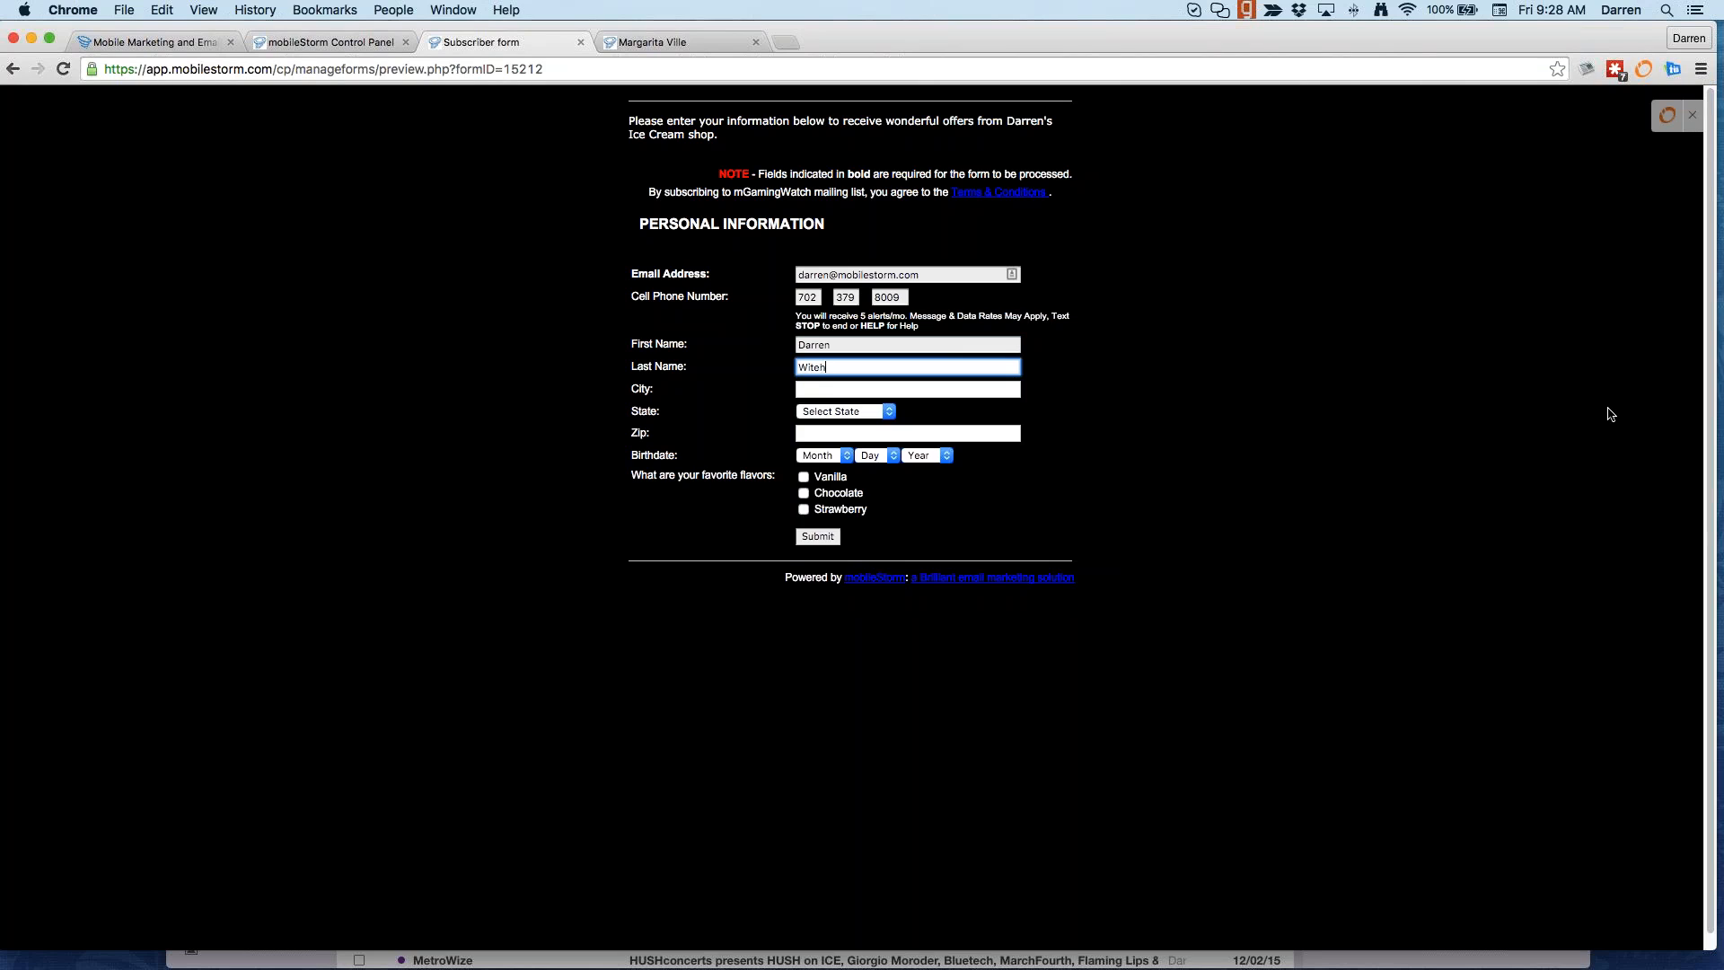
pyautogui.press('Tab')
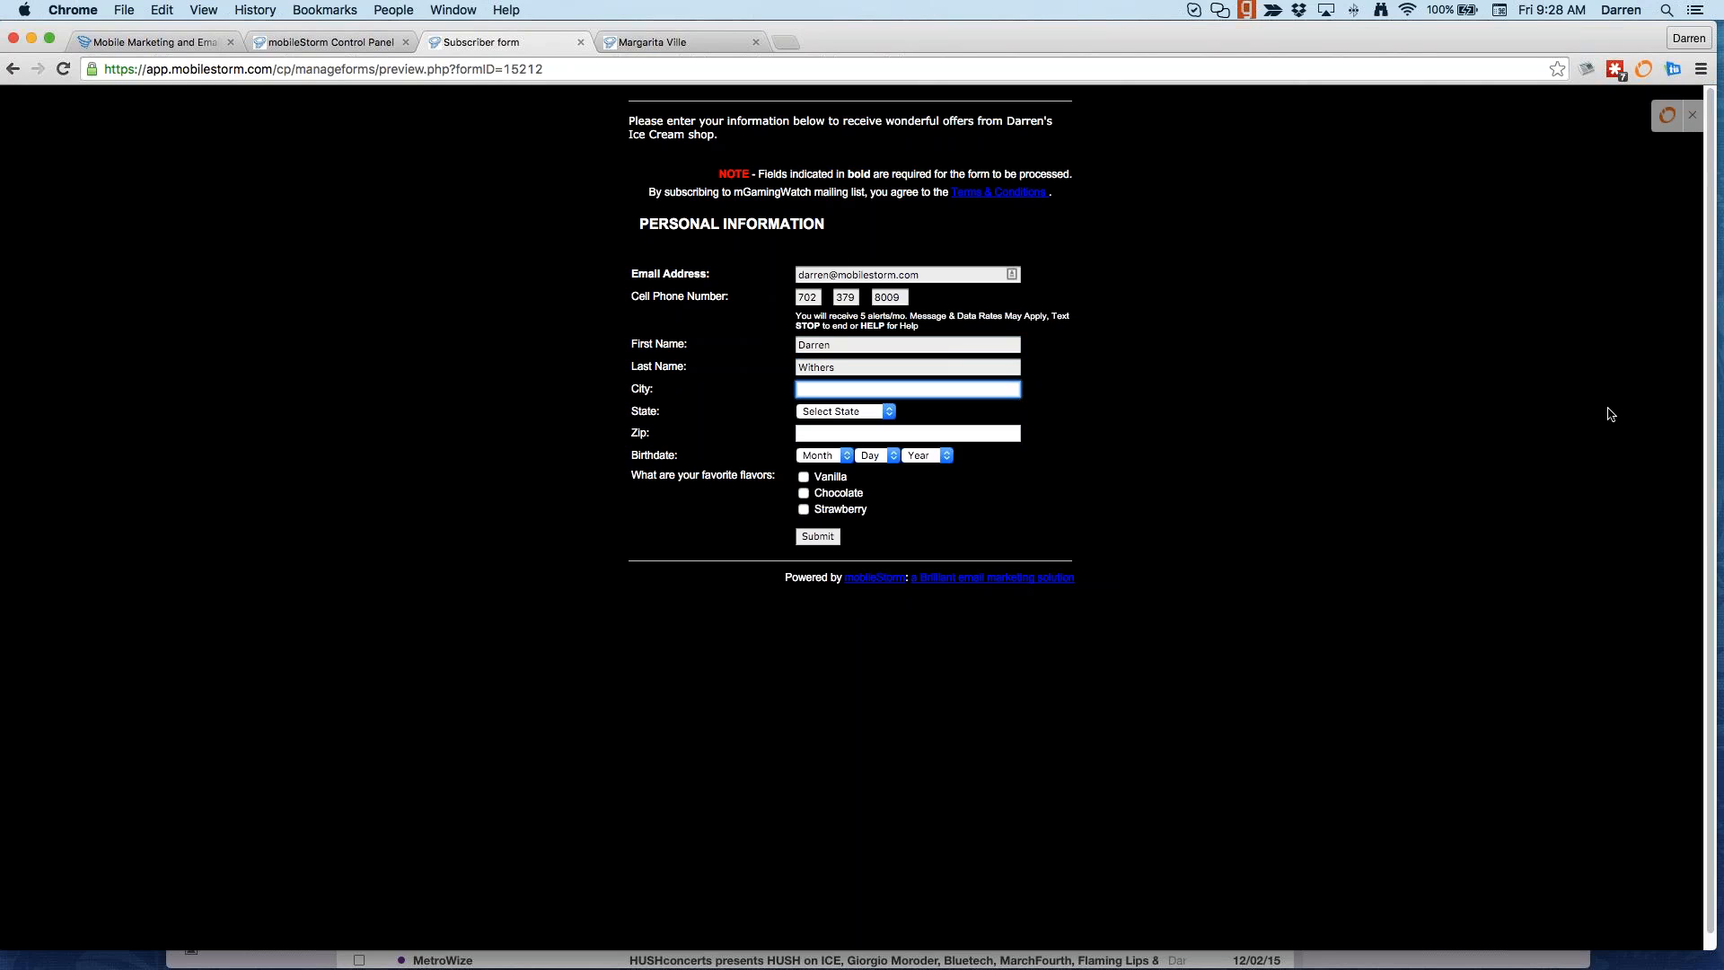
pyautogui.write('Santa ')
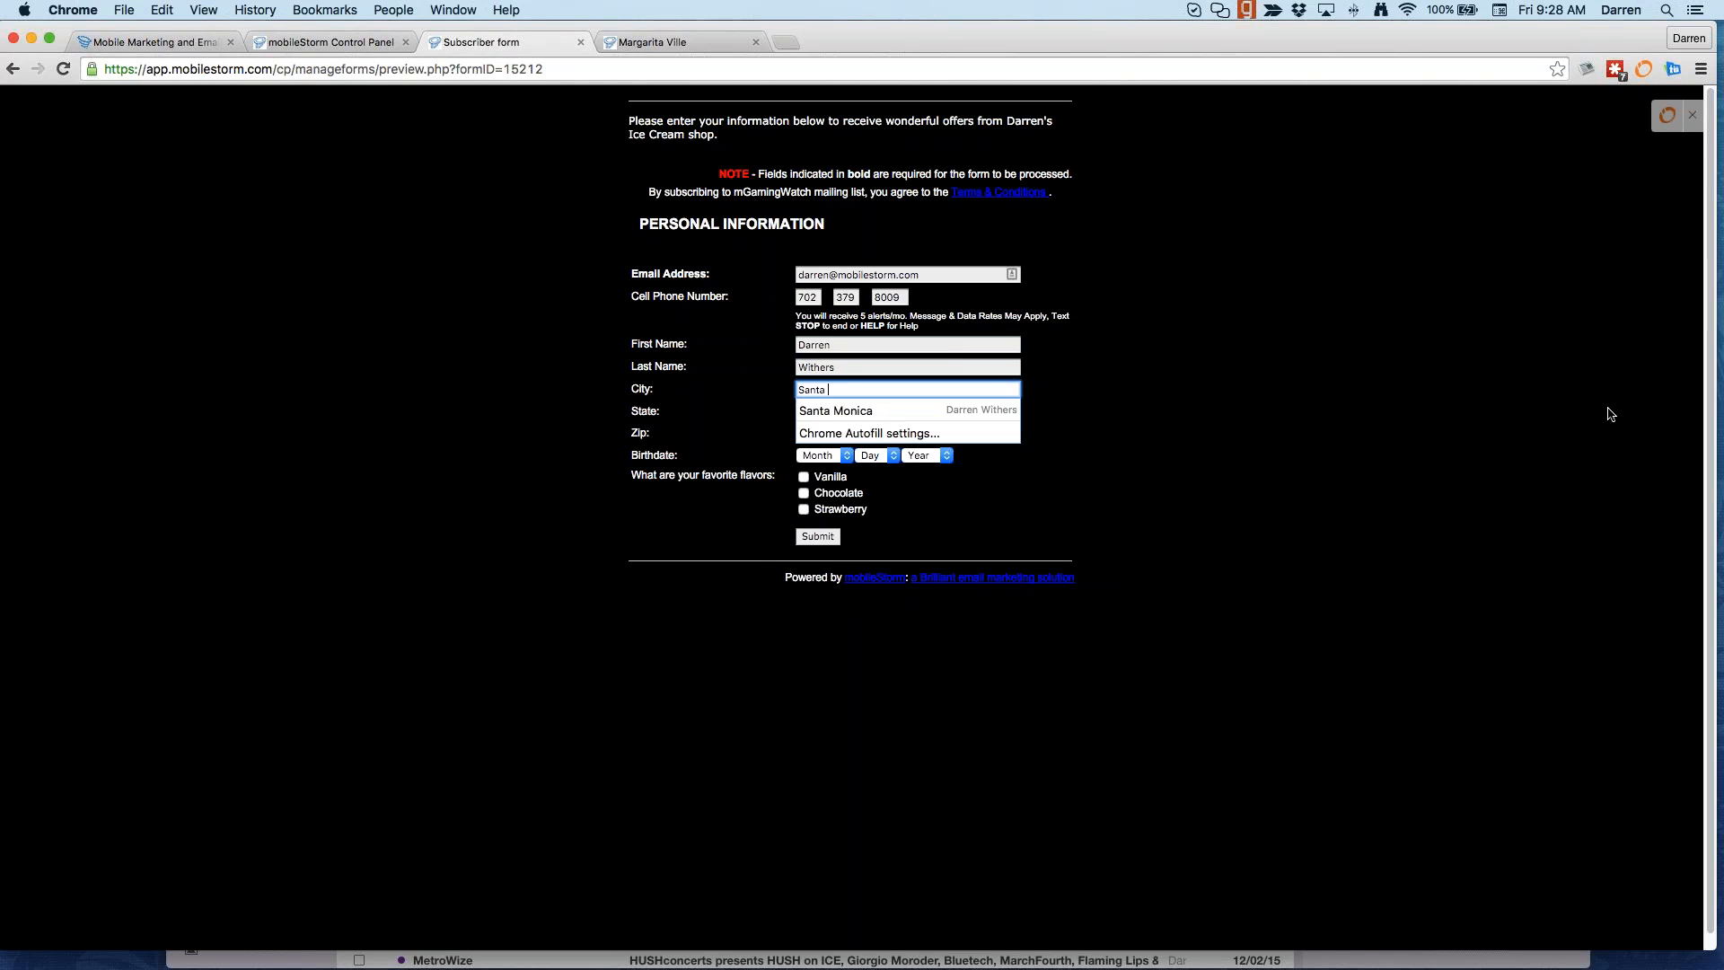
pyautogui.write('Monic')
pyautogui.press('Tab')
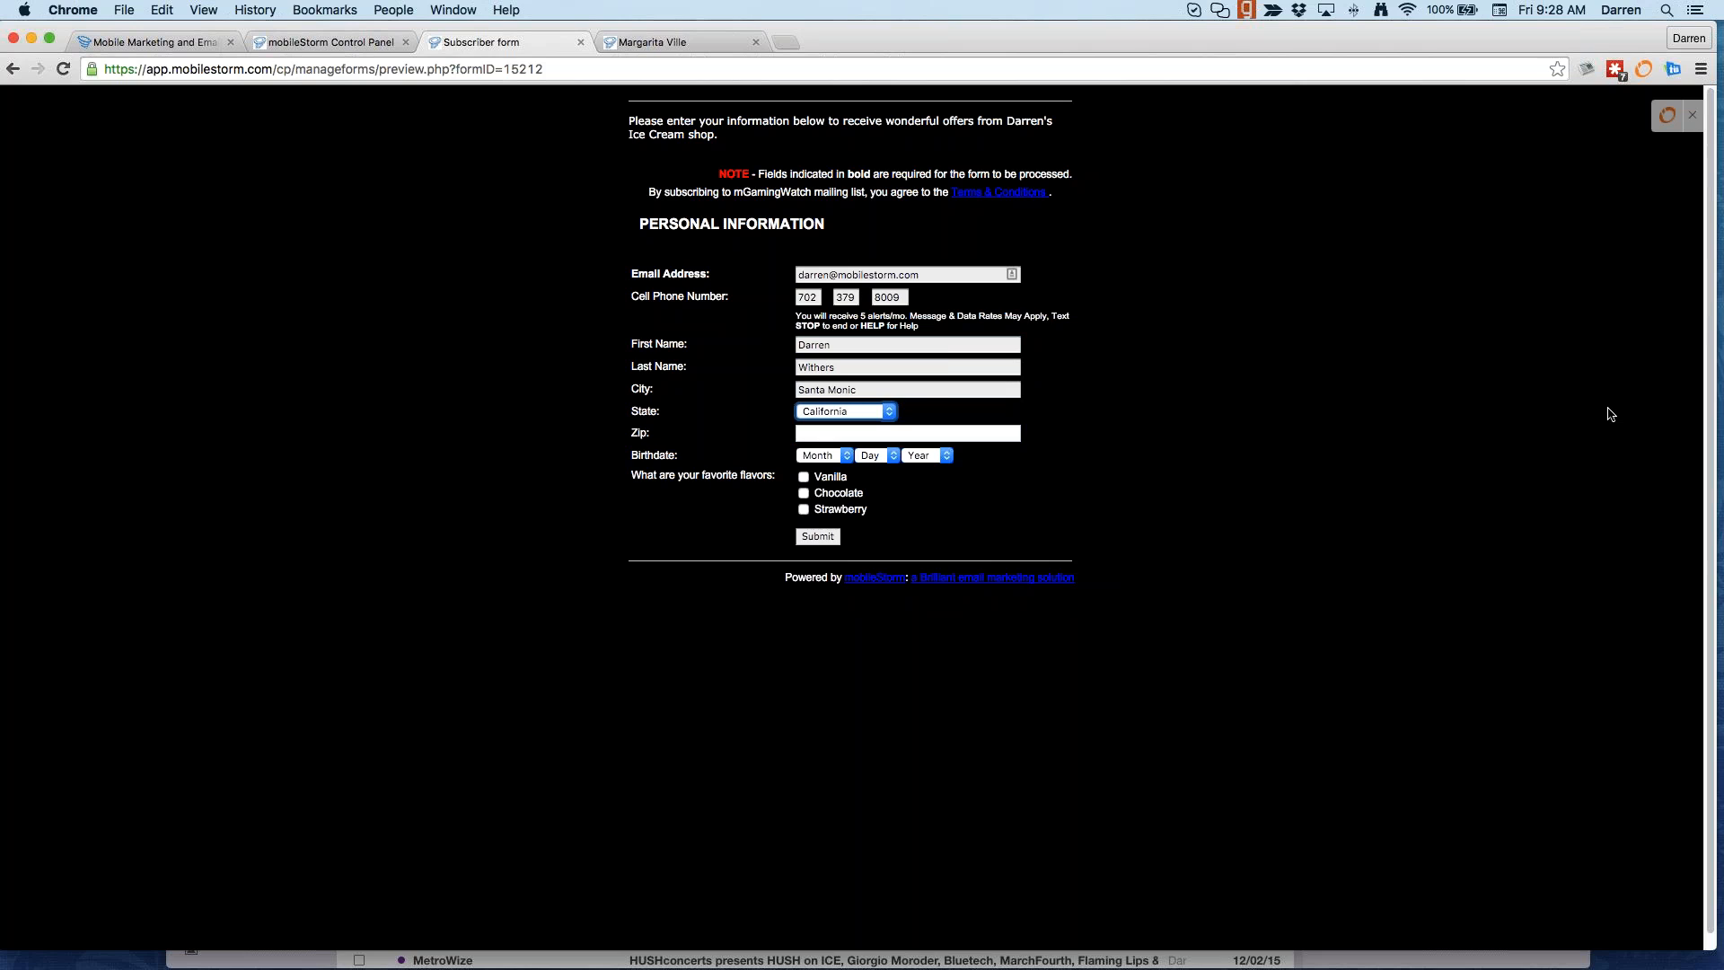
pyautogui.press('Tab')
pyautogui.write('904')
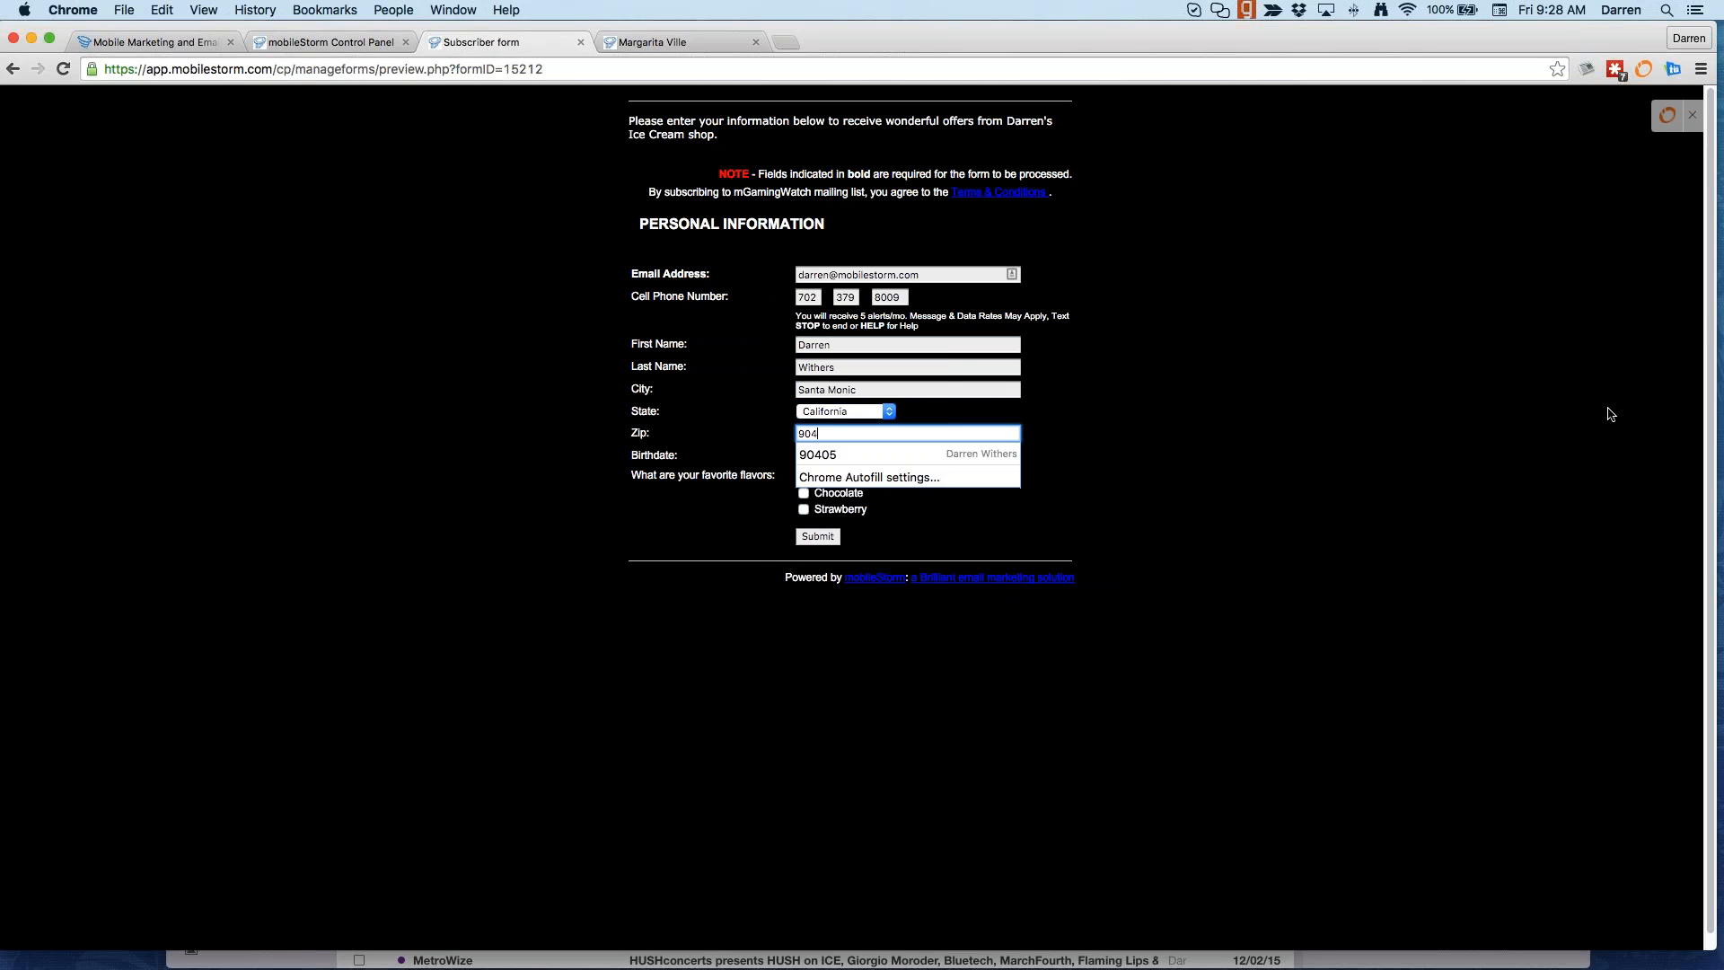
pyautogui.write('04')
pyautogui.press('BackSpace')
pyautogui.write('5')
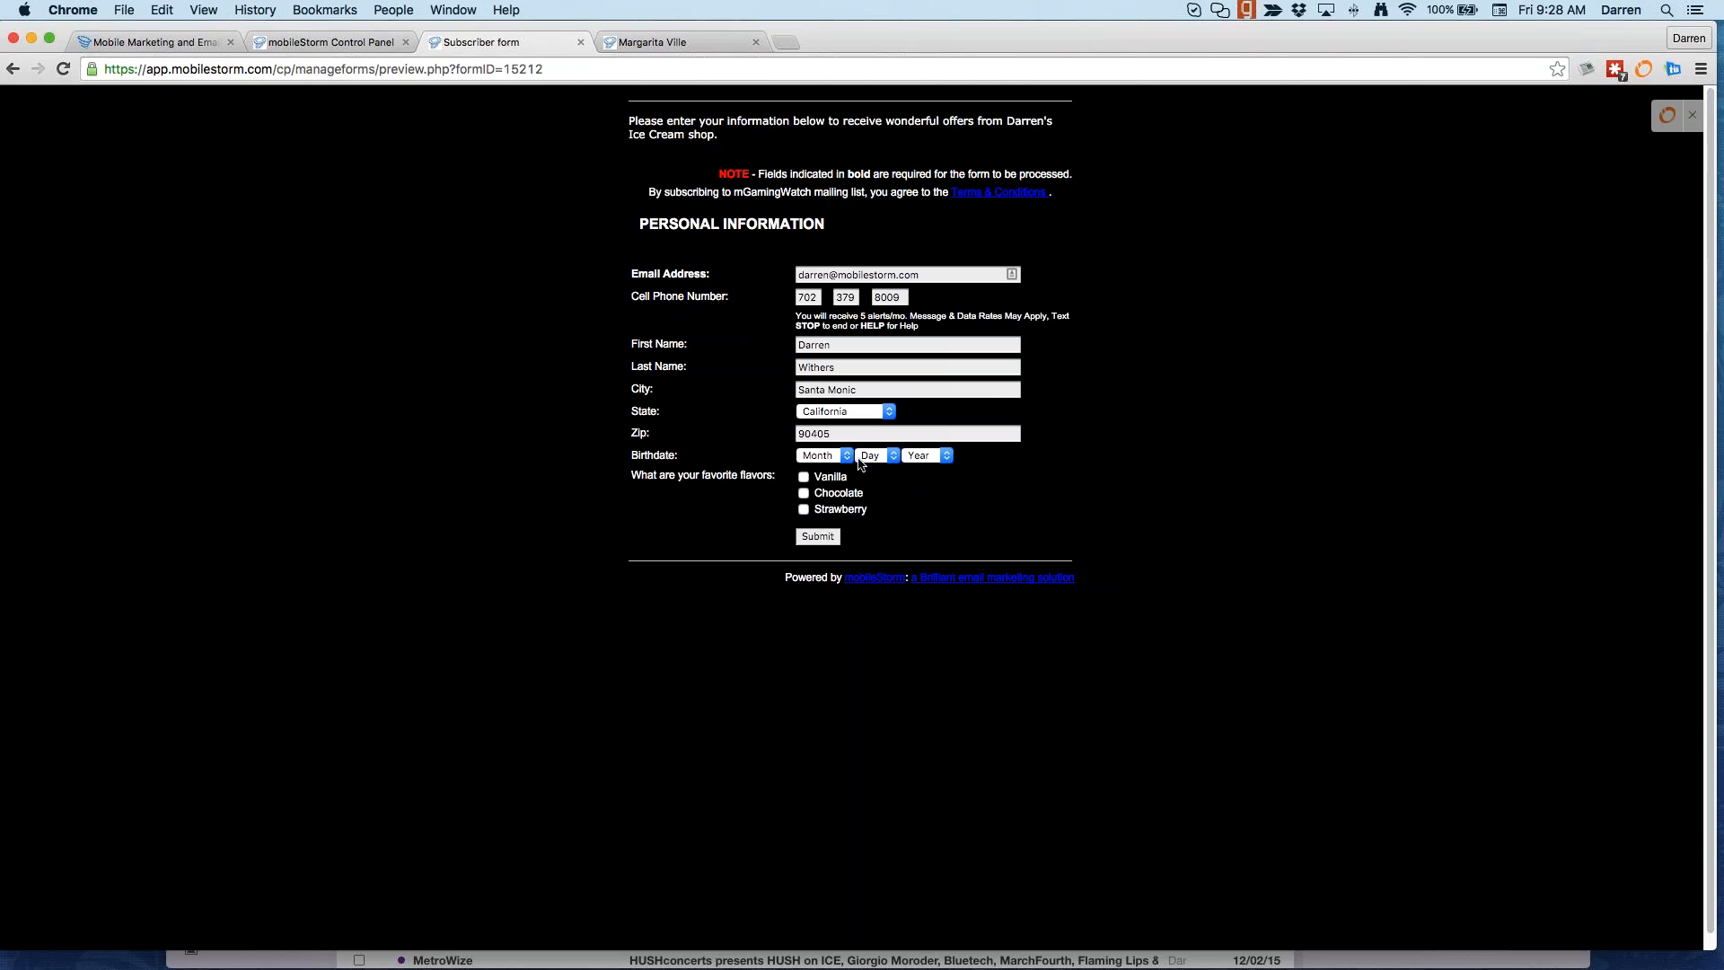
# Step: Choose birthdate 08 / 11 / 1979 and tick the Vanilla and Strawberry flavors
pyautogui.click(848, 456)
pyautogui.click(809, 575)
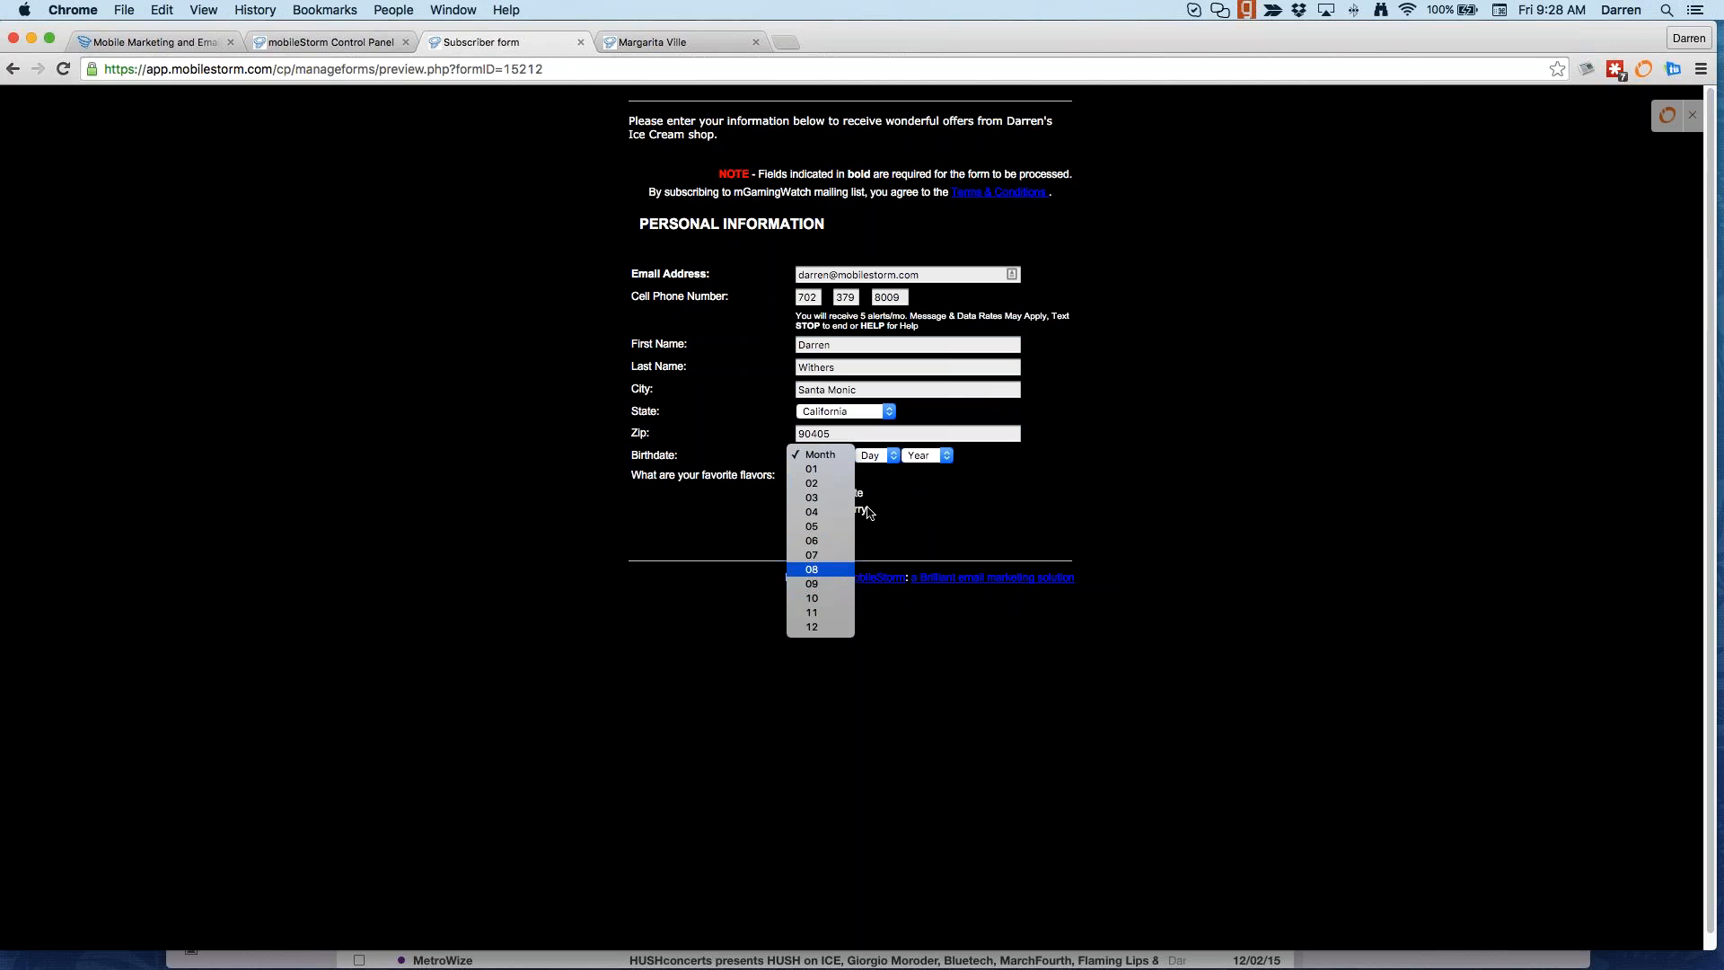
pyautogui.click(894, 460)
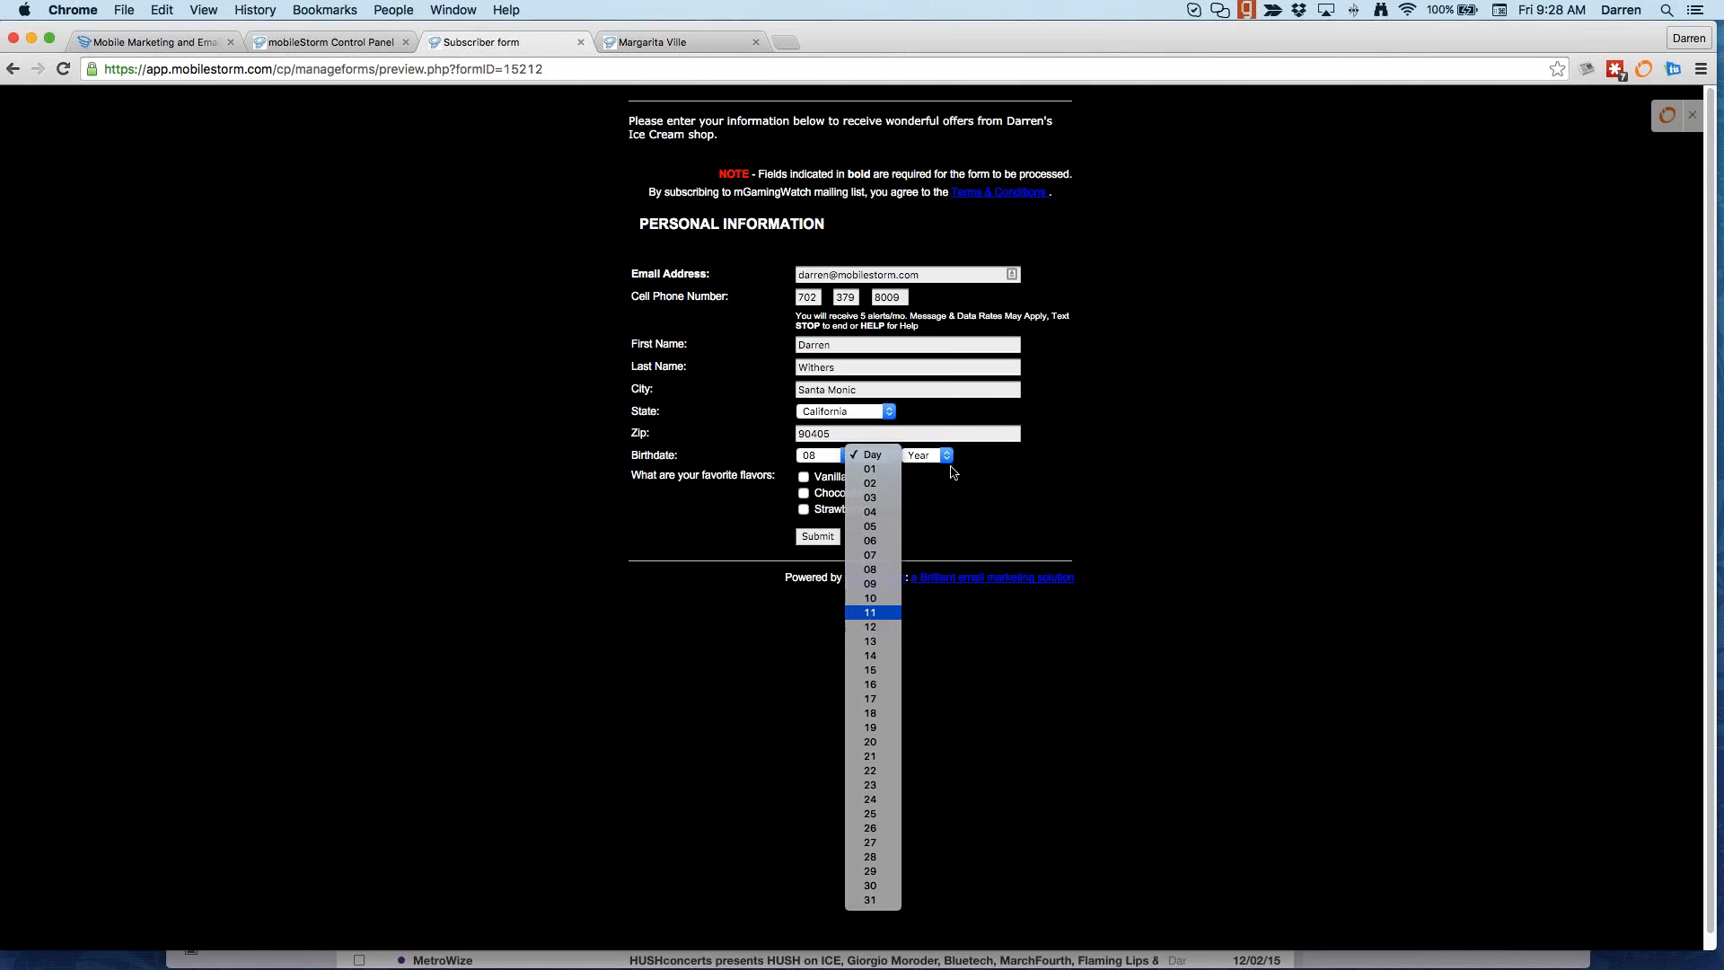
pyautogui.click(871, 614)
pyautogui.click(943, 456)
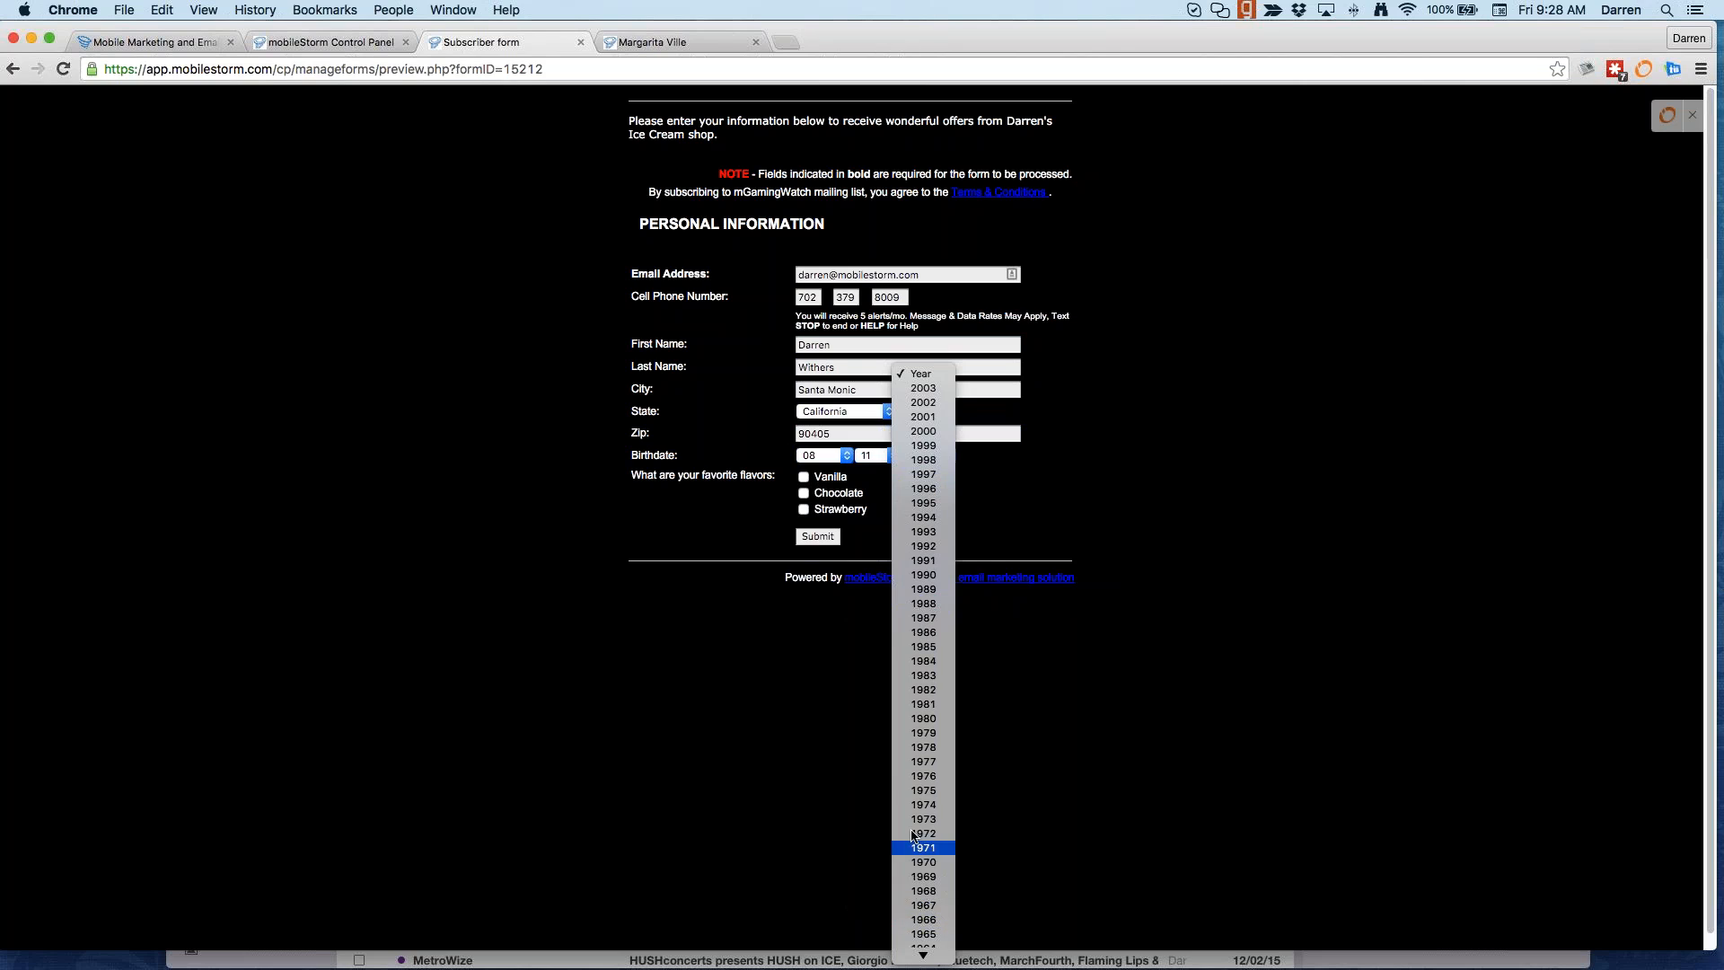
pyautogui.click(923, 733)
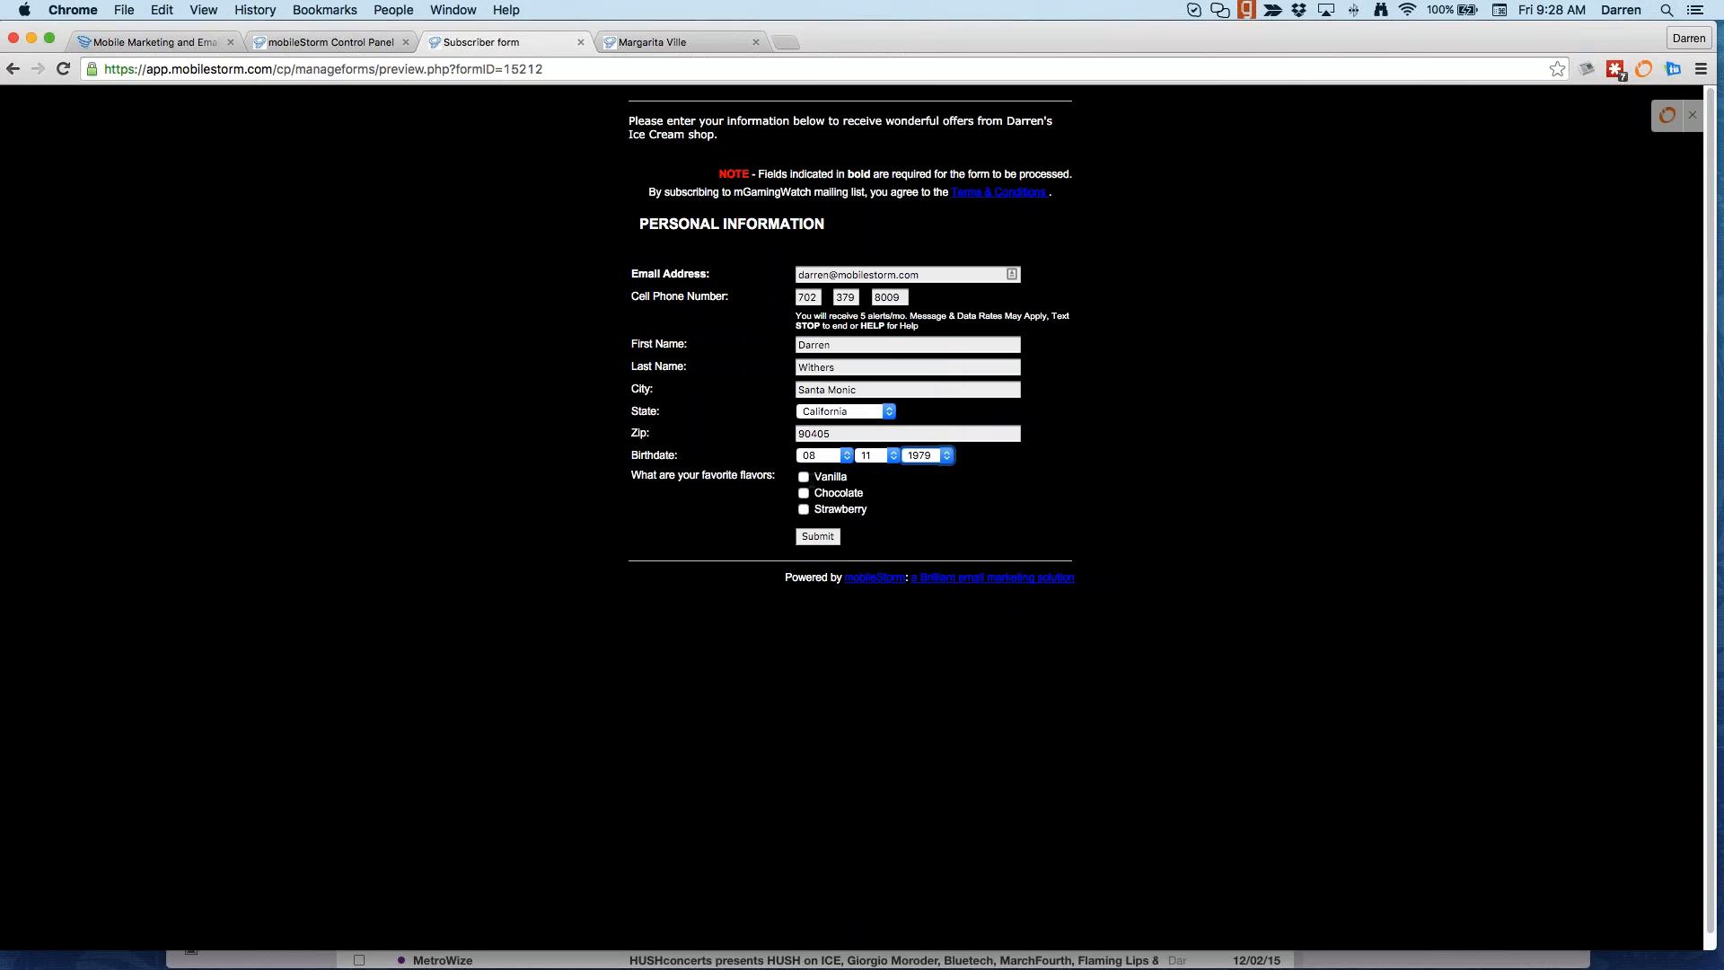
pyautogui.click(804, 476)
pyautogui.click(803, 510)
# Step: Submit the completed form, then close the redirected Facebook tab back in the control panel
pyautogui.press('Tab')
pyautogui.press('Return')
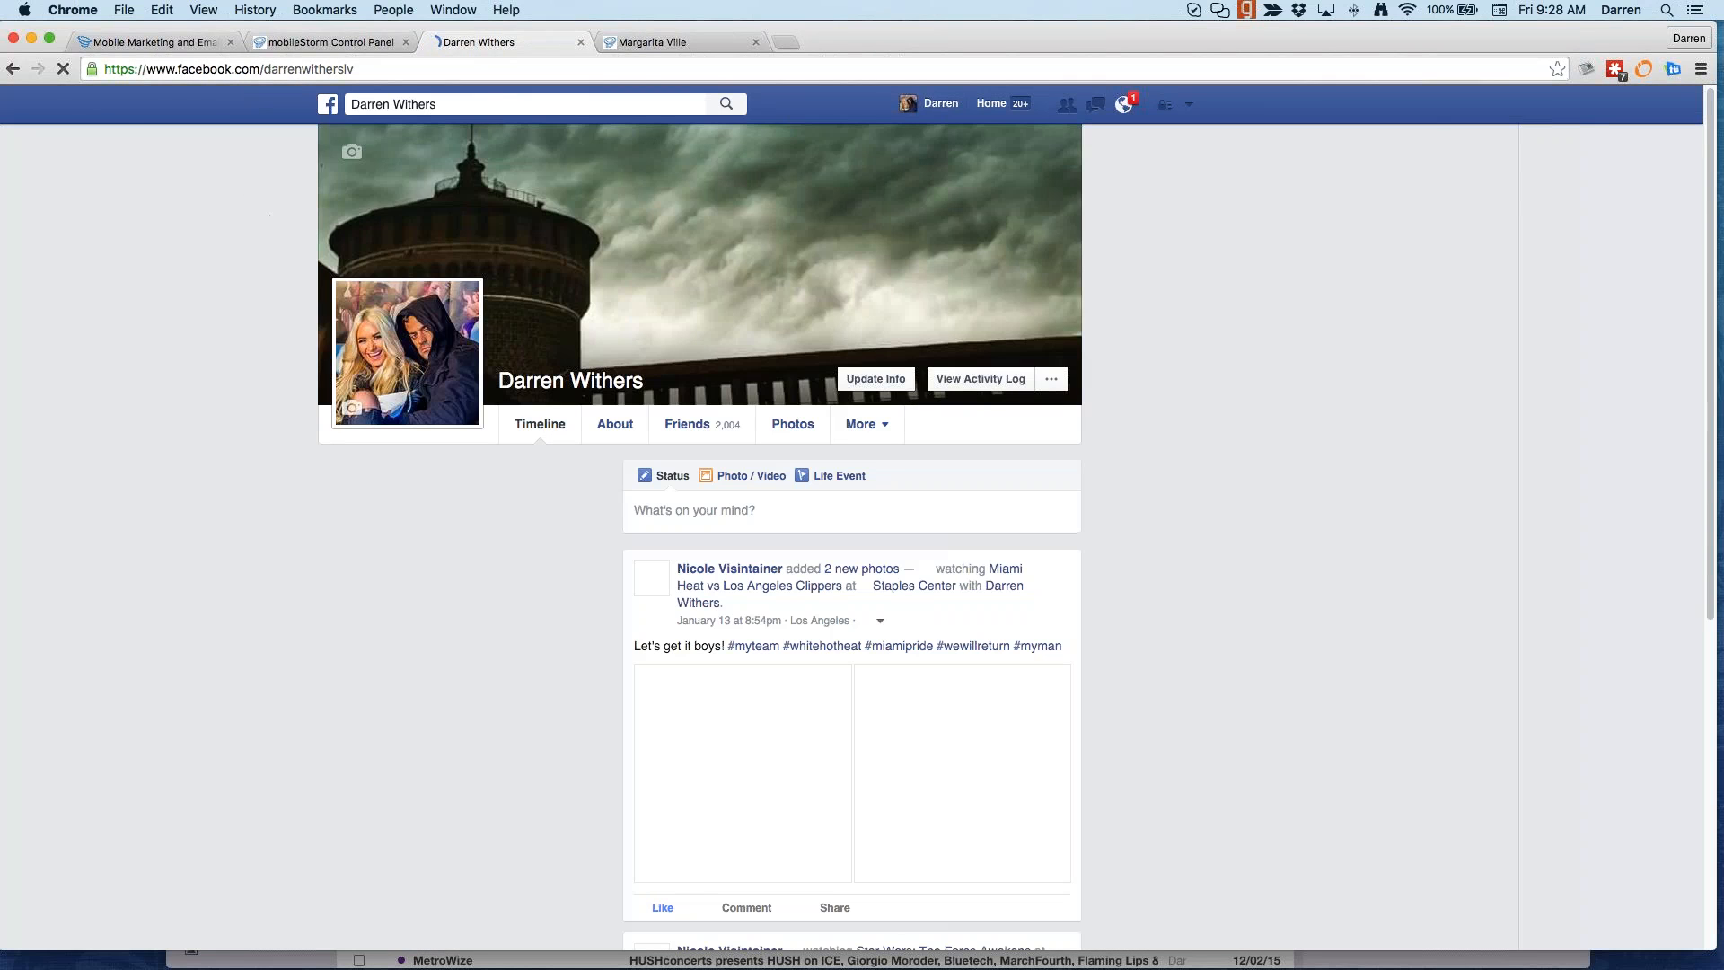
pyautogui.click(618, 42)
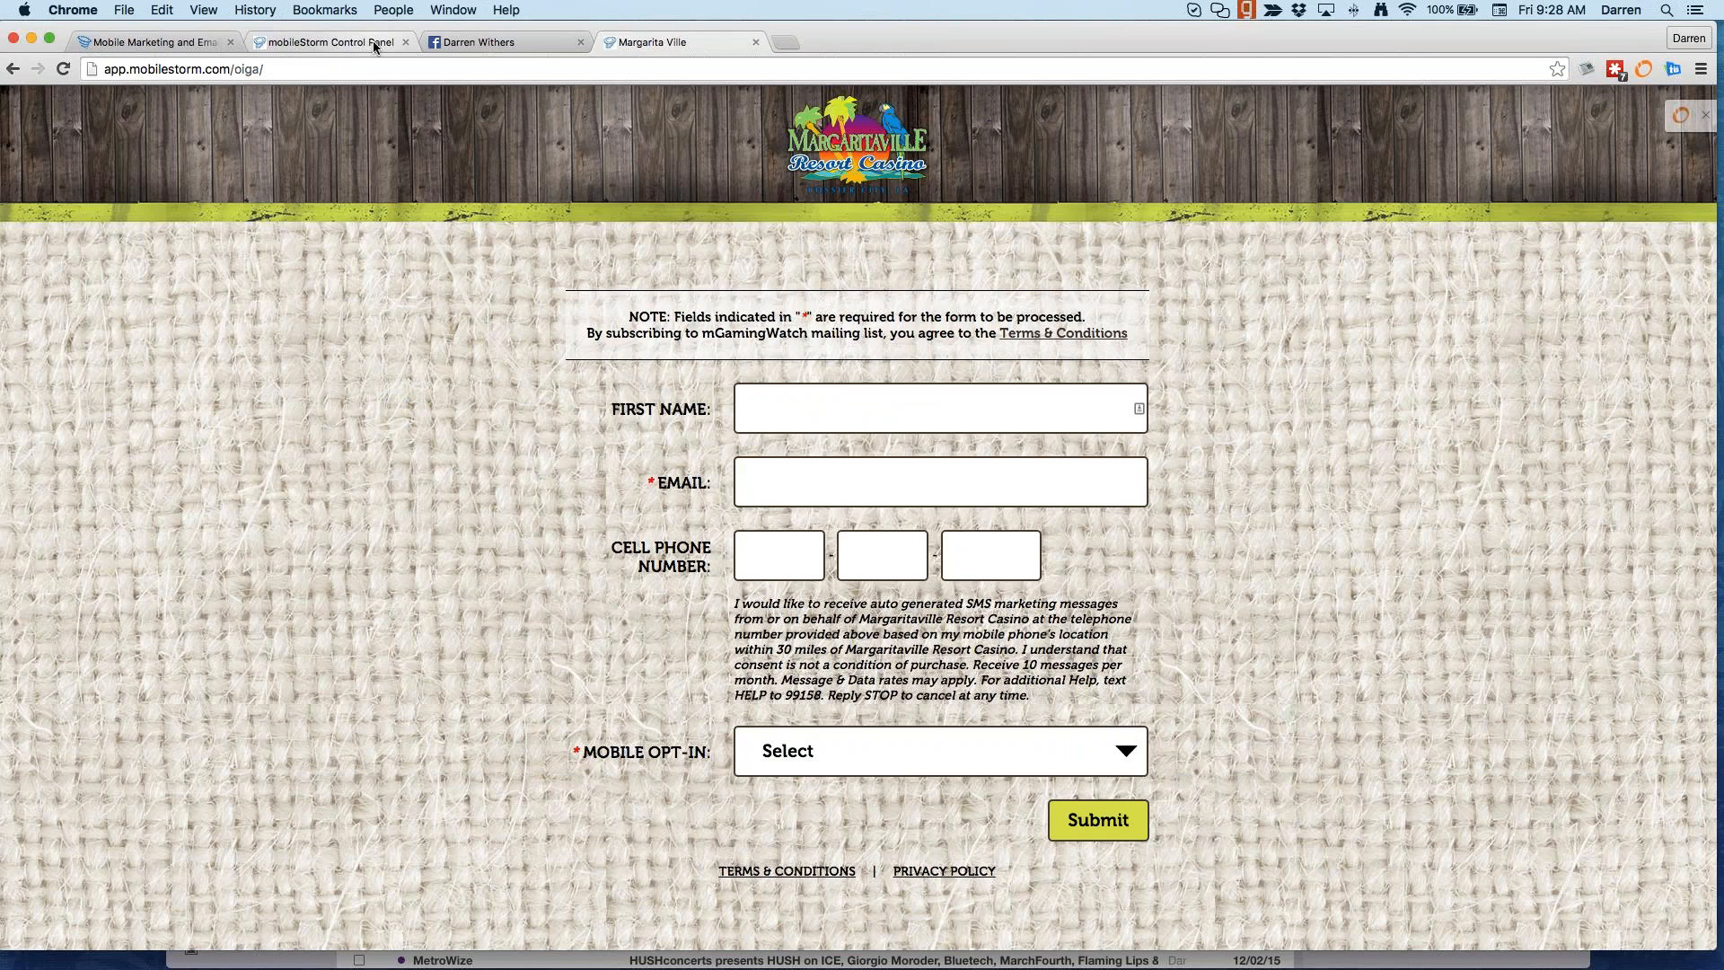
pyautogui.click(372, 41)
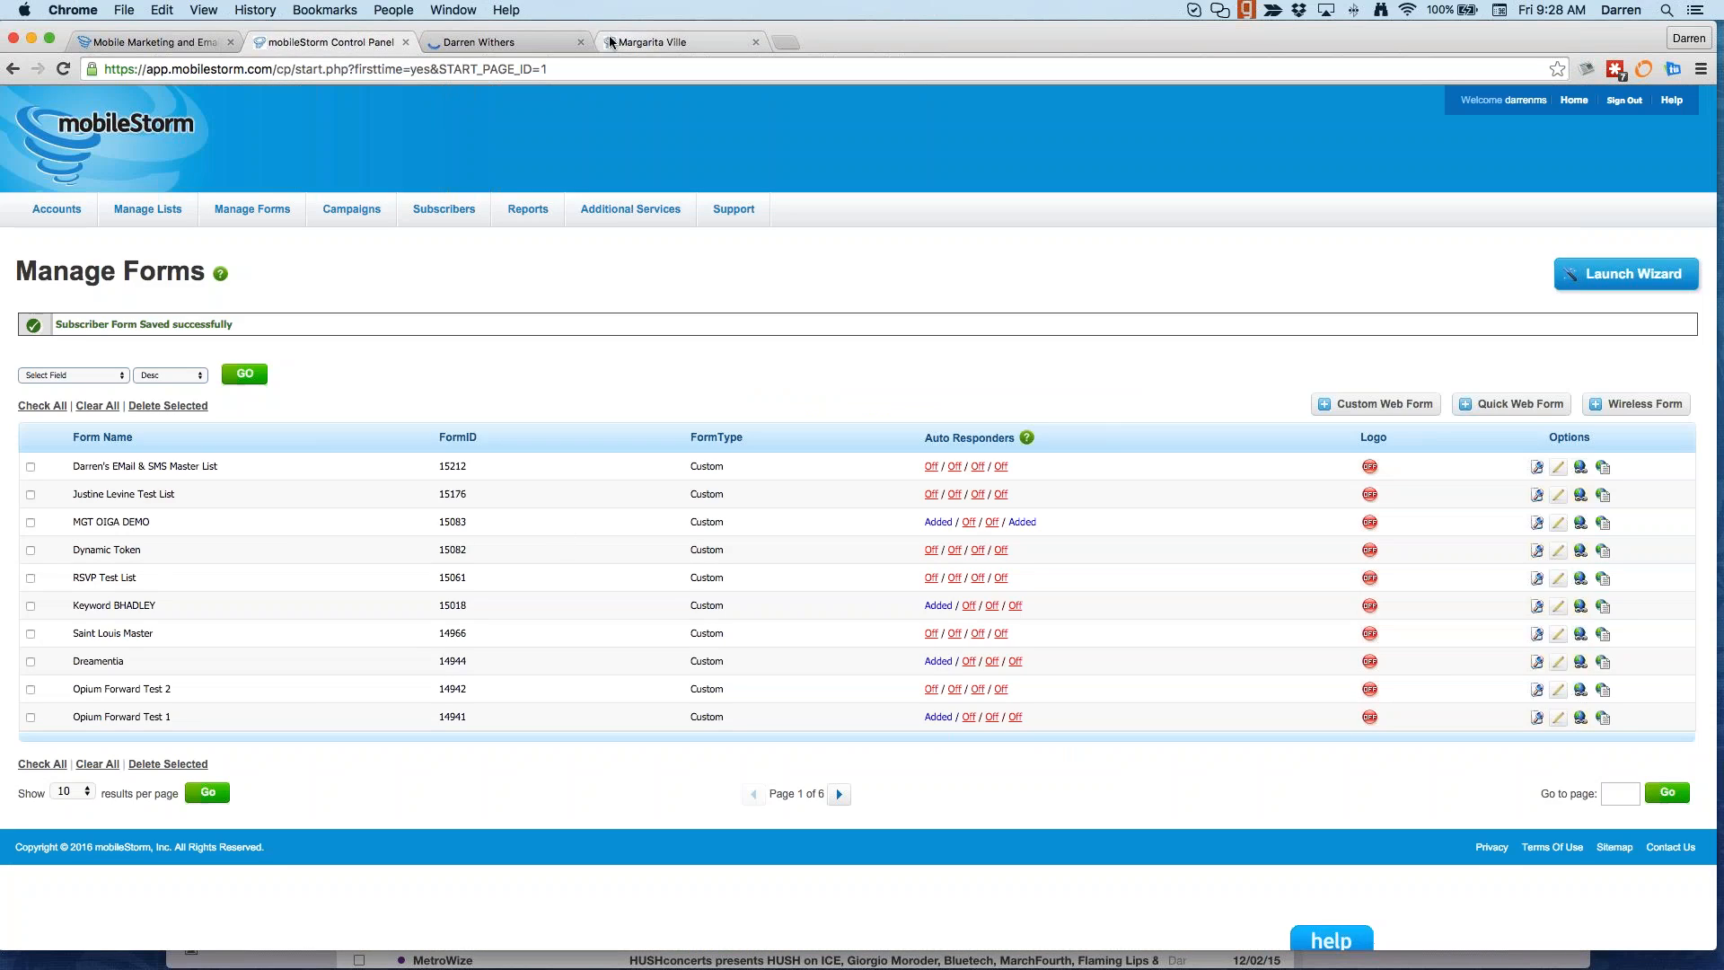
pyautogui.click(581, 42)
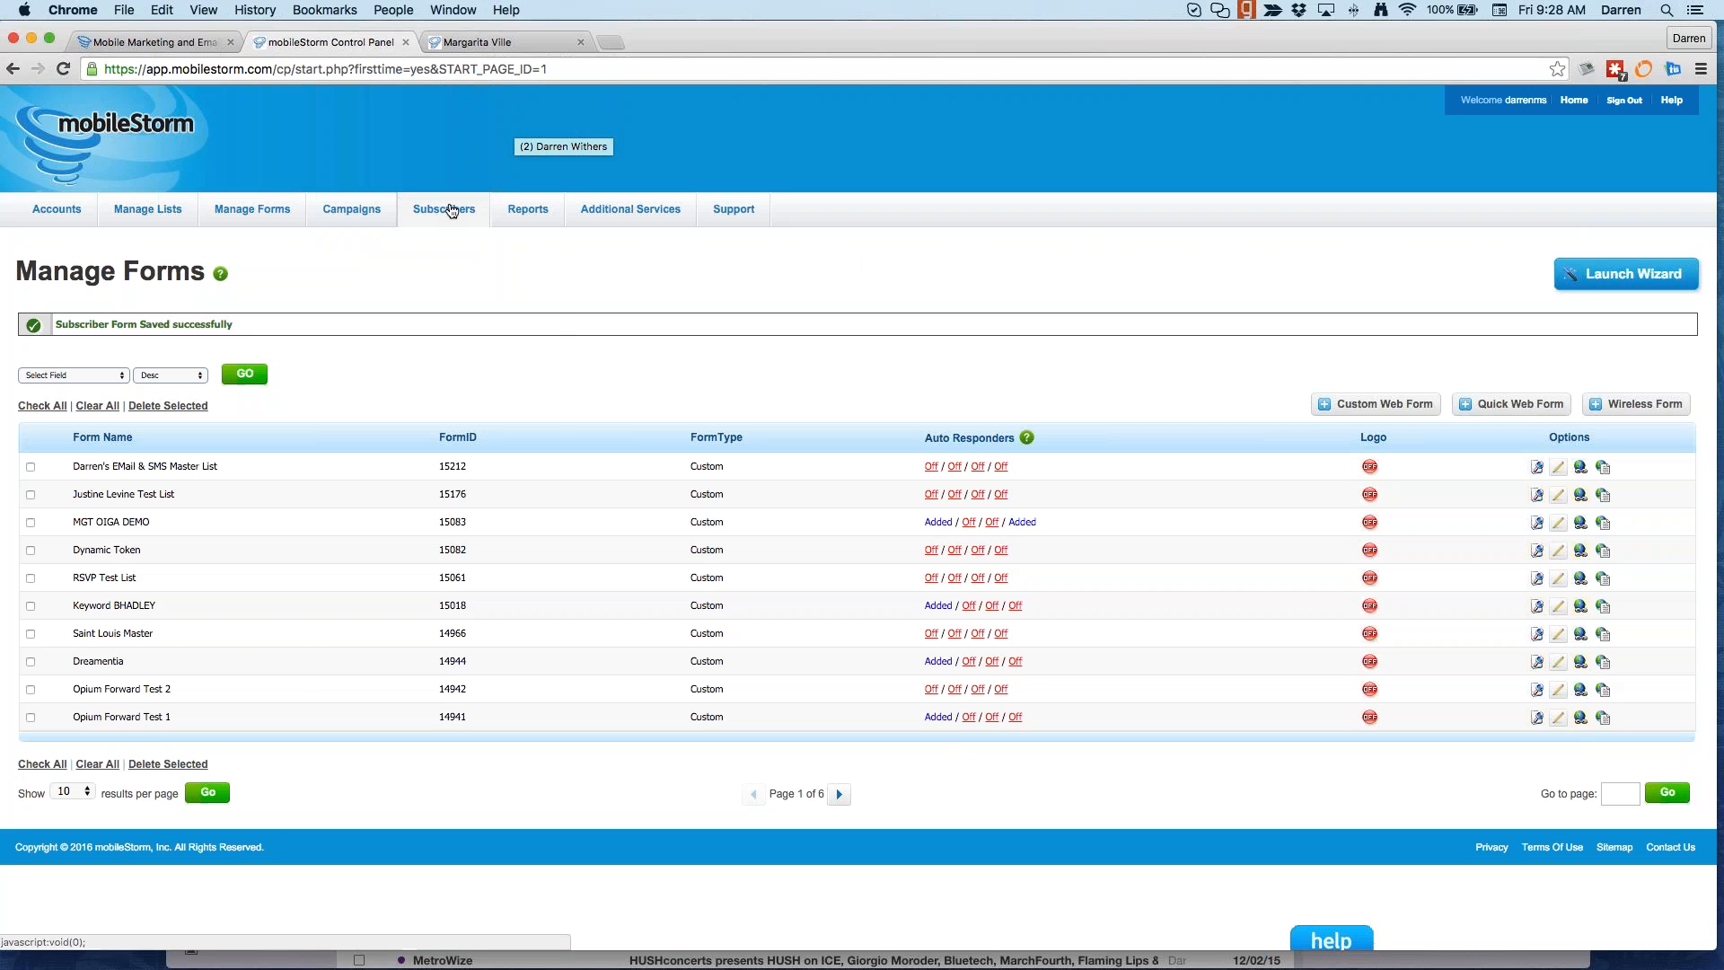
# Step: Run a subscriber search on the EMail & SMS Master List
pyautogui.click(509, 266)
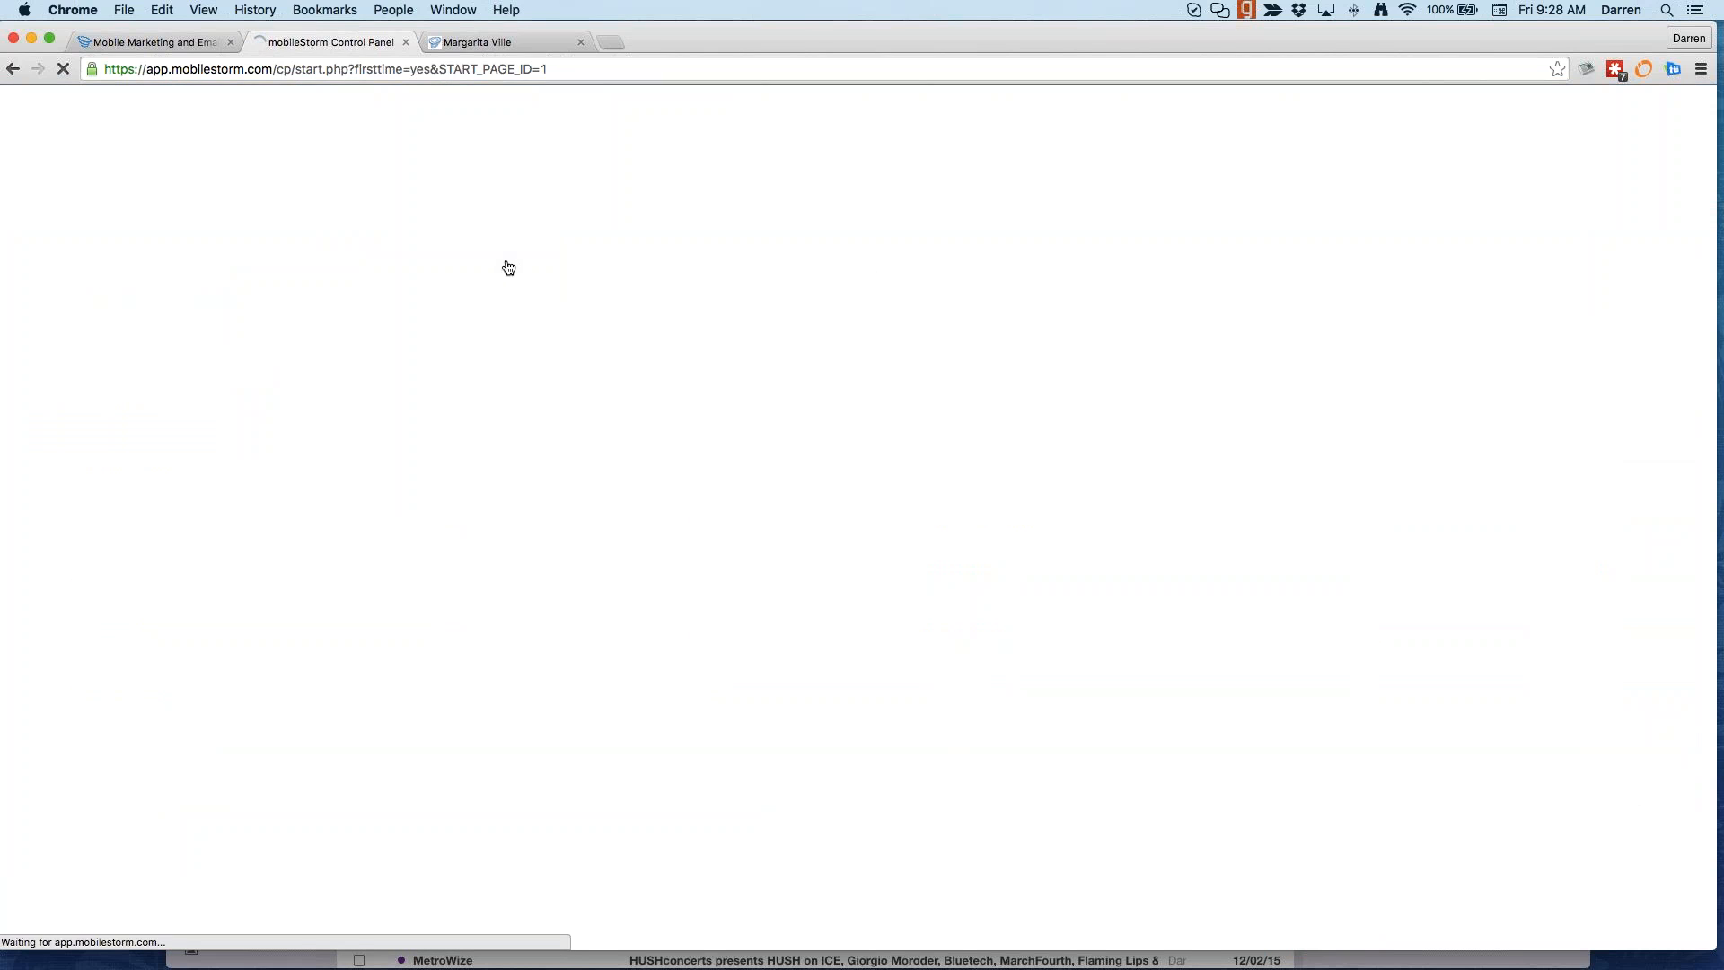
pyautogui.scroll(-5, 752, 381)
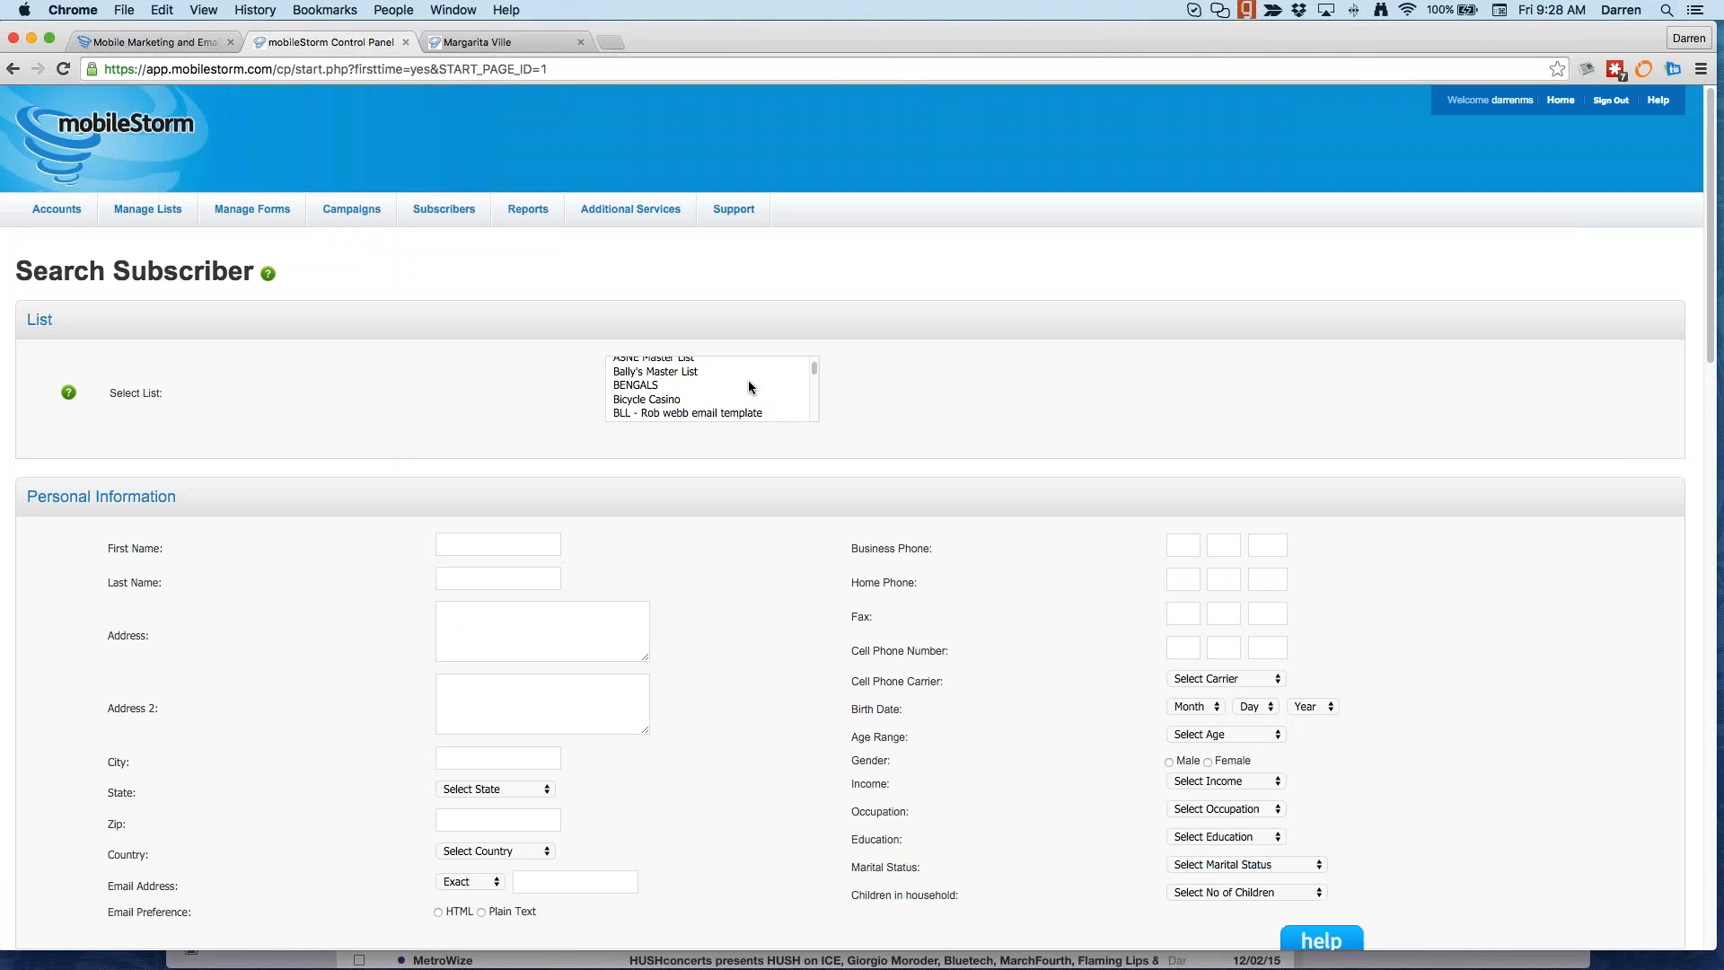
pyautogui.scroll(2, 747, 381)
pyautogui.scroll(-10, 747, 388)
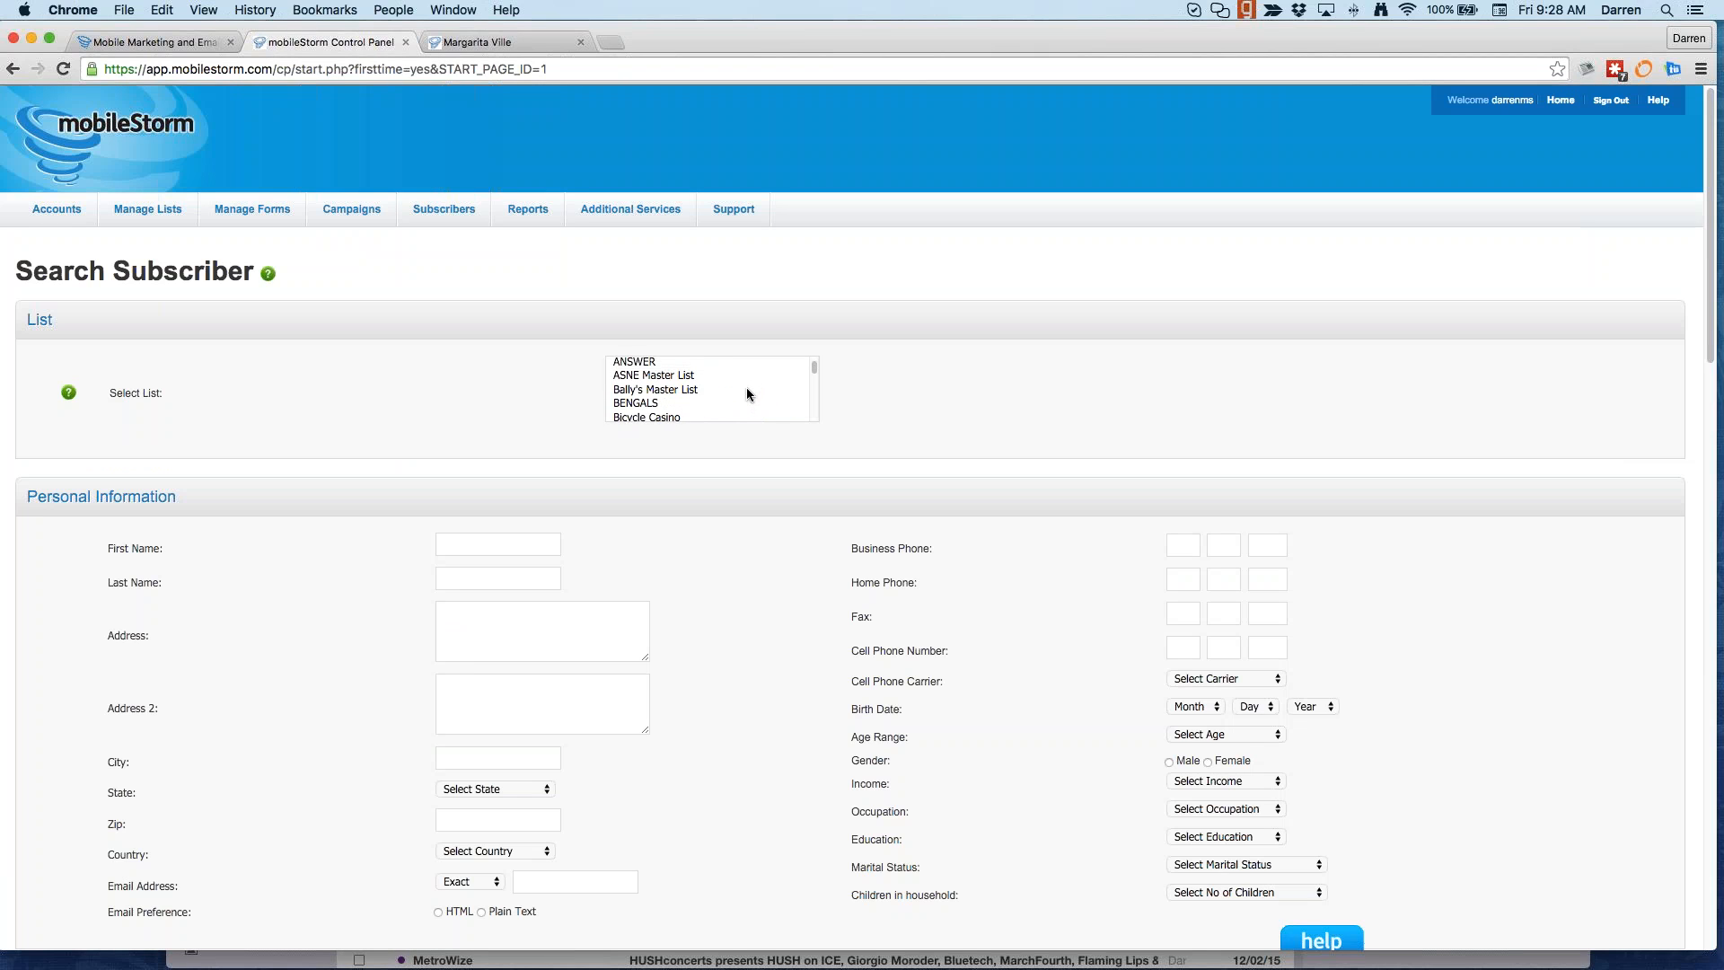
pyautogui.scroll(5, 748, 396)
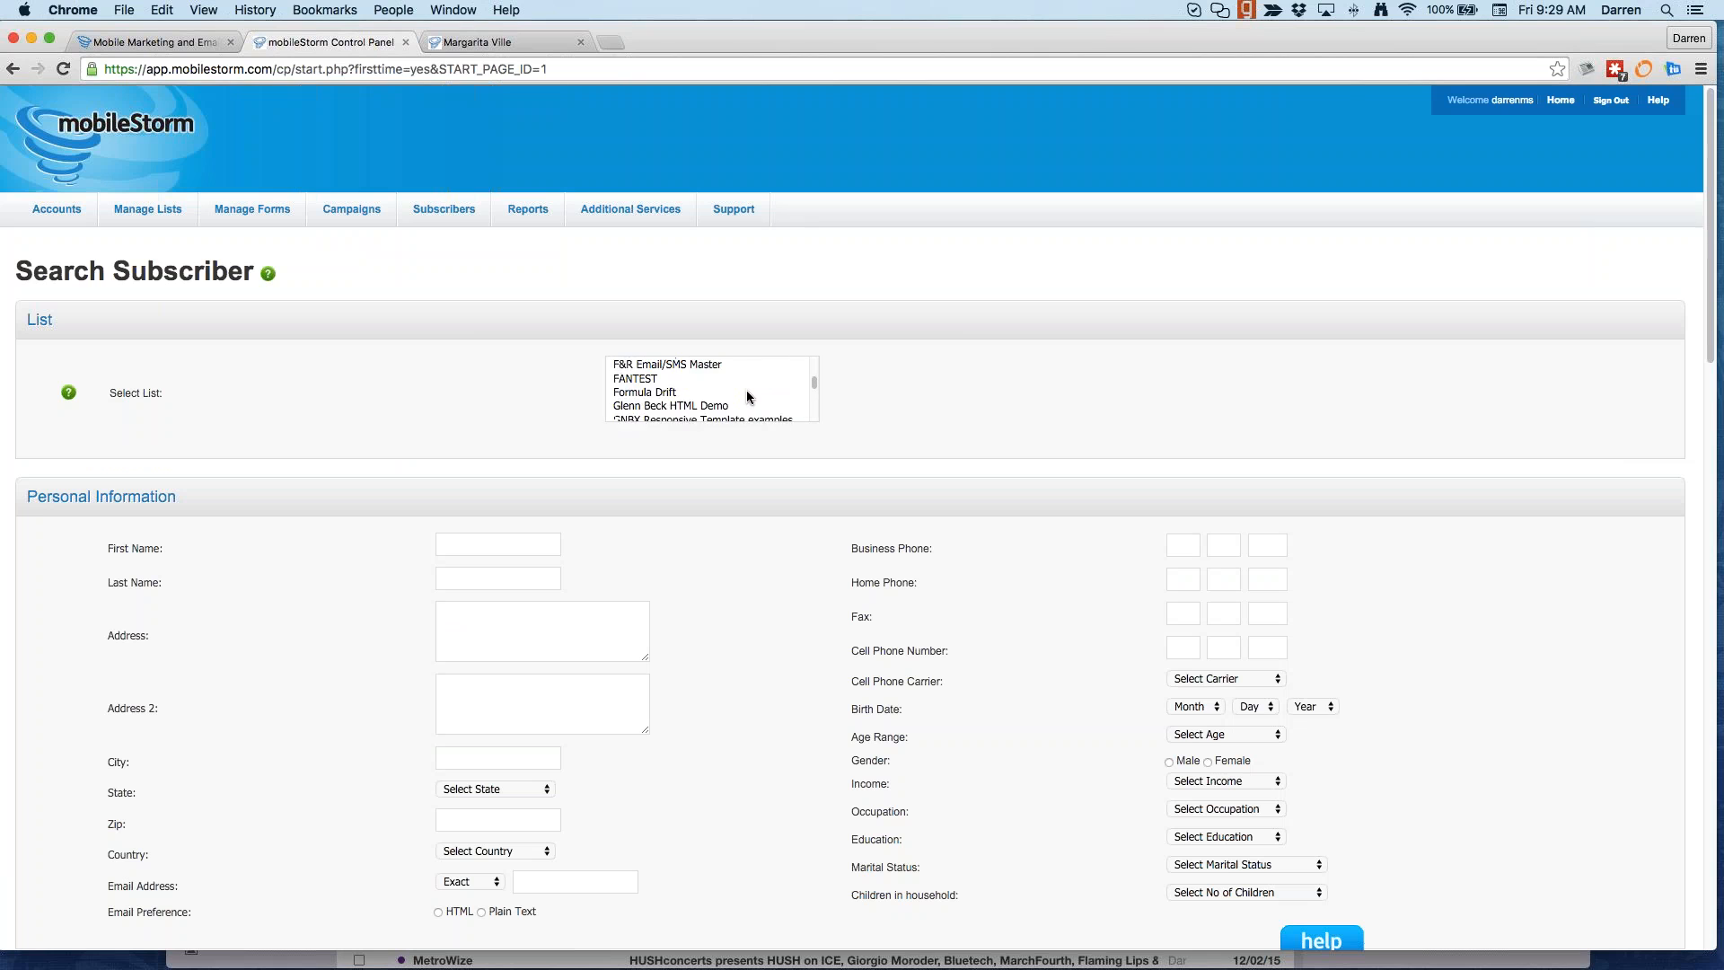
pyautogui.scroll(4, 746, 396)
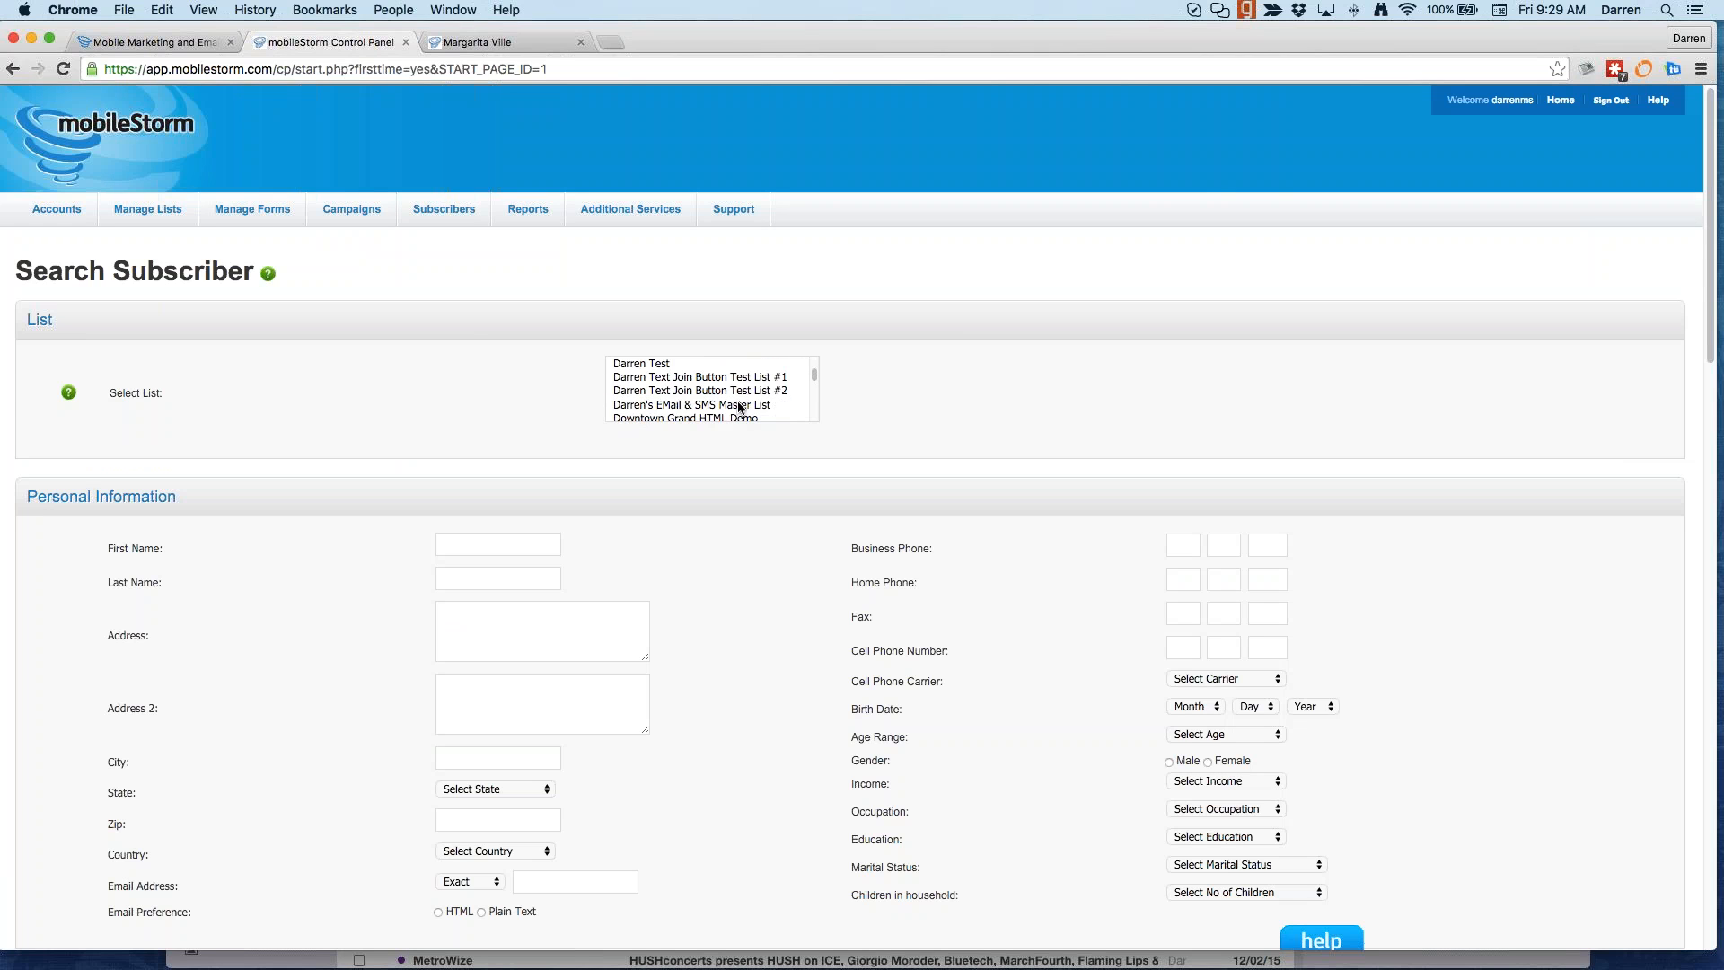
pyautogui.click(739, 404)
pyautogui.scroll(-7, 353, 603)
pyautogui.scroll(-10, 352, 603)
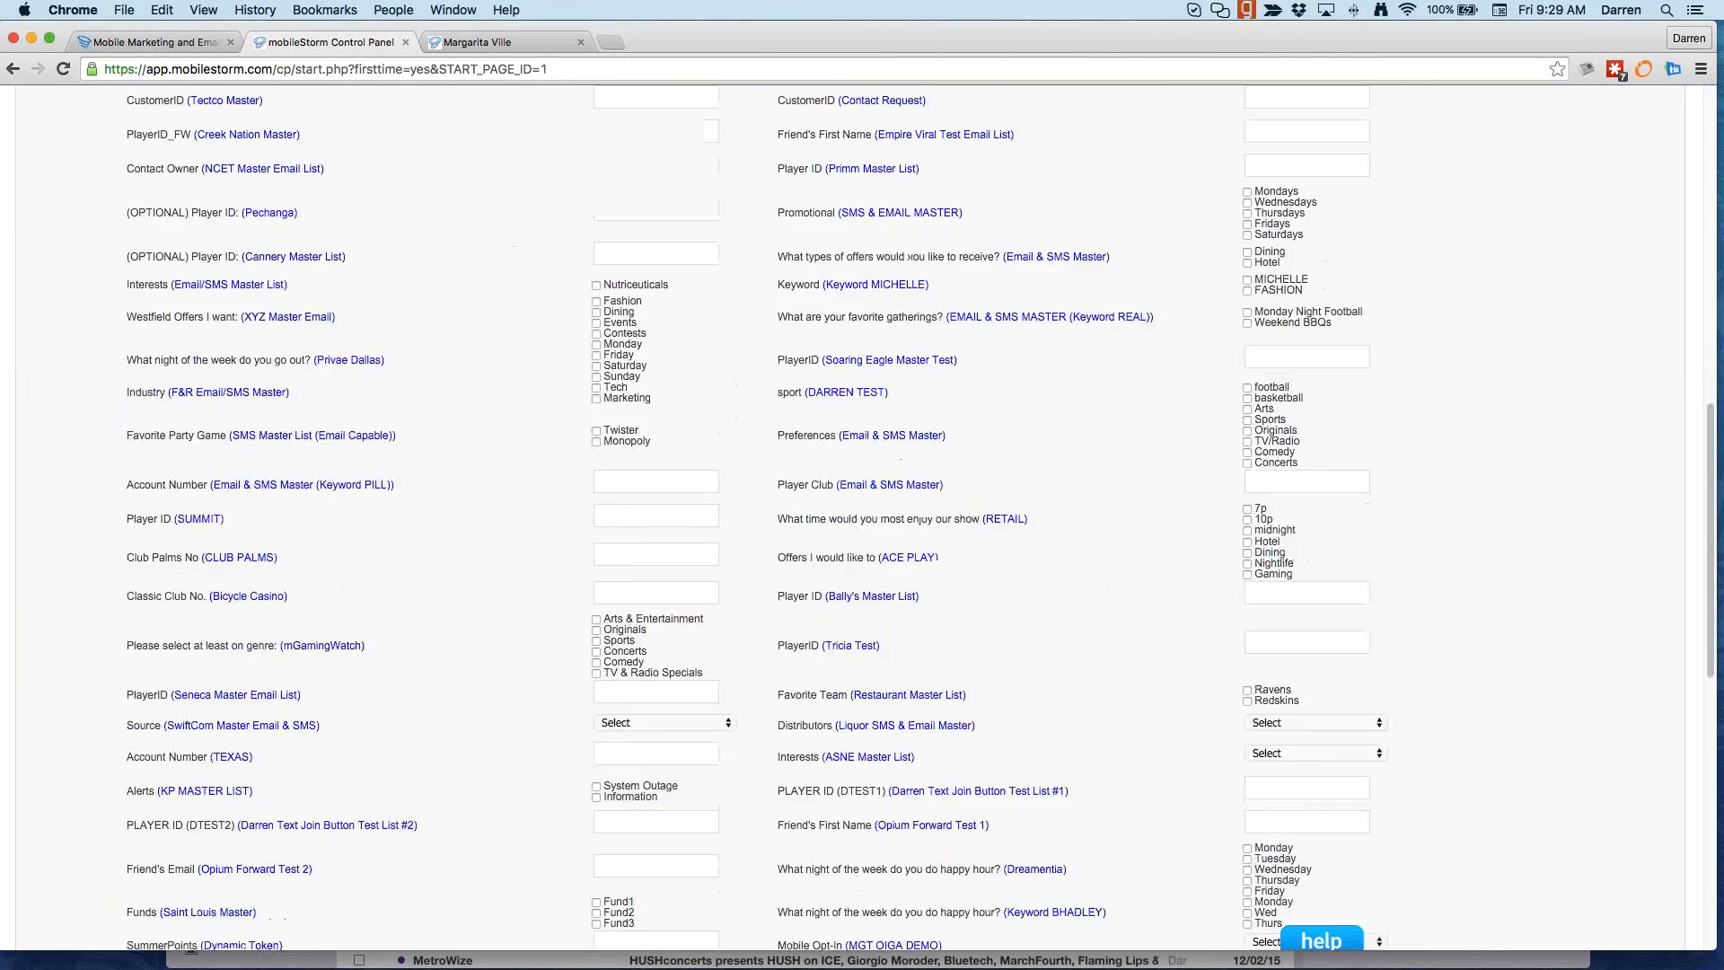
pyautogui.click(63, 877)
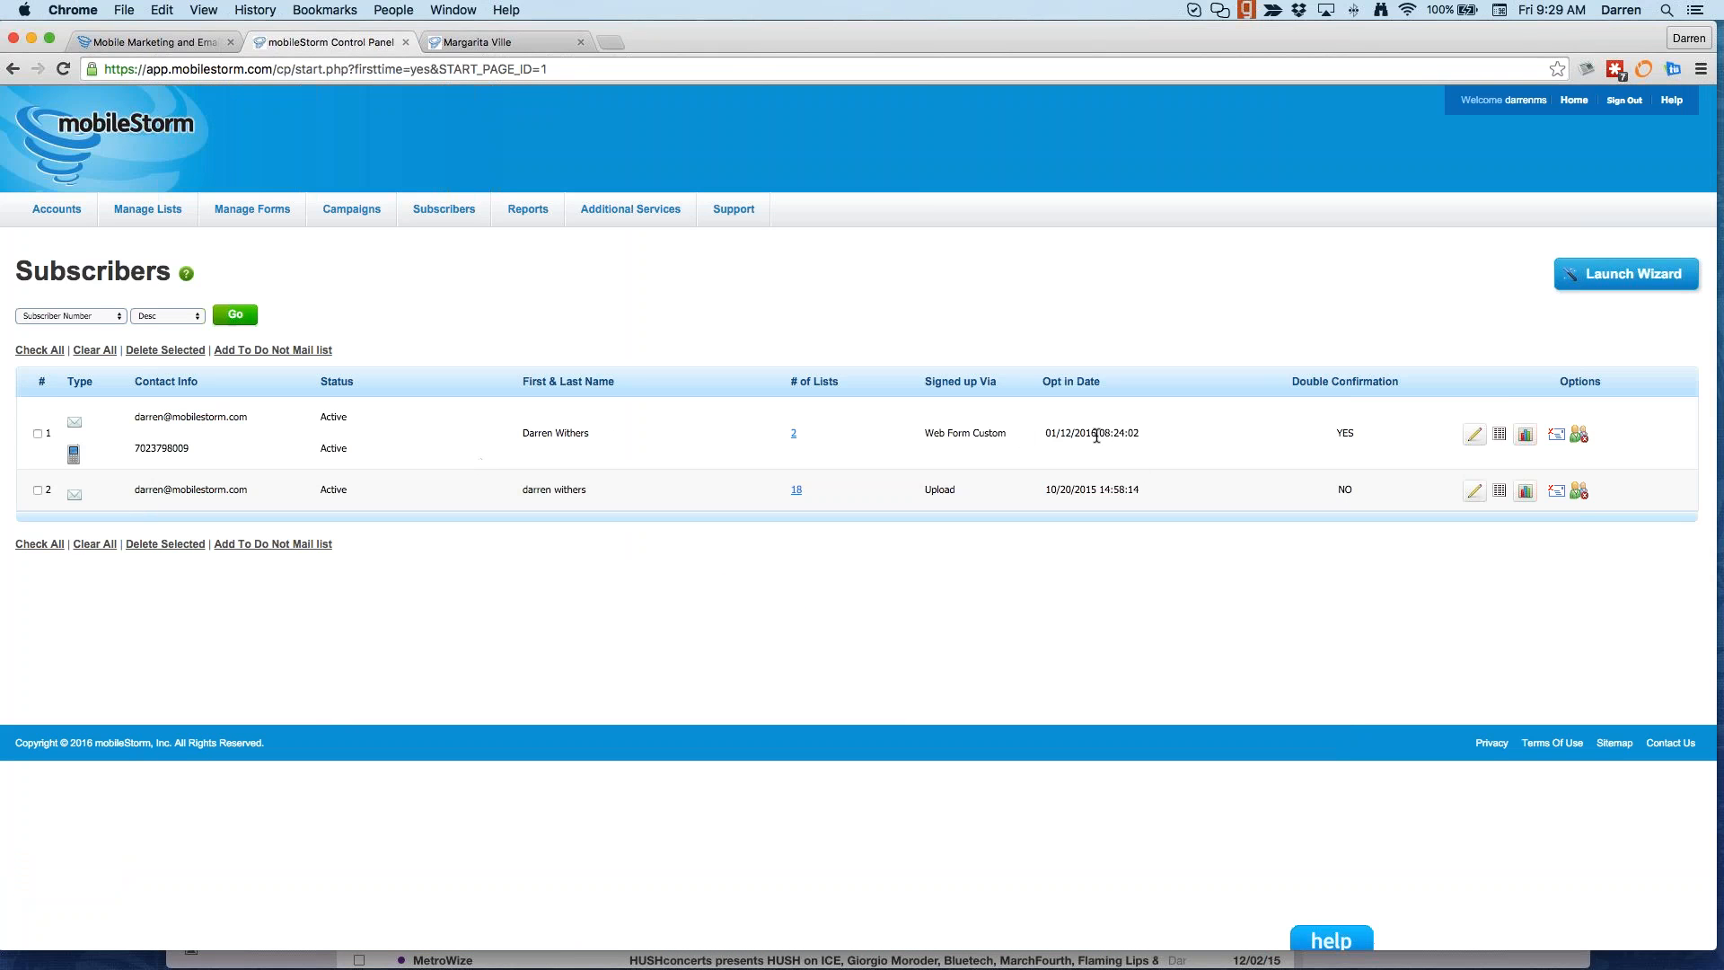
pyautogui.moveTo(934, 433); pyautogui.dragTo(1008, 433)
pyautogui.click(1496, 438)
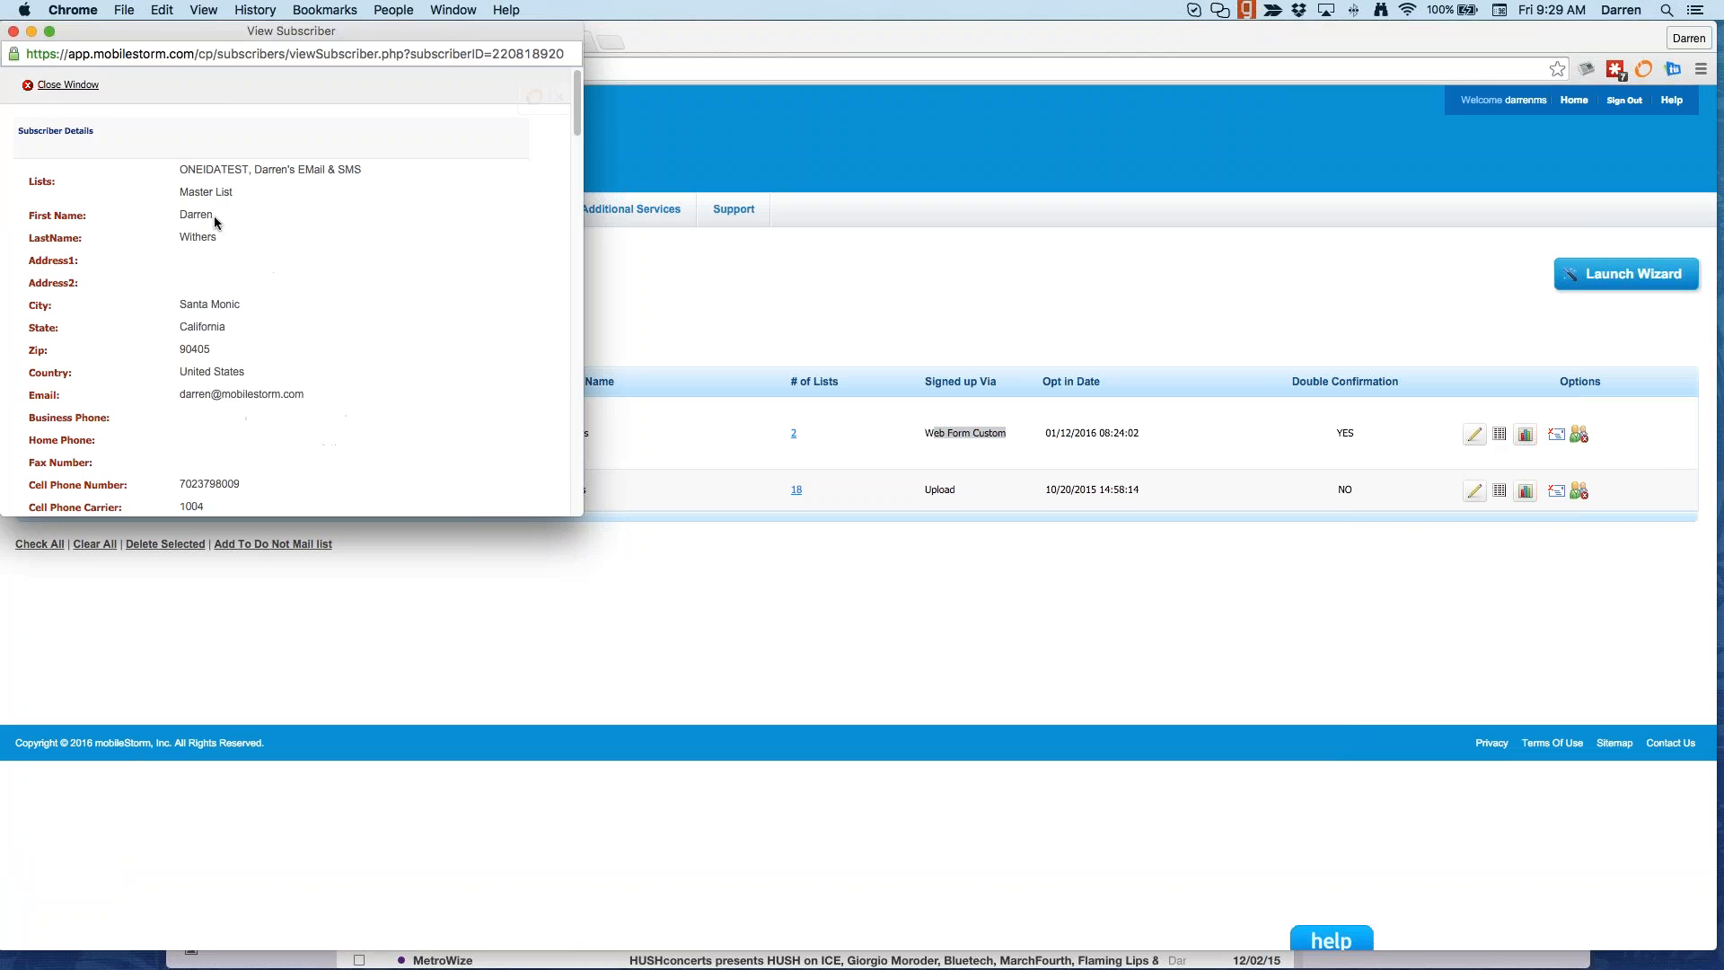
pyautogui.scroll(-8, 202, 427)
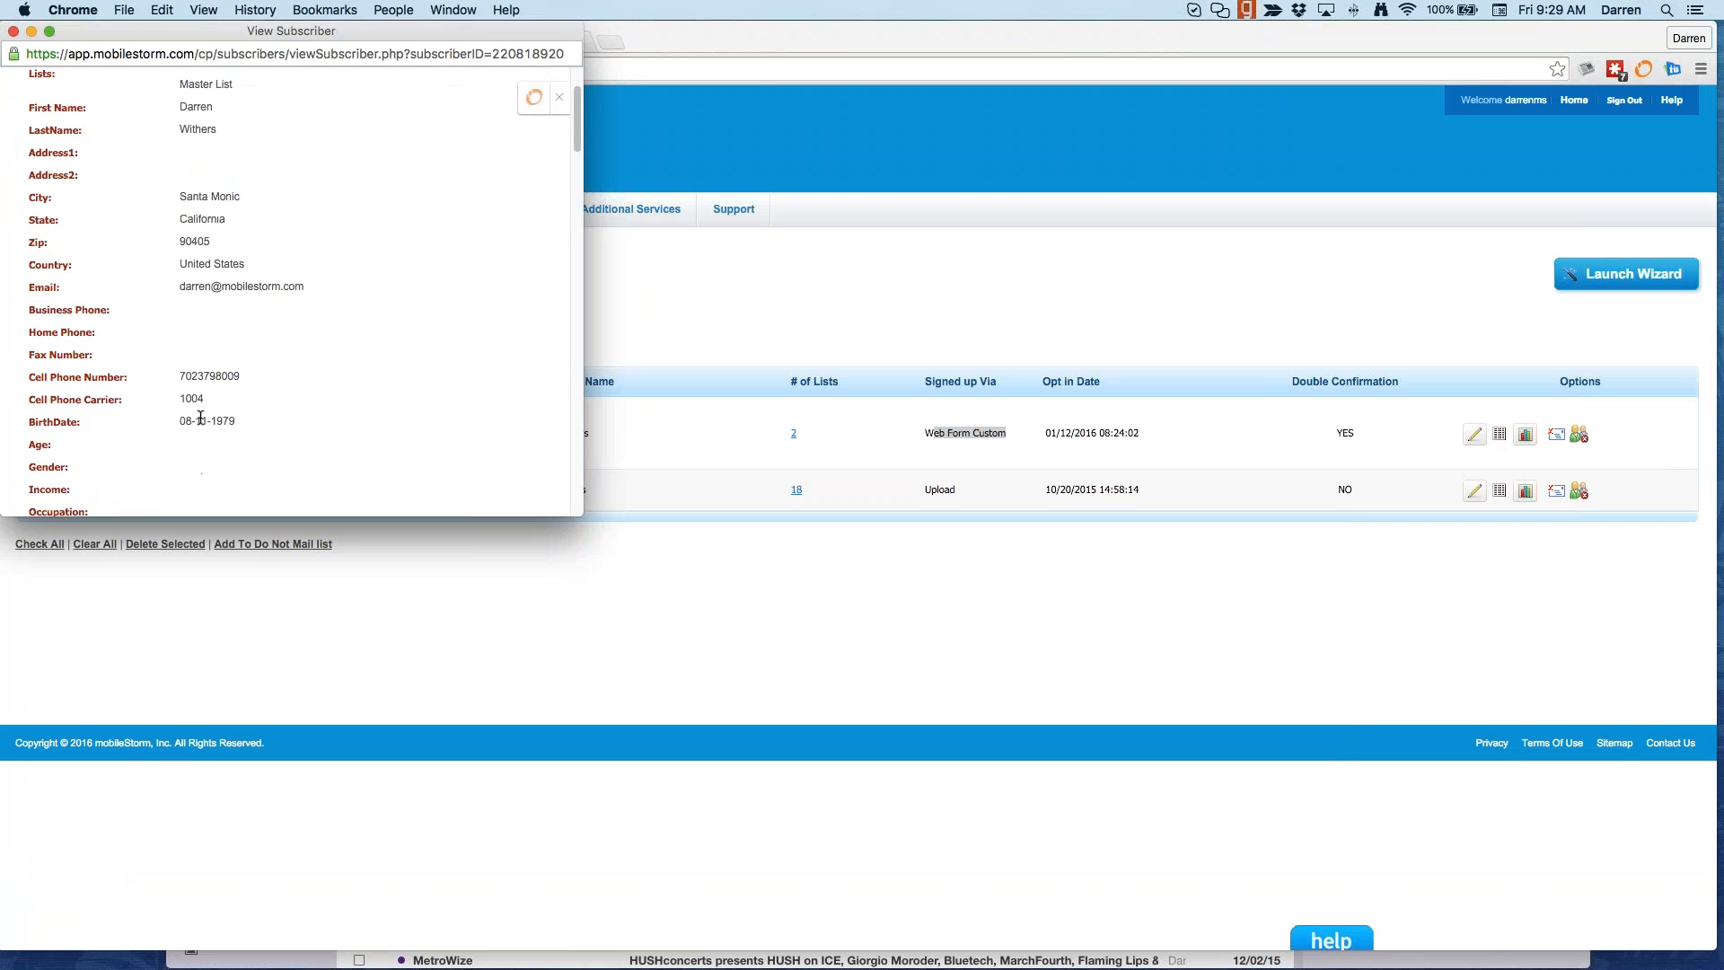
pyautogui.scroll(-10, 202, 427)
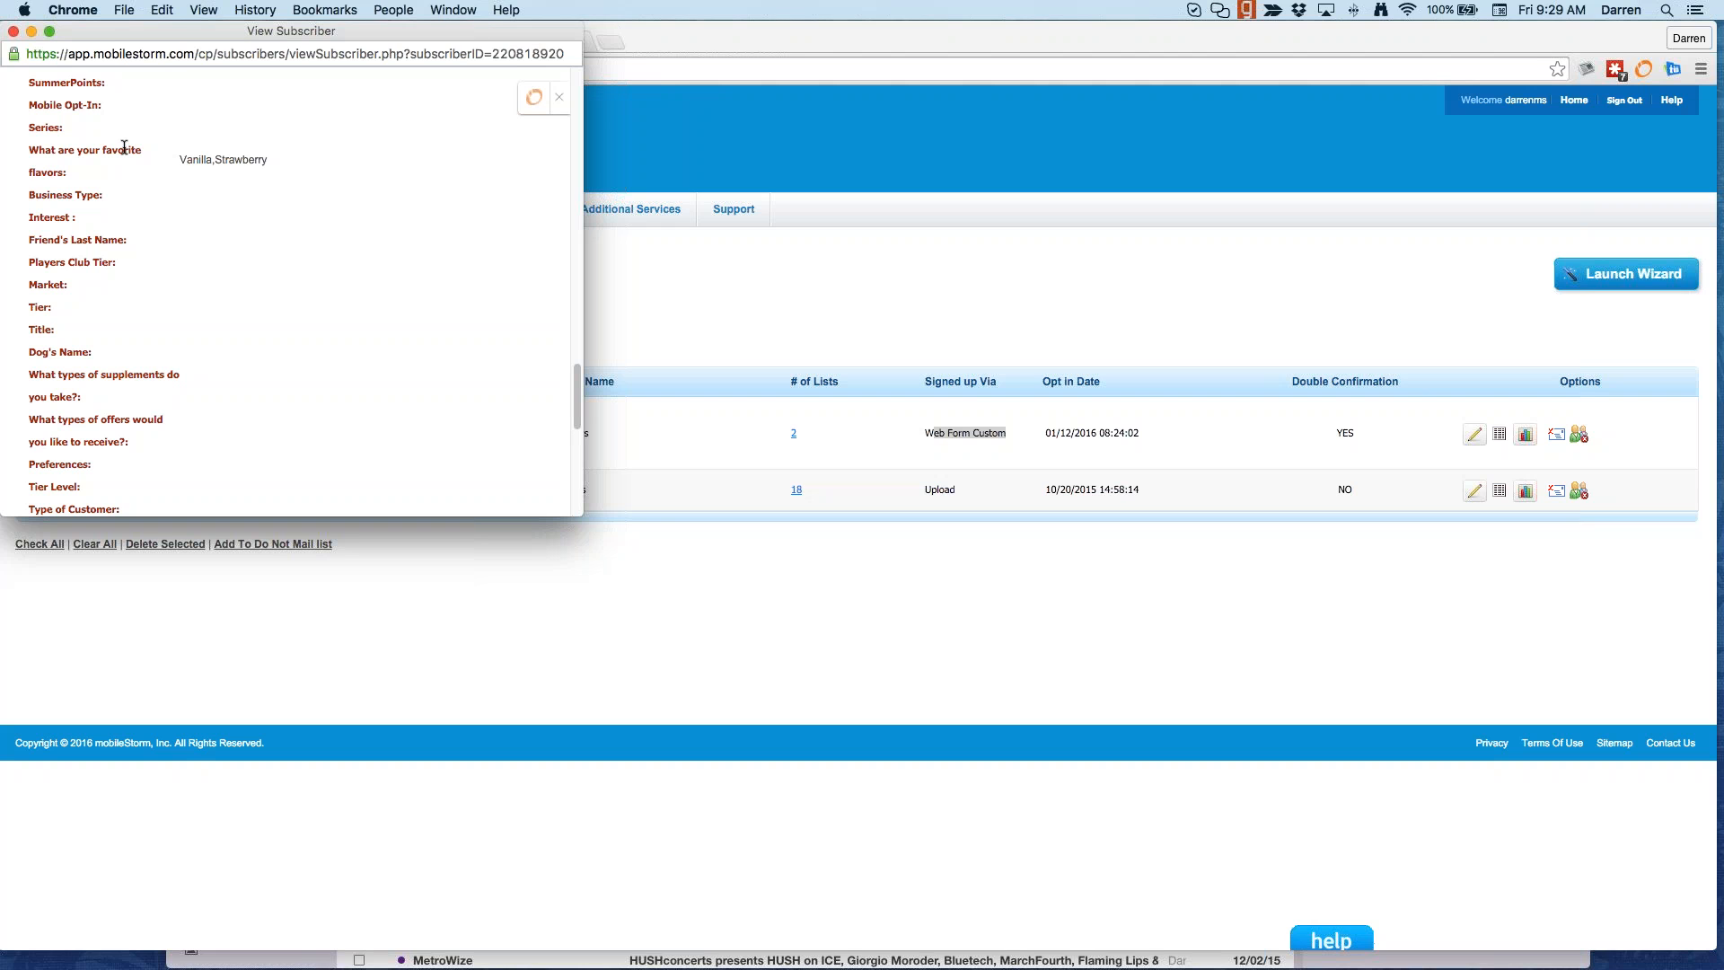
pyautogui.click(14, 31)
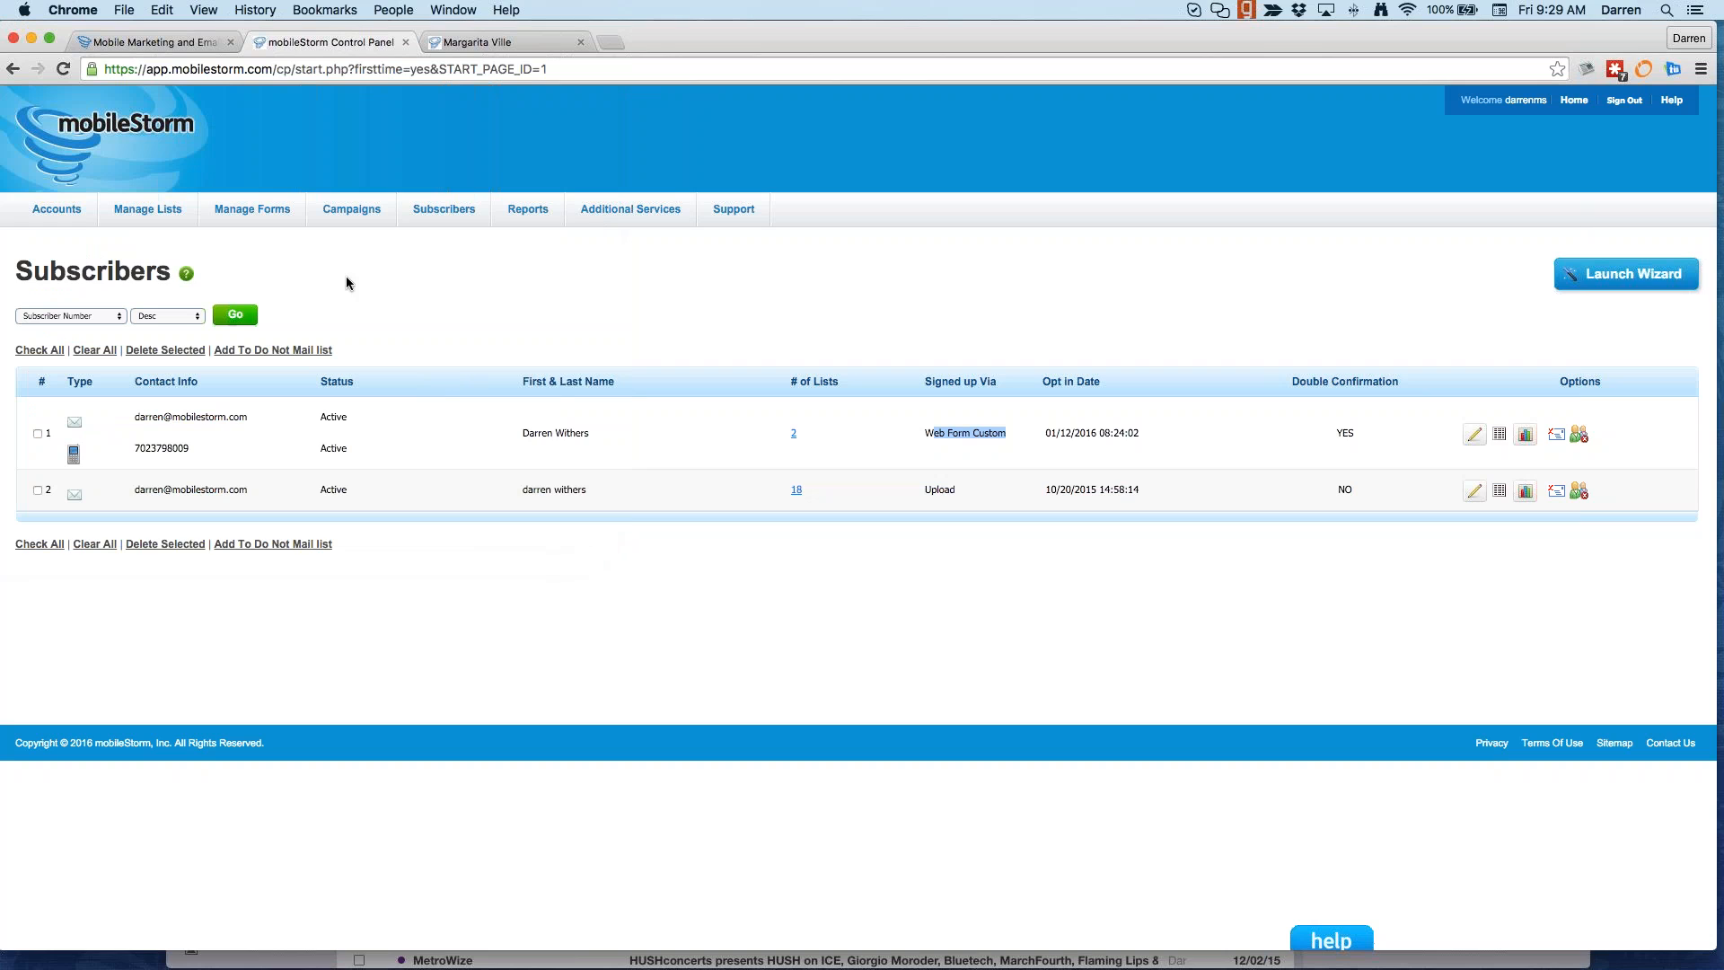
# Step: Open Add Multiple Subscribers from the Subscribers menu and choose Multiple Fields
pyautogui.click(435, 208)
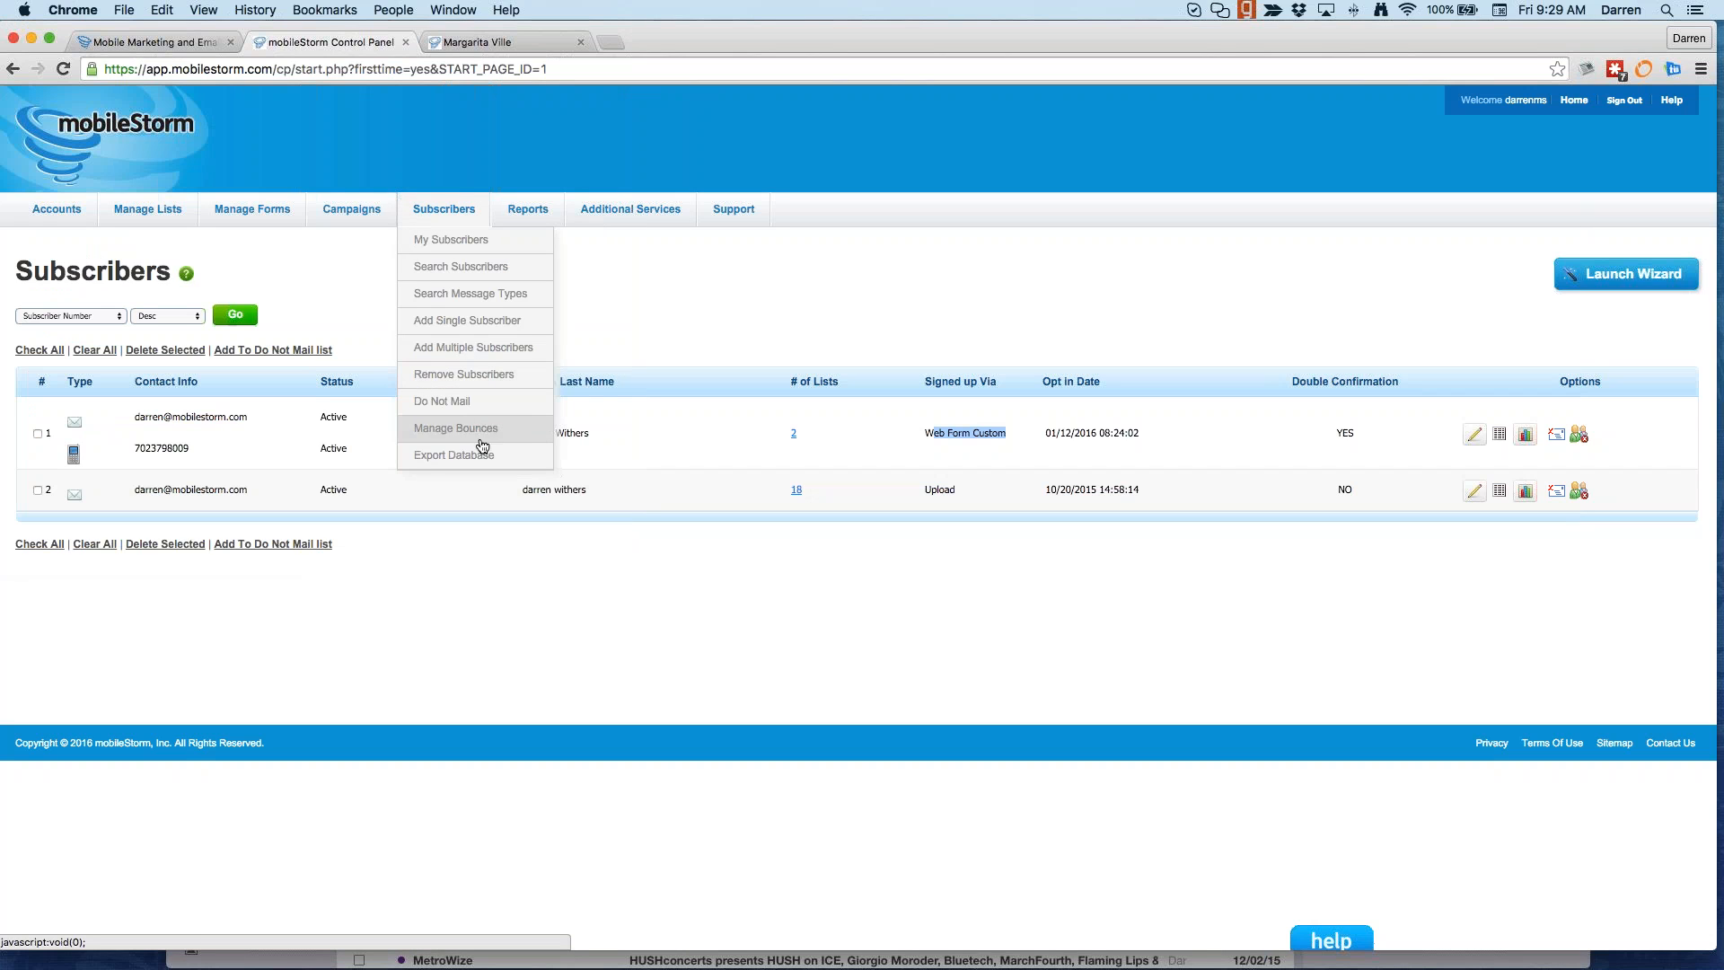
pyautogui.click(458, 347)
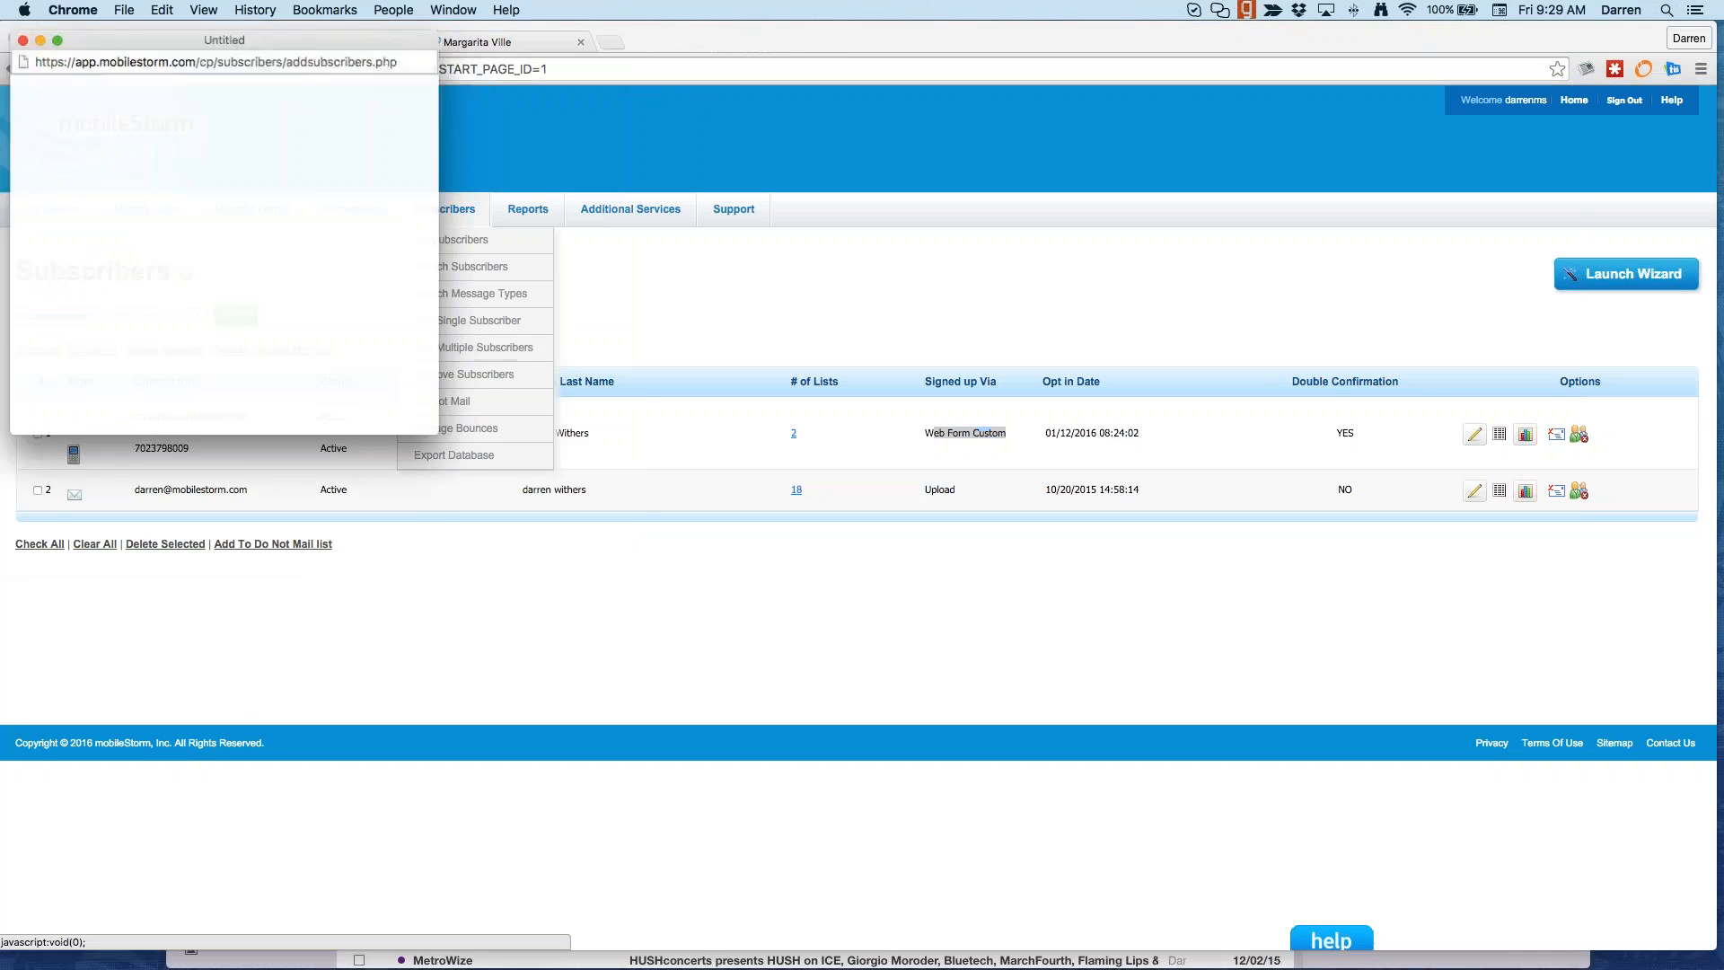
pyautogui.click(41, 286)
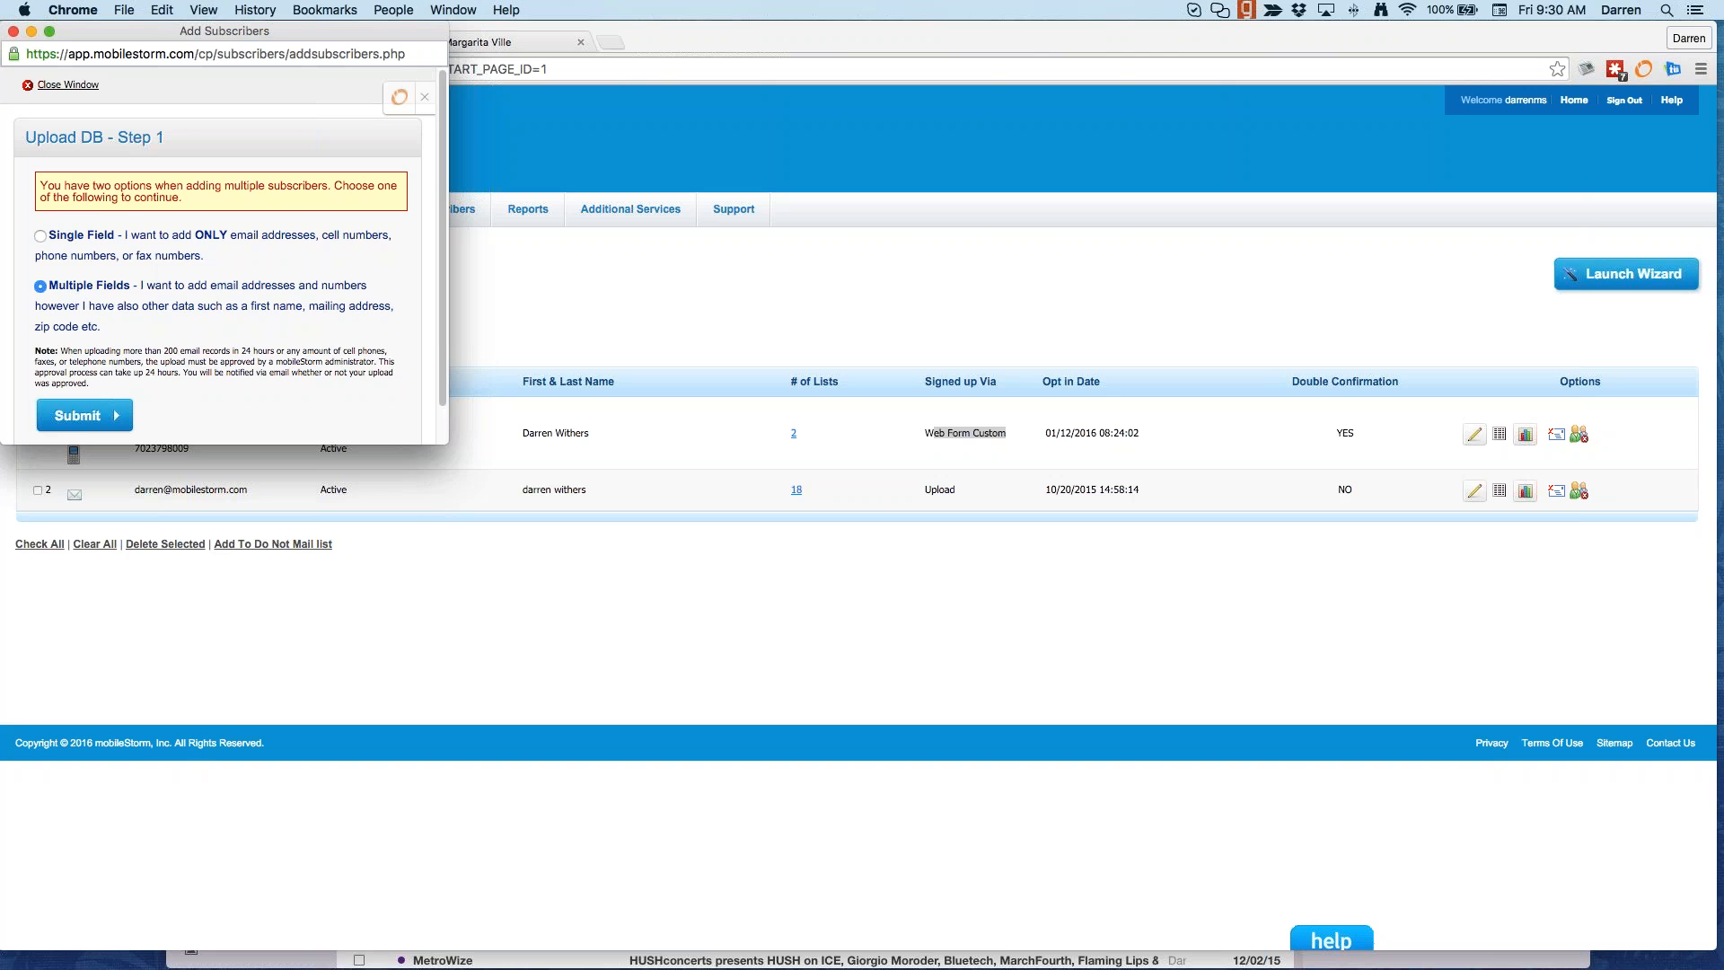
# Step: Close the Add Subscribers upload window
pyautogui.click(14, 32)
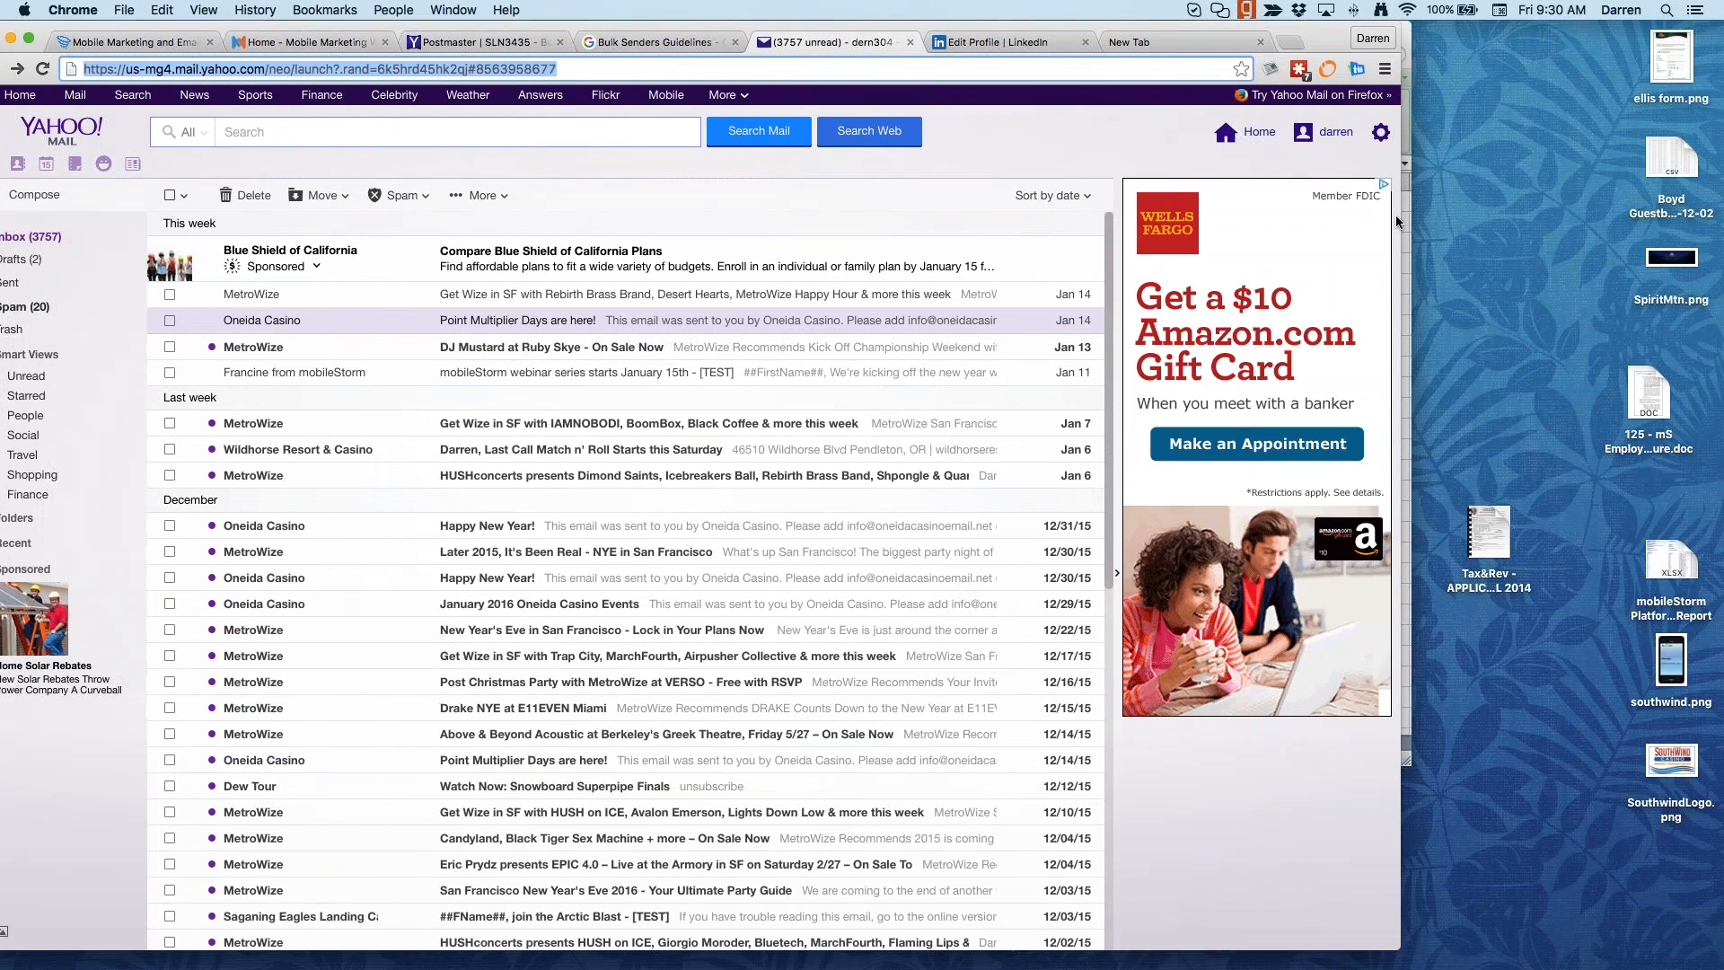
# Step: Widen Chrome and read Yahoo's bulk email best practices, highlighting the opt-in subscription advice
pyautogui.moveTo(1401, 214); pyautogui.dragTo(1711, 189)
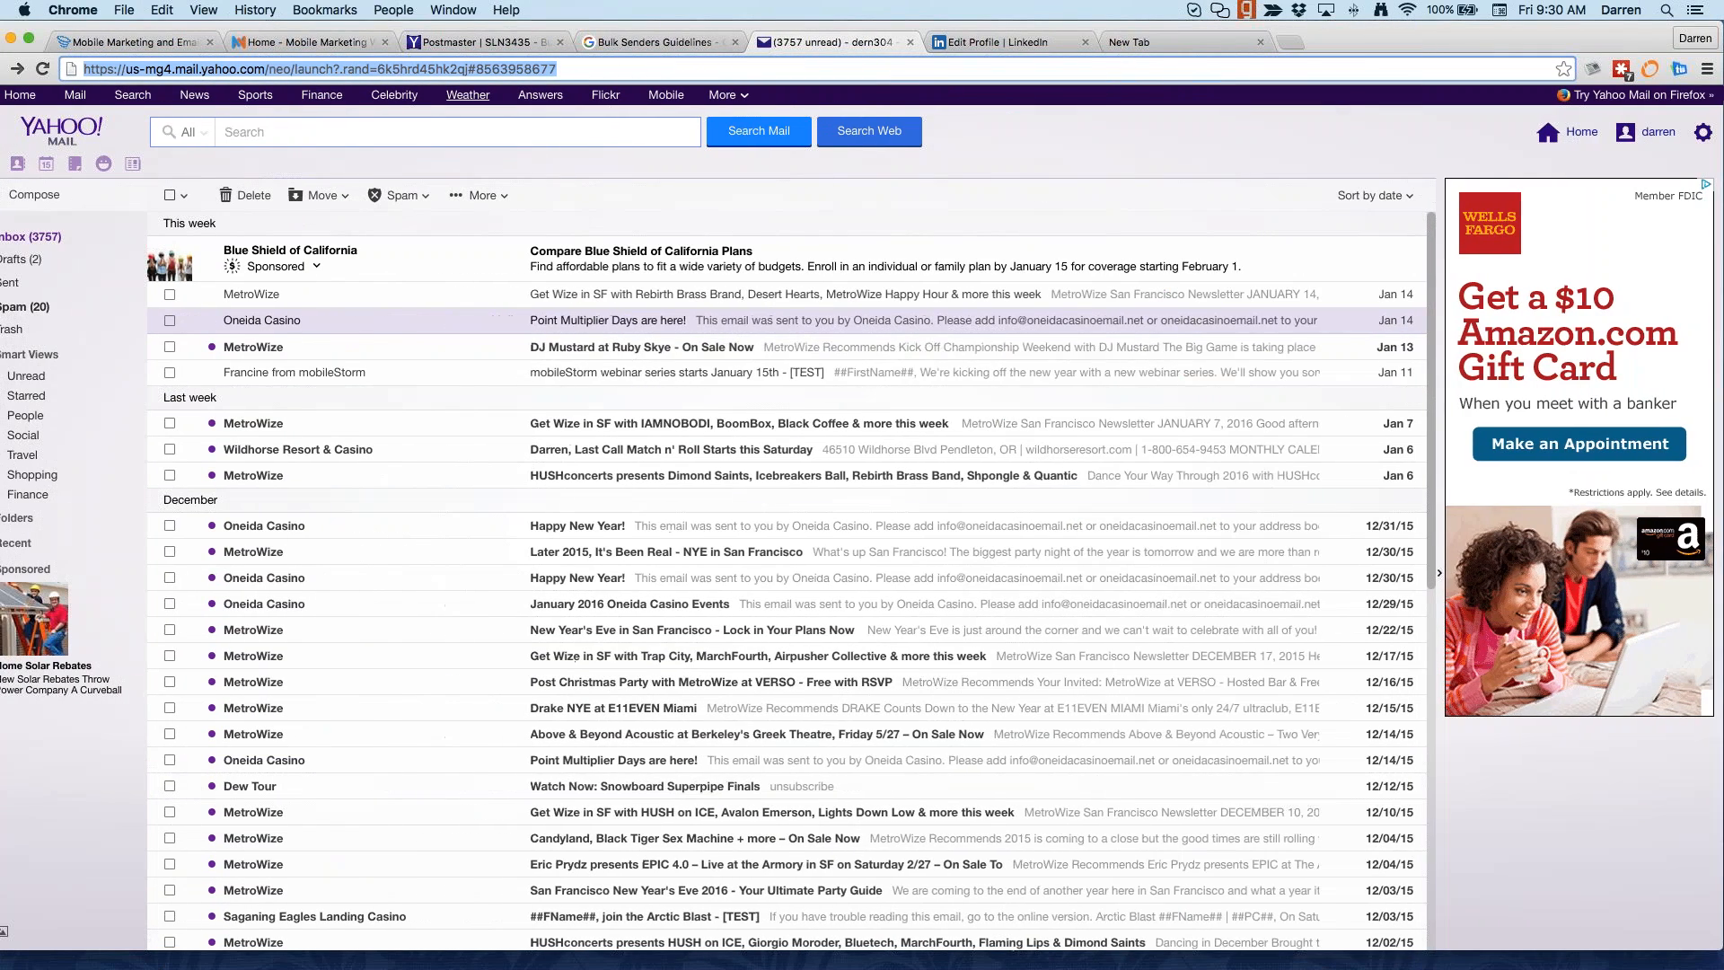
pyautogui.click(647, 42)
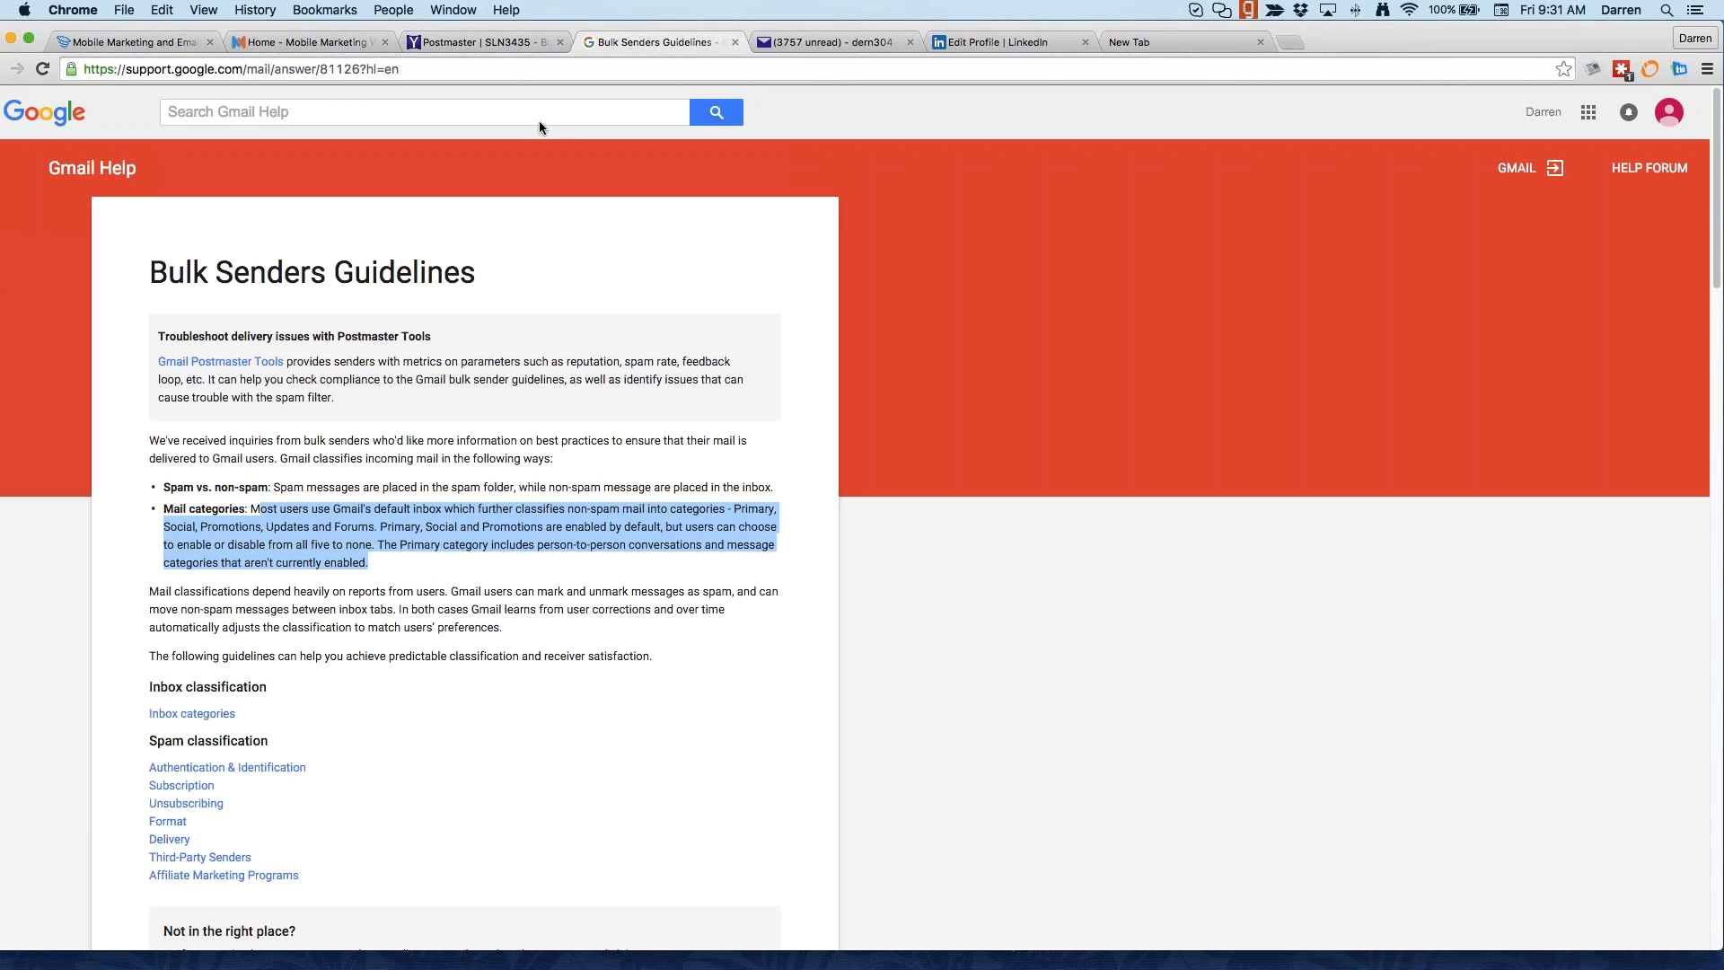
pyautogui.click(493, 44)
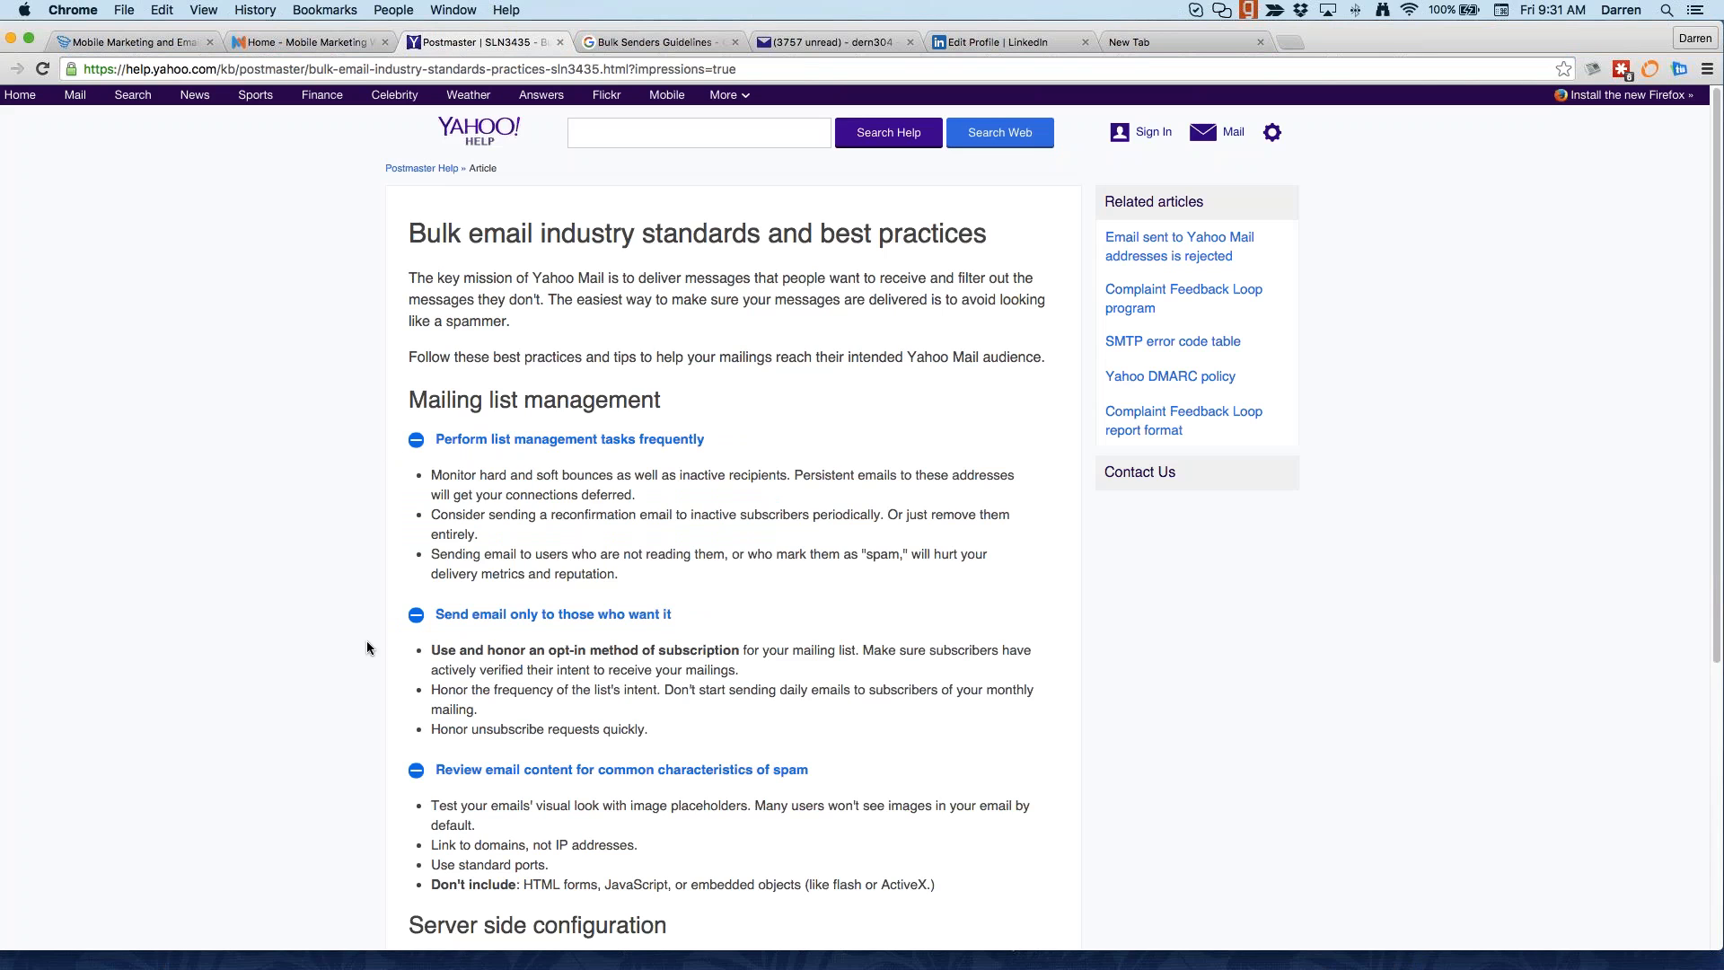
pyautogui.scroll(-1, 346, 627)
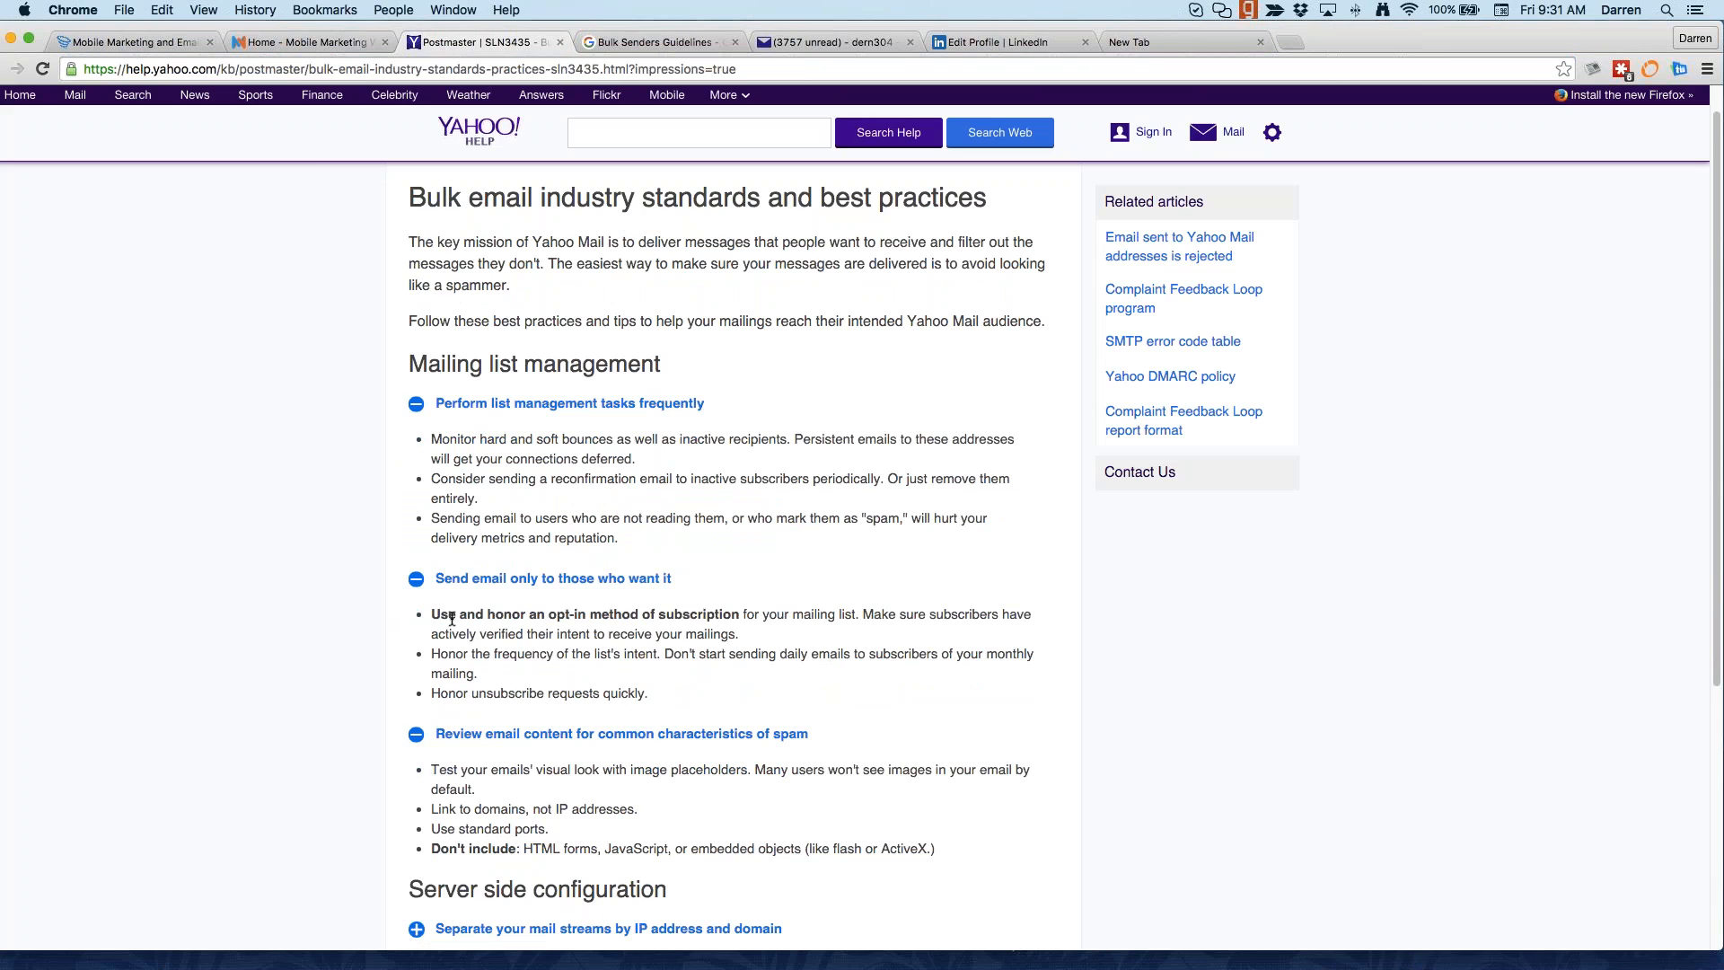
pyautogui.moveTo(537, 618); pyautogui.dragTo(1037, 618)
# Step: Finish the article, compare it with Gmail's Bulk Senders Guidelines, then minimize the browser
pyautogui.click(1003, 671)
pyautogui.scroll(-1, 568, 803)
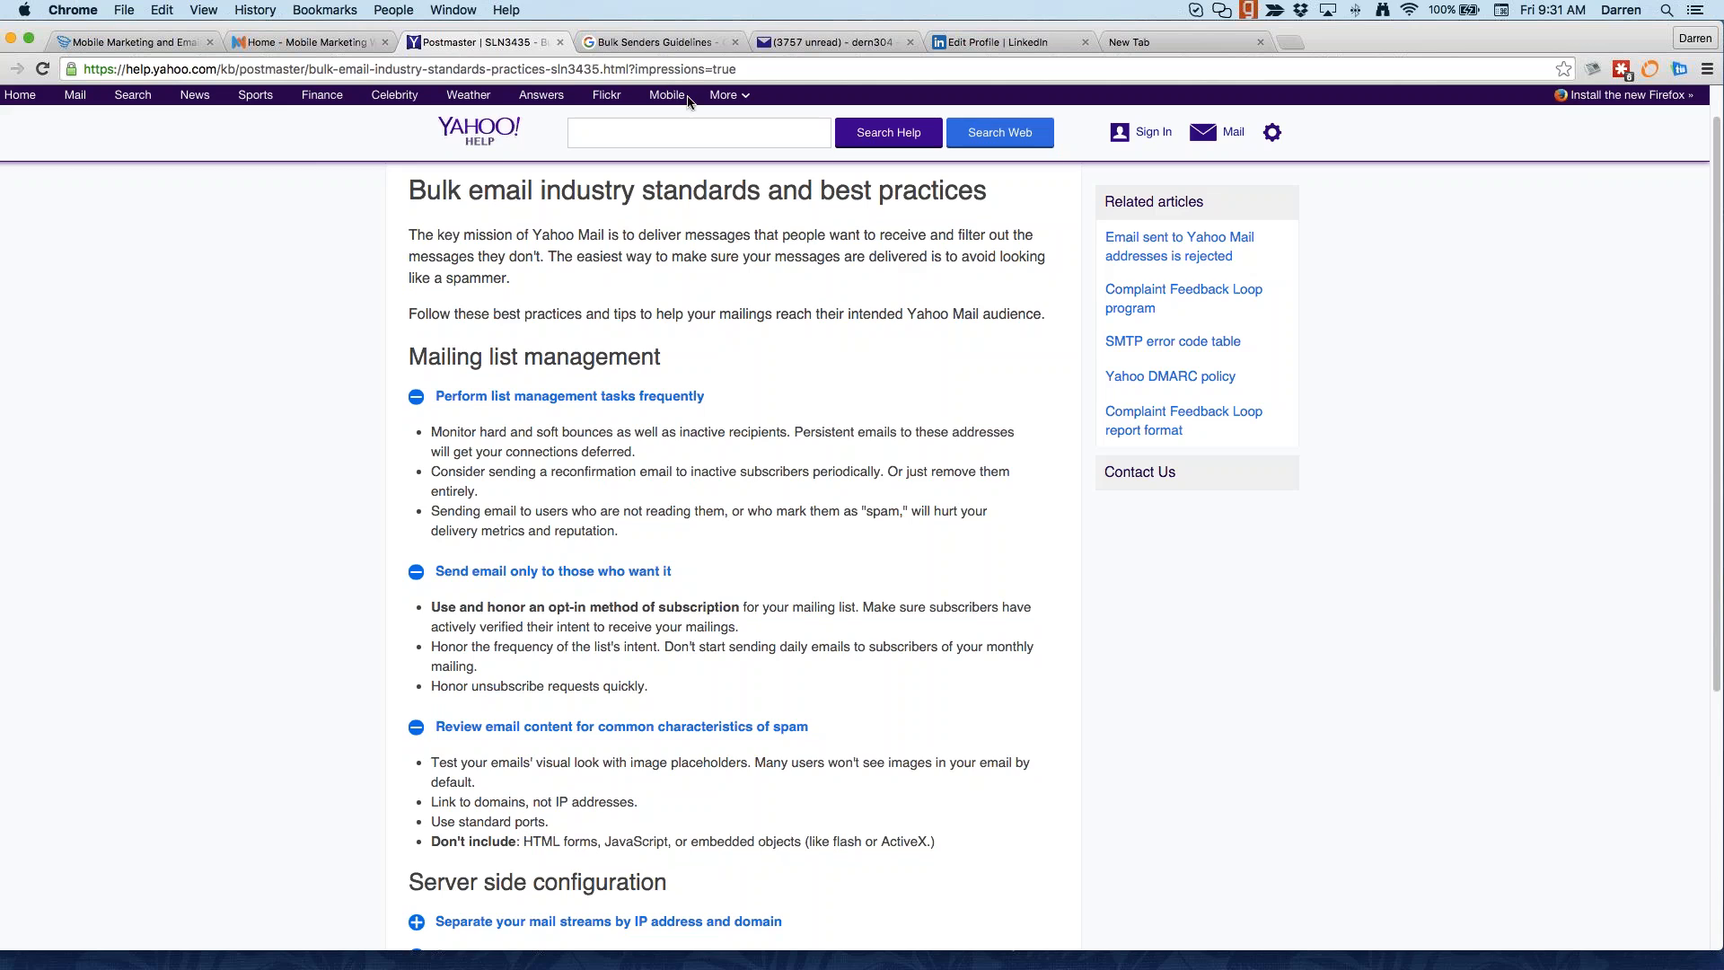
pyautogui.click(655, 42)
pyautogui.click(516, 42)
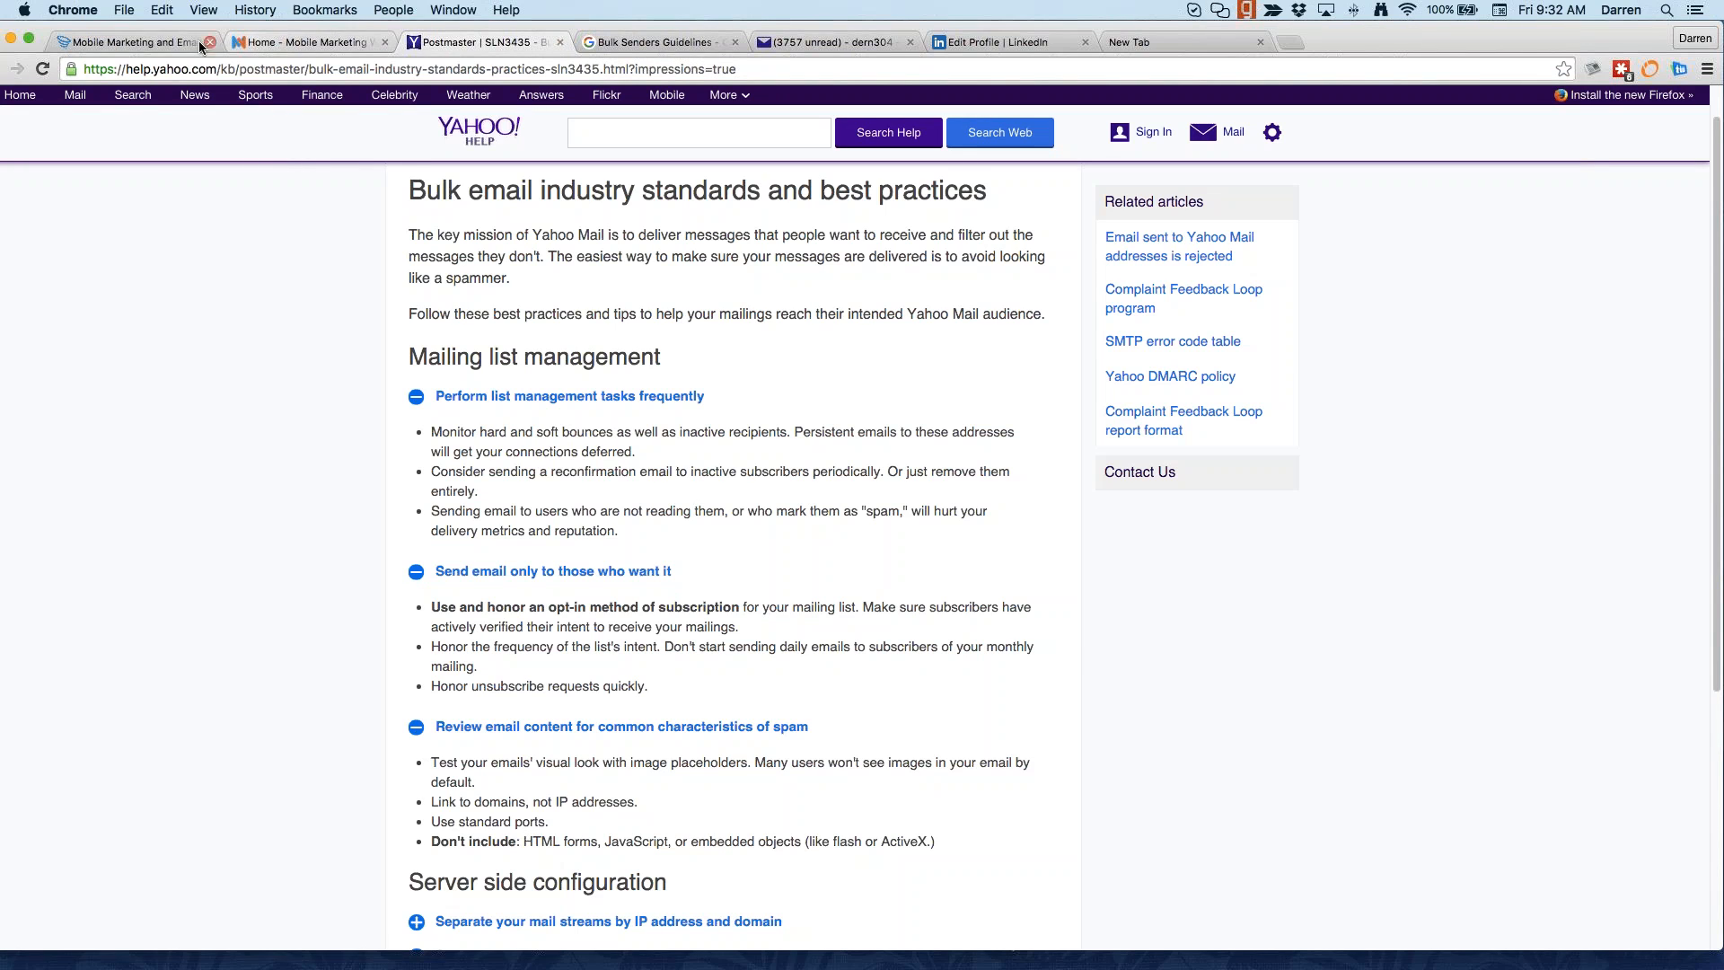
pyautogui.click(11, 39)
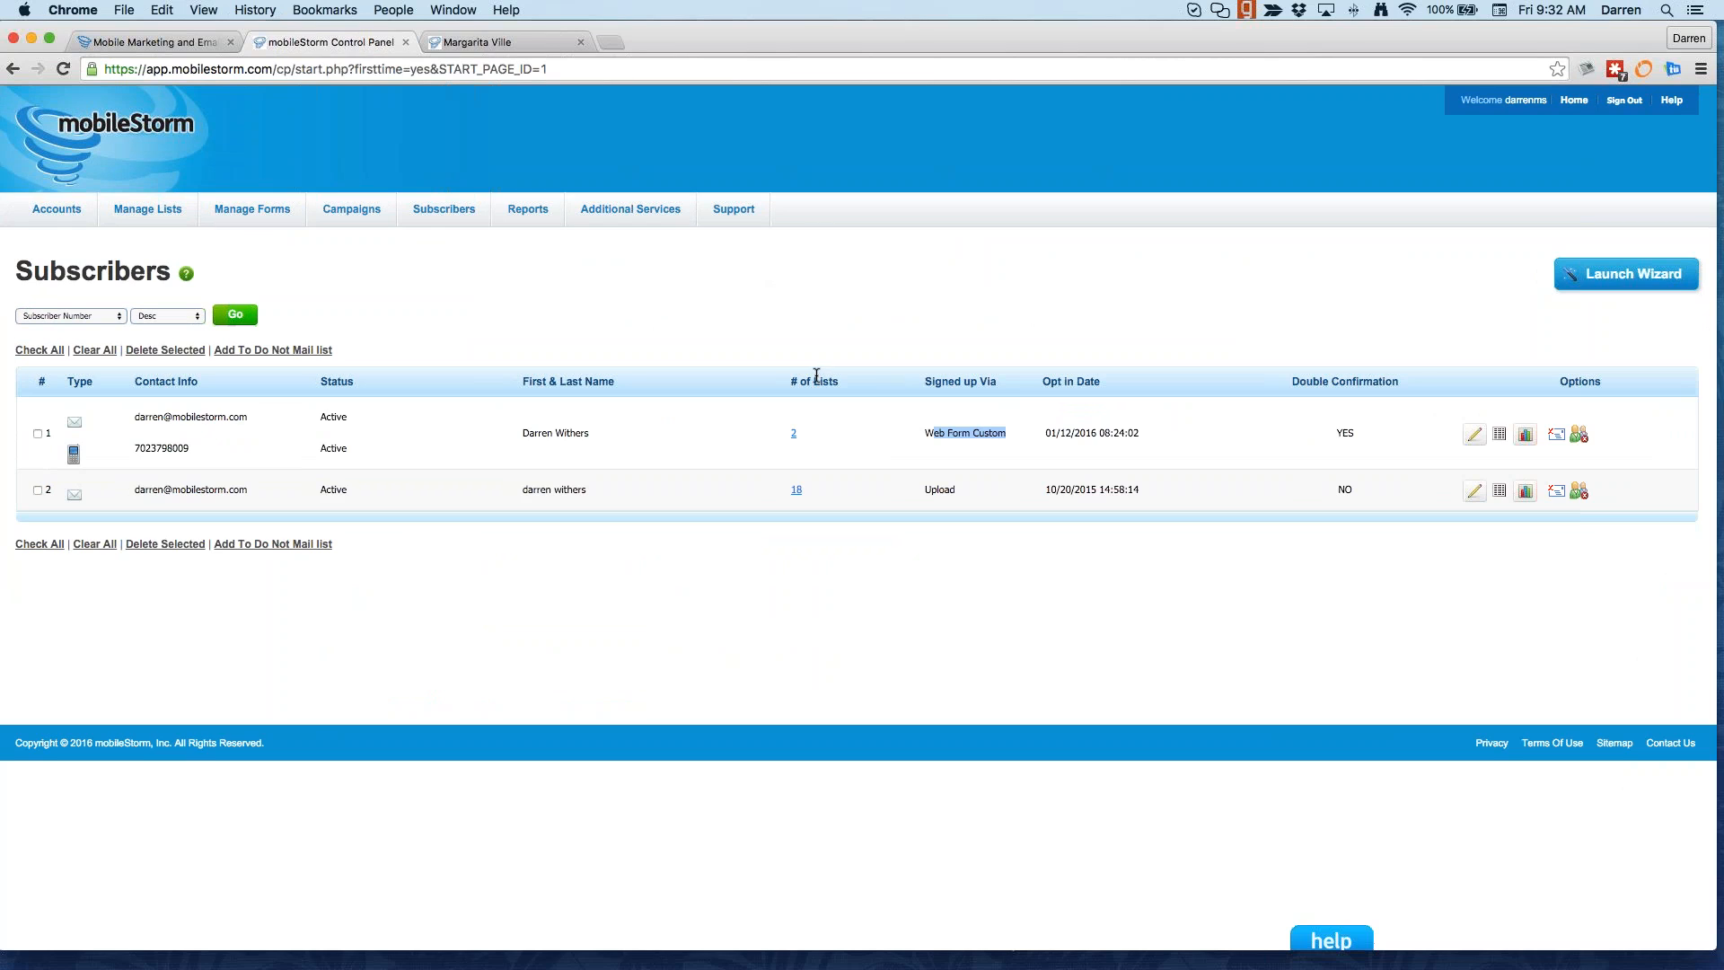
# Step: Go to the Targets list from the Accounts menu
pyautogui.moveTo(351, 210)
pyautogui.moveTo(64, 212)
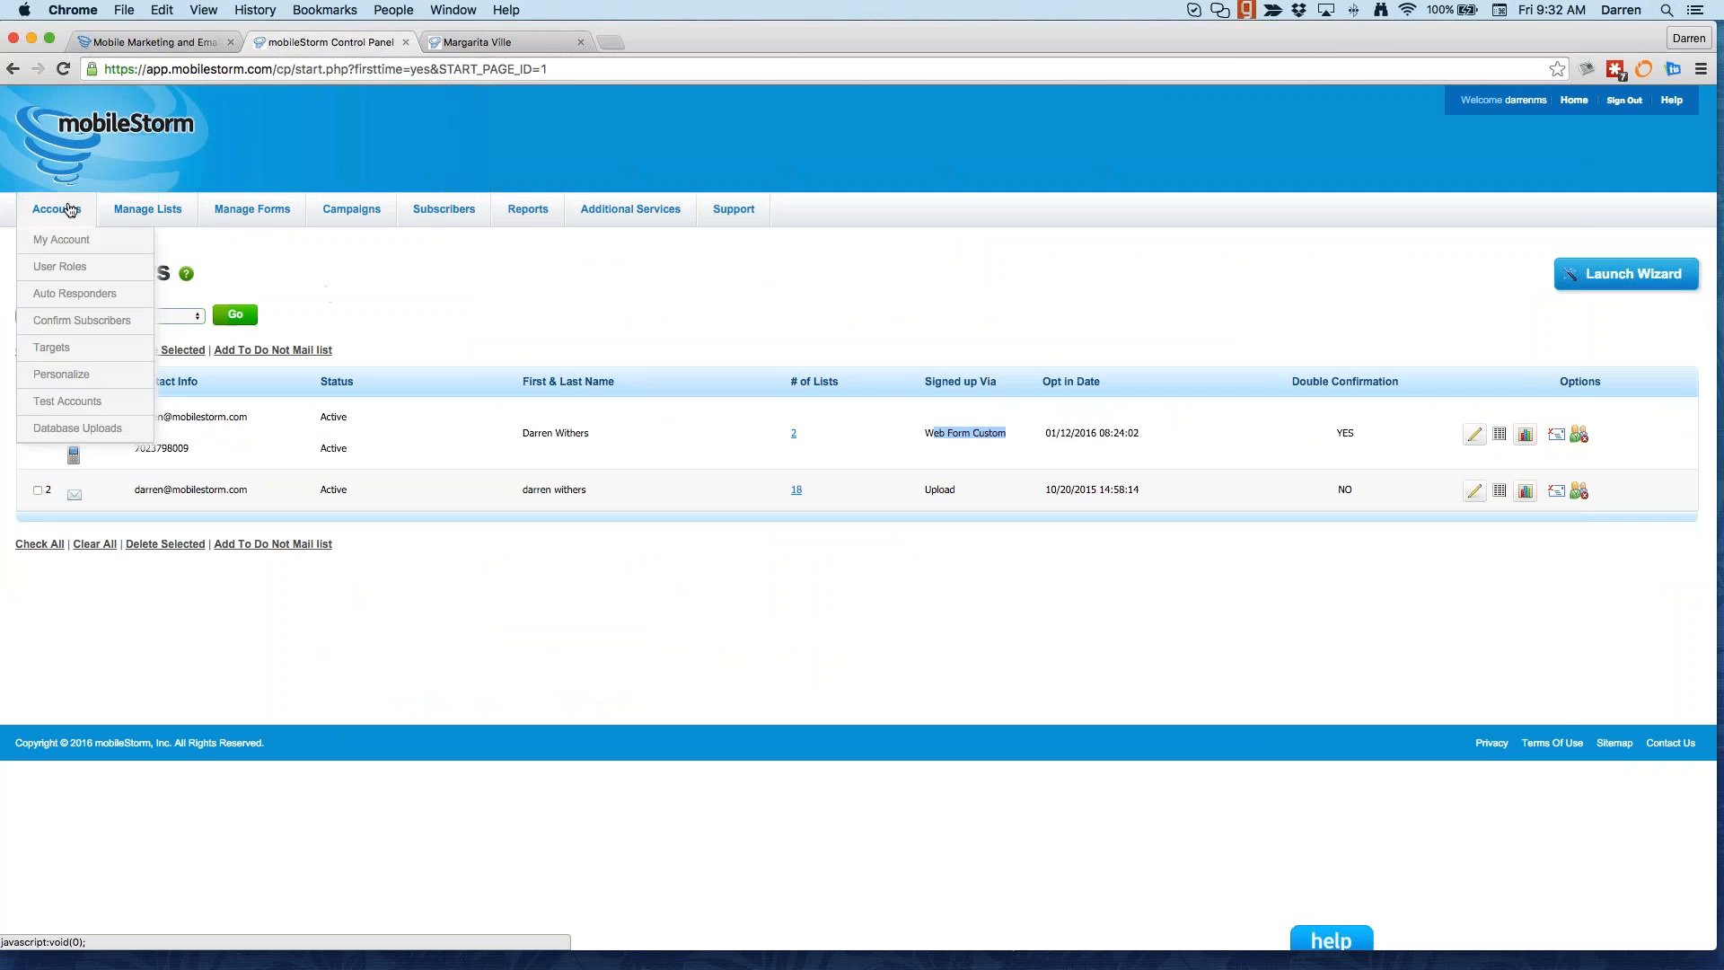
pyautogui.click(81, 353)
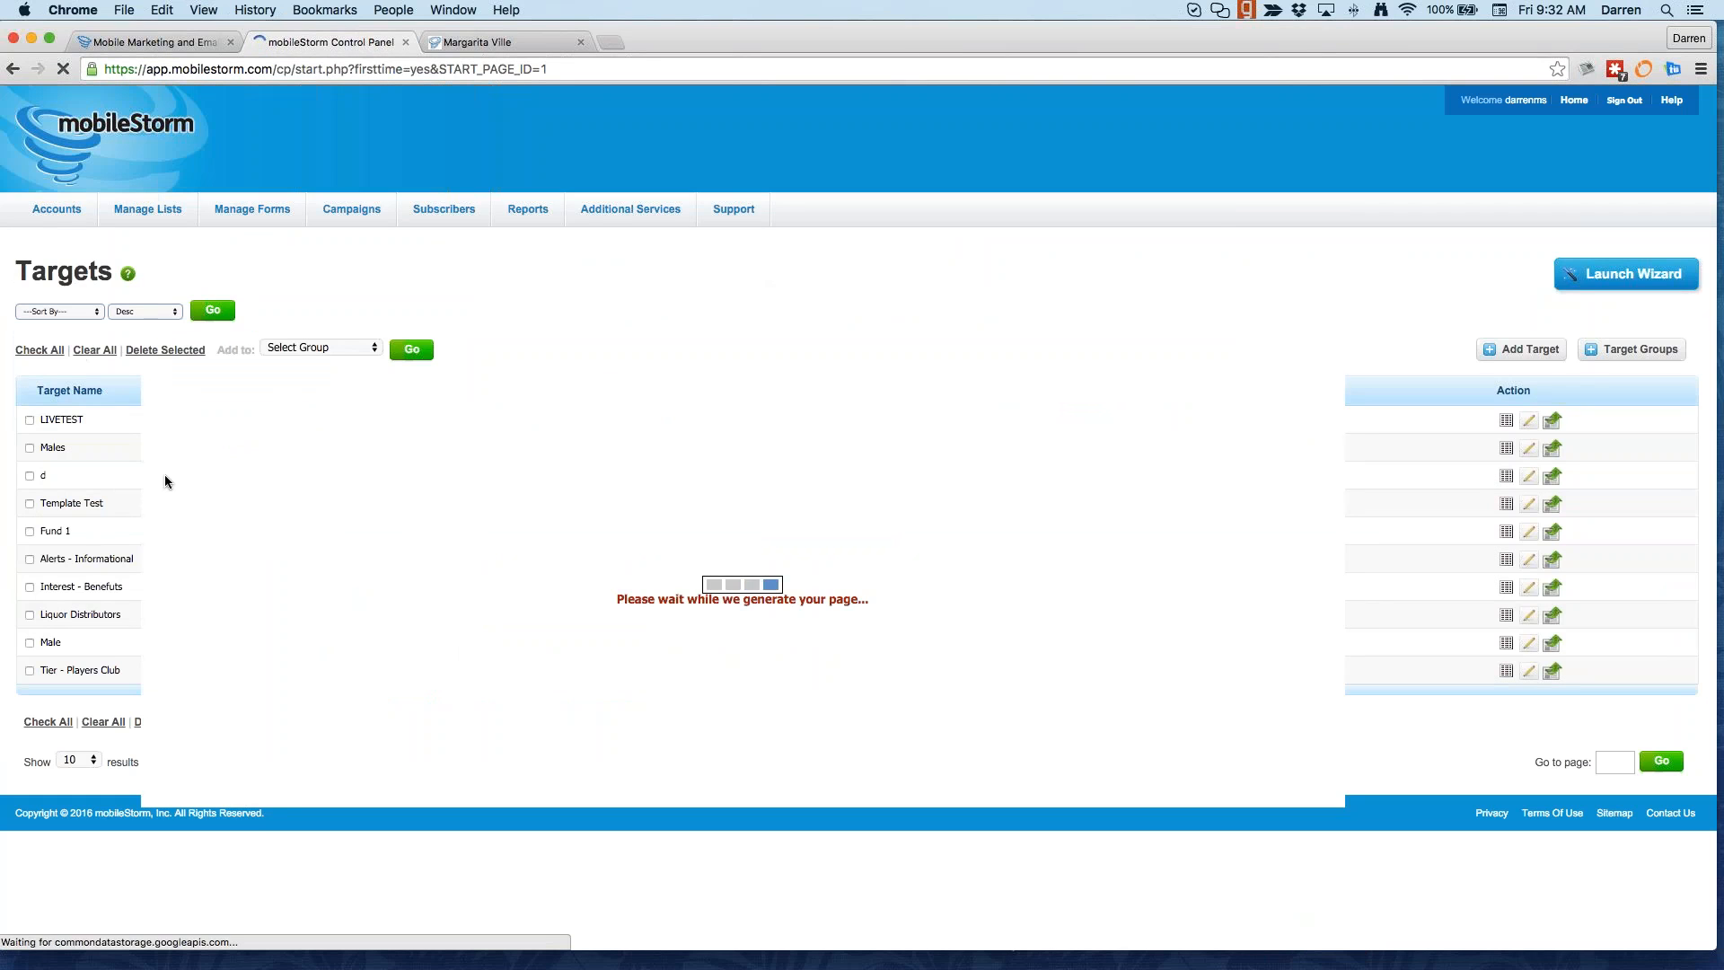
# Step: Add and save a target 'Vanilla' on the EMail & SMS Master List matching favorite flavor Vanilla
pyautogui.click(1524, 349)
pyautogui.click(551, 365)
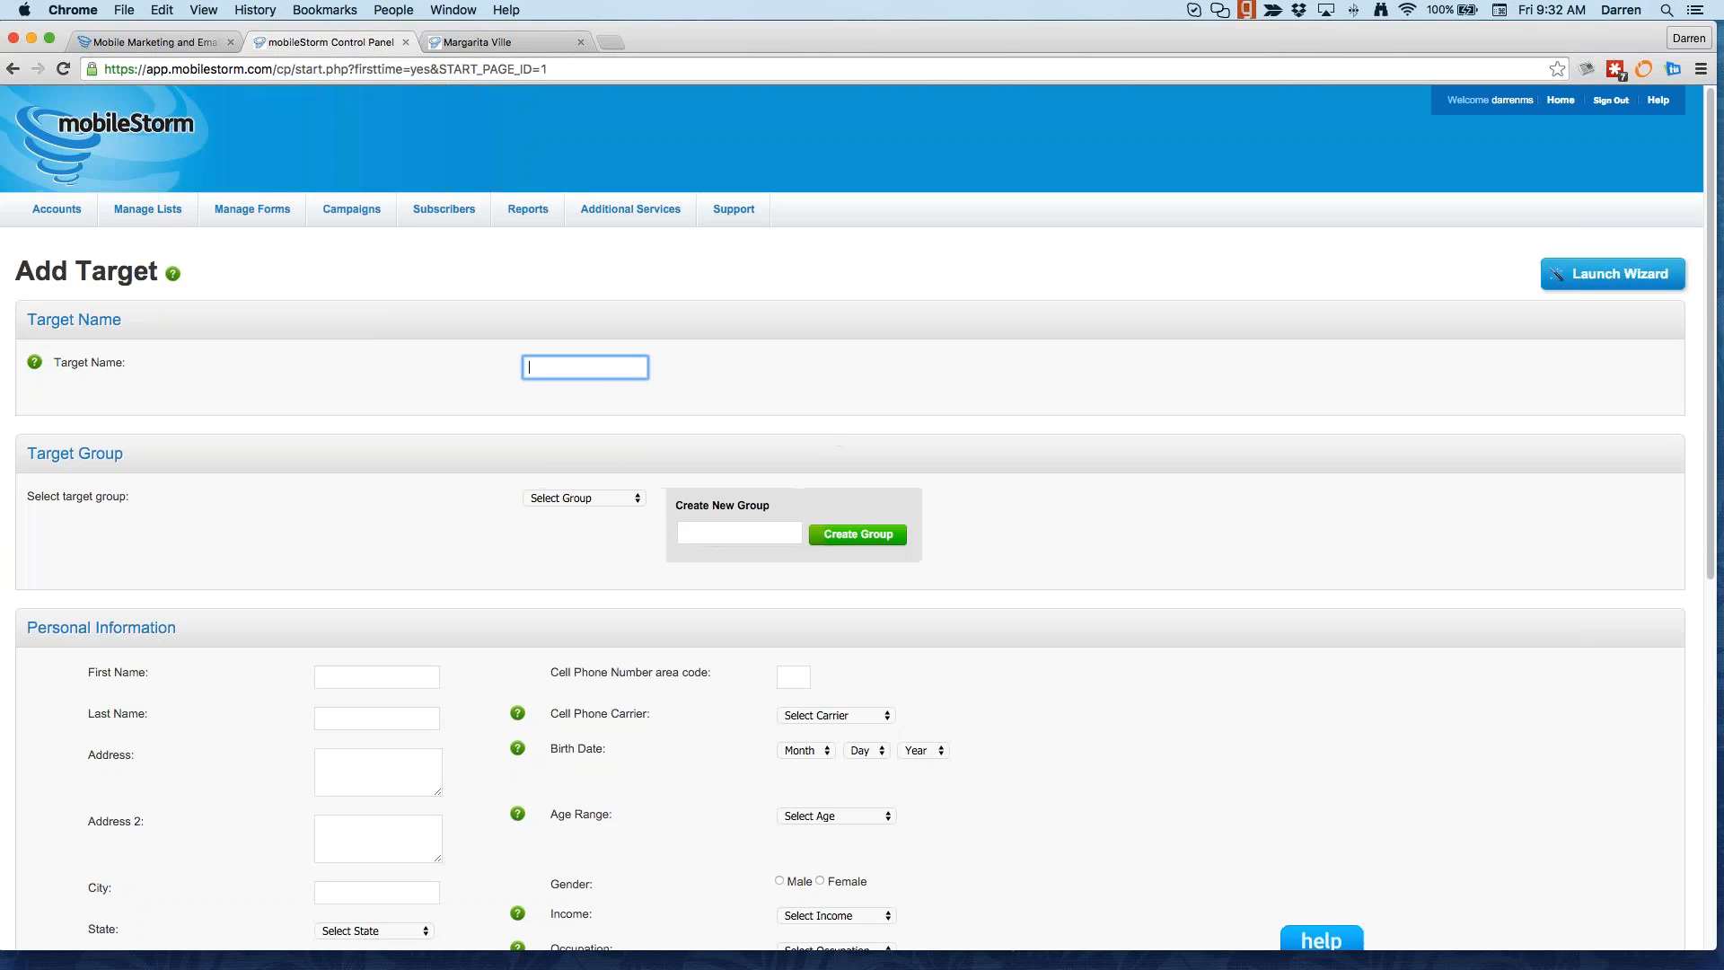
pyautogui.write('Vanilla')
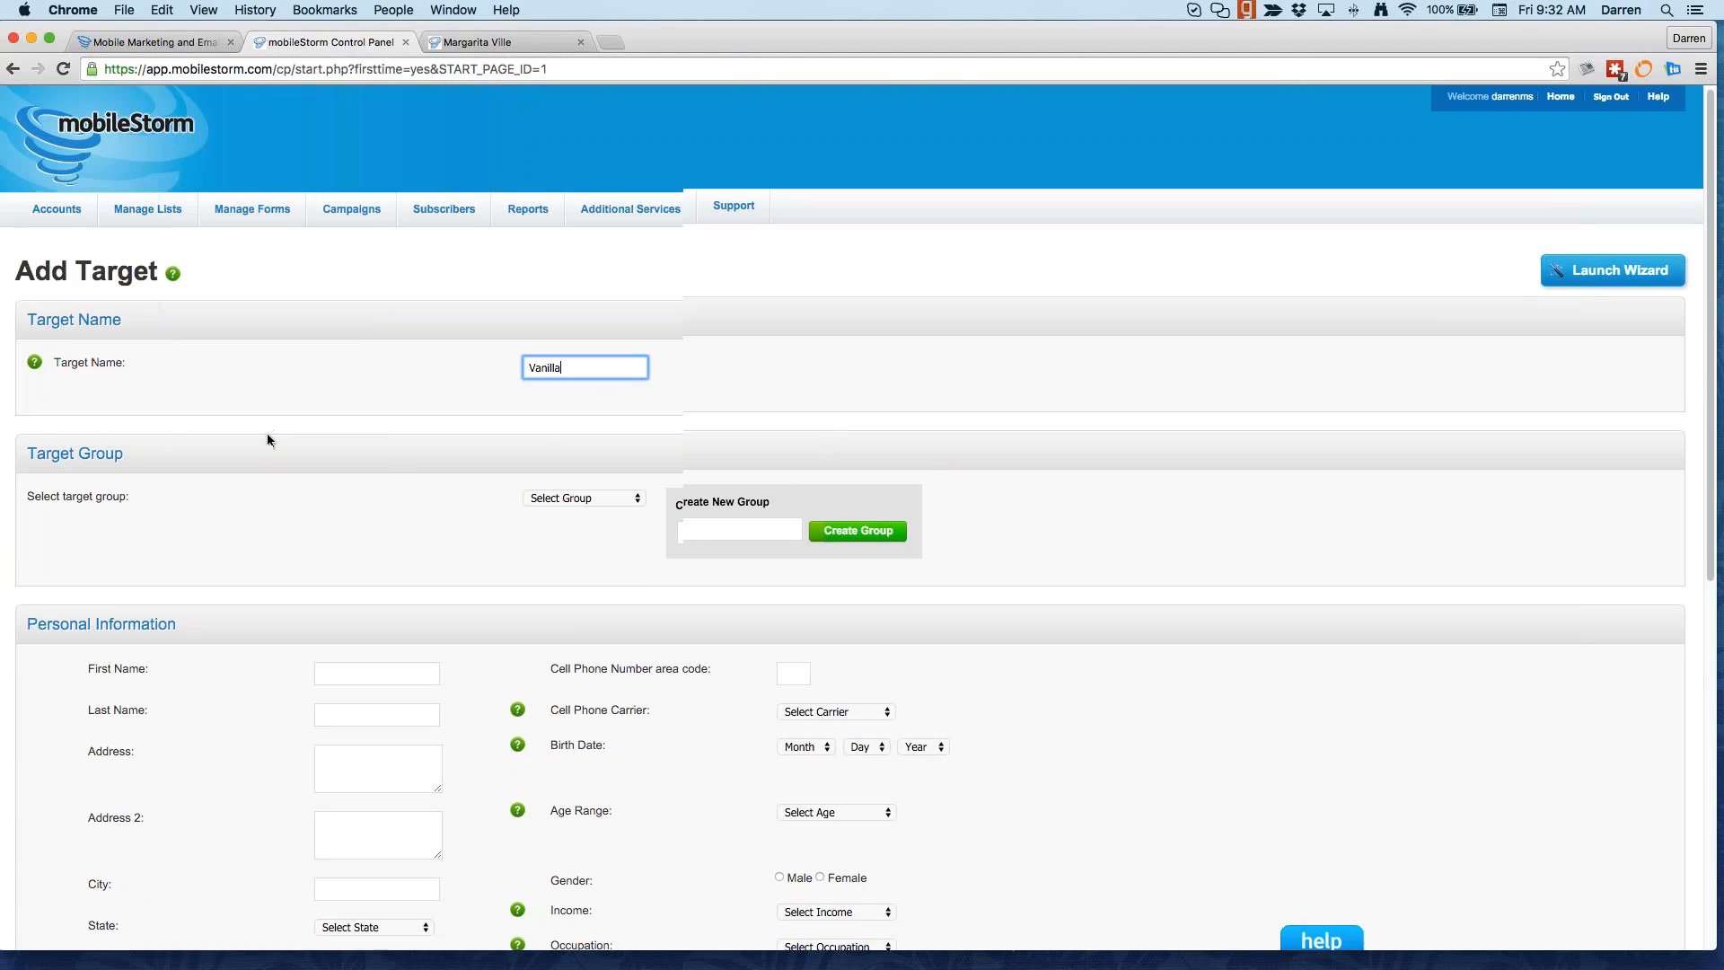
pyautogui.scroll(-10, 267, 435)
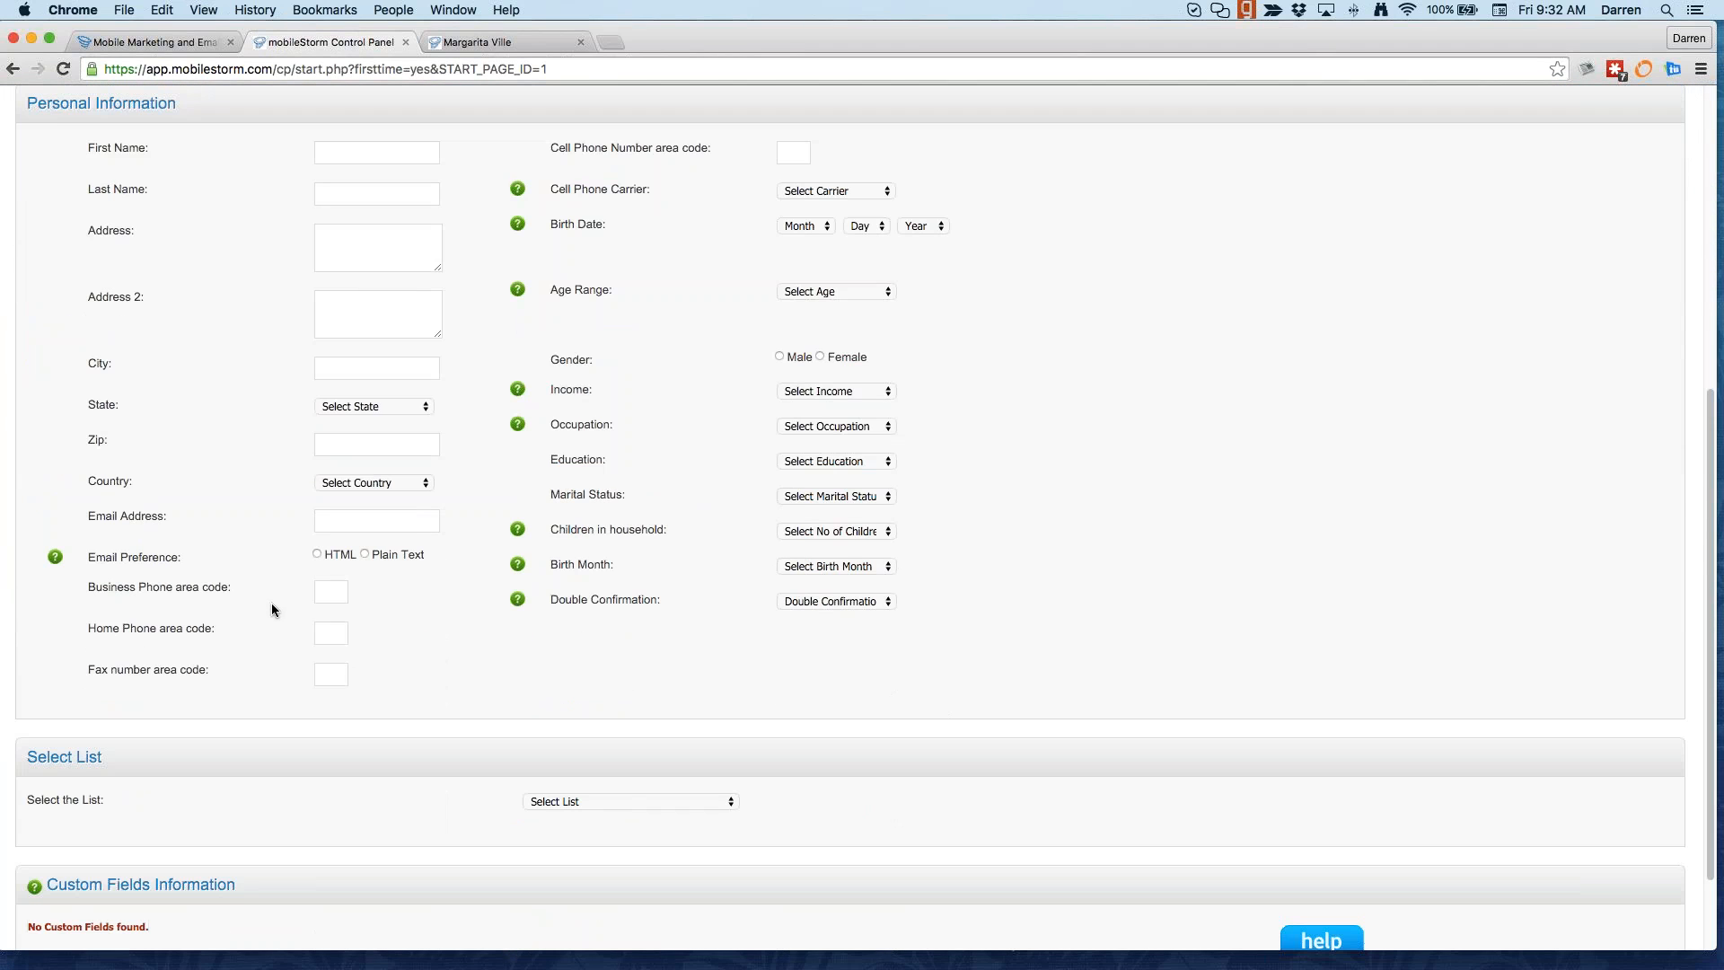
pyautogui.click(614, 798)
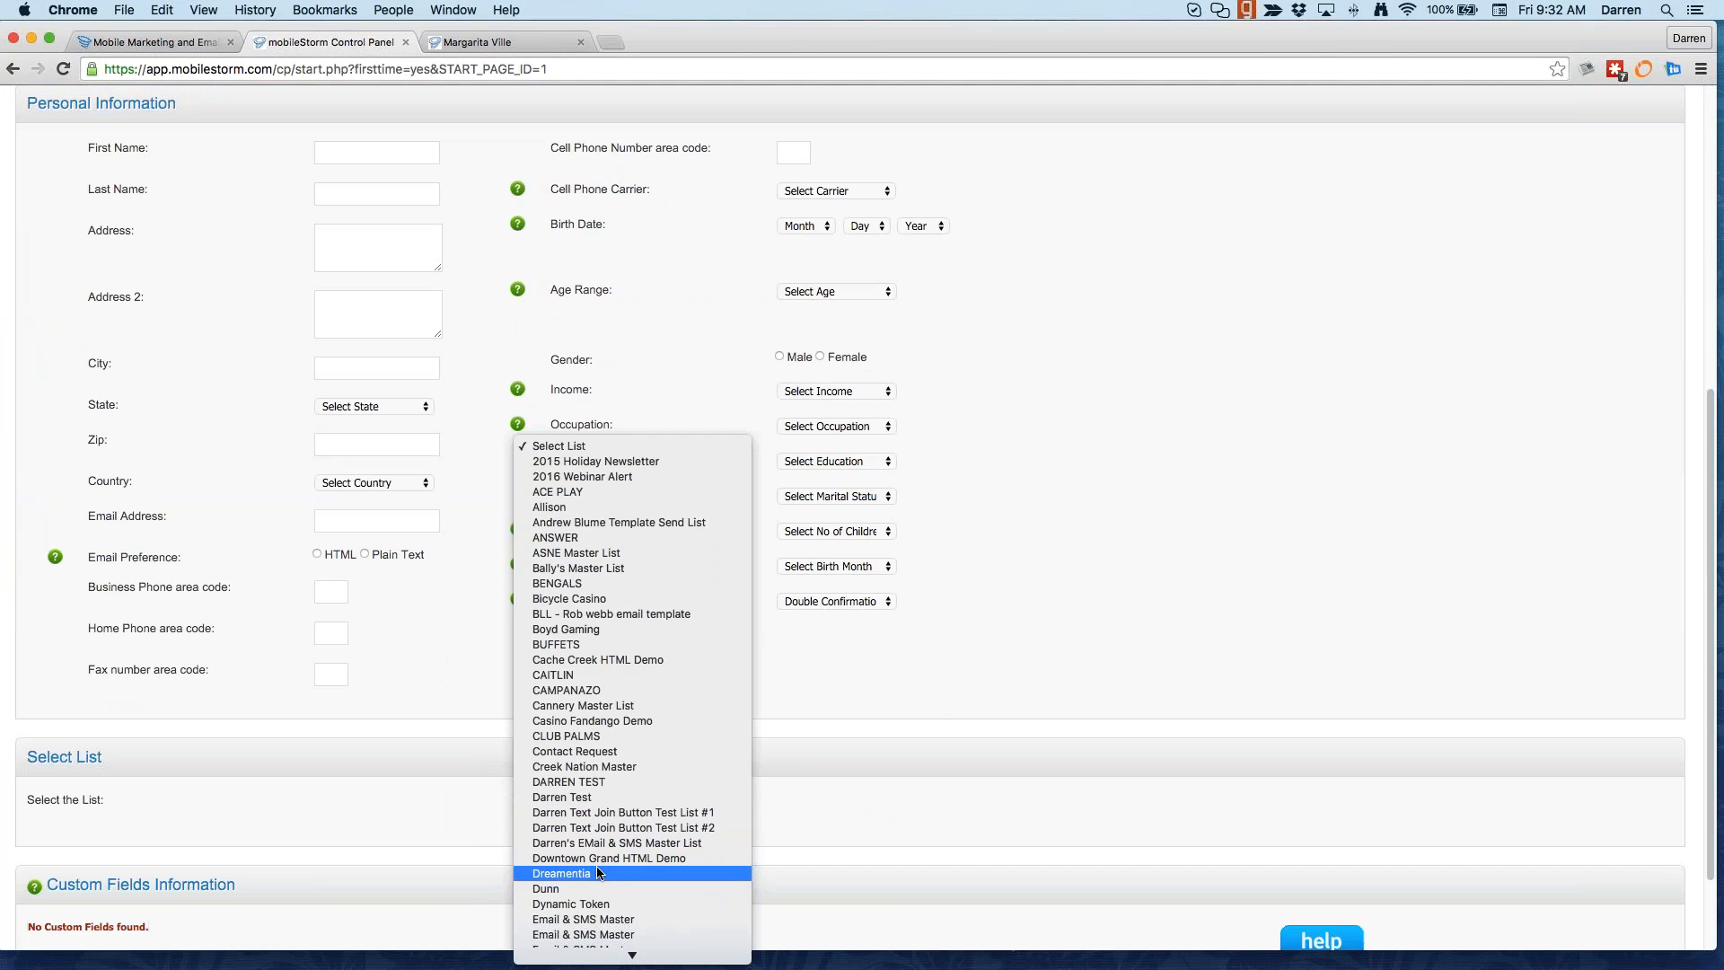
pyautogui.click(600, 843)
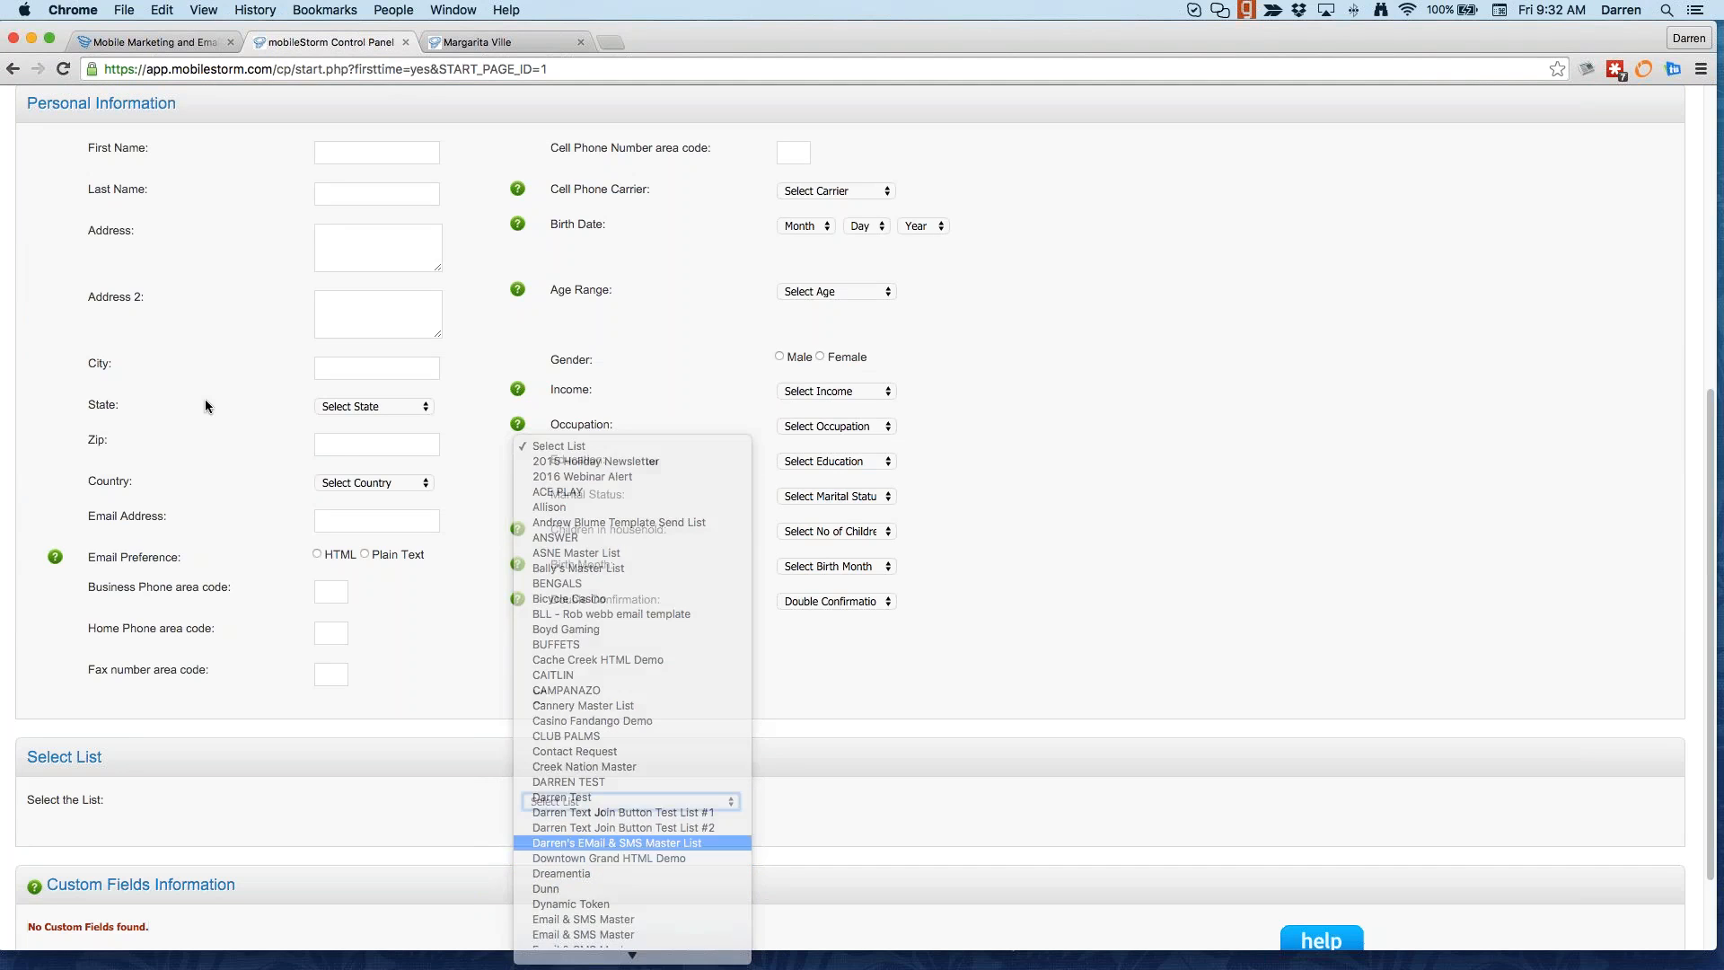
pyautogui.scroll(-12, 377, 435)
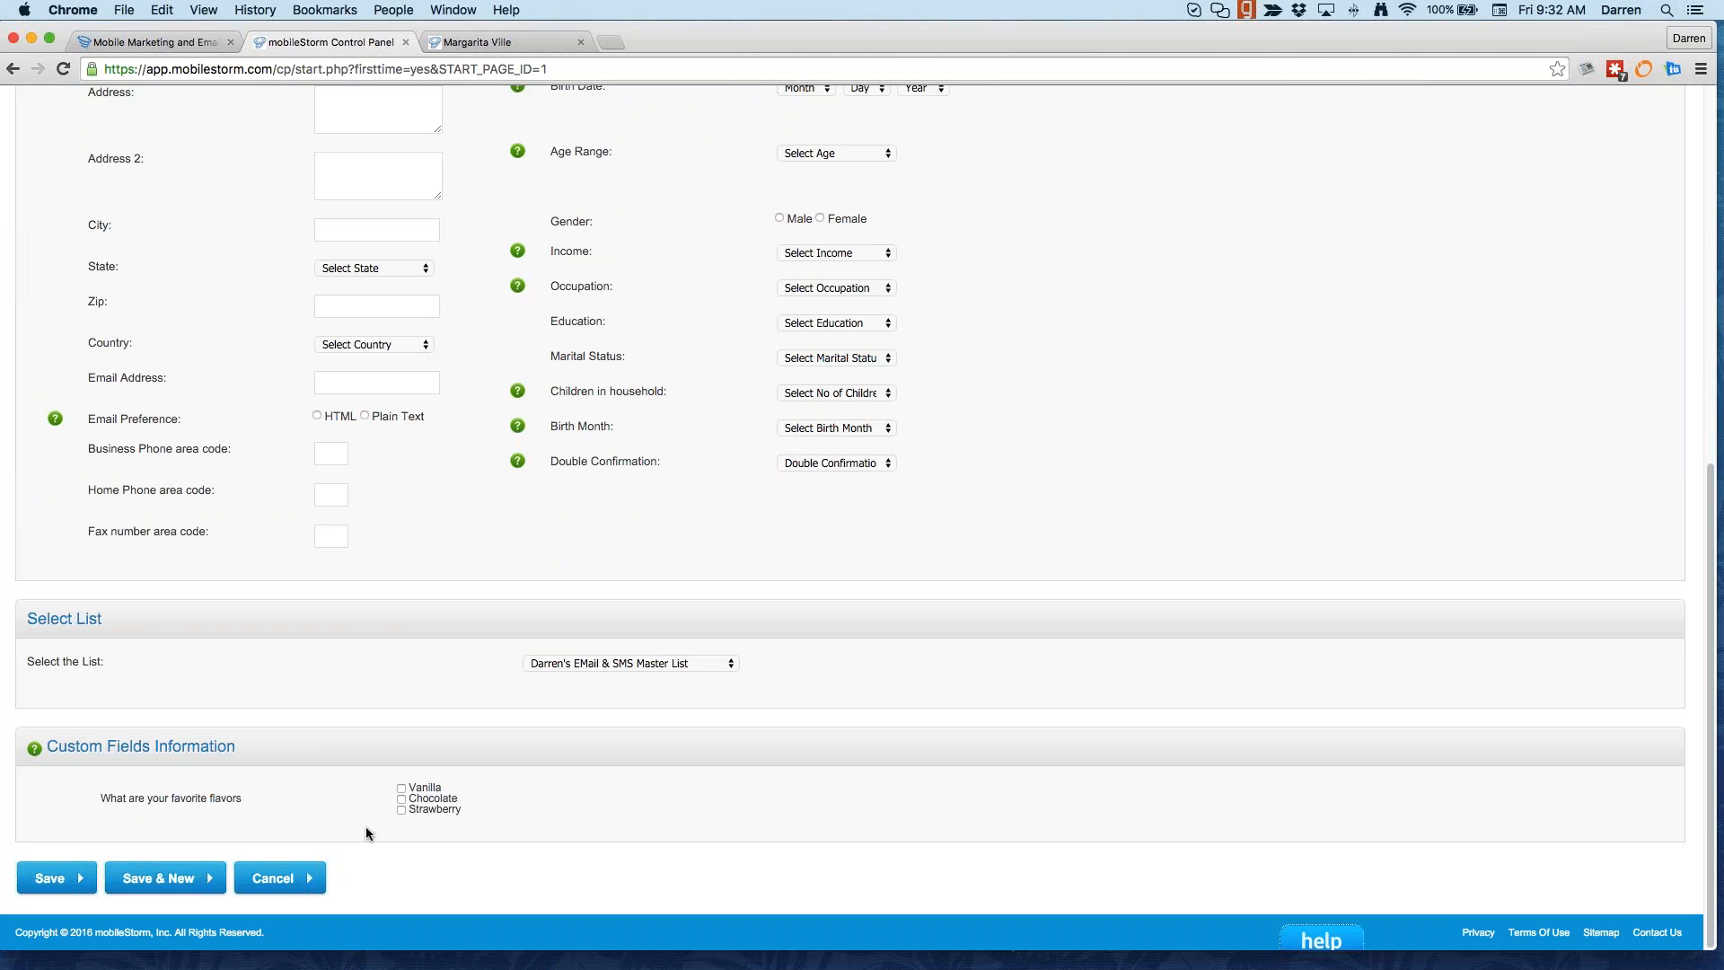
pyautogui.moveTo(99, 795); pyautogui.dragTo(241, 793)
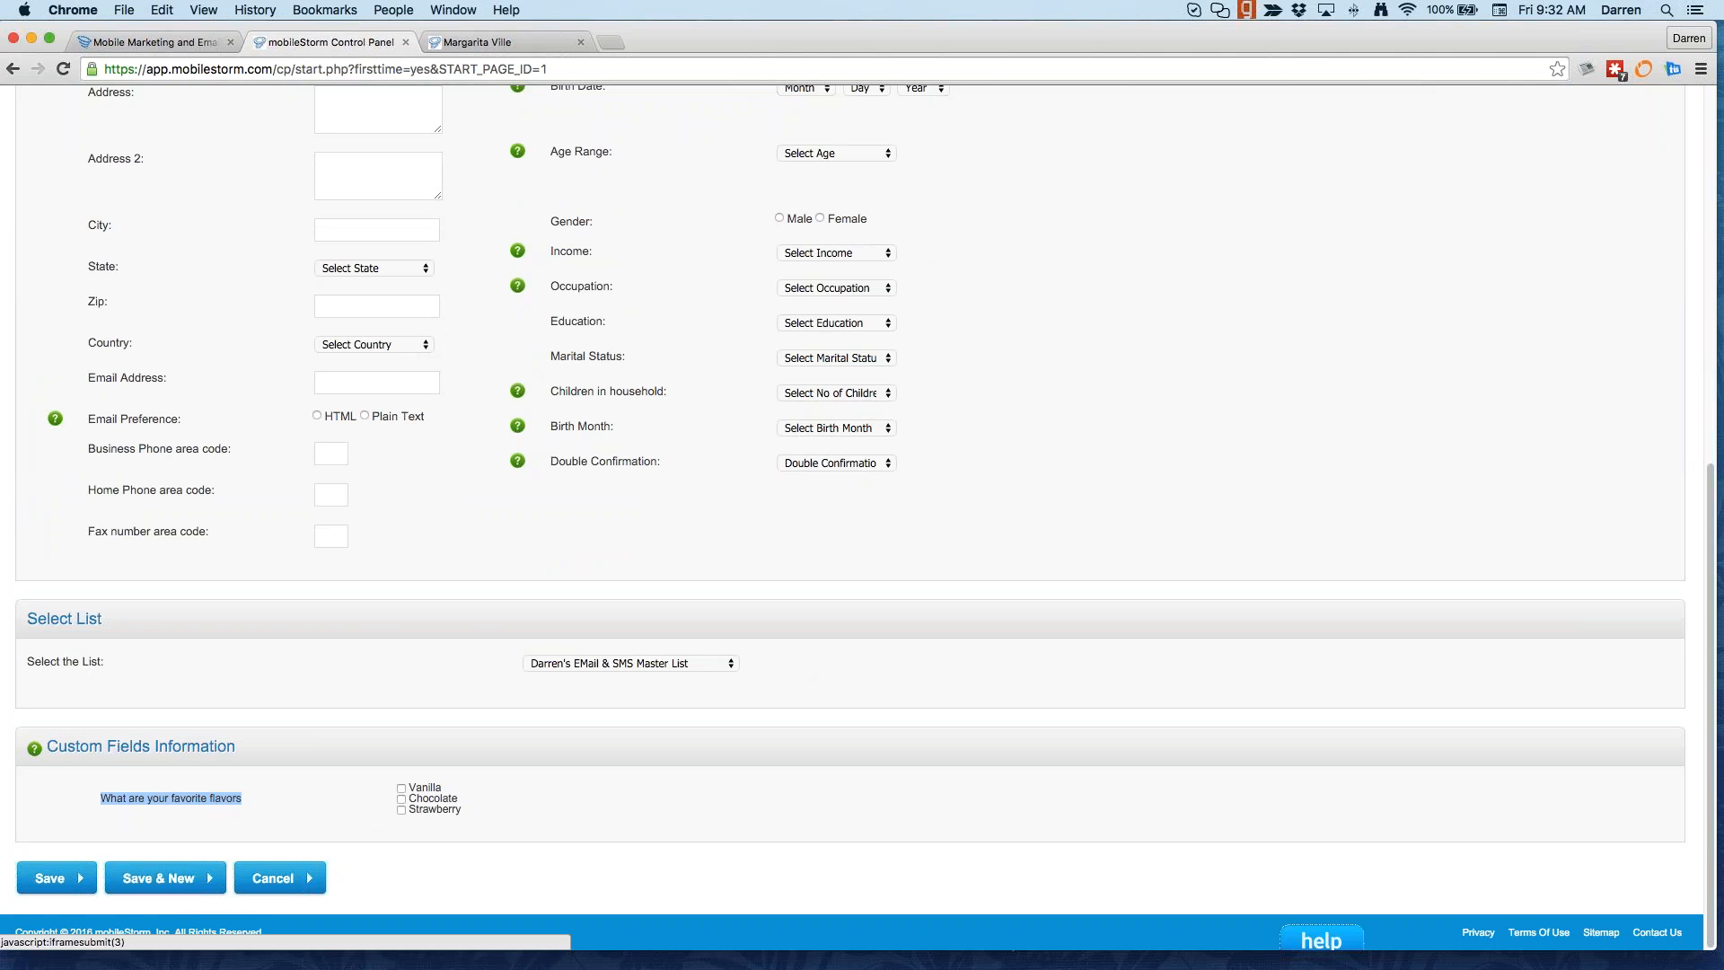
pyautogui.click(369, 822)
pyautogui.click(401, 789)
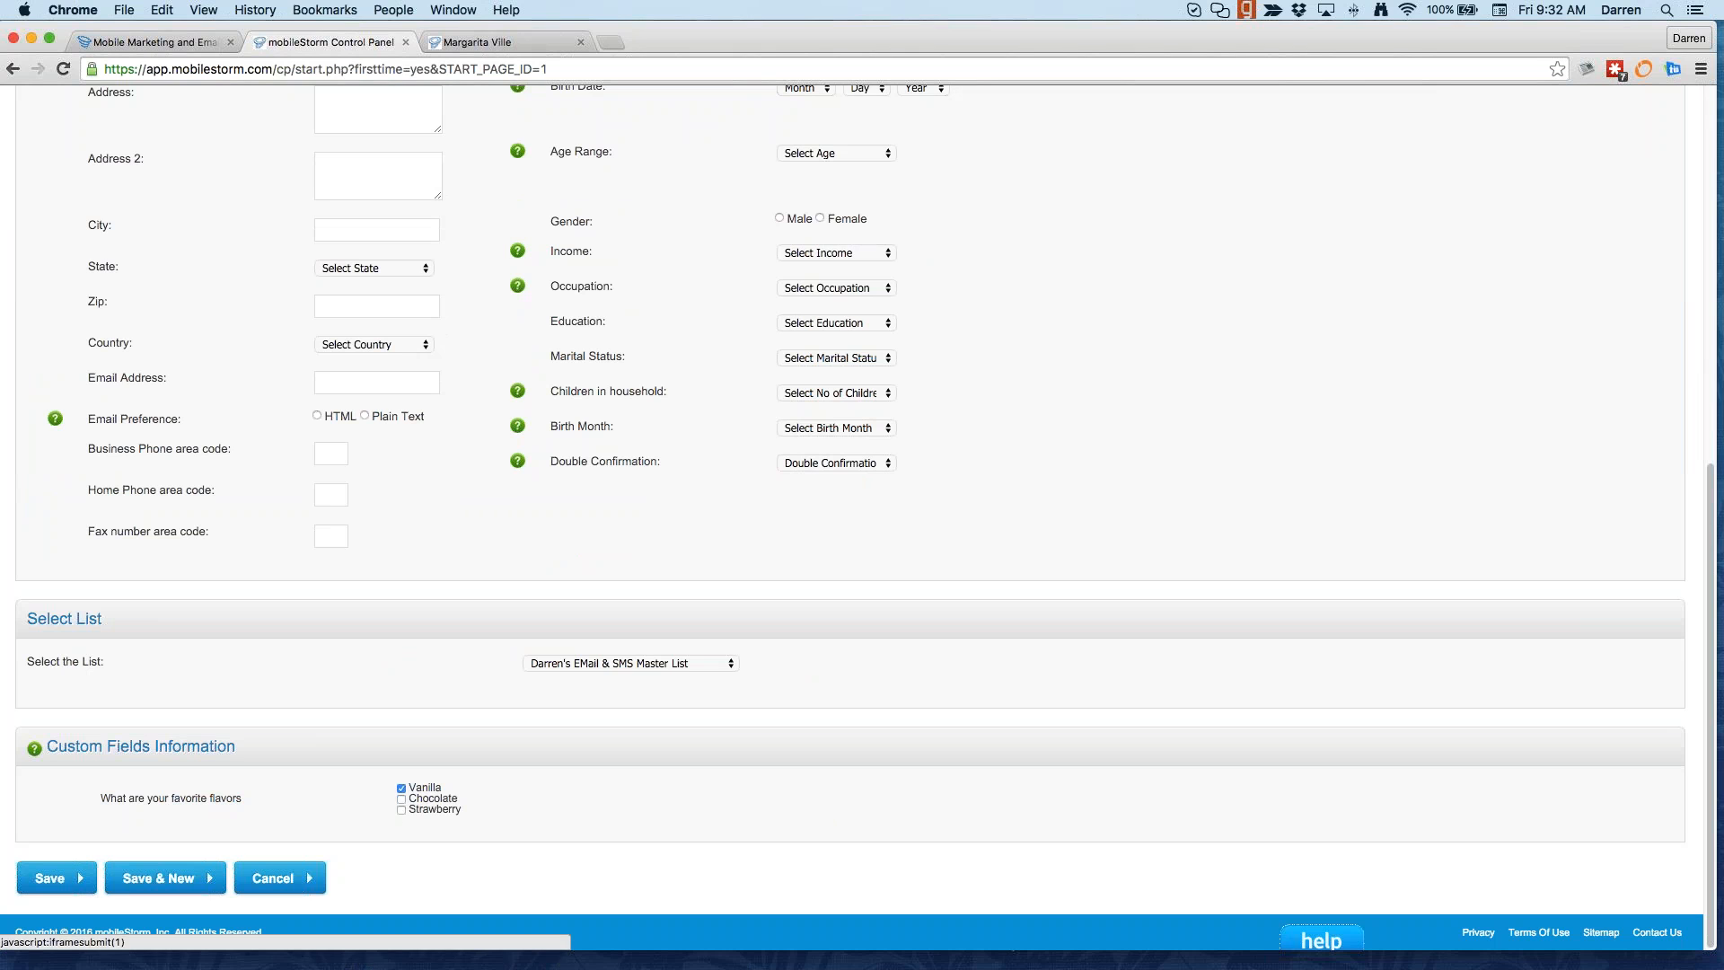
pyautogui.click(56, 878)
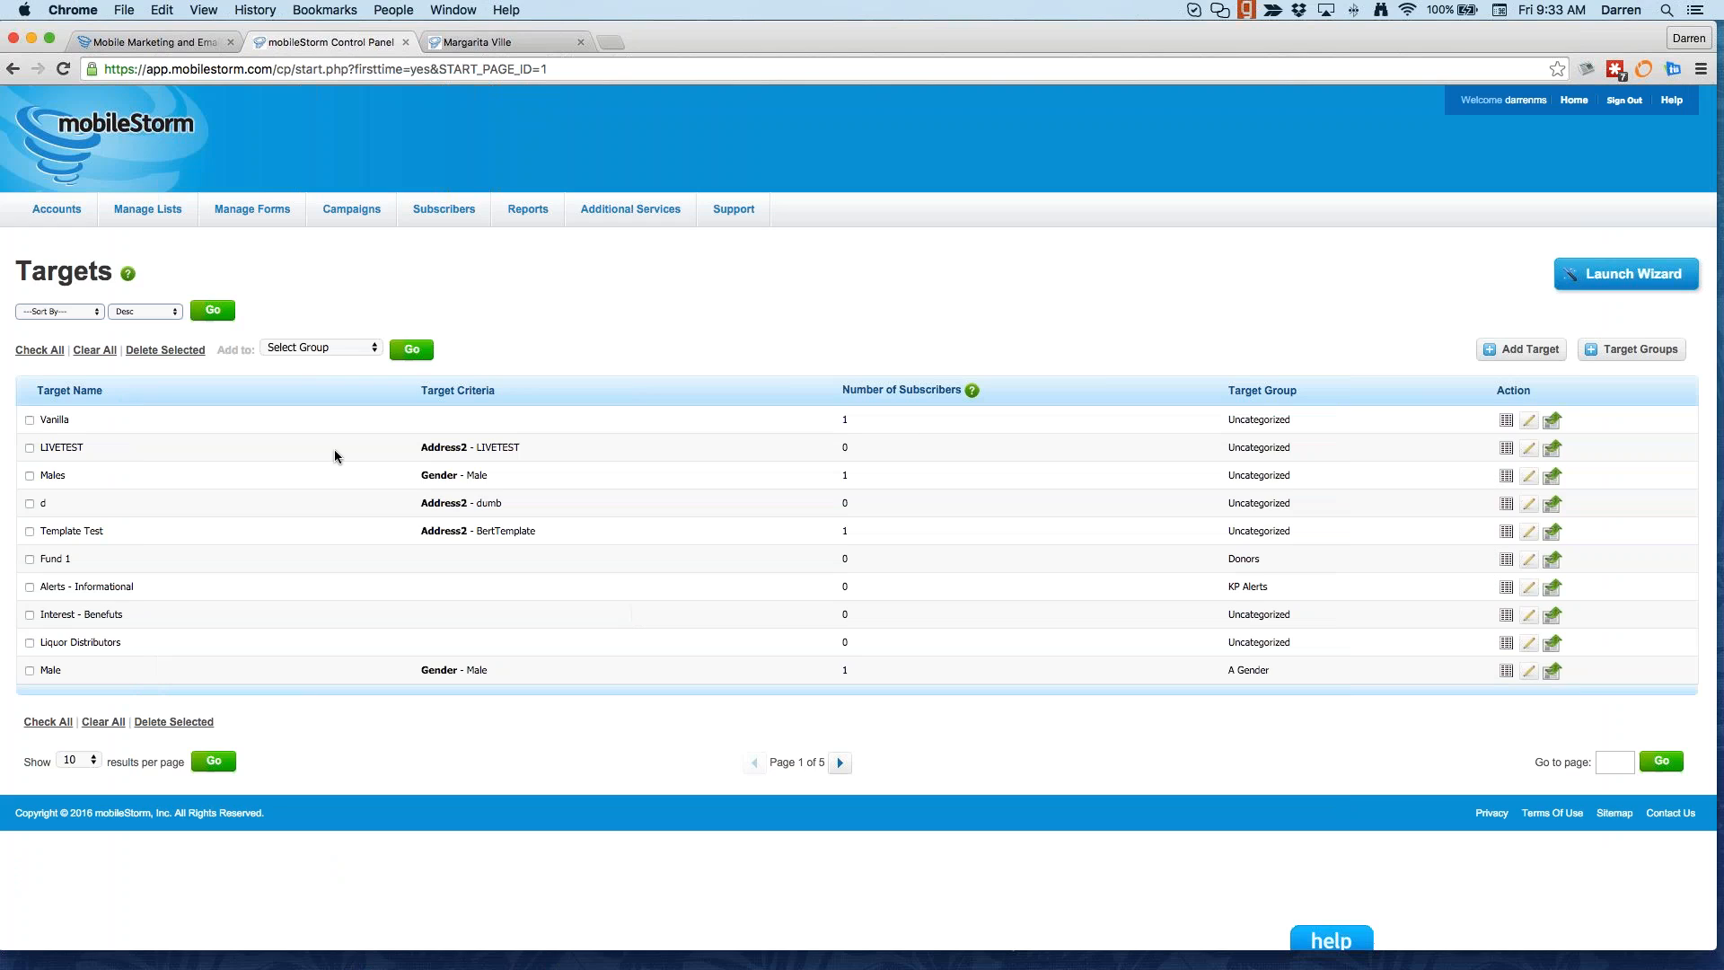
# Step: Check the Vanilla target's 1-subscriber count, then go to Campaigns > Email Messages
pyautogui.doubleClick(846, 420)
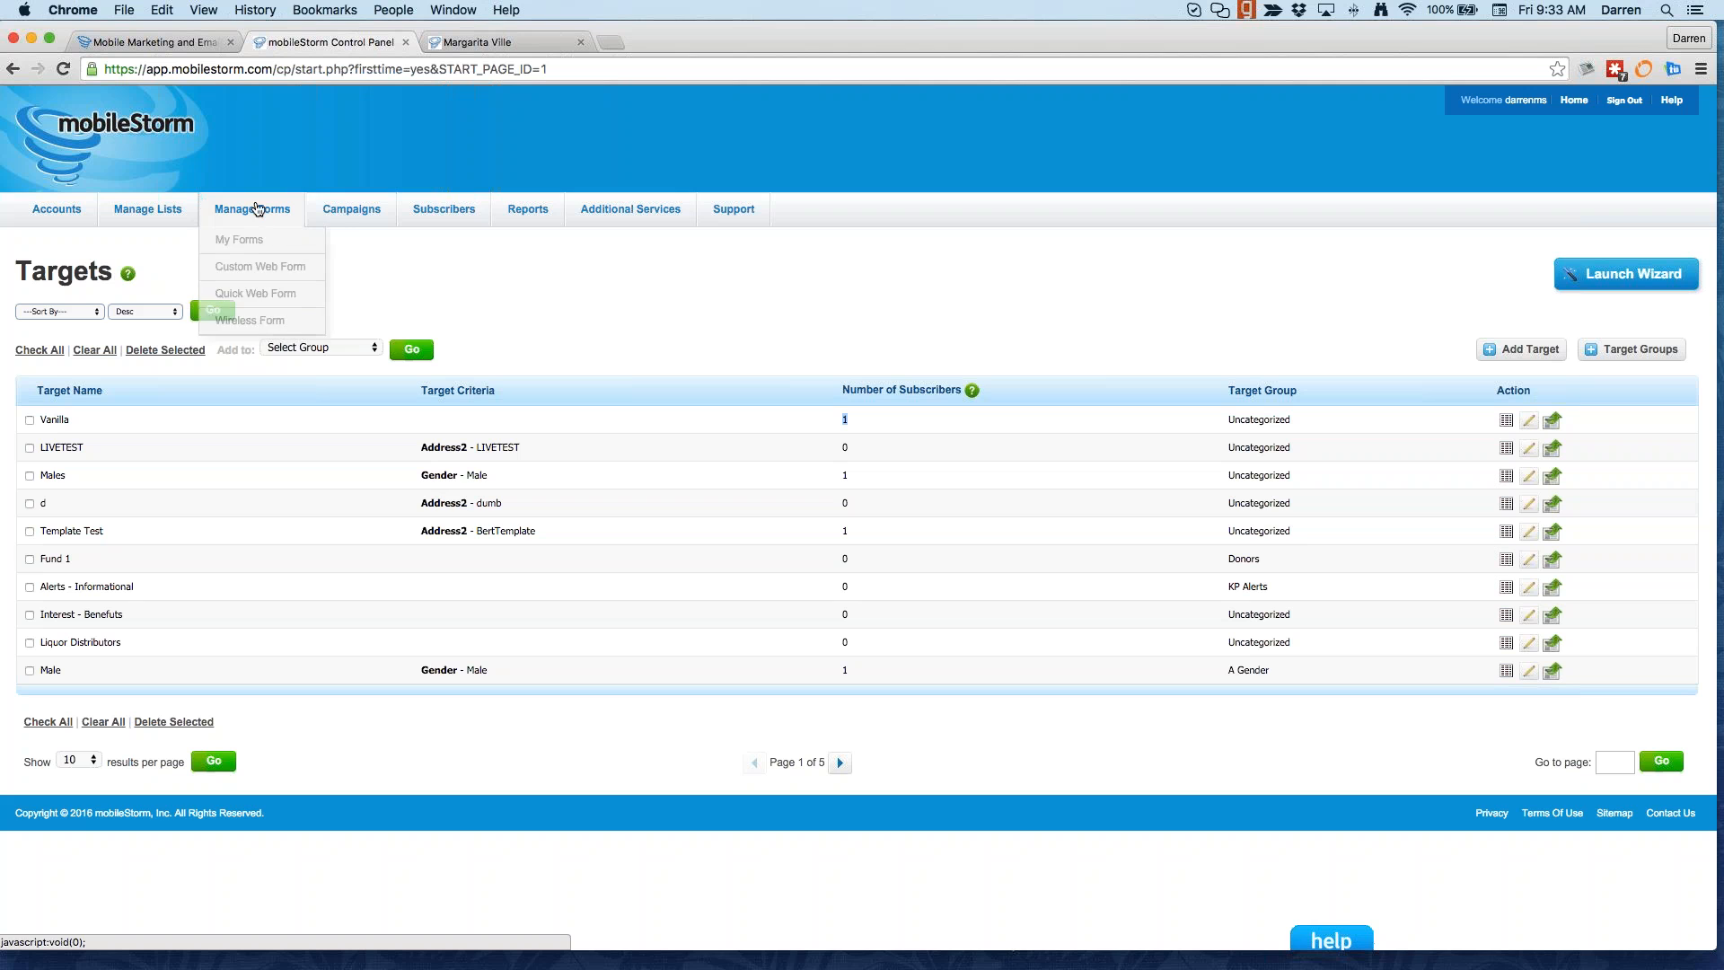
pyautogui.moveTo(350, 212)
pyautogui.click(354, 269)
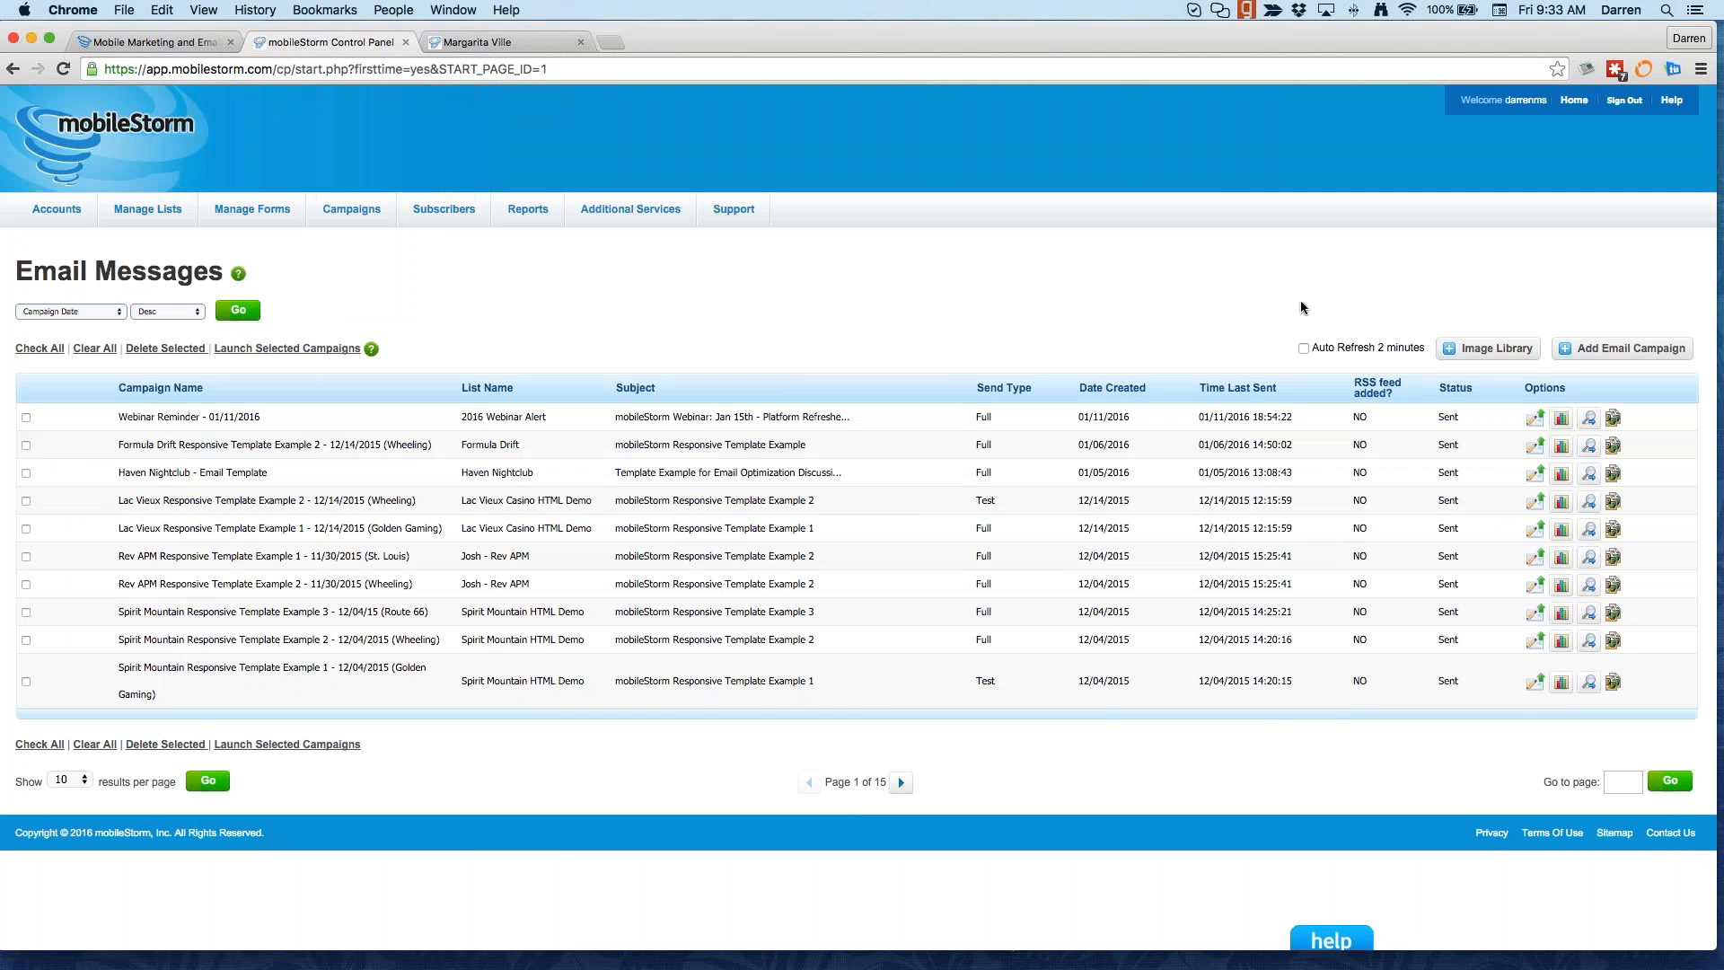
# Step: Start a new campaign with Add Email Campaign
pyautogui.click(1594, 353)
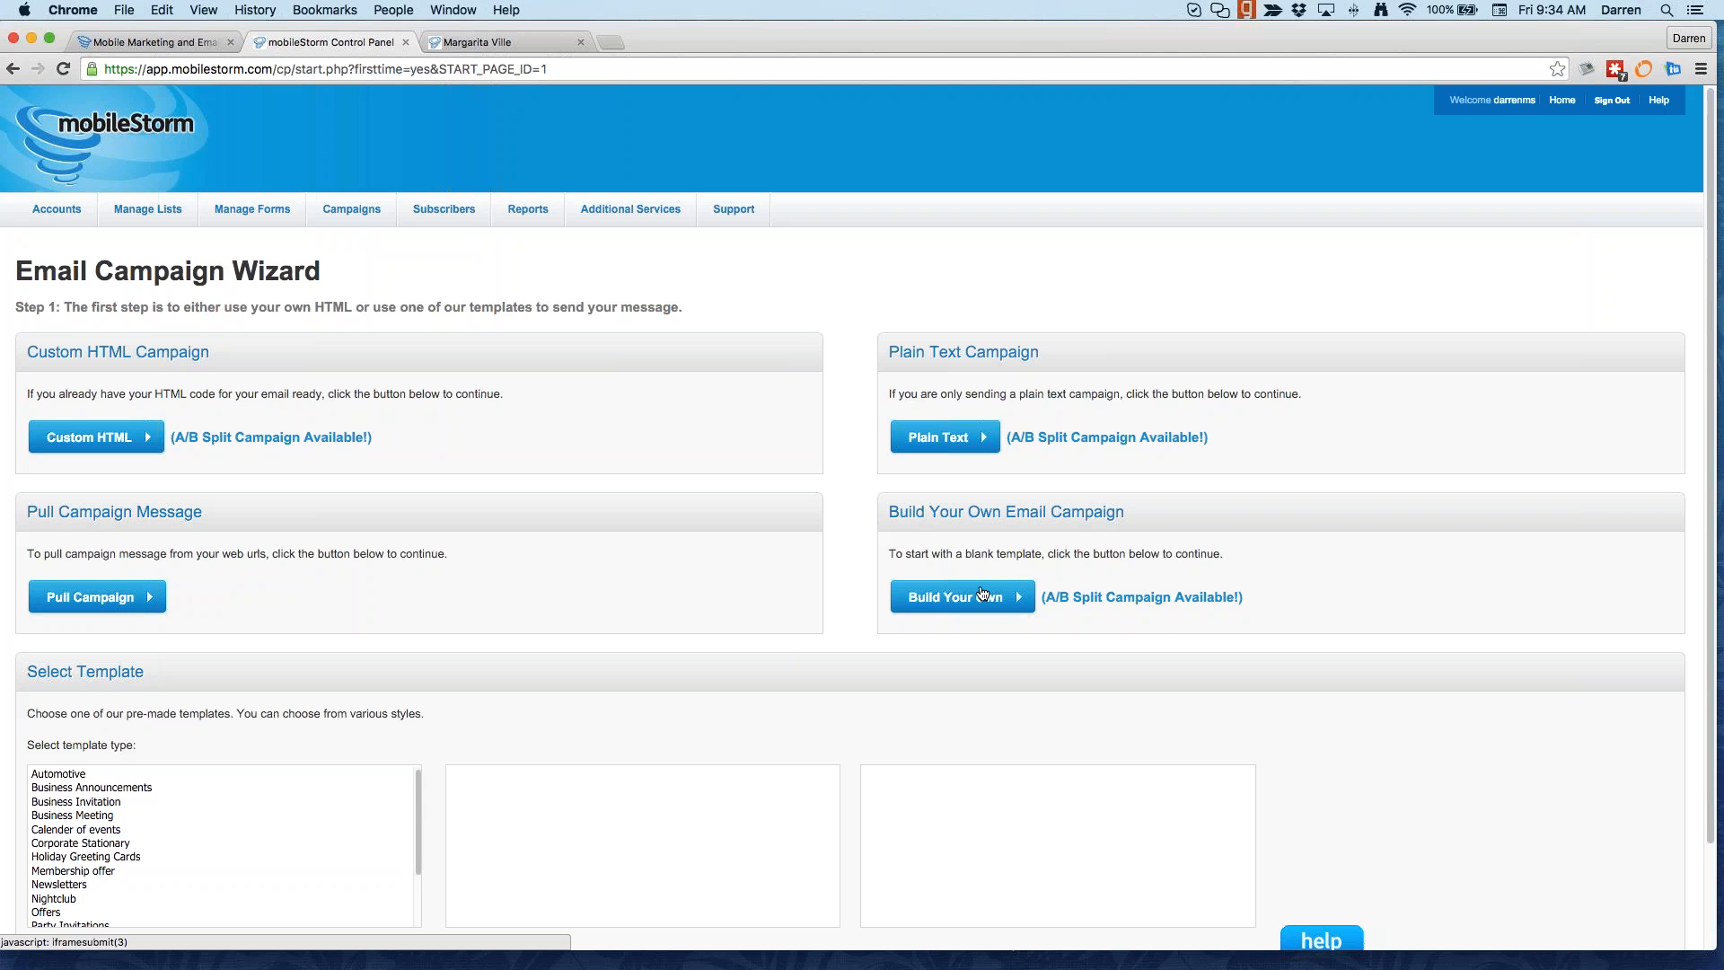
# Step: Review the campaign template types, including the A/B split note, and choose Build Your Own
pyautogui.scroll(-1, 124, 848)
pyautogui.scroll(-2, 112, 846)
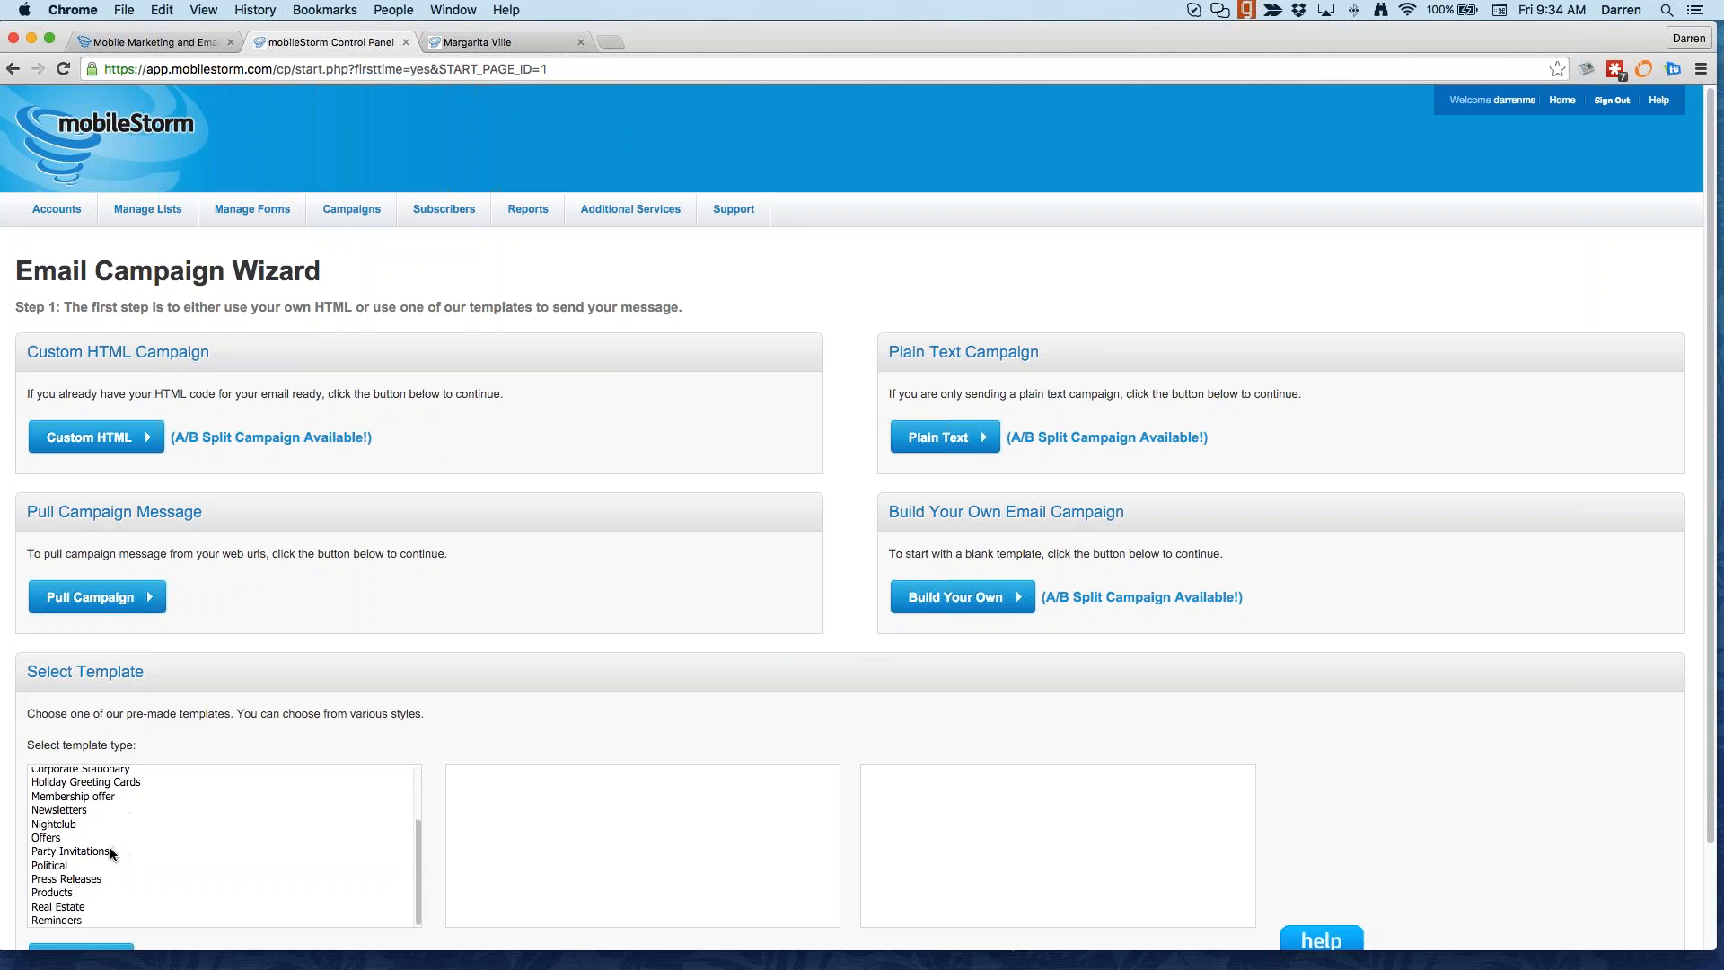
pyautogui.scroll(-2, 110, 848)
pyautogui.scroll(2, 94, 779)
pyautogui.scroll(2, 633, 620)
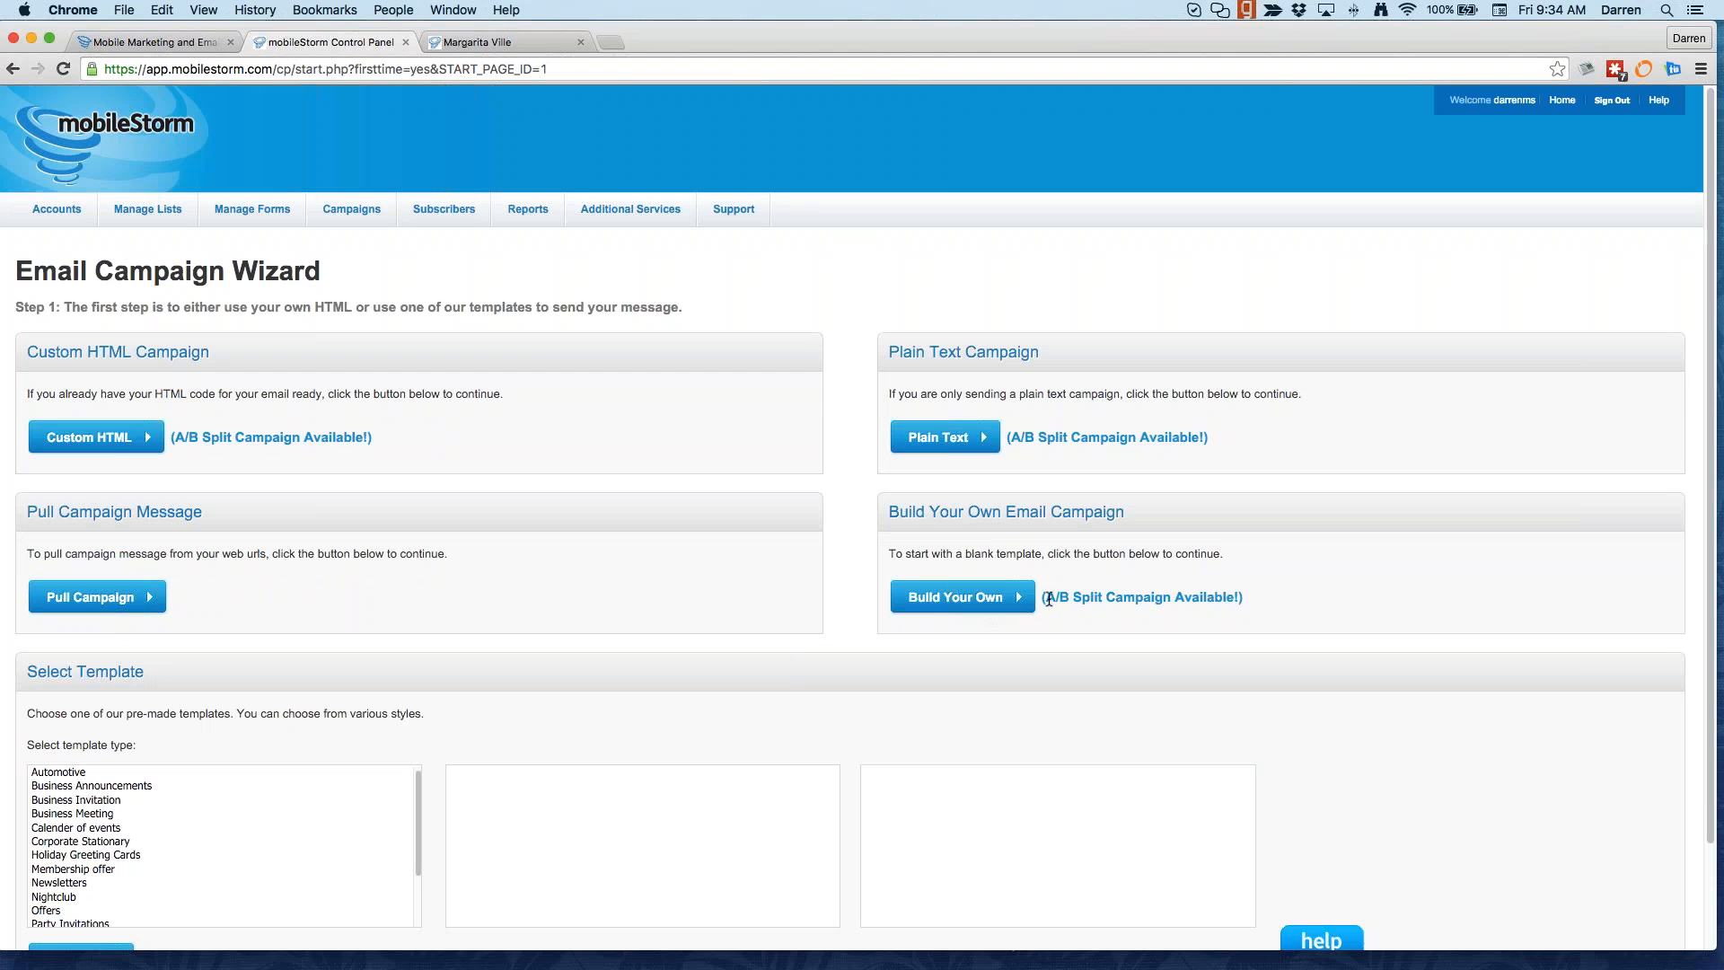
pyautogui.moveTo(1048, 599); pyautogui.dragTo(1244, 595)
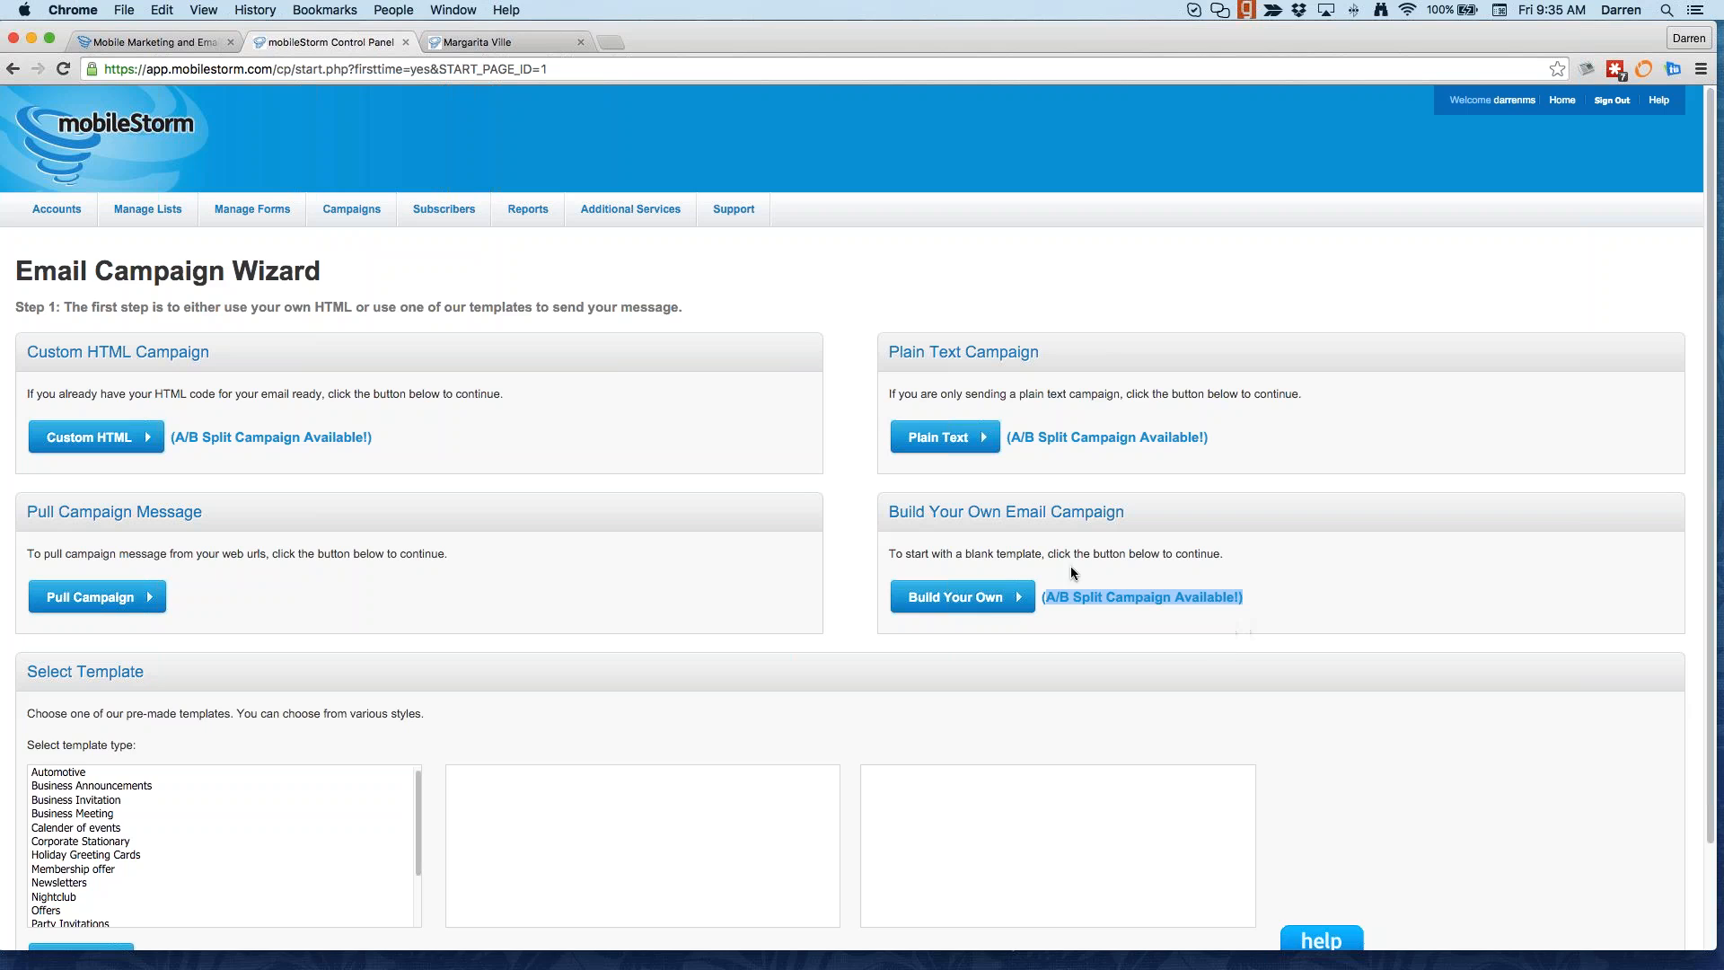
pyautogui.click(989, 604)
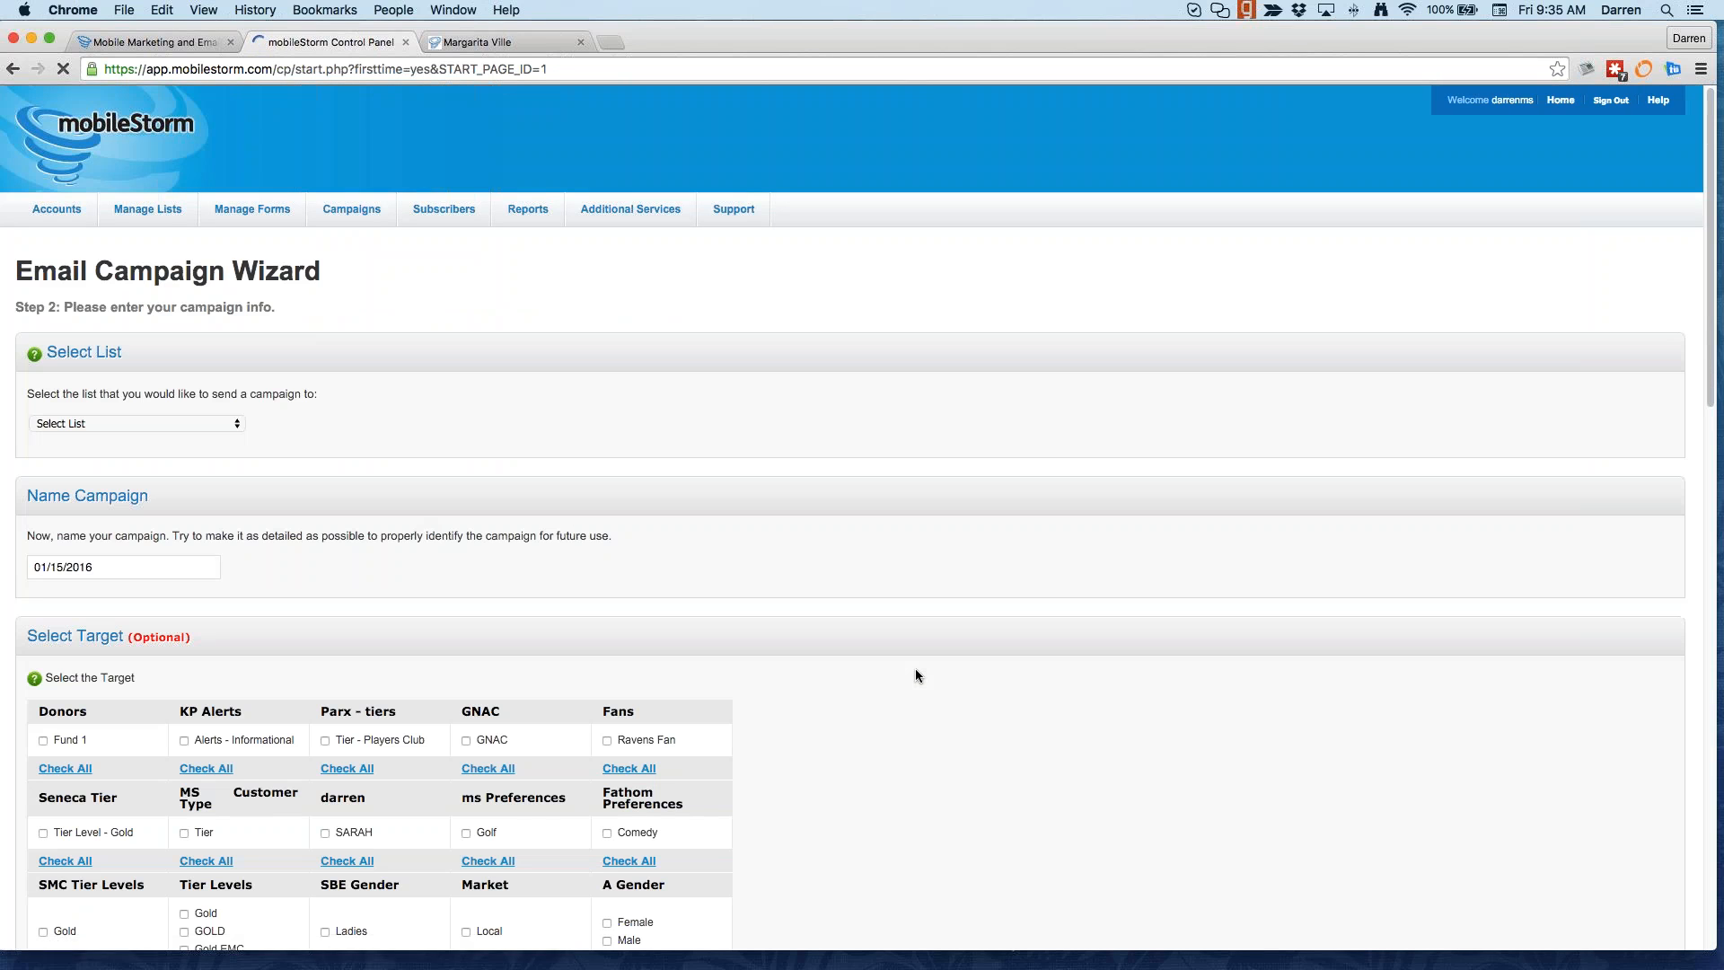
# Step: Select the EMail & SMS Master List as the campaign's recipient list
pyautogui.click(154, 418)
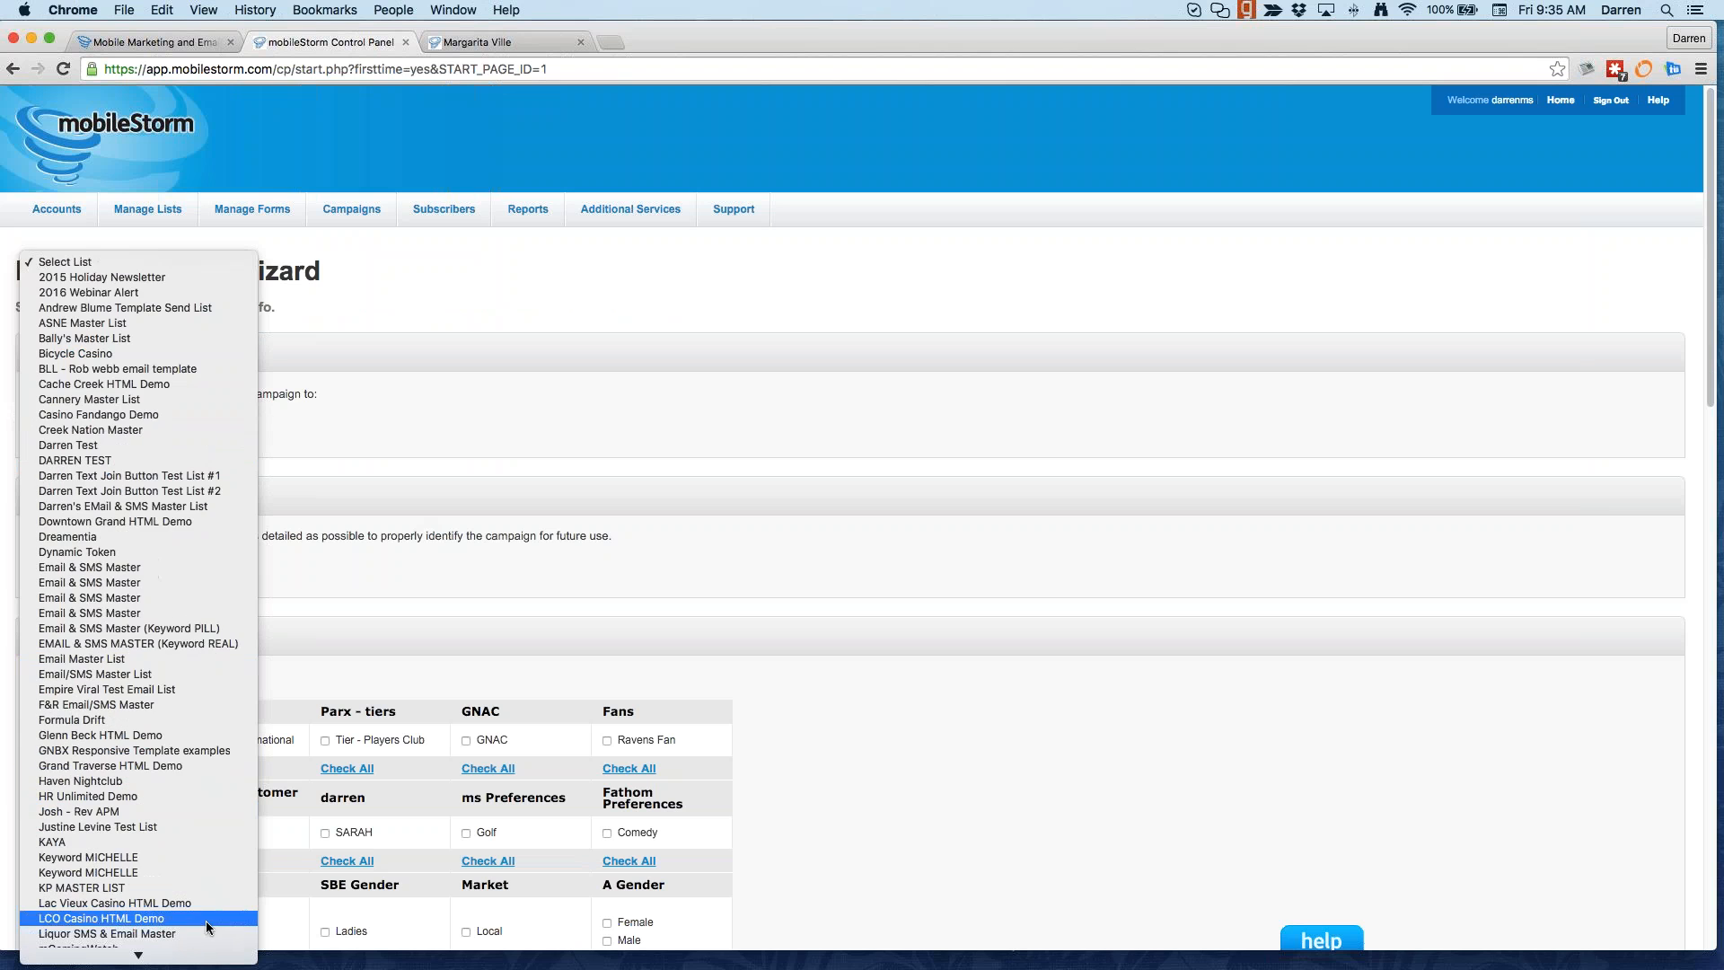
pyautogui.click(183, 519)
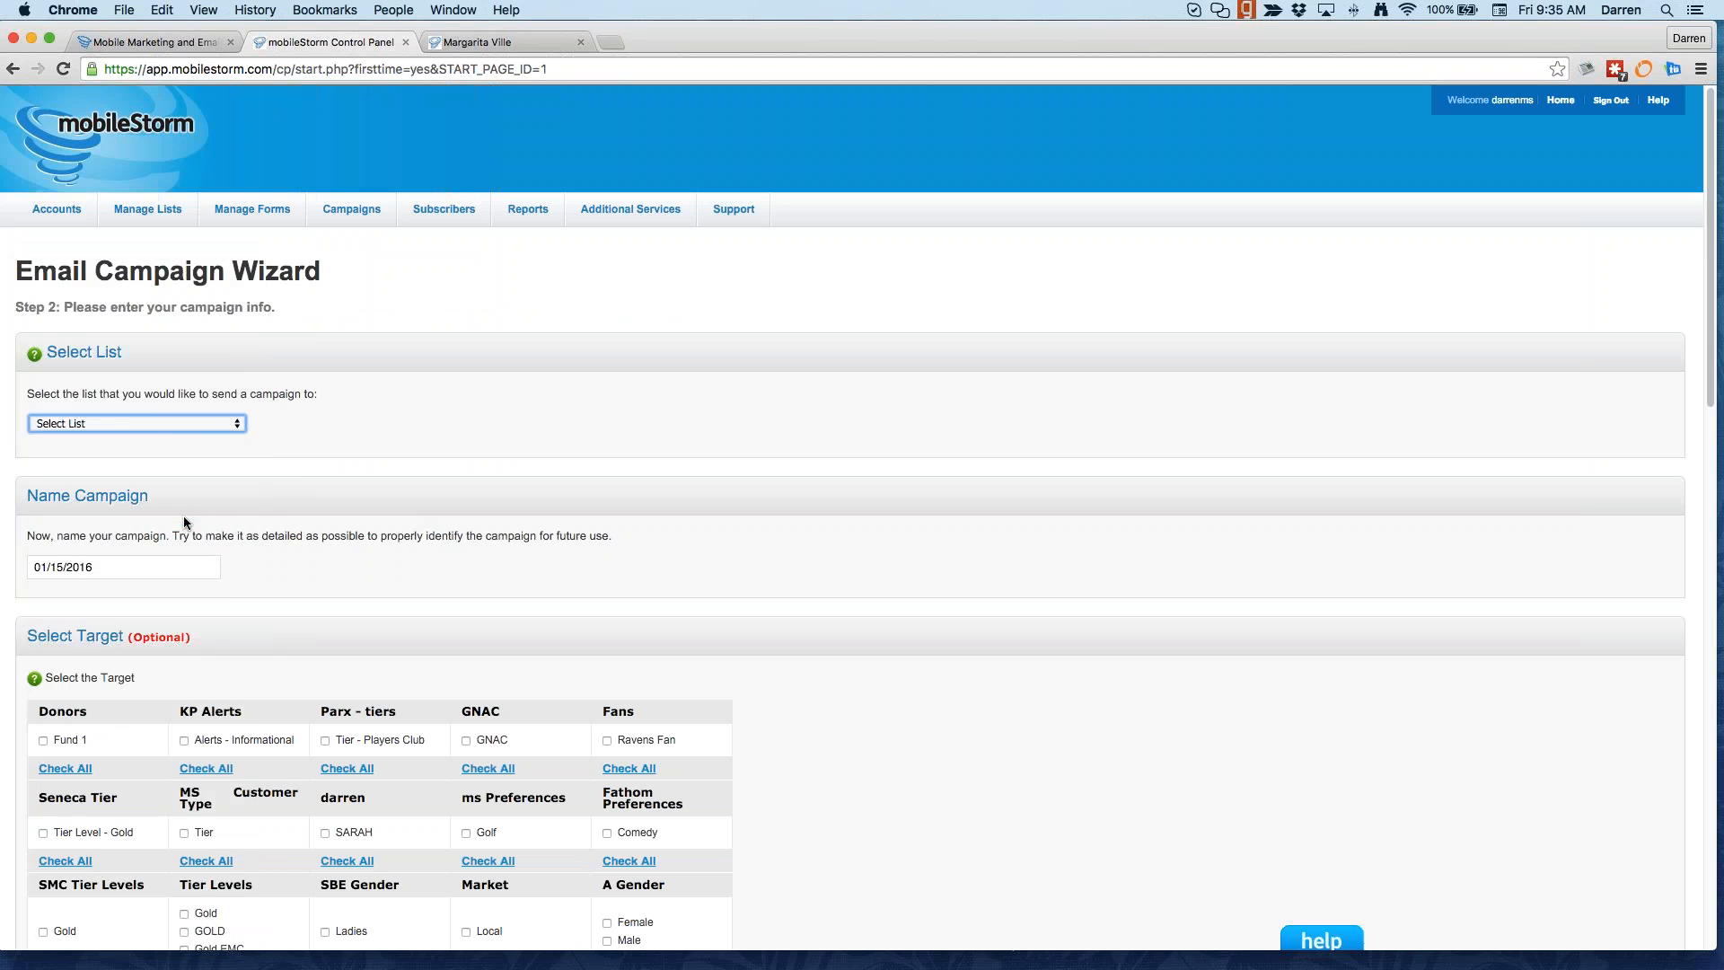
pyautogui.click(182, 419)
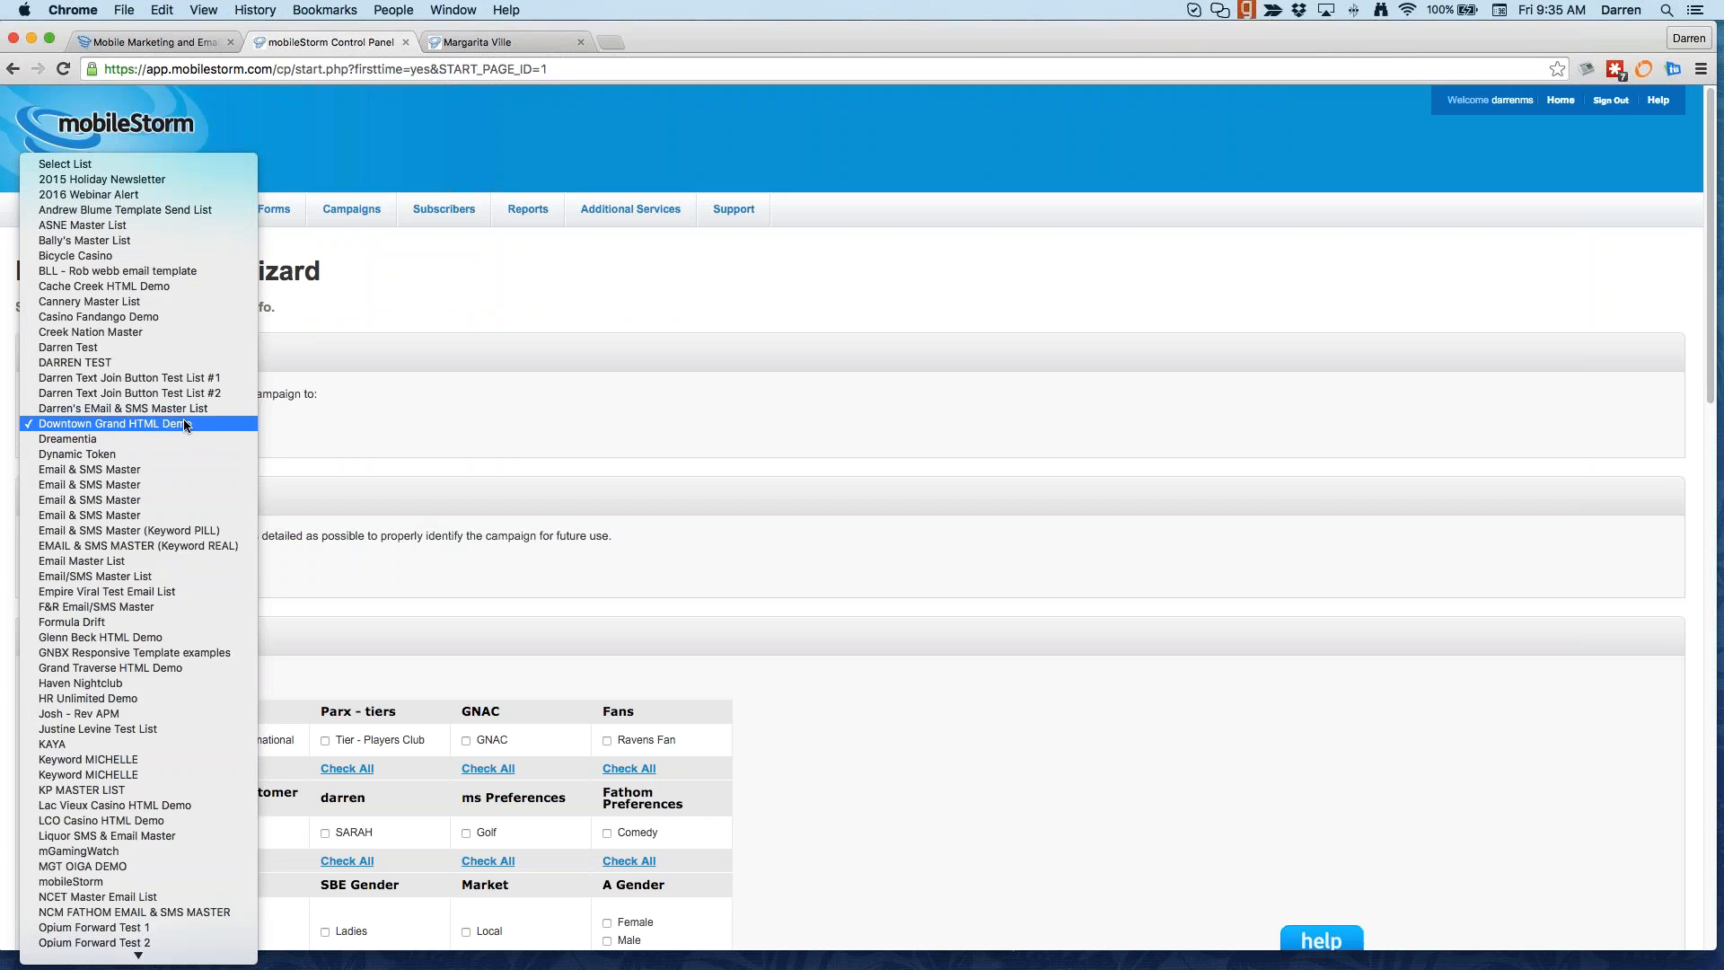
pyautogui.click(180, 408)
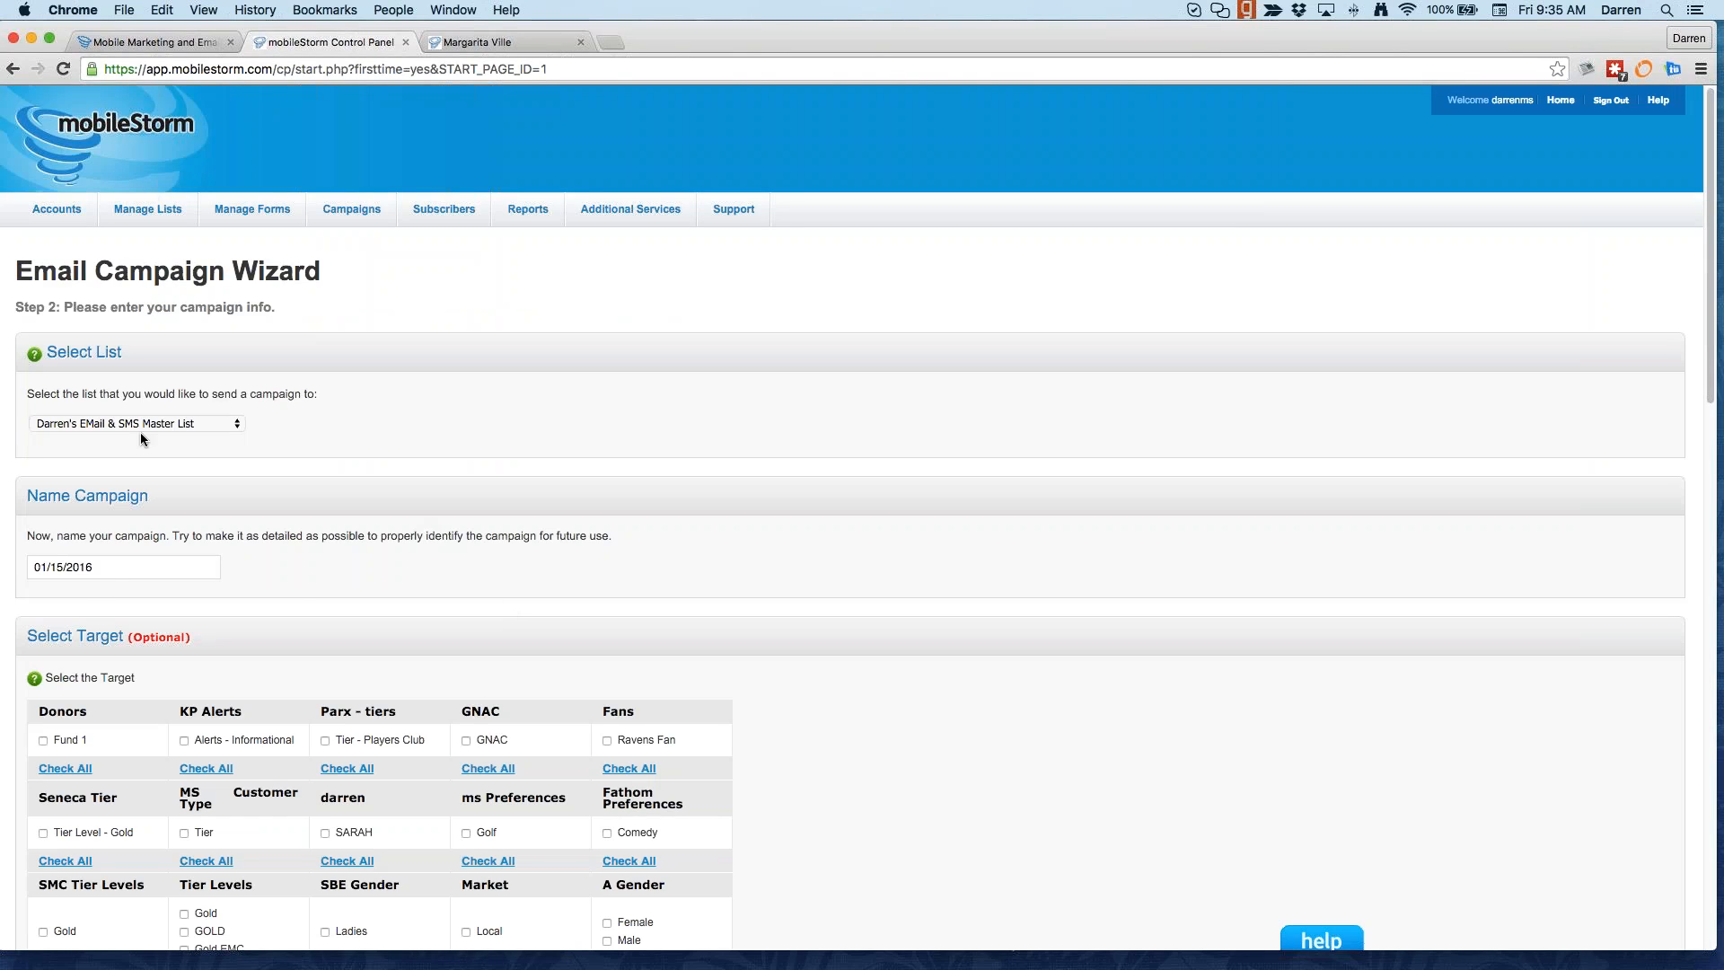
# Step: Name the campaign 'Master List - Vanilla (Ice Cream Offer - 1/15/16 @ 2pmPST)', fixing the PST typo
pyautogui.moveTo(89, 569); pyautogui.dragTo(42, 575)
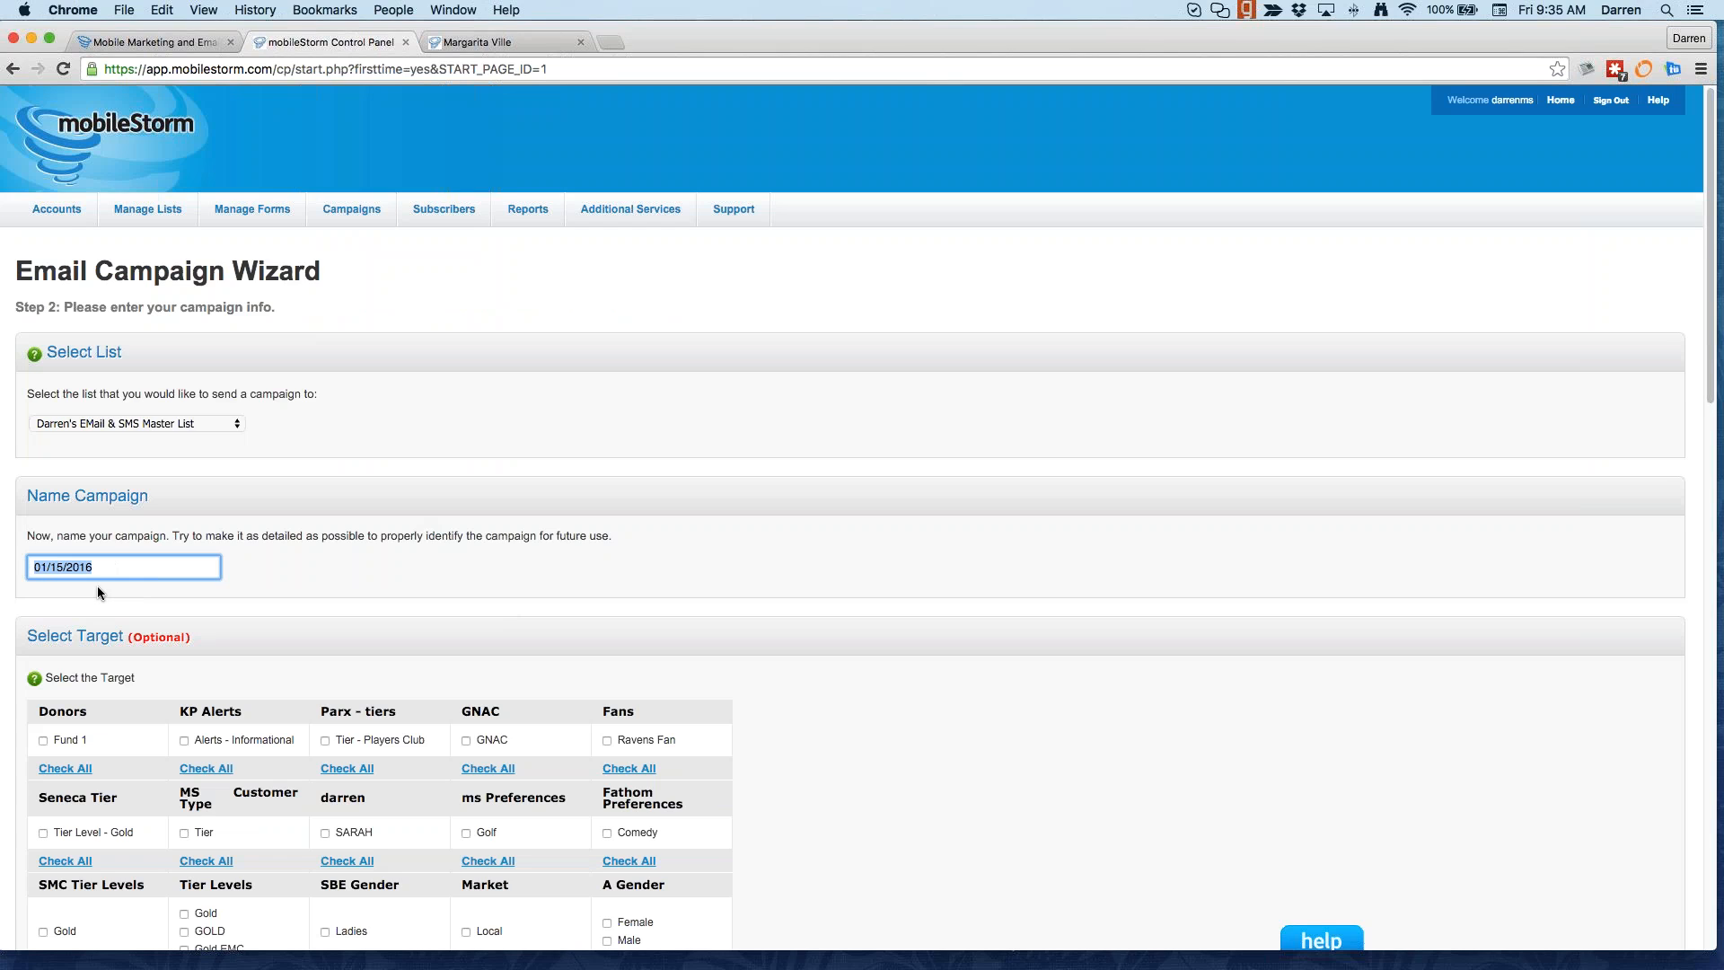
pyautogui.write('Da')
pyautogui.write('Master LIst')
pyautogui.write(' -')
pyautogui.write(' Vanilla (')
pyautogui.write('Ice Cream O')
pyautogui.write('ffer - ')
pyautogui.write('1/15/1')
pyautogui.write('6 ')
pyautogui.write('@ 2pmPTS')
pyautogui.moveTo(207, 566)
pyautogui.mouseDown()
pyautogui.moveTo(63, 566)
pyautogui.moveTo(201, 561)
pyautogui.mouseUp()
pyautogui.write('ST')
pyautogui.press('super+a')
pyautogui.click(276, 586)
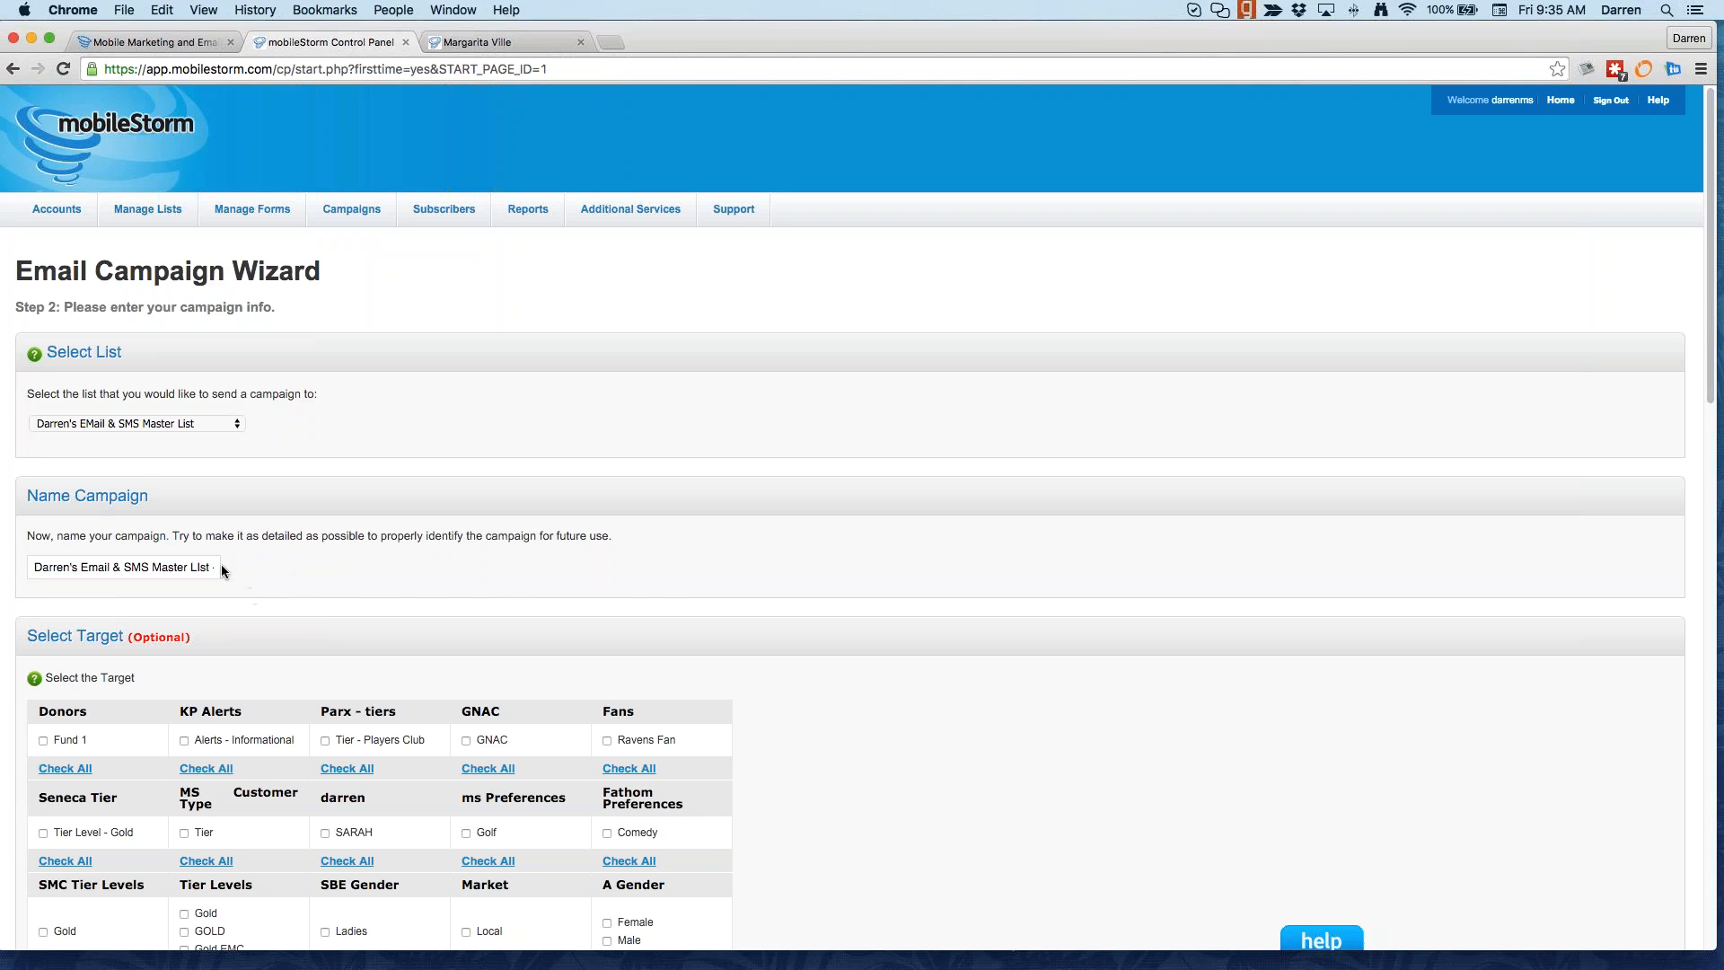
pyautogui.scroll(-3, 403, 602)
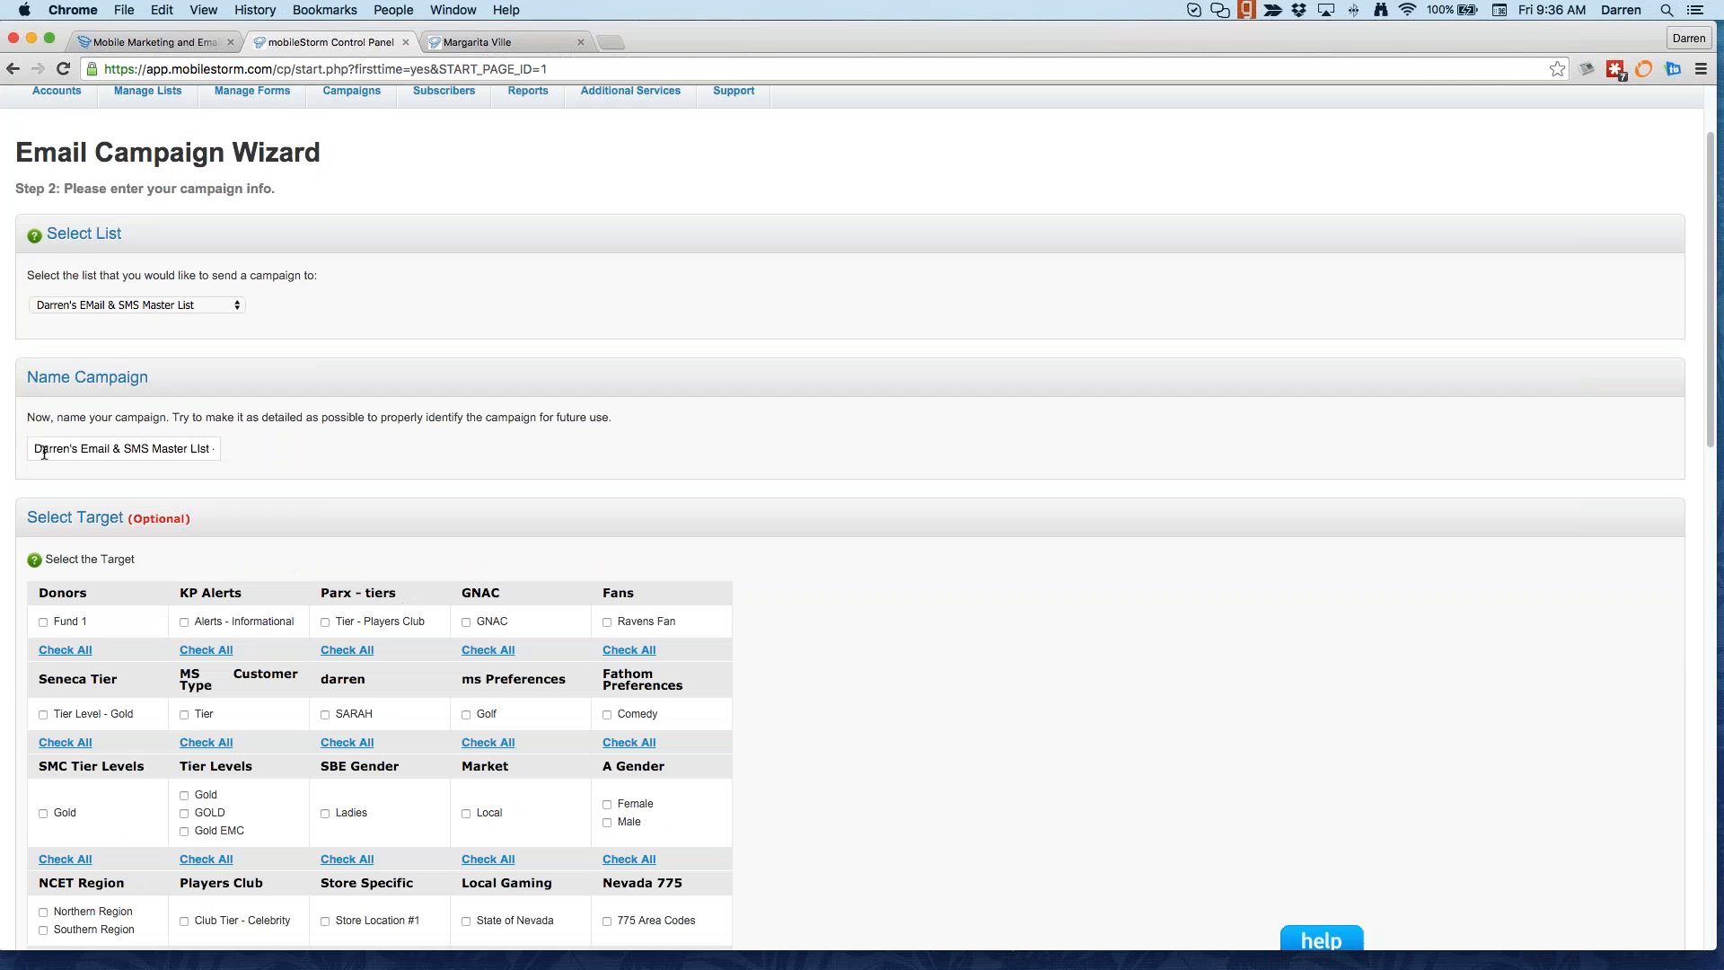
# Step: Review the campaign name and scroll to the Select Target section showing the Vanilla group
pyautogui.moveTo(36, 451); pyautogui.dragTo(244, 449)
pyautogui.click(261, 486)
pyautogui.scroll(-3, 261, 487)
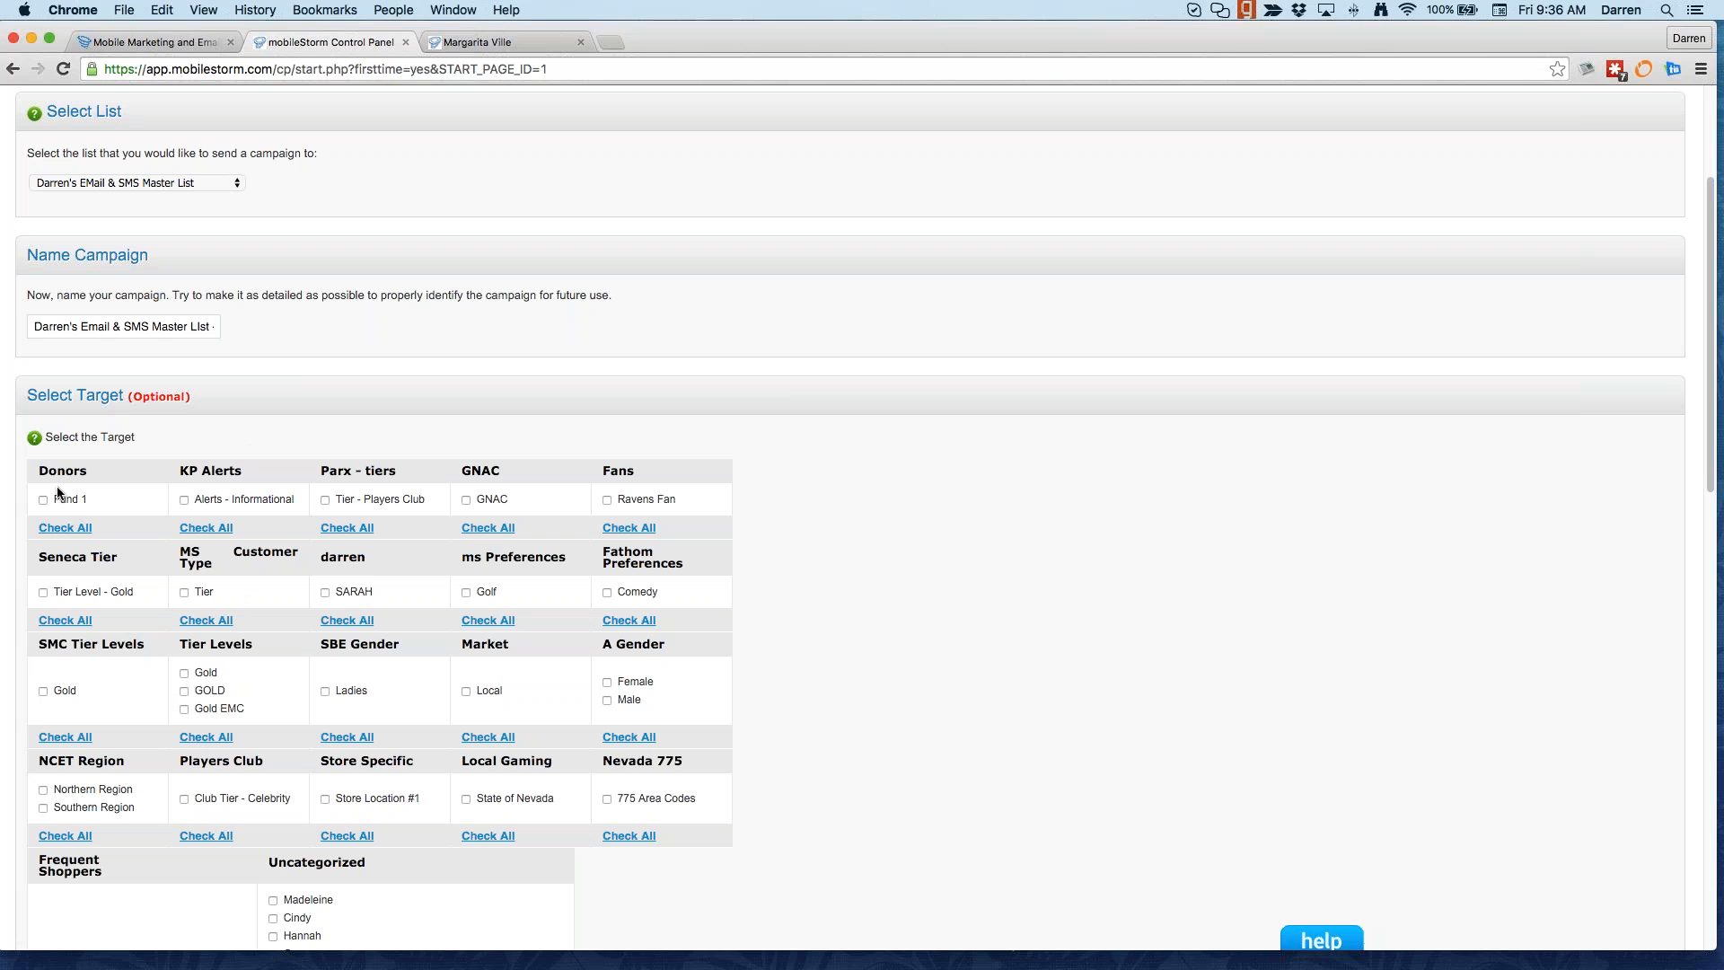
pyautogui.scroll(-1, 155, 835)
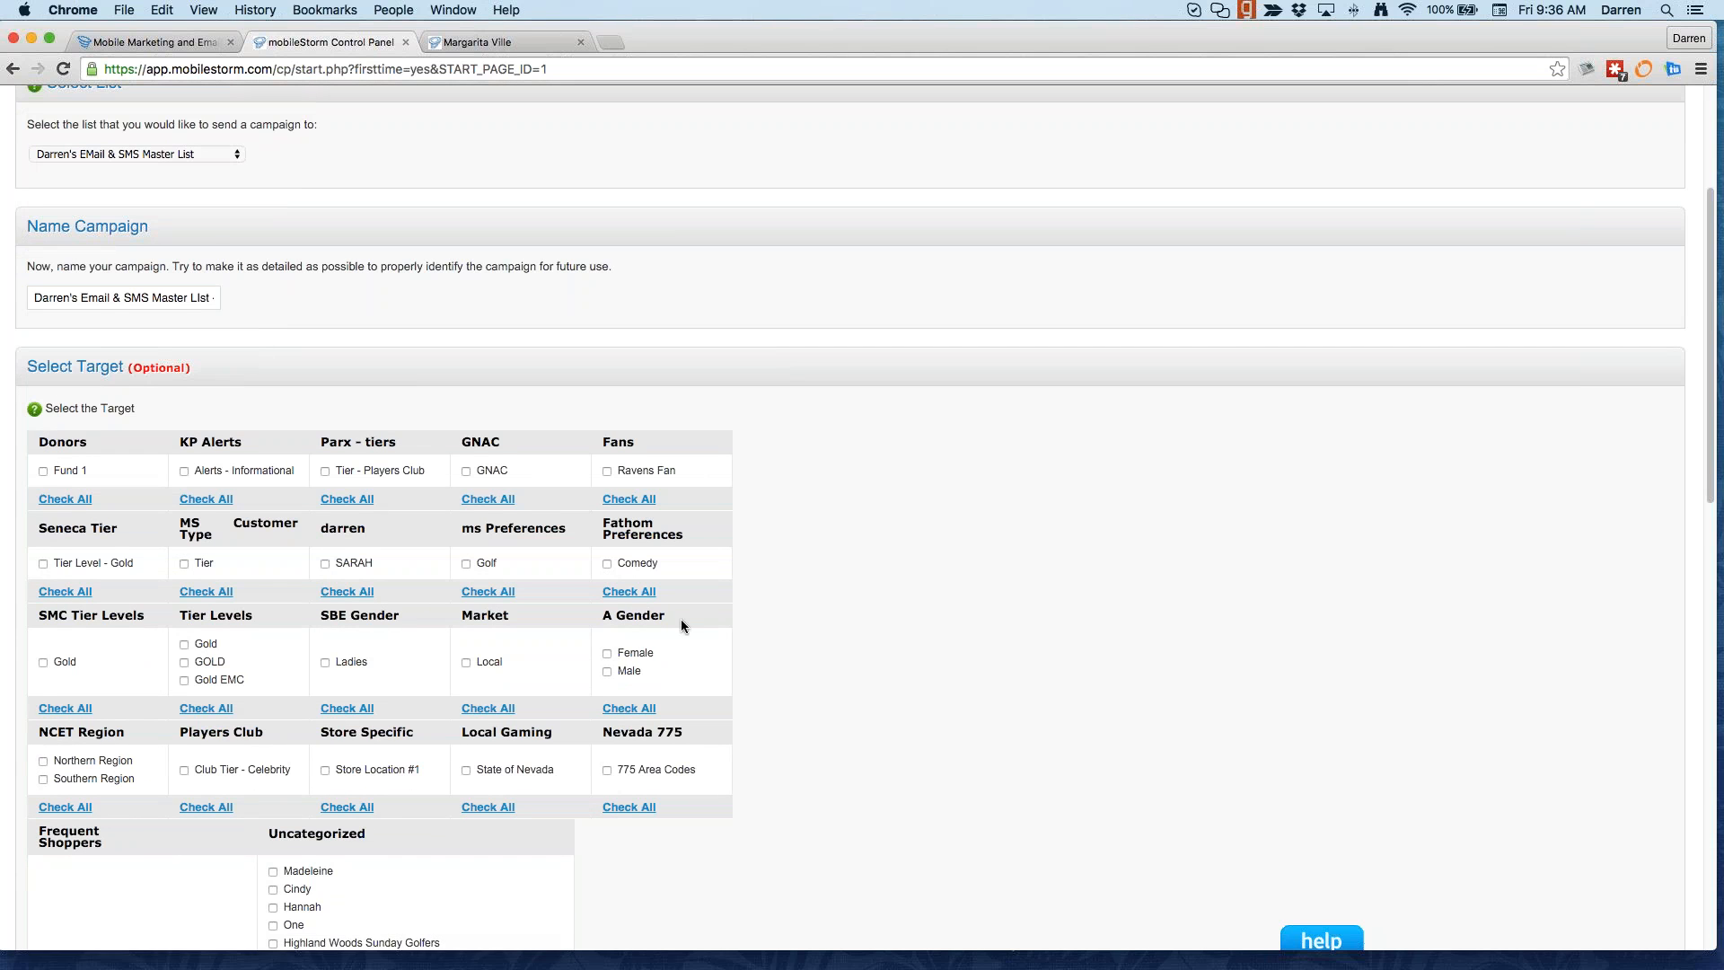
pyautogui.scroll(-10, 539, 804)
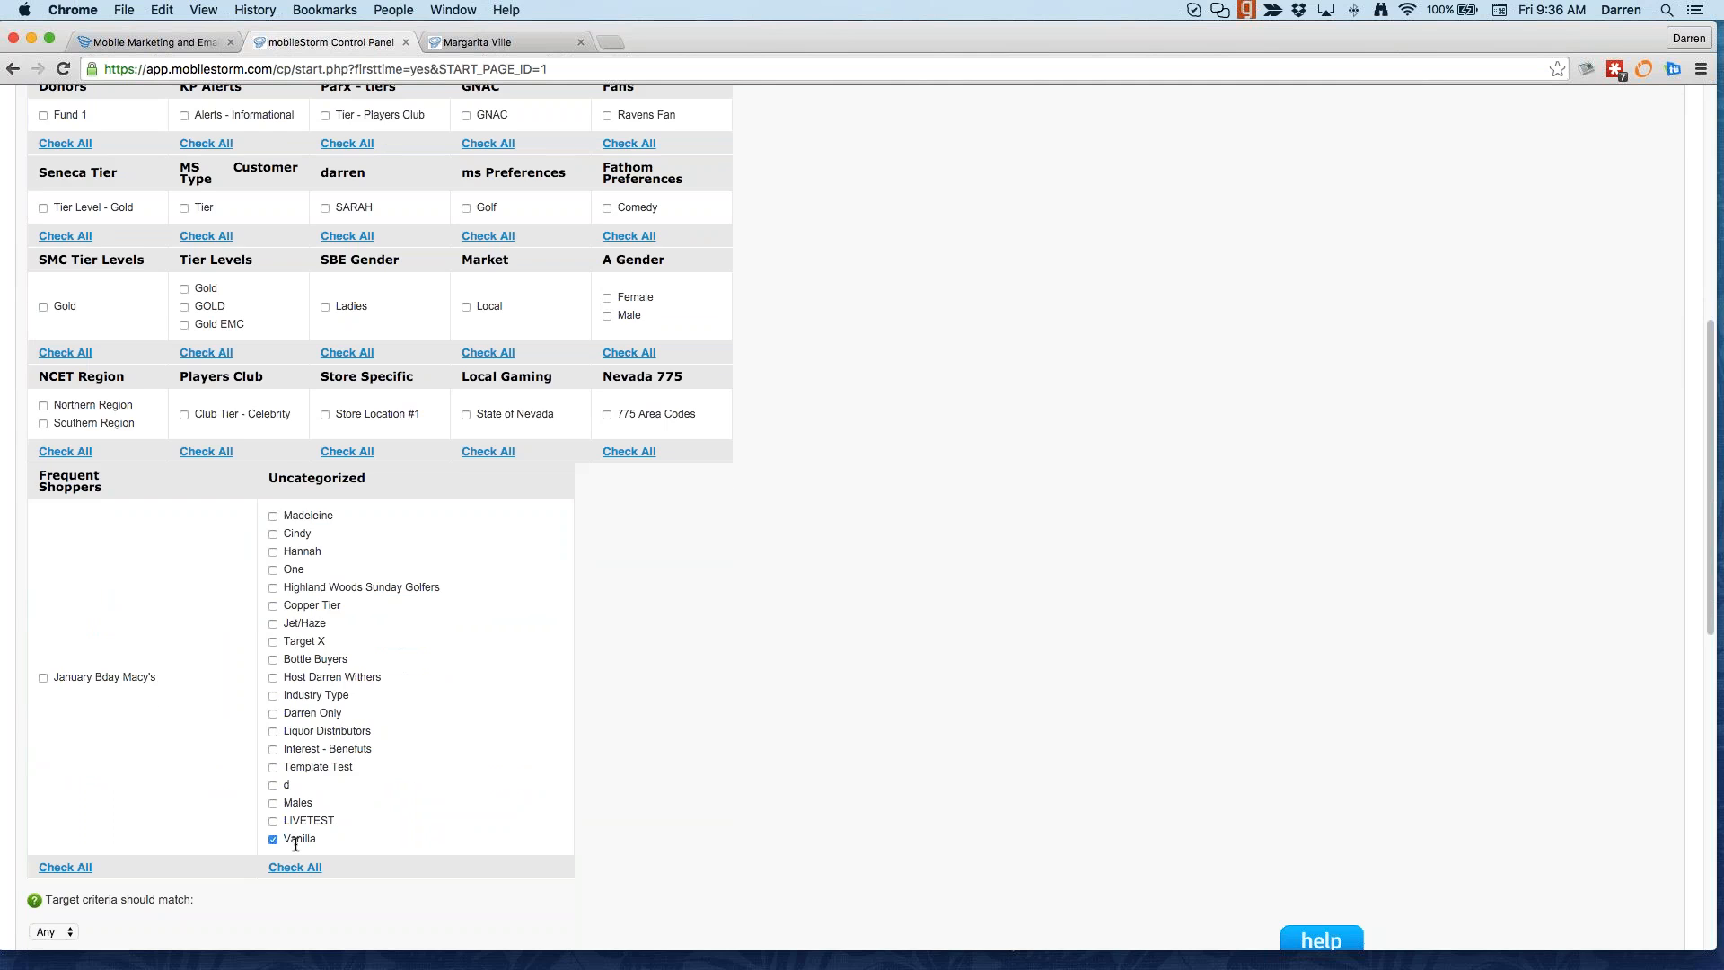
pyautogui.scroll(7, 295, 844)
pyautogui.scroll(-9, 301, 844)
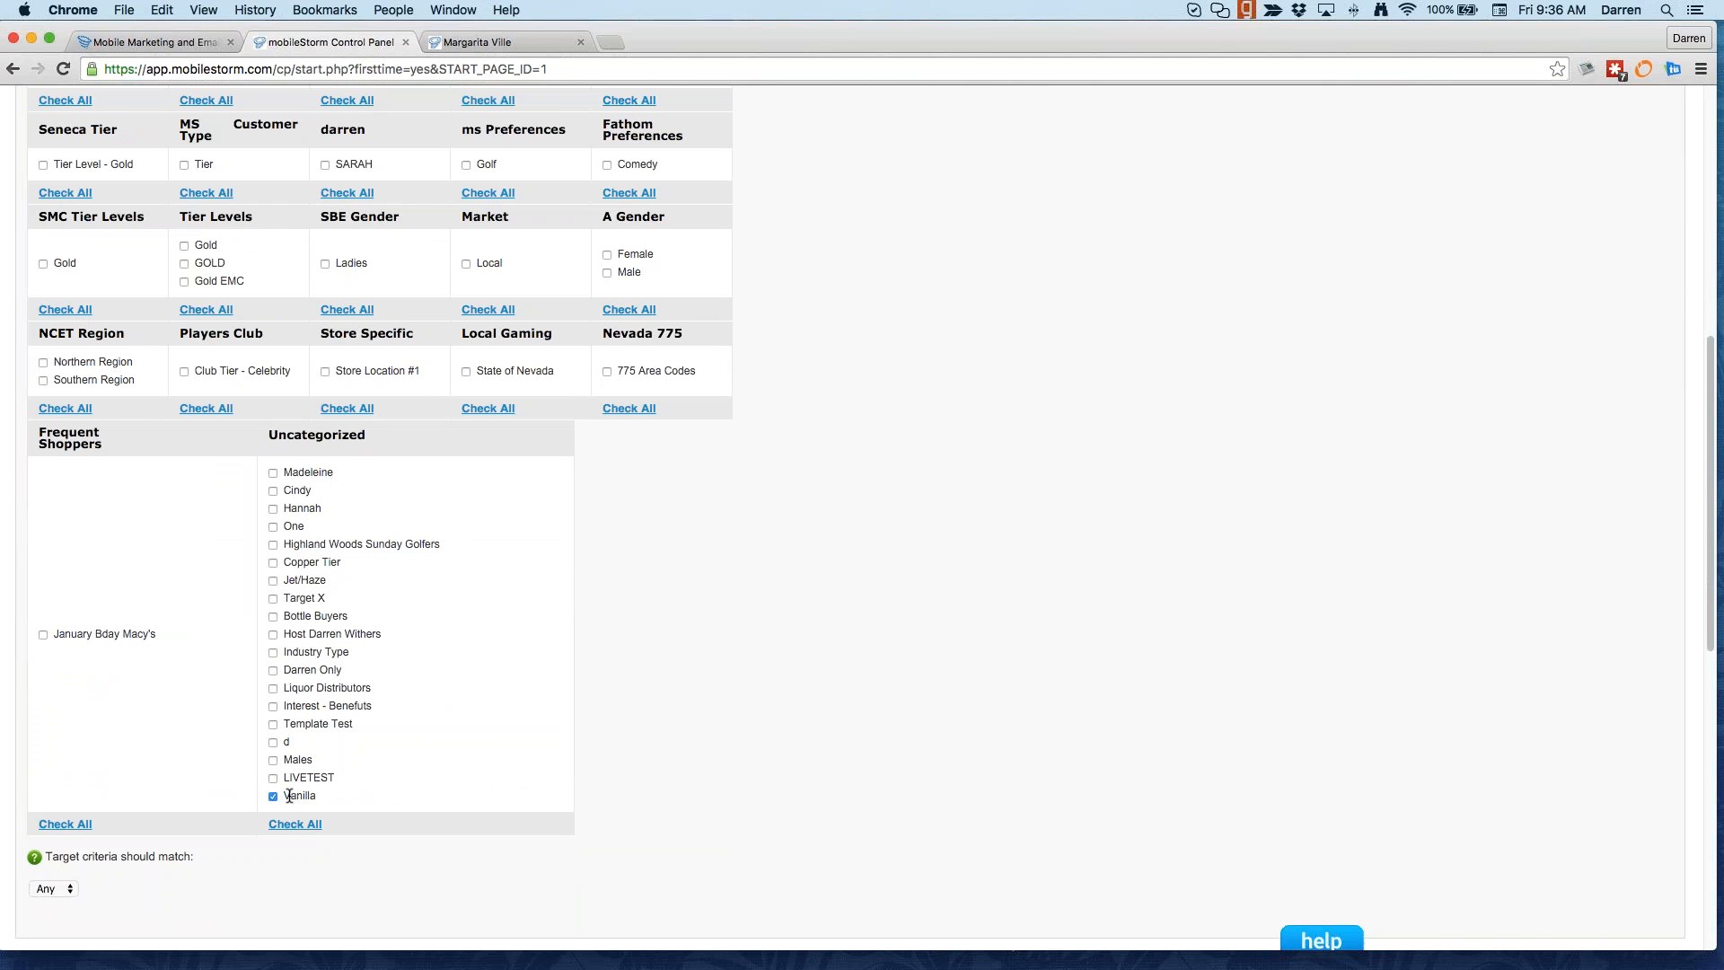
pyautogui.moveTo(286, 796); pyautogui.dragTo(321, 796)
pyautogui.scroll(-1, 359, 811)
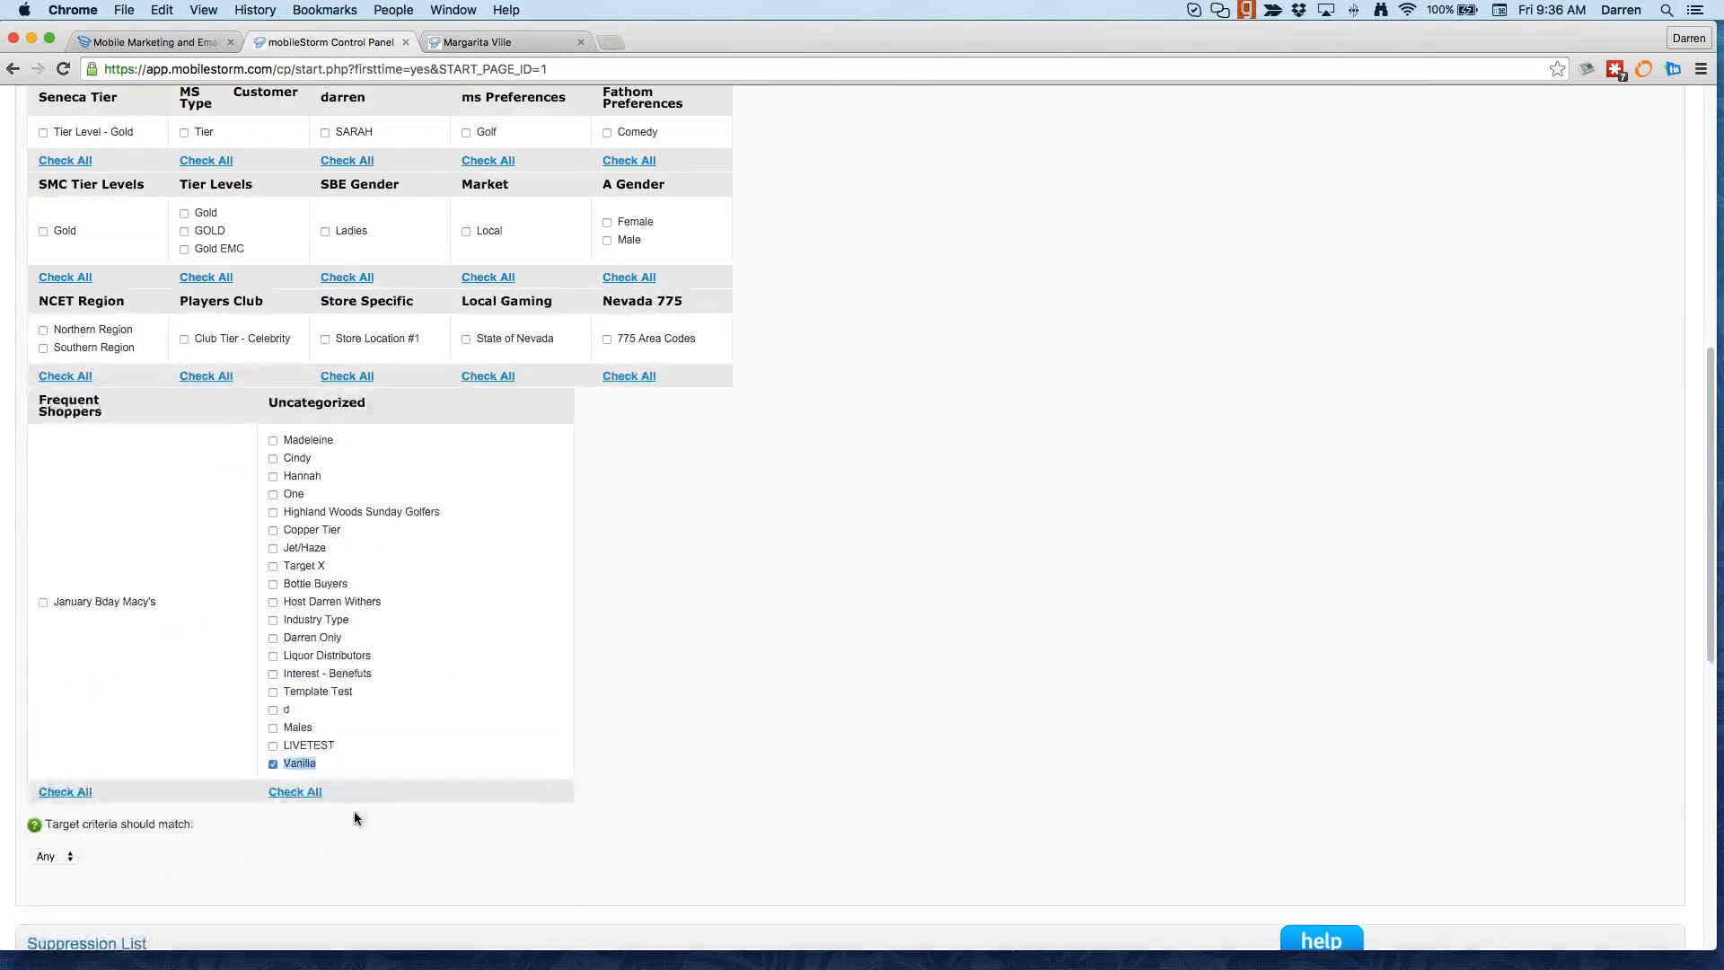
pyautogui.scroll(-3, 354, 812)
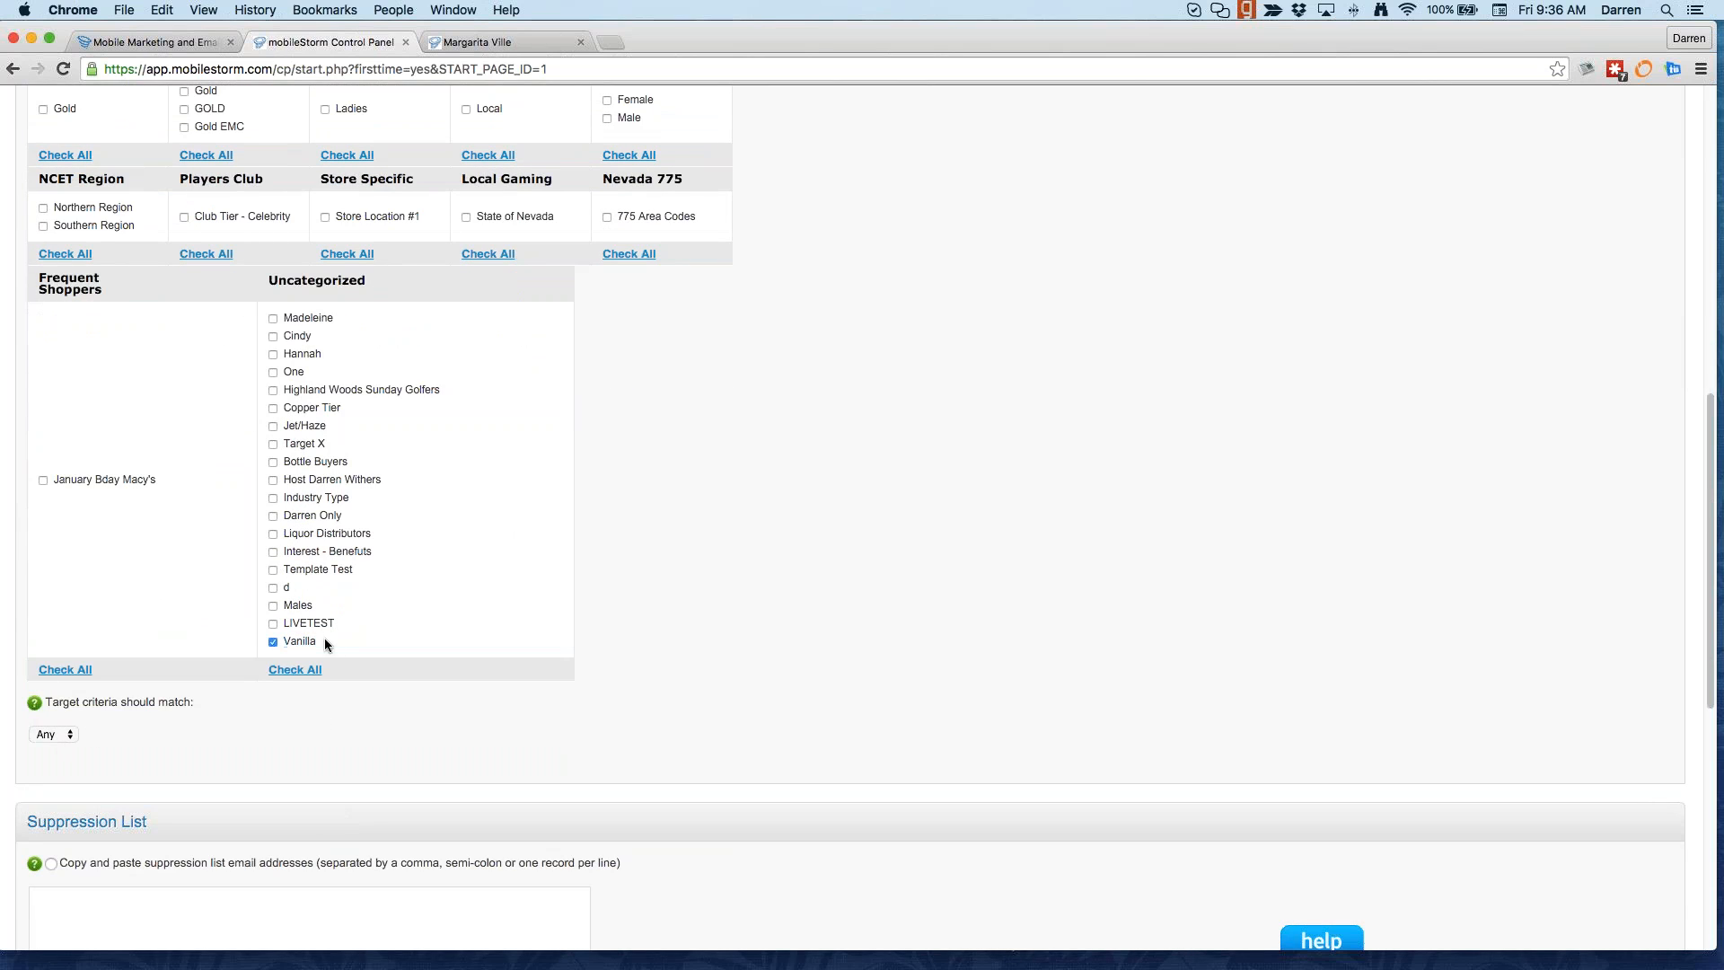
pyautogui.moveTo(291, 642); pyautogui.dragTo(326, 643)
# Step: Try matching All criteria and add the Ladies group, then set matching back to Any
pyautogui.click(69, 735)
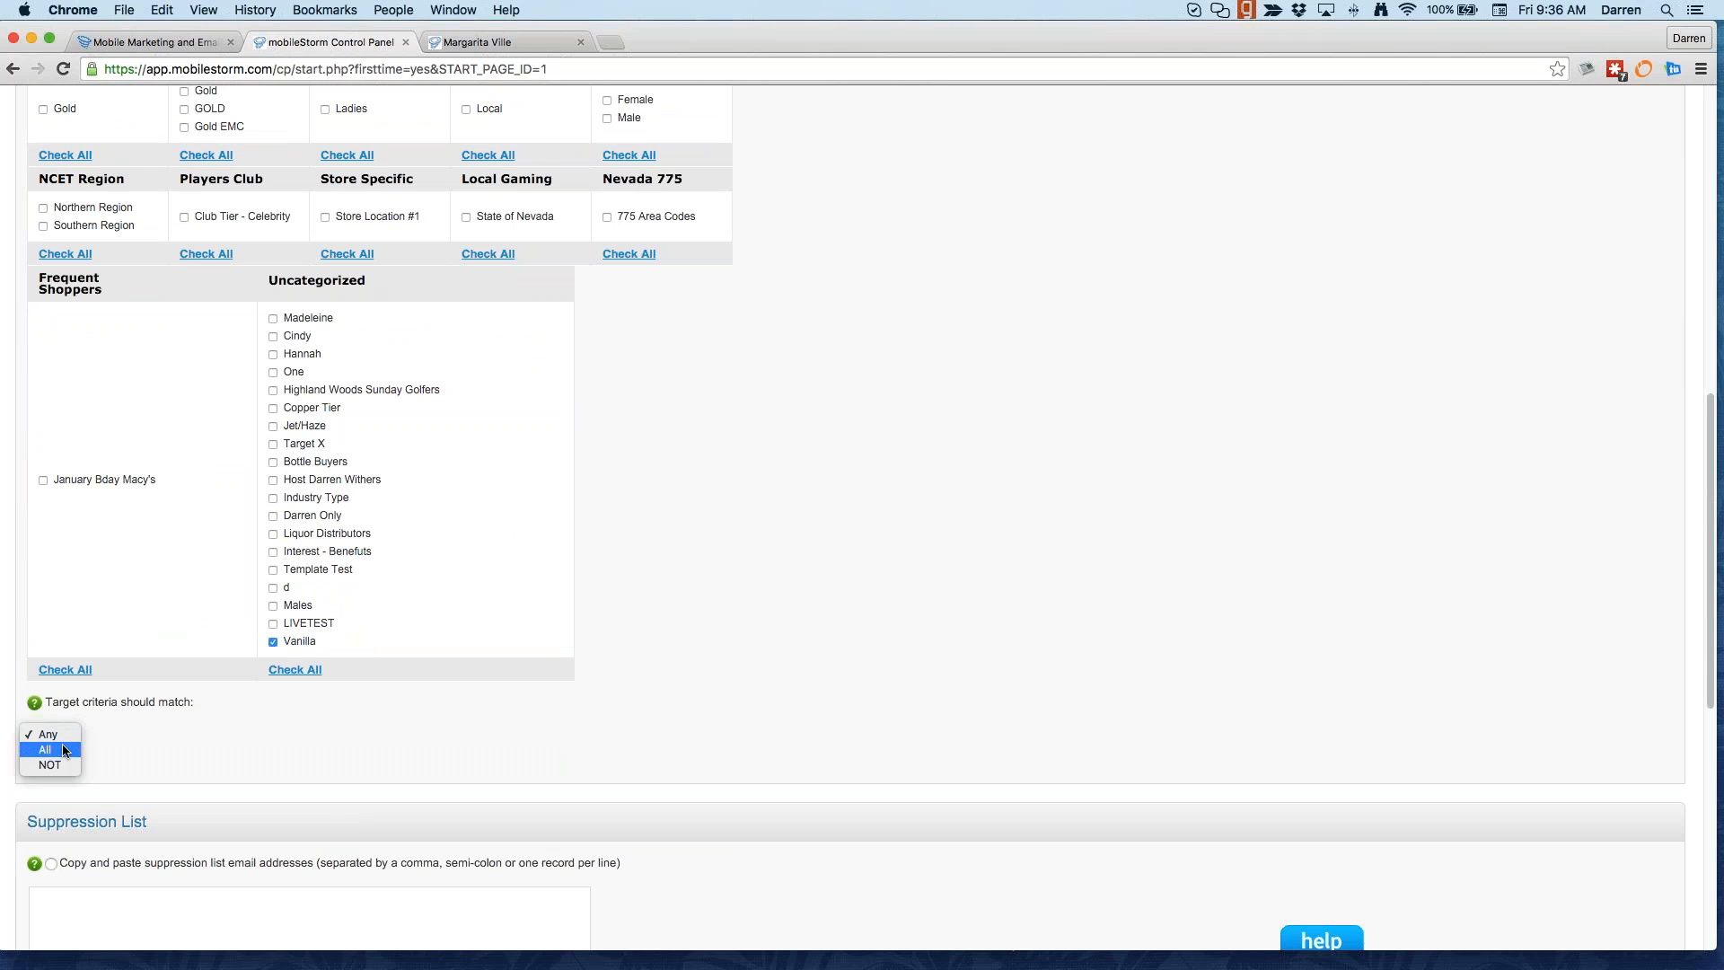
pyautogui.click(65, 749)
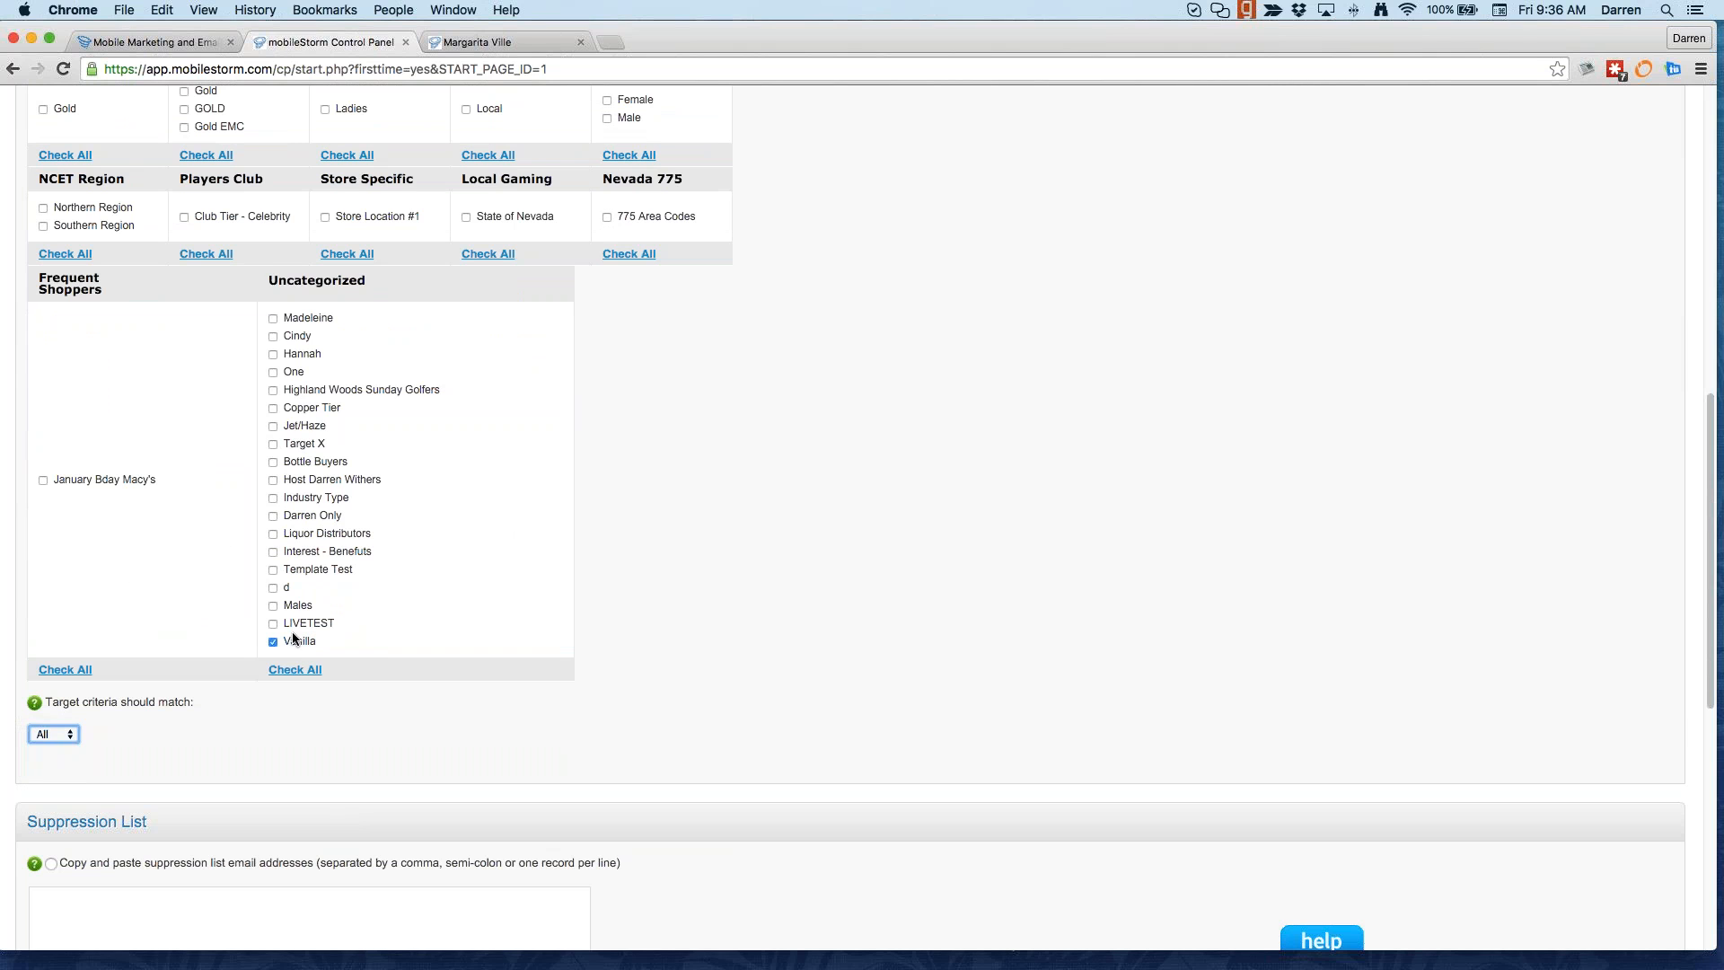
pyautogui.scroll(5, 293, 639)
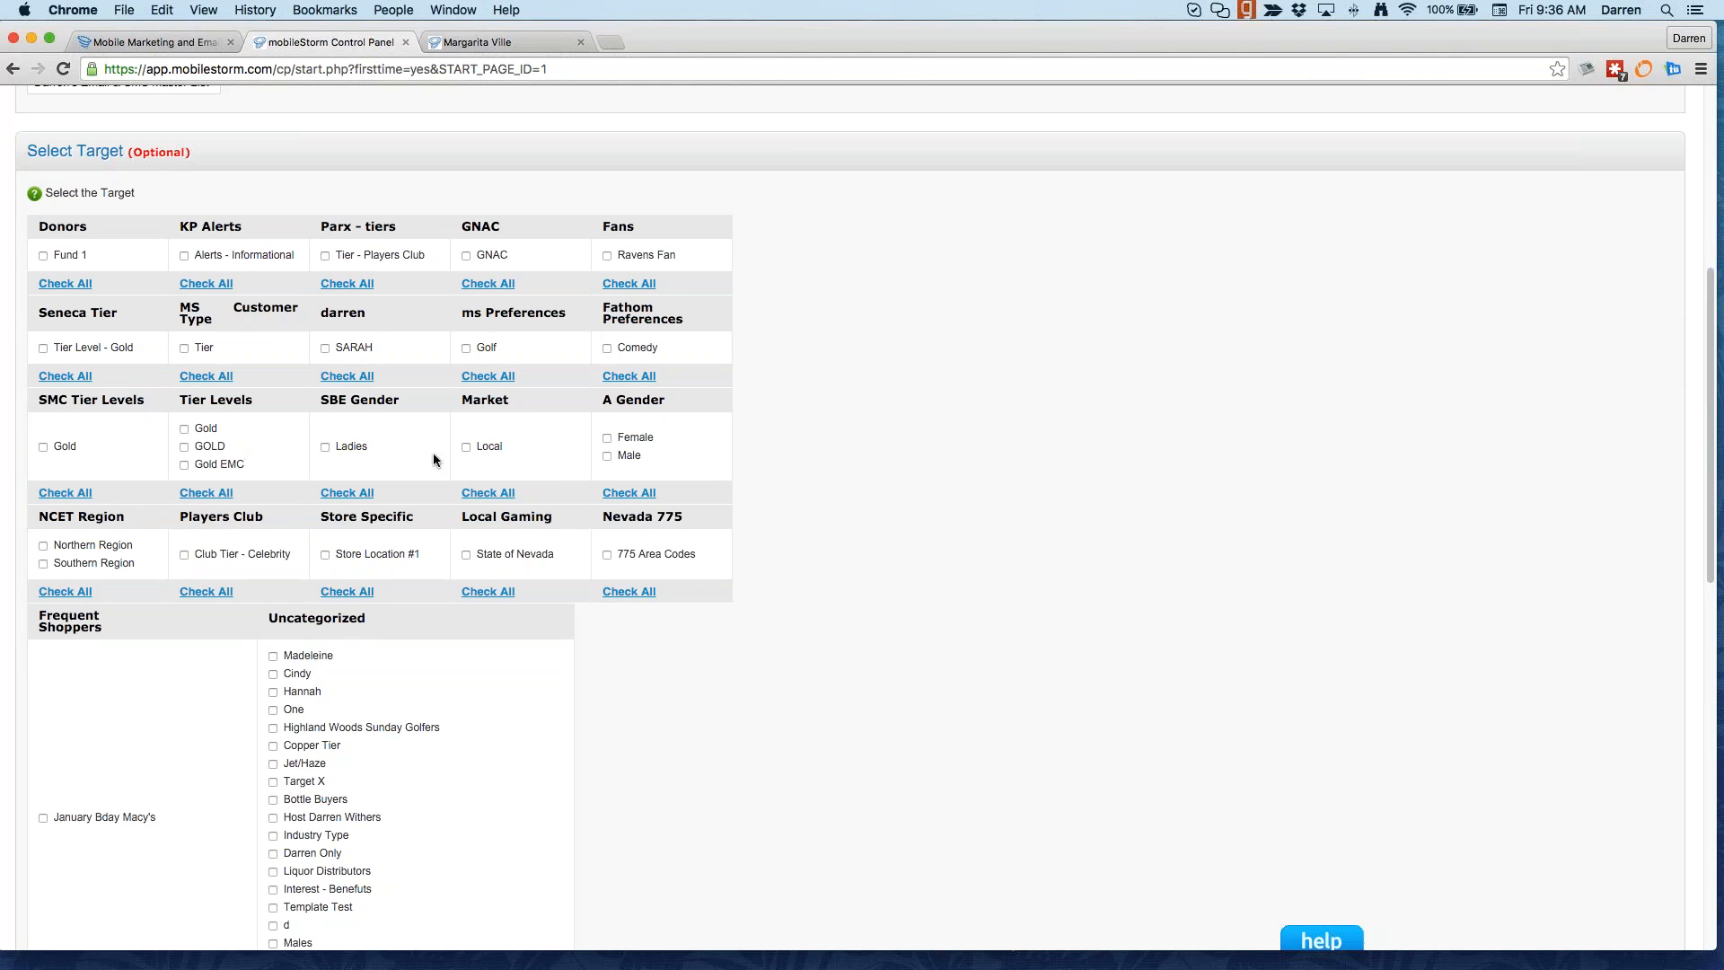
pyautogui.click(325, 446)
pyautogui.scroll(-3, 318, 603)
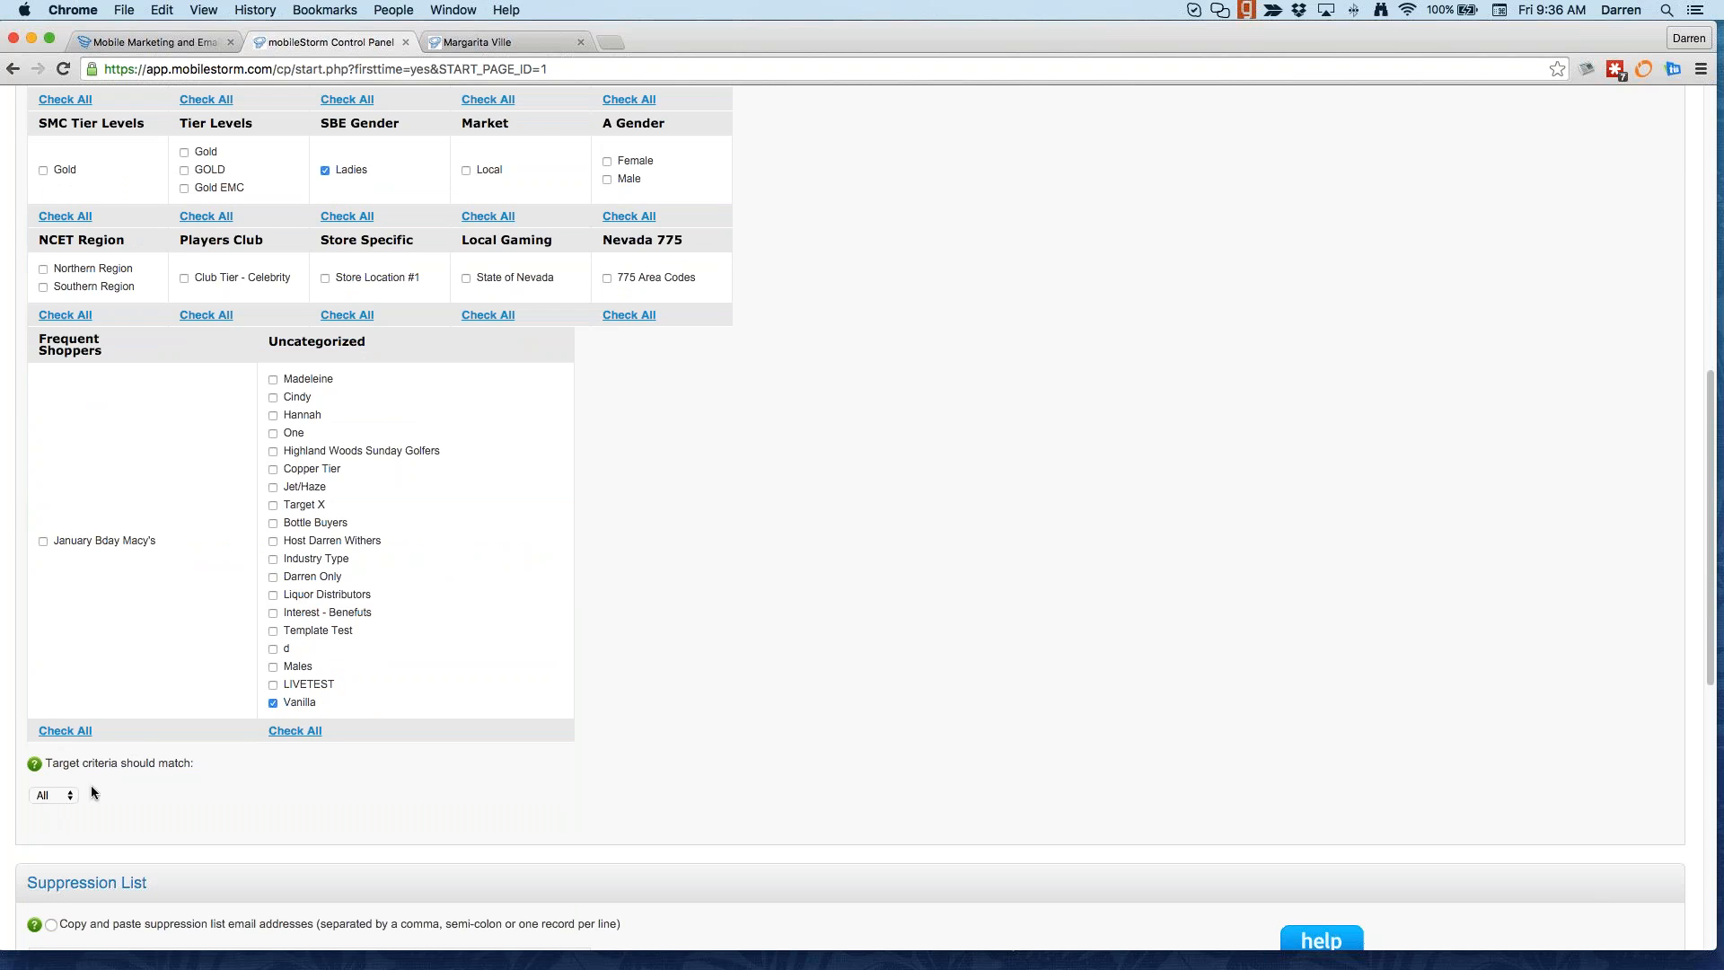
pyautogui.click(56, 795)
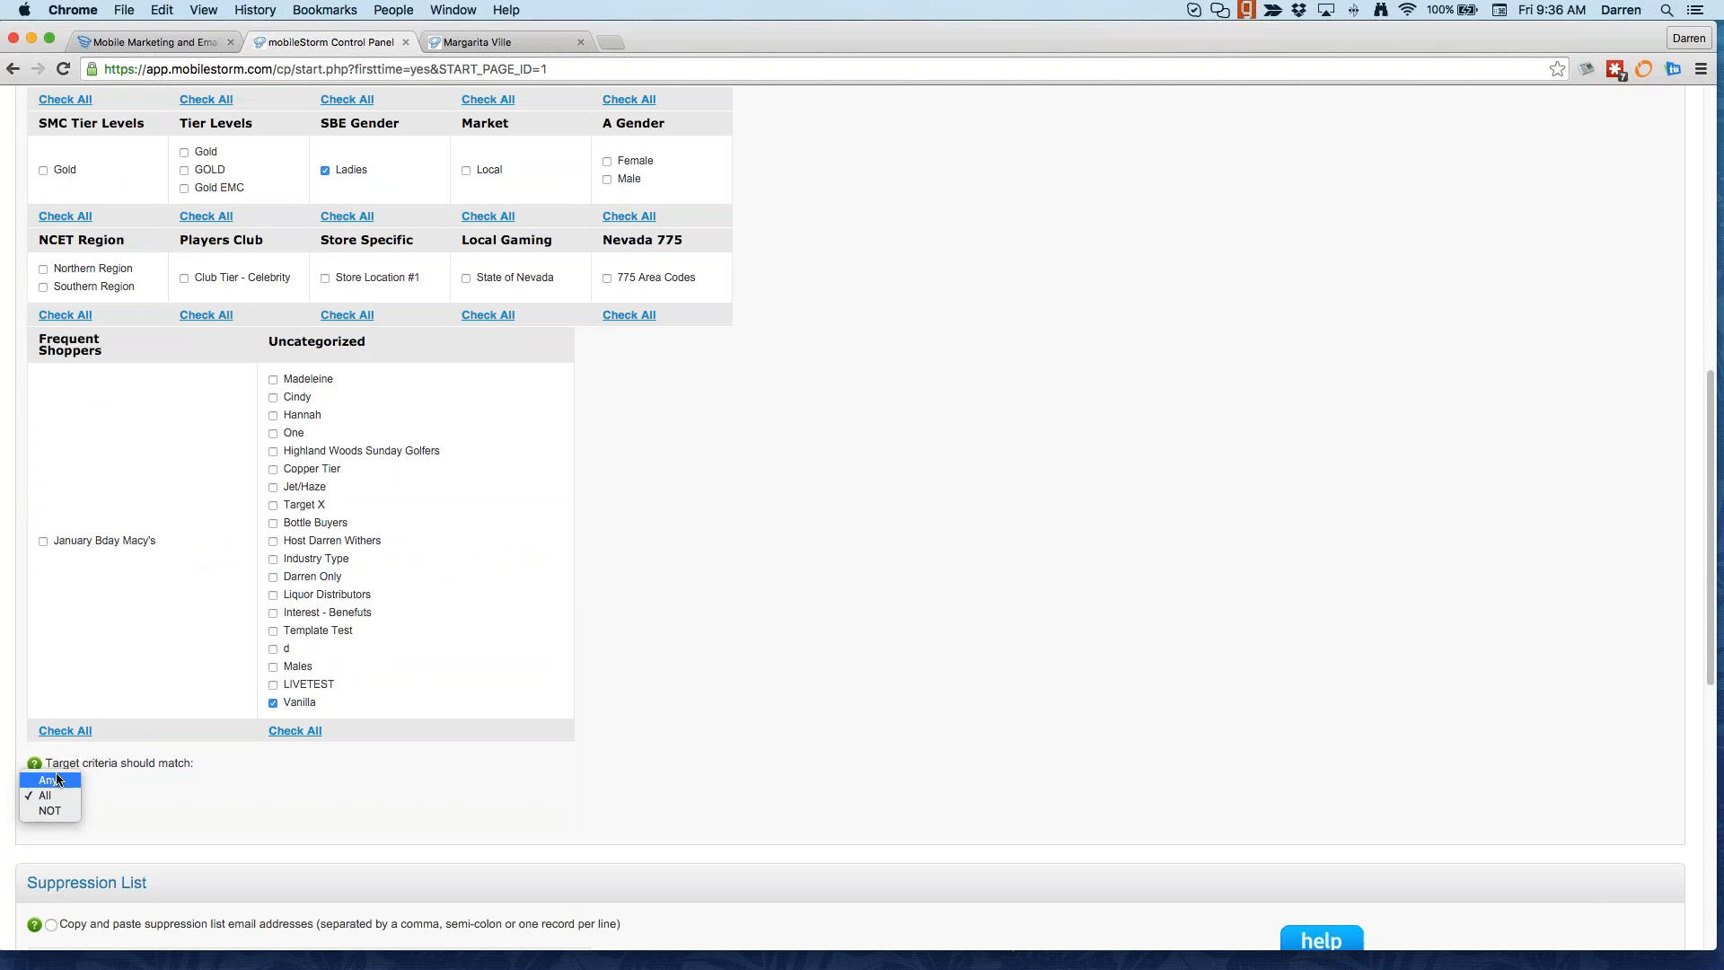
pyautogui.click(56, 780)
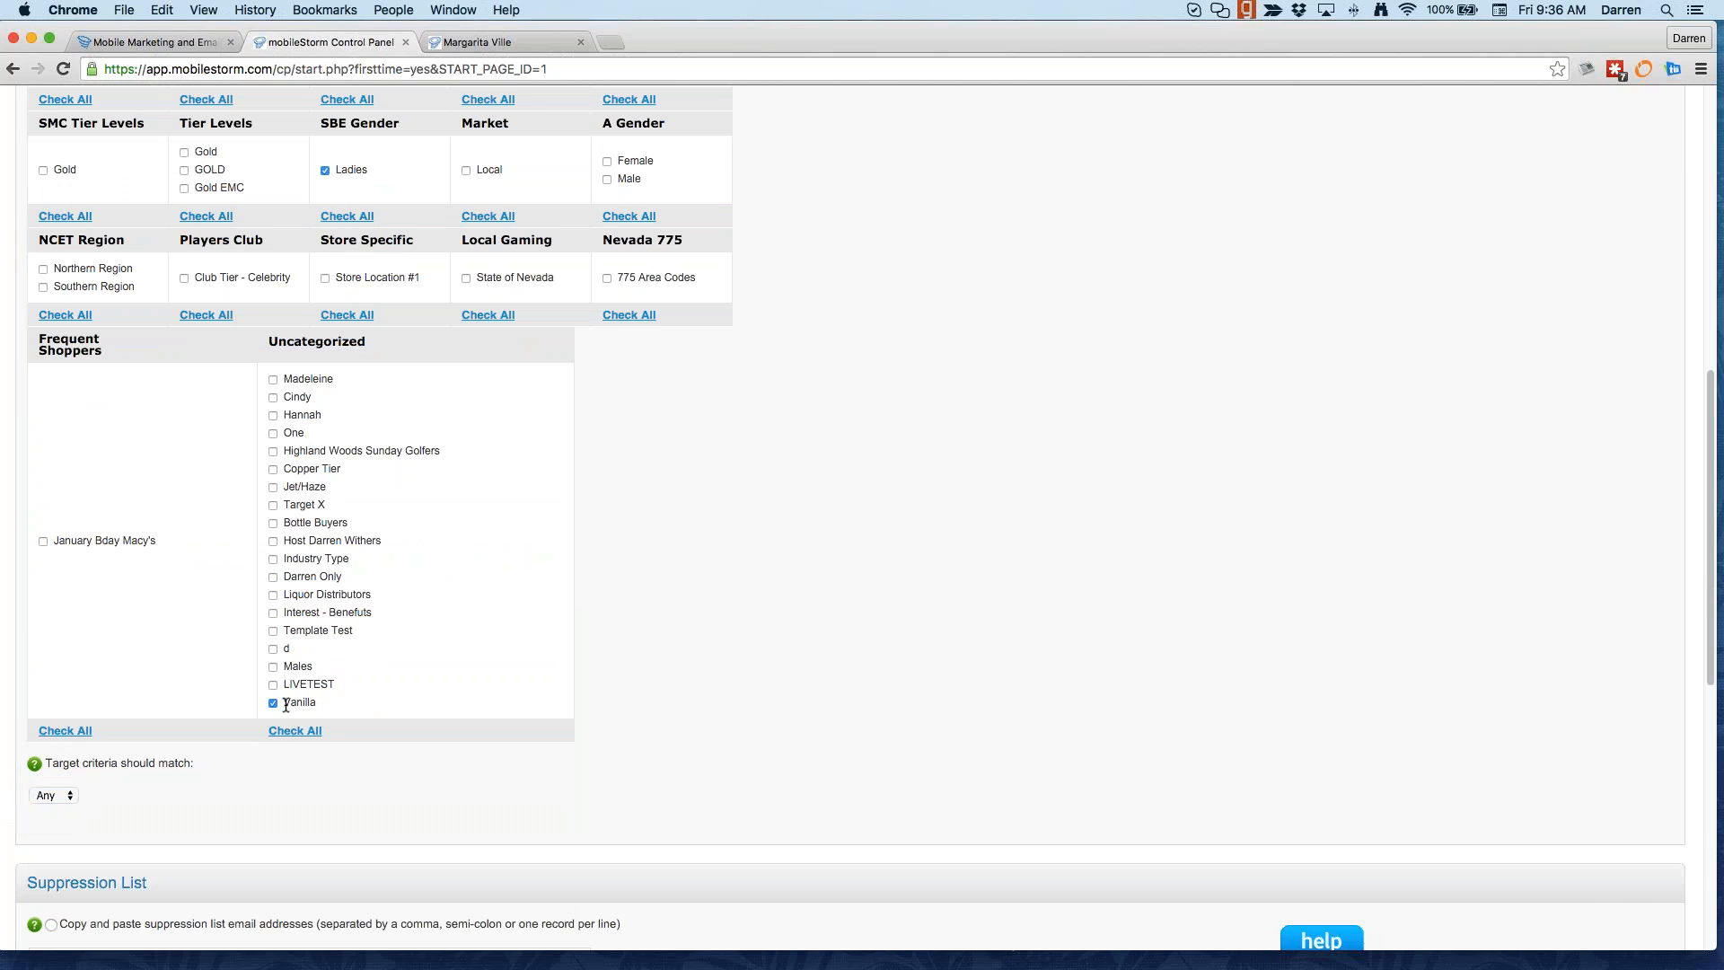
# Step: Try the NOT option, remove the Ladies group, and leave Vanilla targeted with Any matching
pyautogui.moveTo(286, 704); pyautogui.dragTo(339, 706)
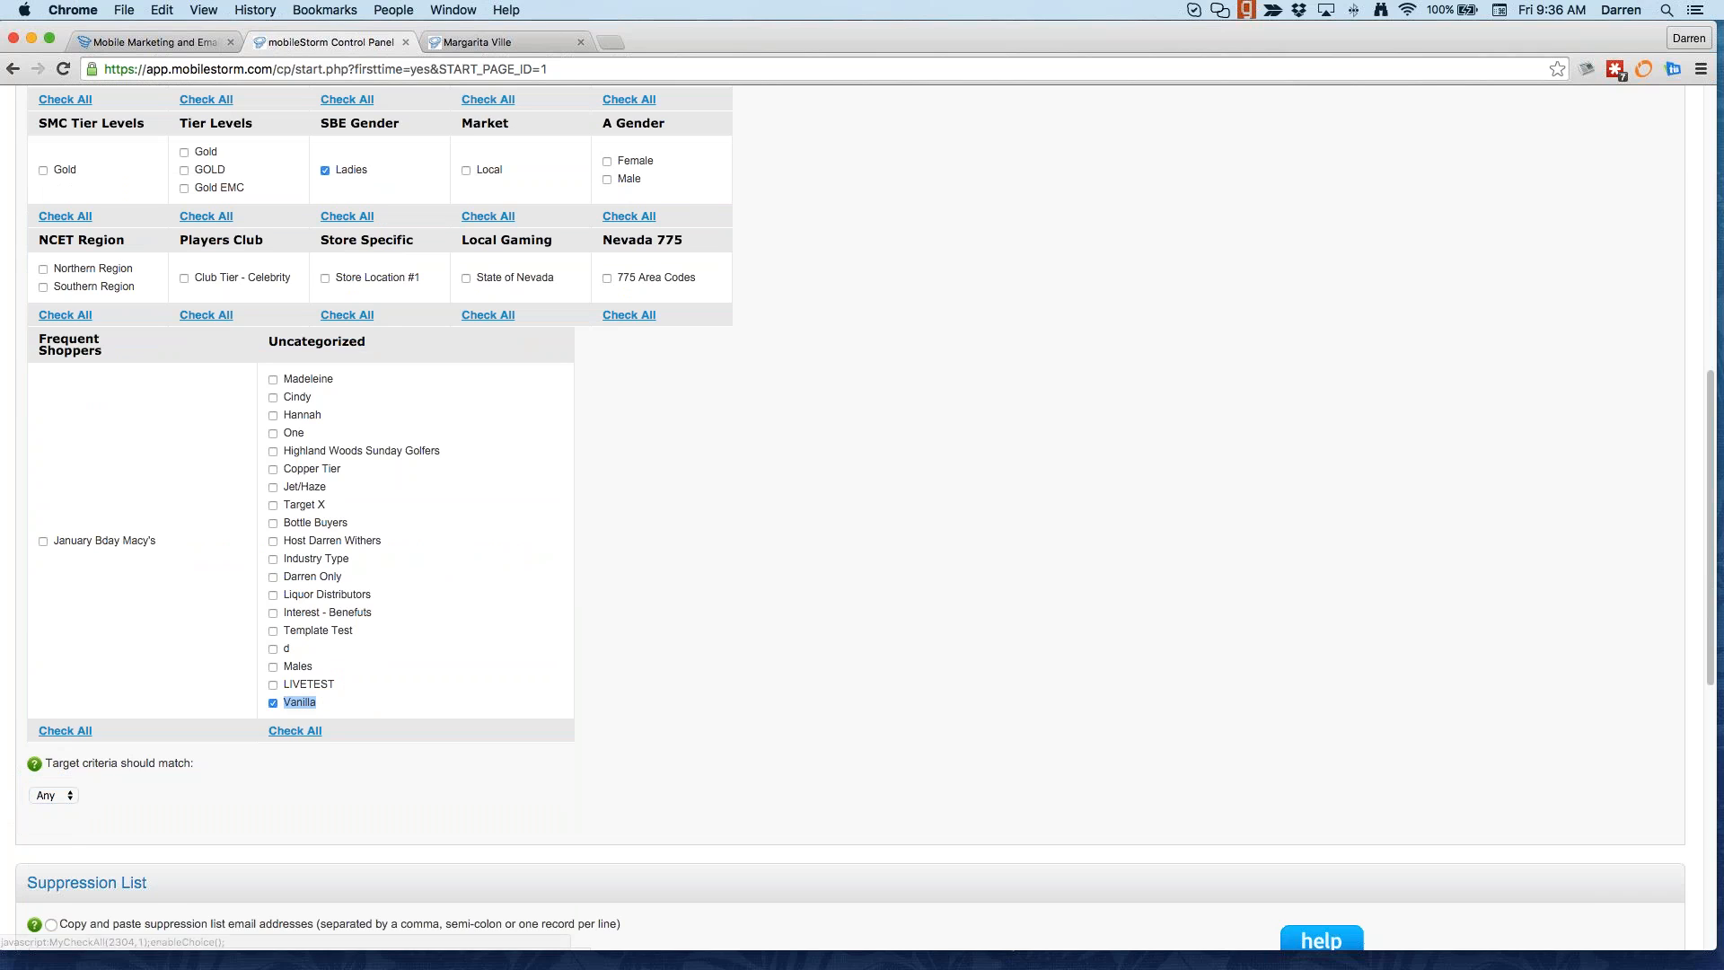
pyautogui.moveTo(341, 170); pyautogui.dragTo(377, 171)
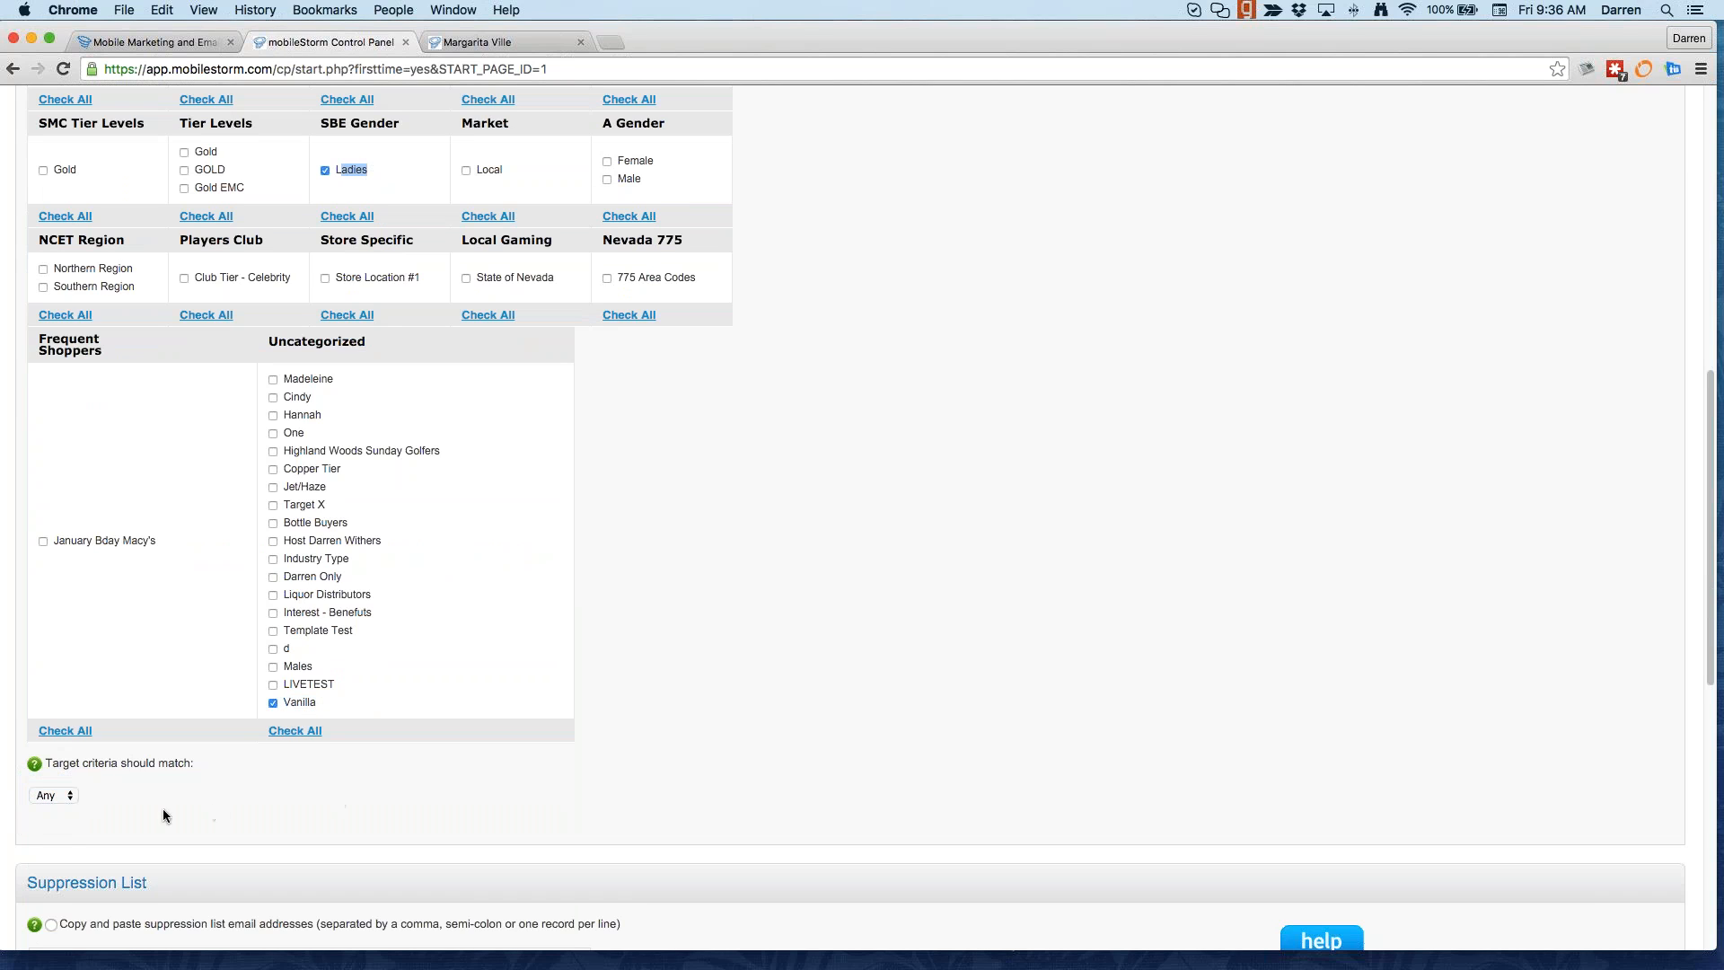
pyautogui.click(61, 822)
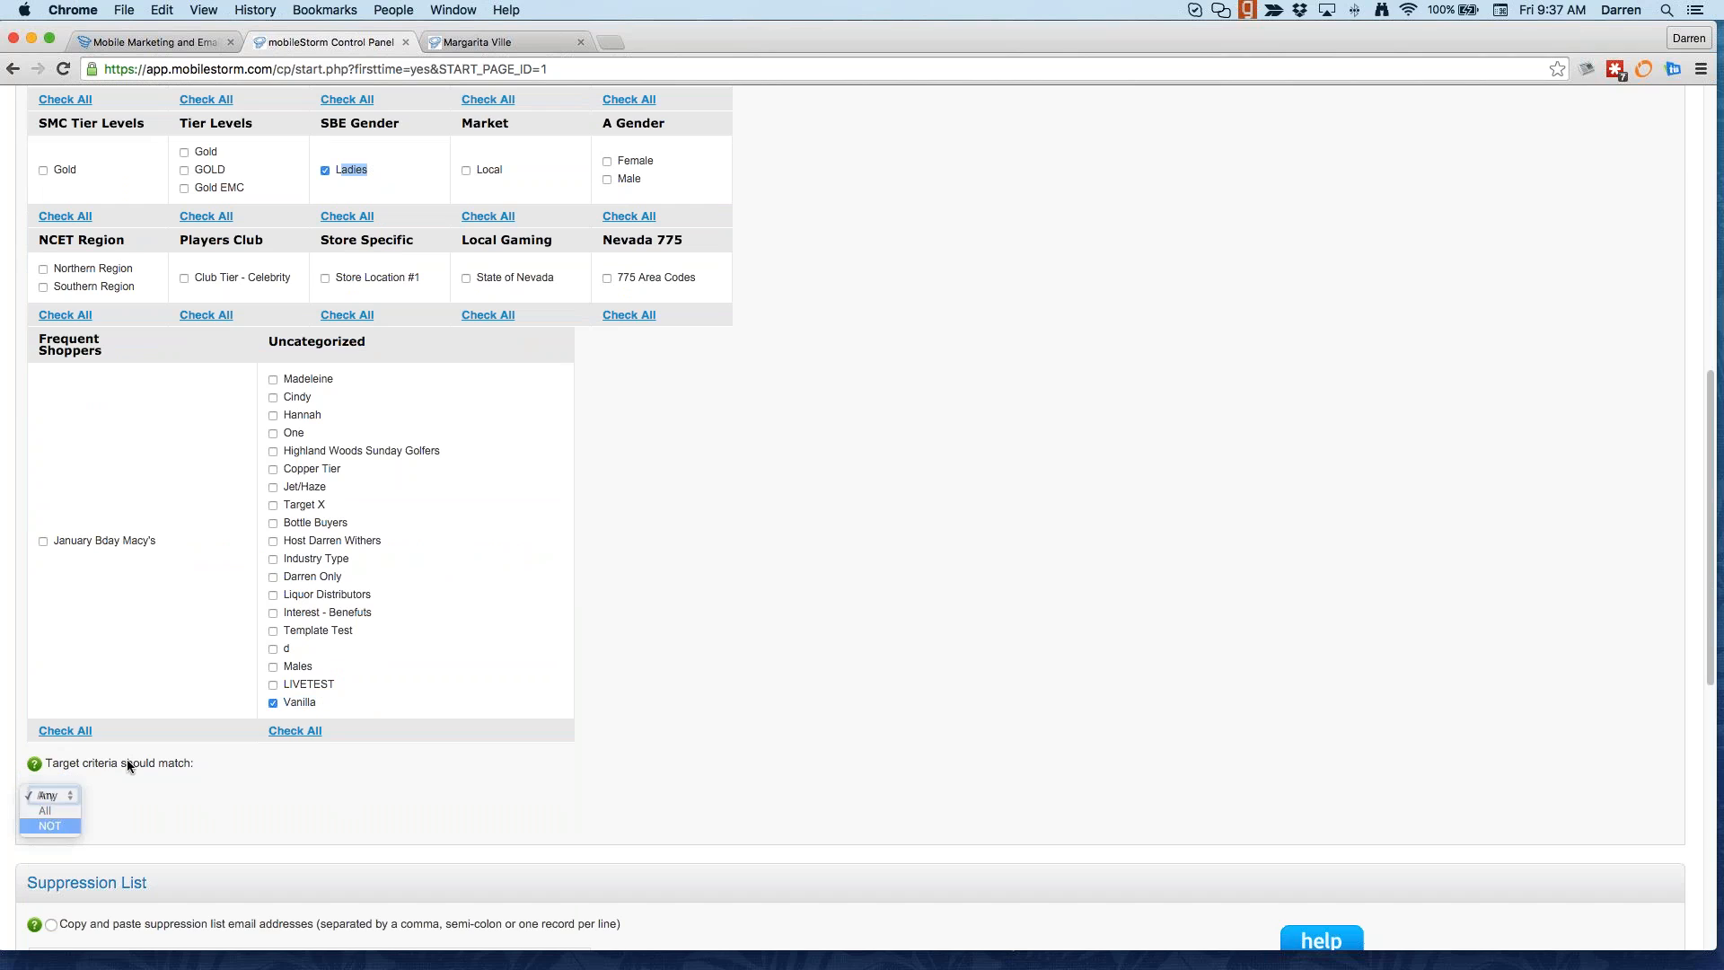
pyautogui.click(326, 170)
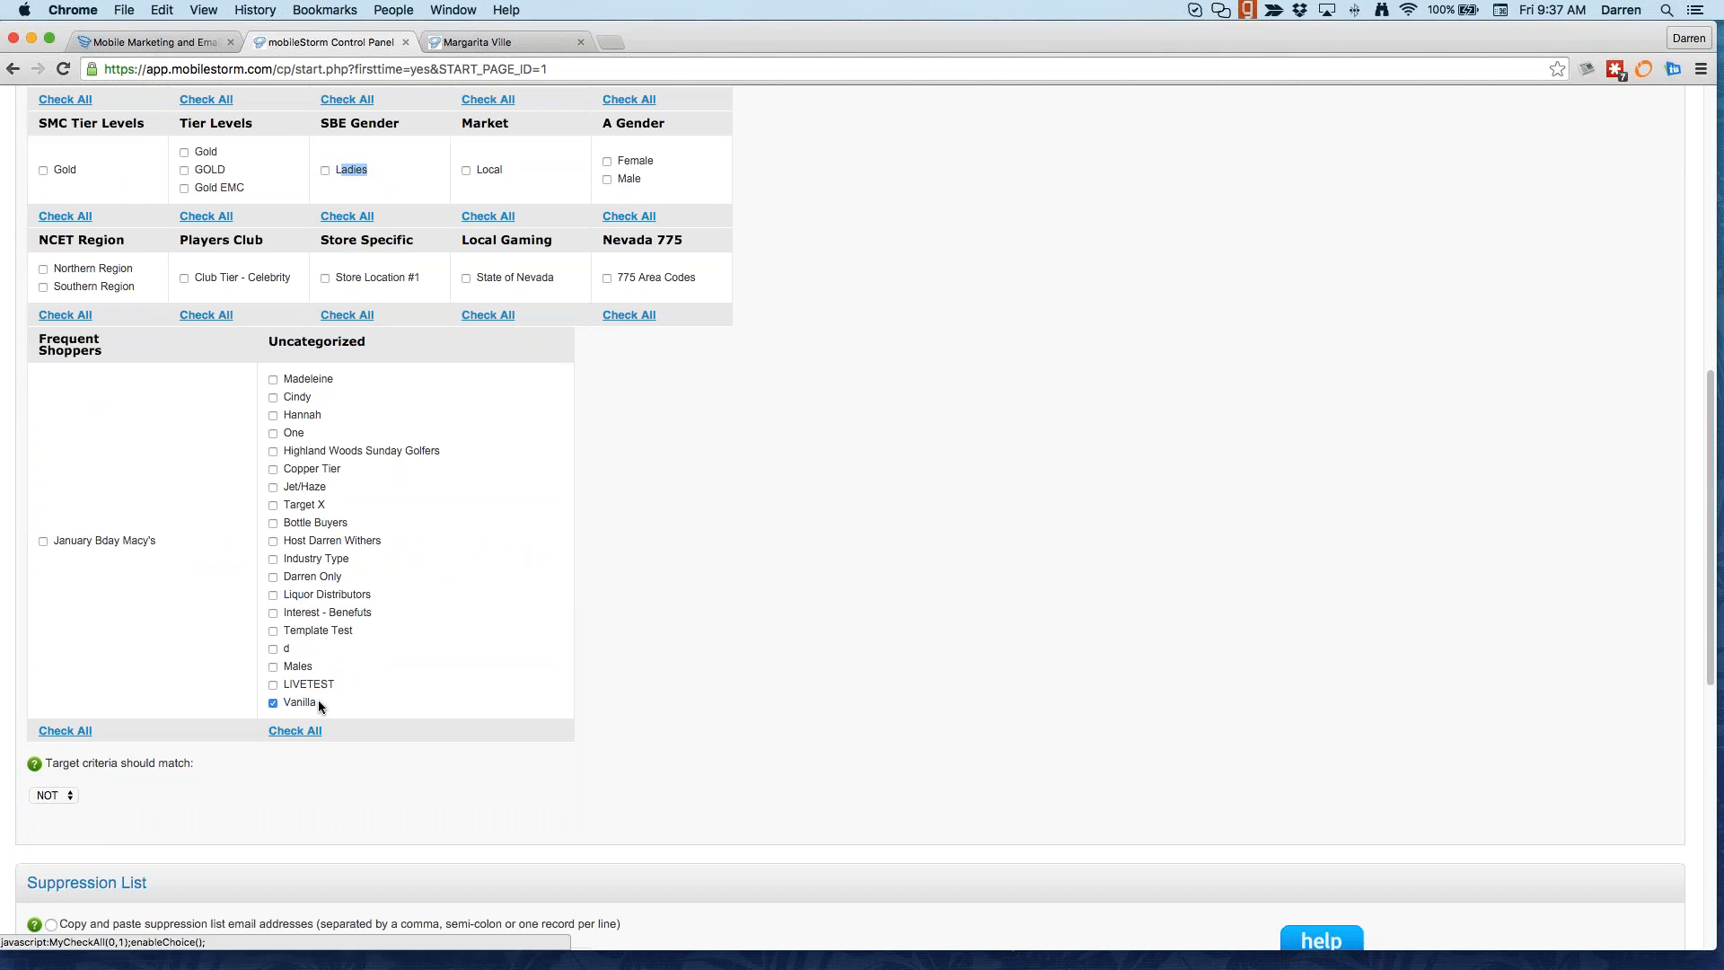
pyautogui.moveTo(317, 702); pyautogui.dragTo(286, 695)
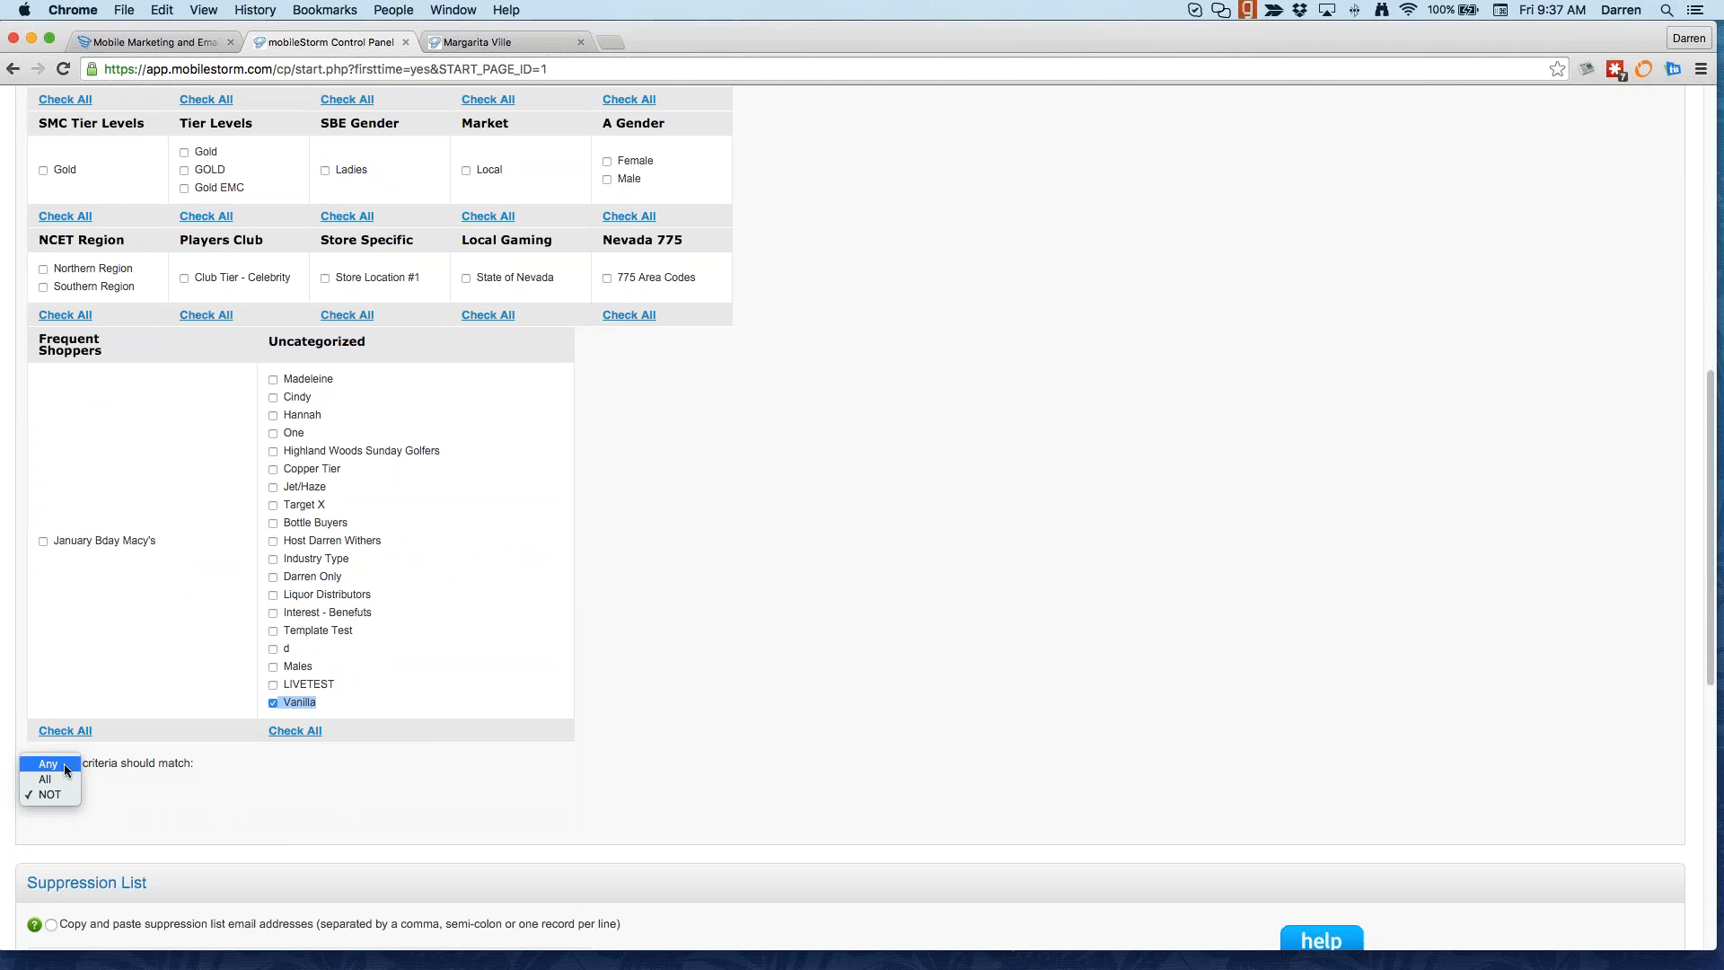
pyautogui.click(63, 763)
pyautogui.scroll(-5, 407, 709)
pyautogui.scroll(-2, 409, 738)
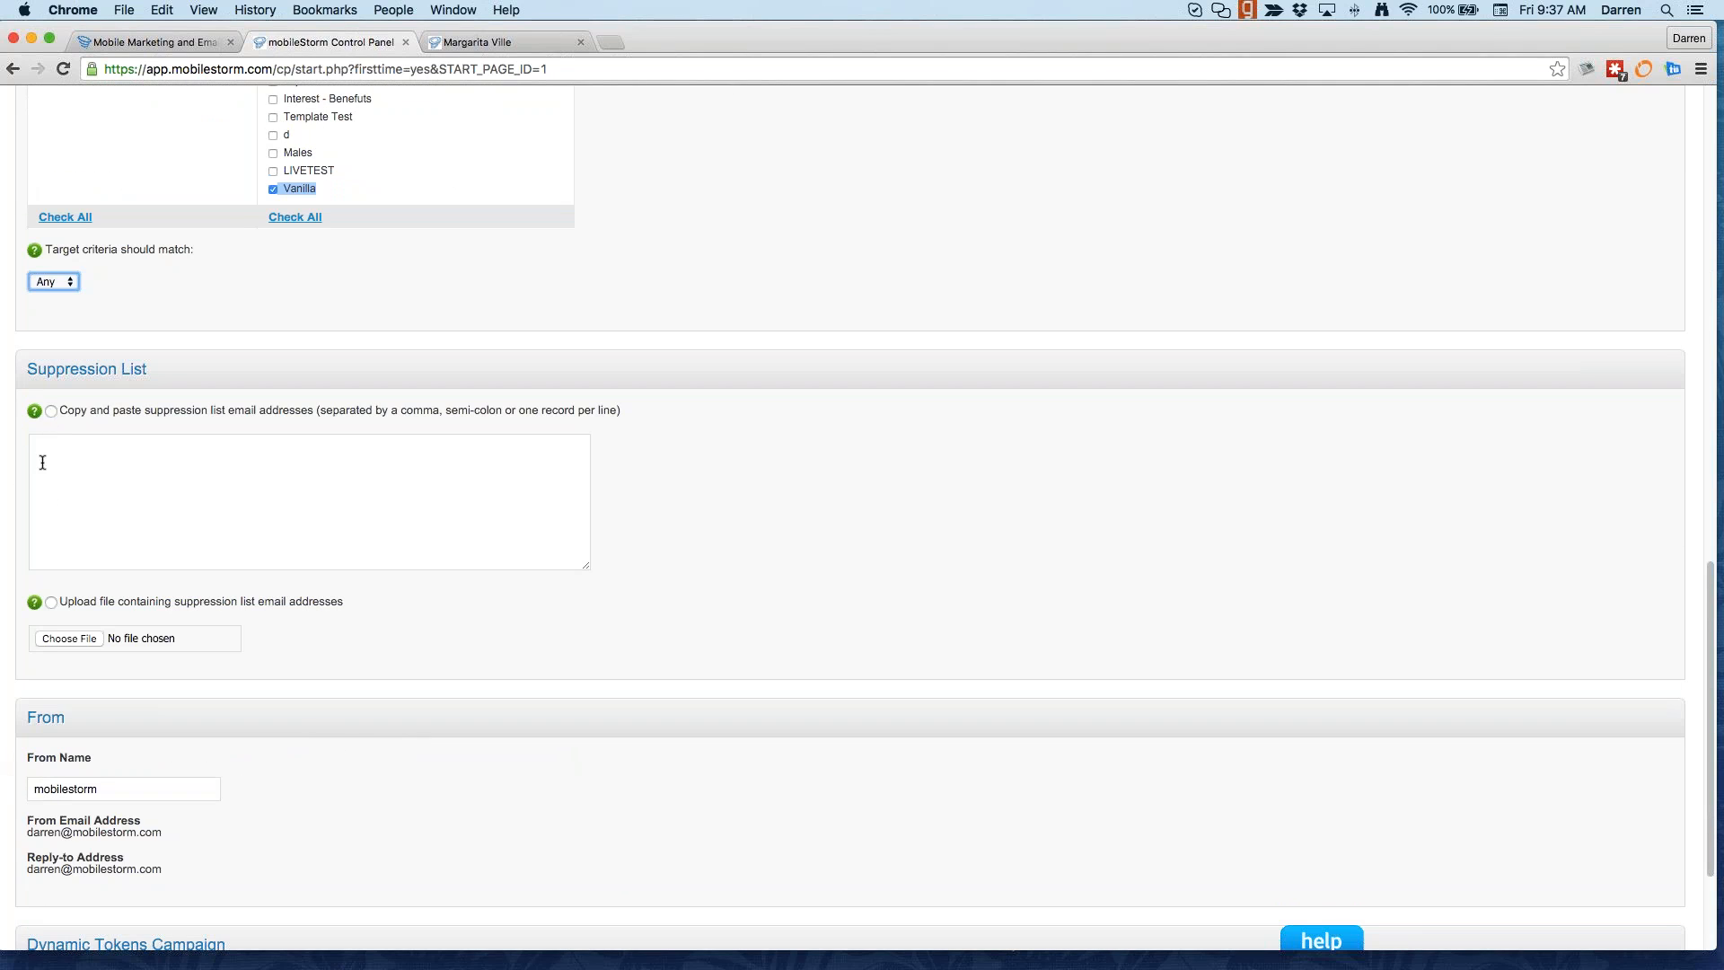
# Step: Replace the From Name 'mobilestorm' with the ice cream shop's name
pyautogui.click(98, 518)
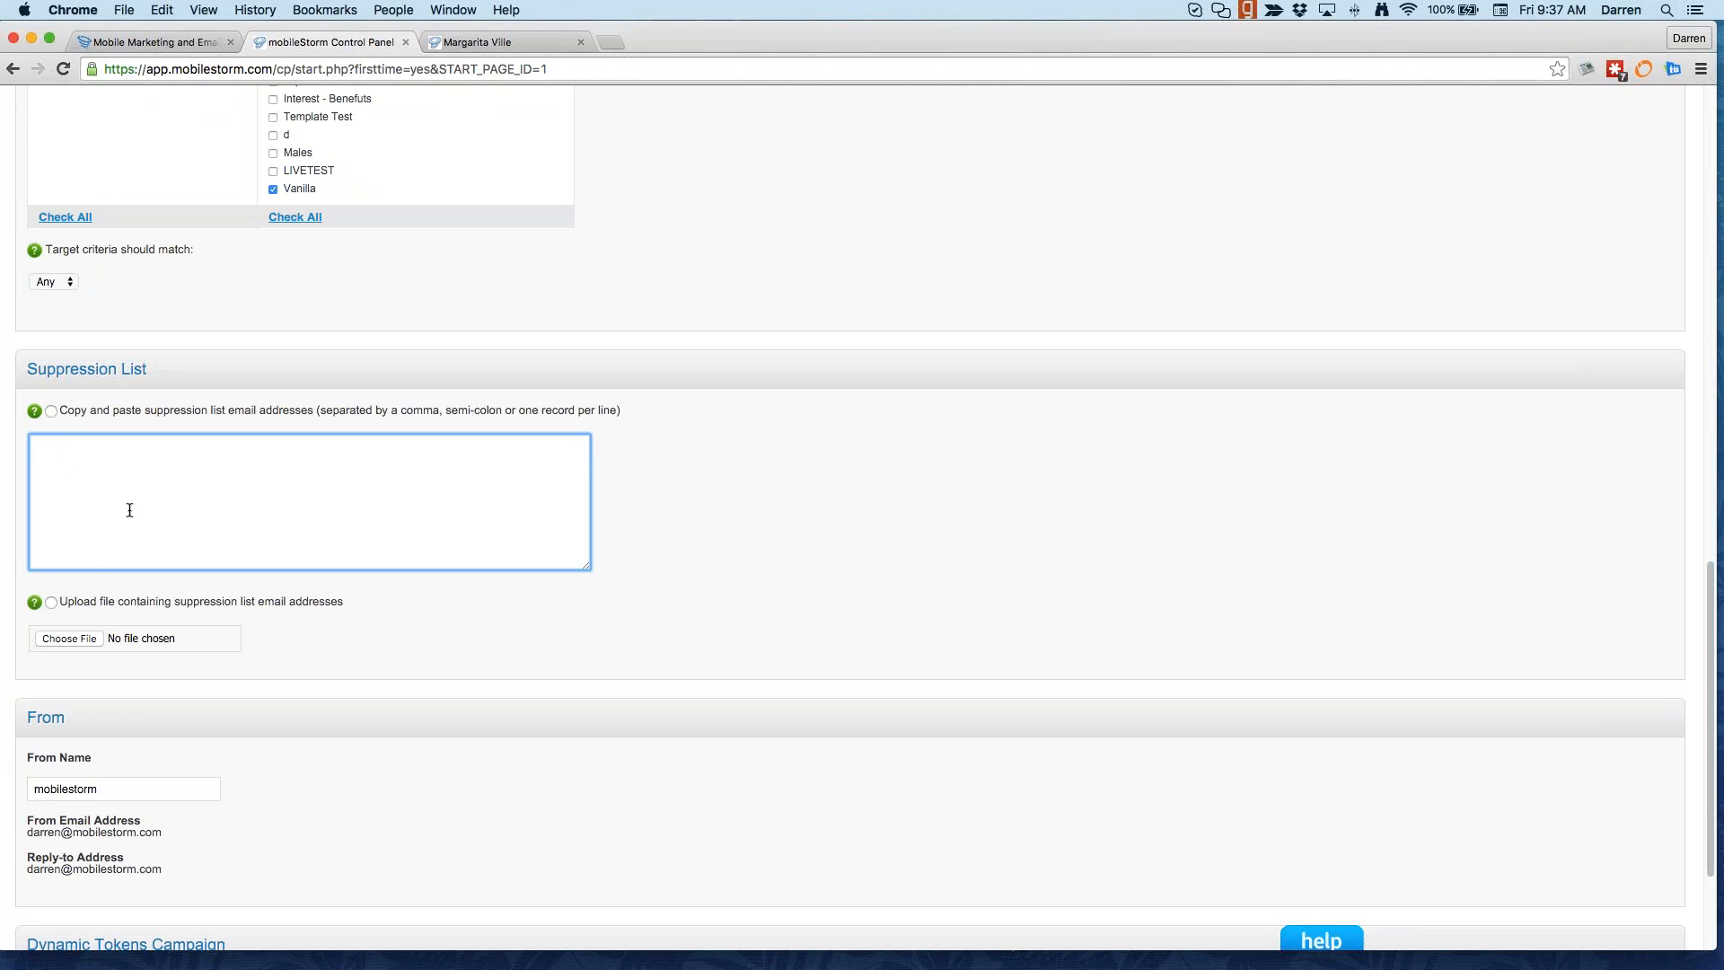
pyautogui.scroll(-3, 373, 761)
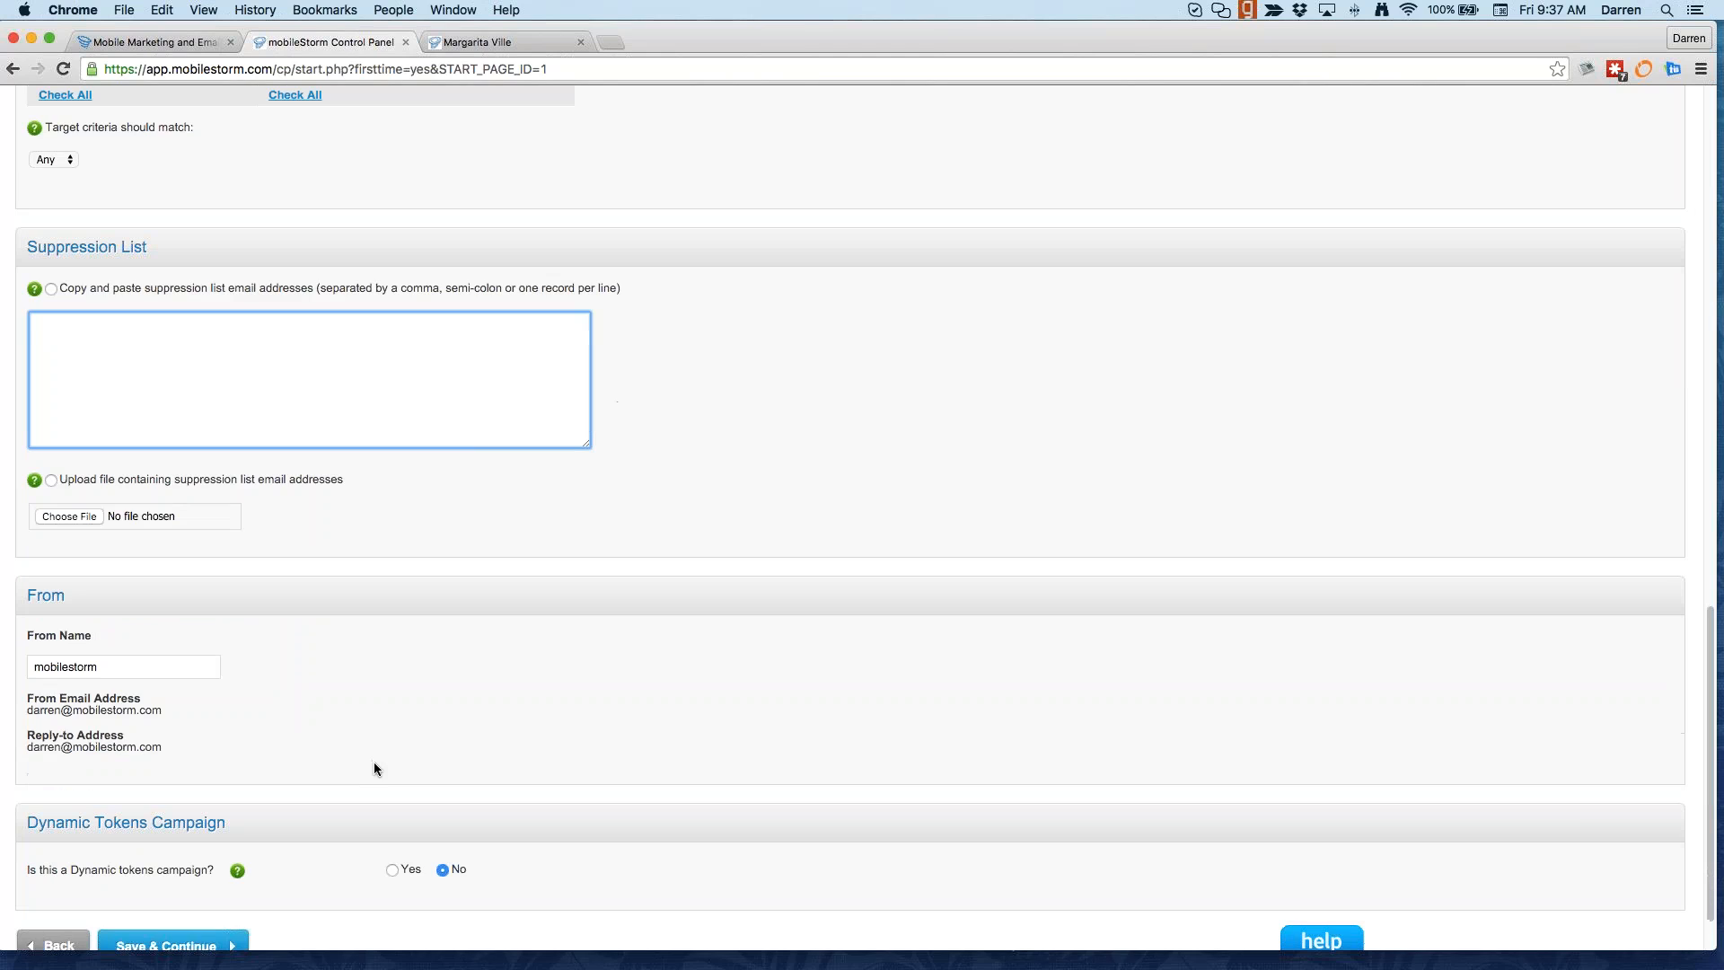
pyautogui.click(110, 667)
pyautogui.doubleClick(116, 665)
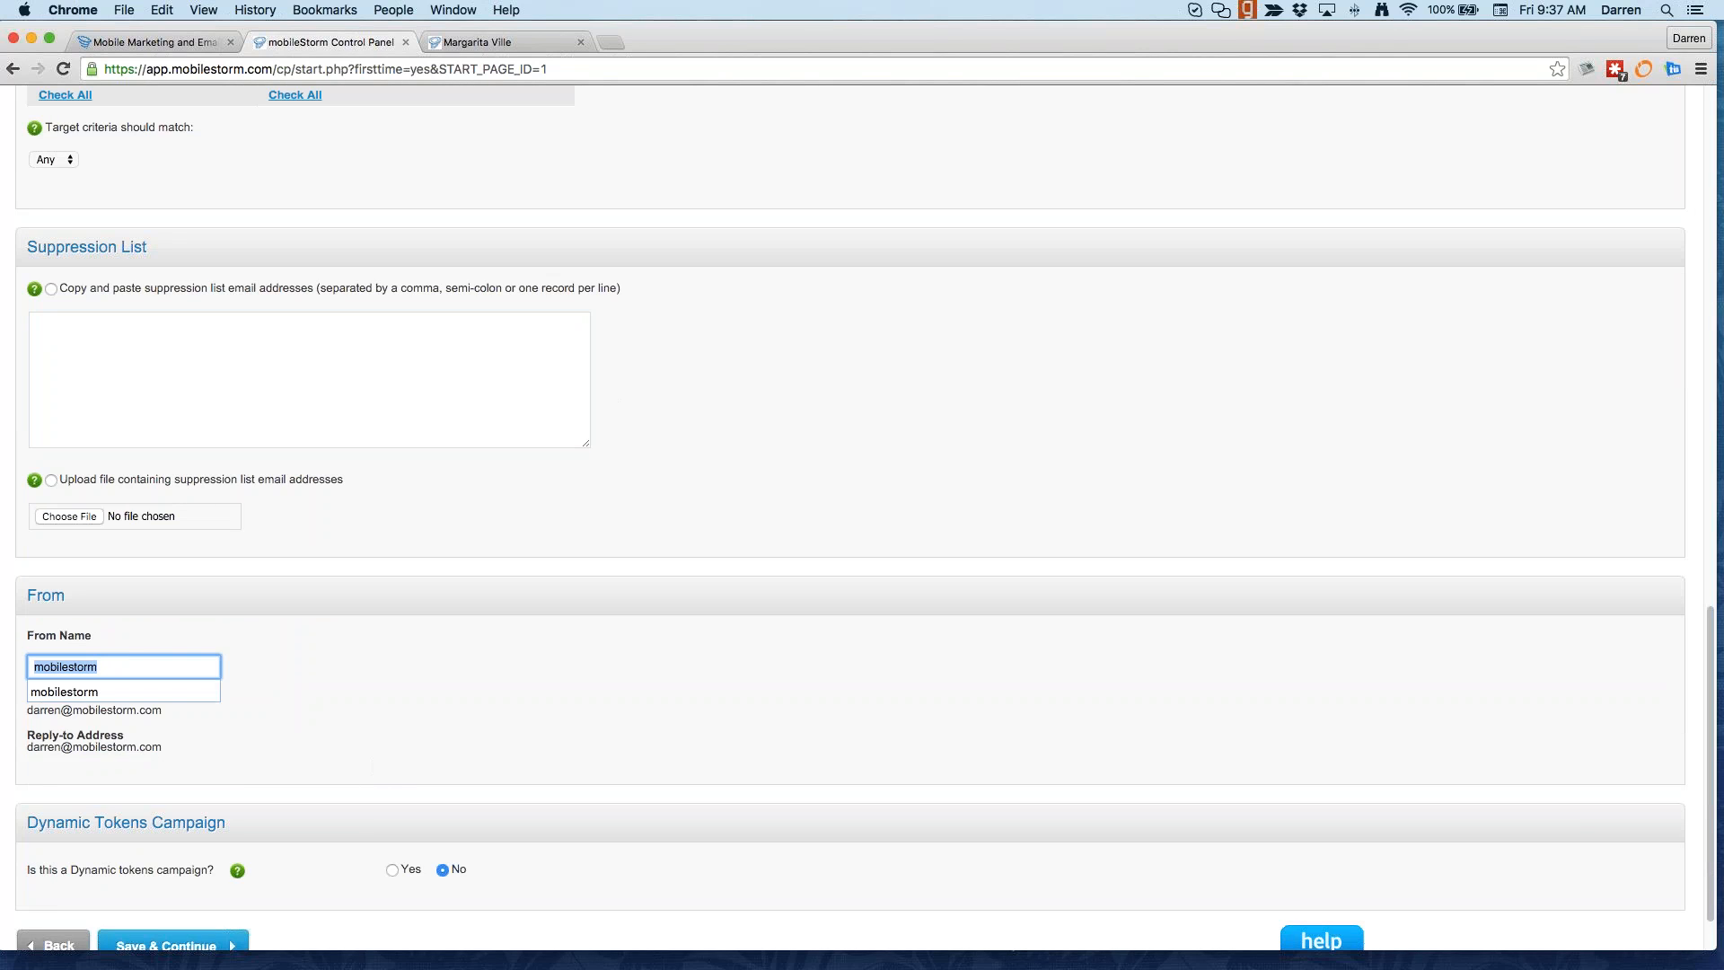
pyautogui.write('Darrne')
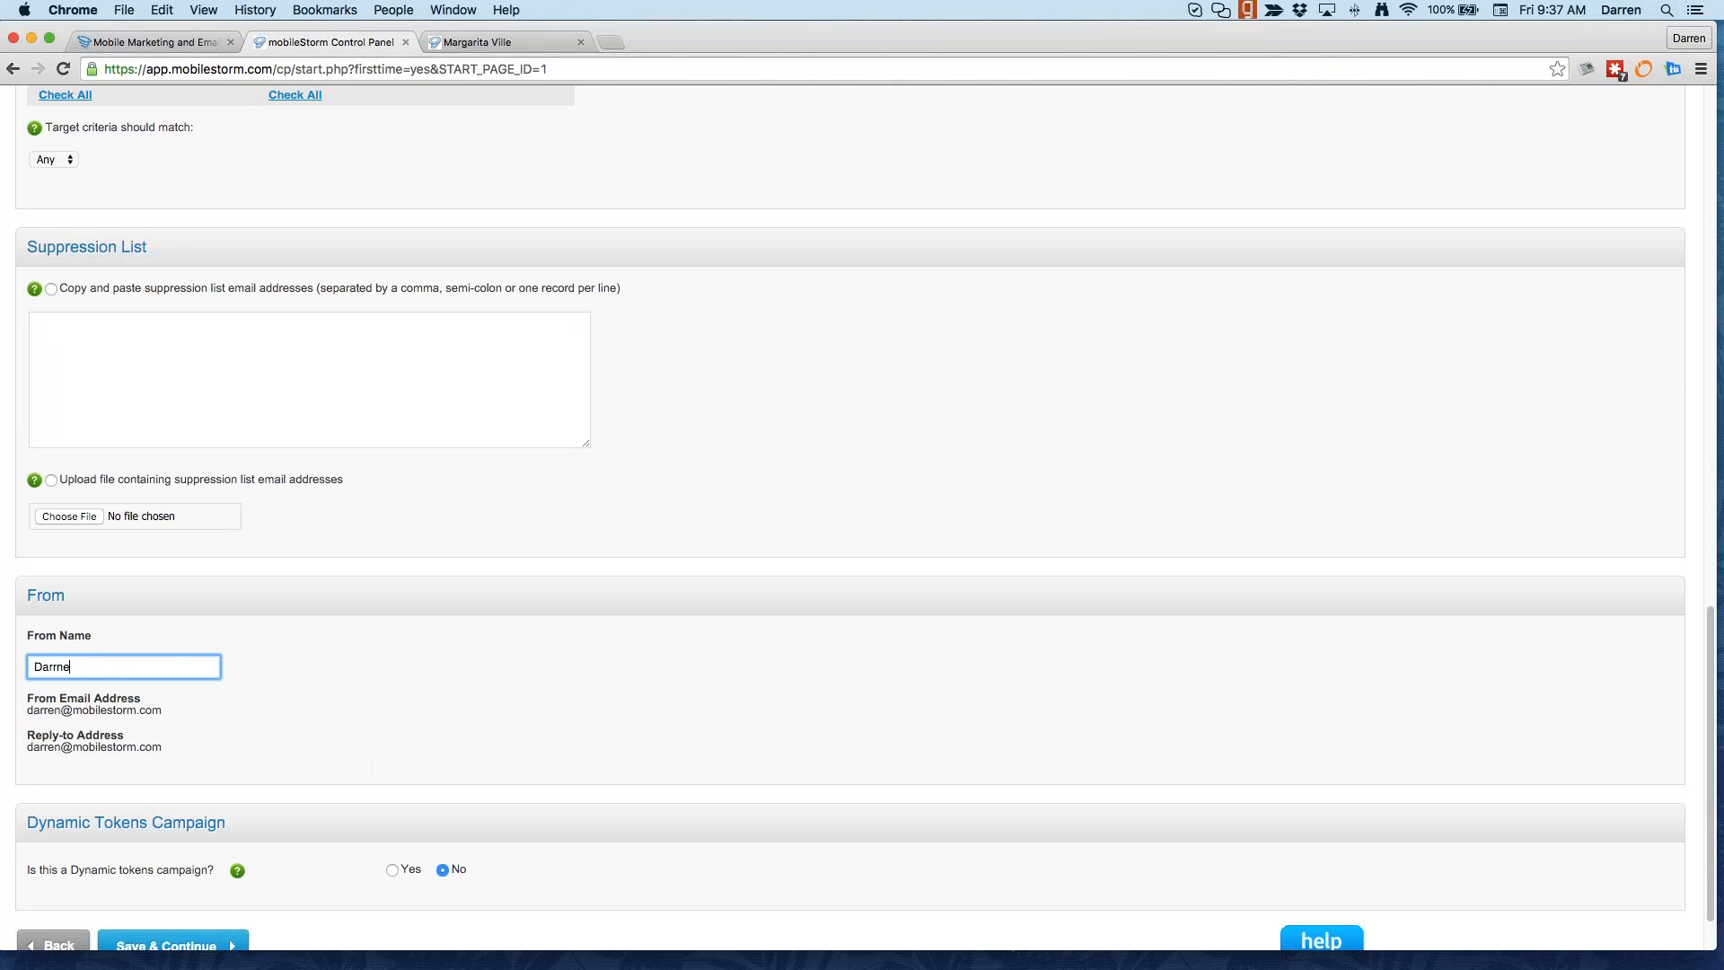
pyautogui.press('BackSpace')
pyautogui.press('BackSpace')
pyautogui.write("en's IC")
pyautogui.press('BackSpace')
pyautogui.write('ce Cream')
# Step: Note the dynamic tokens option, then save the settings and continue to Step 3
pyautogui.scroll(-2, 355, 693)
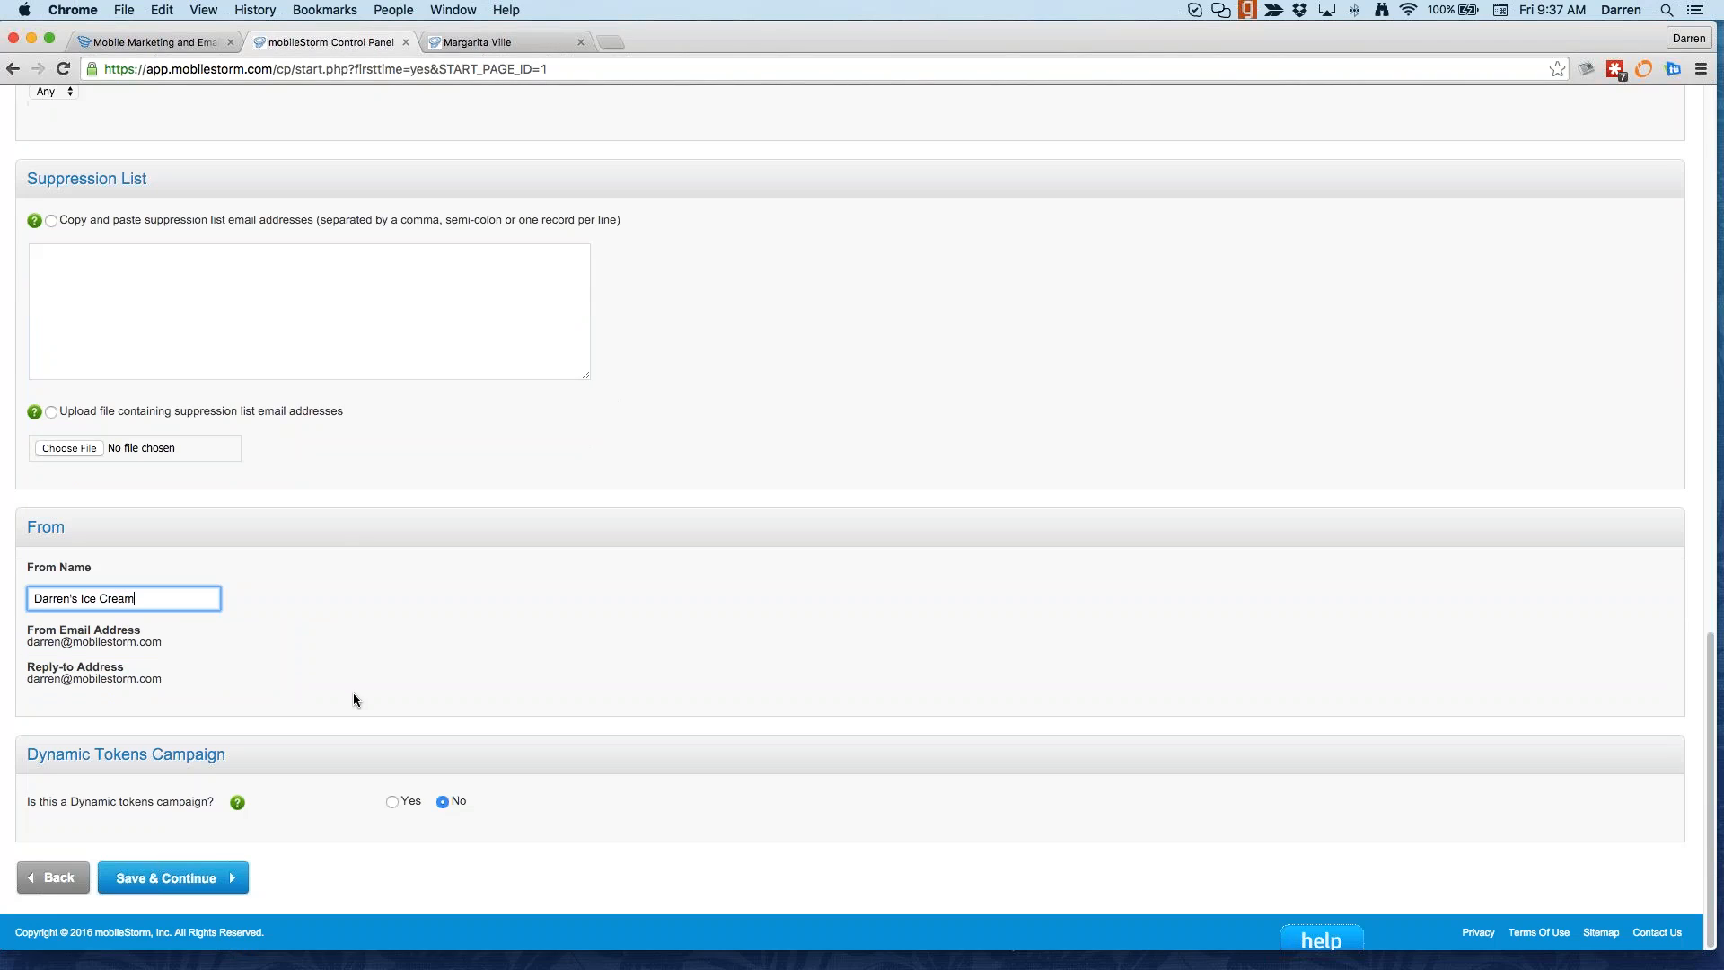
pyautogui.moveTo(26, 755); pyautogui.dragTo(227, 755)
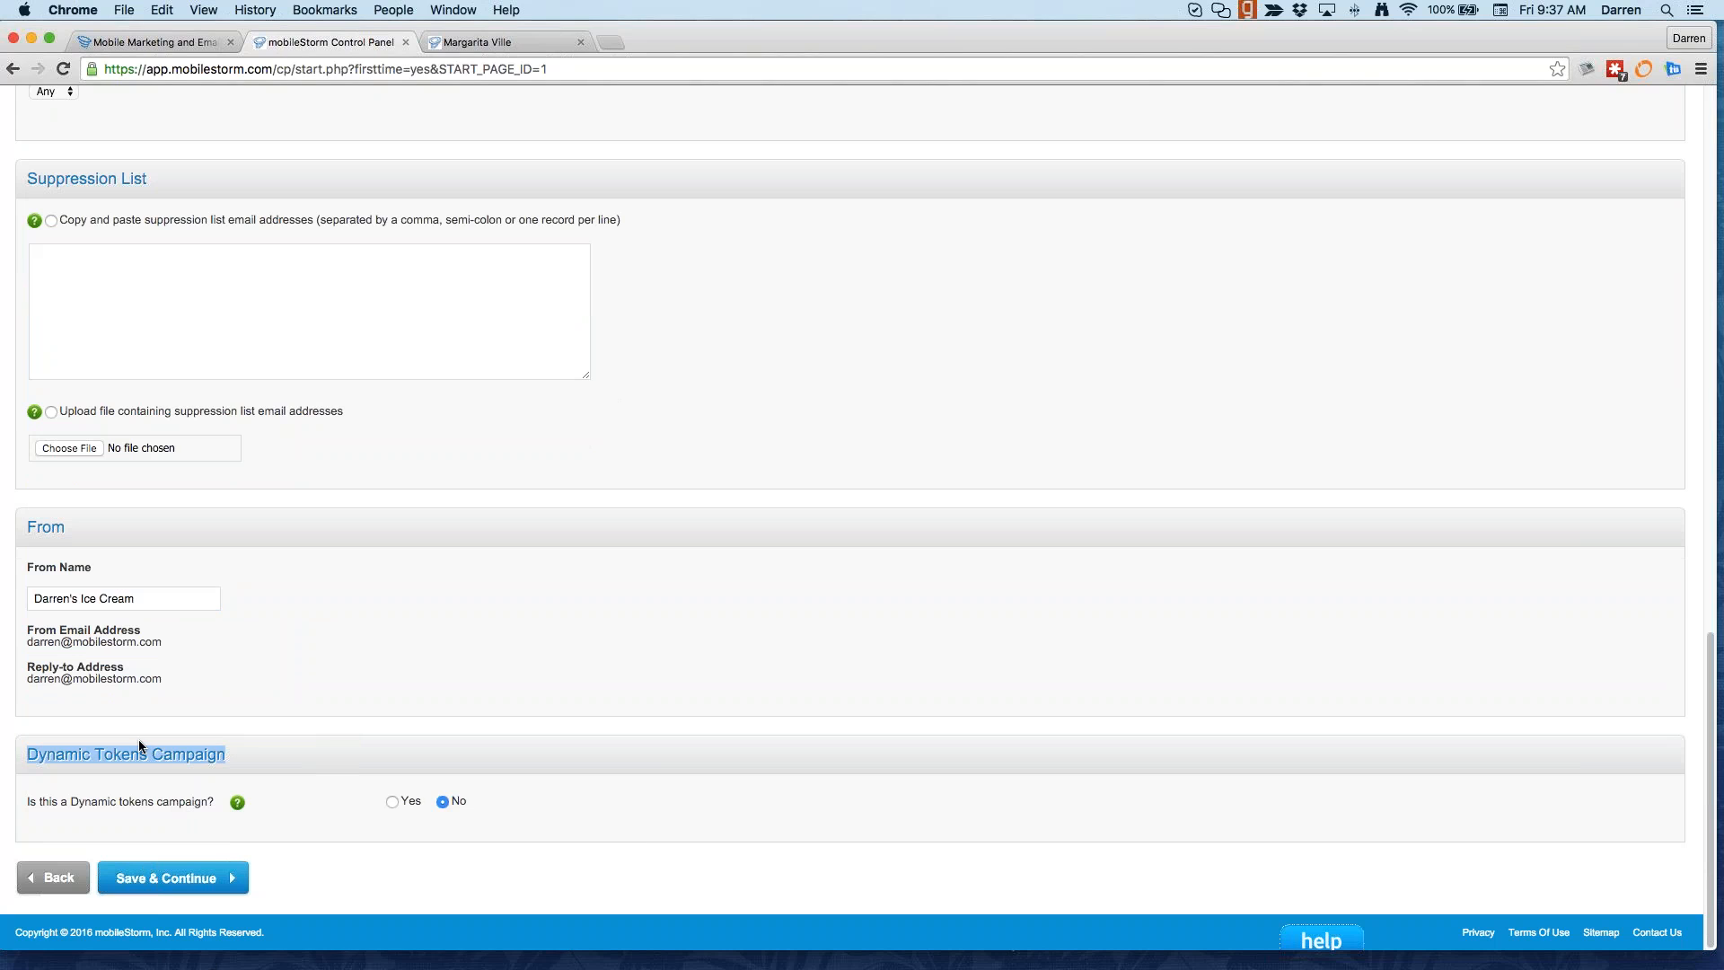
pyautogui.click(165, 878)
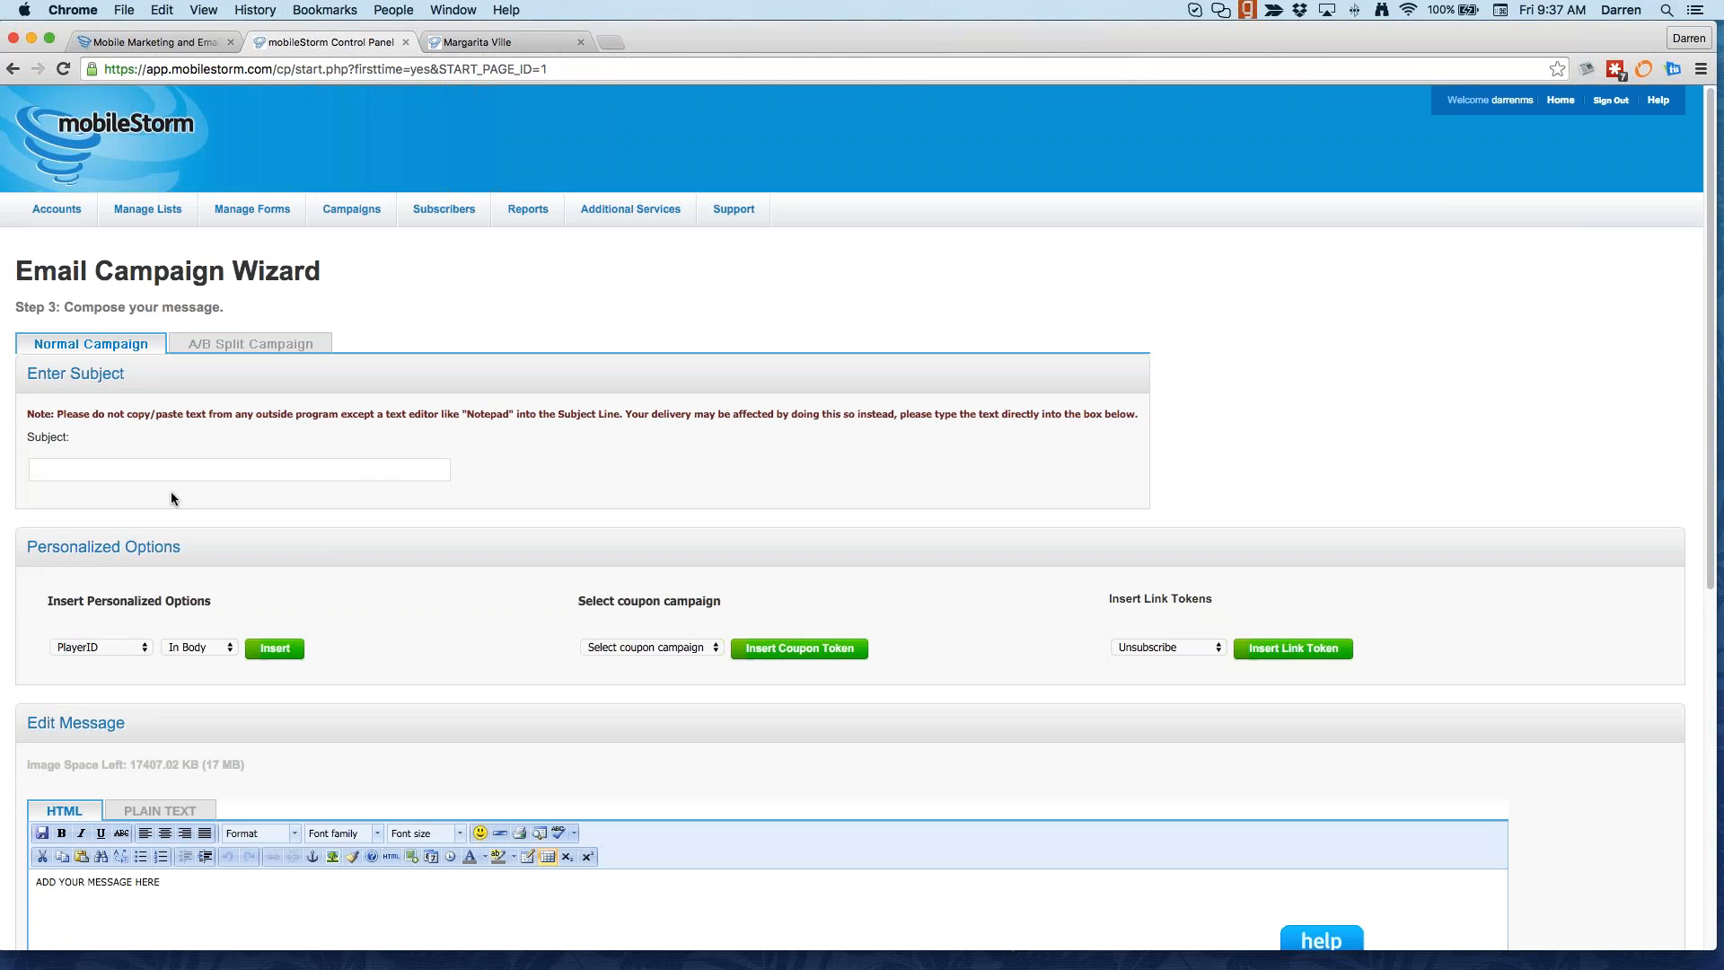
# Step: Insert the ##Fname## first-name token at the start of the email subject
pyautogui.click(173, 468)
pyautogui.click(133, 646)
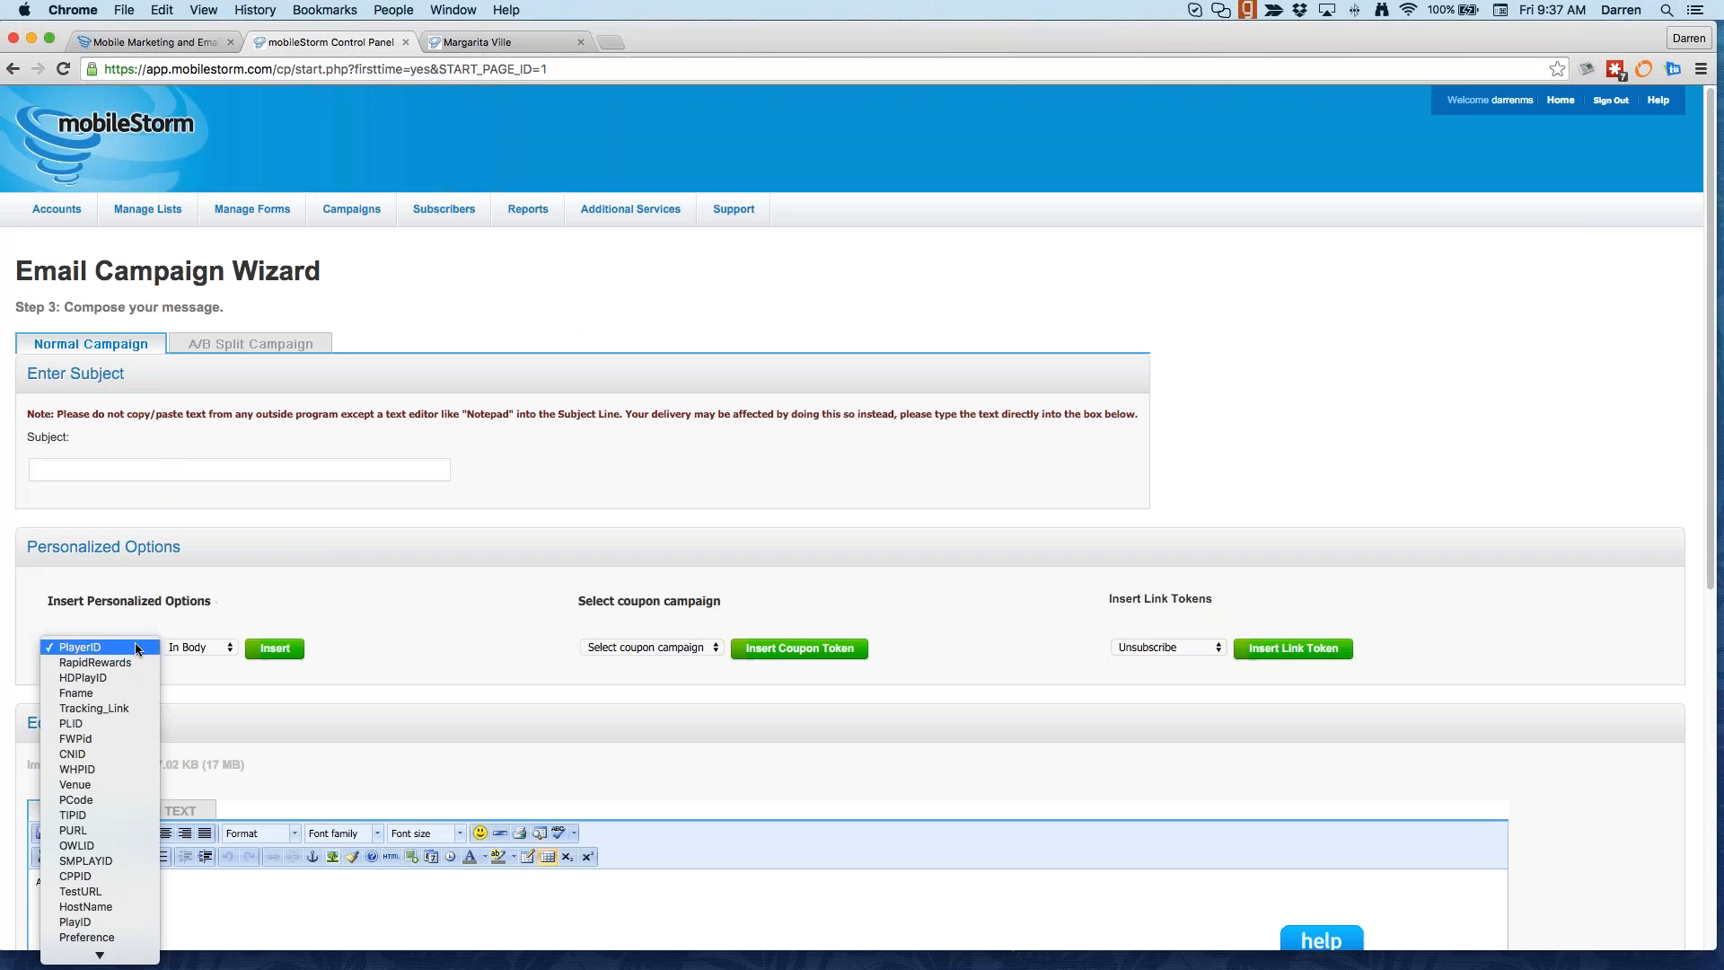
pyautogui.click(286, 555)
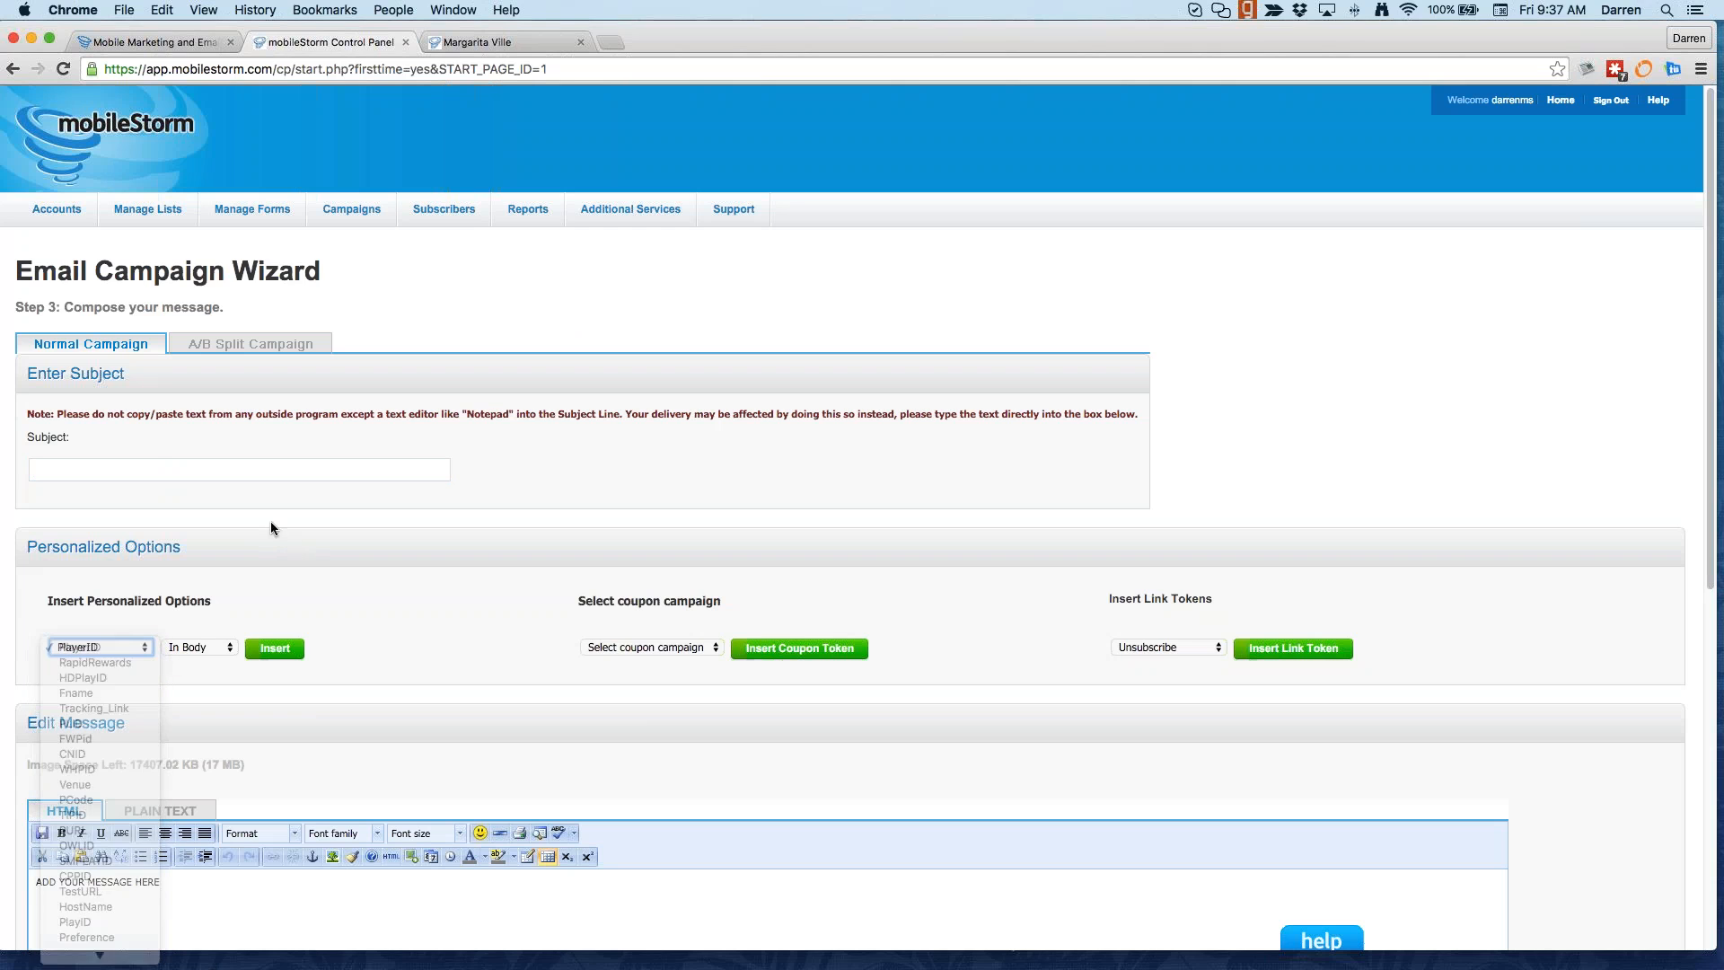
pyautogui.moveTo(63, 216)
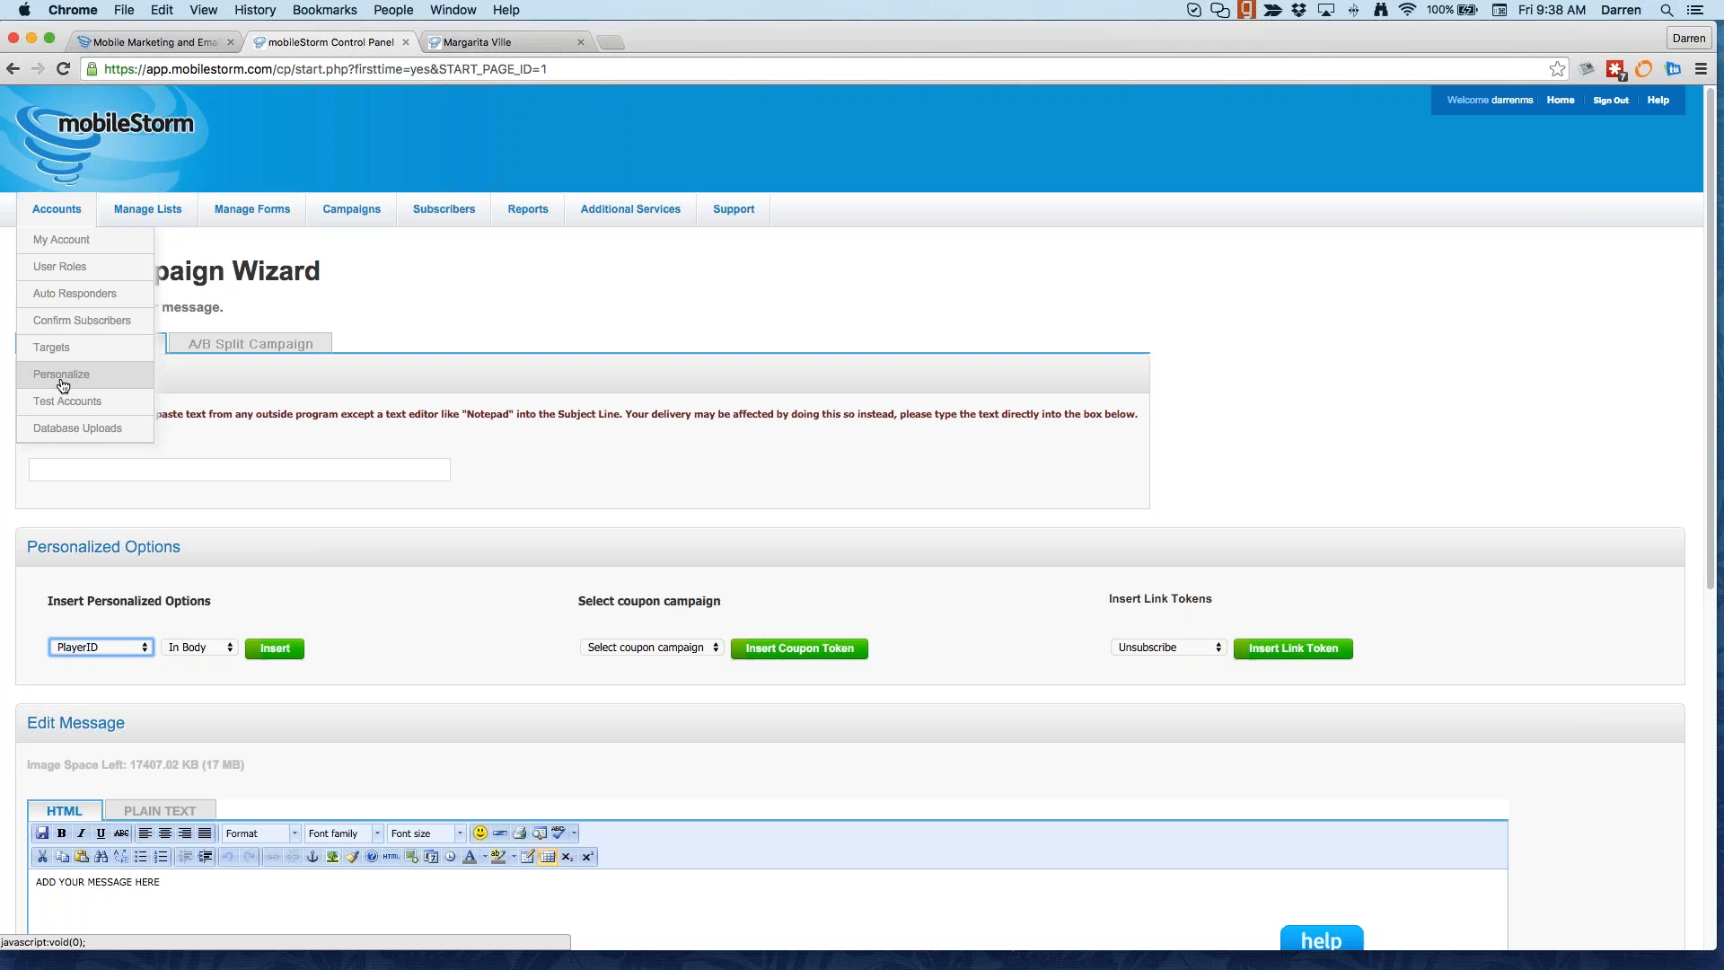
pyautogui.click(335, 758)
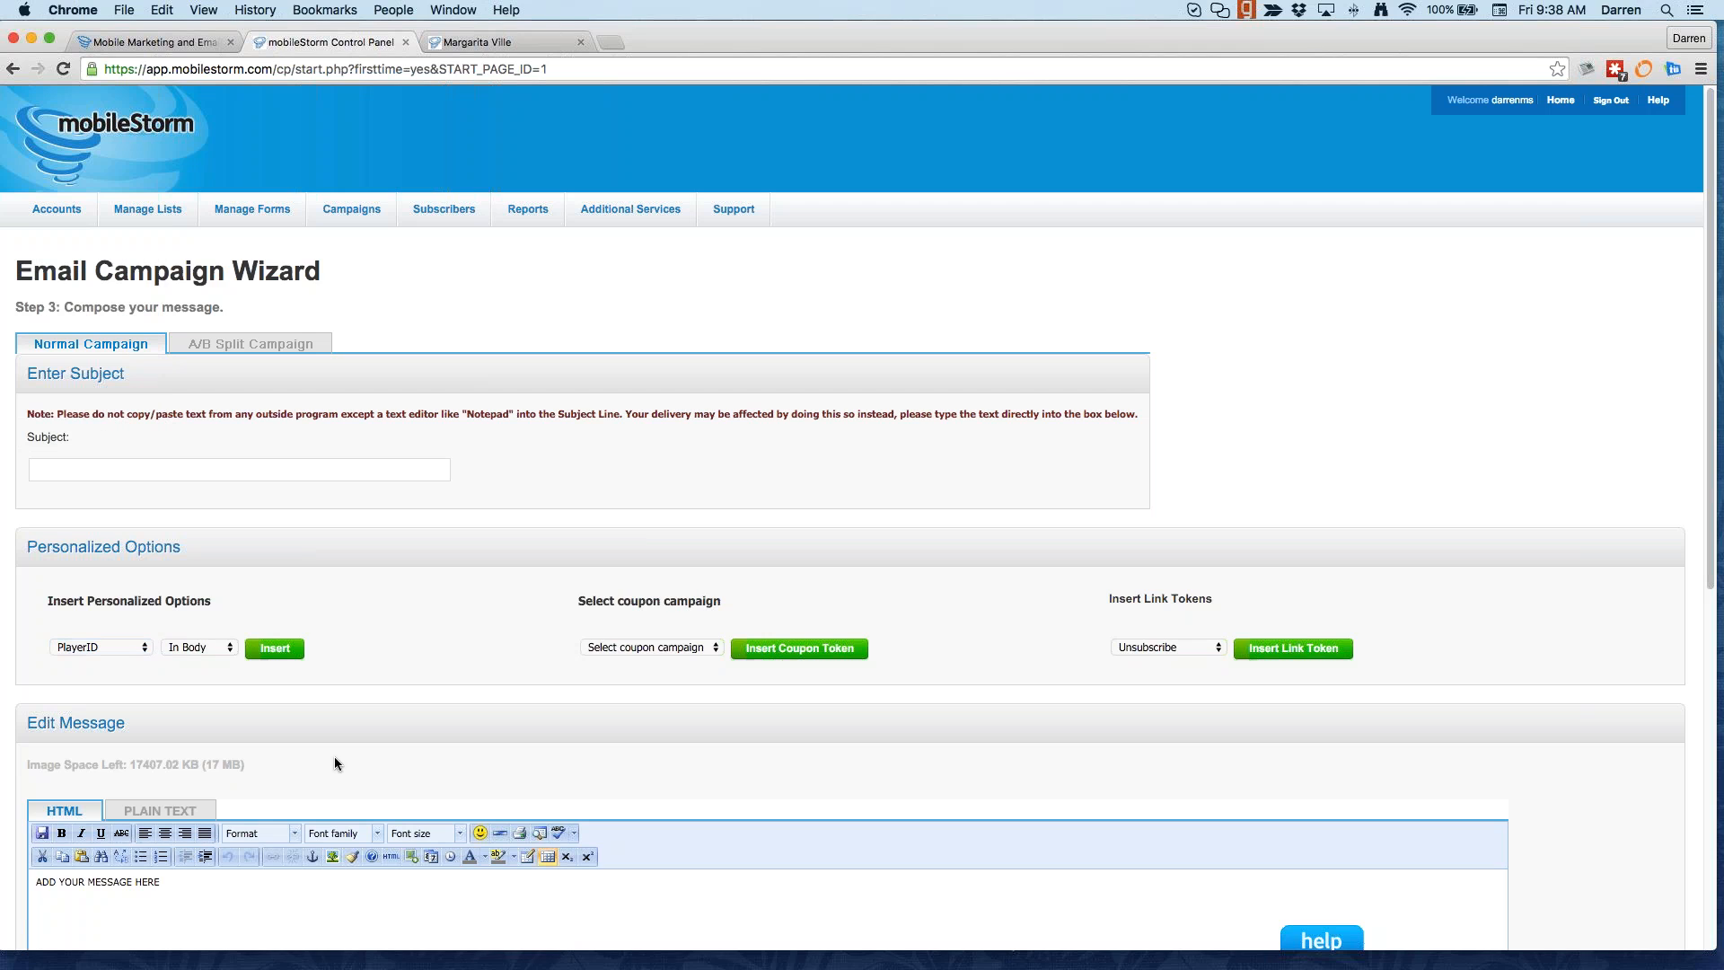
pyautogui.click(141, 647)
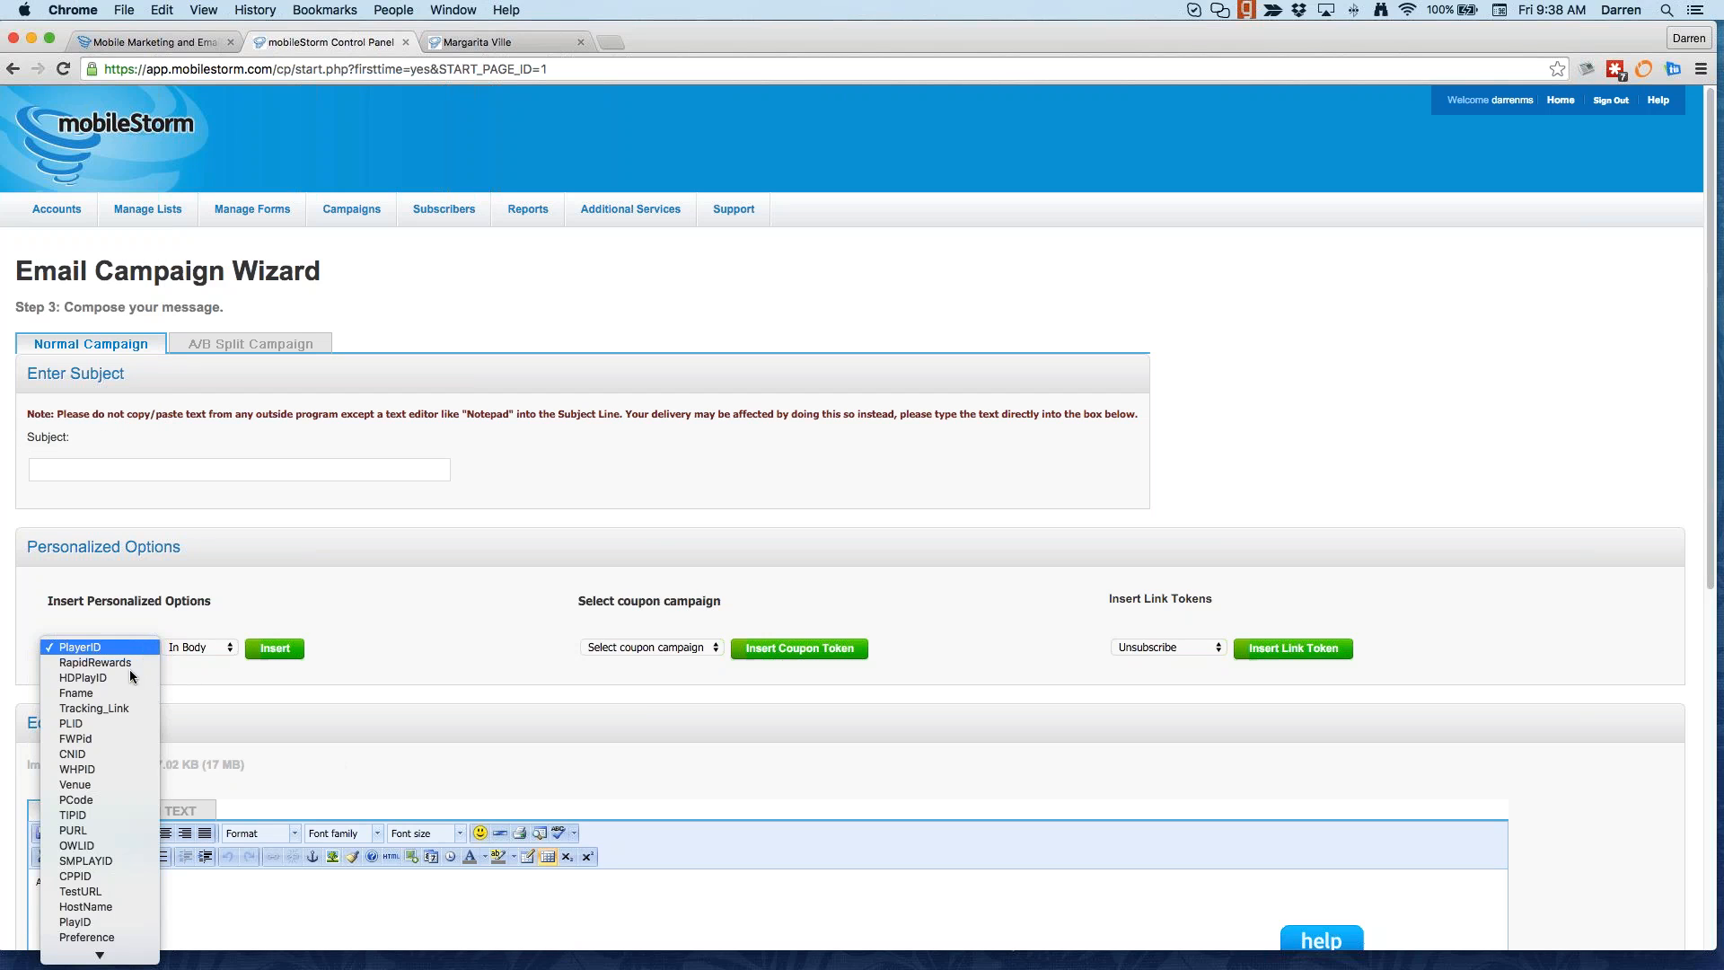
pyautogui.click(115, 691)
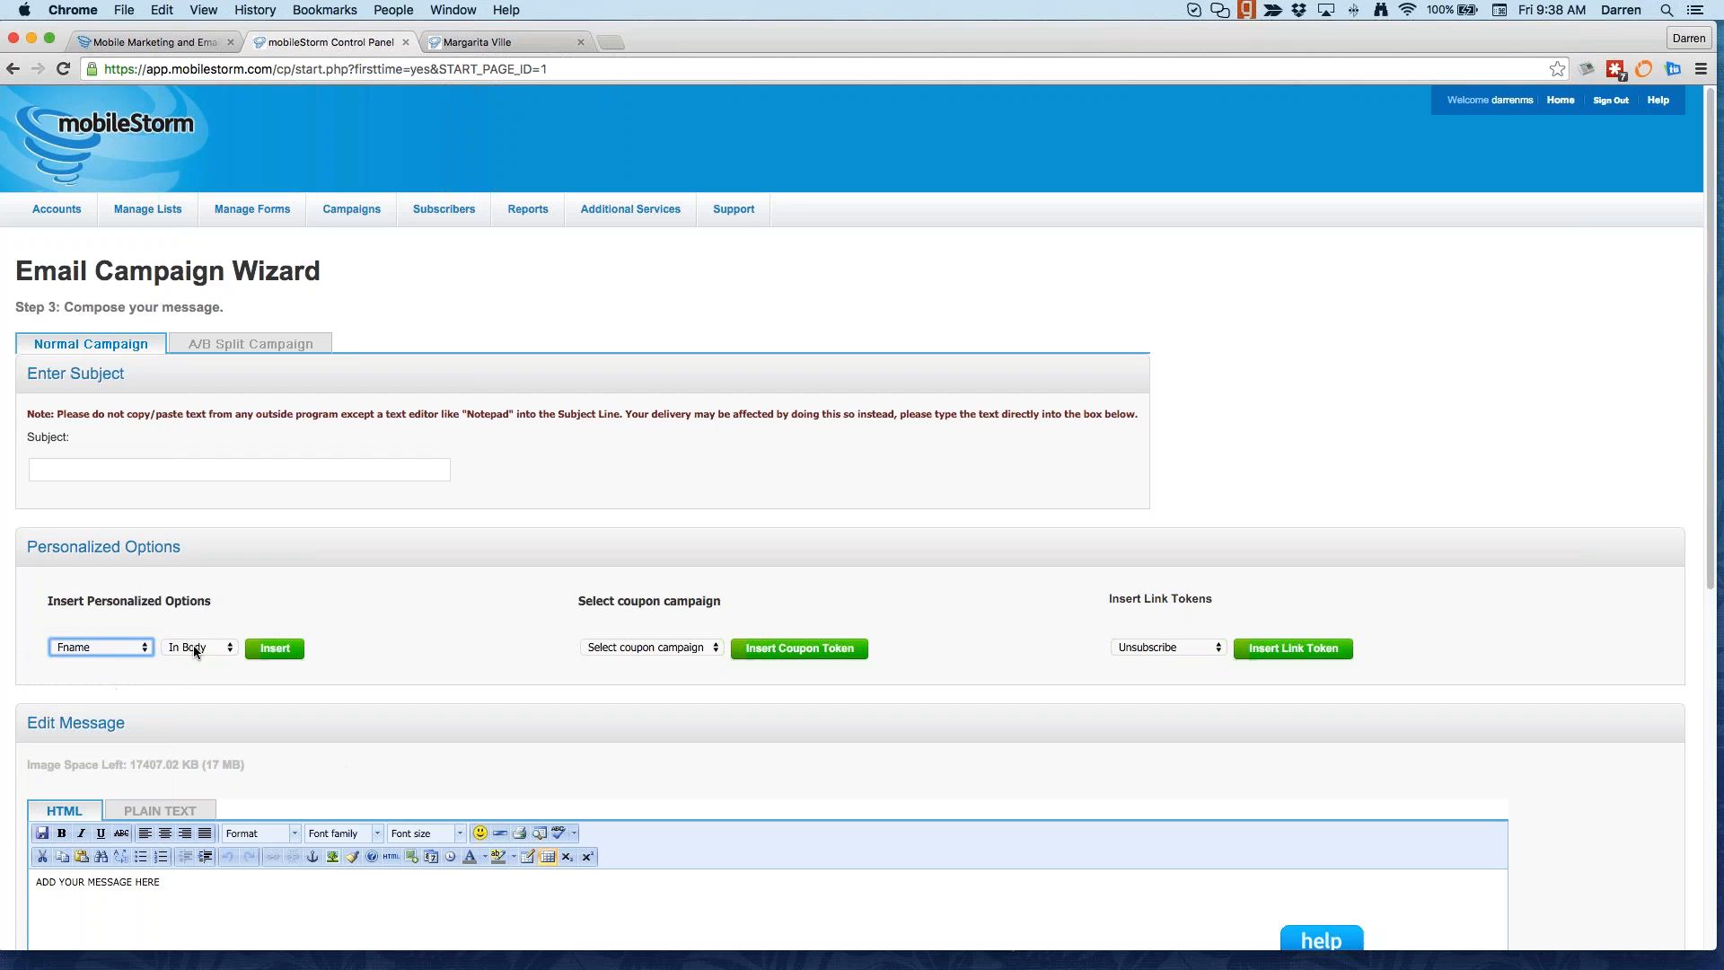
pyautogui.click(194, 647)
pyautogui.click(196, 661)
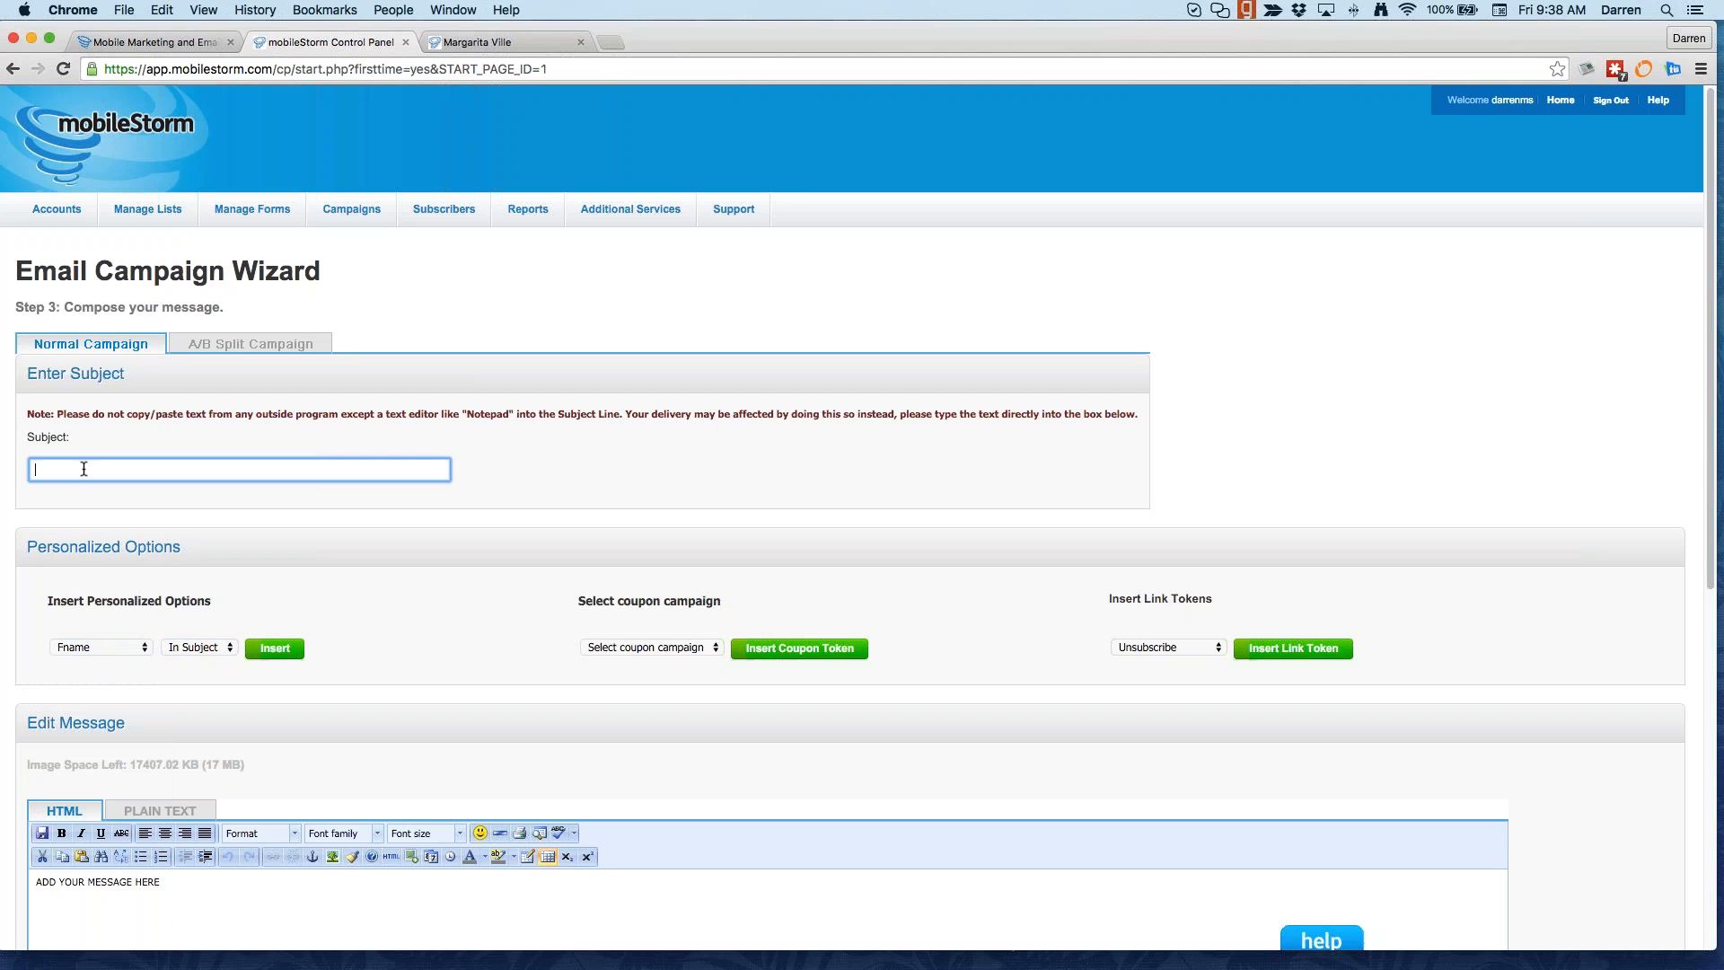
pyautogui.click(293, 656)
# Step: Complete the subject with ', Ice Cream offers for January' after the token
pyautogui.write('Vani')
pyautogui.press('BackSpace')
pyautogui.press('BackSpace')
pyautogui.write('Ice Cream offers fro')
pyautogui.press('BackSpace')
pyautogui.press('BackSpace')
pyautogui.write('or January')
pyautogui.scroll(-3, 334, 547)
pyautogui.scroll(-1, 142, 551)
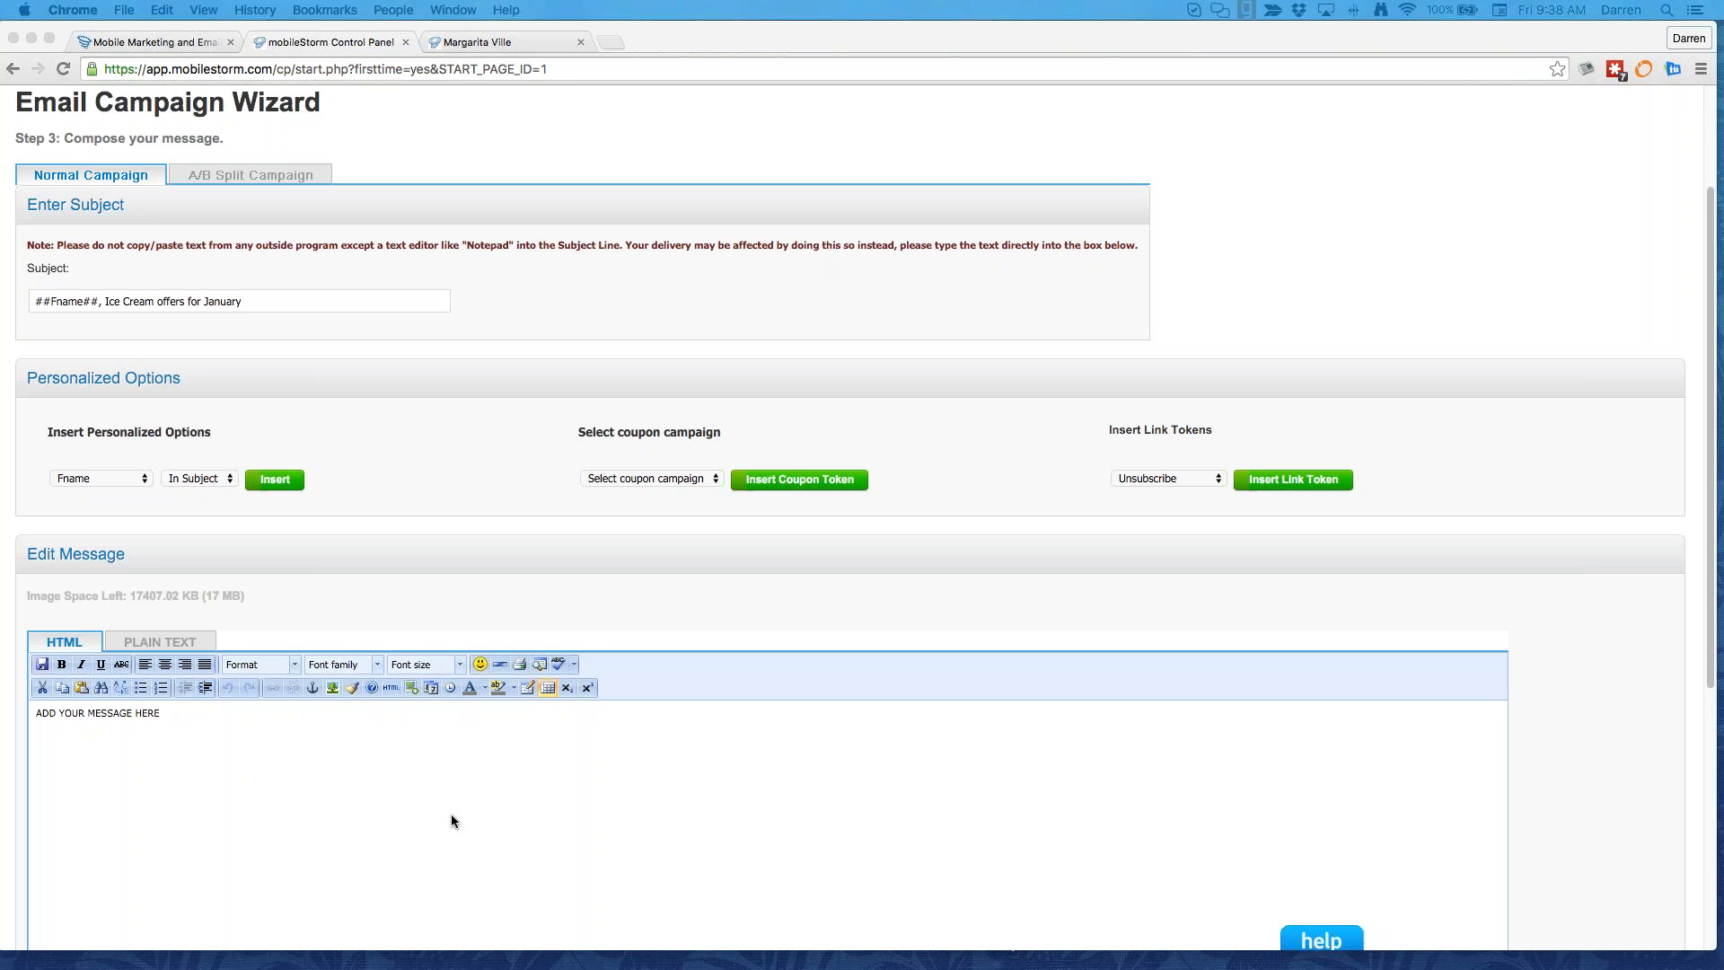
# Step: Paste the Webinar Series HTML template over the body's source and apply it
pyautogui.click(392, 684)
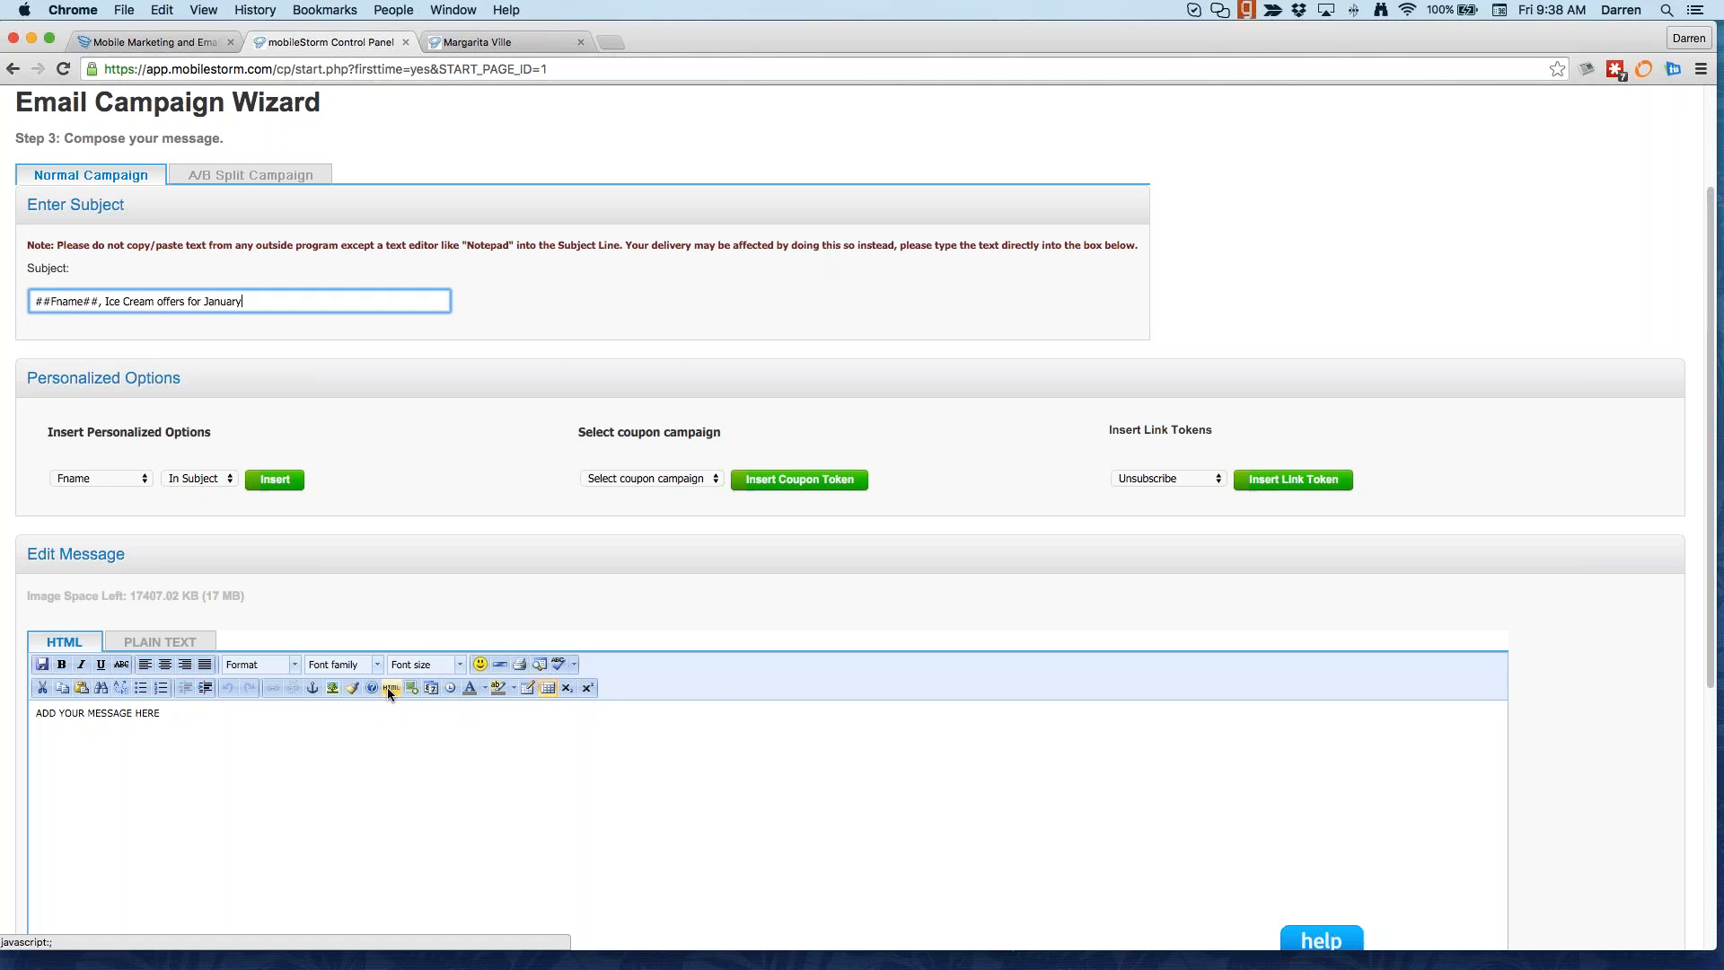
pyautogui.click(388, 690)
pyautogui.press('super+a')
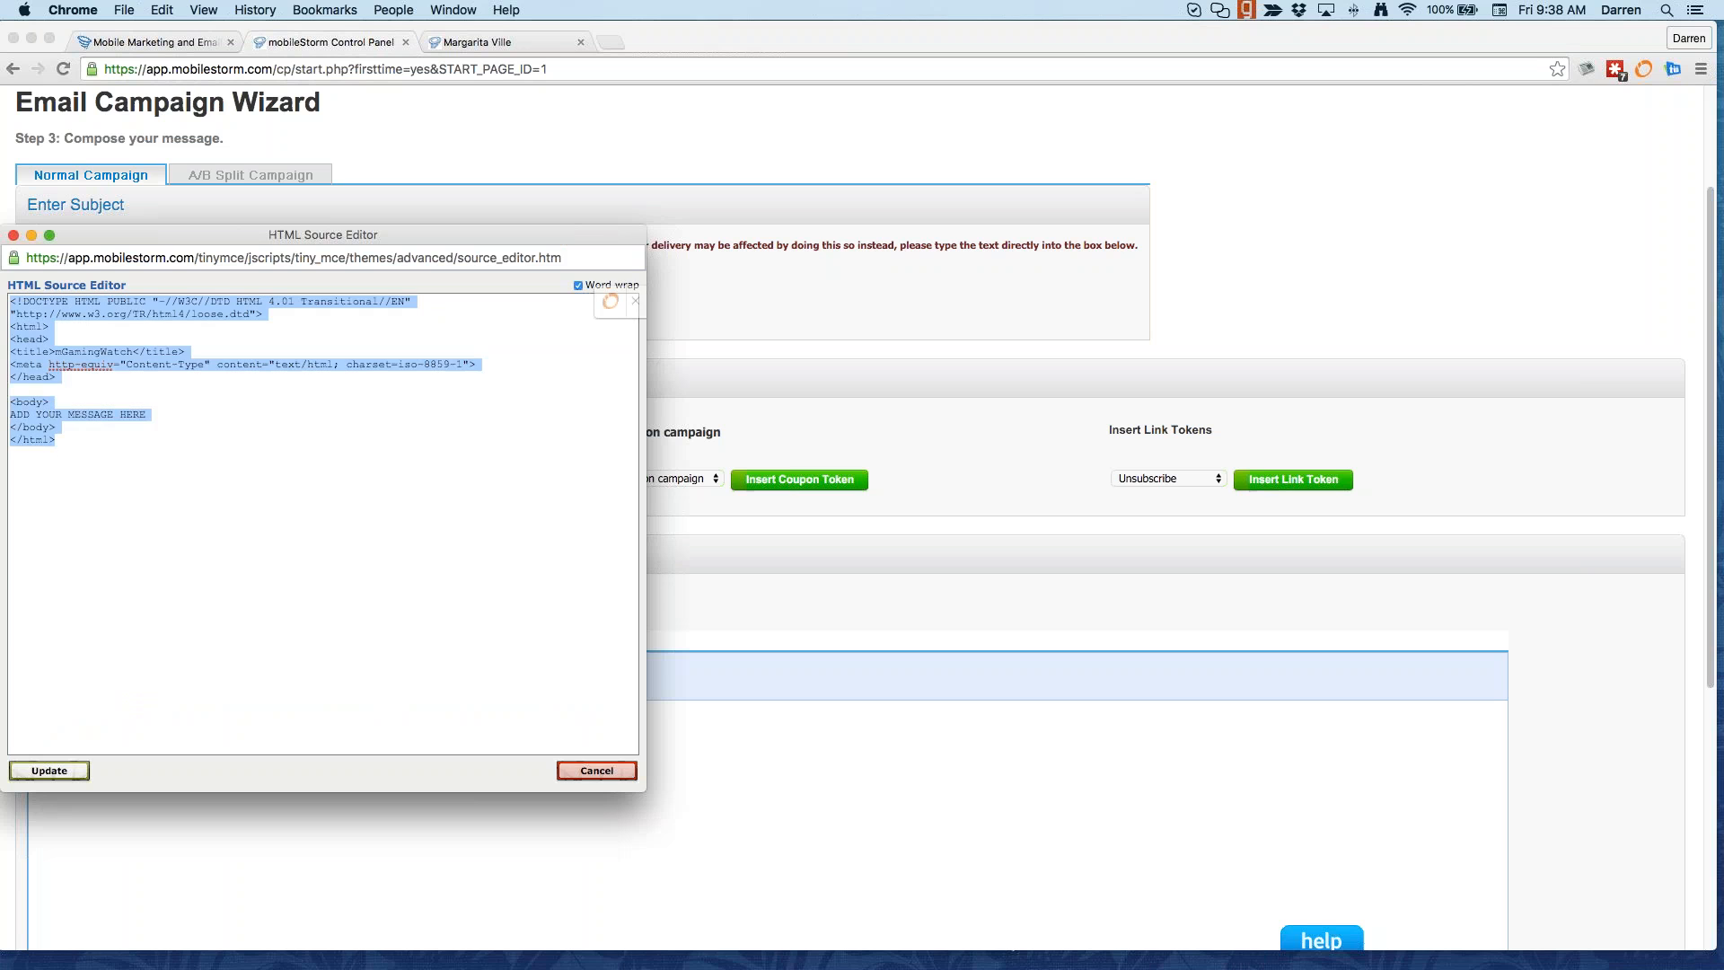
pyautogui.press('super+v')
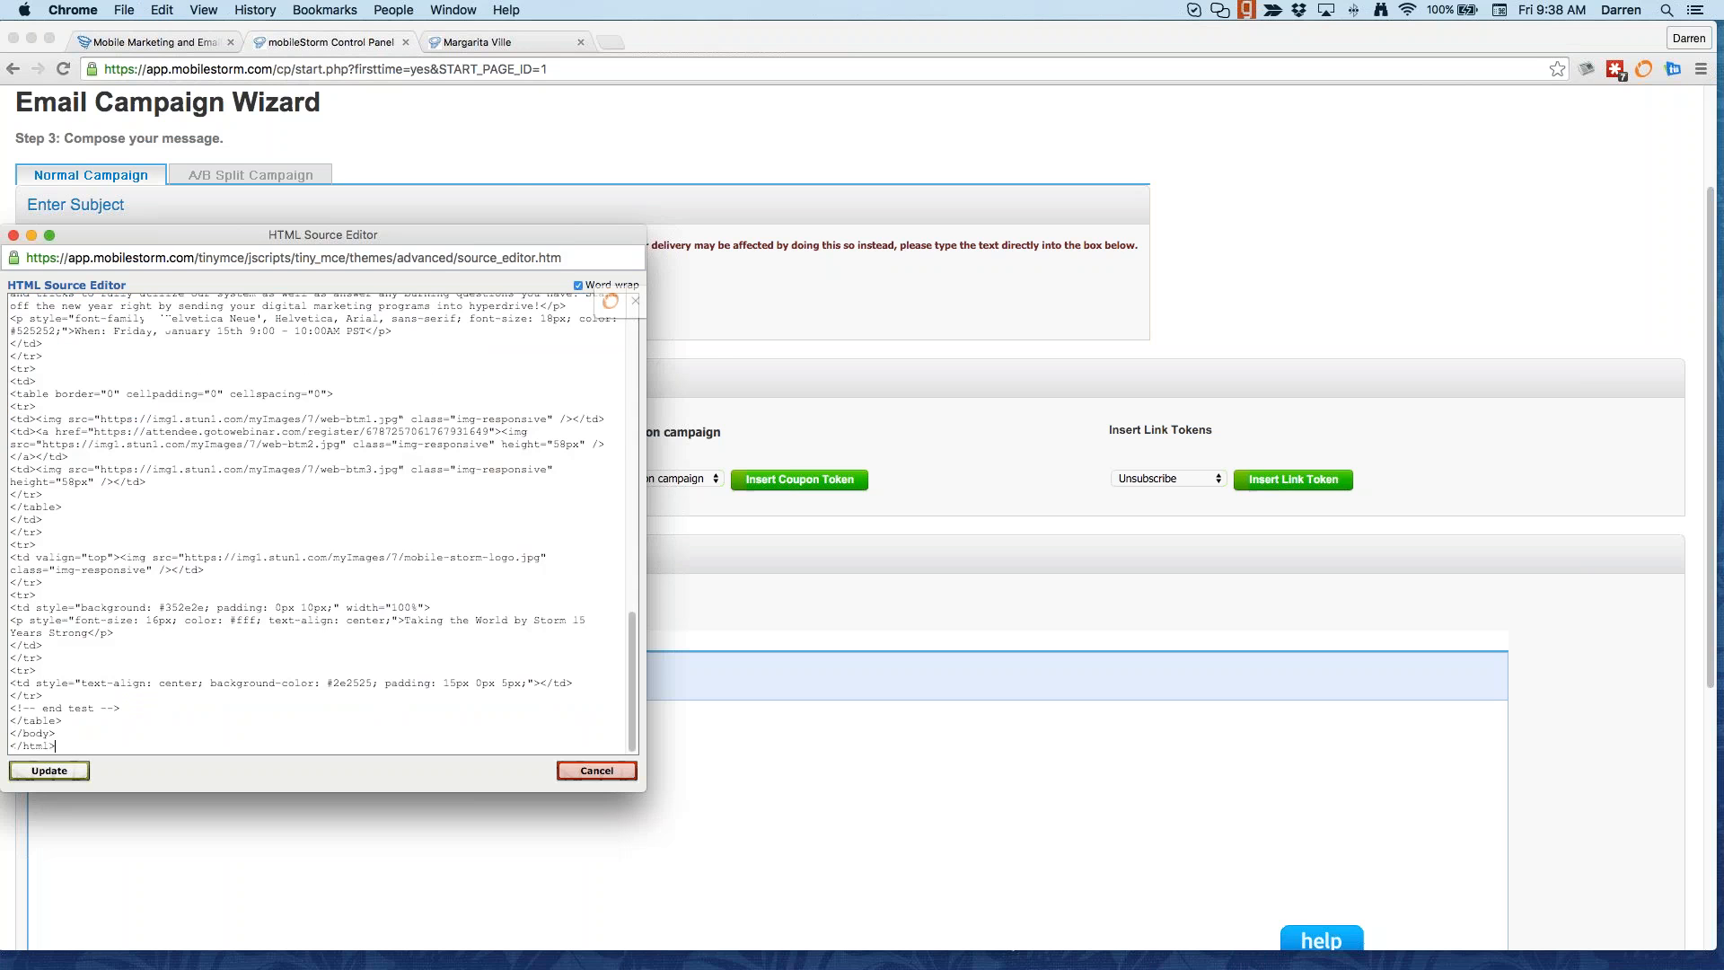
pyautogui.moveTo(458, 232); pyautogui.dragTo(1188, 37)
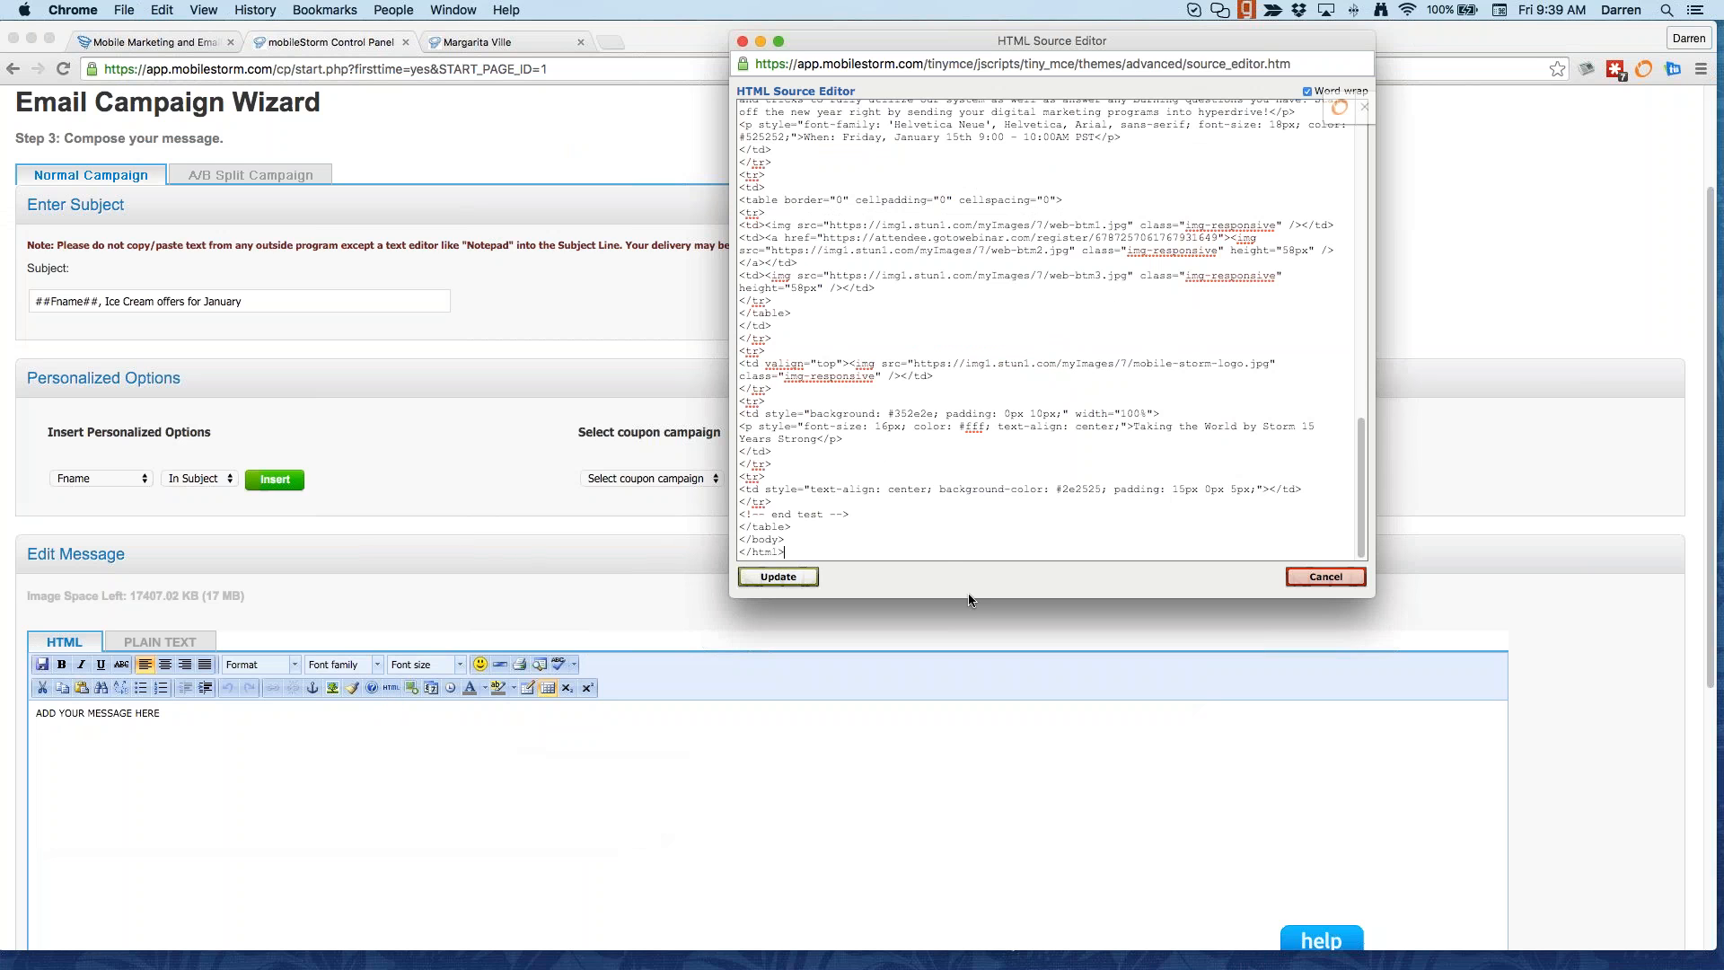
pyautogui.scroll(15, 905, 371)
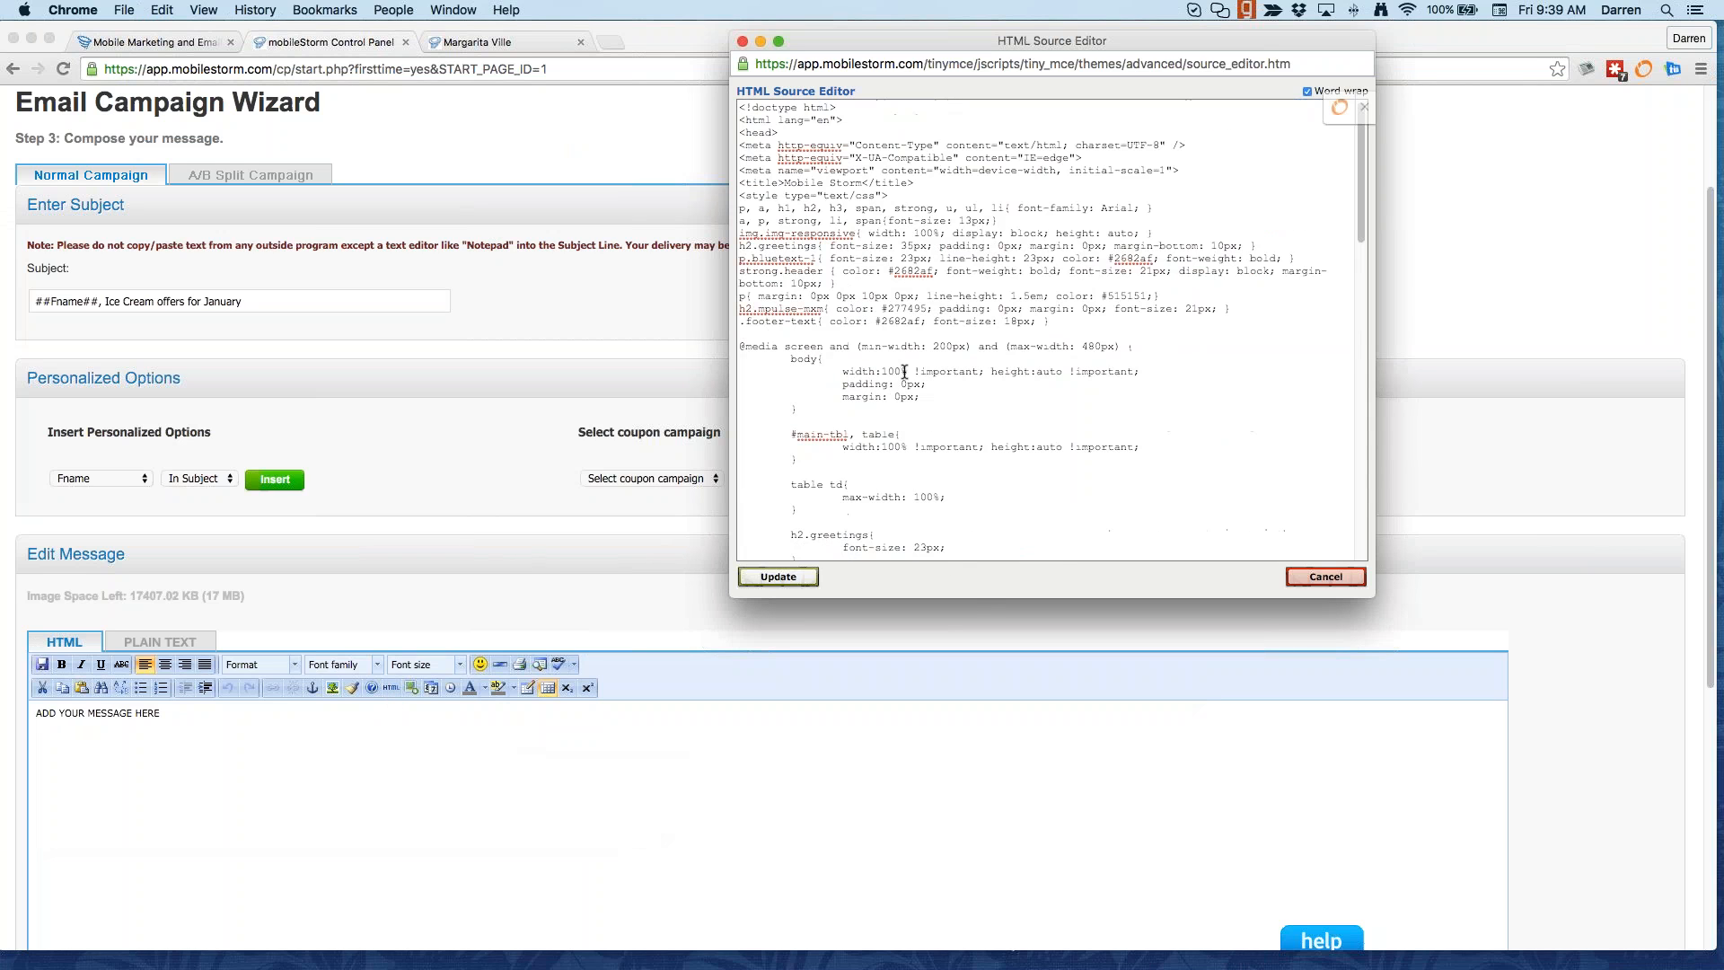
pyautogui.click(777, 577)
pyautogui.scroll(-3, 1151, 605)
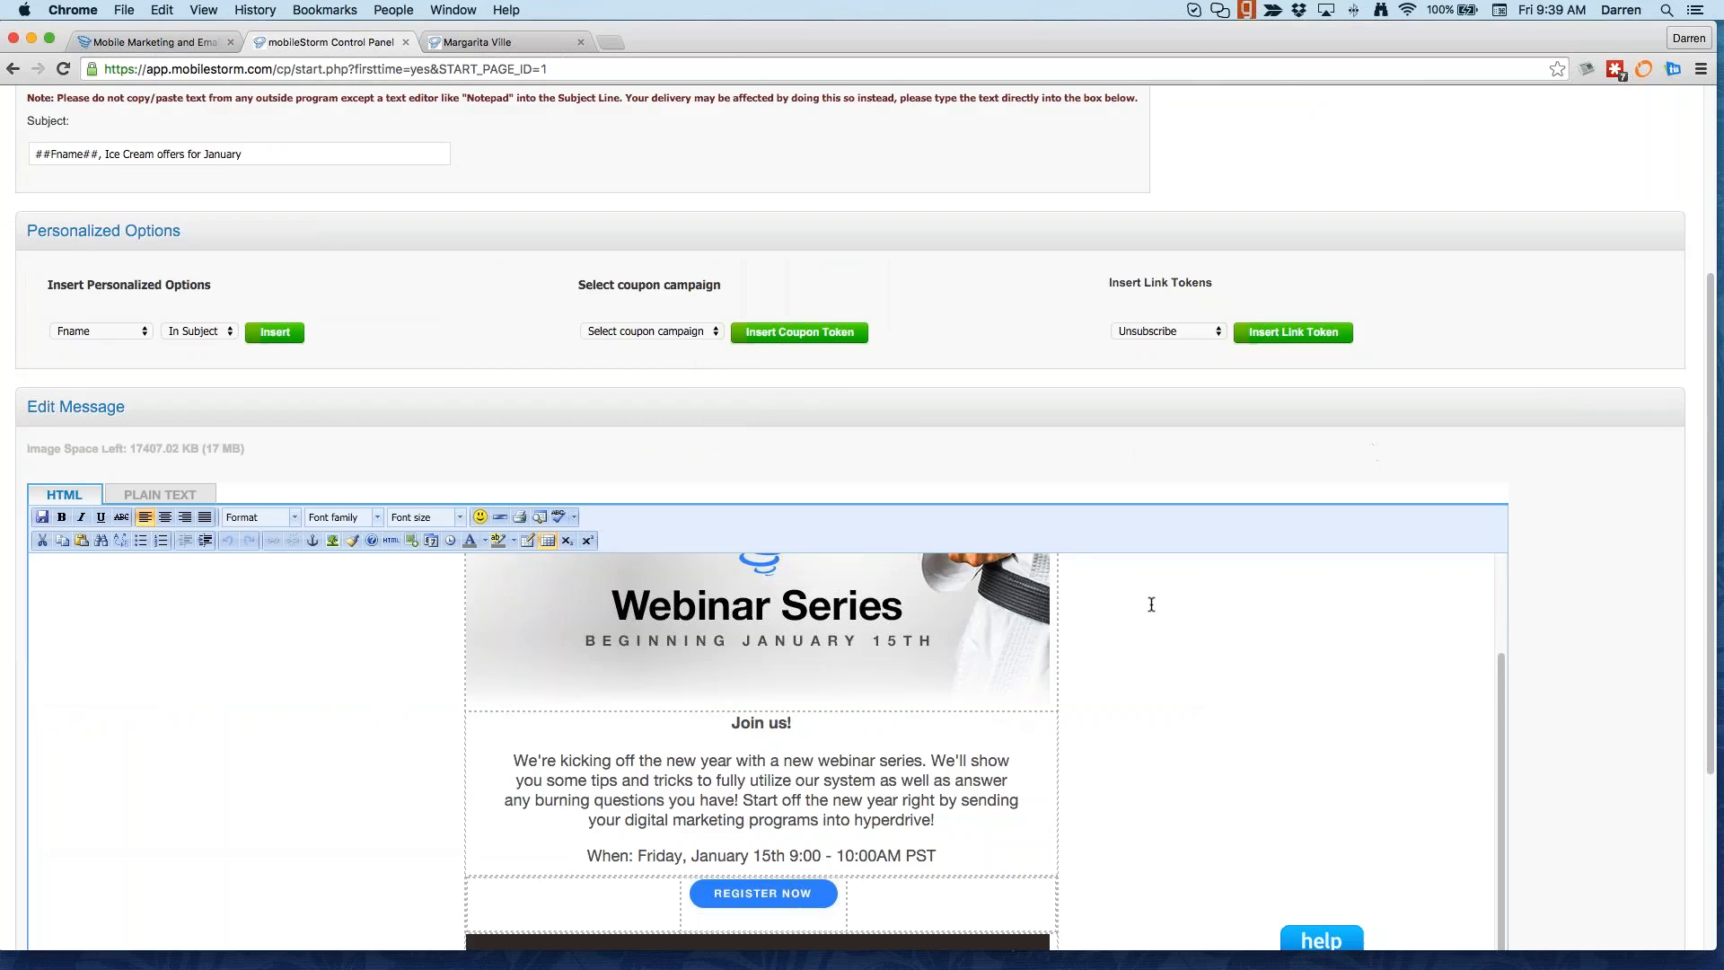
pyautogui.scroll(-6, 1548, 390)
pyautogui.scroll(3, 878, 600)
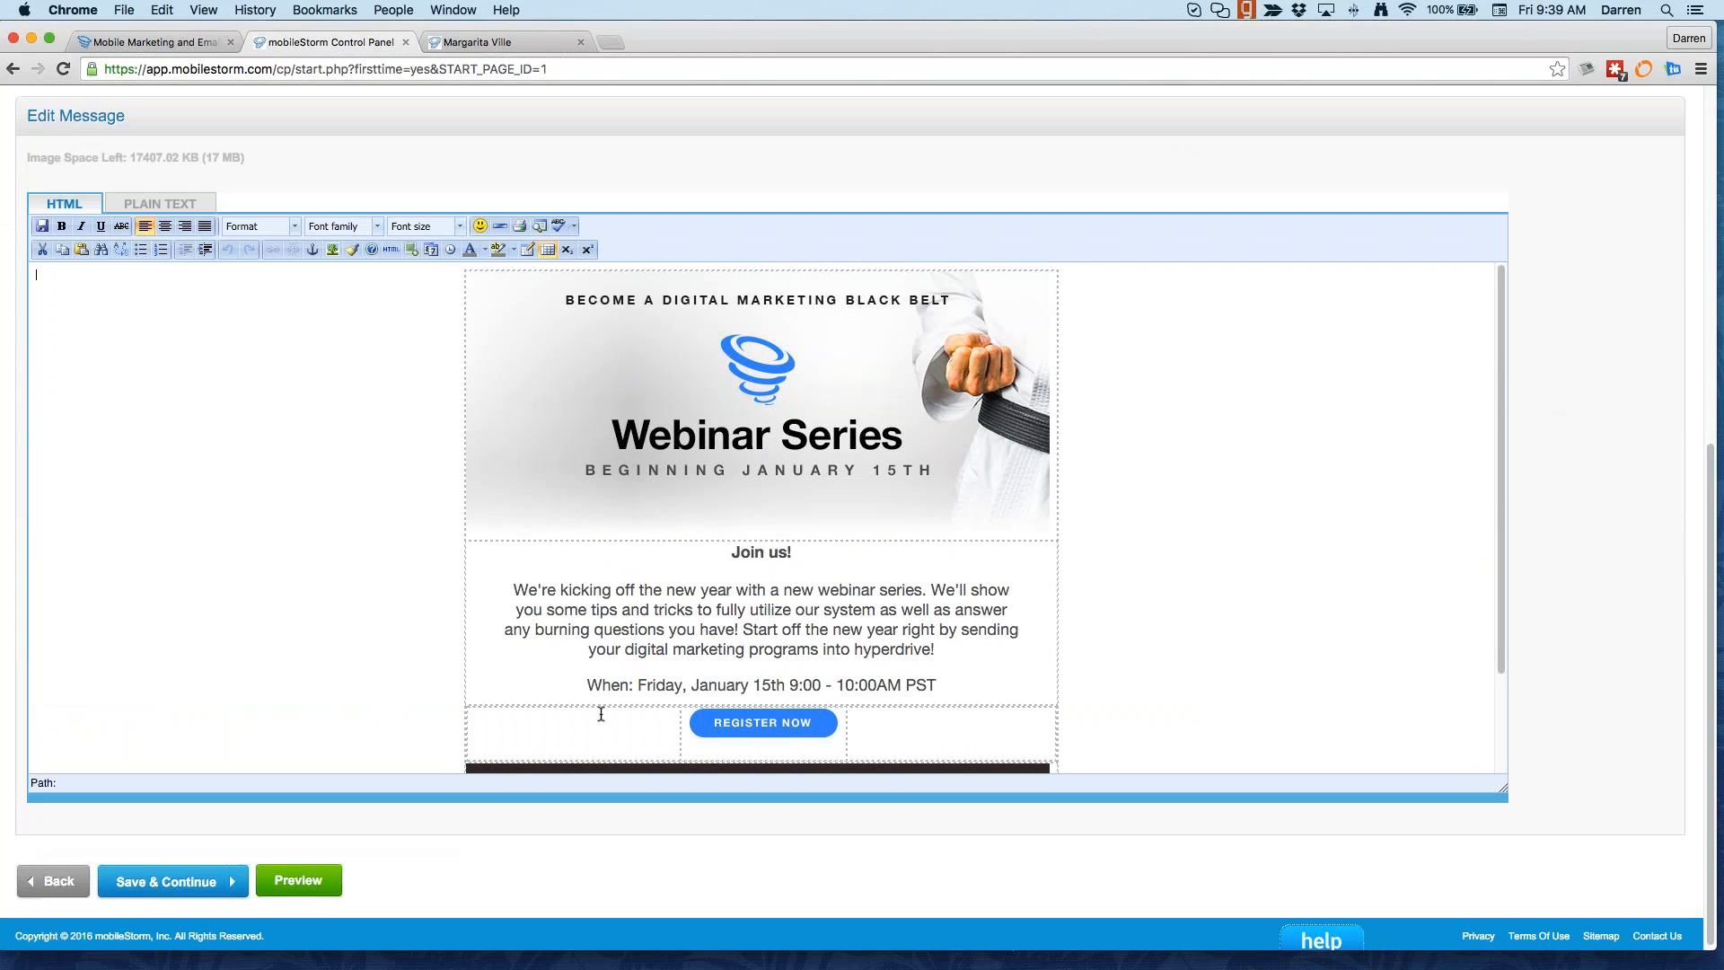
pyautogui.scroll(-3, 768, 628)
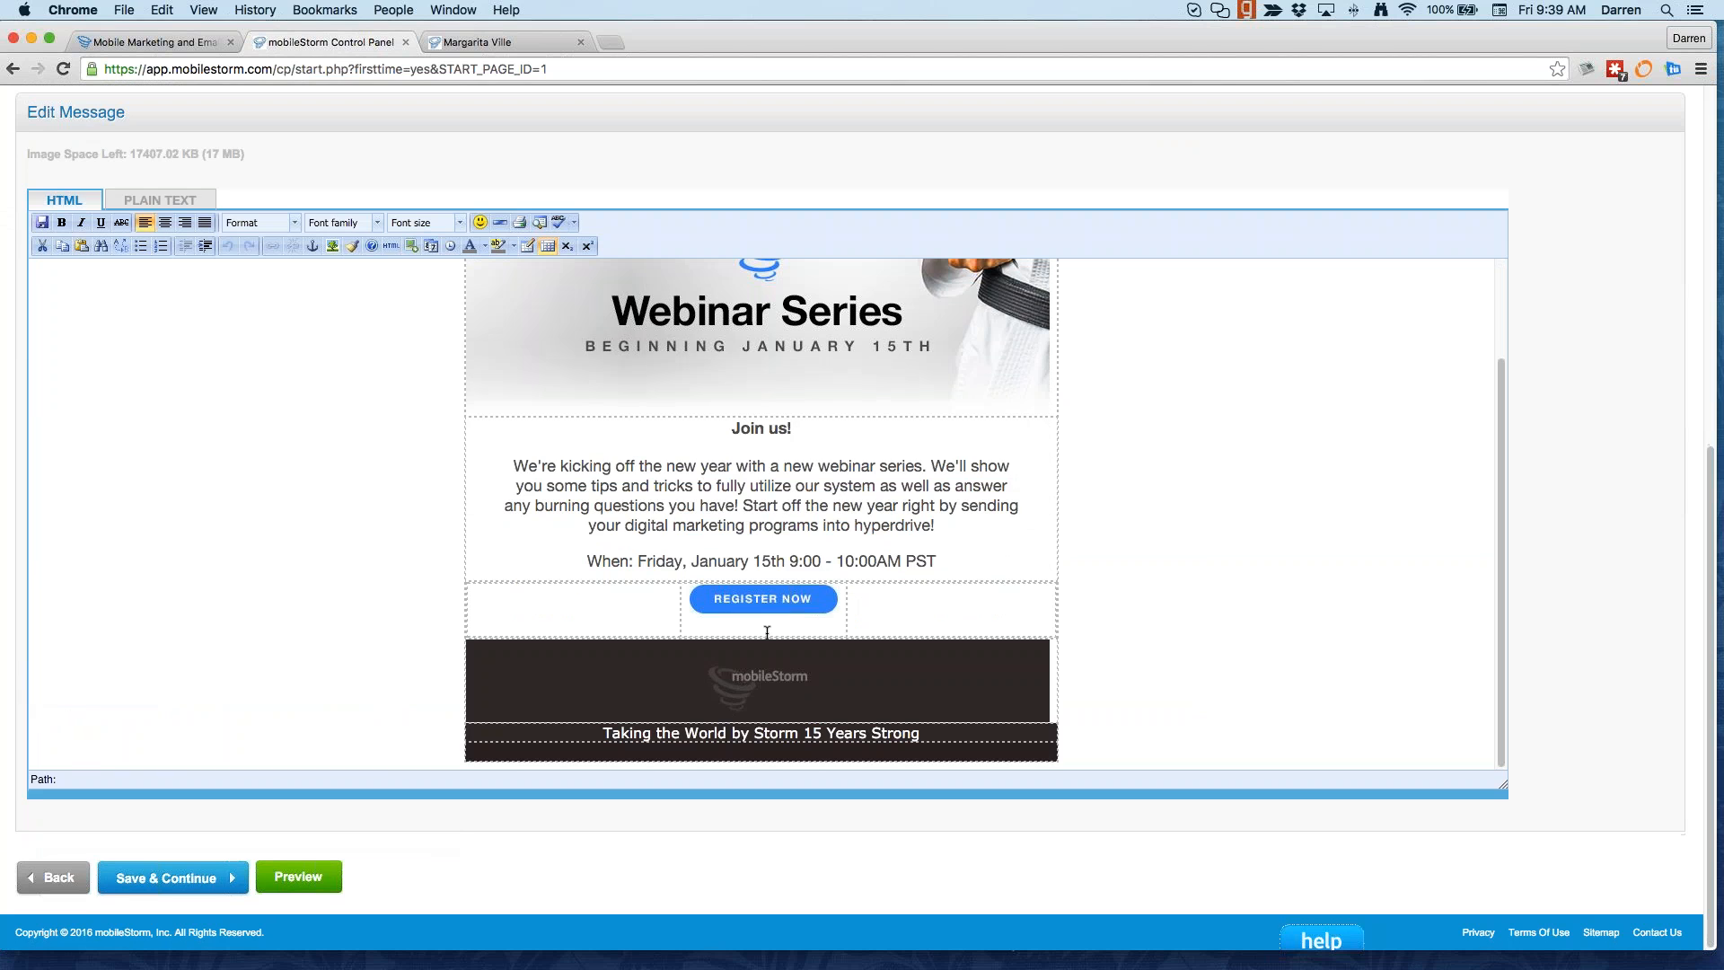
# Step: Insert the ##Fname## token into the body heading so it reads '##Fname## Join us!'
pyautogui.click(783, 522)
pyautogui.press('BackSpace')
pyautogui.write('f')
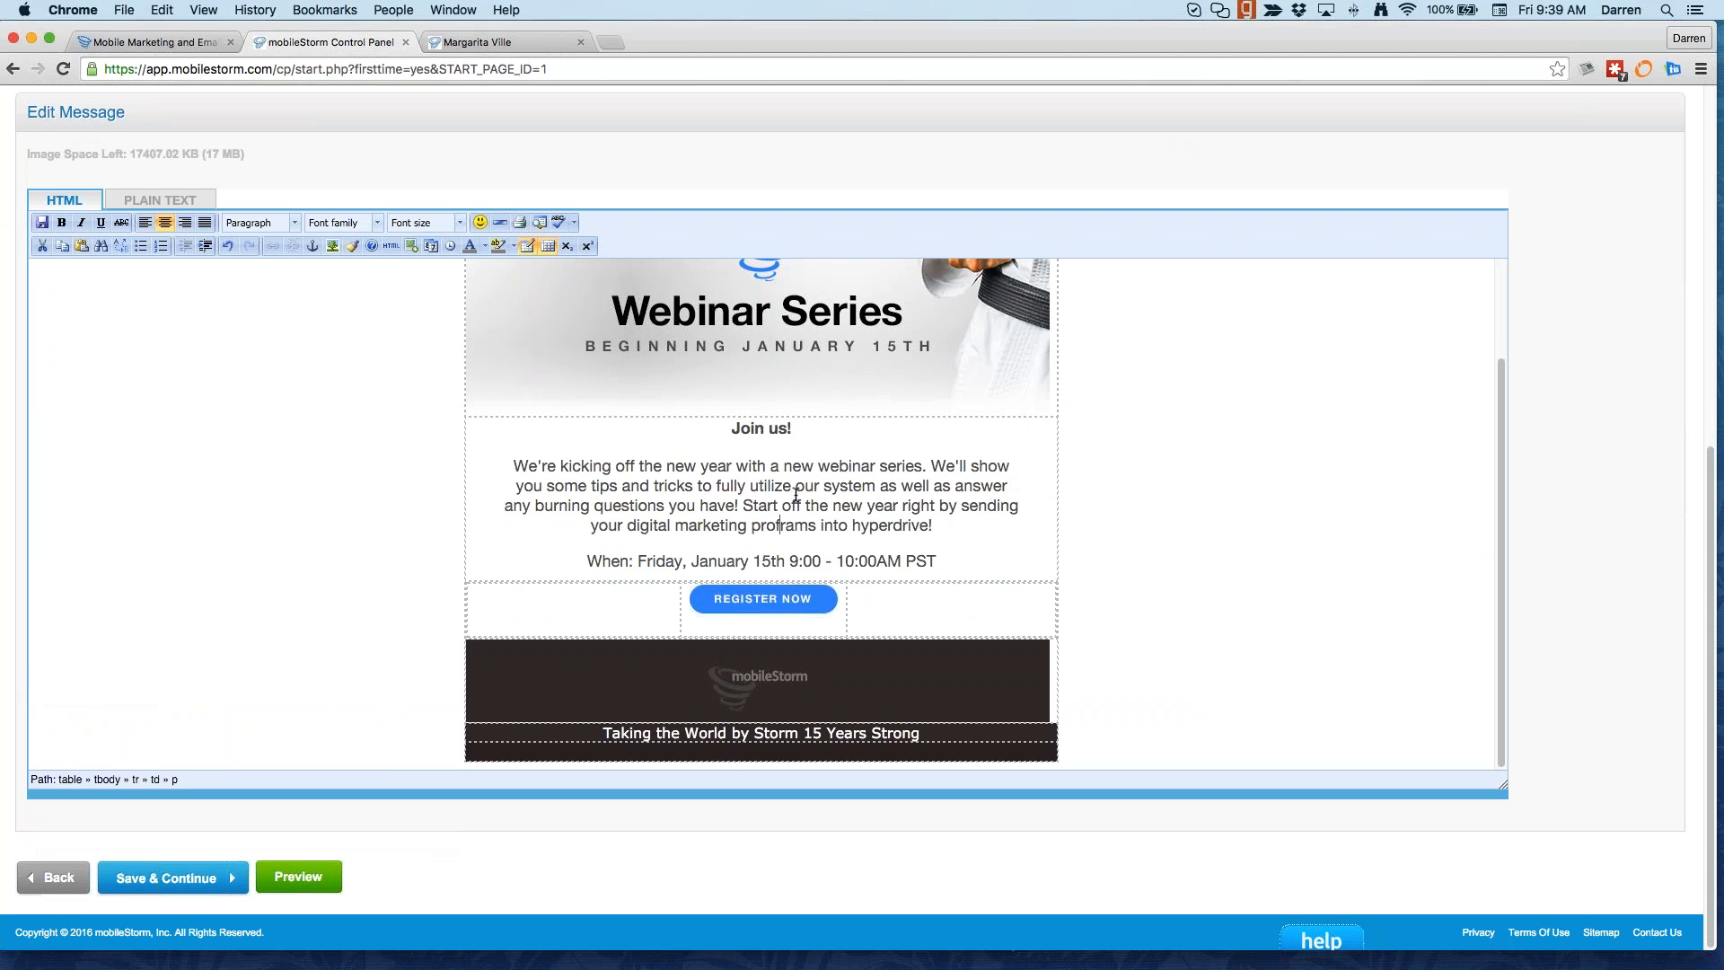
pyautogui.write('jldjflasjfds')
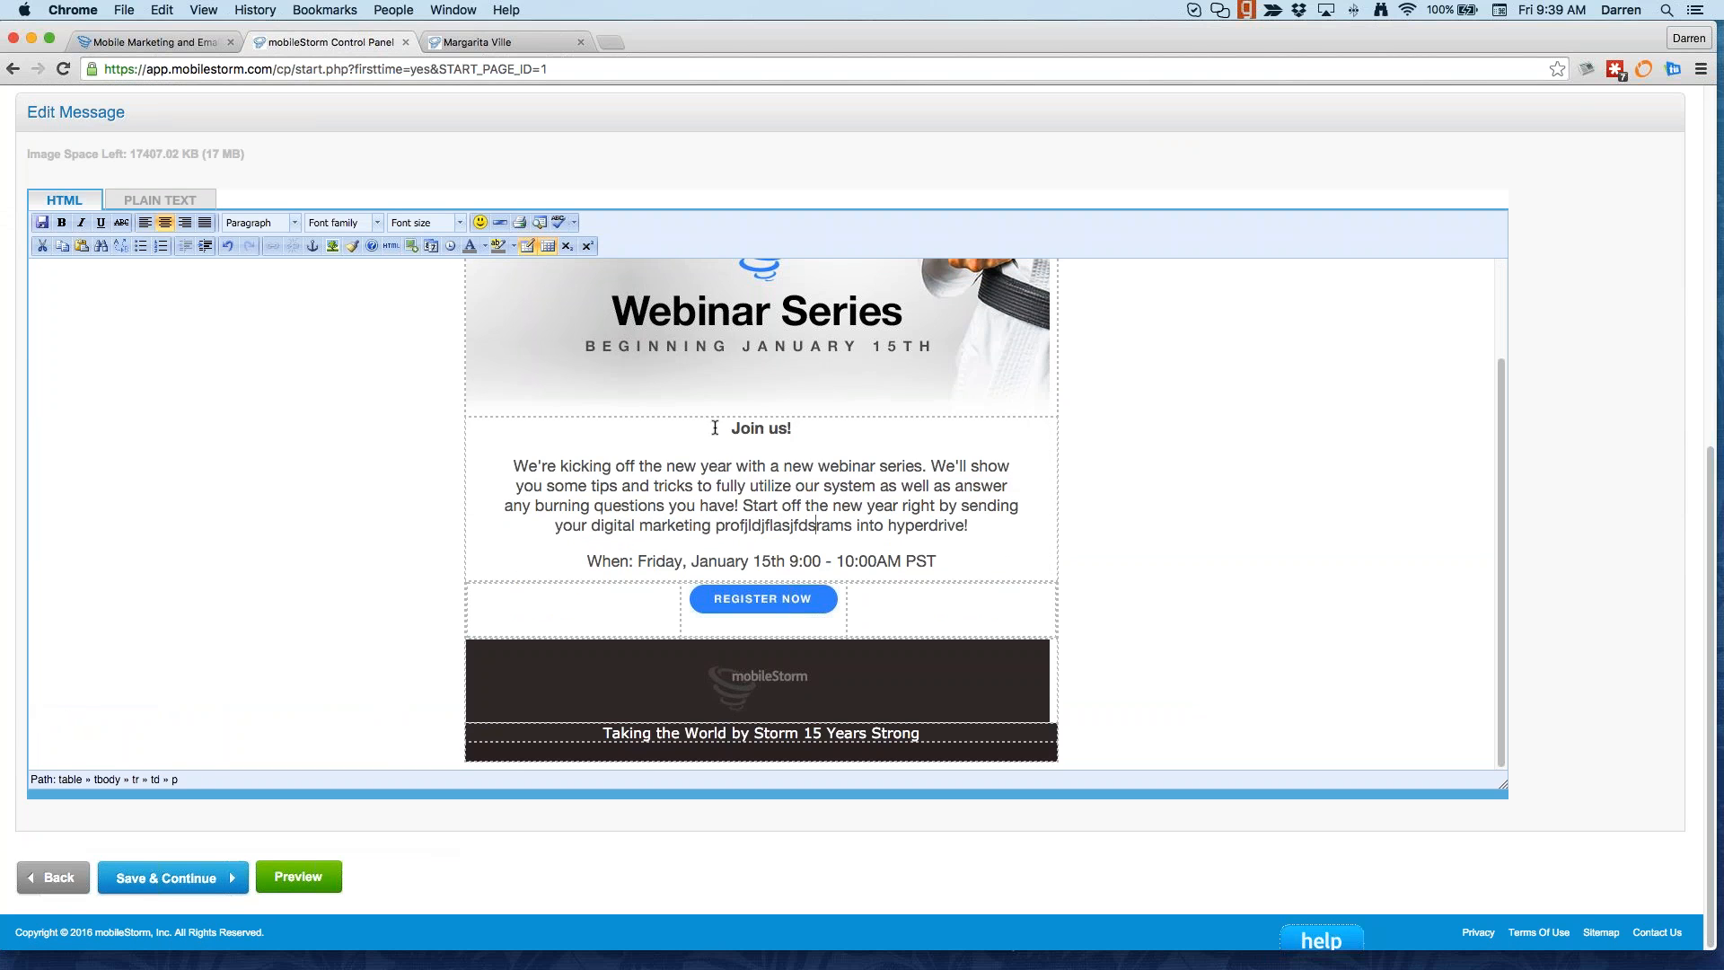
pyautogui.scroll(5, 258, 161)
pyautogui.click(219, 428)
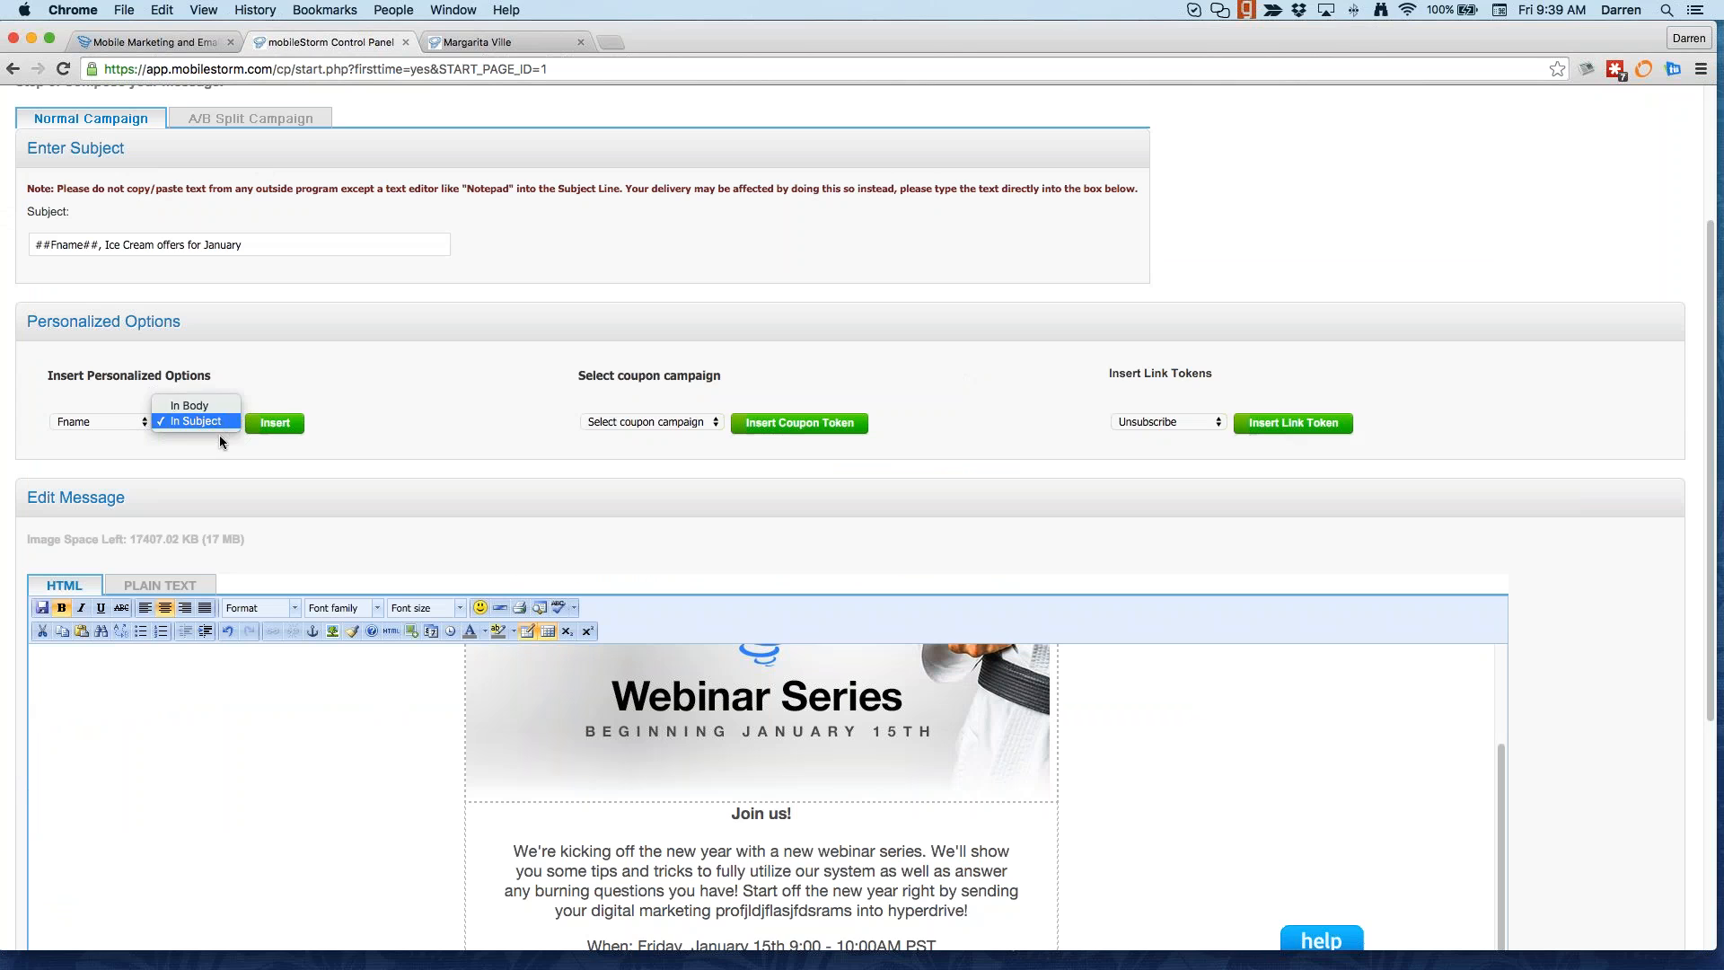
pyautogui.click(264, 431)
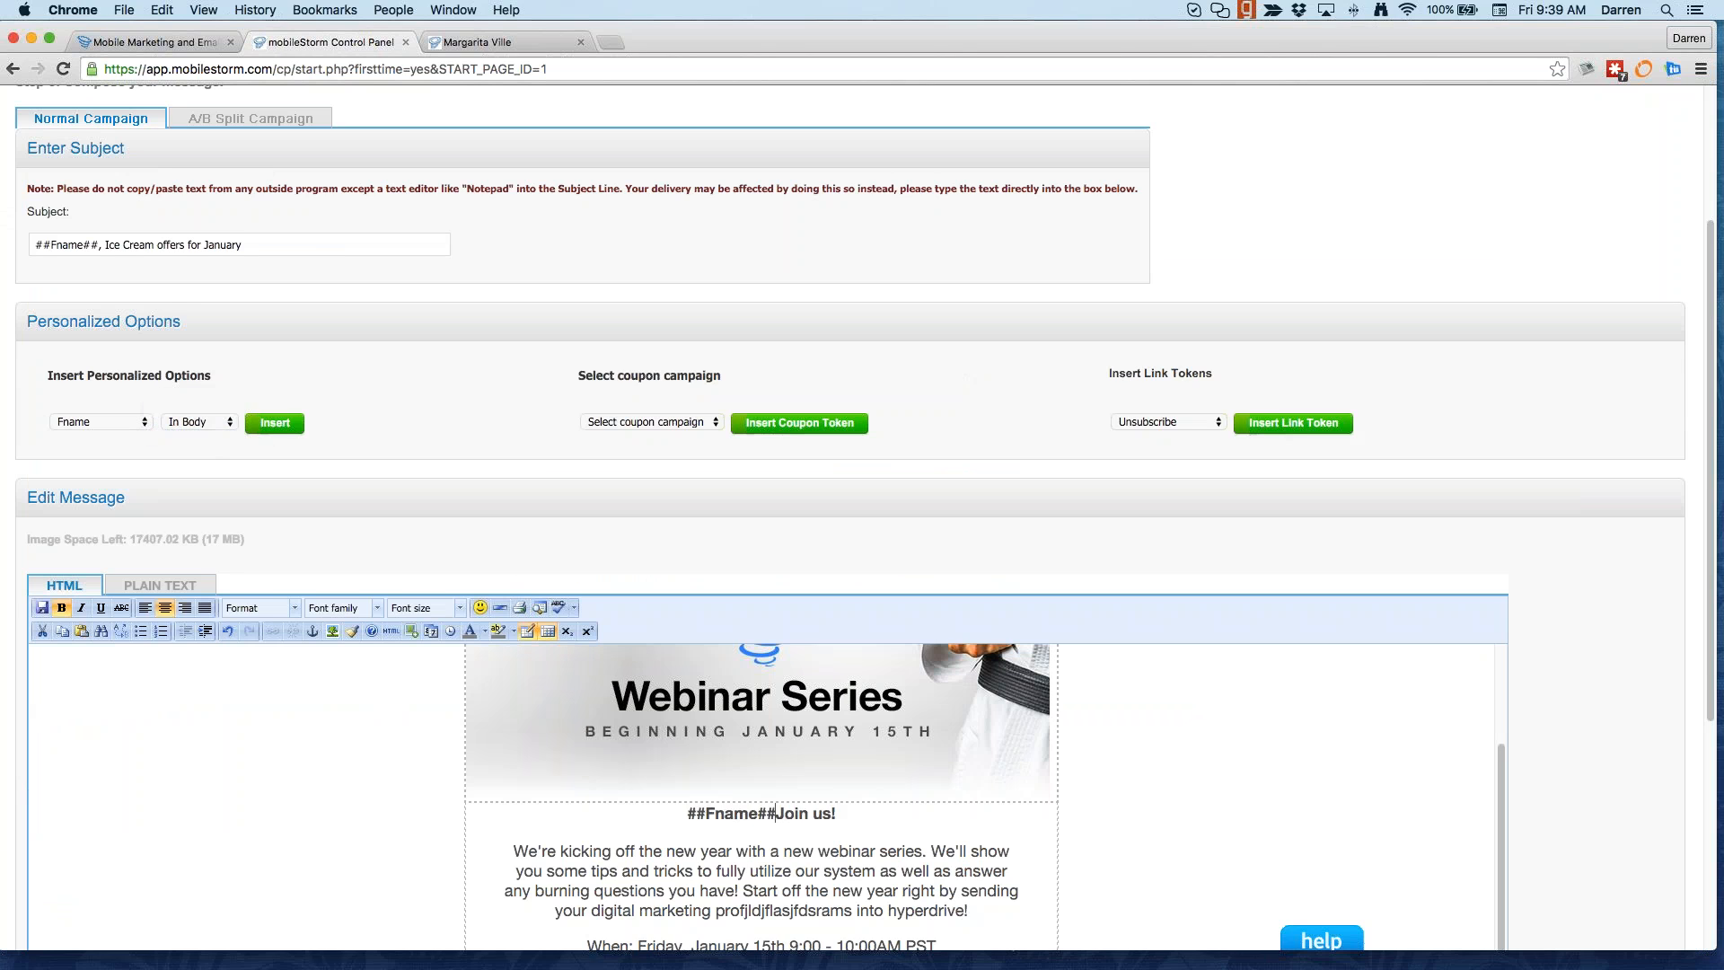
pyautogui.scroll(-2, 817, 697)
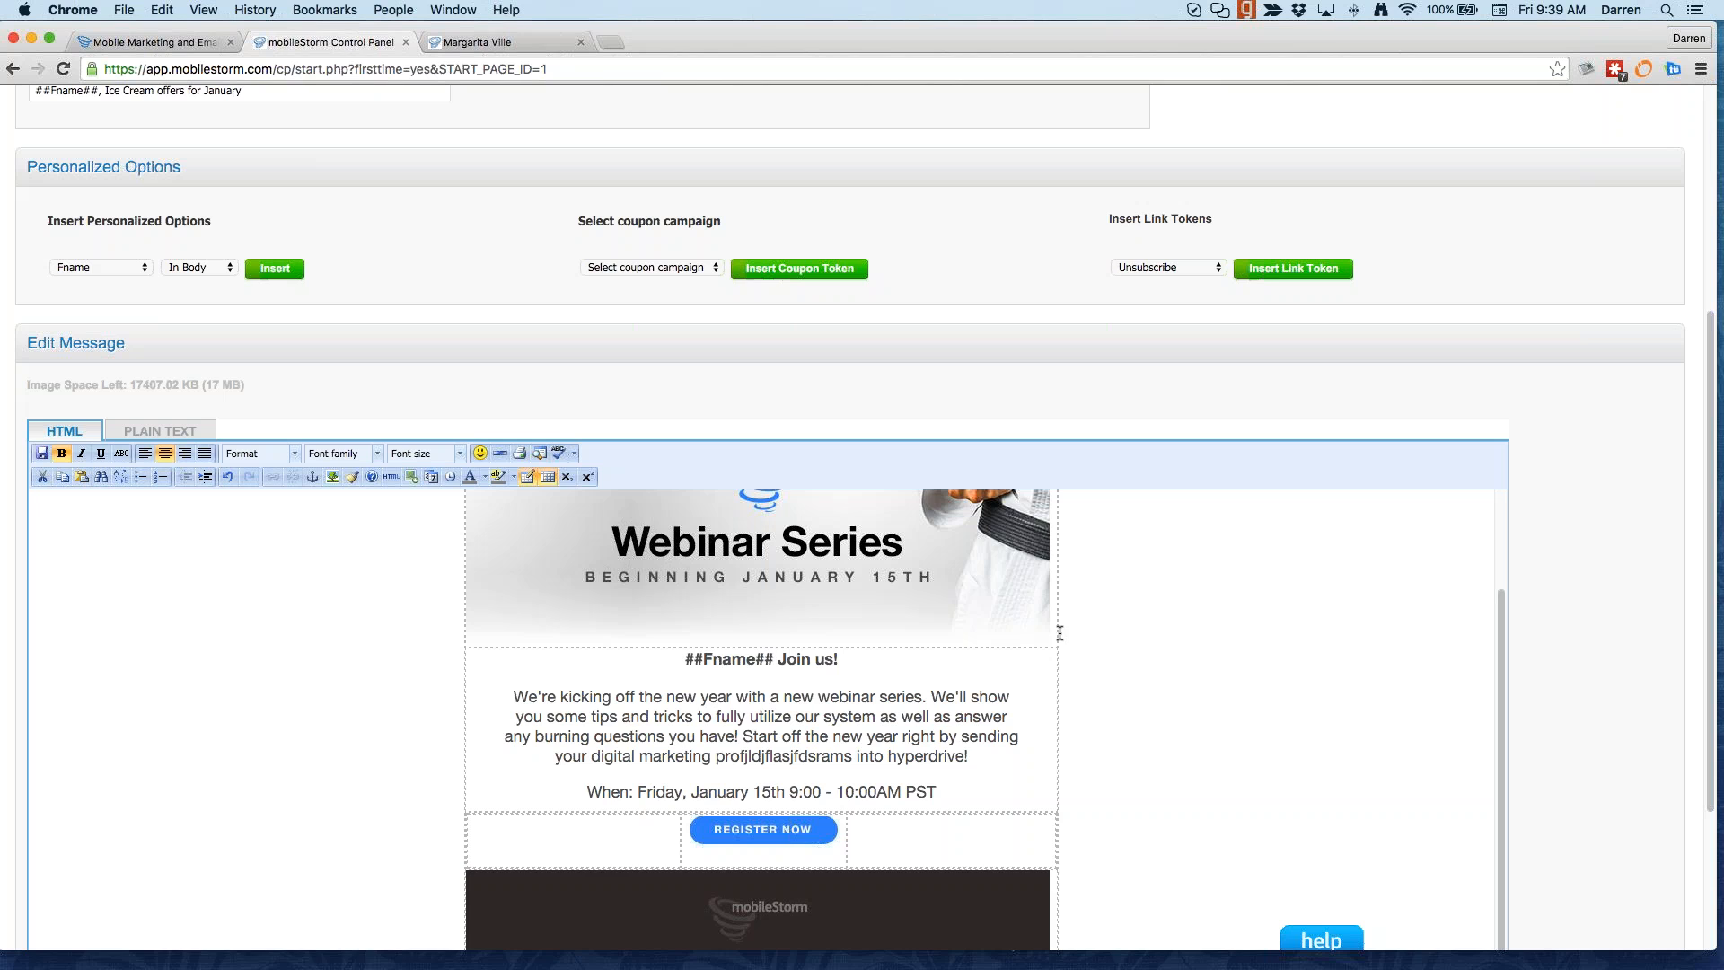
pyautogui.click(689, 604)
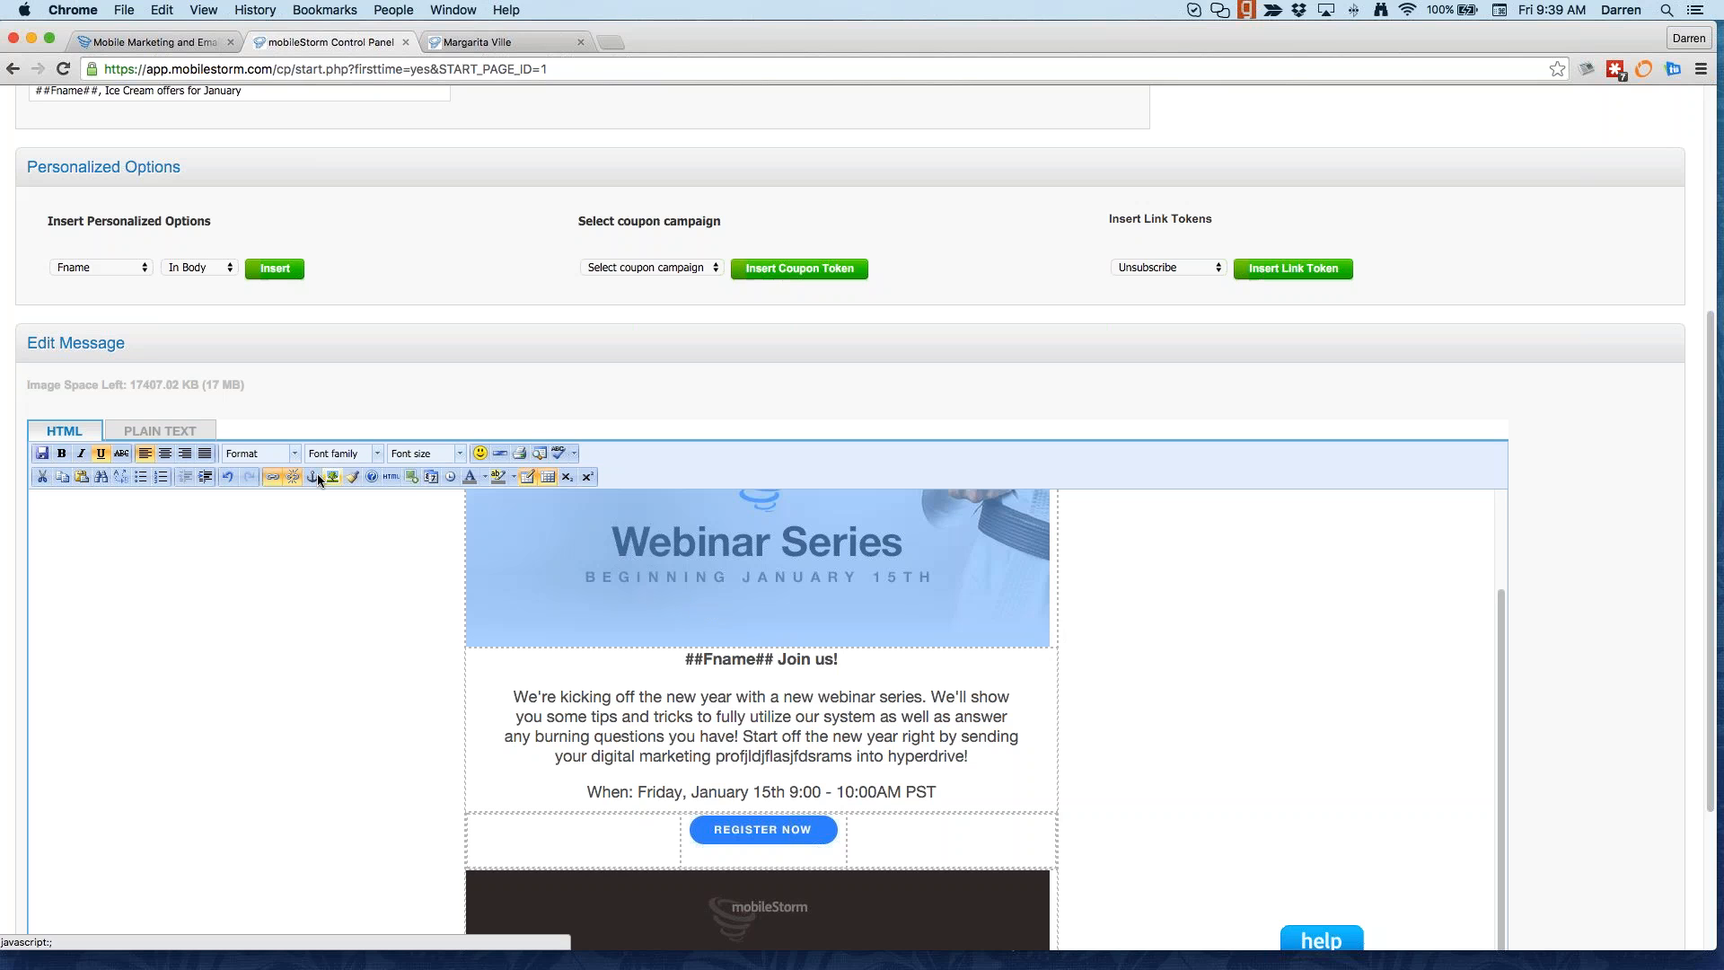
# Step: Swap the top Webinar Series banner for the web-btm2.jpg Register Now image
pyautogui.click(410, 477)
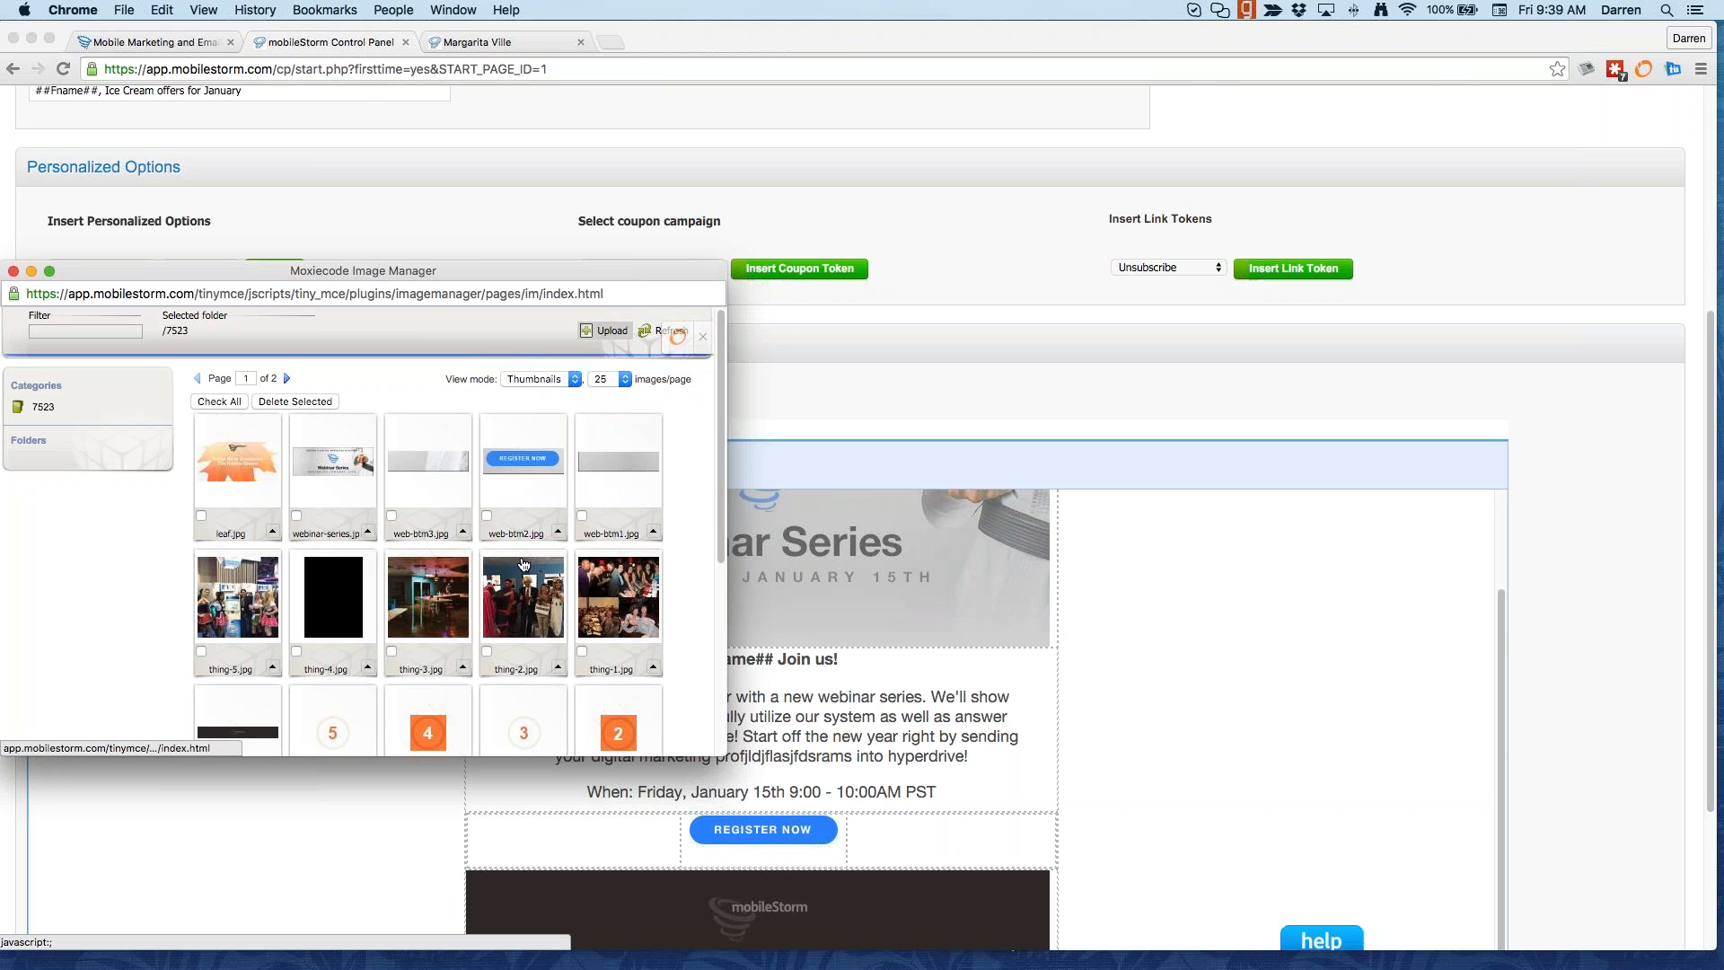
pyautogui.scroll(-5, 523, 564)
pyautogui.scroll(3, 523, 564)
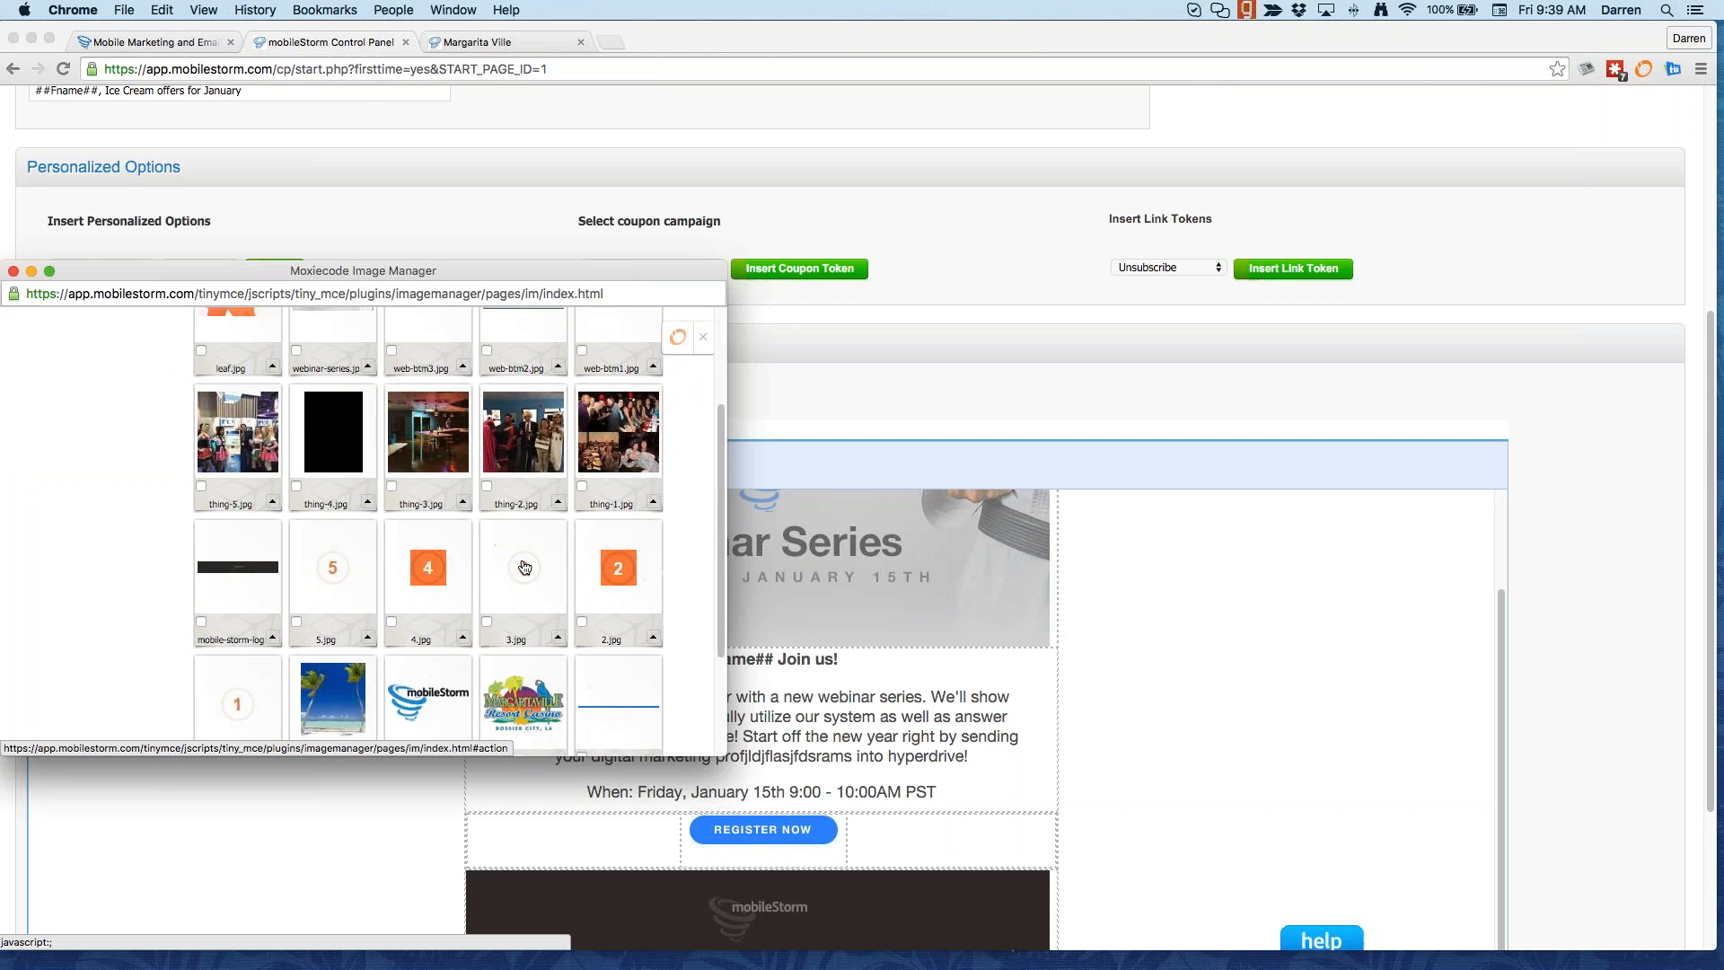
pyautogui.scroll(3, 525, 567)
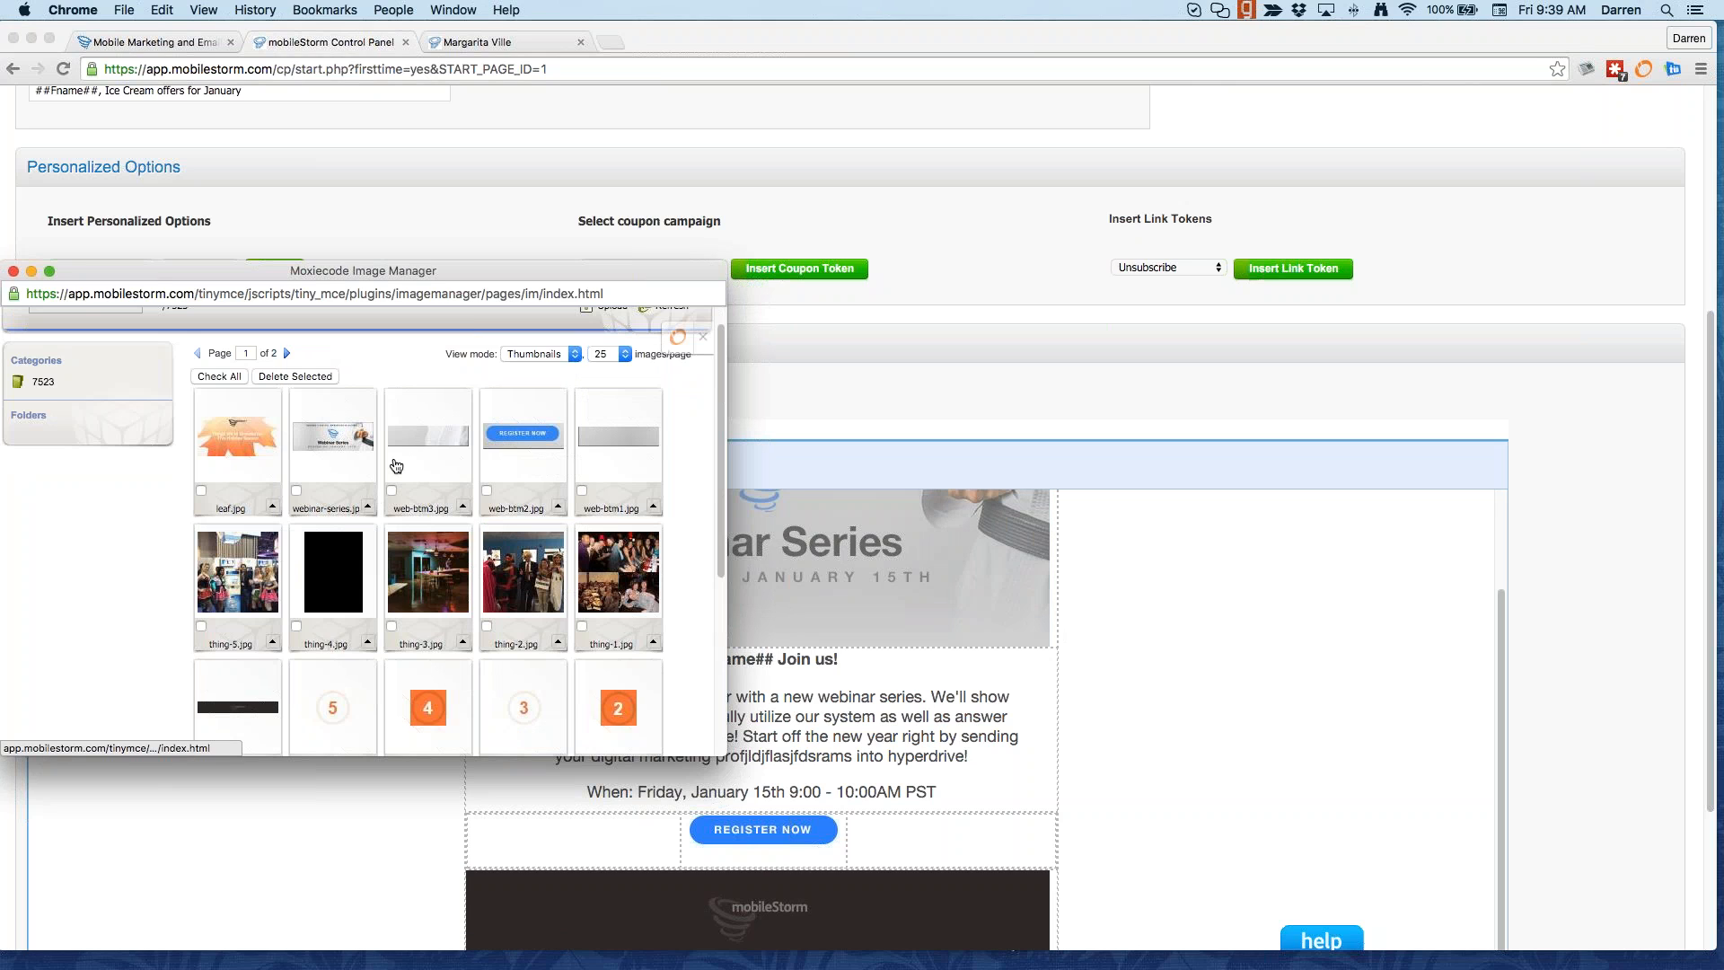
pyautogui.click(523, 433)
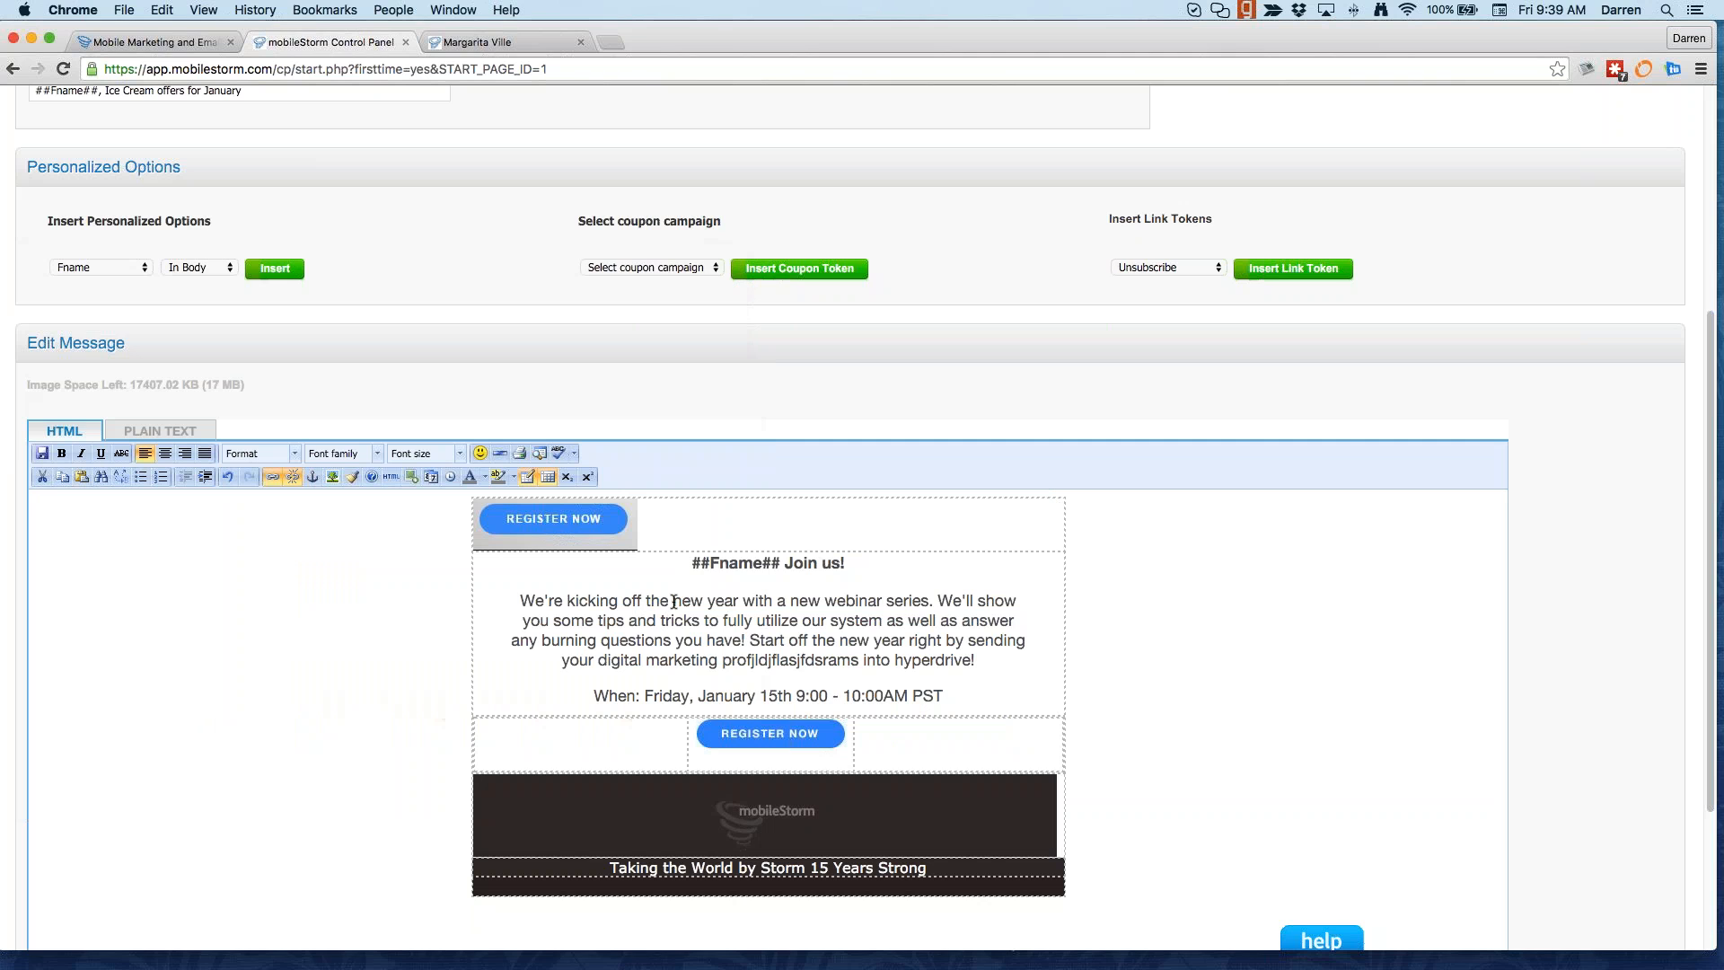
pyautogui.scroll(-3, 701, 629)
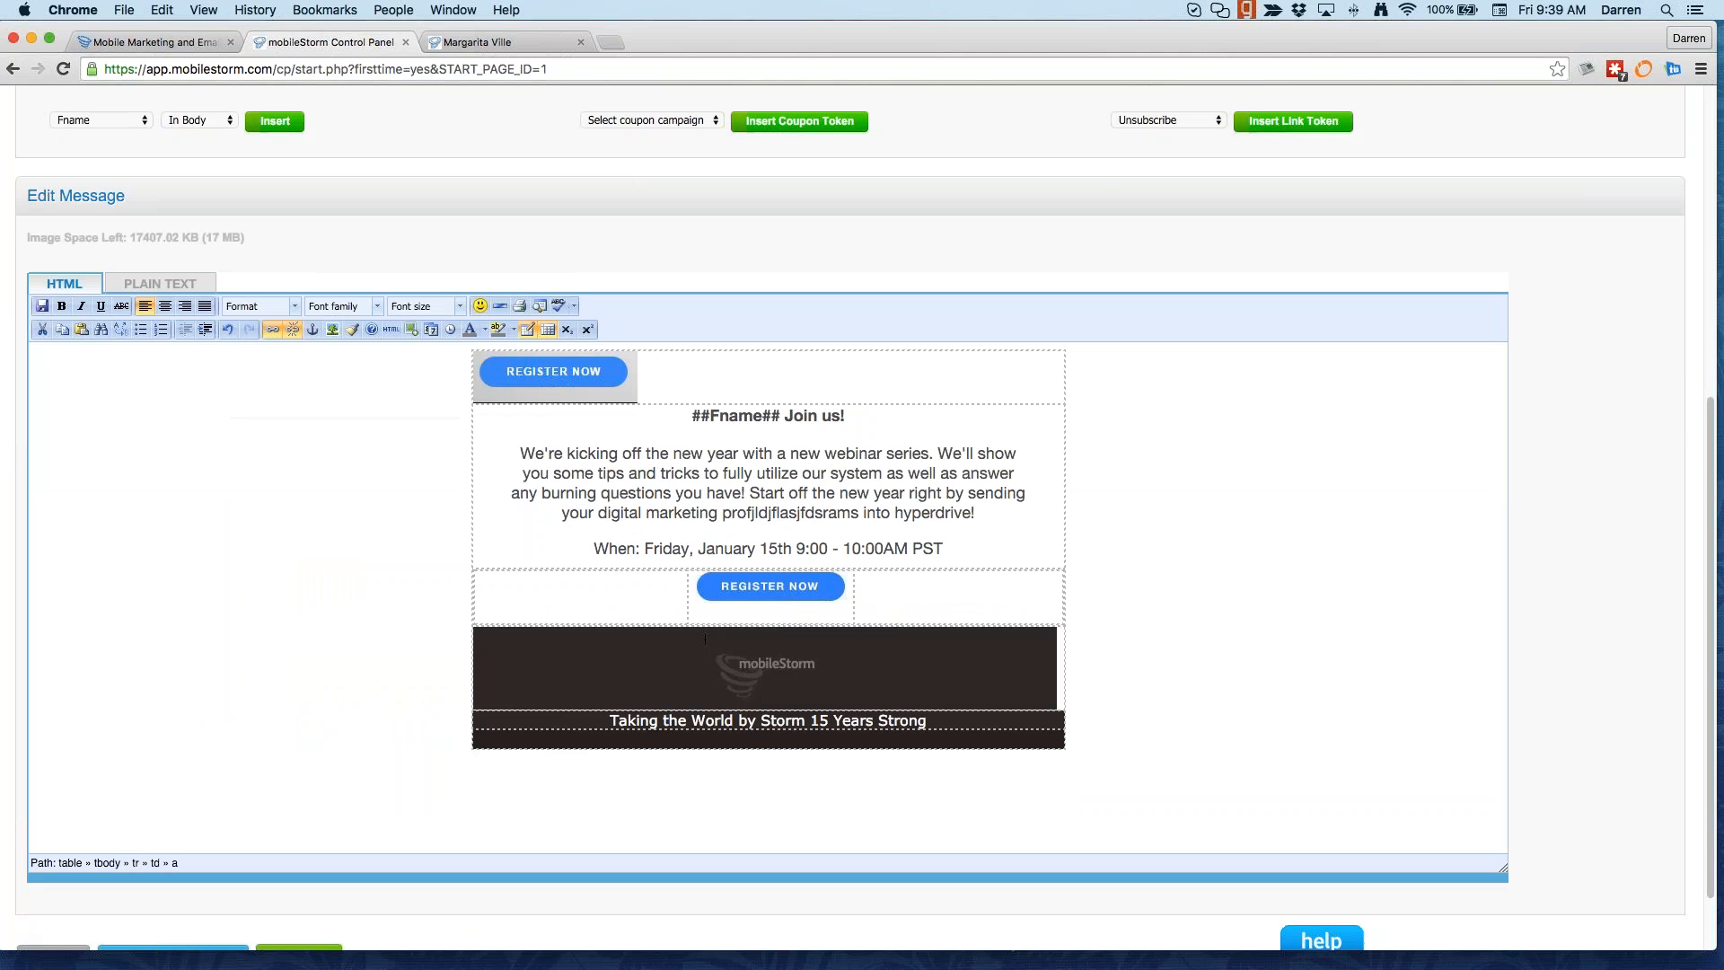
pyautogui.click(776, 687)
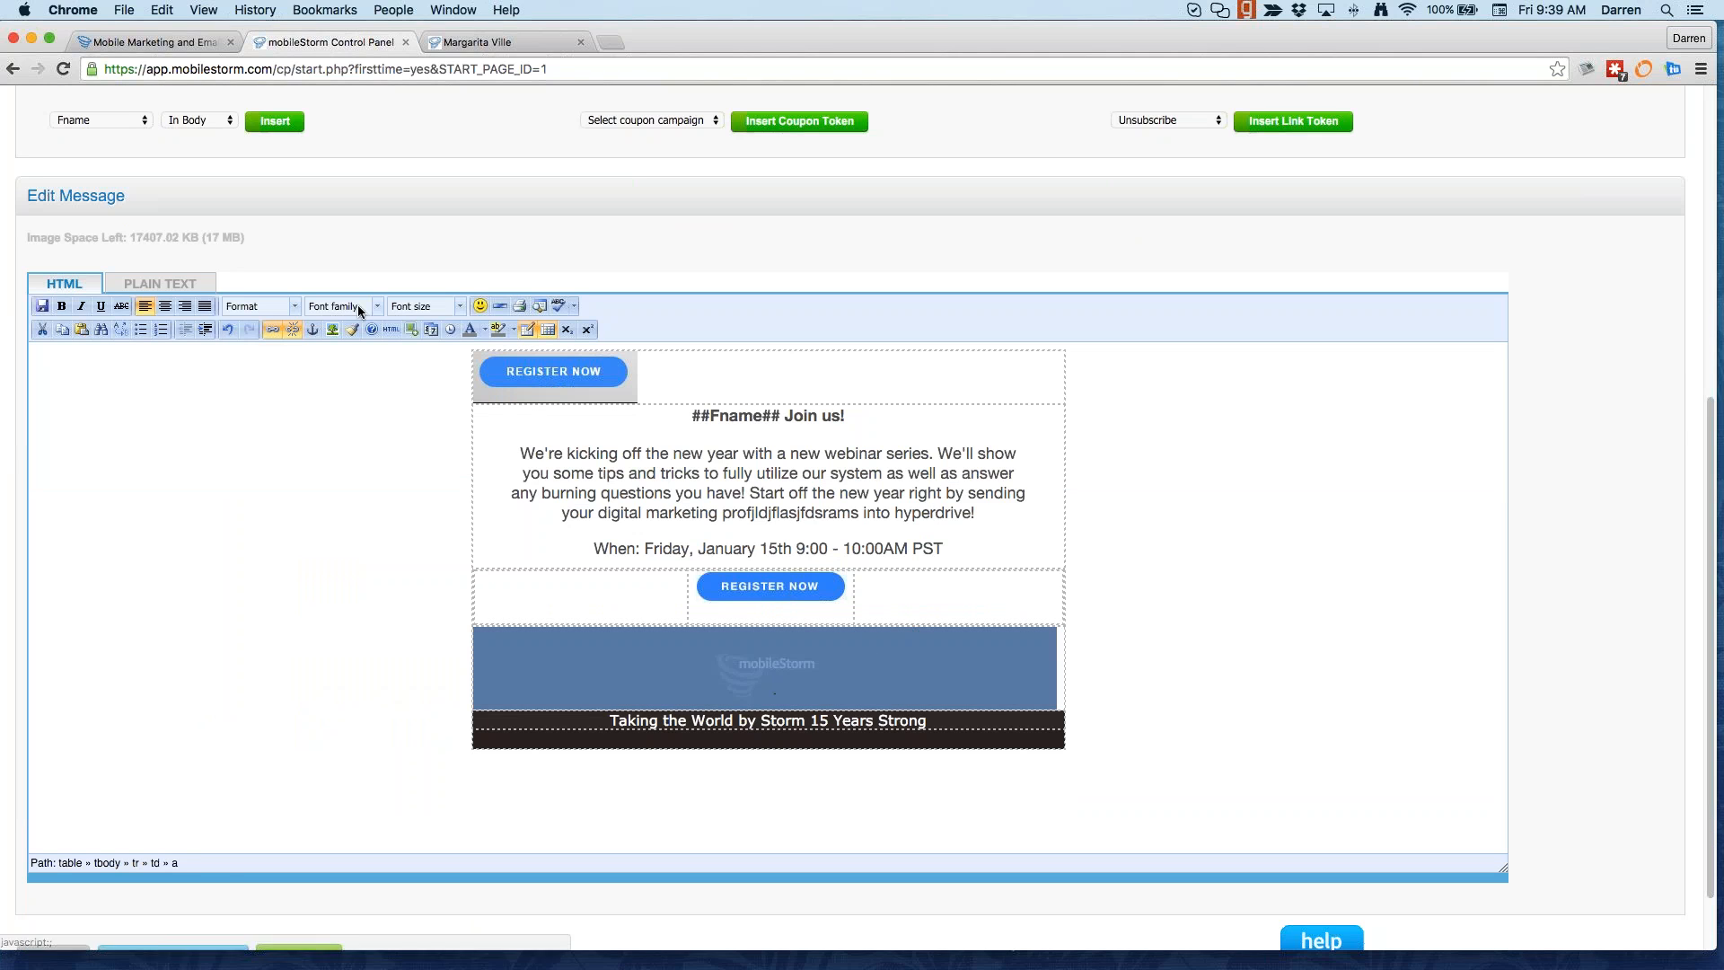
pyautogui.click(275, 329)
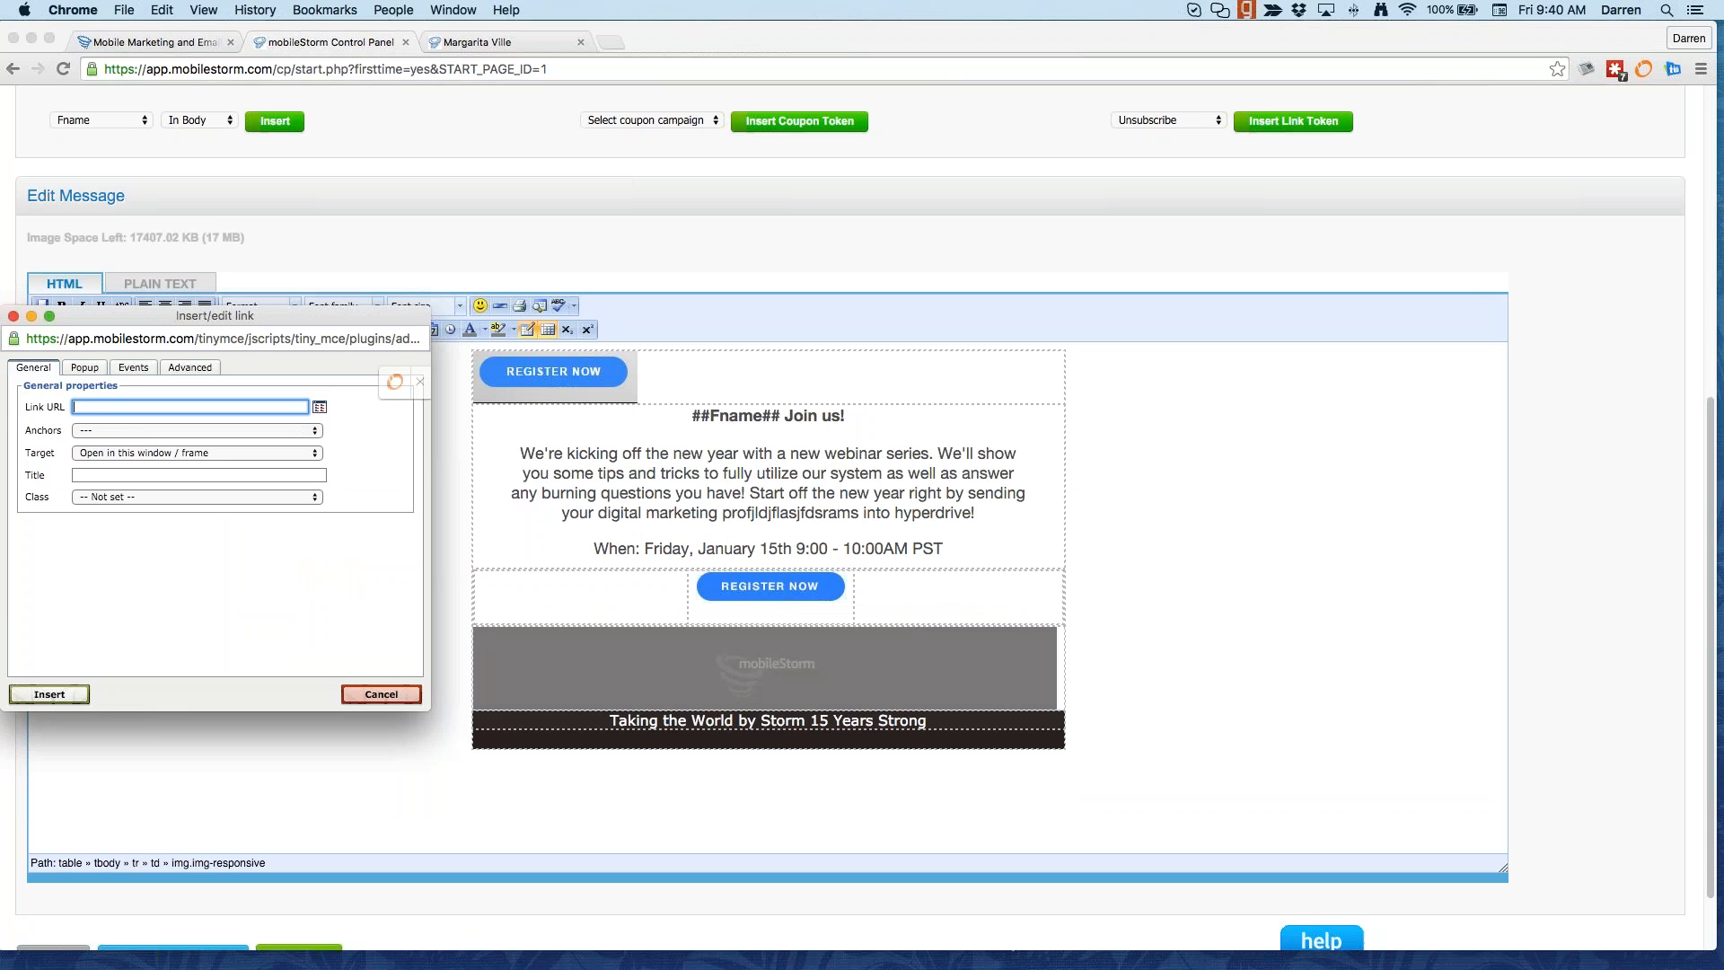
pyautogui.write('http://mobilestorm.com')
pyautogui.click(49, 694)
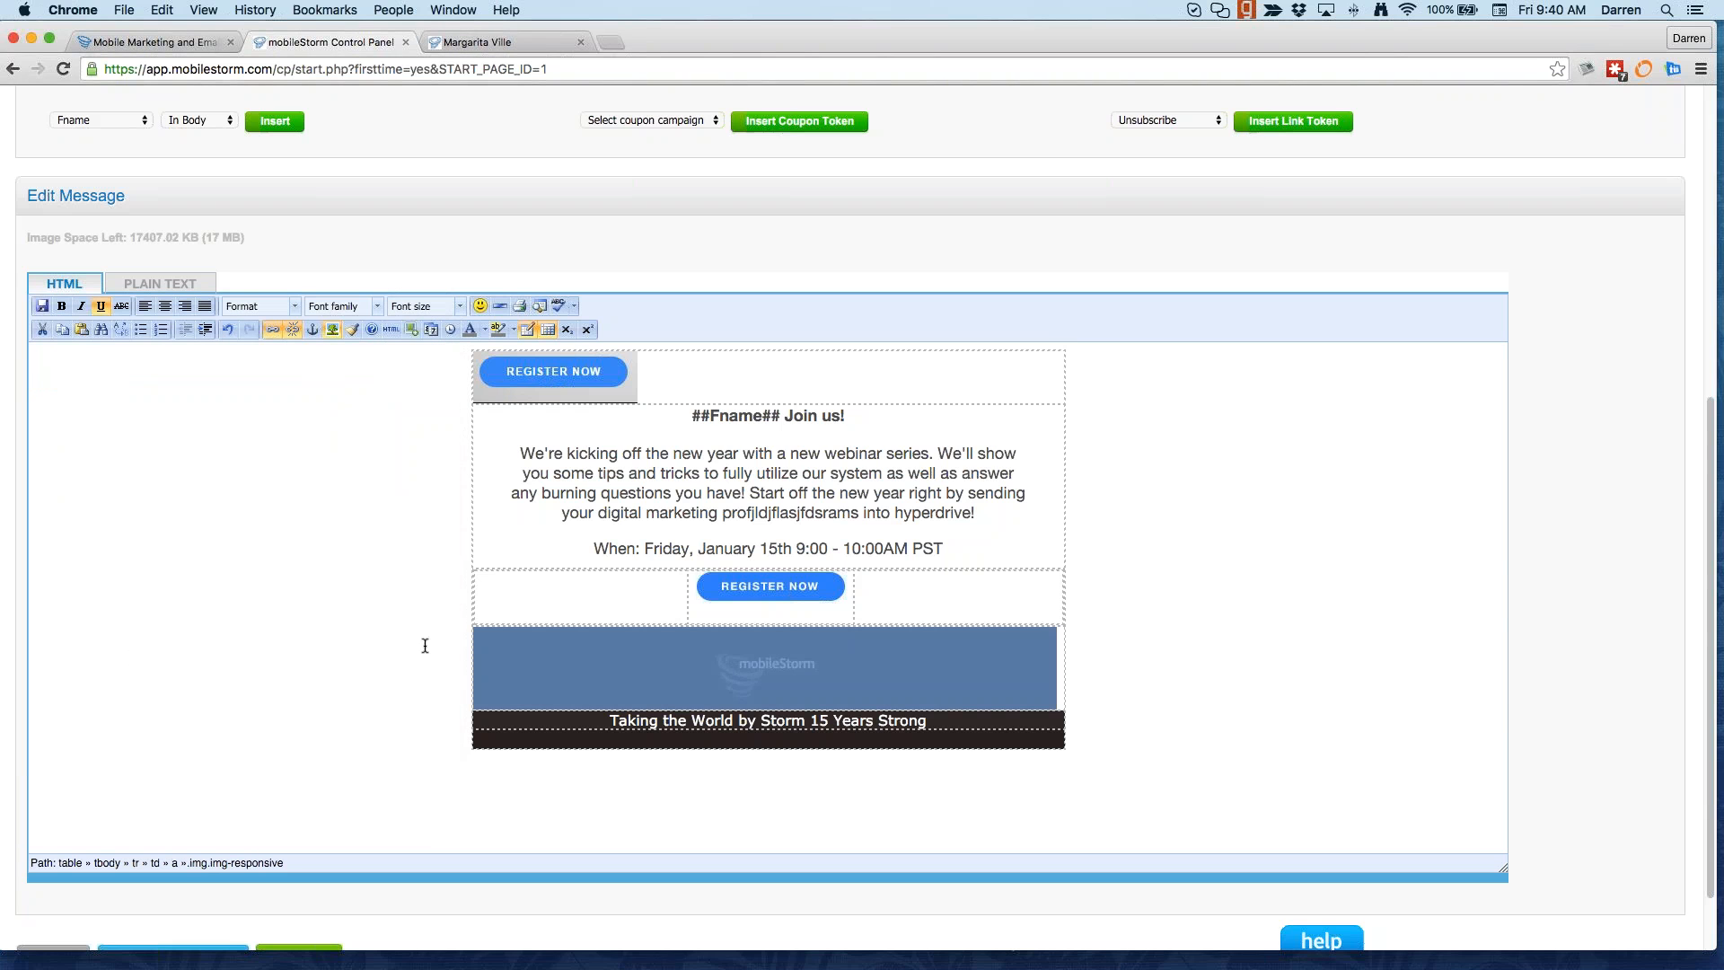
pyautogui.scroll(-2, 158, 623)
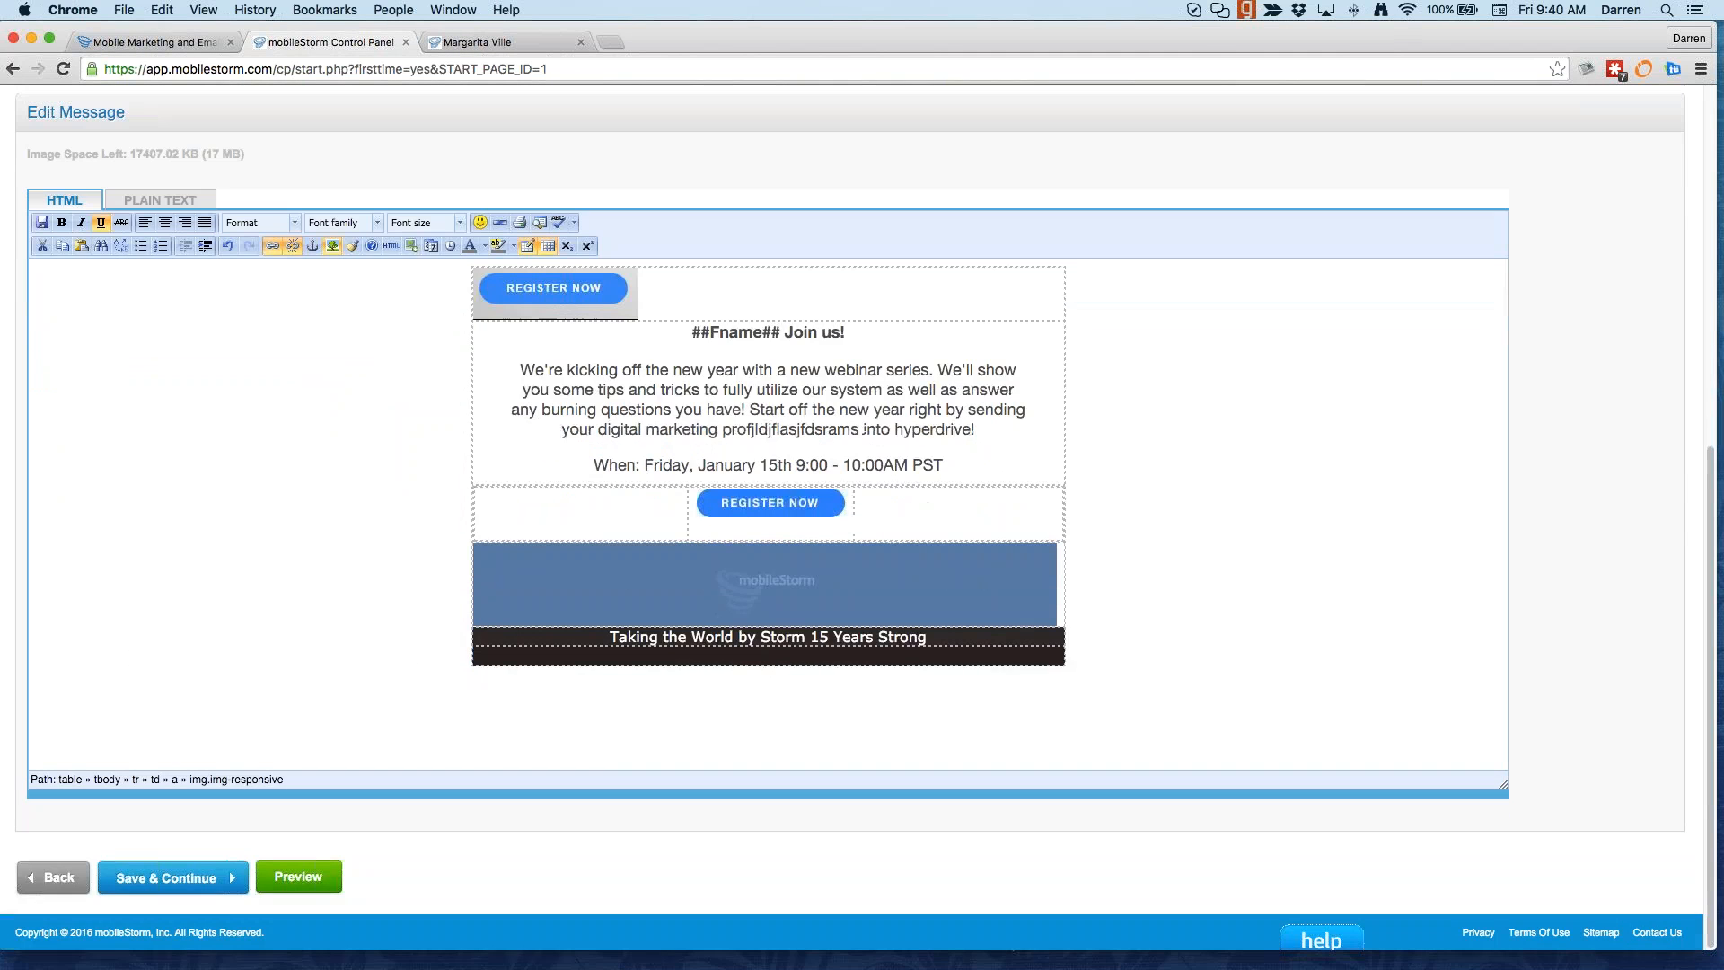
pyautogui.click(130, 201)
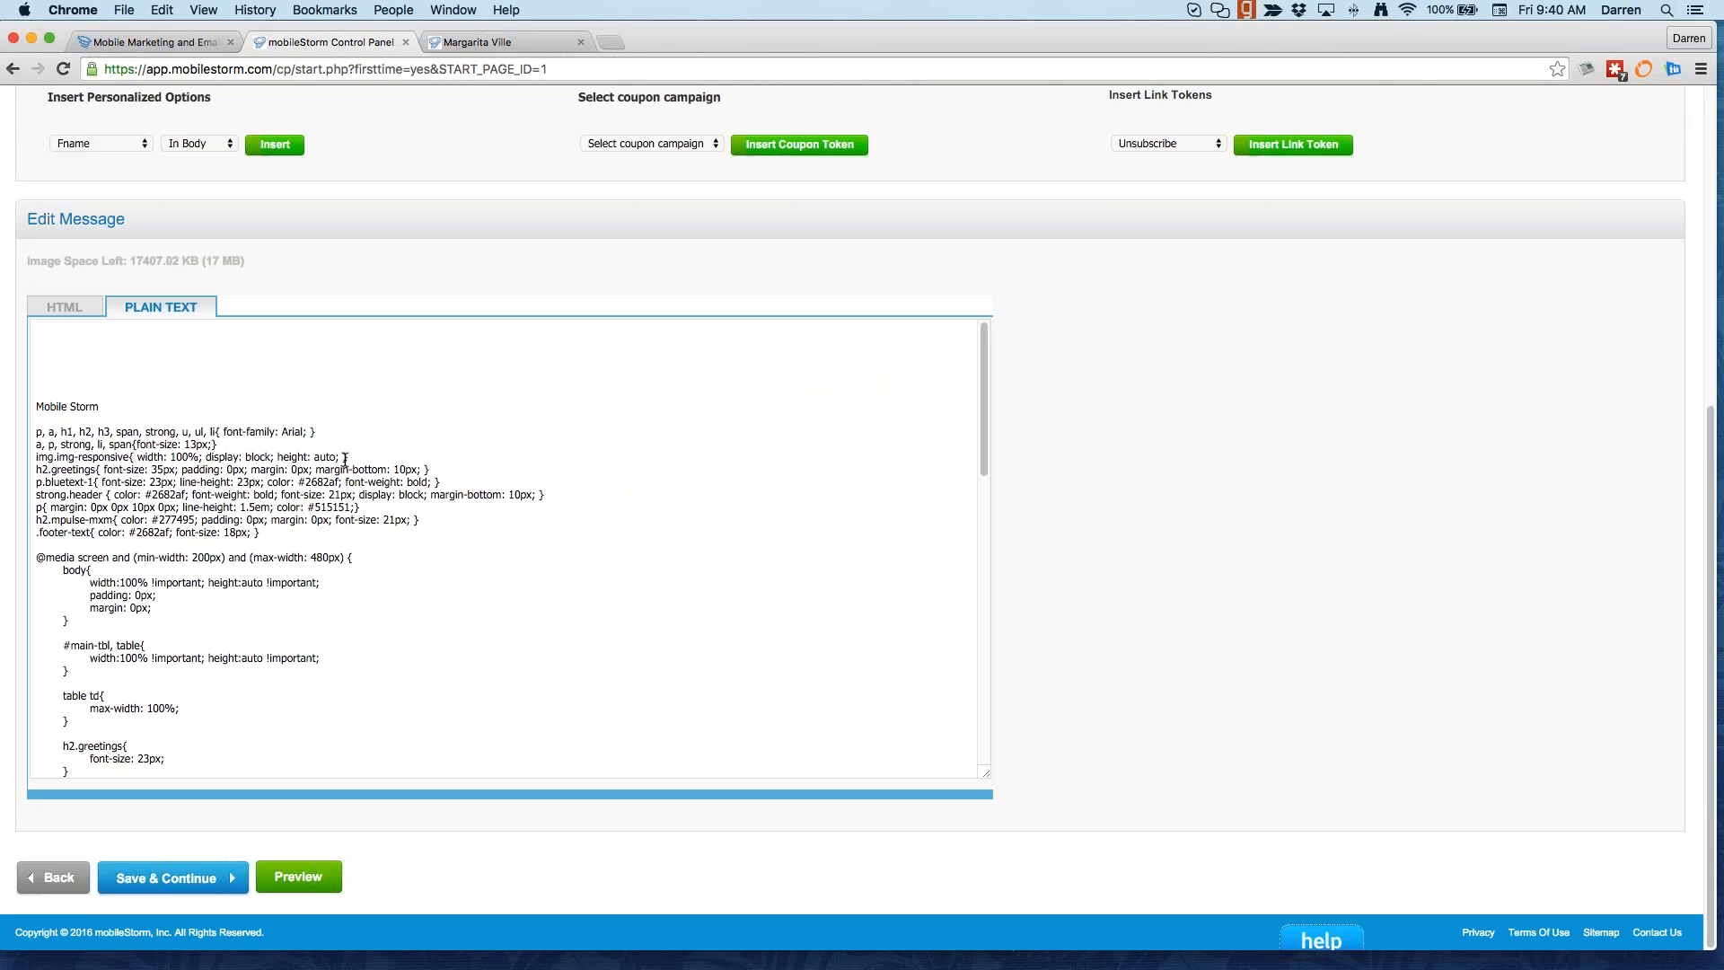
# Step: Review the plain-text copy, selecting the '##Fname## Join us!' webinar body lines
pyautogui.moveTo(63, 355); pyautogui.dragTo(302, 684)
pyautogui.scroll(1, 303, 684)
pyautogui.scroll(-2, 303, 684)
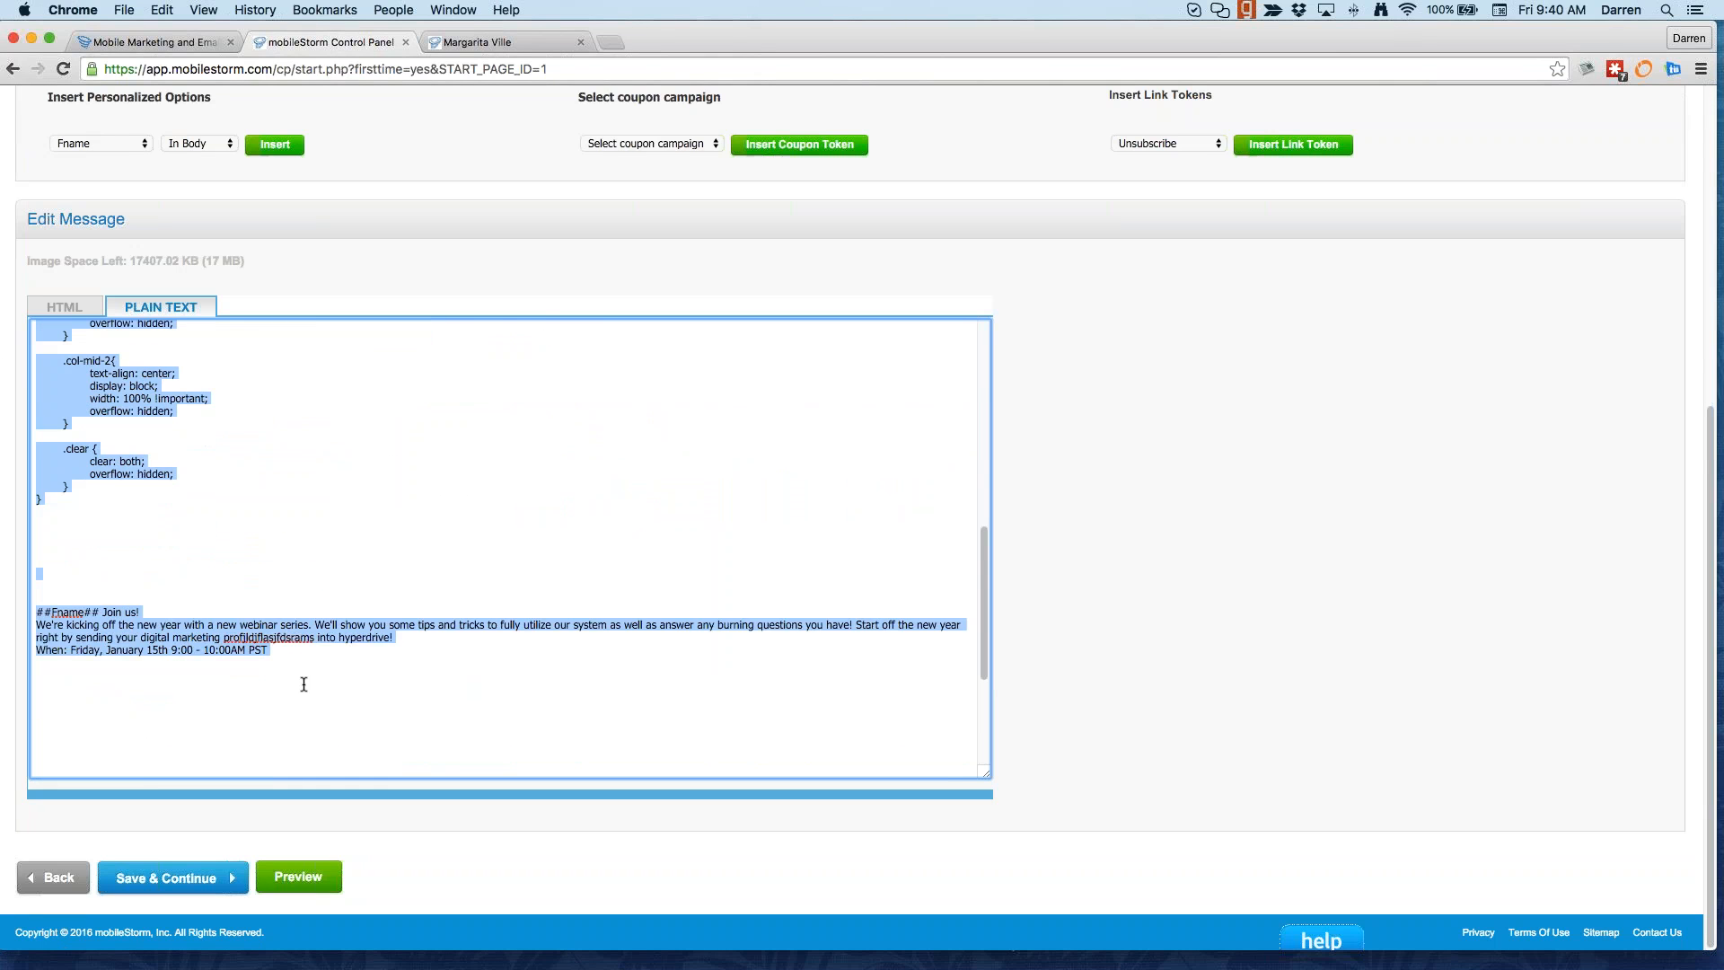
pyautogui.scroll(10, 306, 681)
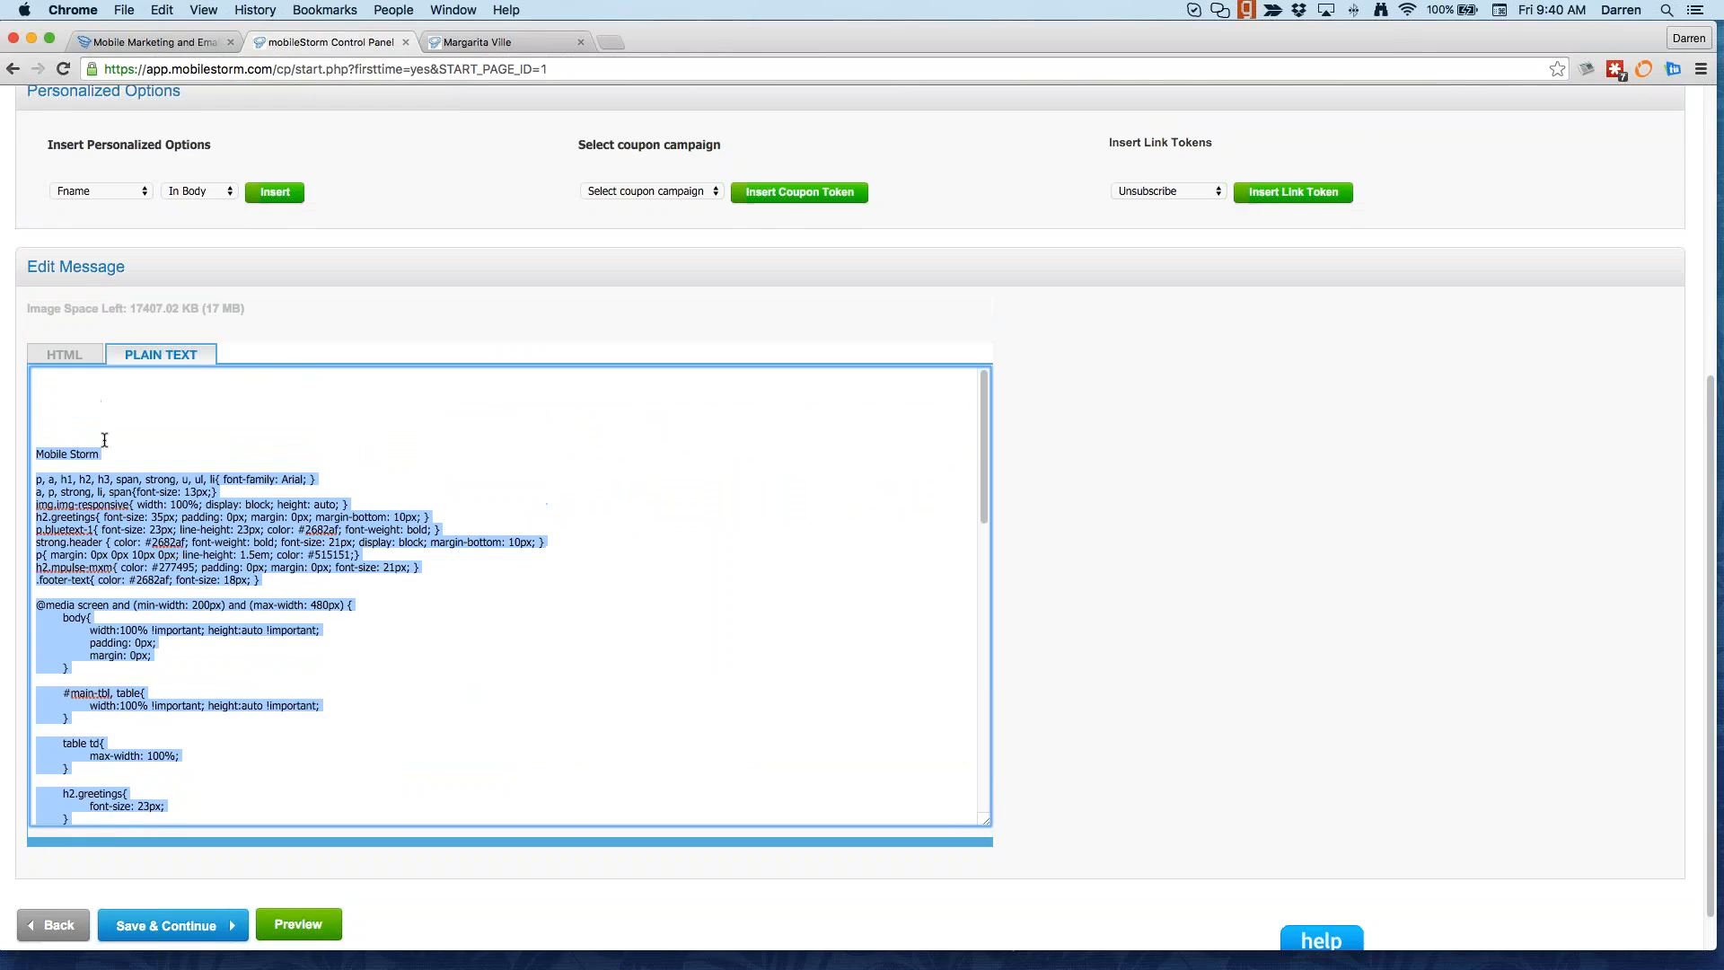
pyautogui.scroll(-10, 397, 632)
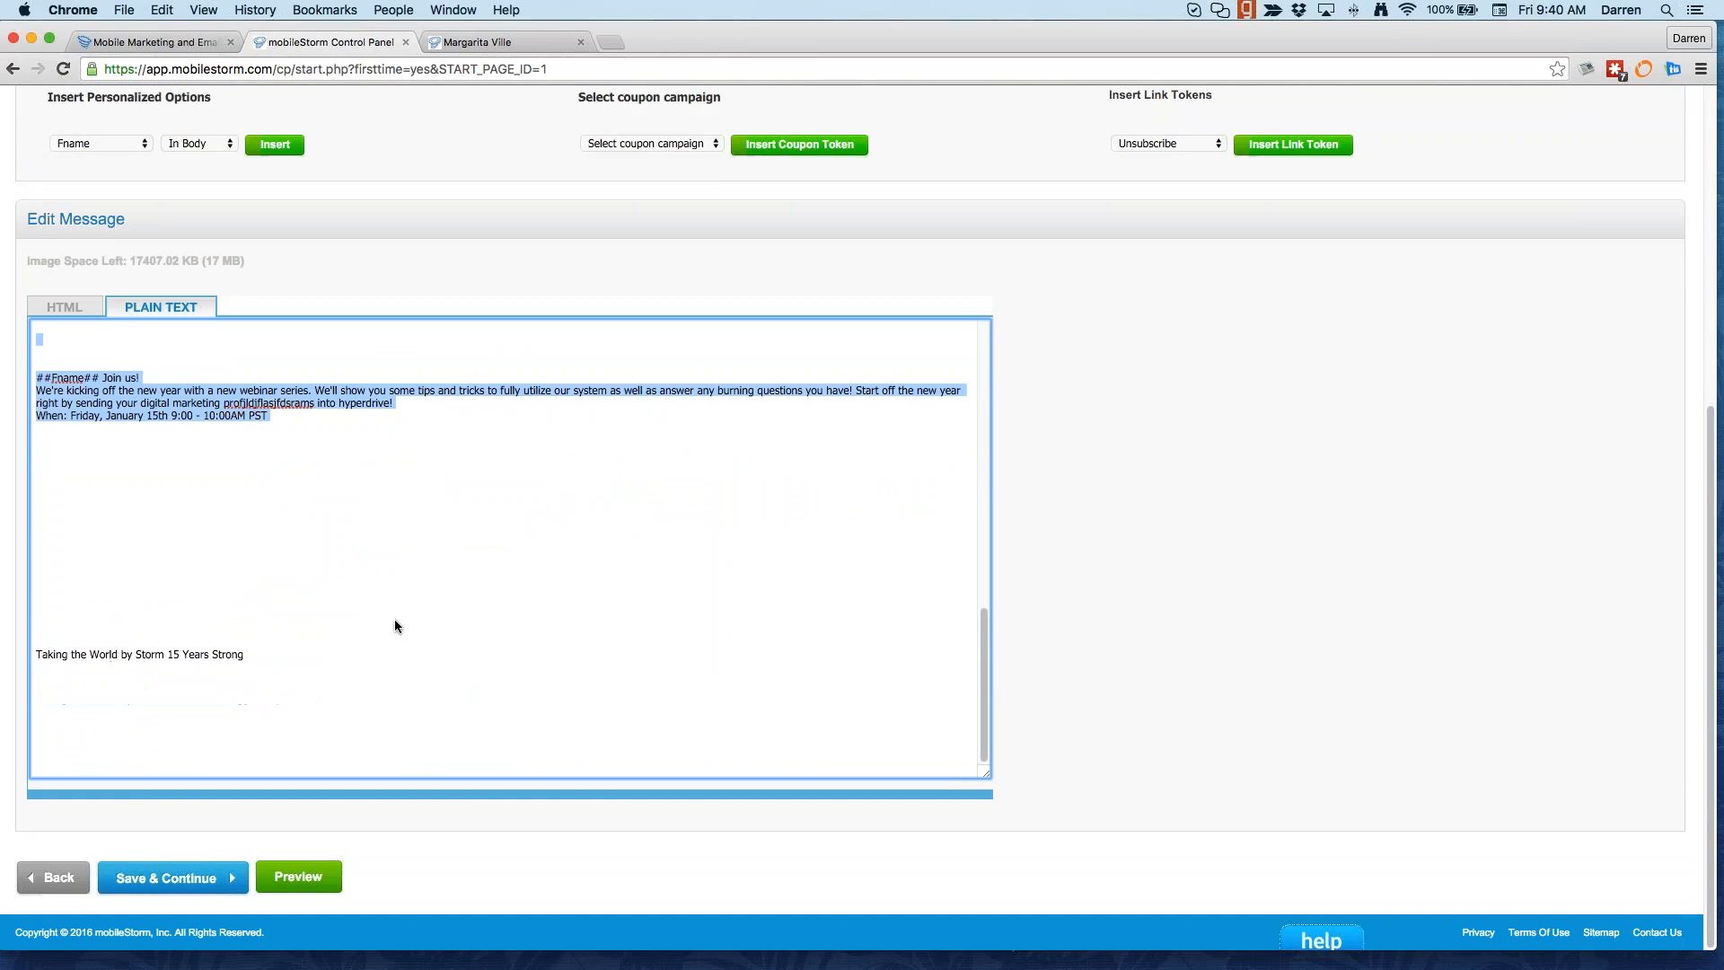
pyautogui.click(297, 438)
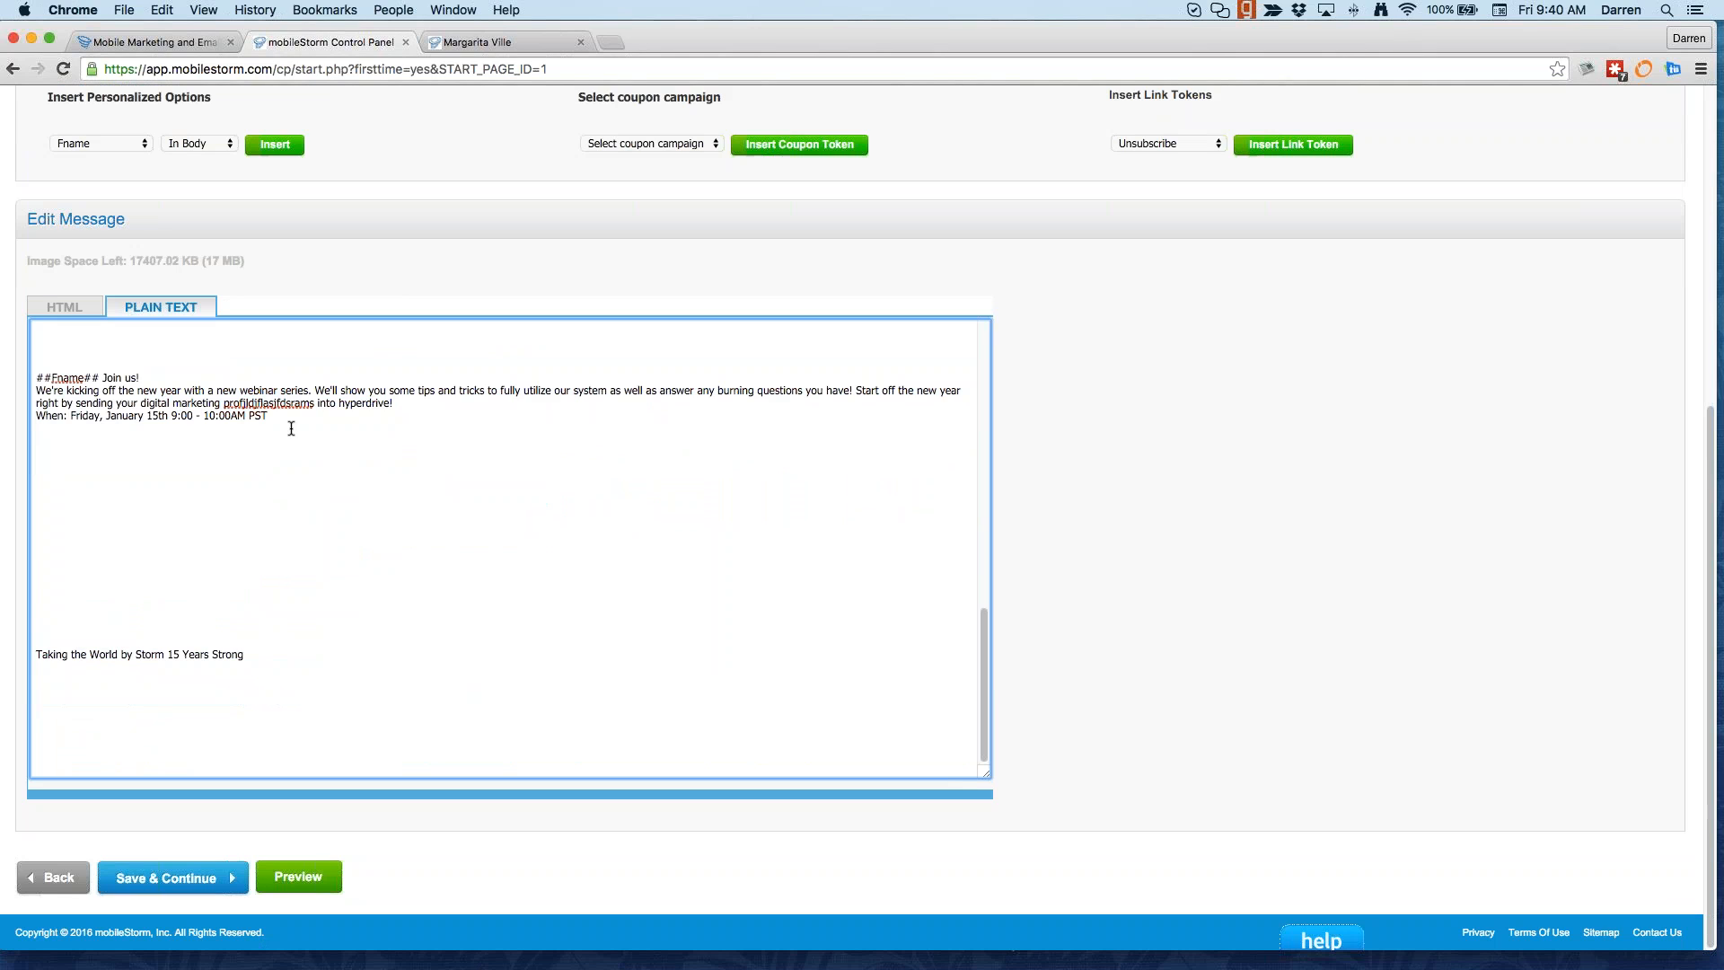
pyautogui.scroll(20, 291, 429)
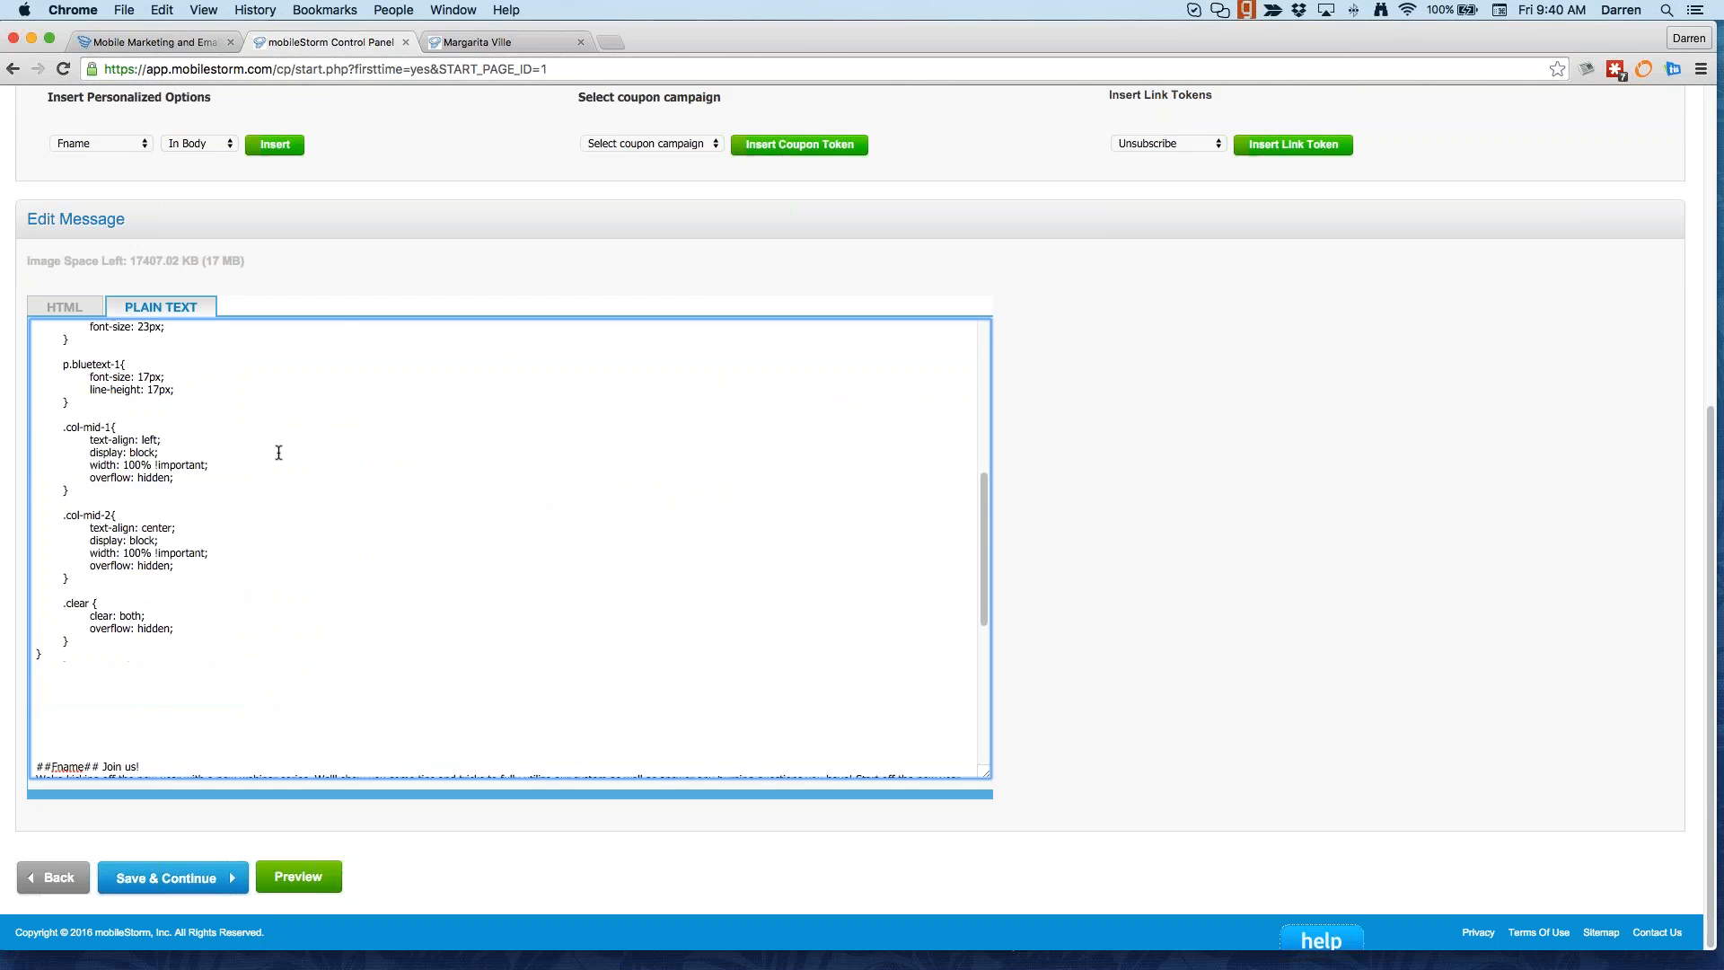
pyautogui.scroll(-20, 272, 464)
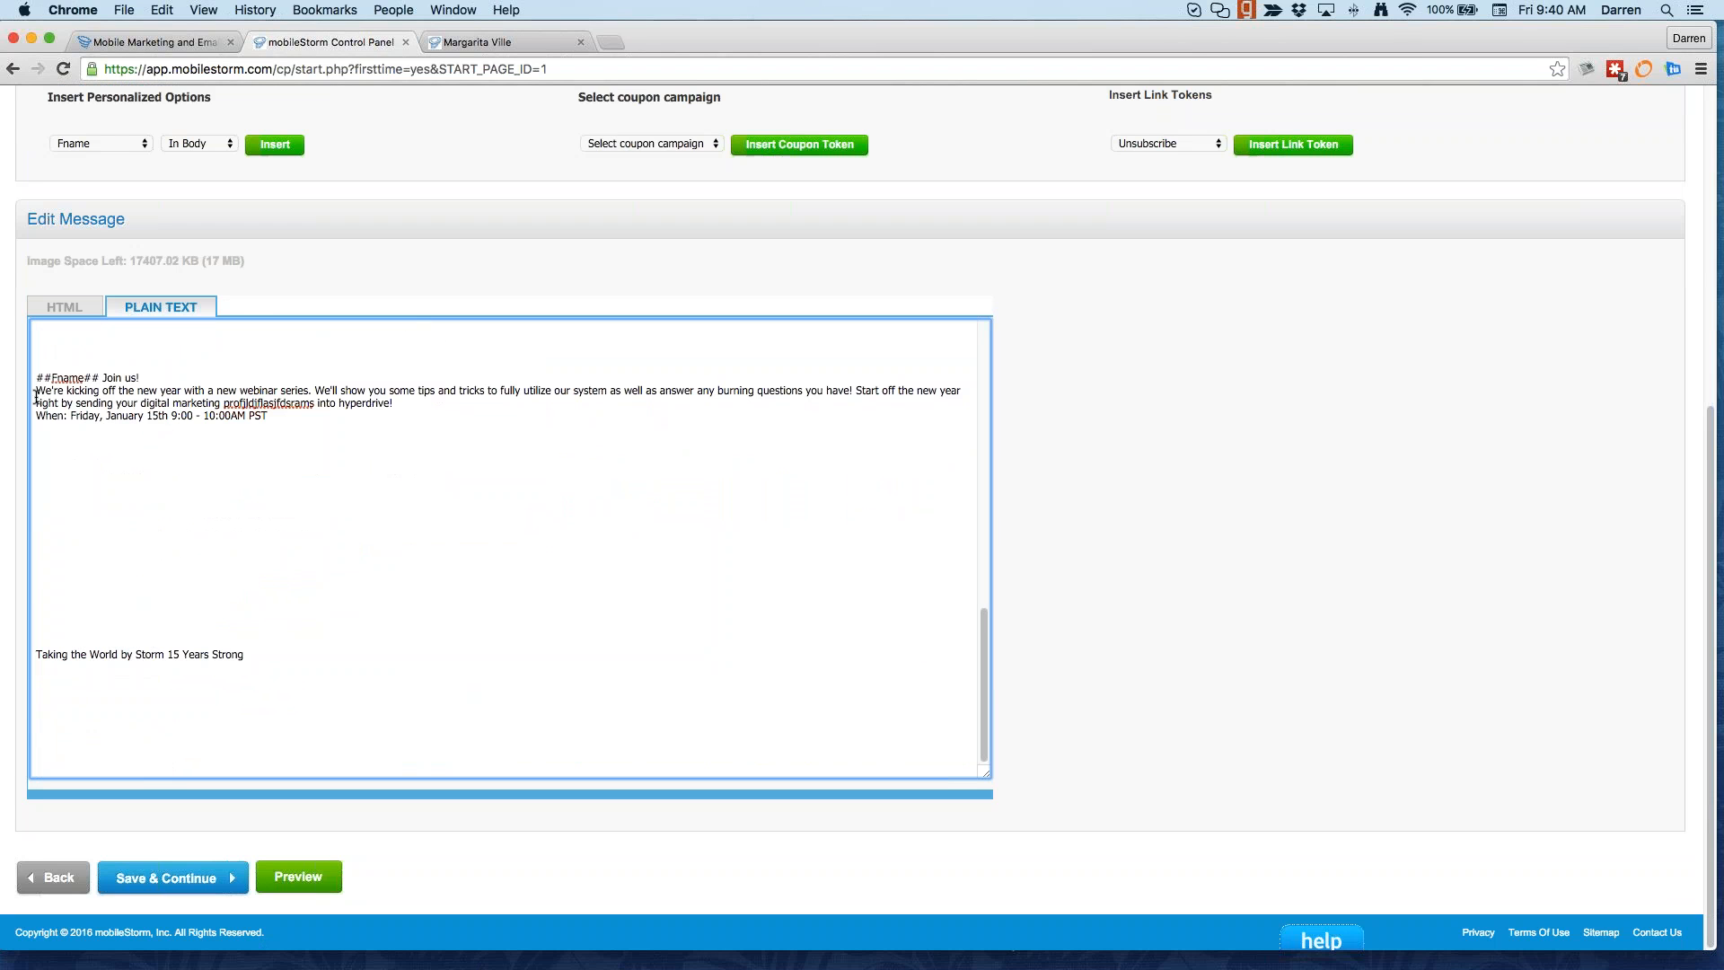
pyautogui.moveTo(36, 391); pyautogui.dragTo(353, 482)
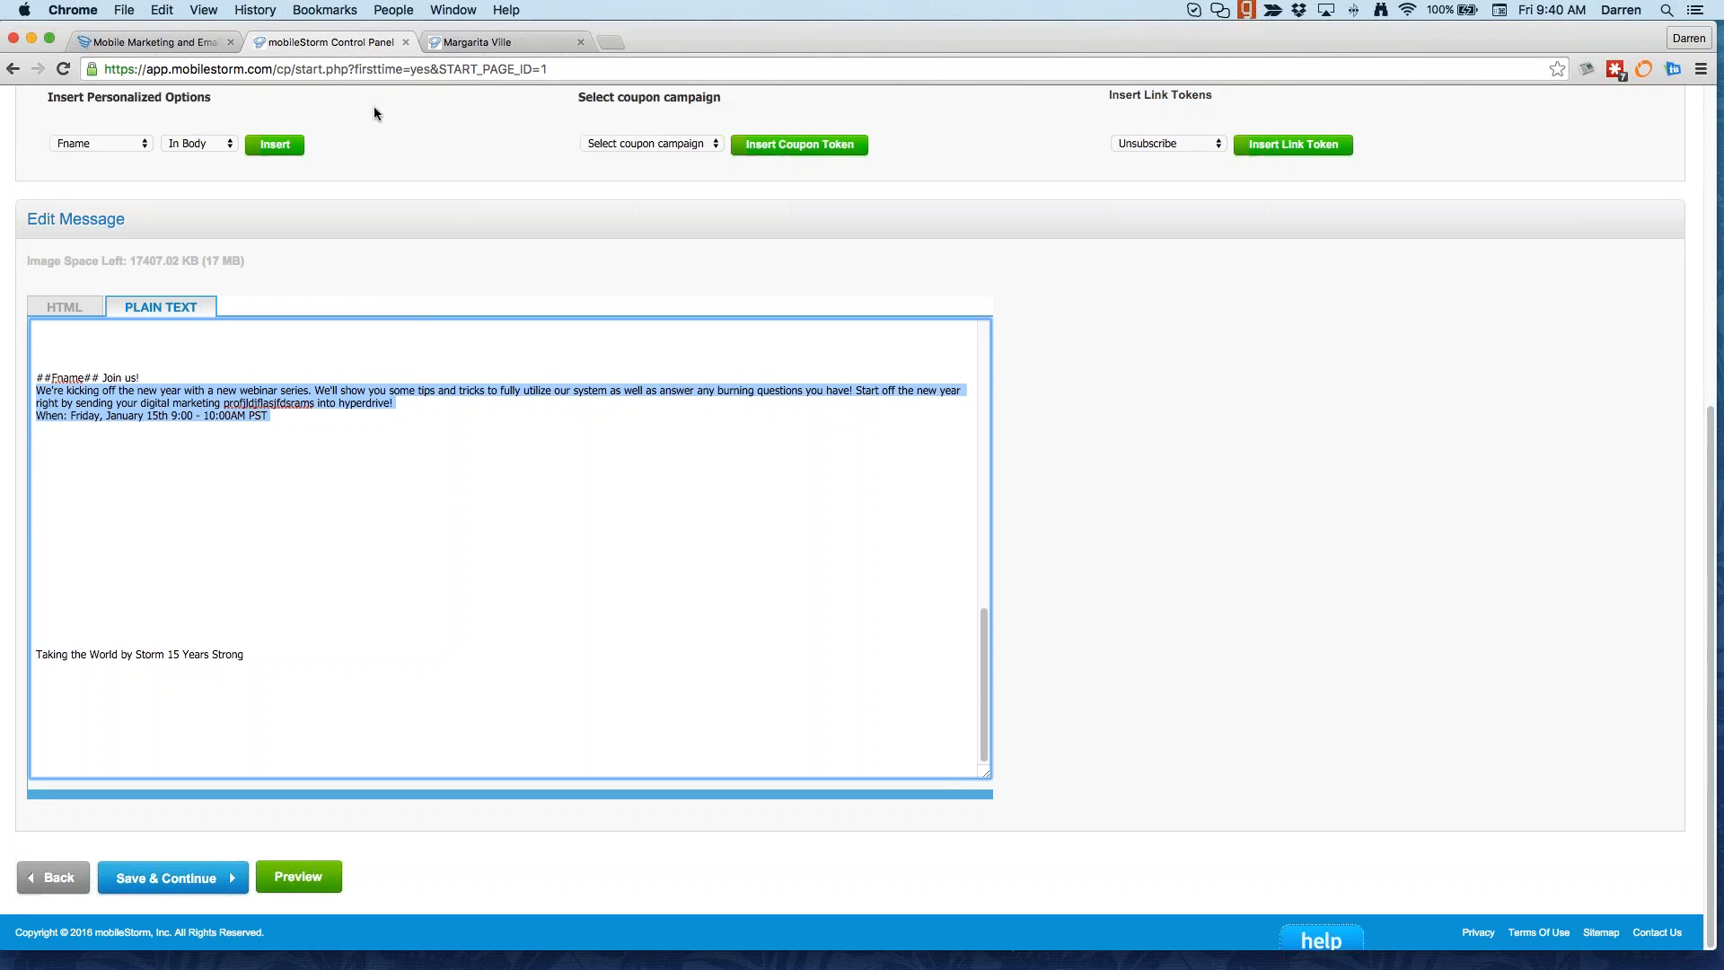
# Step: Preview the HTML email, then save the message and continue to Add options
pyautogui.click(80, 310)
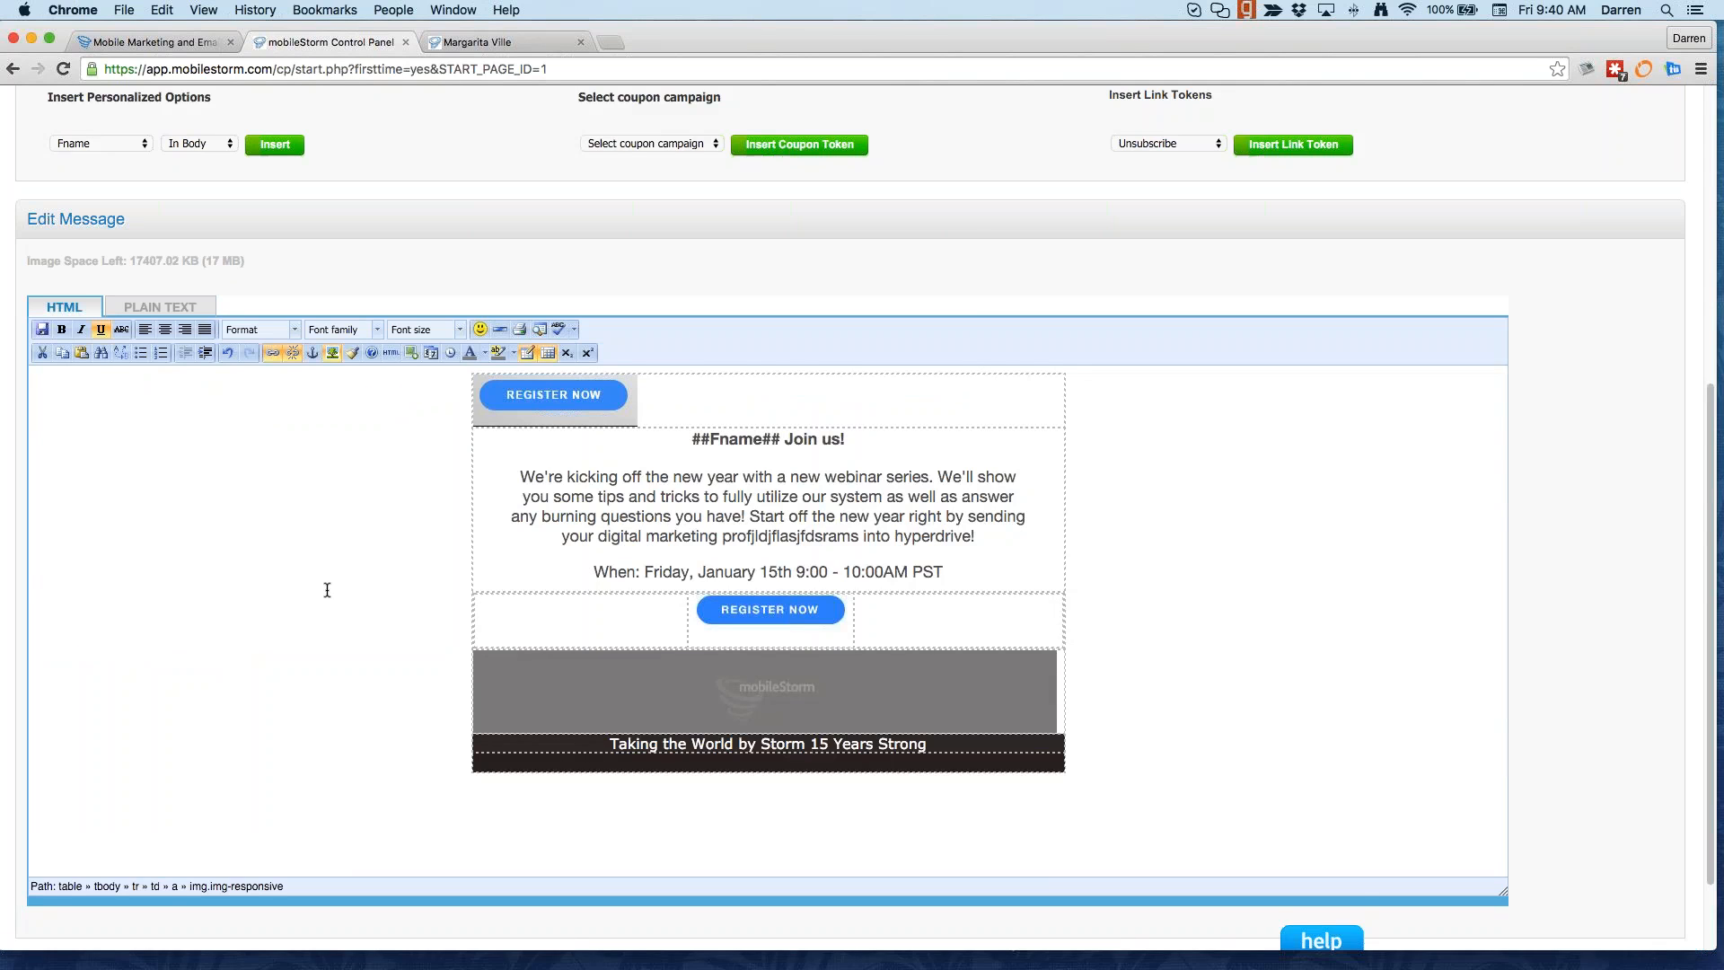
pyautogui.scroll(-3, 327, 590)
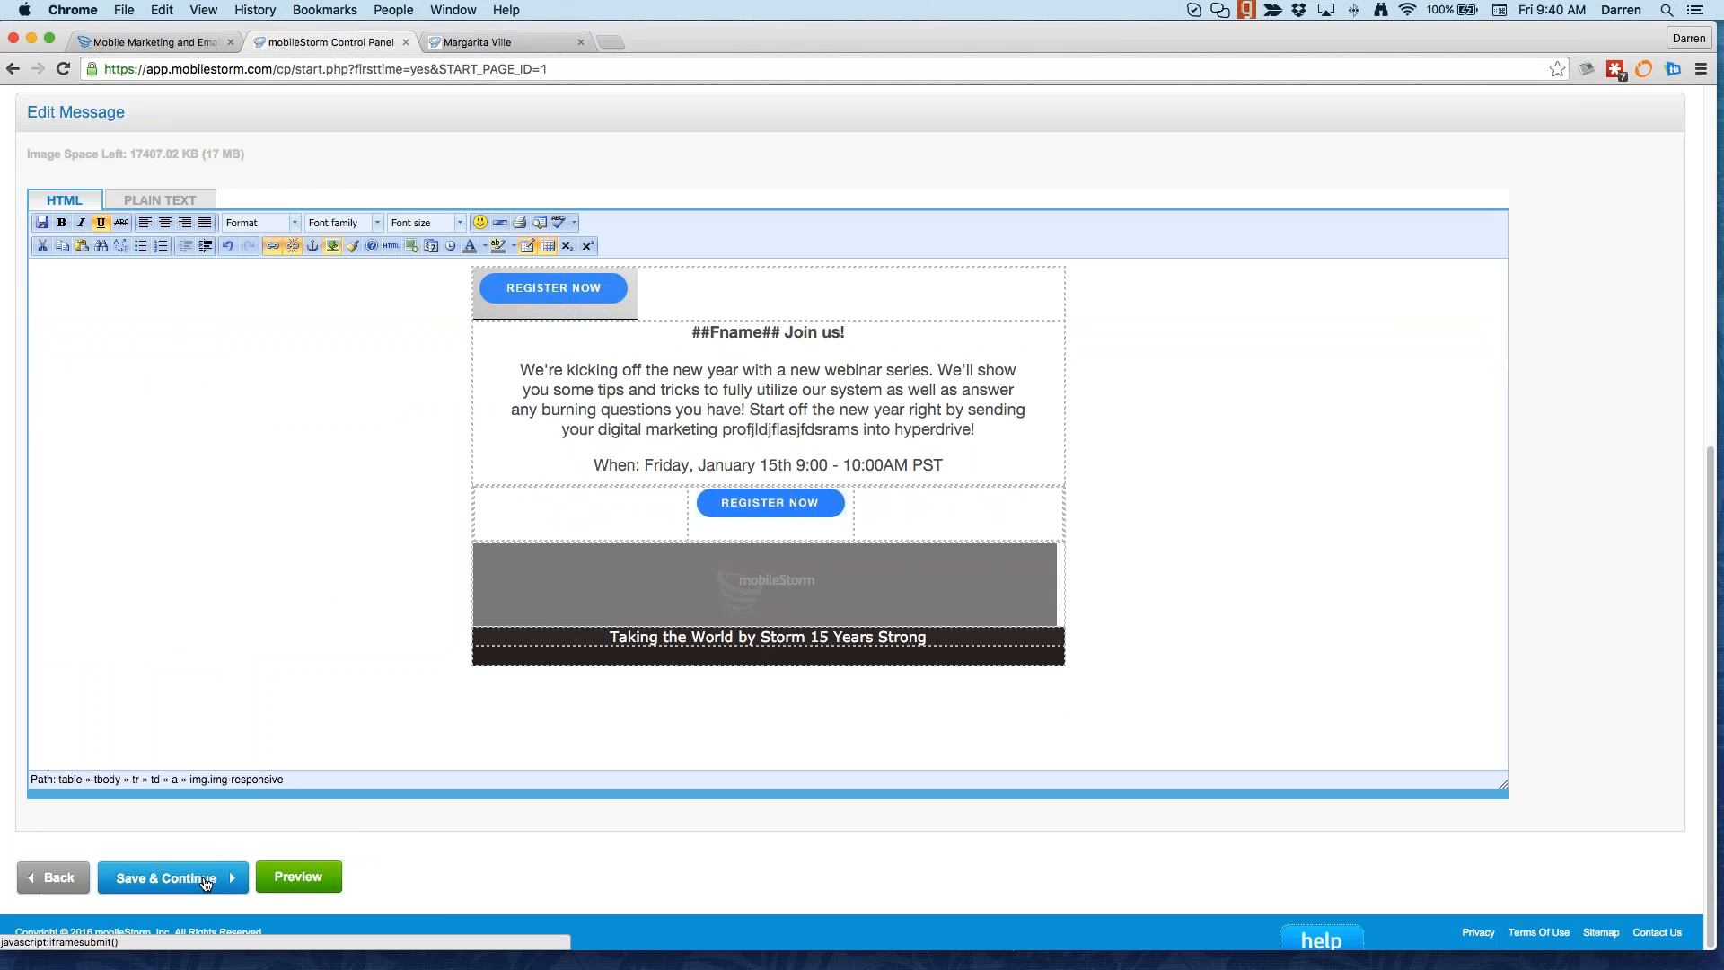
pyautogui.click(321, 885)
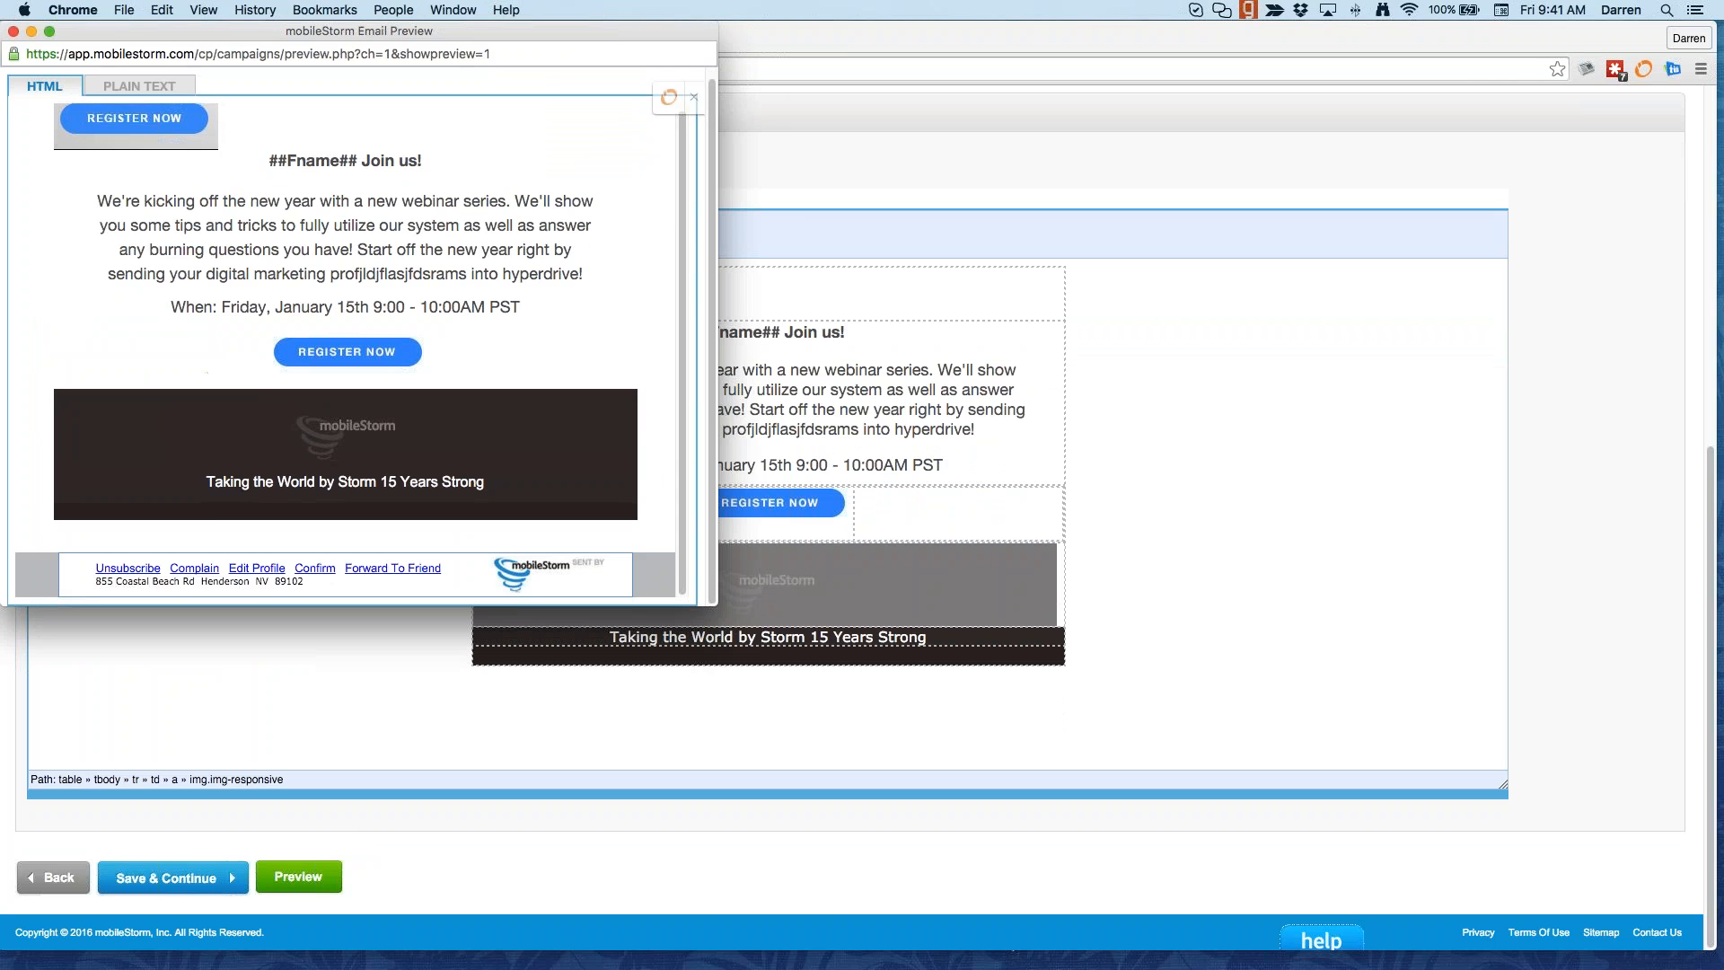
pyautogui.click(14, 31)
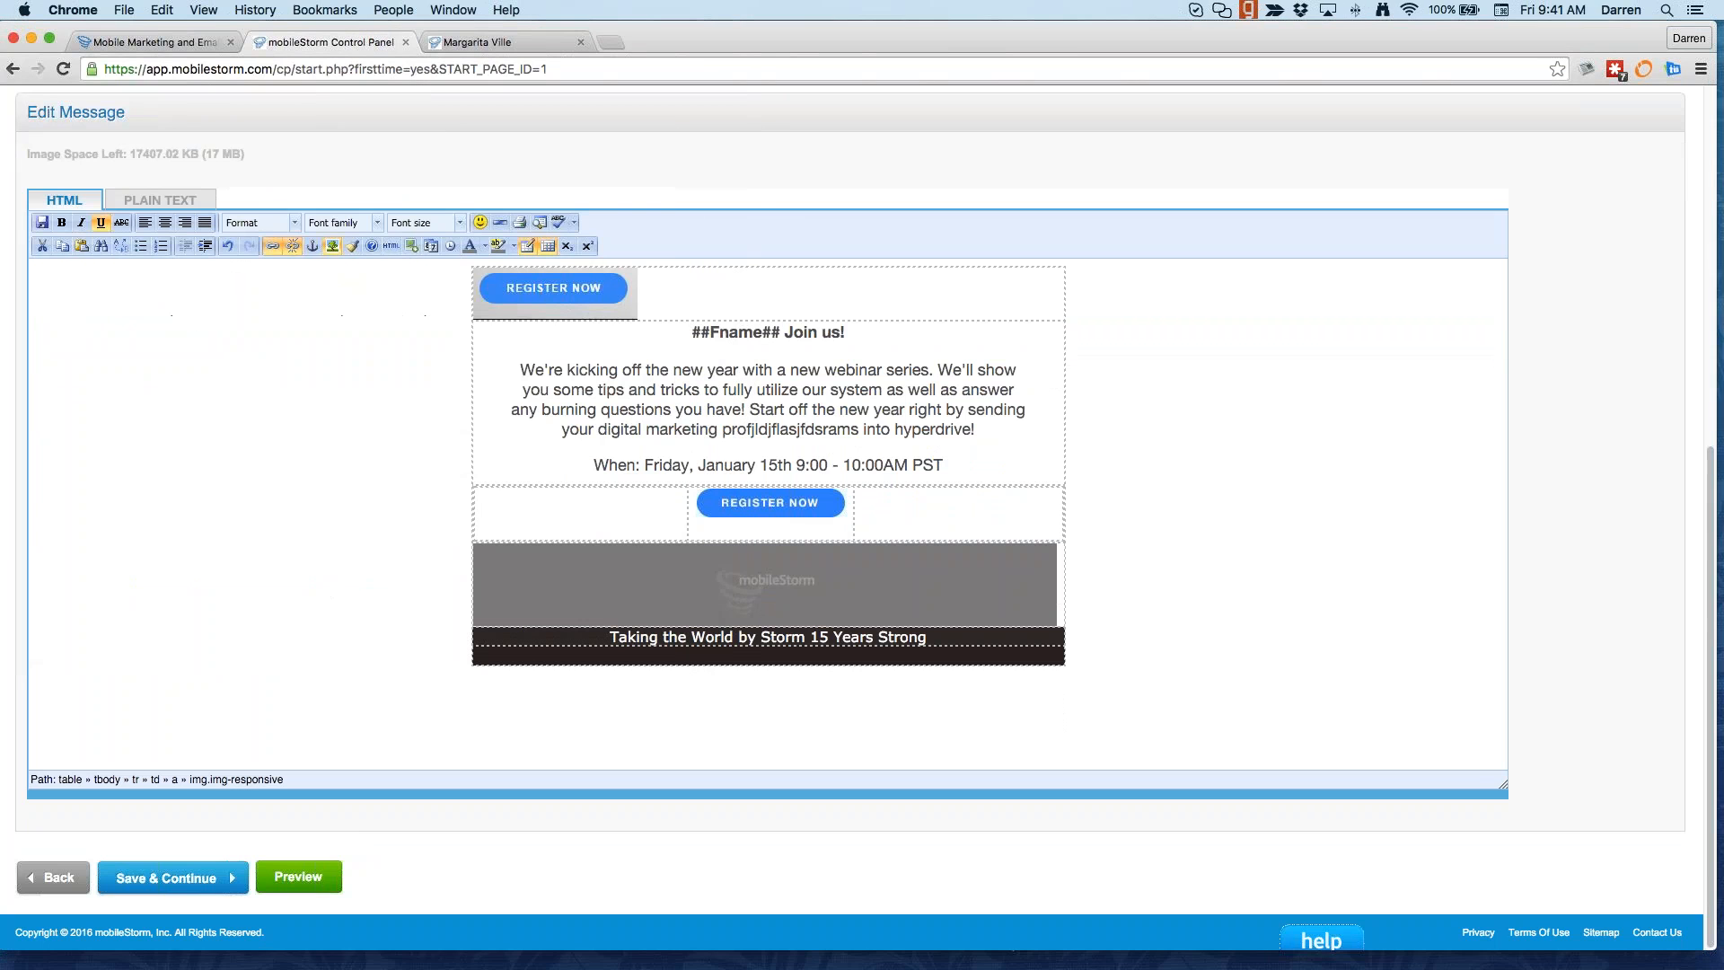
pyautogui.click(175, 878)
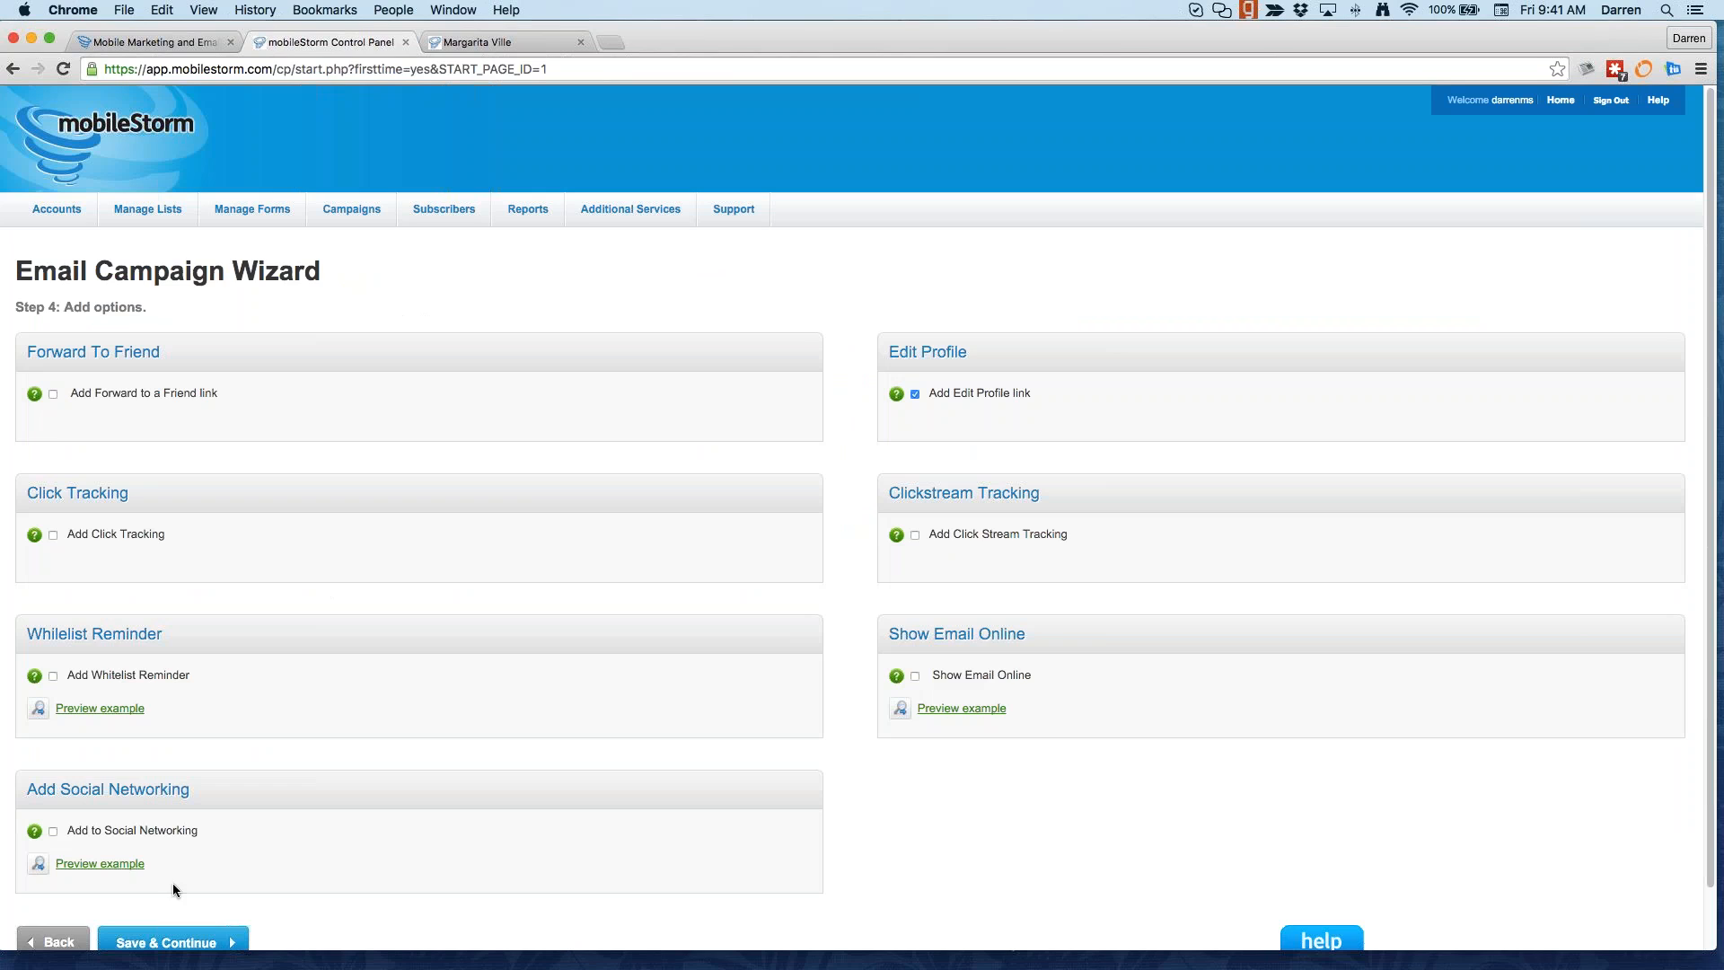
# Step: Turn on Forward to a Friend, Social Networking and Show Email Online, keeping both links tracked
pyautogui.click(52, 394)
pyautogui.scroll(-1, 111, 707)
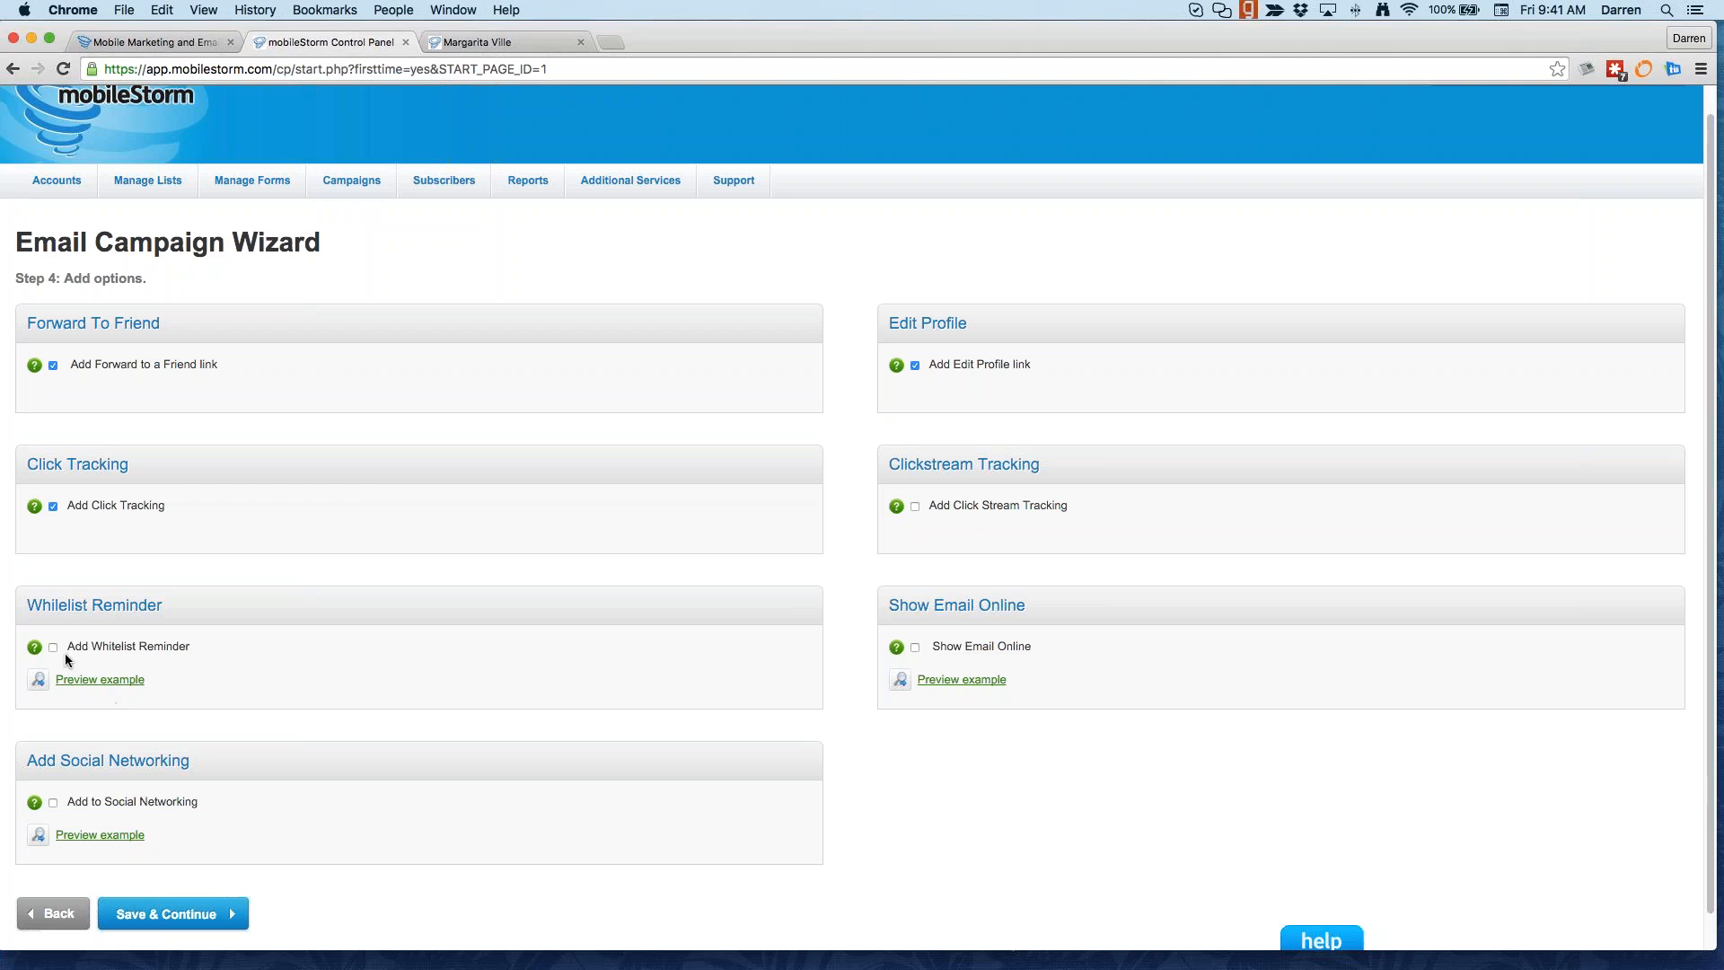
pyautogui.click(53, 803)
pyautogui.click(915, 647)
pyautogui.click(166, 914)
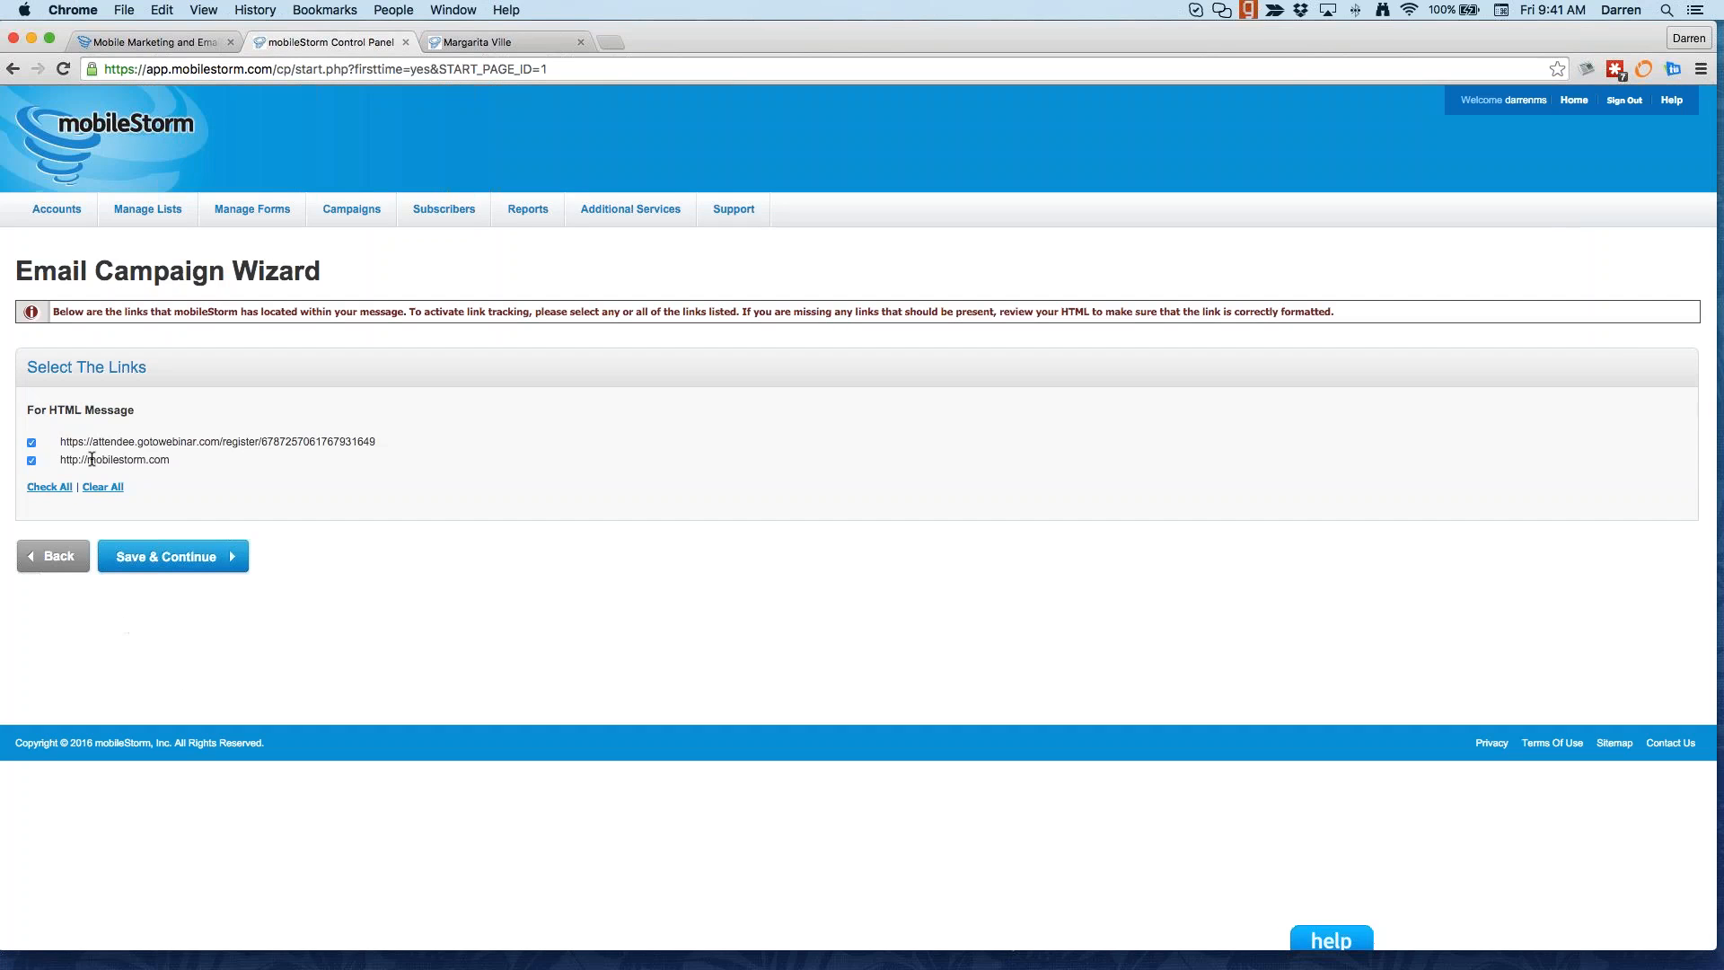
pyautogui.click(170, 565)
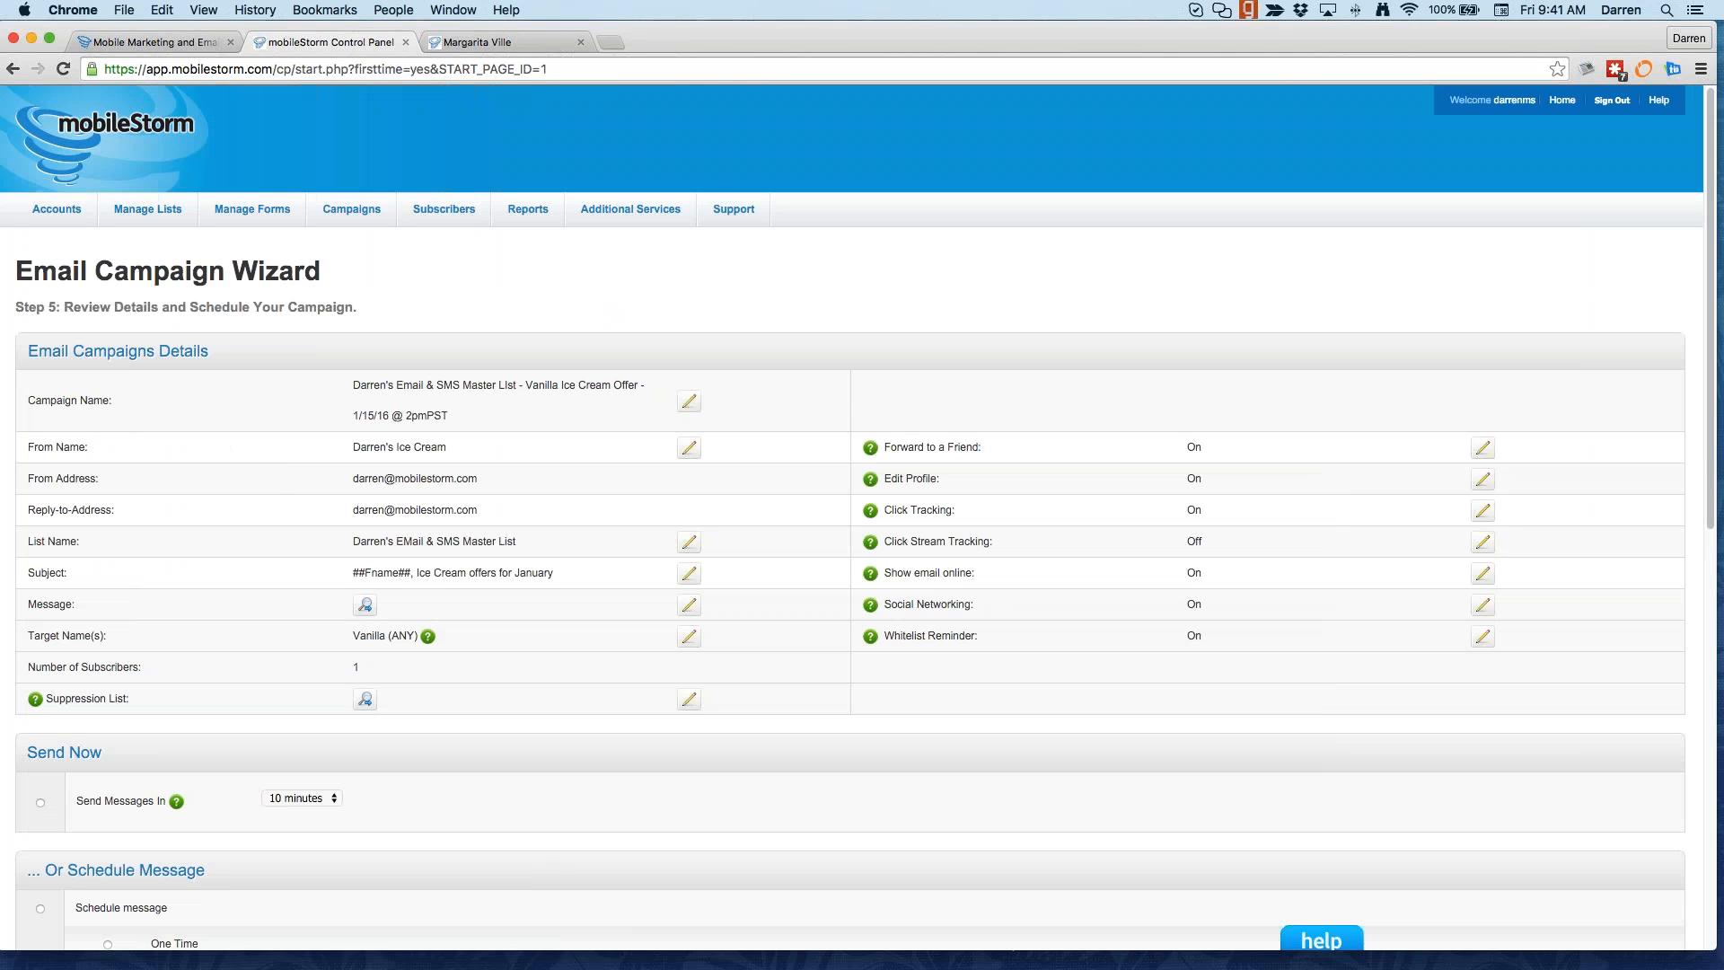
# Step: Try the Test Group and Send Now delivery options on the review step
pyautogui.scroll(-10, 1027, 536)
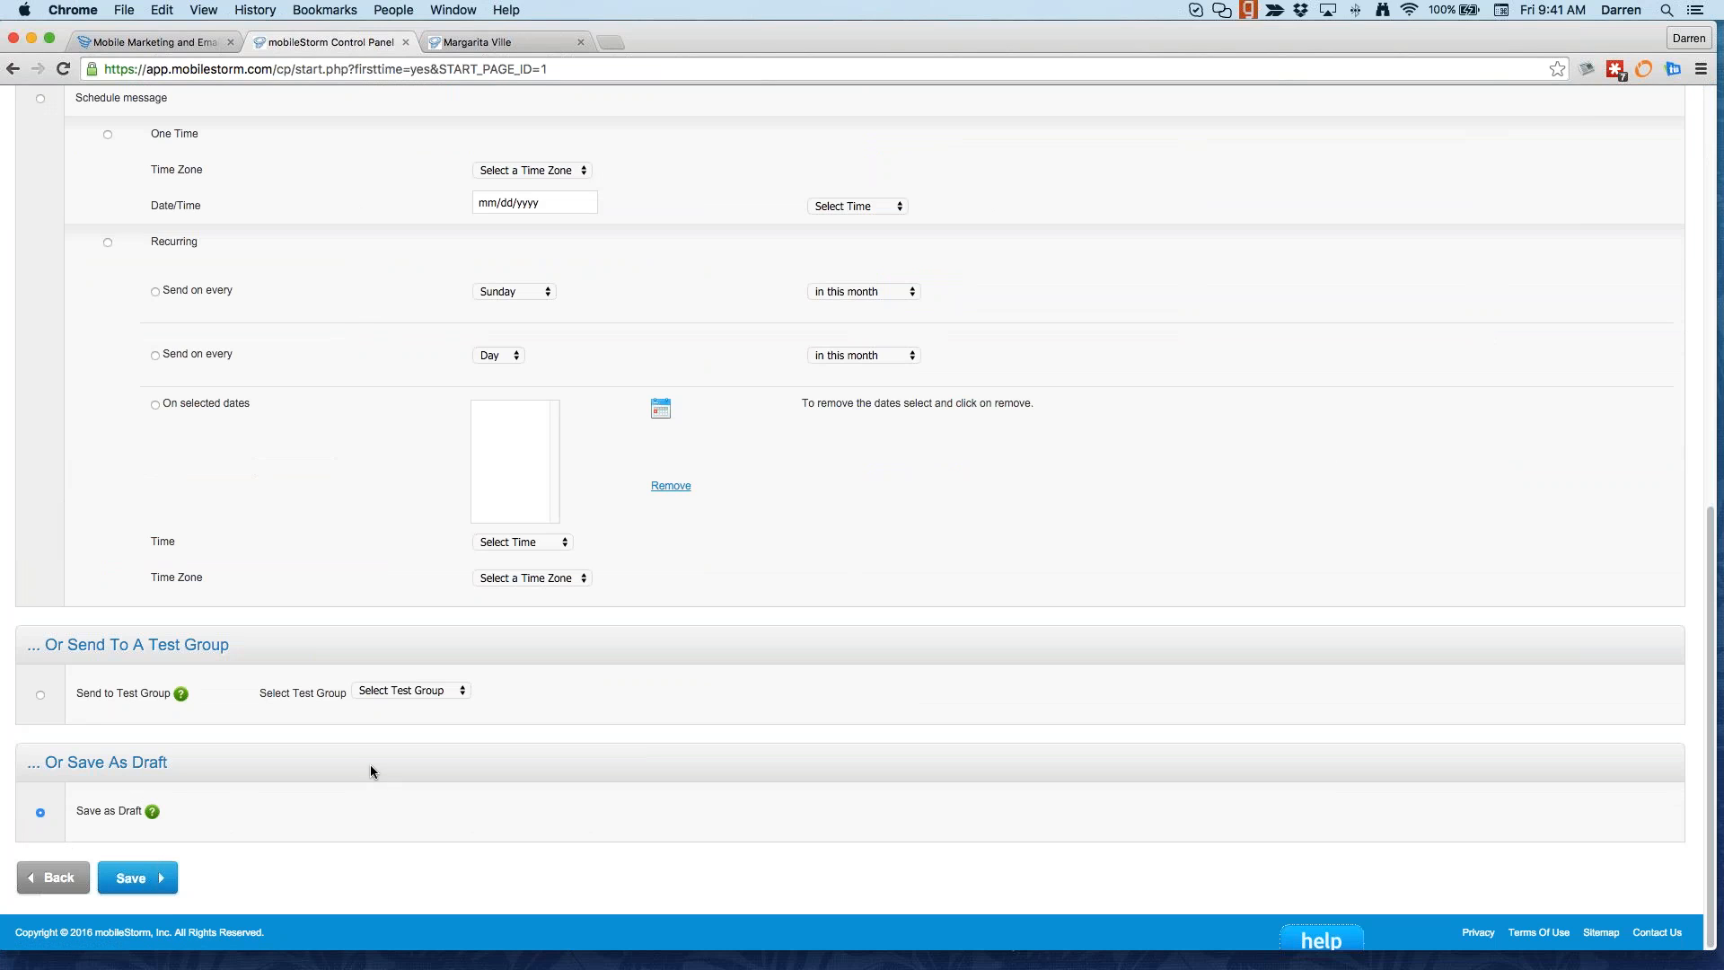
pyautogui.click(39, 695)
pyautogui.scroll(1, 46, 698)
pyautogui.scroll(-1, 65, 288)
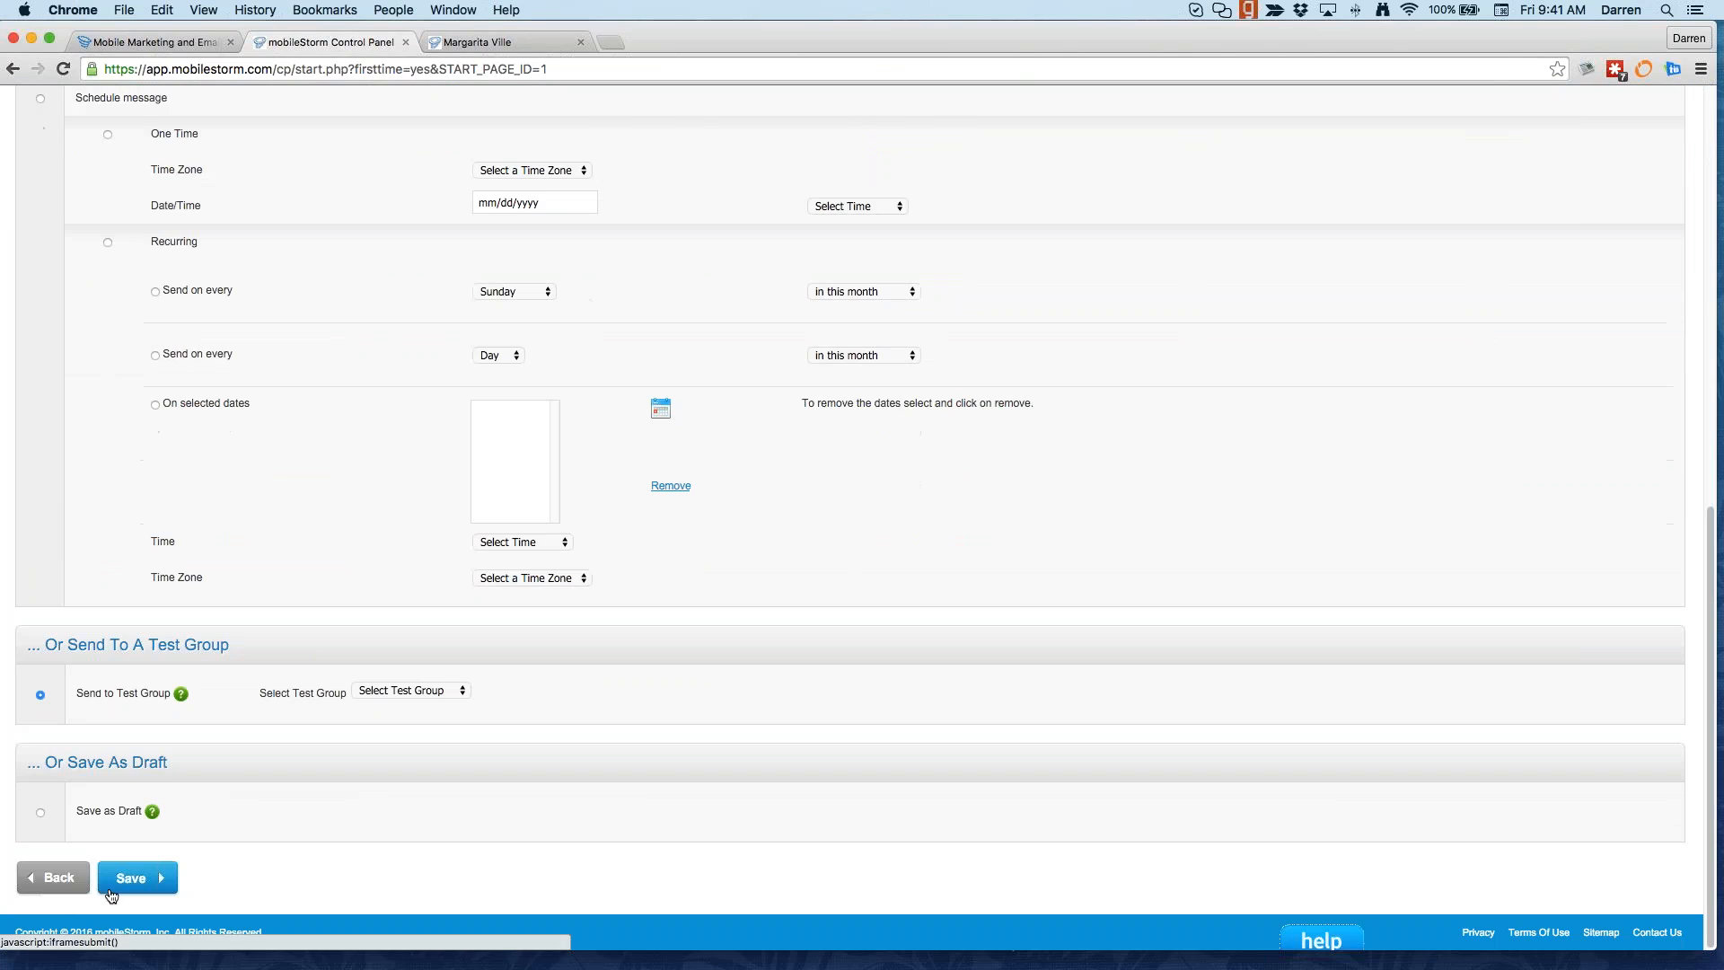
pyautogui.scroll(7, 45, 640)
pyautogui.click(41, 634)
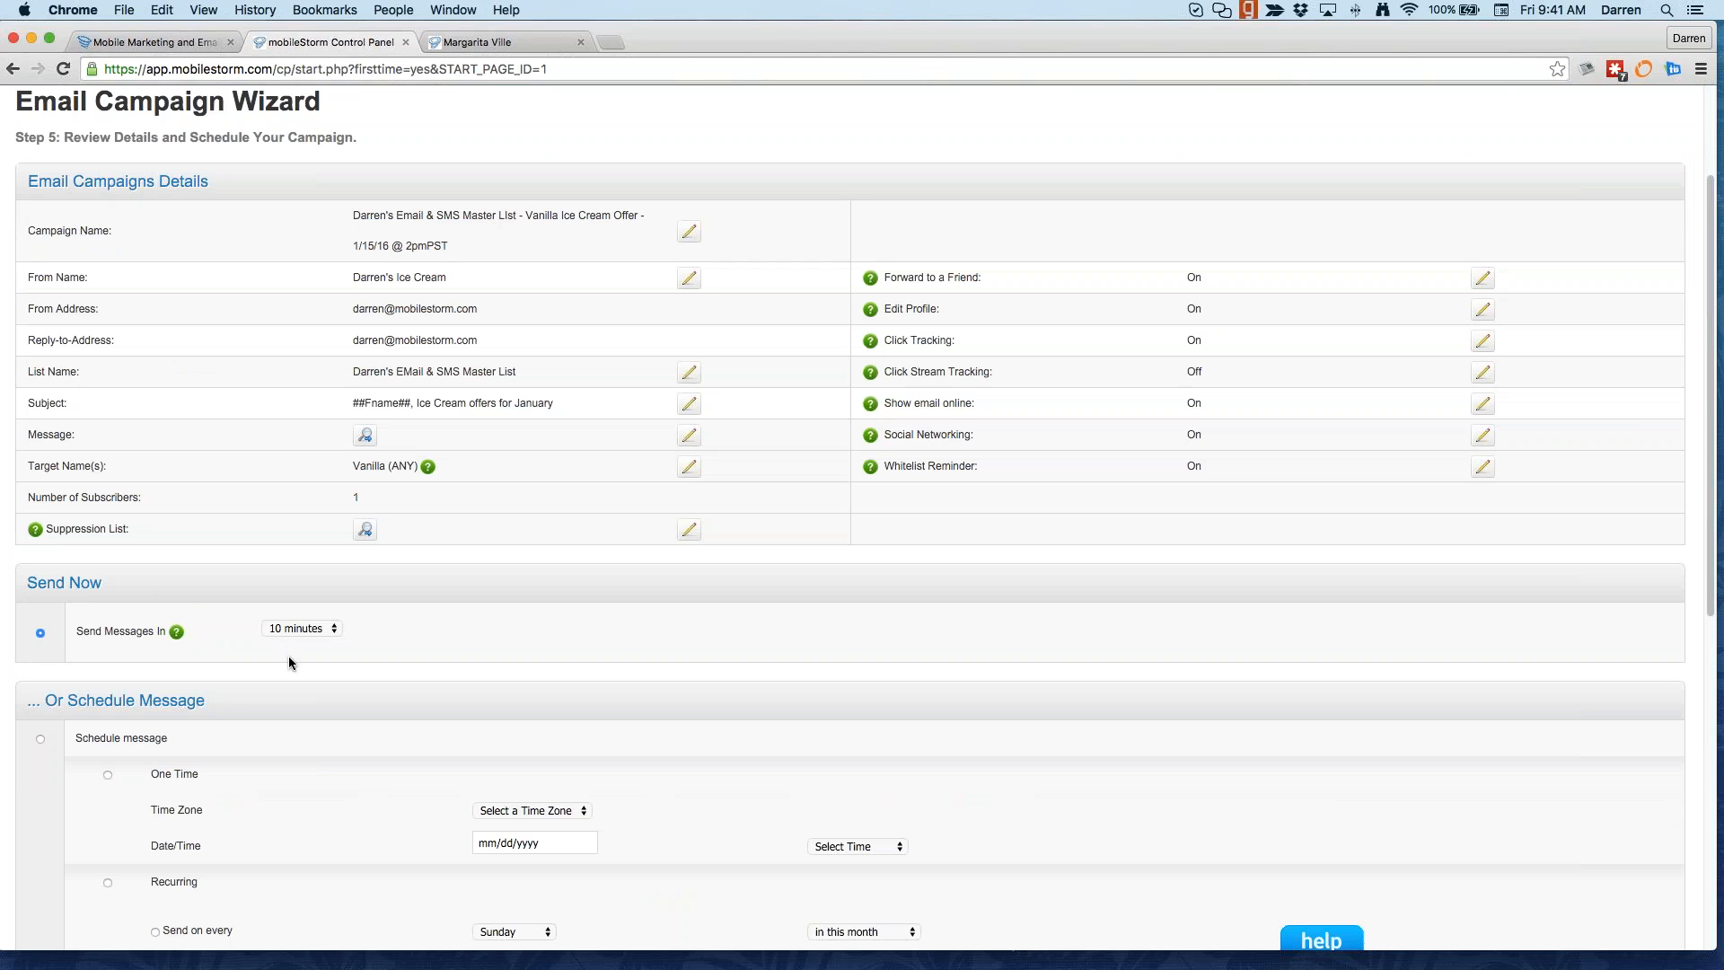
pyautogui.scroll(-3, 288, 663)
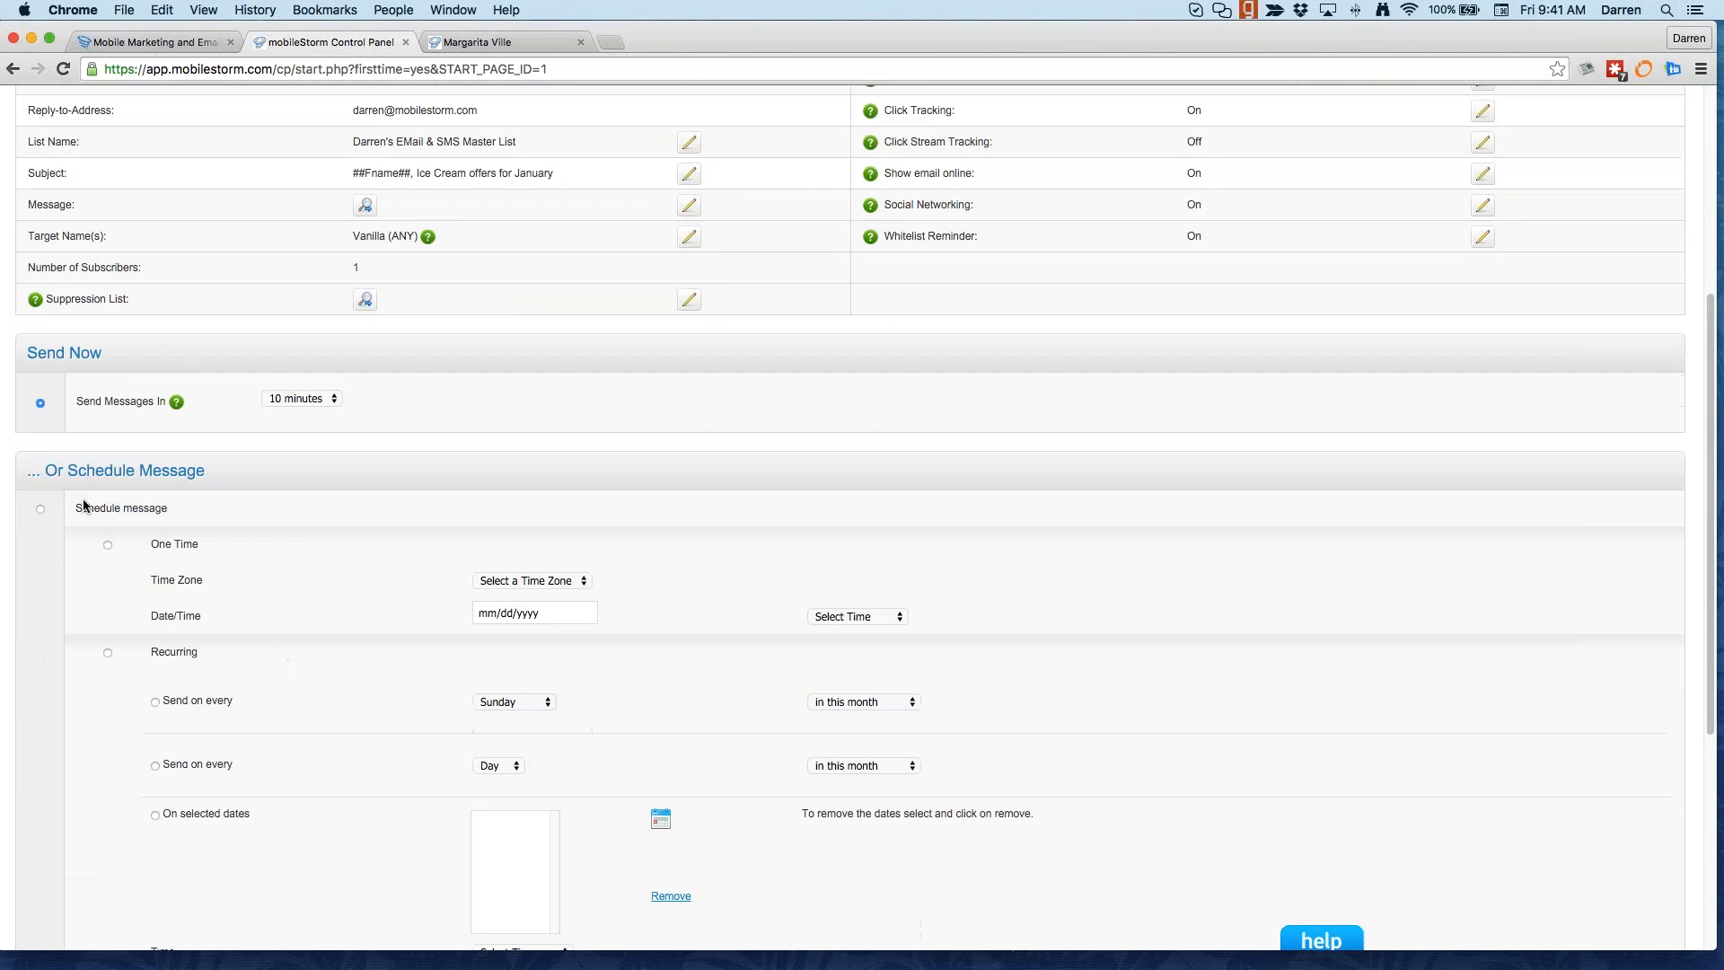
# Step: Set up a one-time scheduled send on 02/11/2016 at 12:30 AM Pacific time
pyautogui.click(41, 510)
pyautogui.click(108, 545)
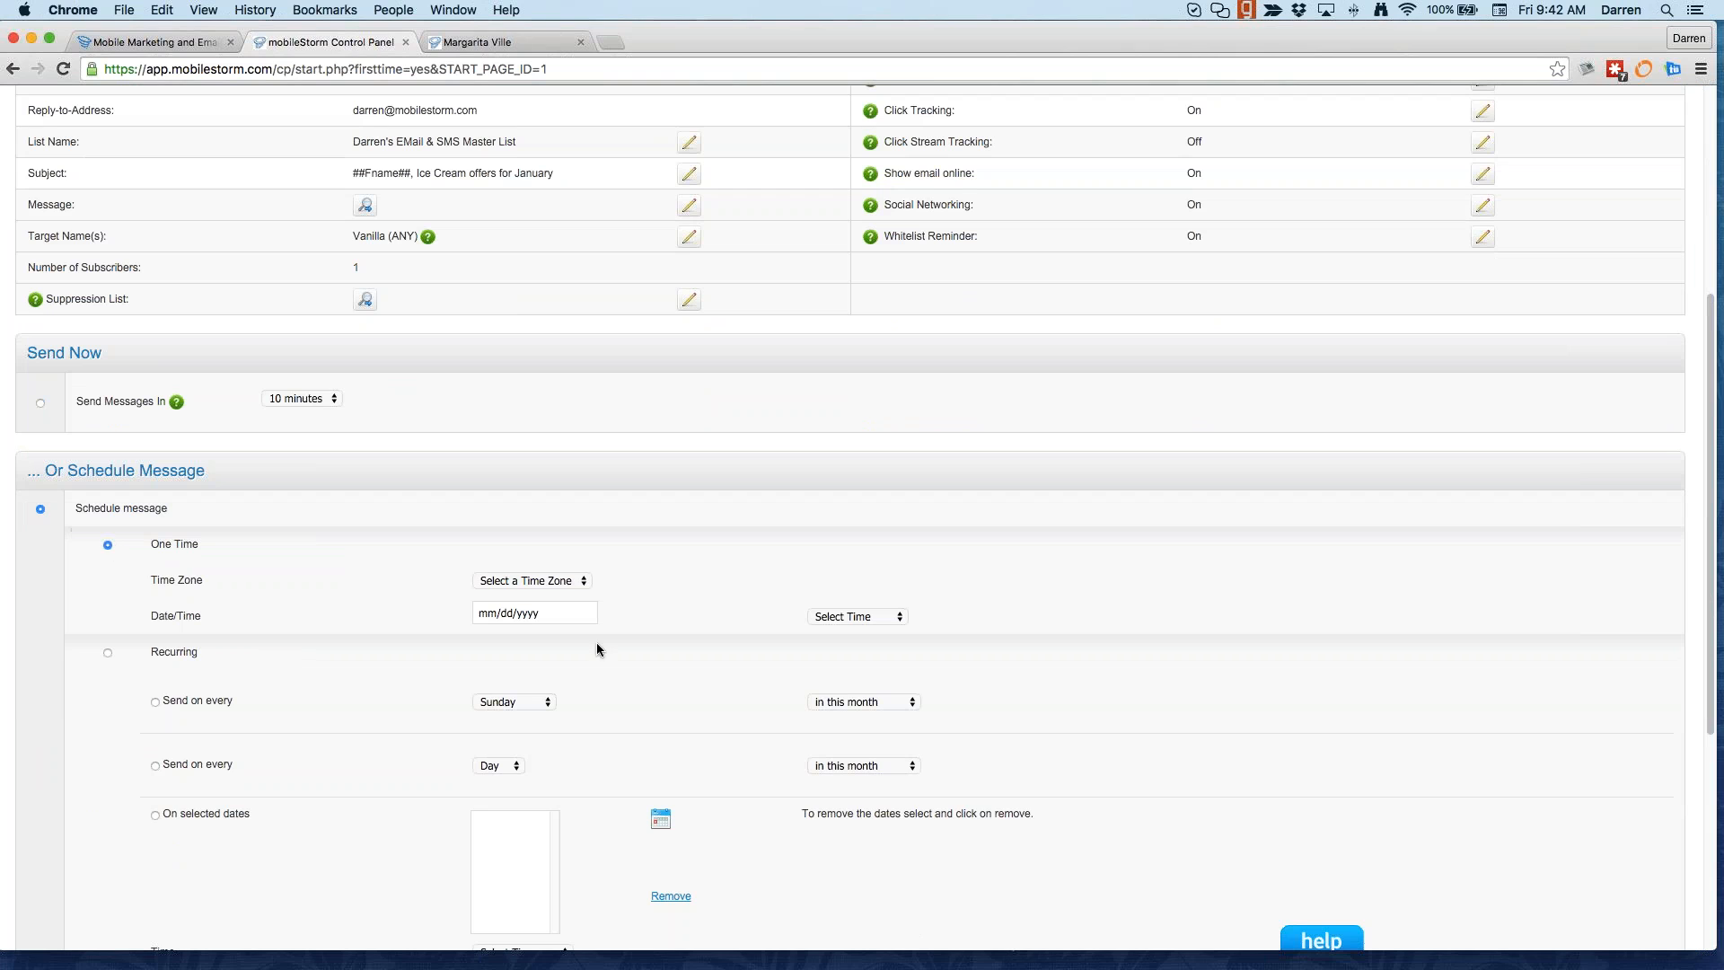
pyautogui.click(539, 582)
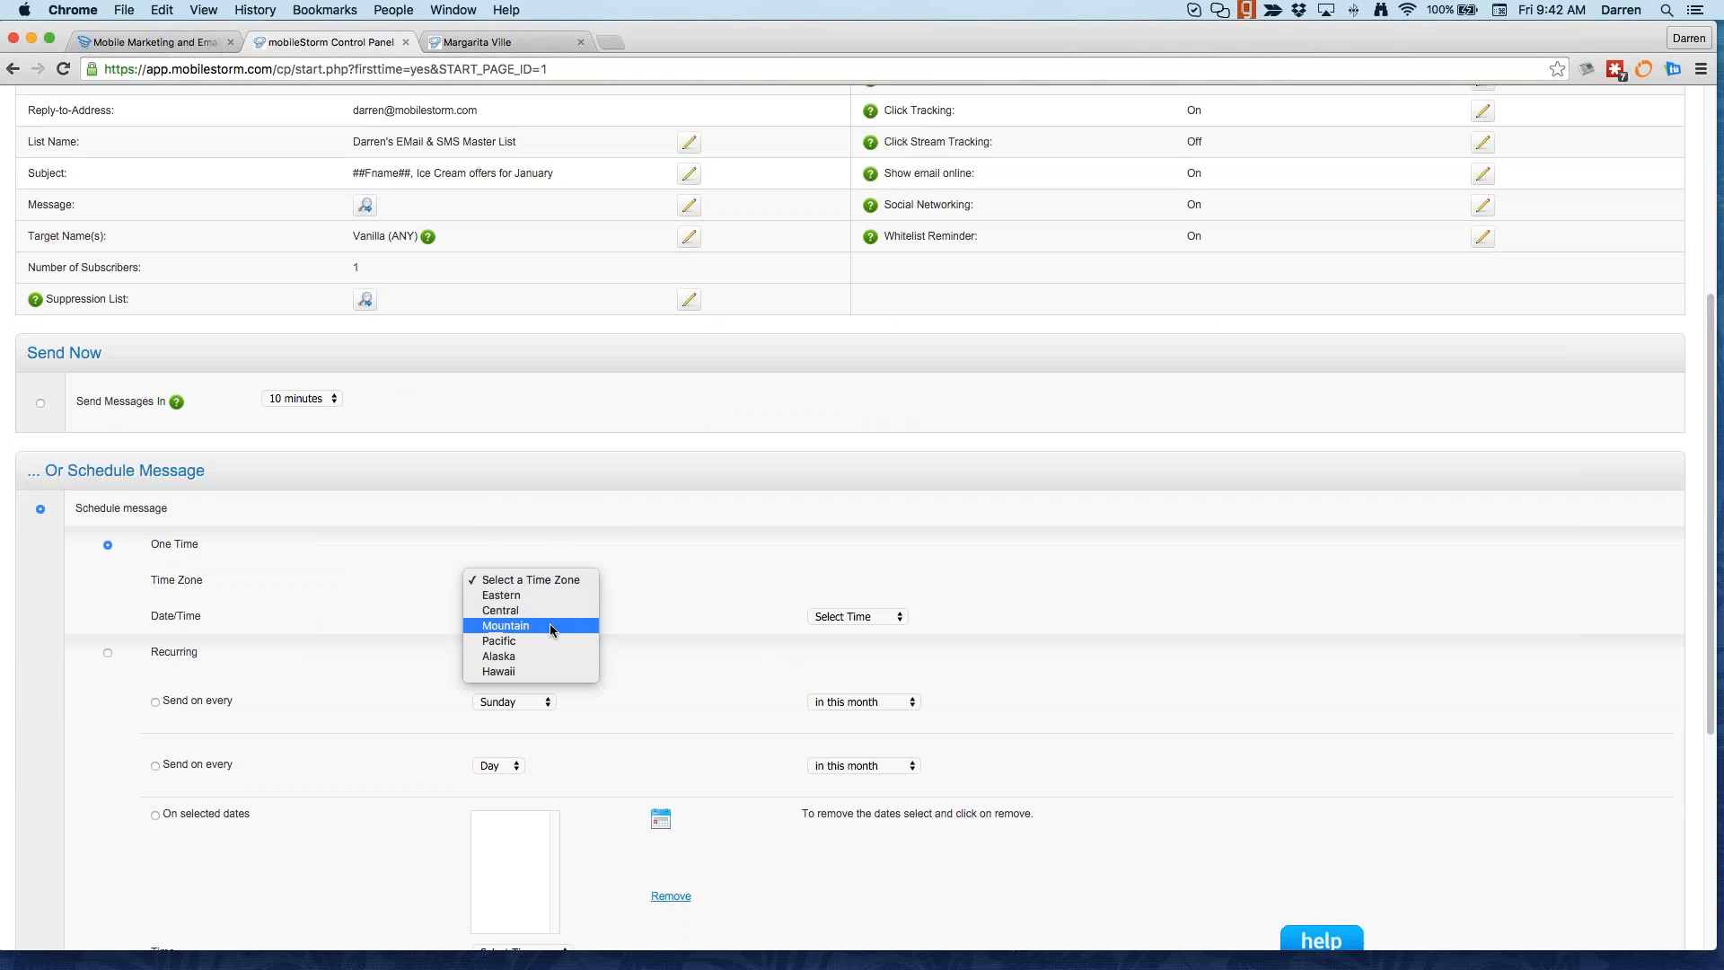
pyautogui.click(542, 623)
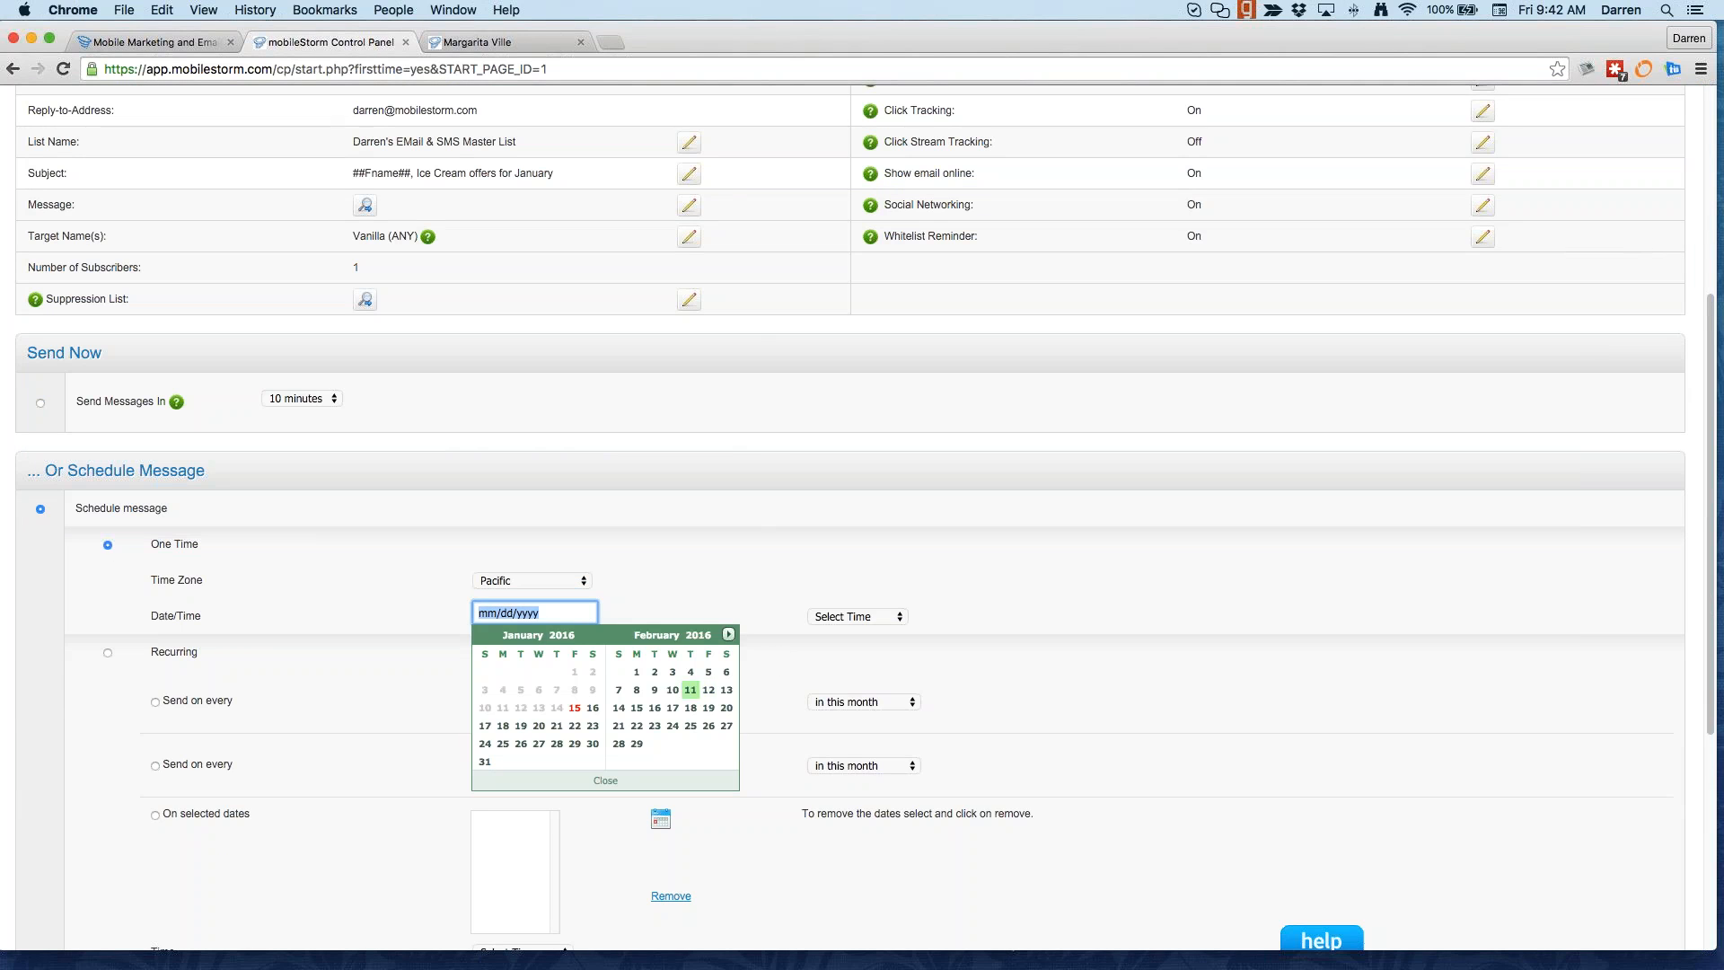
pyautogui.click(693, 689)
pyautogui.click(850, 618)
pyautogui.click(849, 662)
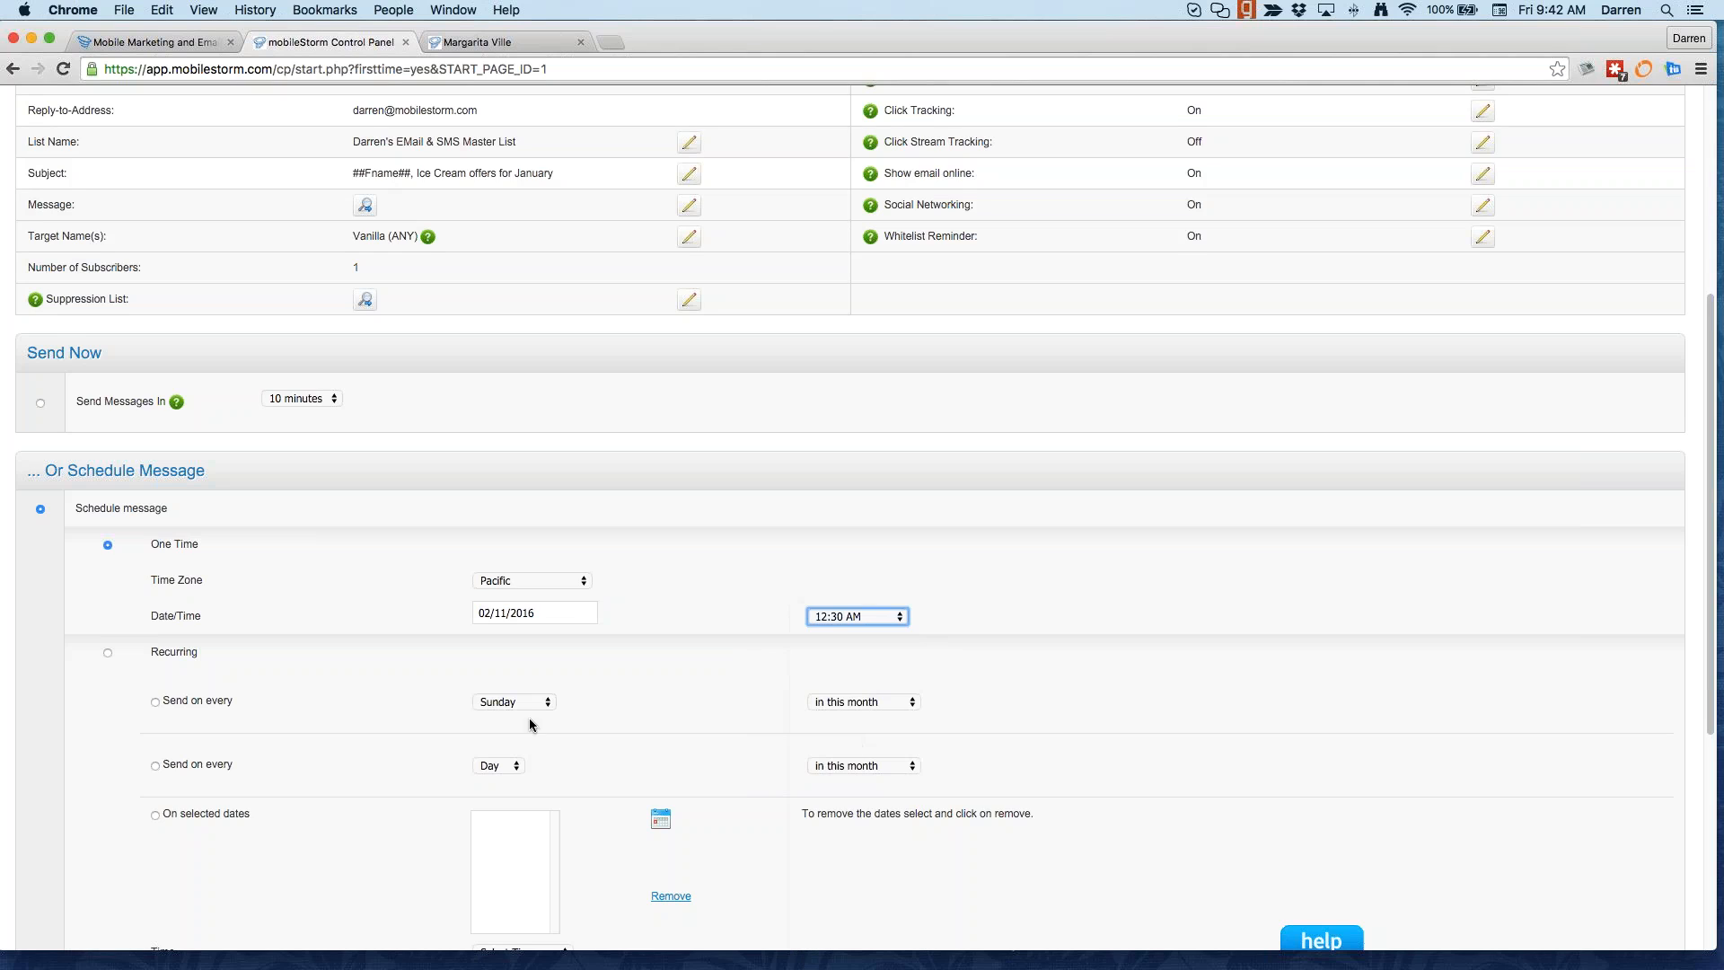
# Step: Pick a test group, then switch to Save as Draft and save the campaign
pyautogui.scroll(-3, 376, 768)
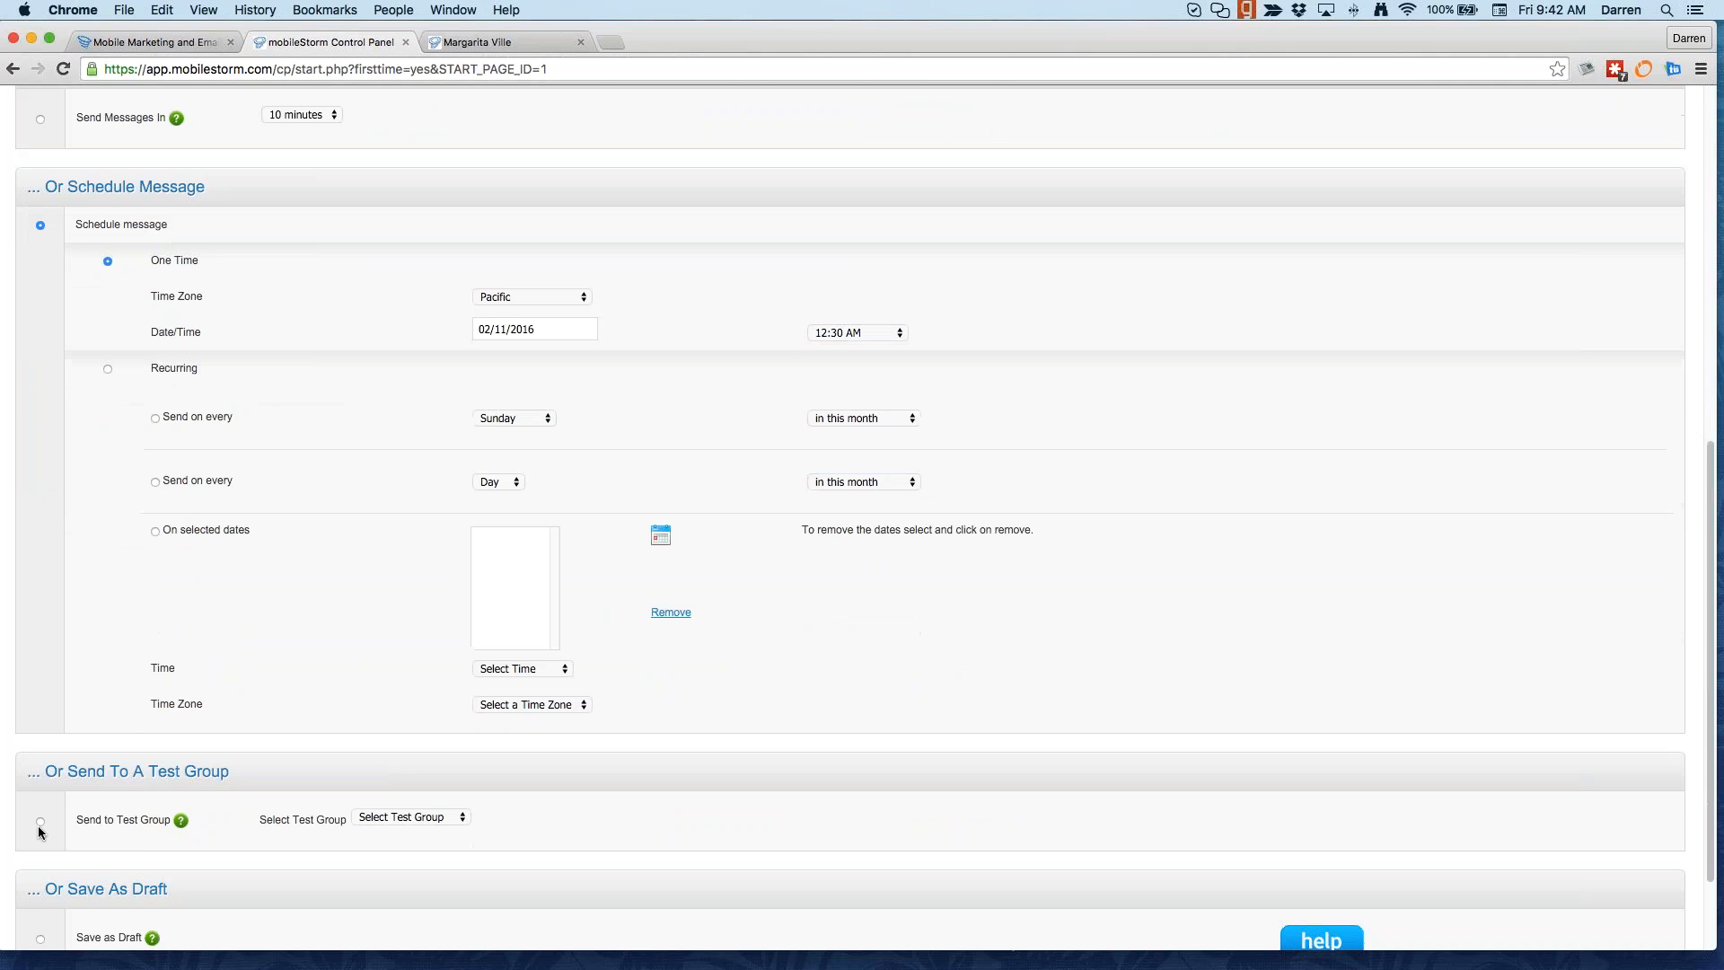
pyautogui.click(40, 821)
pyautogui.click(404, 817)
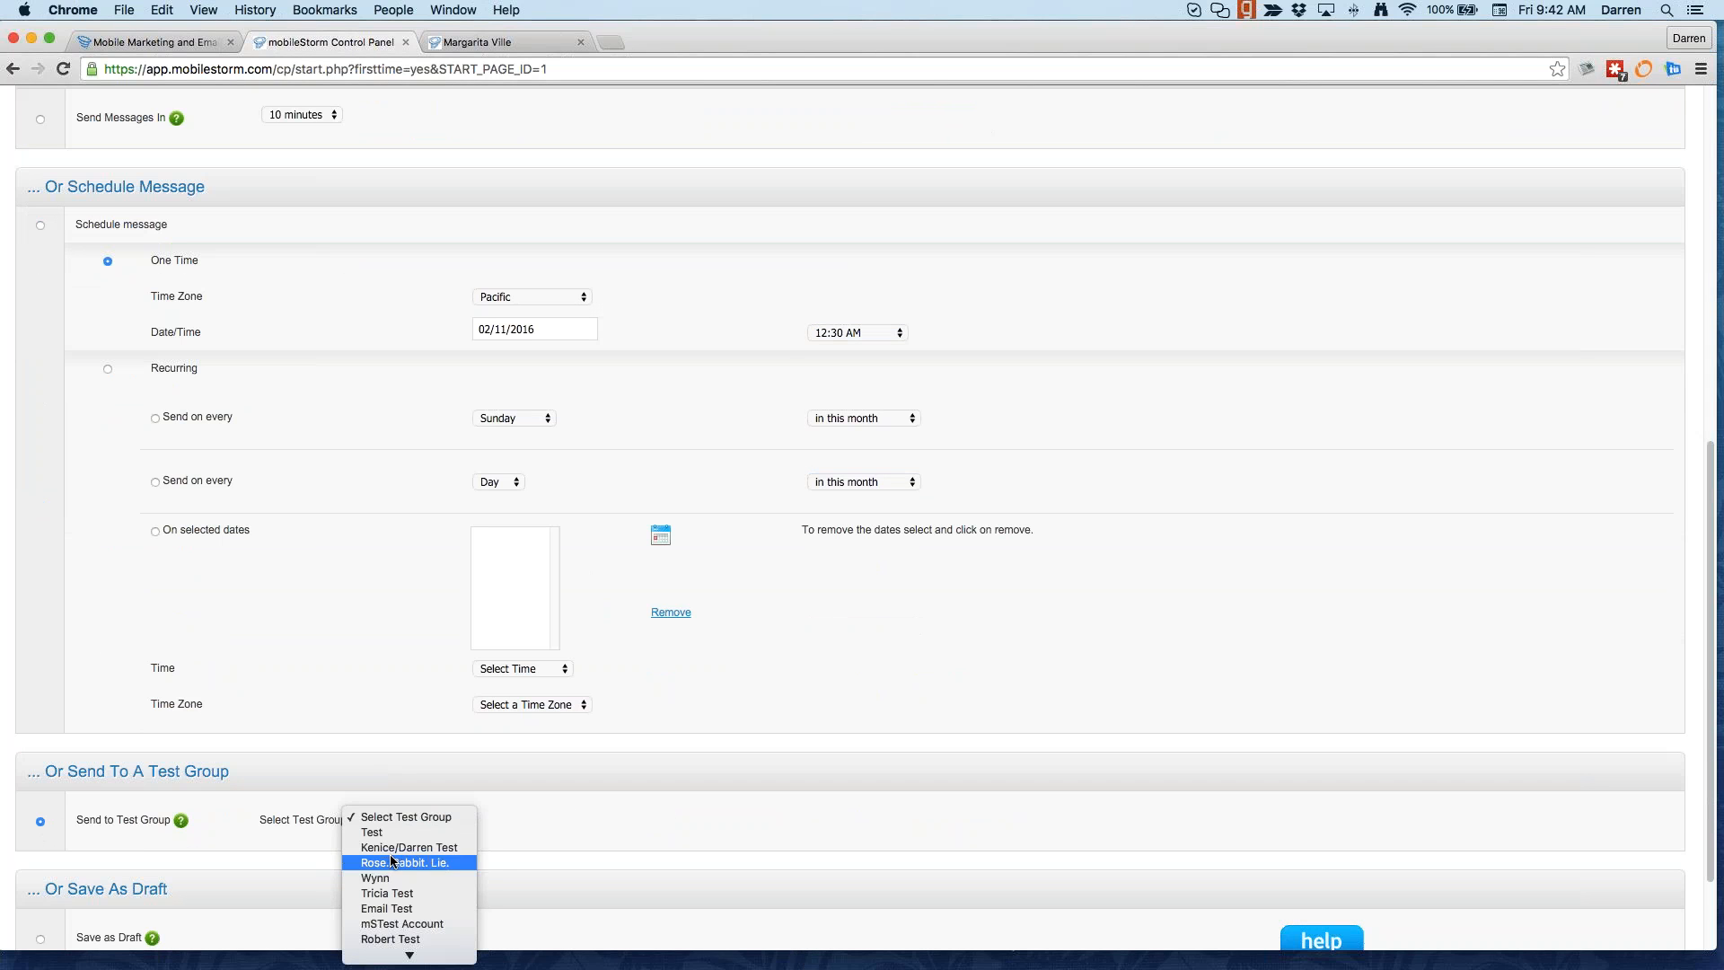
pyautogui.click(389, 847)
pyautogui.scroll(-2, 108, 907)
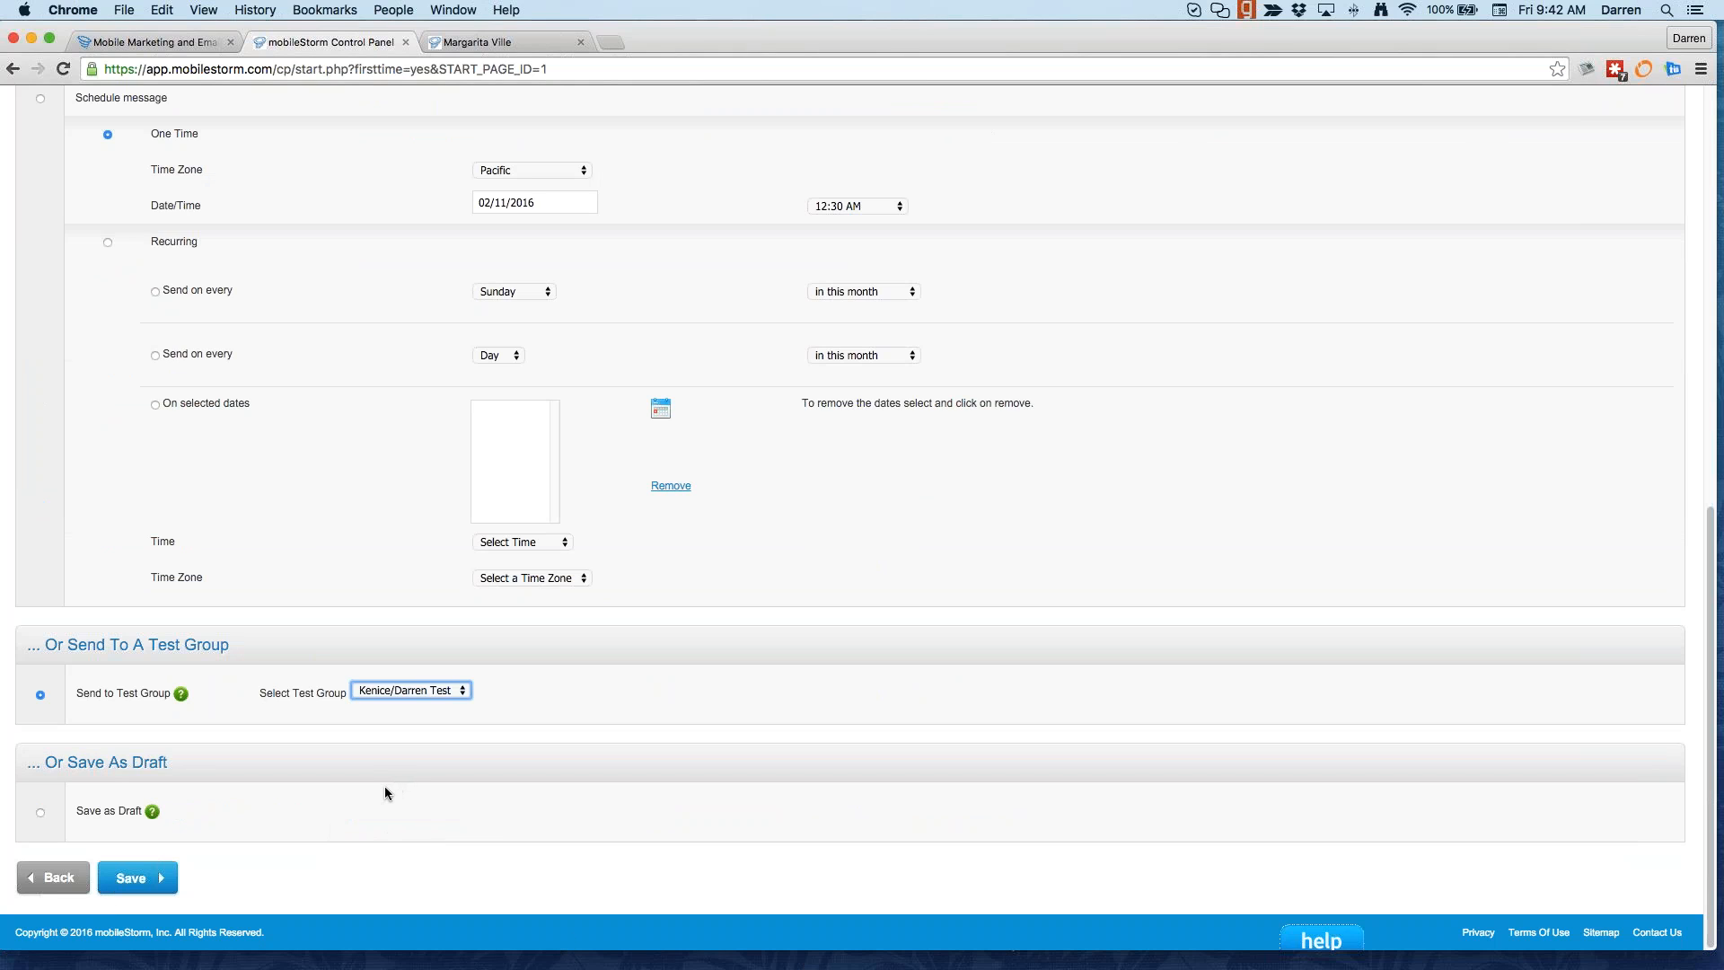
pyautogui.click(40, 813)
pyautogui.click(133, 878)
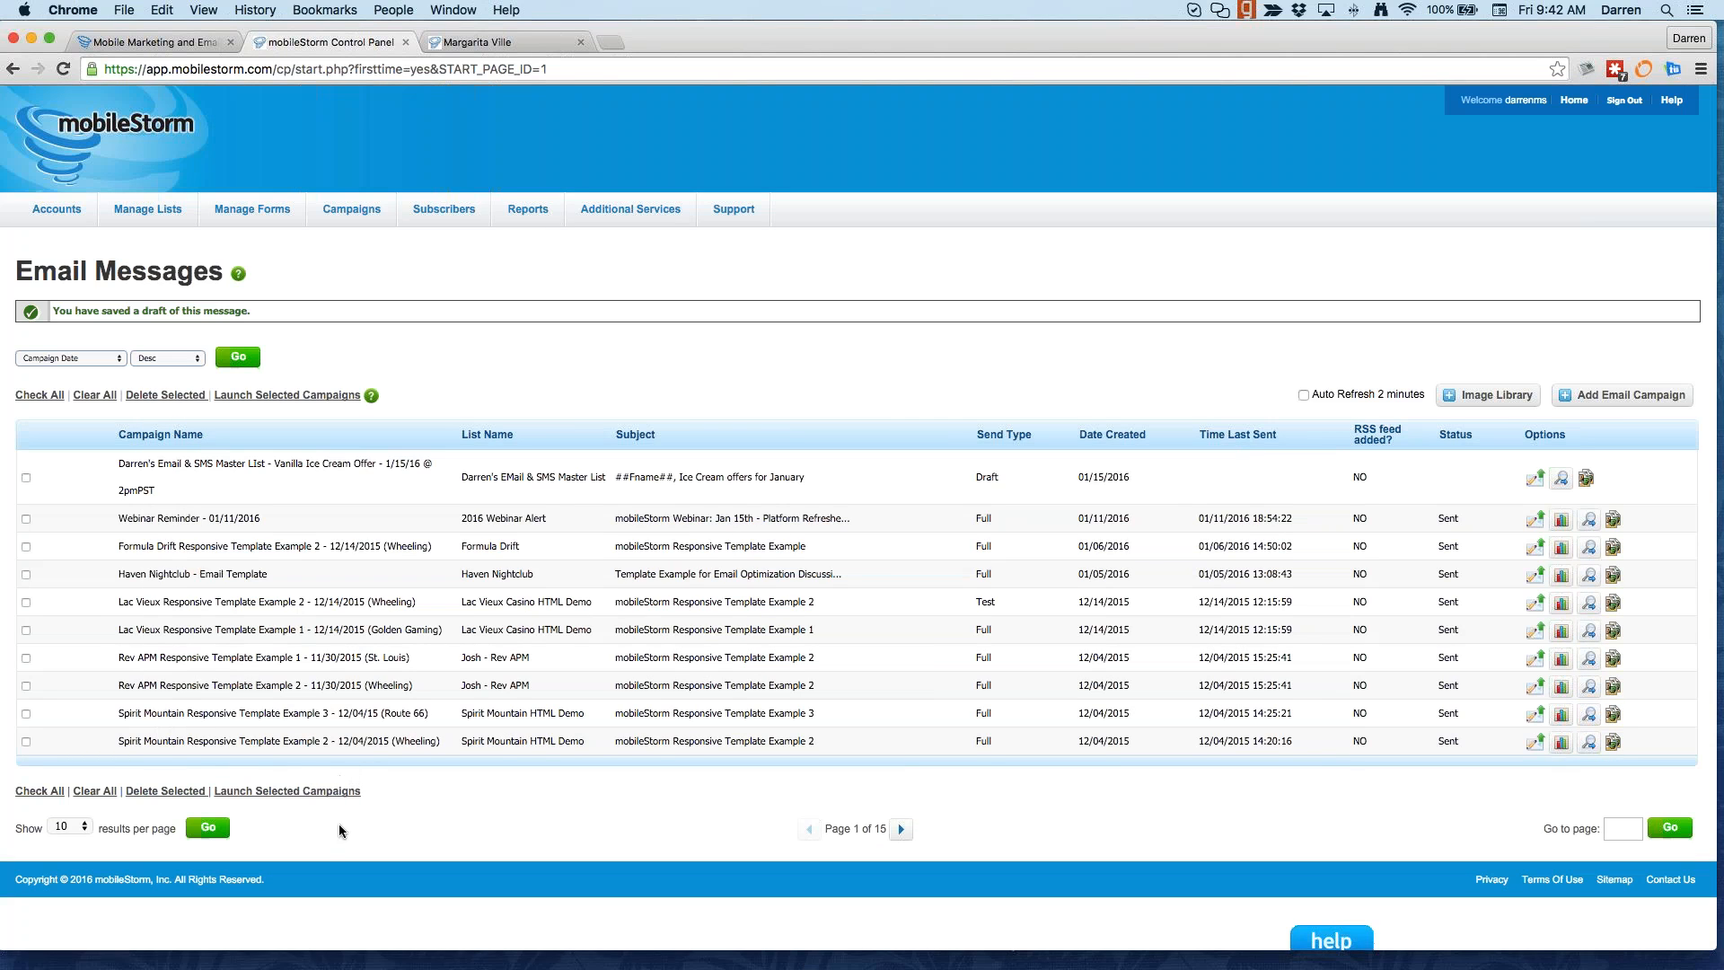
# Step: Choose the SMS campaign entry under Campaigns to reach the Inbound/Outbound choice
pyautogui.moveTo(377, 212)
pyautogui.click(368, 288)
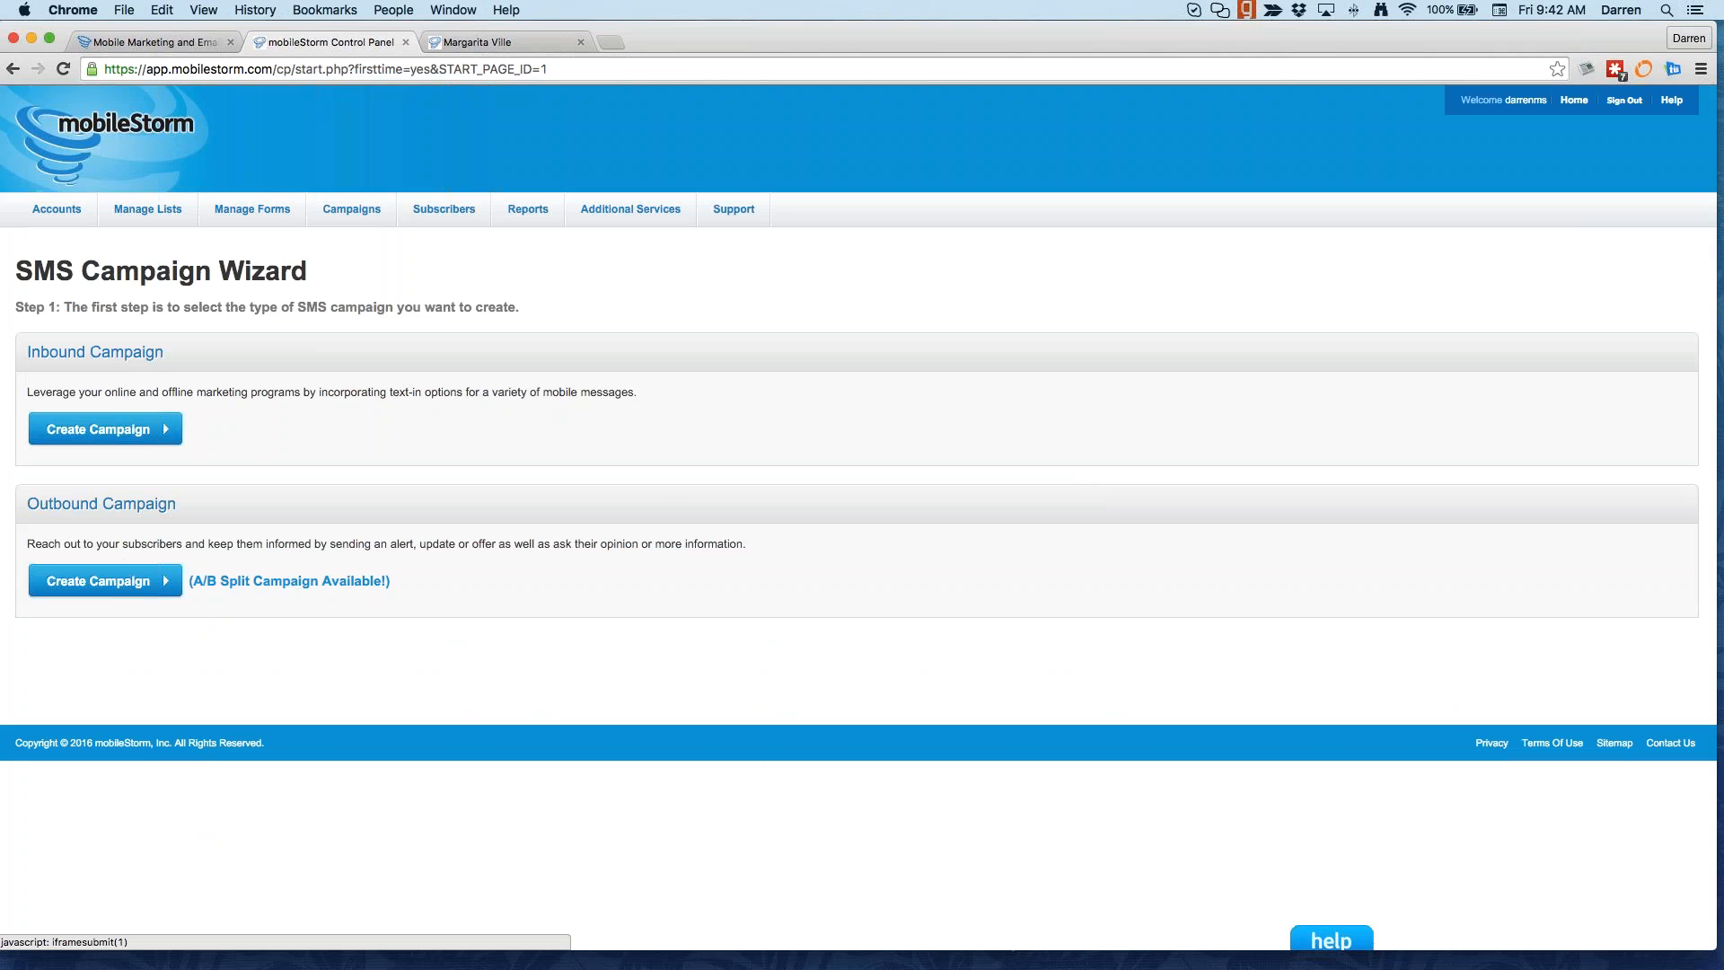
# Step: Start an outbound SMS campaign addressed to the email & SMS master list
pyautogui.click(99, 581)
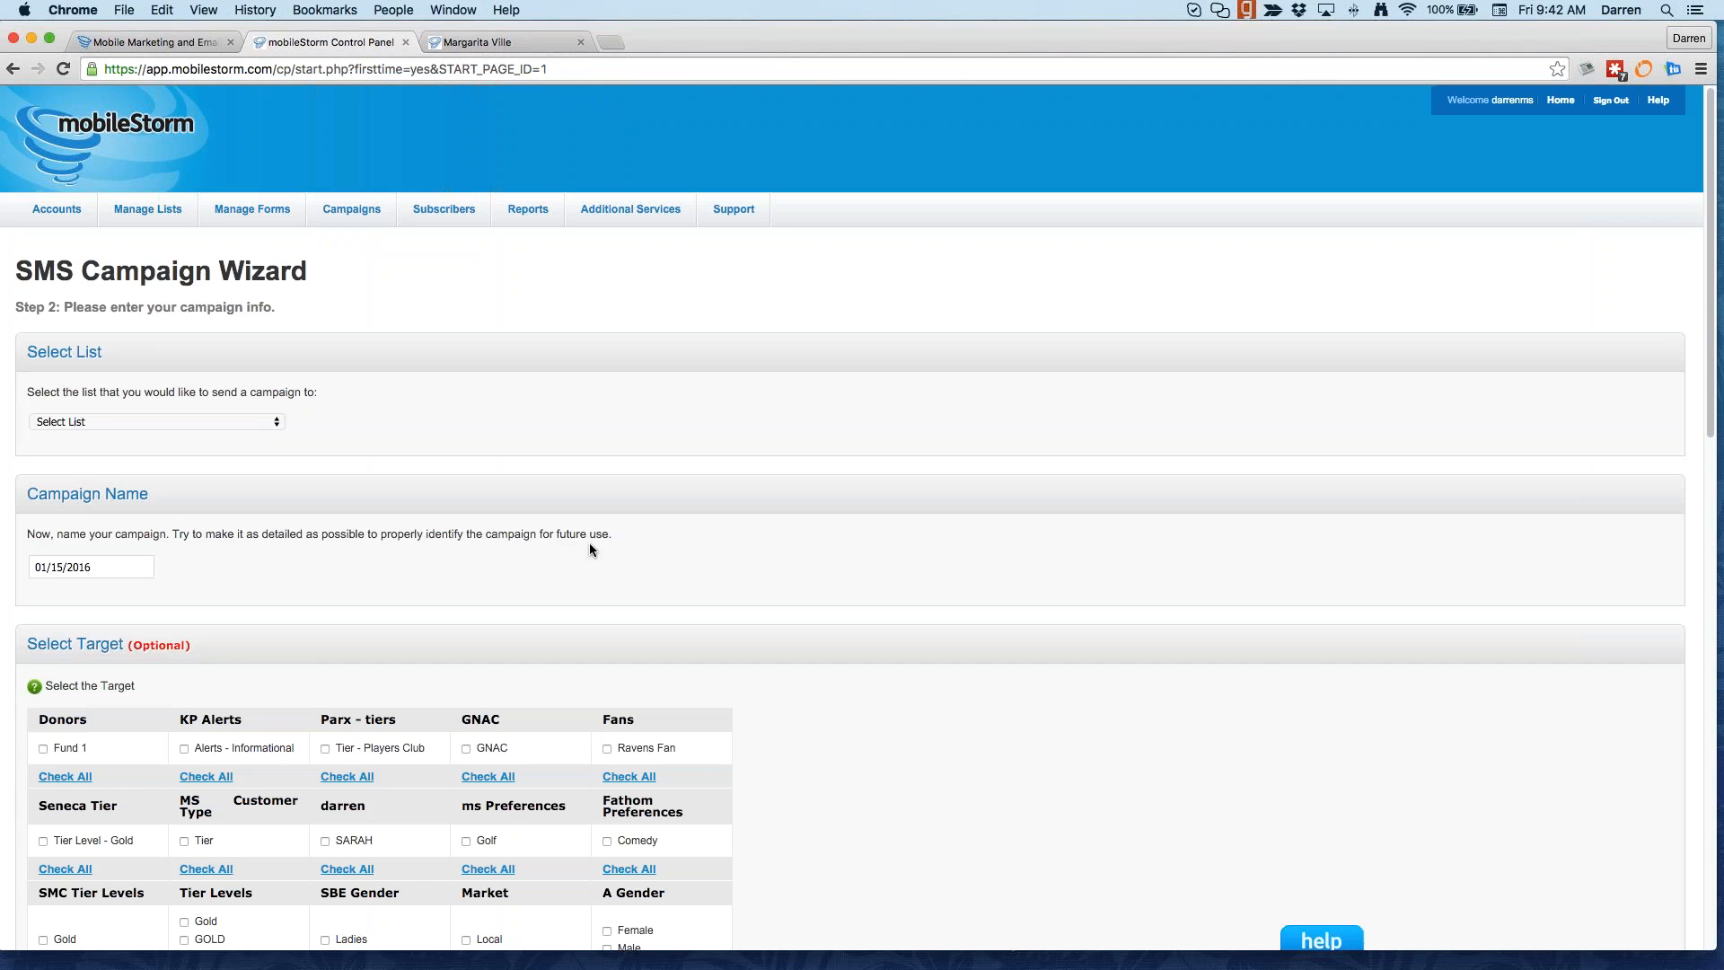
pyautogui.click(276, 422)
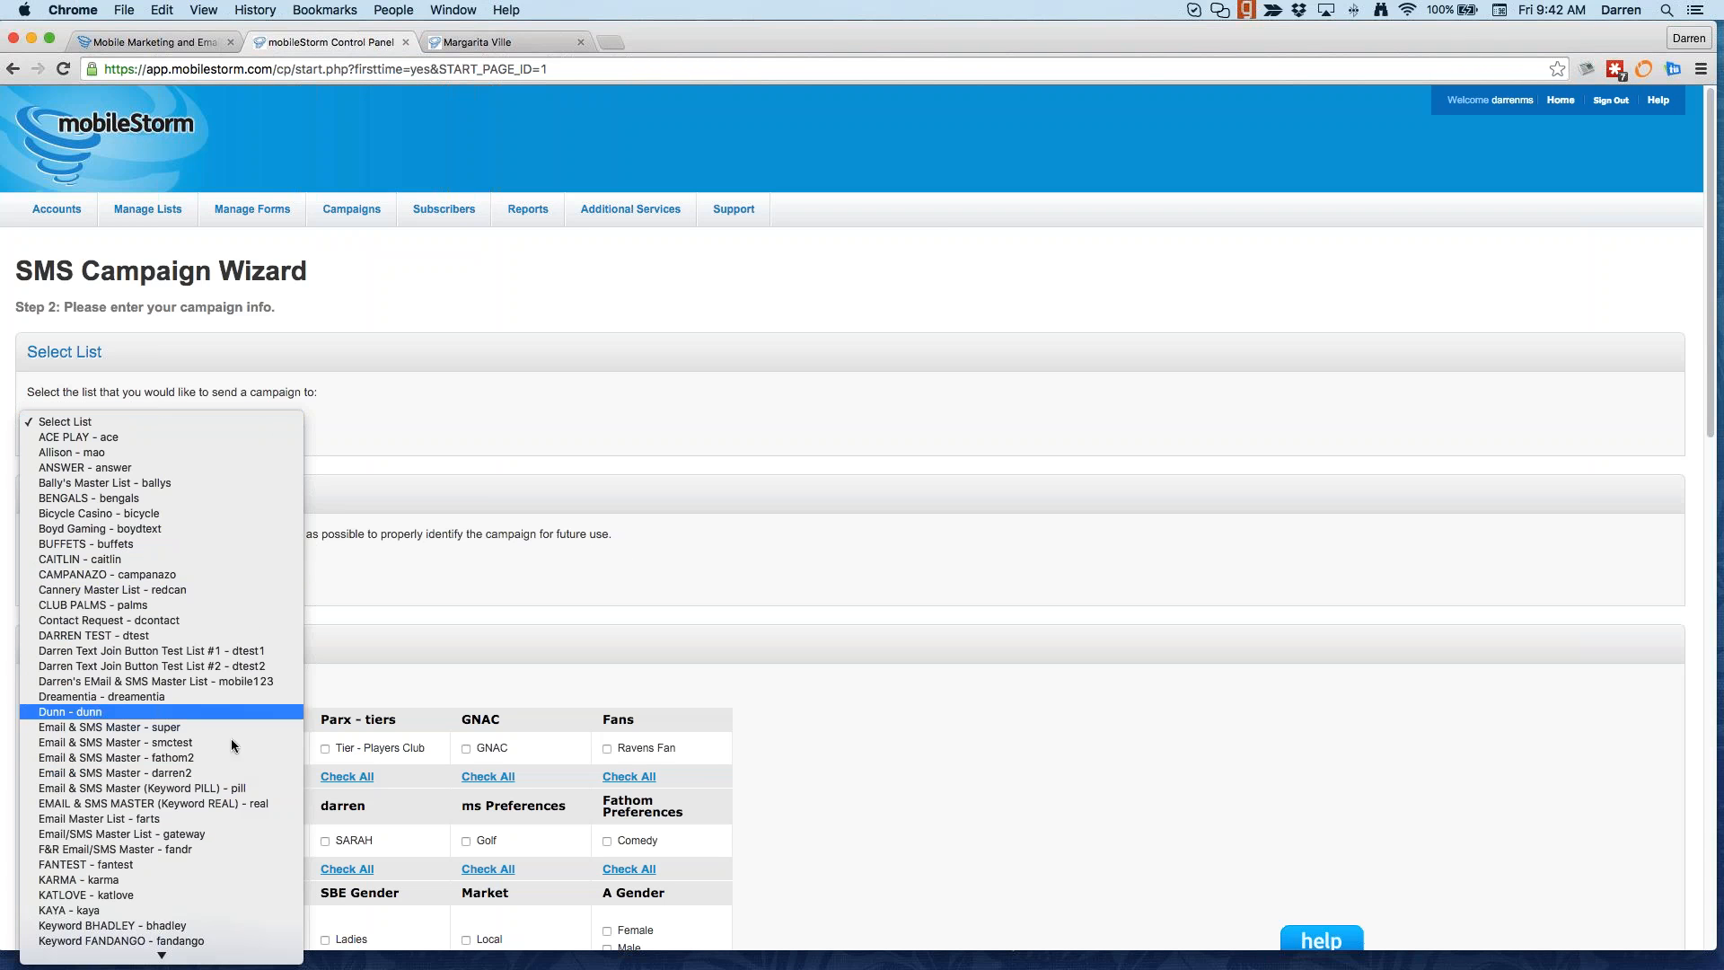
pyautogui.click(241, 681)
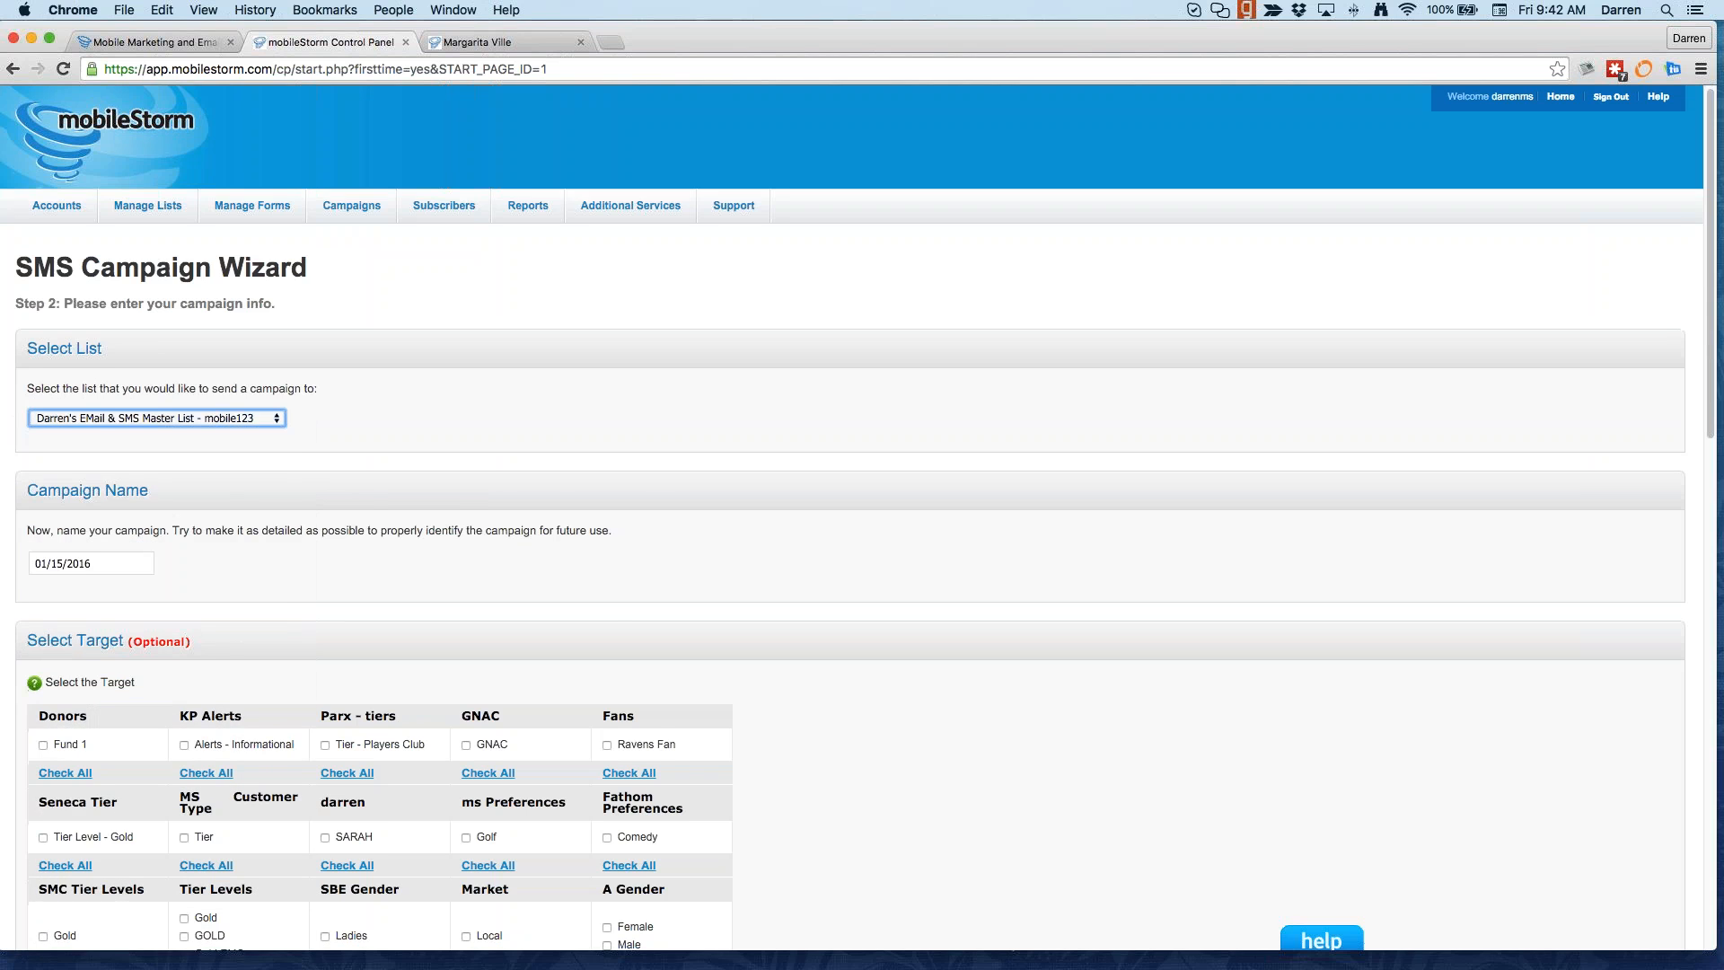
pyautogui.scroll(-10, 160, 814)
pyautogui.scroll(-3, 160, 813)
pyautogui.click(111, 882)
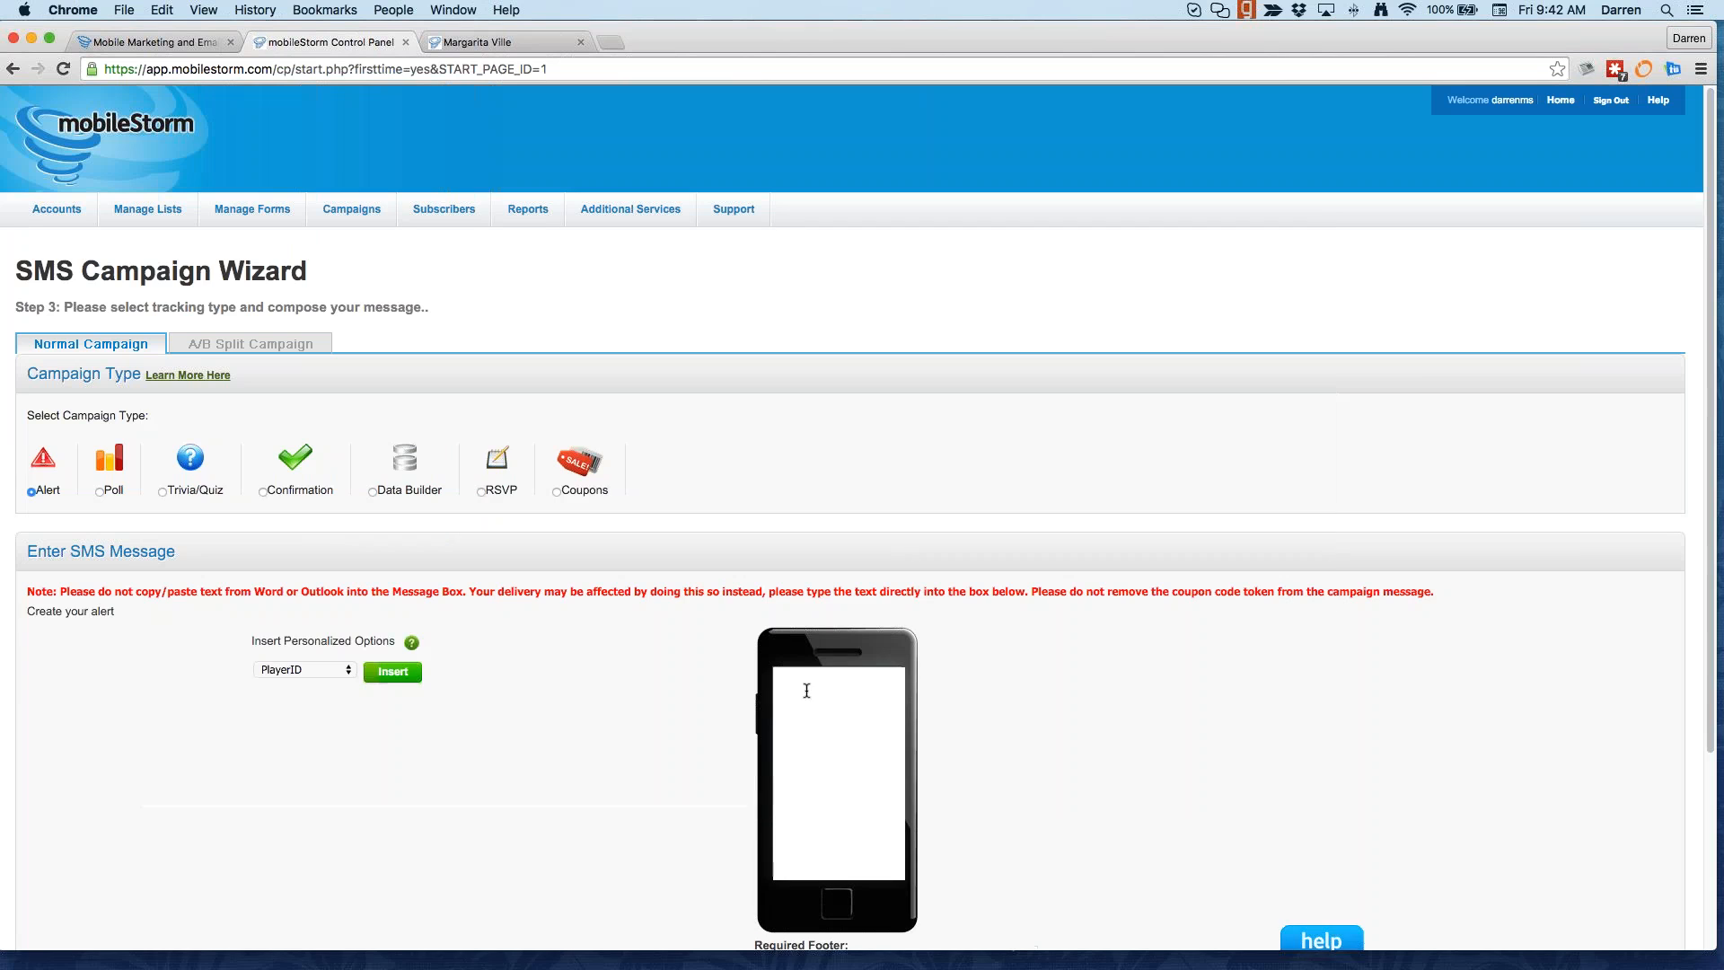
# Step: Write the alert as the shop's name plus '50% off ice cream today only. Come in and bring a friend.'
pyautogui.scroll(-5, 644, 619)
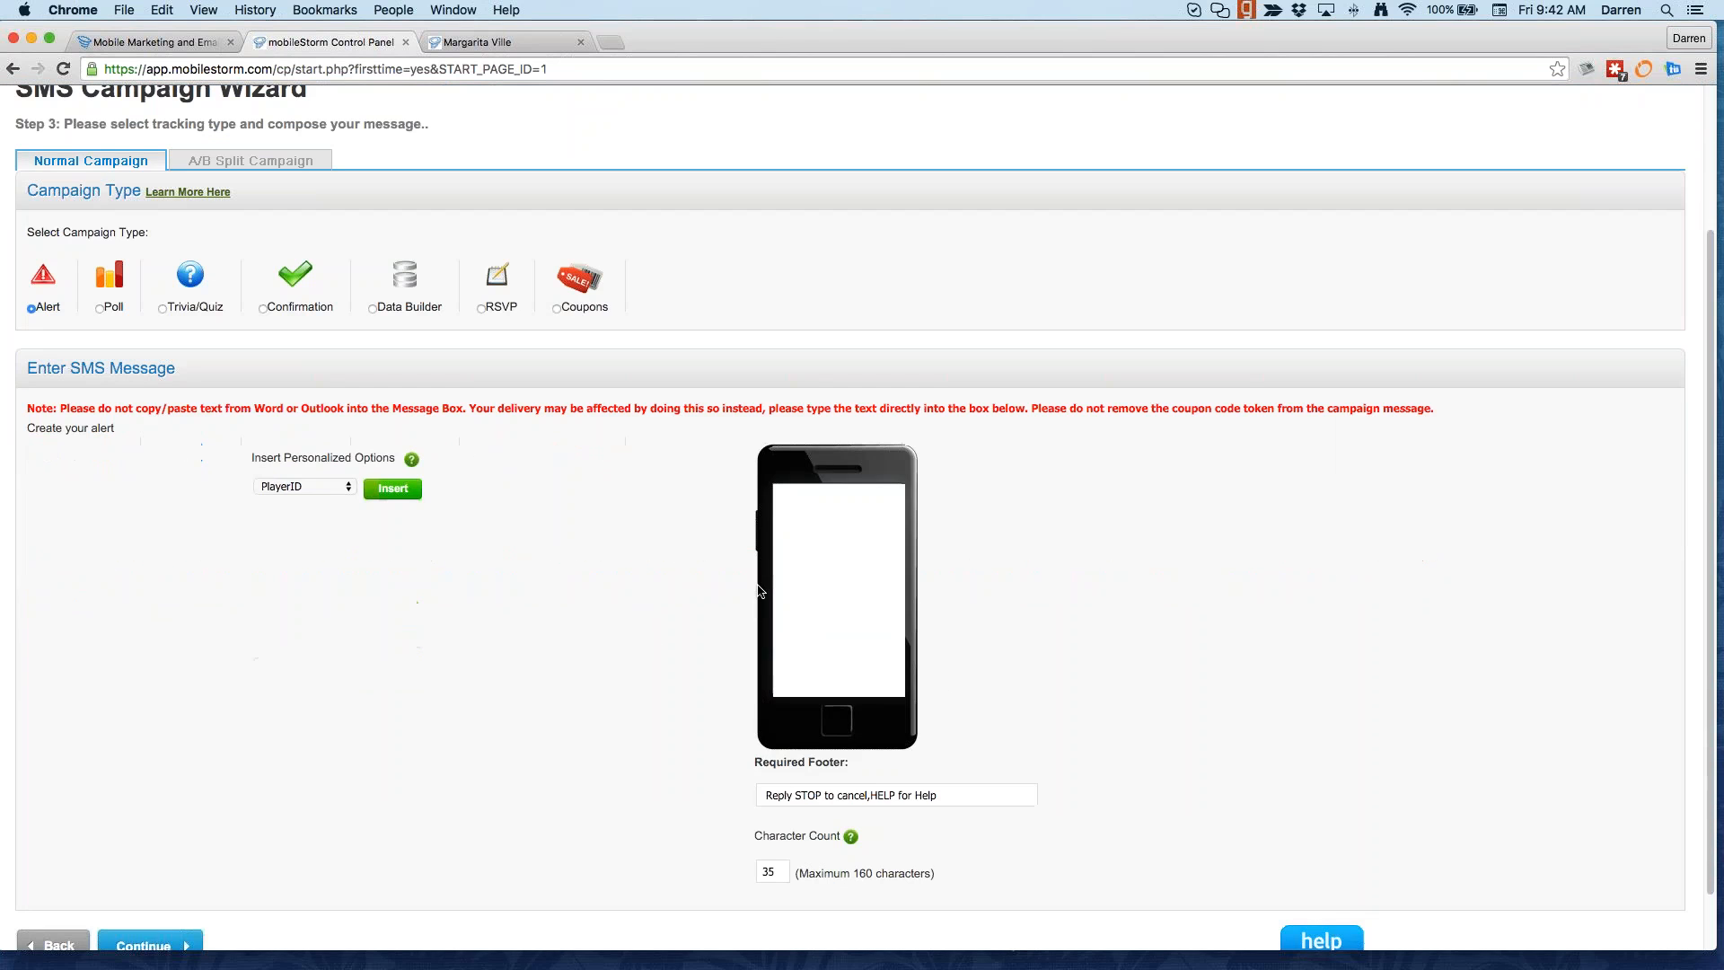
pyautogui.click(782, 554)
pyautogui.write("Darren's Ice Cream50% off ice cream today only. Co")
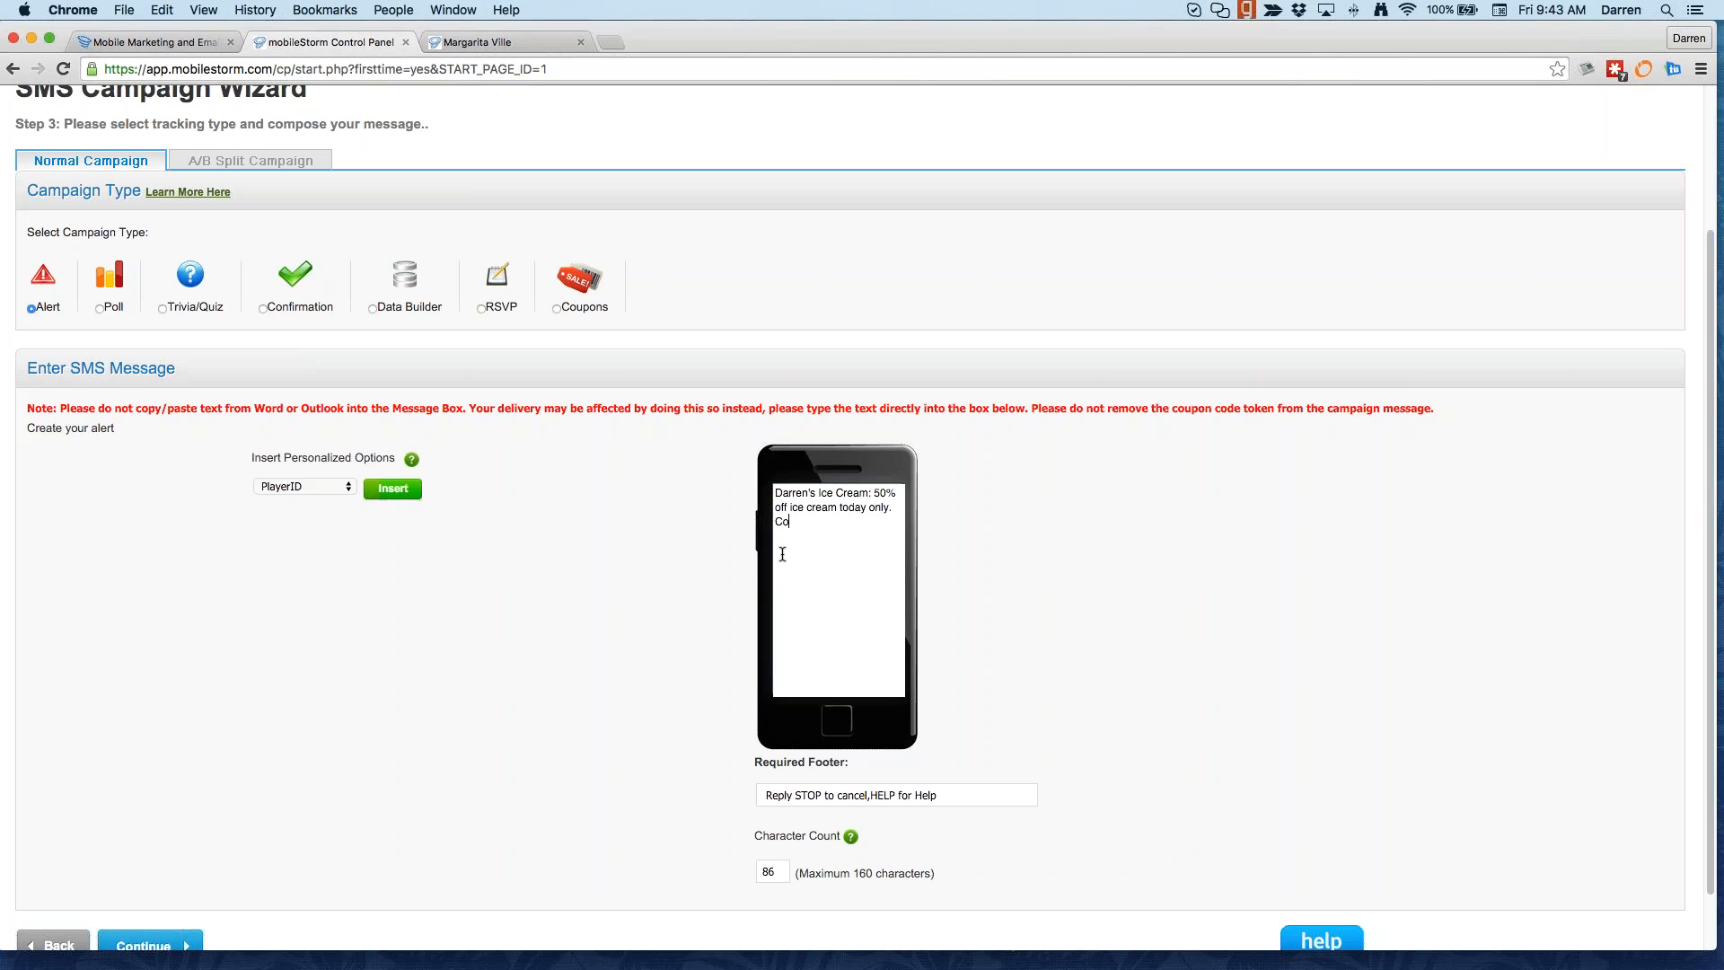
pyautogui.write('me in and bring a friend.')
pyautogui.moveTo(950, 800); pyautogui.dragTo(736, 781)
pyautogui.scroll(-2, 733, 779)
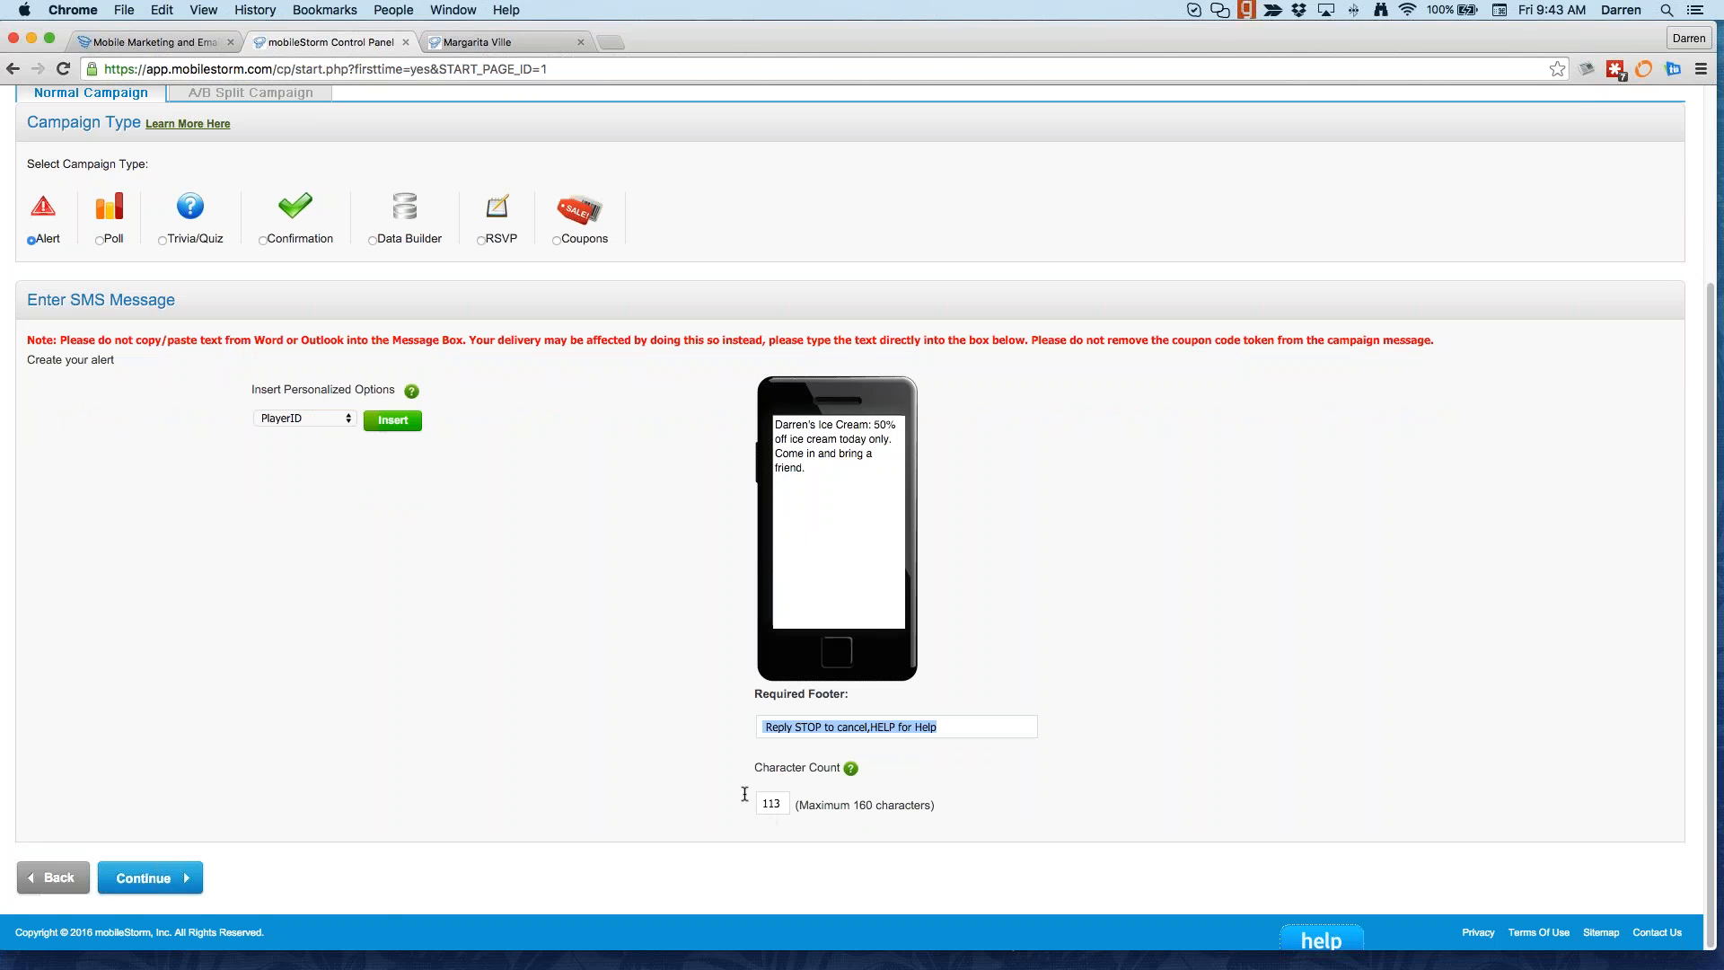
# Step: After trying Trivia/Quiz and Confirmation, make it a Data Builder campaign capturing Email Address first
pyautogui.click(351, 418)
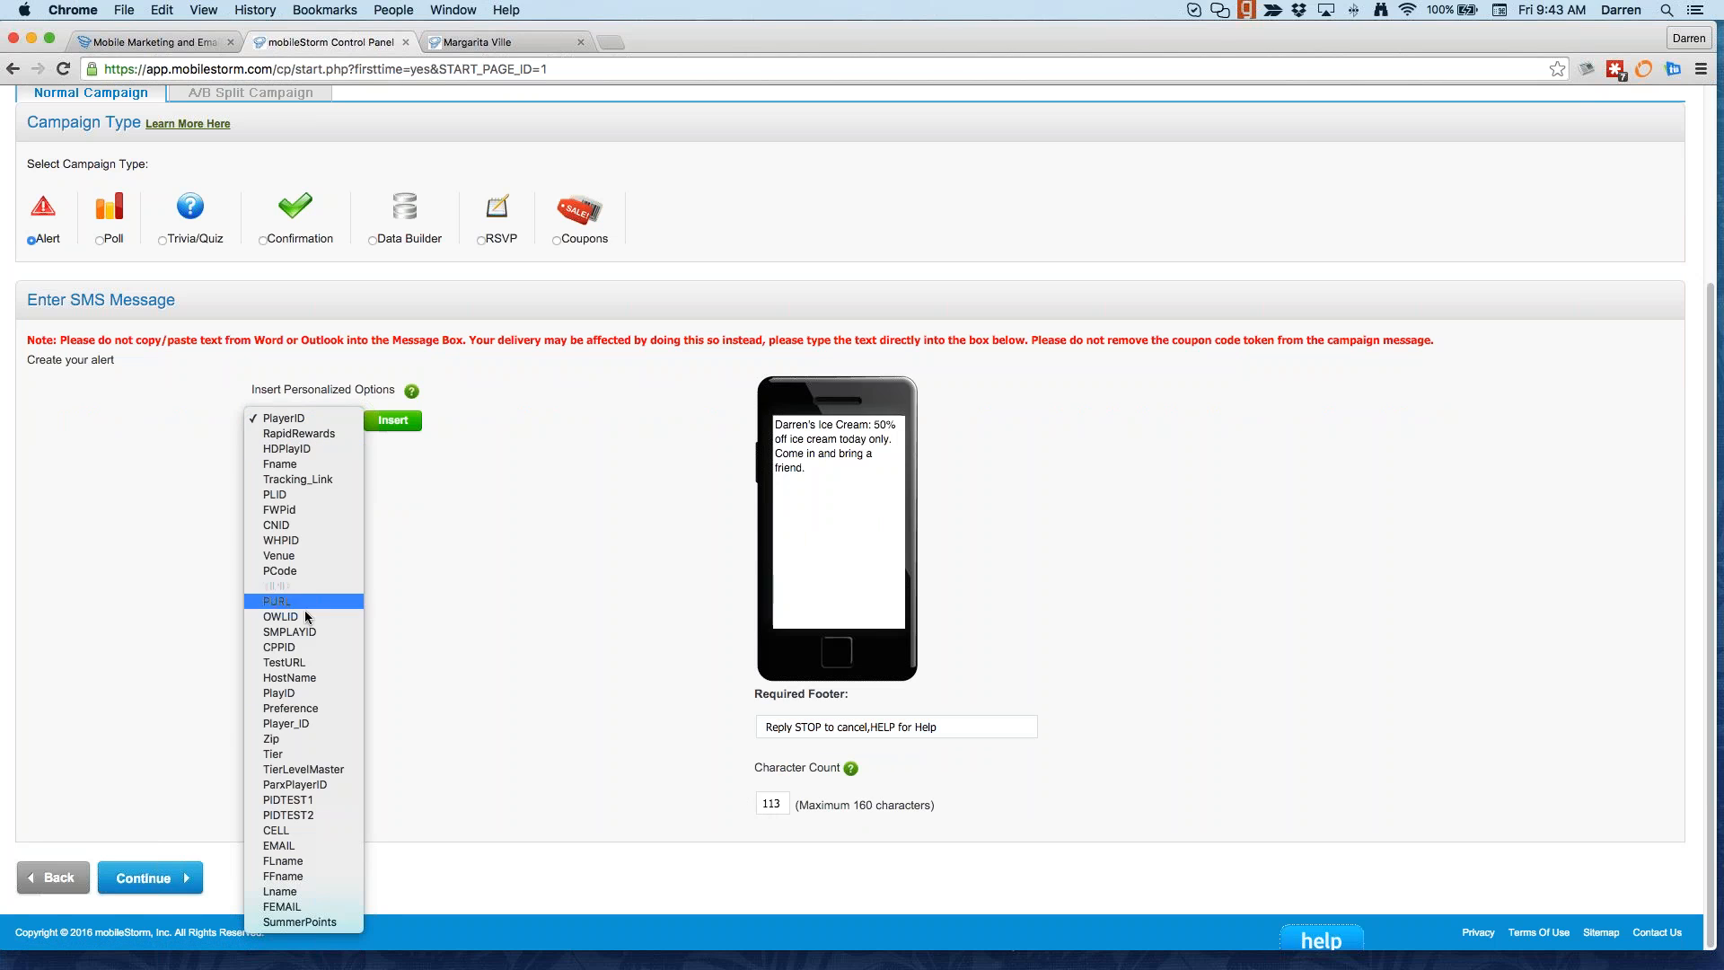
pyautogui.click(509, 619)
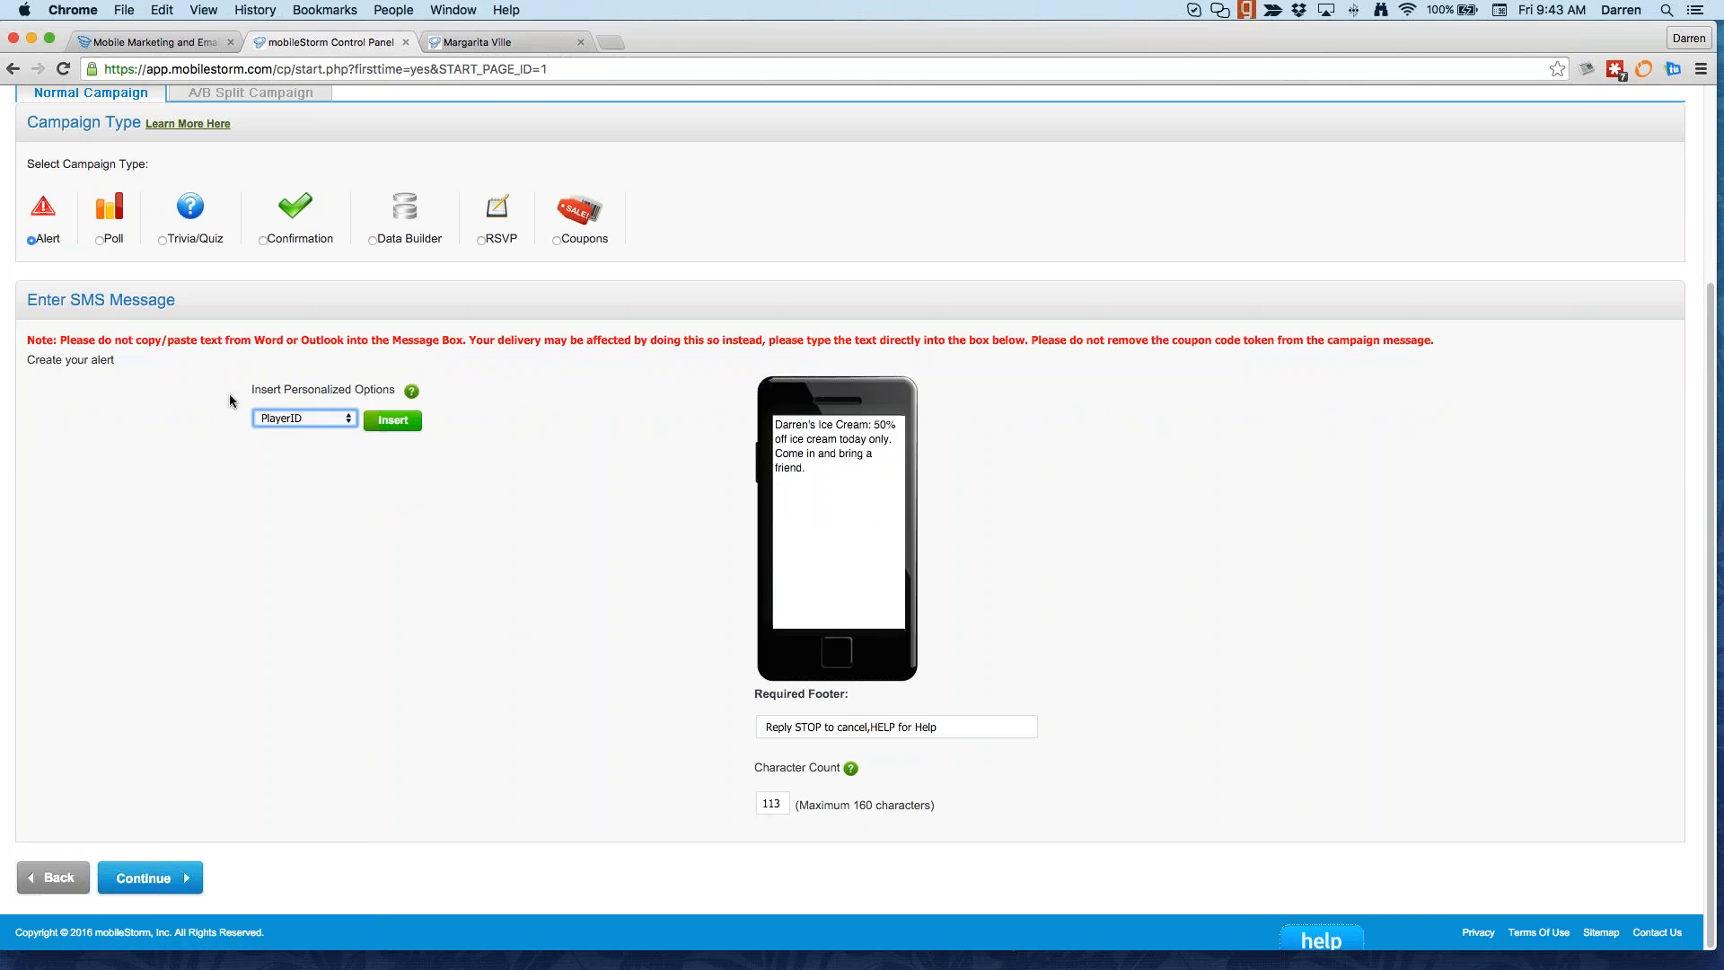
pyautogui.click(102, 240)
pyautogui.click(162, 240)
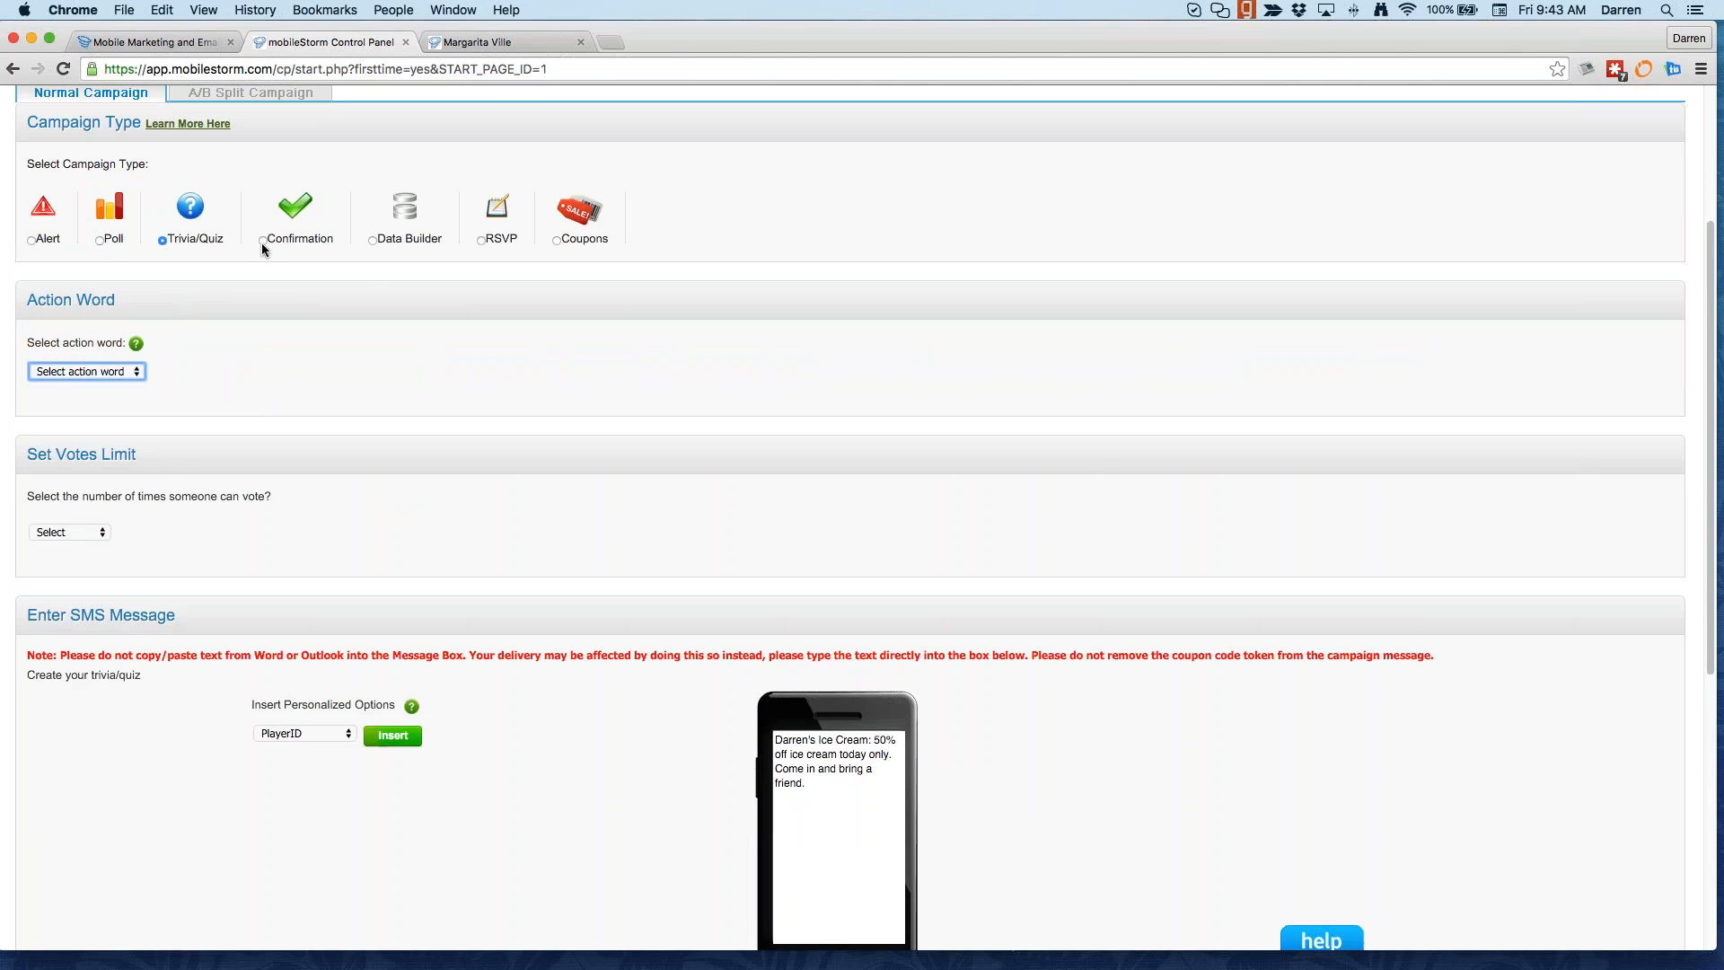
pyautogui.click(262, 242)
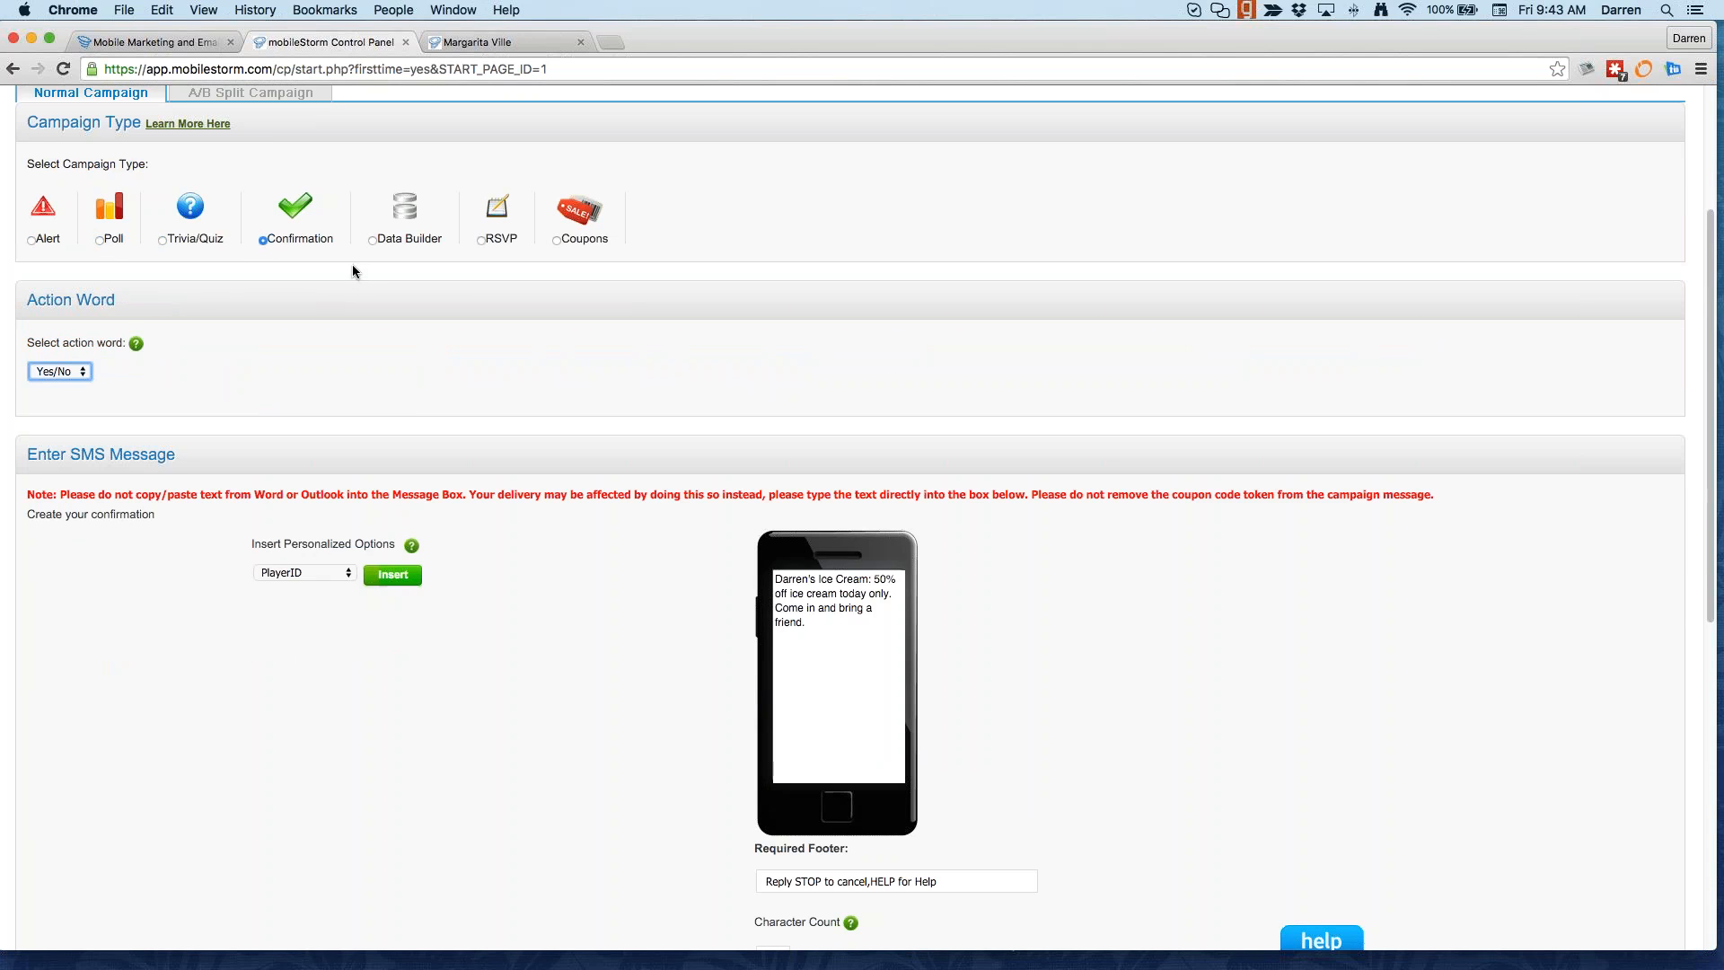
pyautogui.click(373, 240)
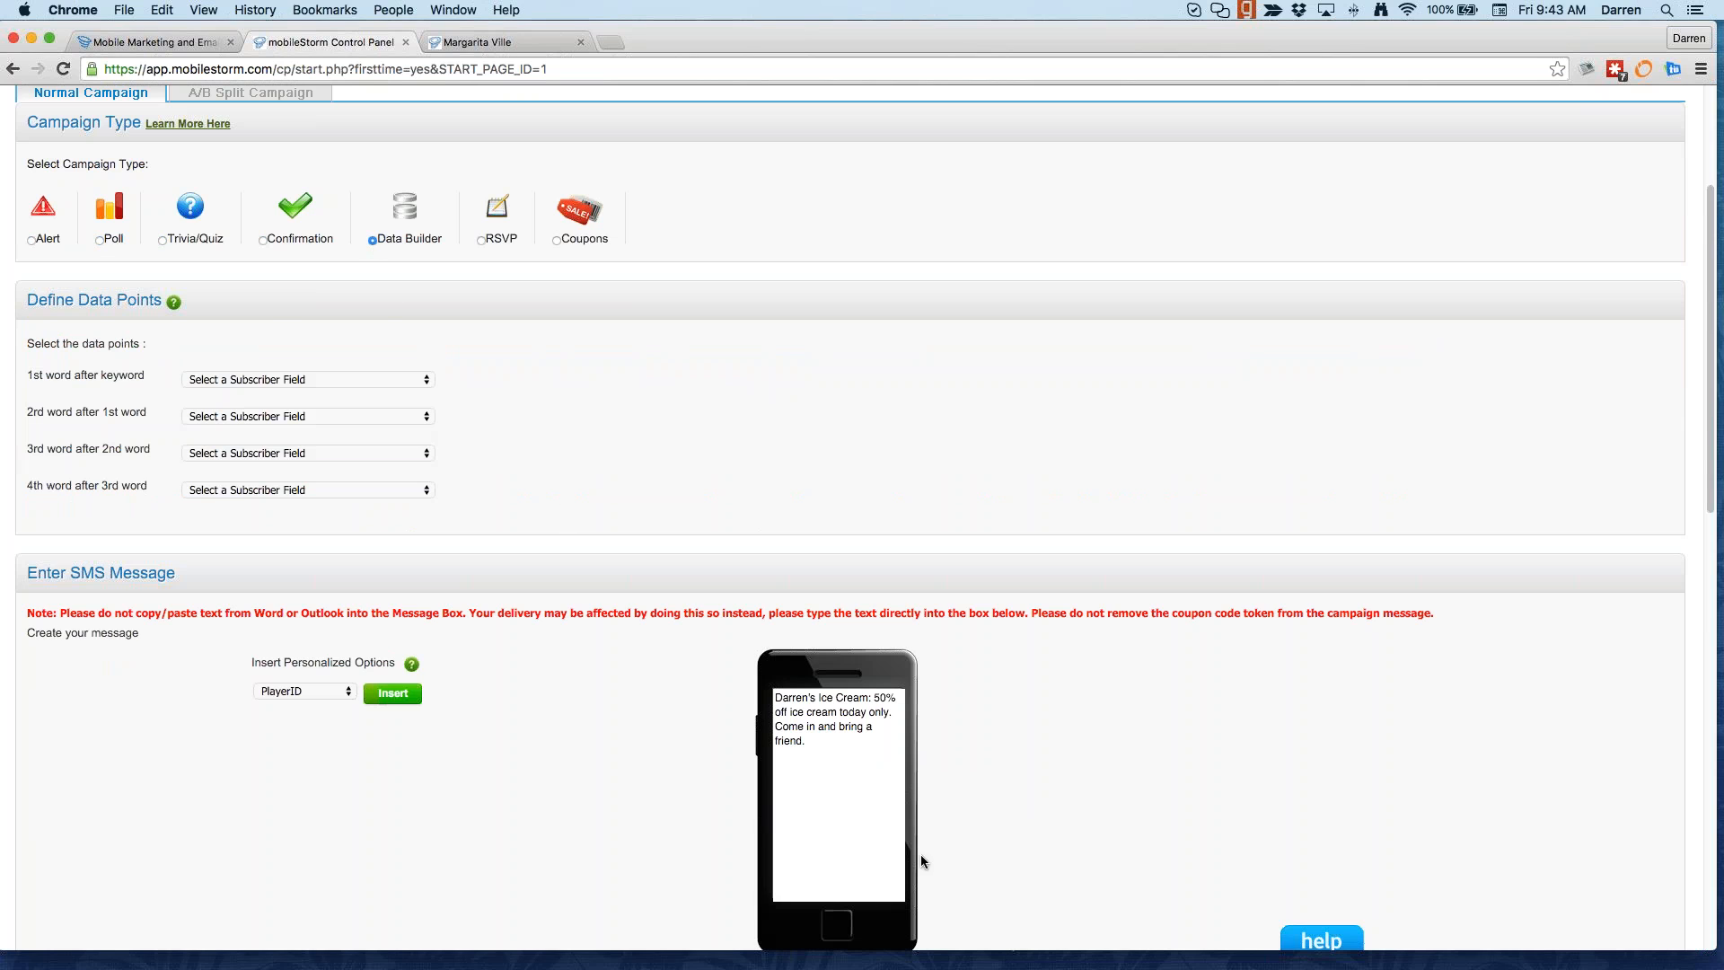
pyautogui.click(276, 381)
pyautogui.click(249, 392)
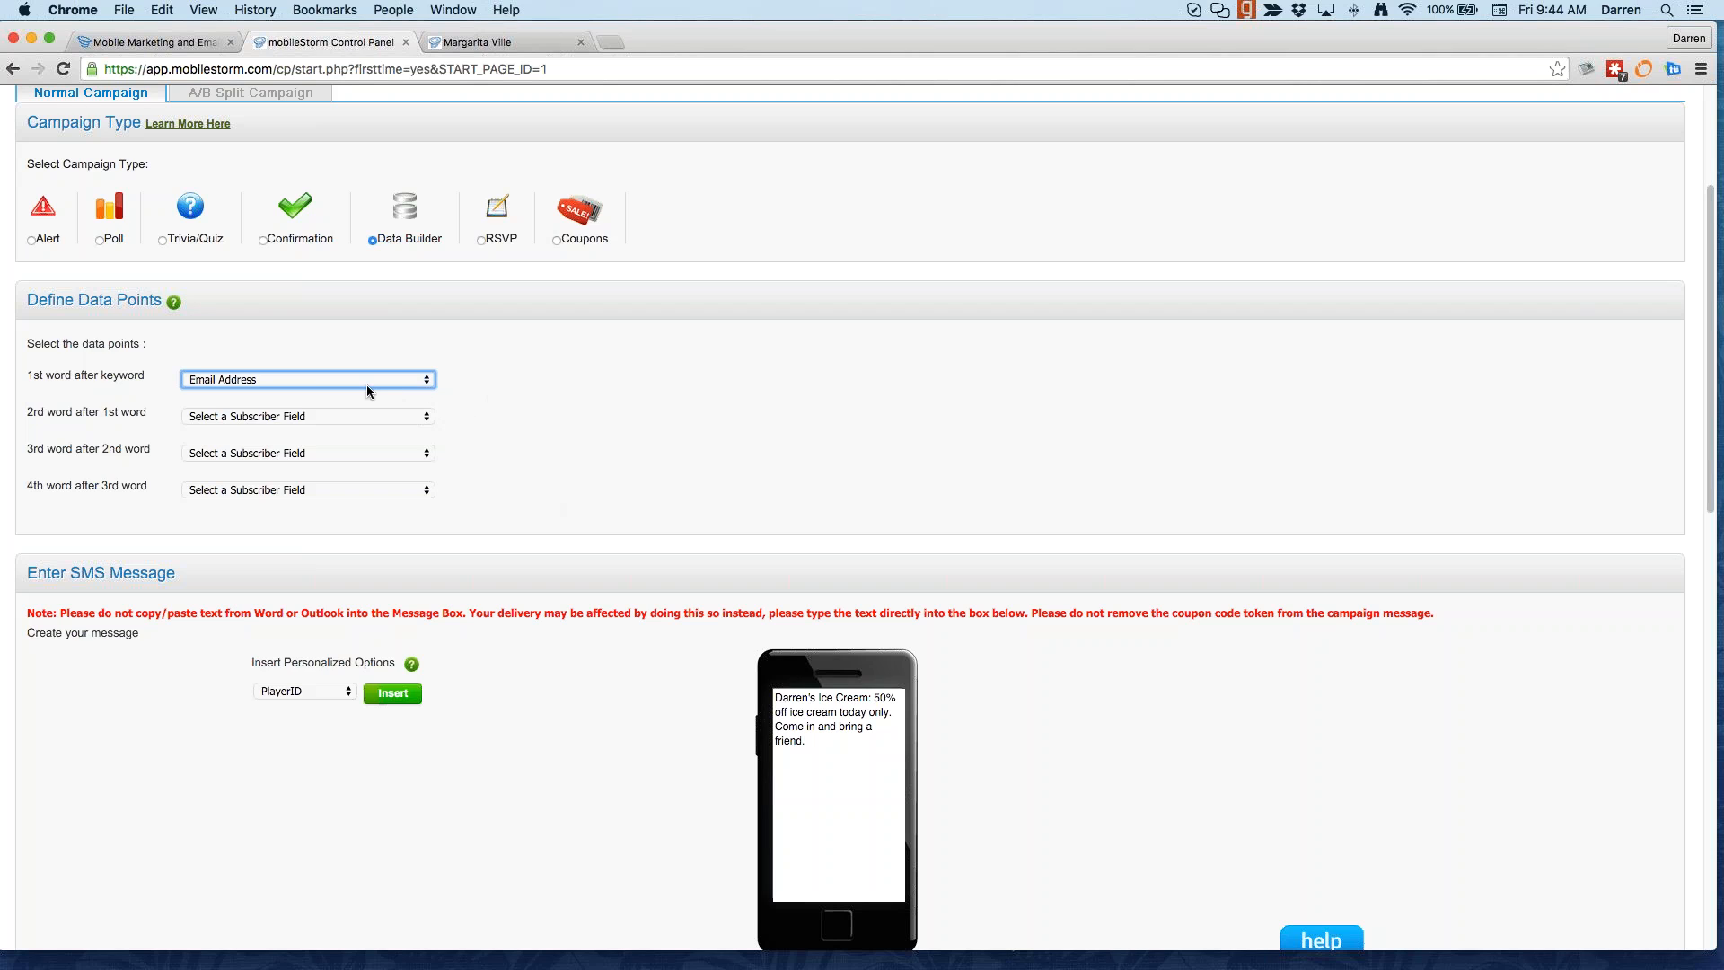
# Step: Replace the SMS message with 'Thanks for submitting your email address. Please check your inbox for a welcome email'
pyautogui.scroll(-3, 489, 489)
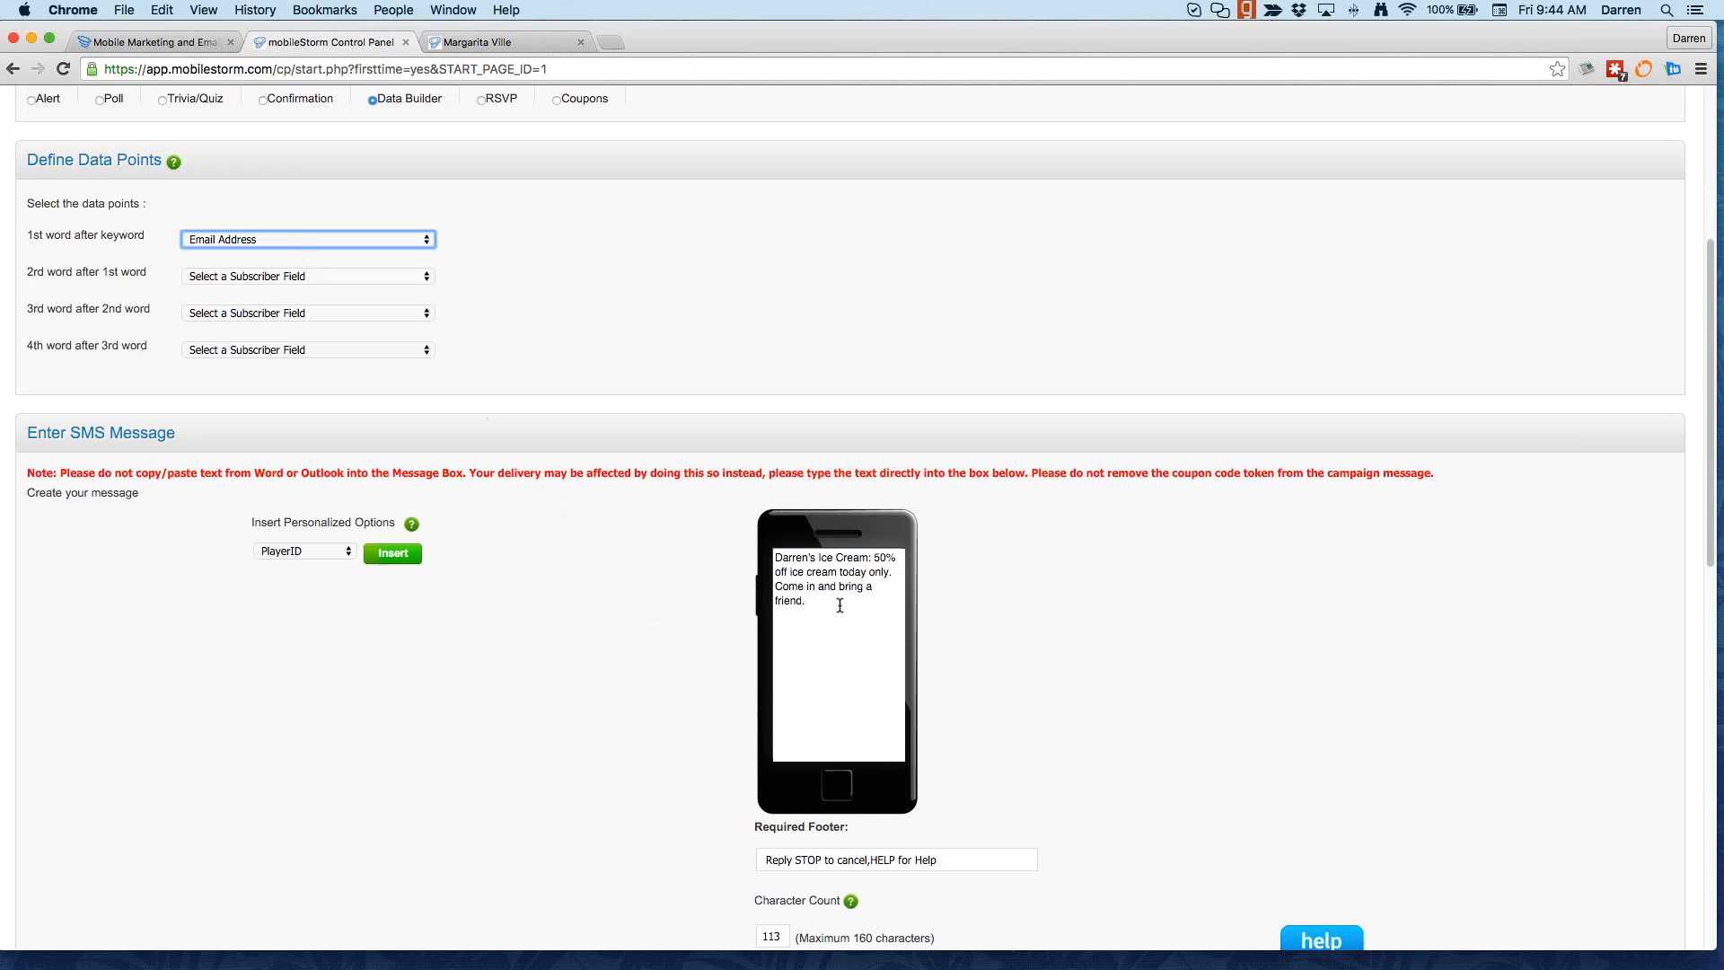
pyautogui.moveTo(839, 603); pyautogui.dragTo(757, 543)
pyautogui.write('Than')
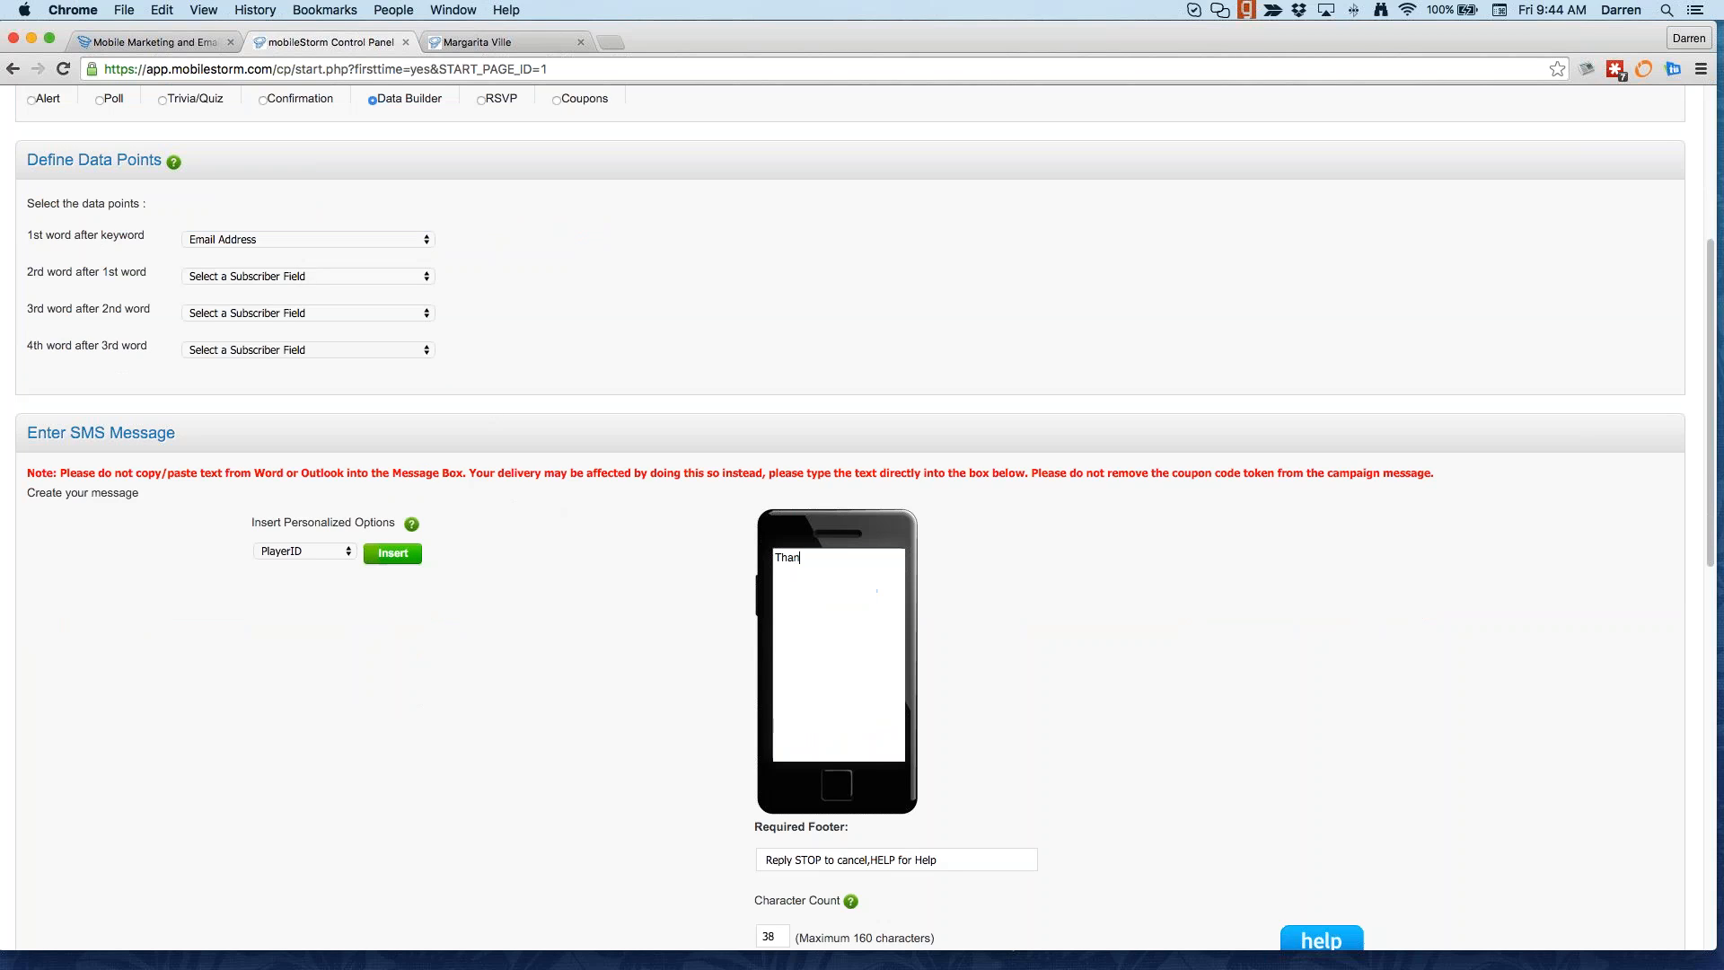
pyautogui.write('ks for submitting your email address. Please c')
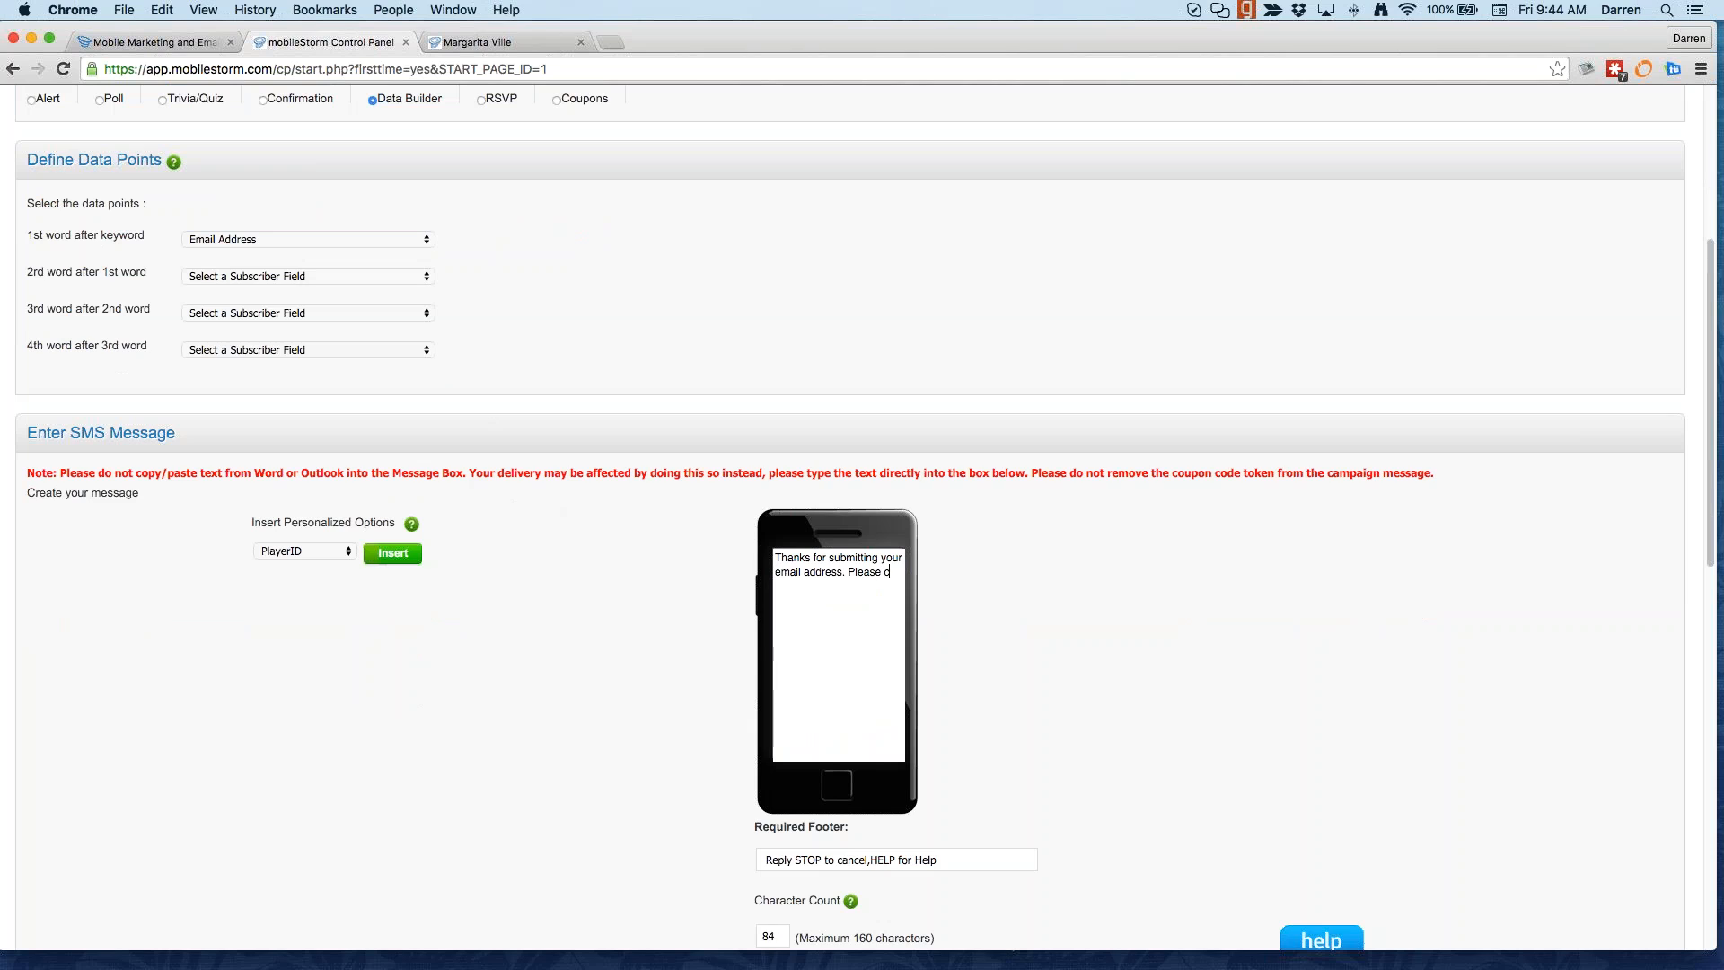
pyautogui.write('heck you')
pyautogui.write('r inbox fo')
pyautogui.write('r an')
pyautogui.write('welcome ema')
pyautogui.write('il from us!')
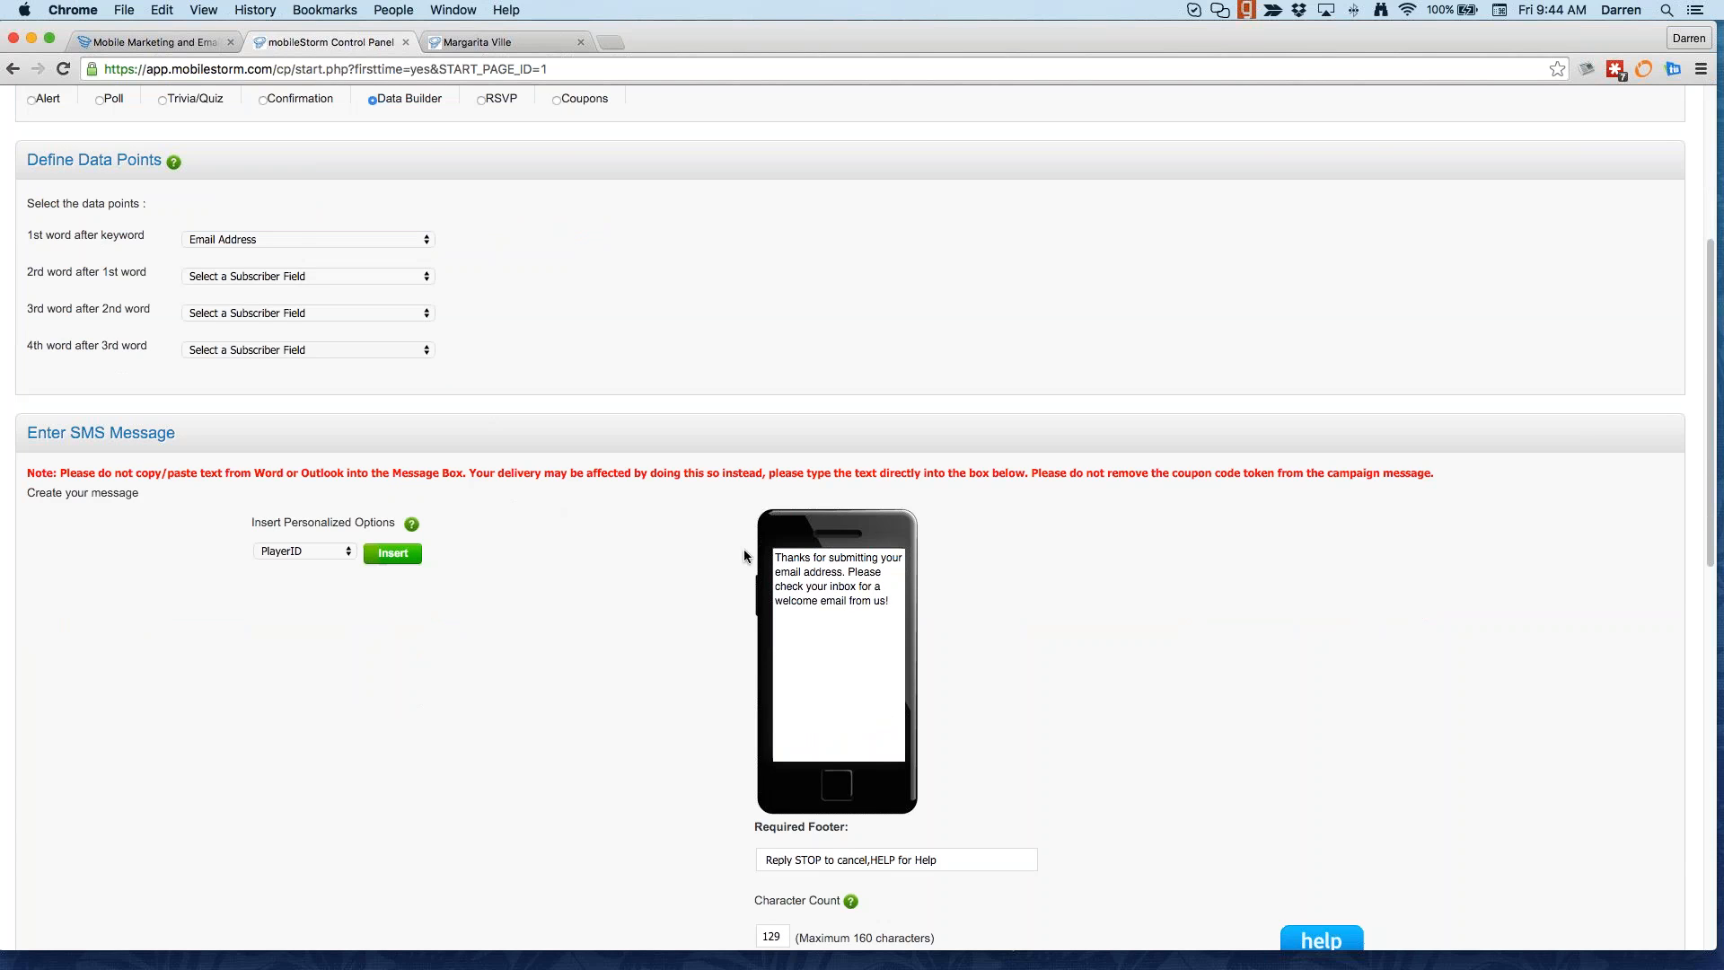
pyautogui.scroll(-5, 687, 660)
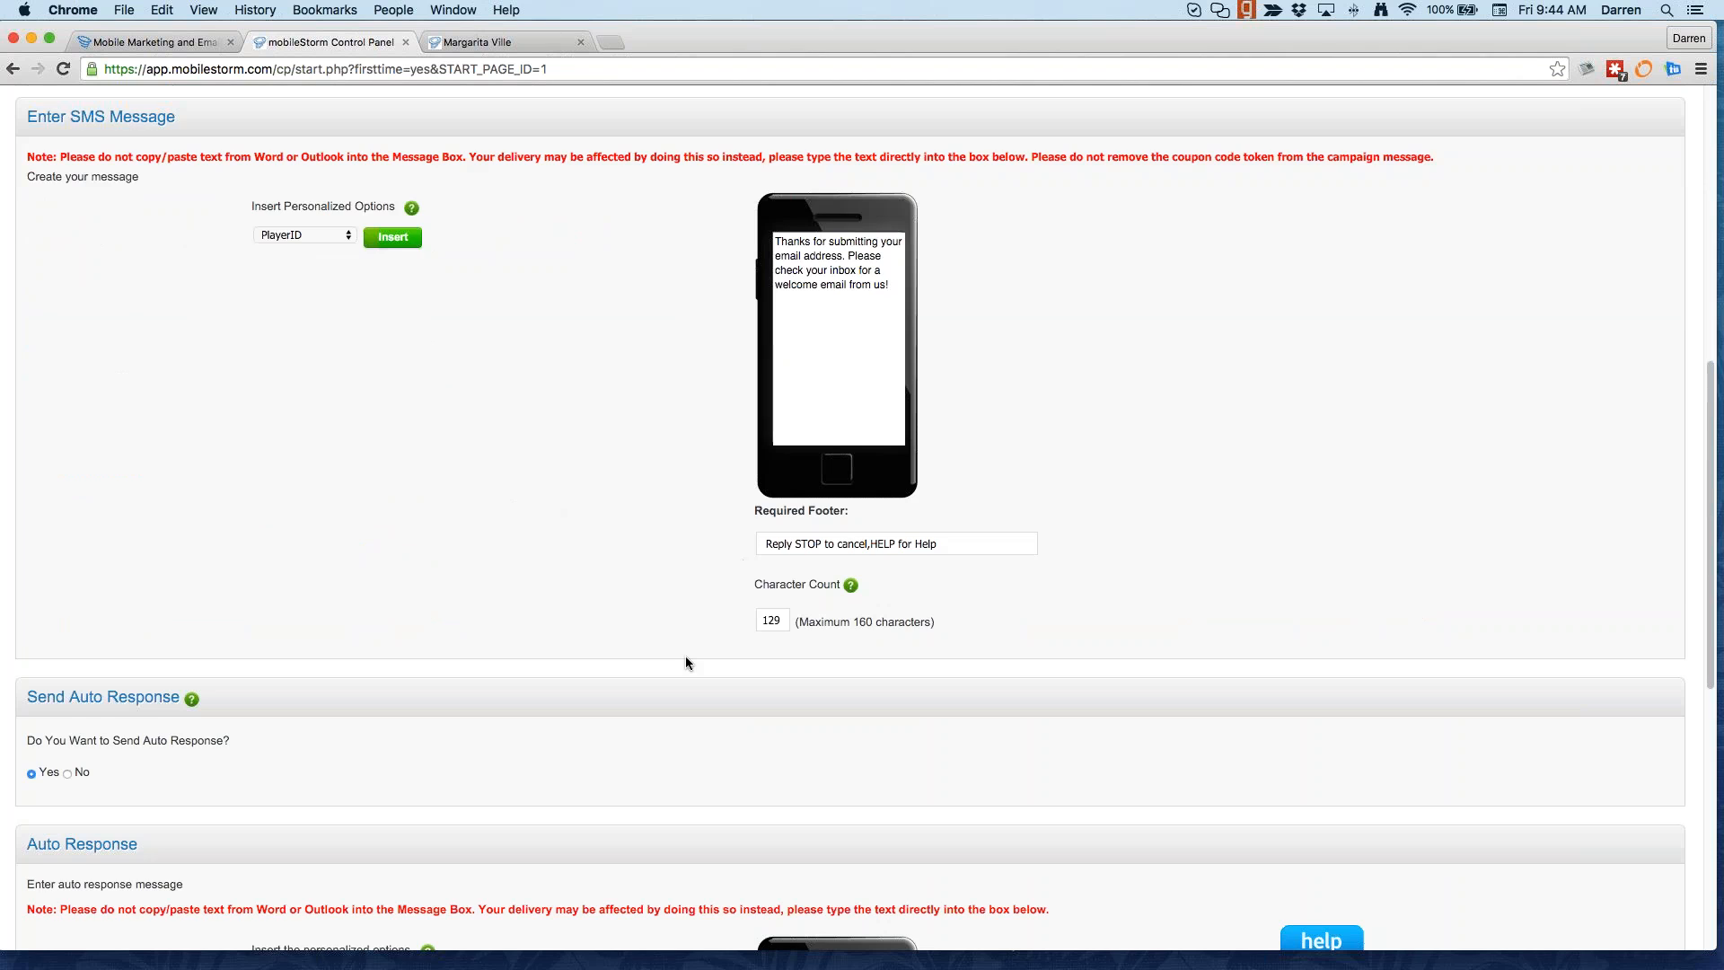
pyautogui.scroll(-1, 686, 663)
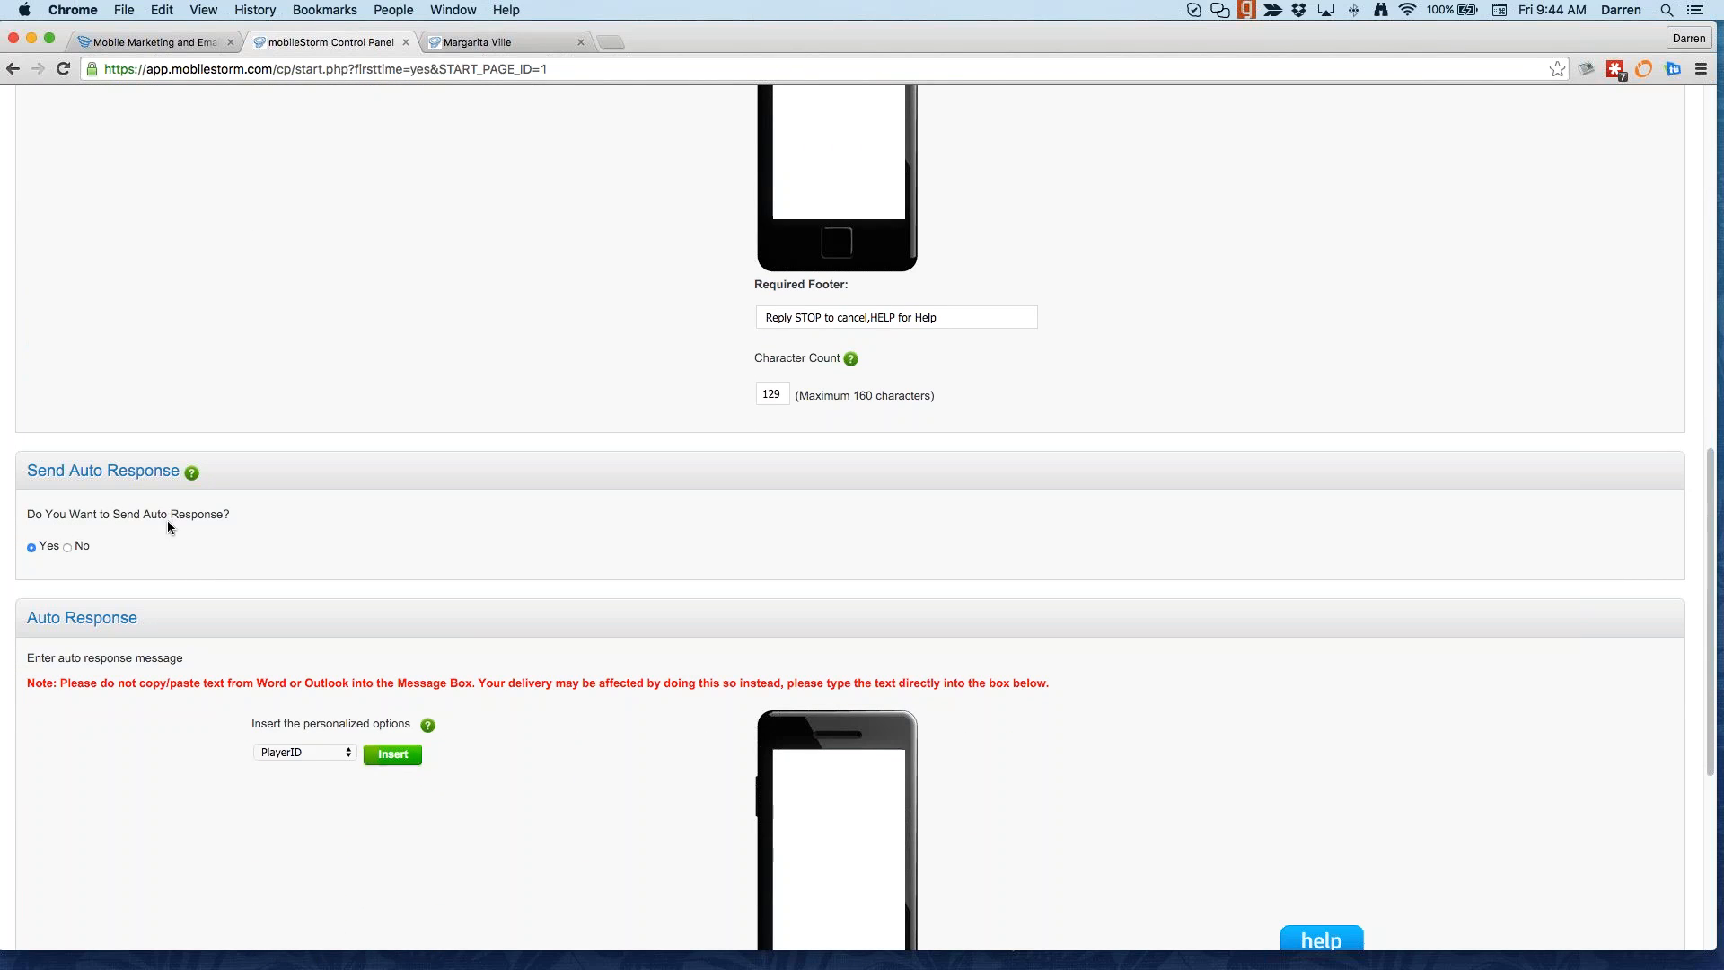
pyautogui.scroll(2, 287, 521)
pyautogui.scroll(3, 286, 521)
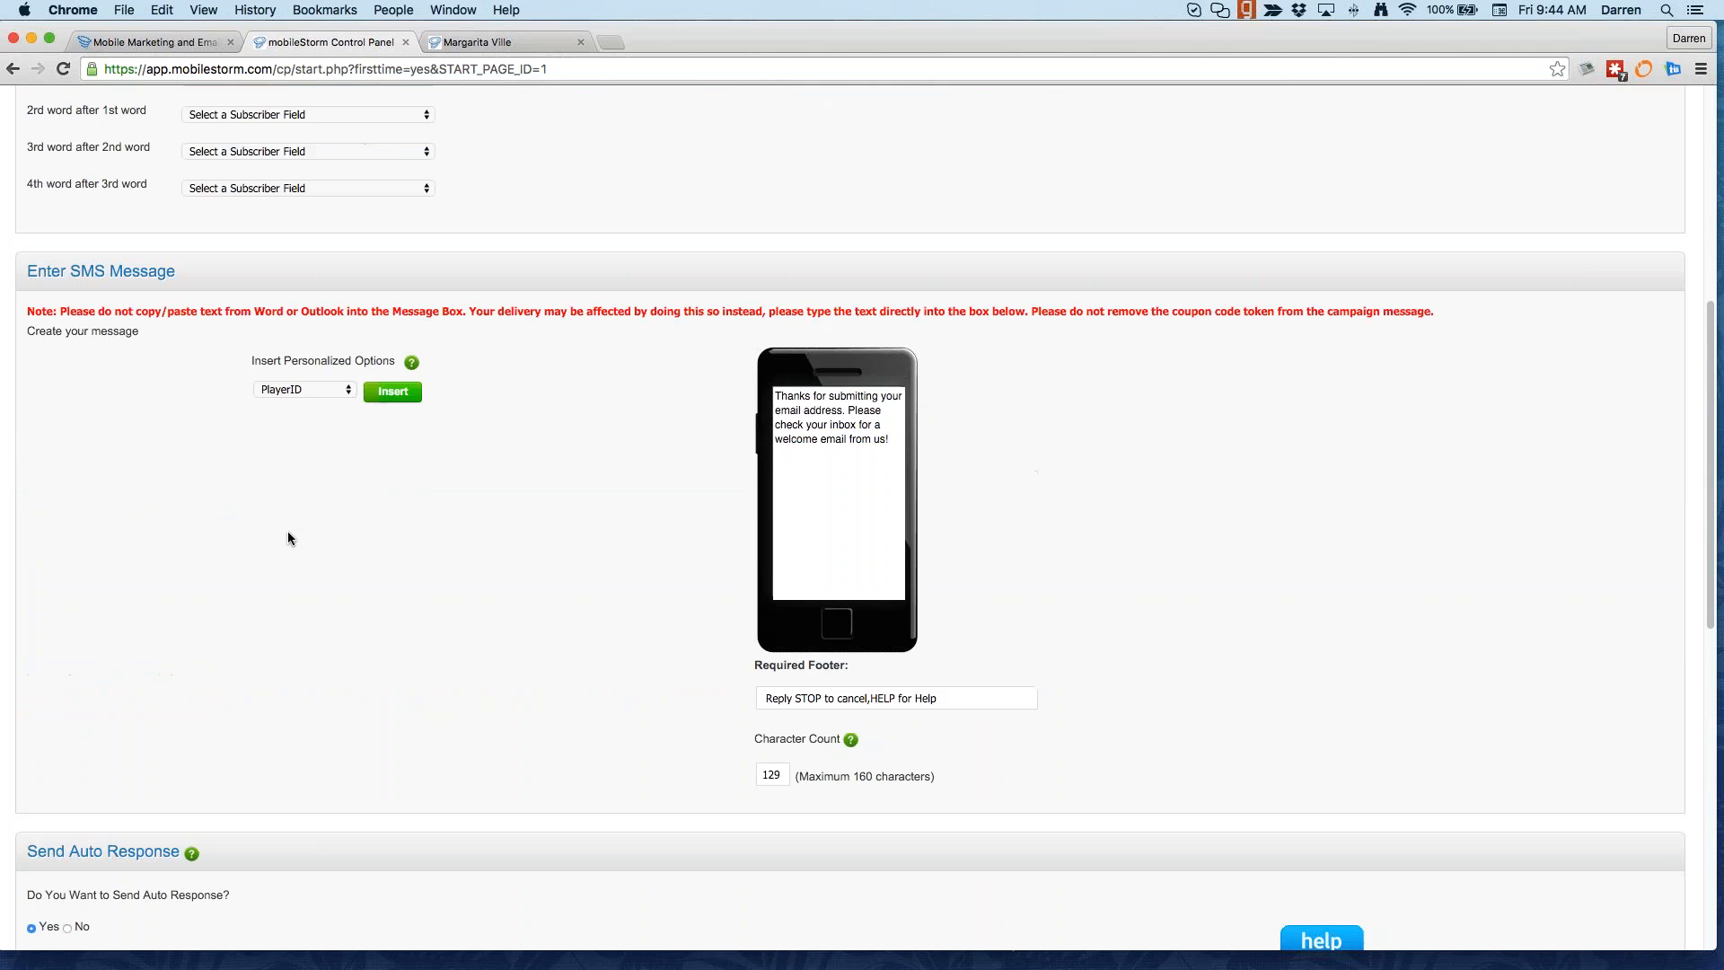
pyautogui.scroll(-10, 289, 537)
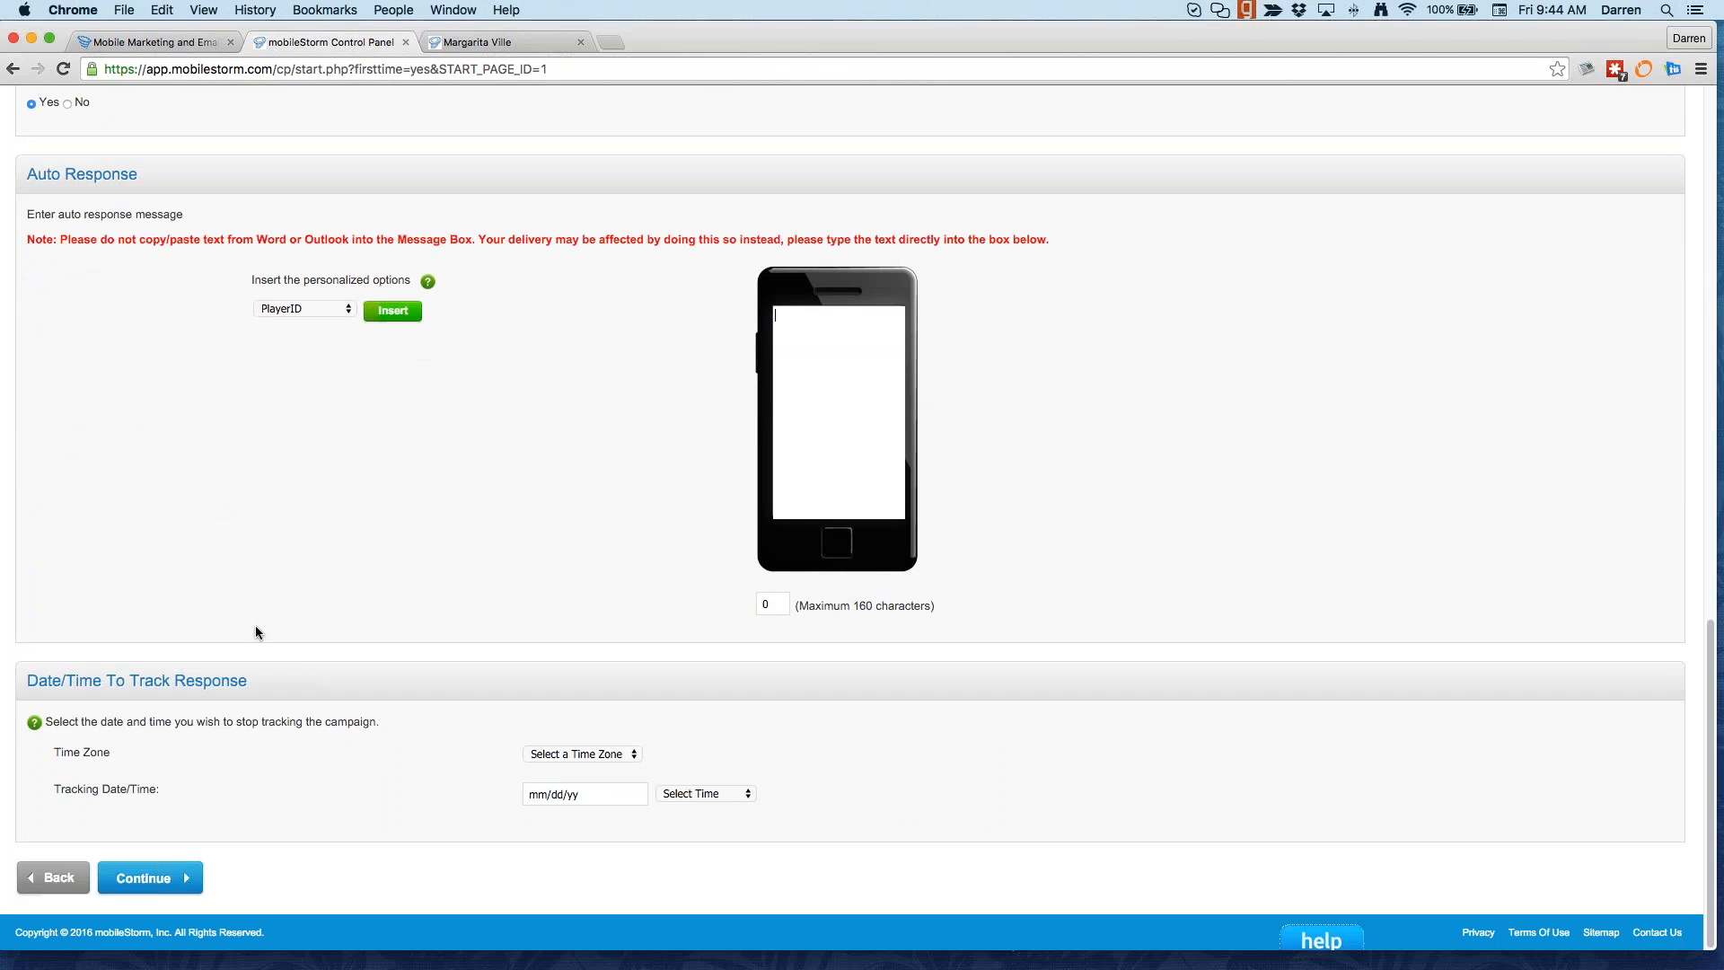
# Step: Set the tracking time zone to Pacific, leaving the tracking date unchosen
pyautogui.click(618, 753)
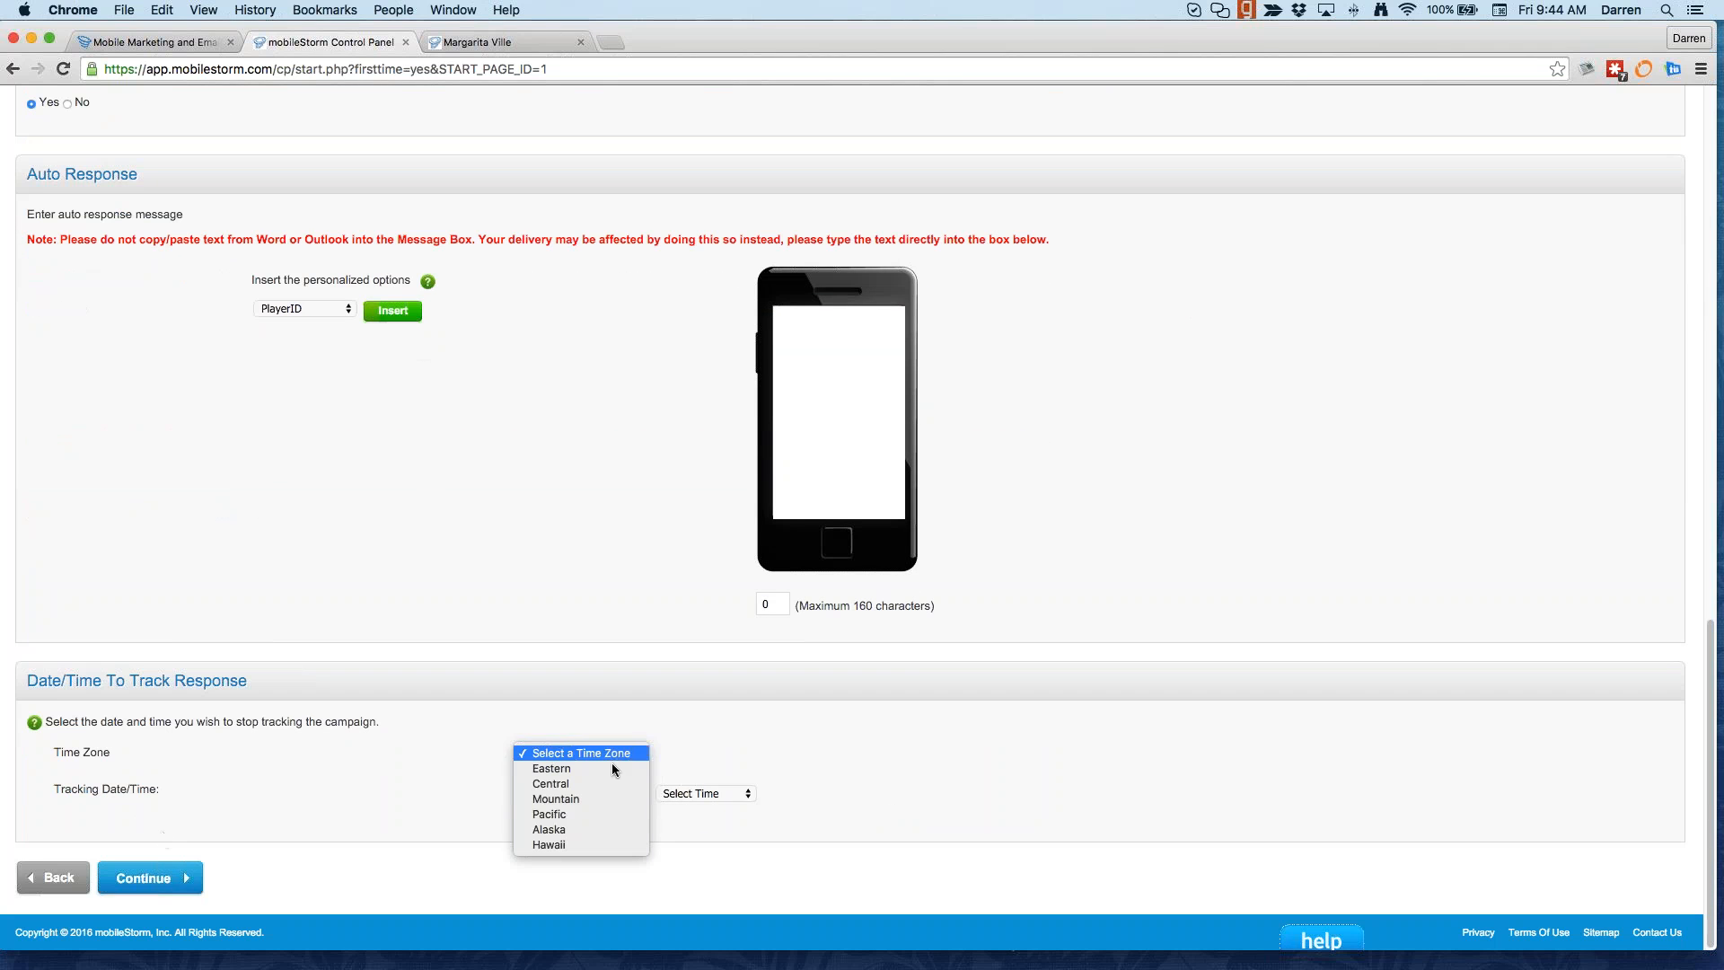
pyautogui.click(598, 814)
pyautogui.click(575, 794)
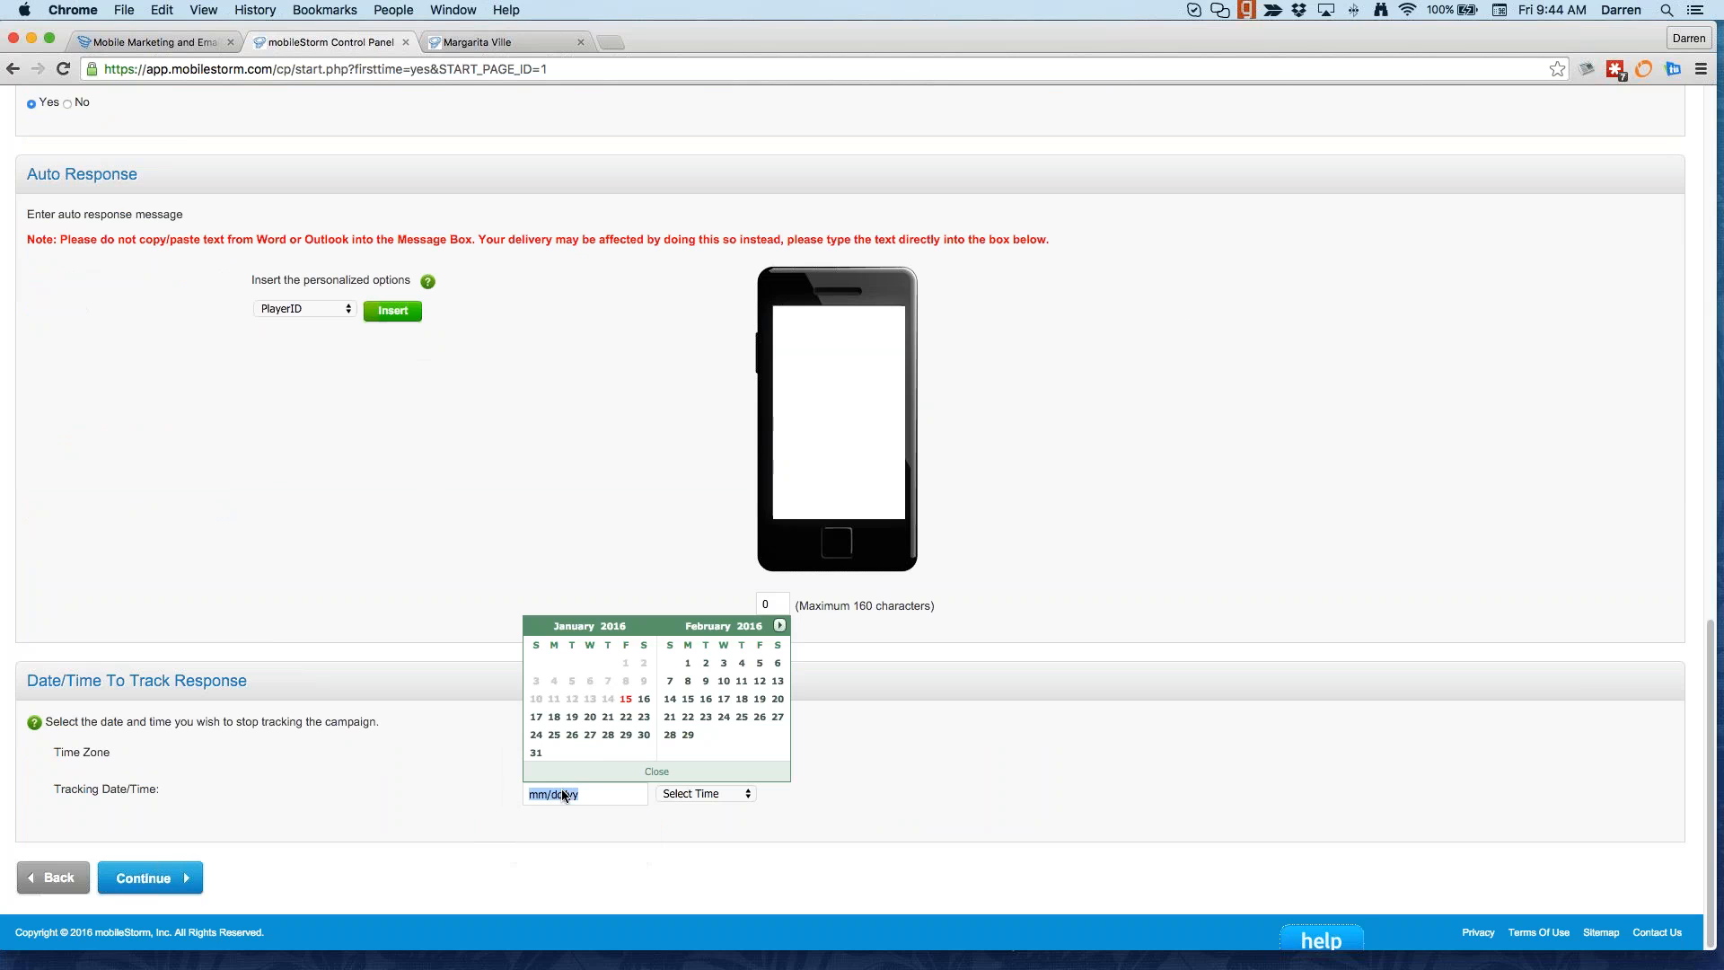
pyautogui.click(780, 626)
pyautogui.click(780, 626)
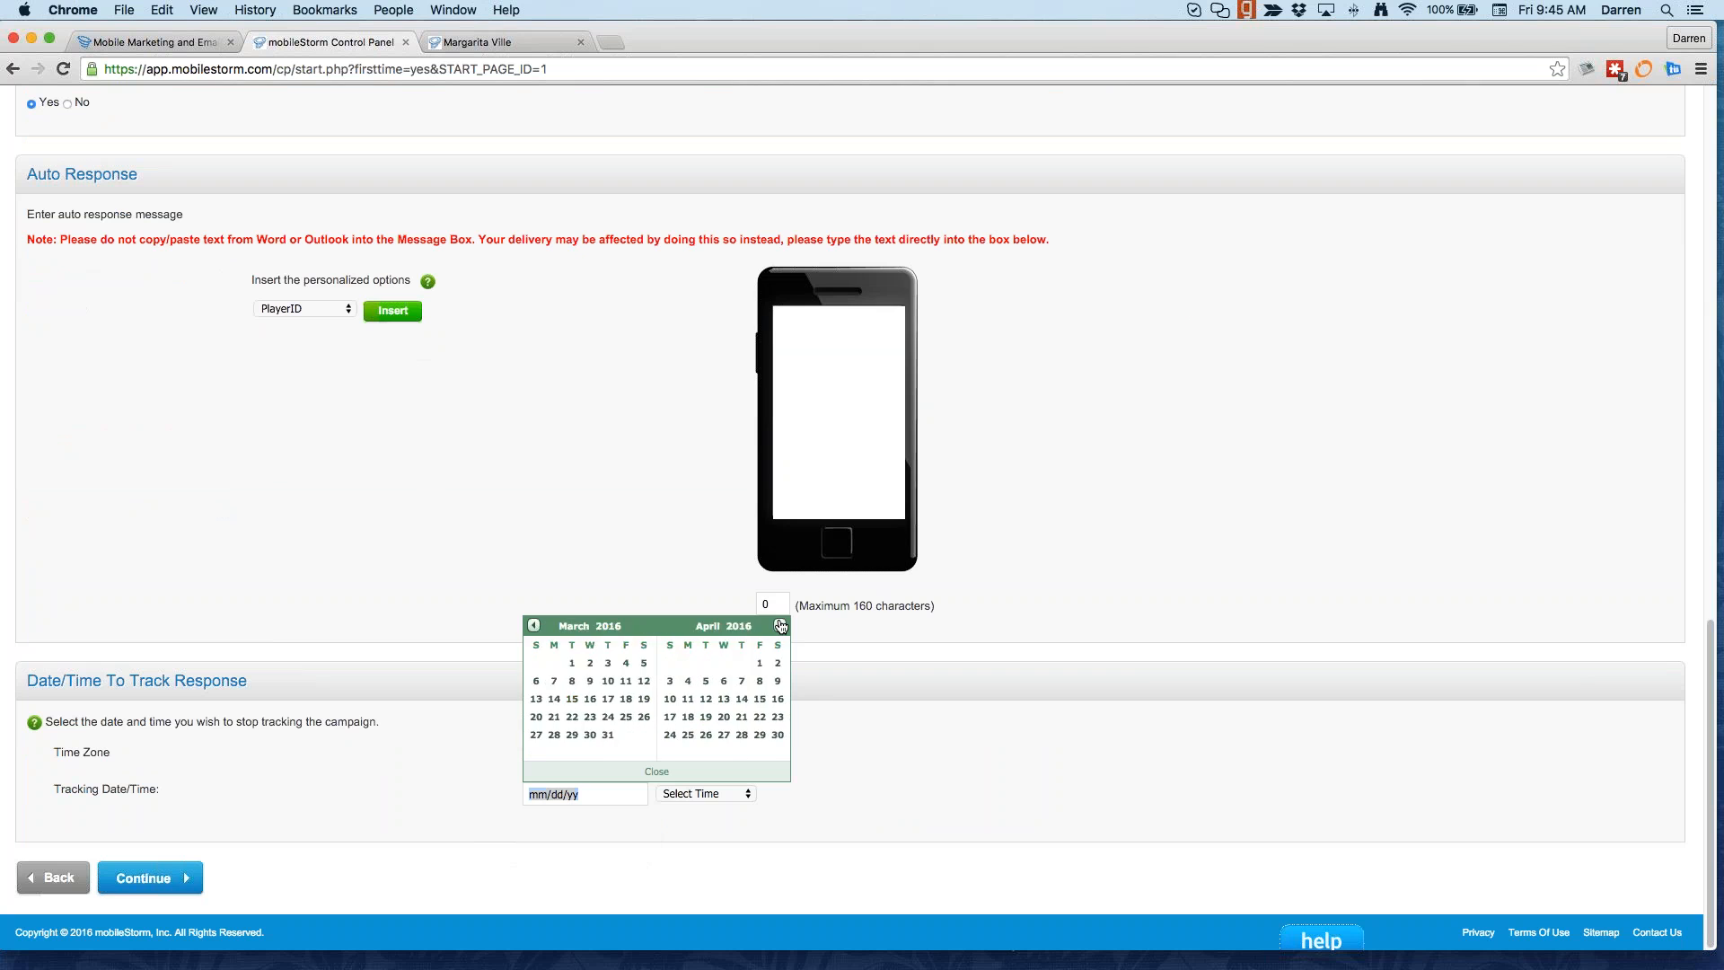
pyautogui.click(779, 626)
pyautogui.click(779, 626)
pyautogui.click(780, 626)
pyautogui.click(891, 741)
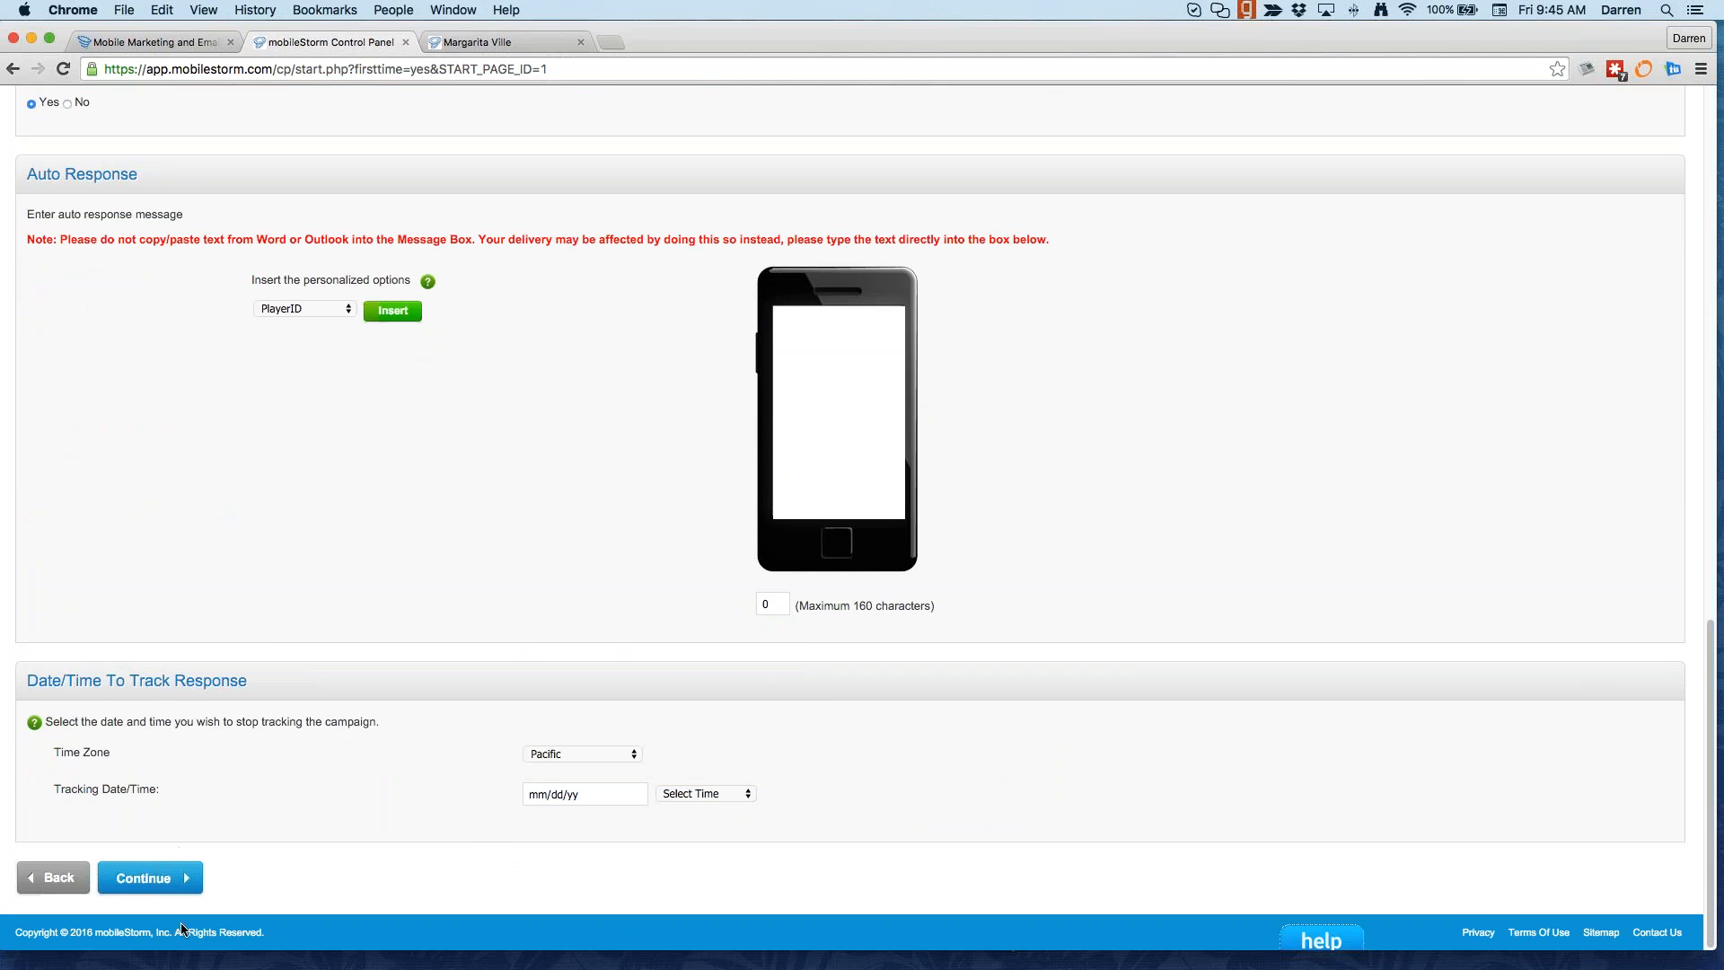
pyautogui.scroll(15, 428, 481)
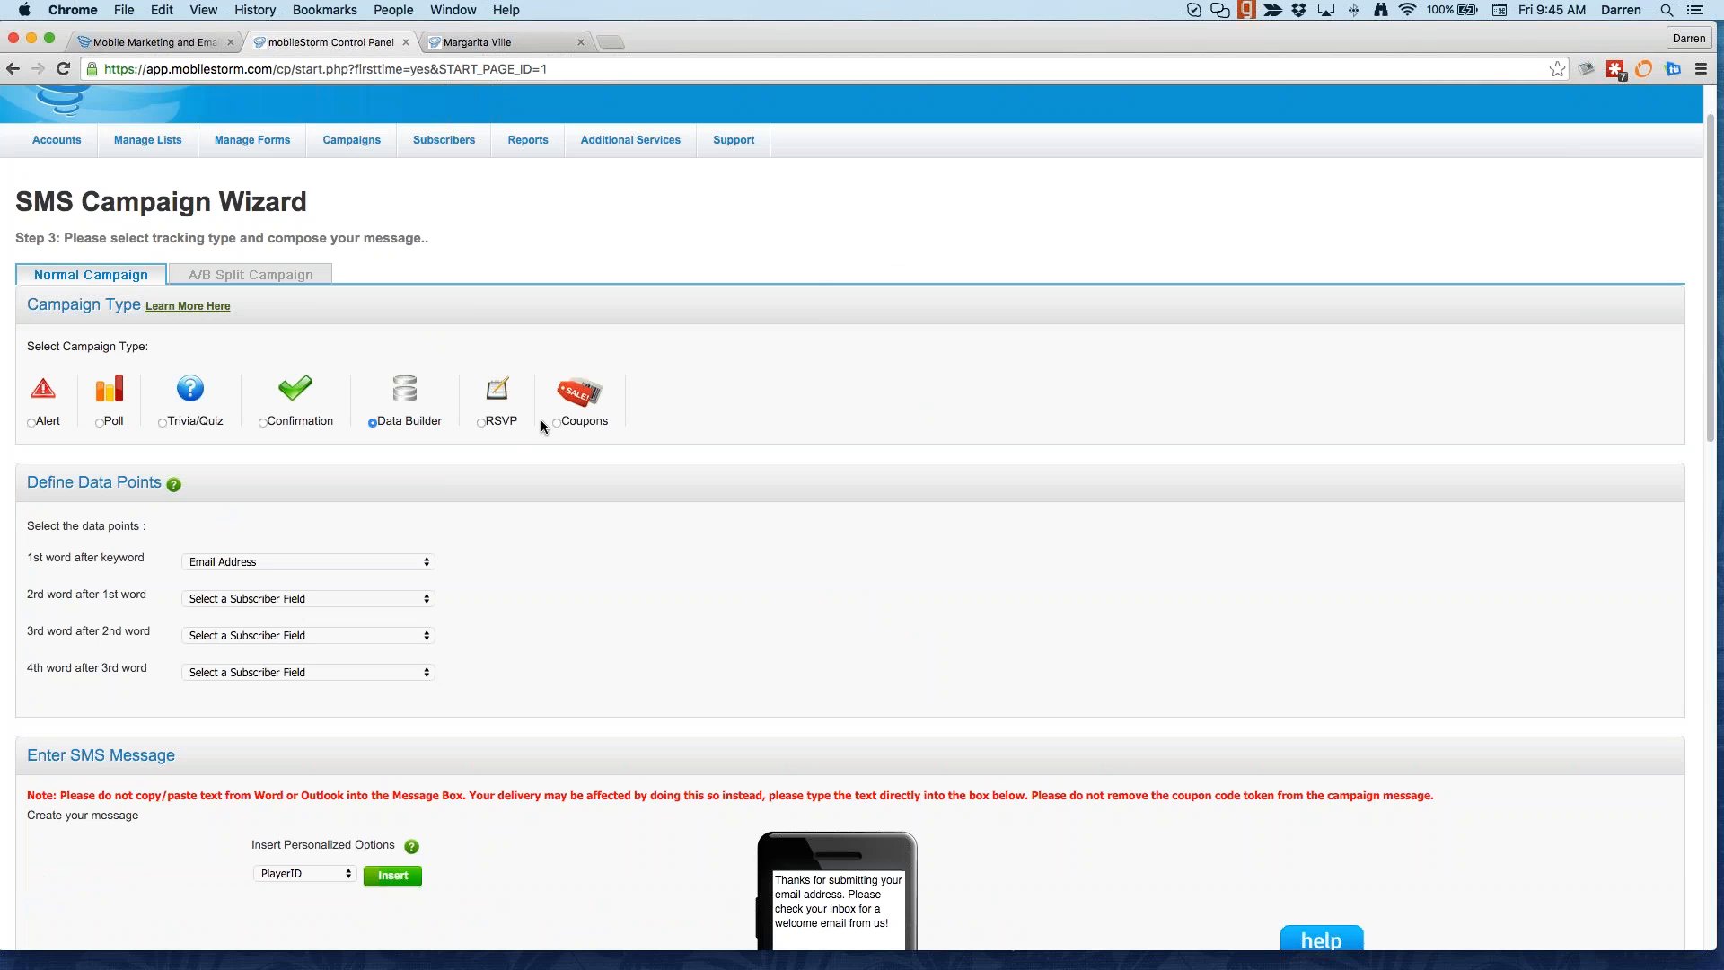
pyautogui.click(630, 139)
pyautogui.moveTo(632, 142)
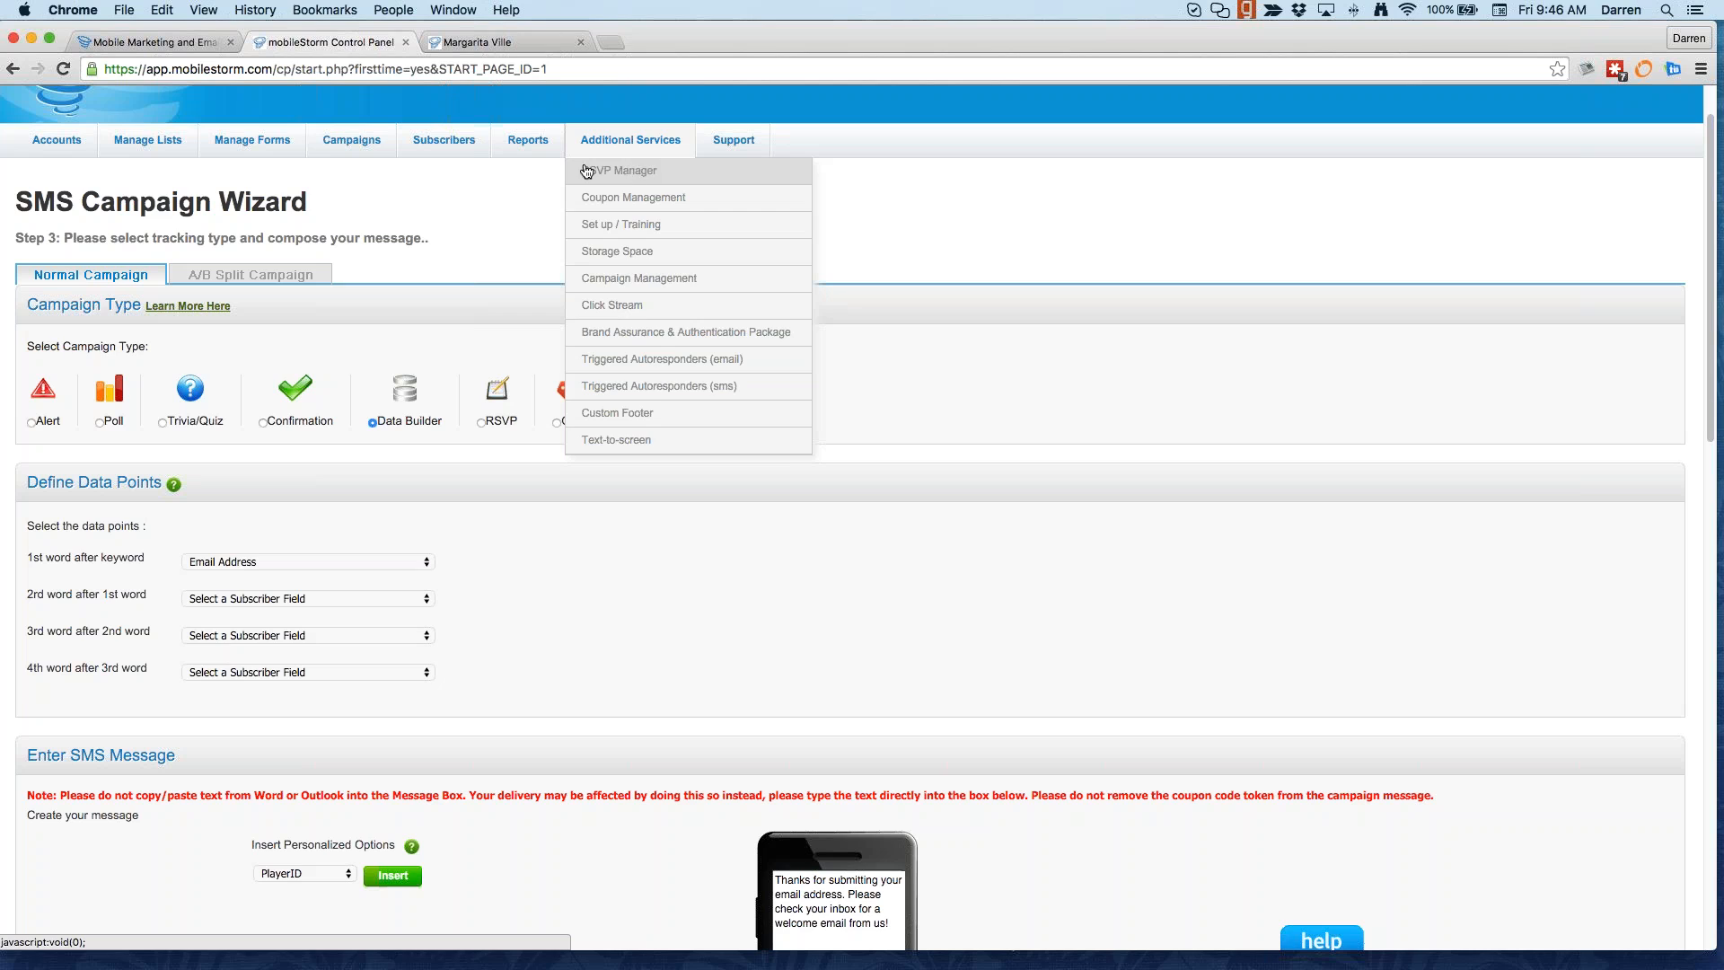
pyautogui.moveTo(647, 173)
pyautogui.moveTo(543, 172)
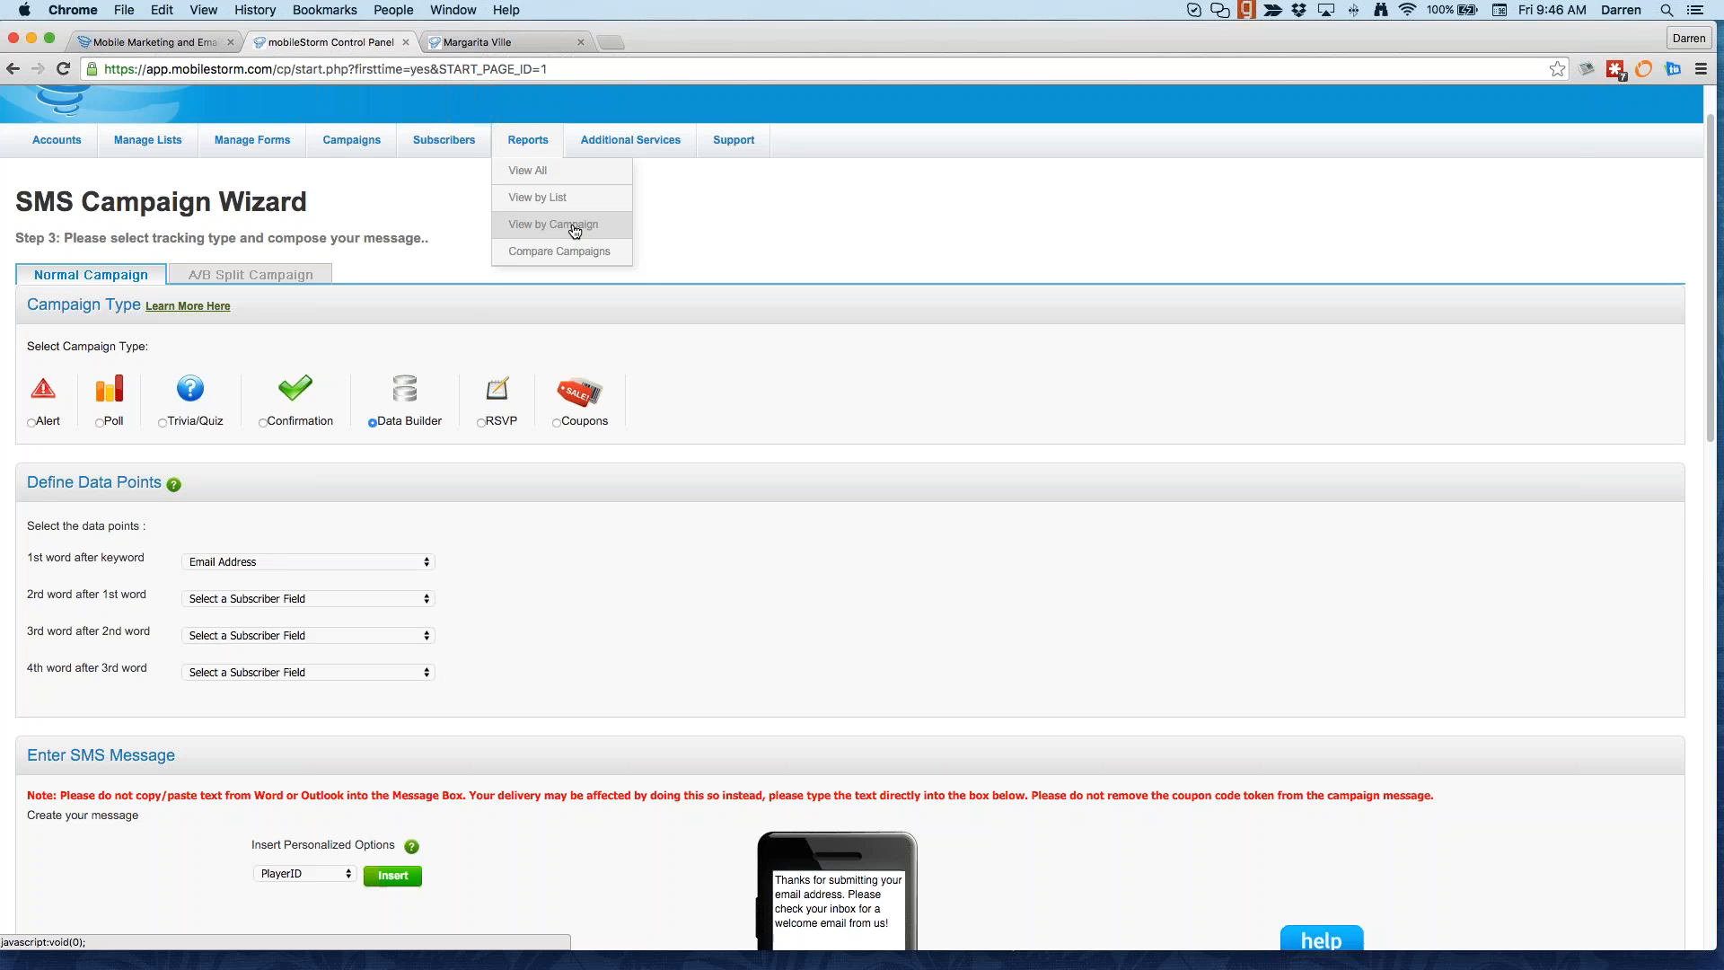
pyautogui.moveTo(354, 148)
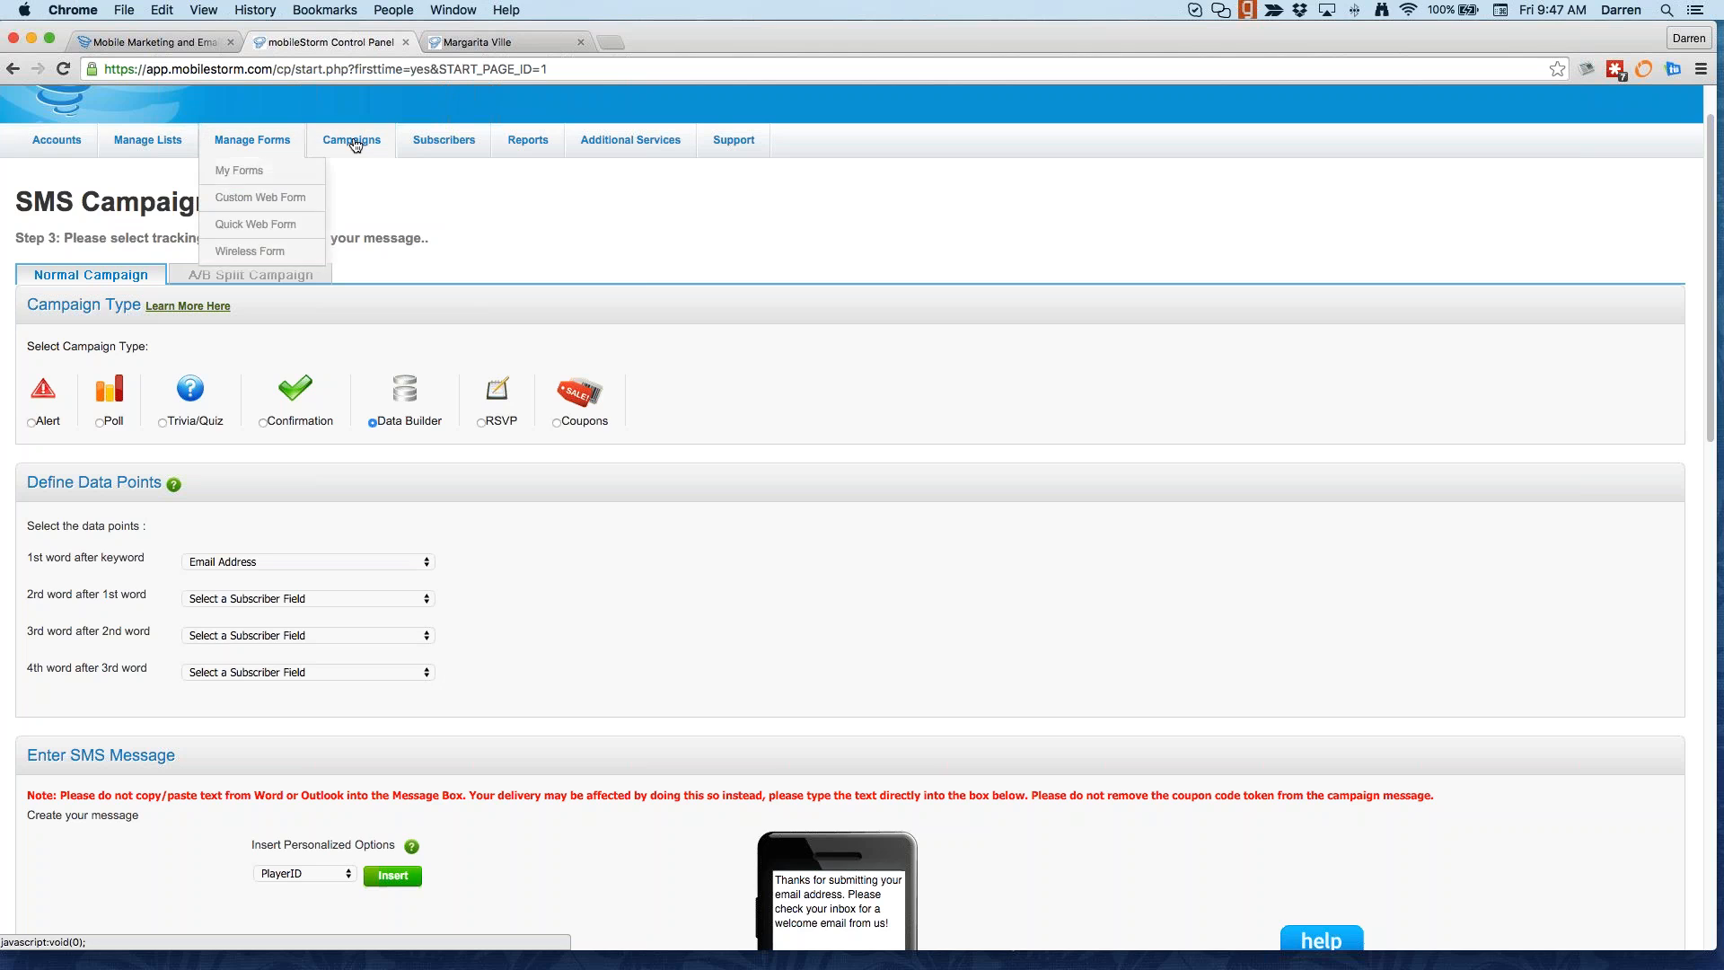
# Step: Open Email Messages, page ahead to page 4 of 15, and briefly preview one campaign
pyautogui.moveTo(351, 142)
pyautogui.click(363, 199)
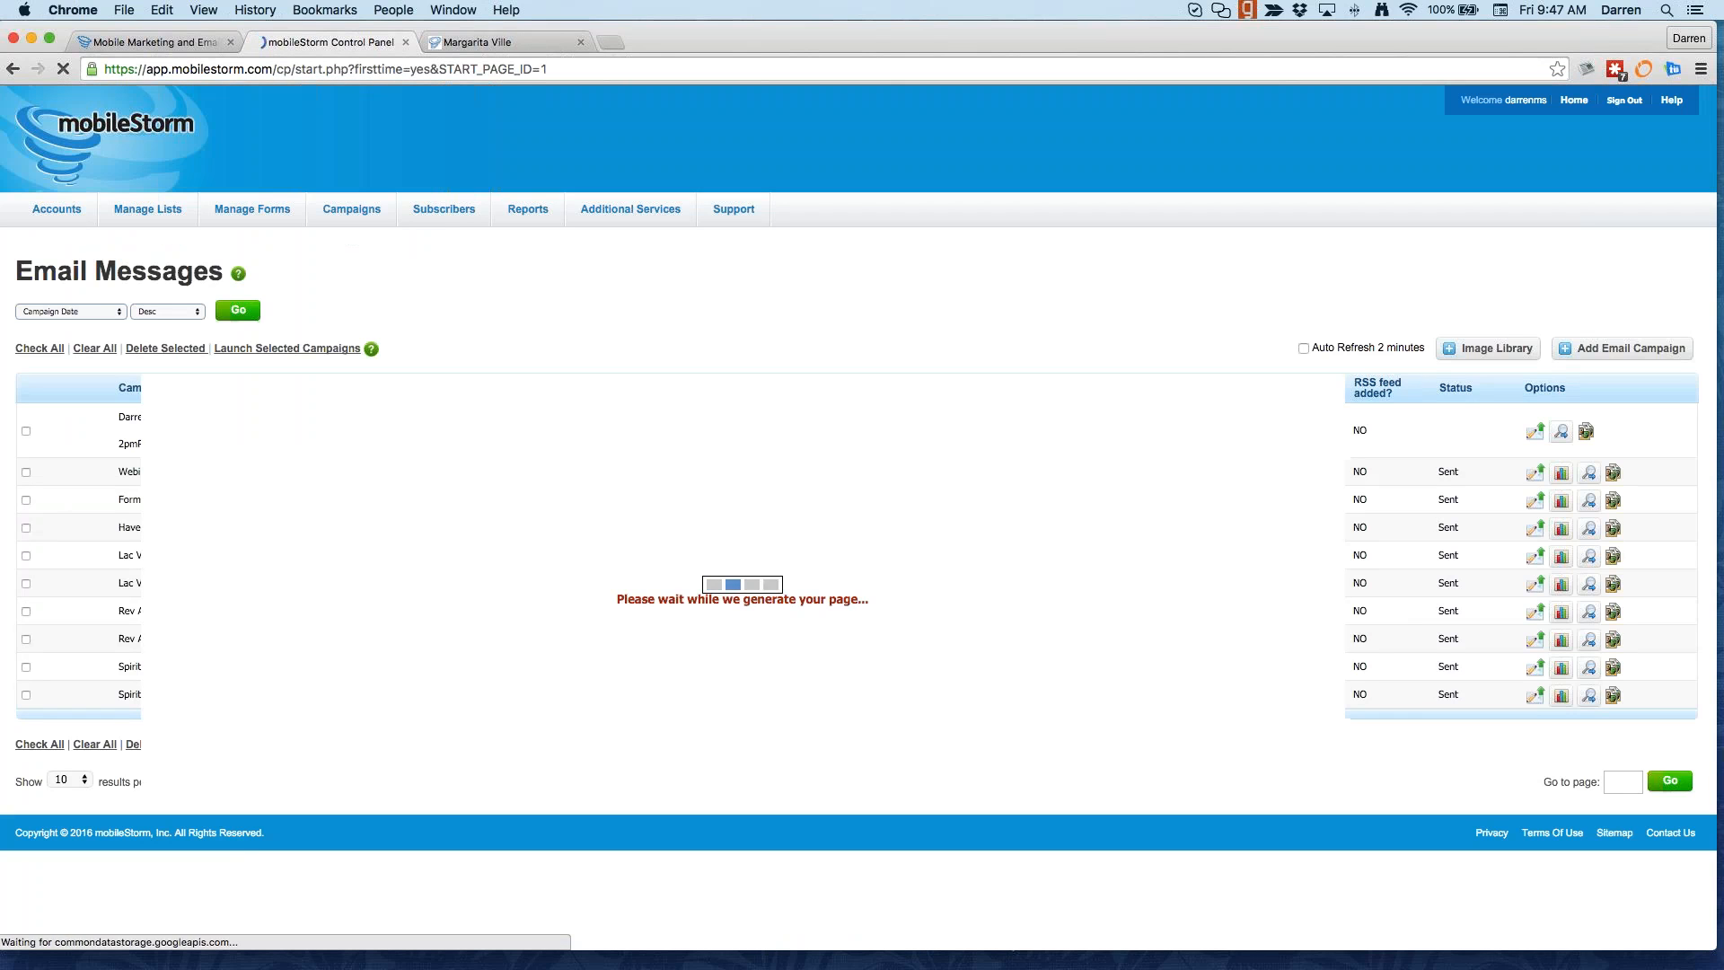
pyautogui.moveTo(364, 206)
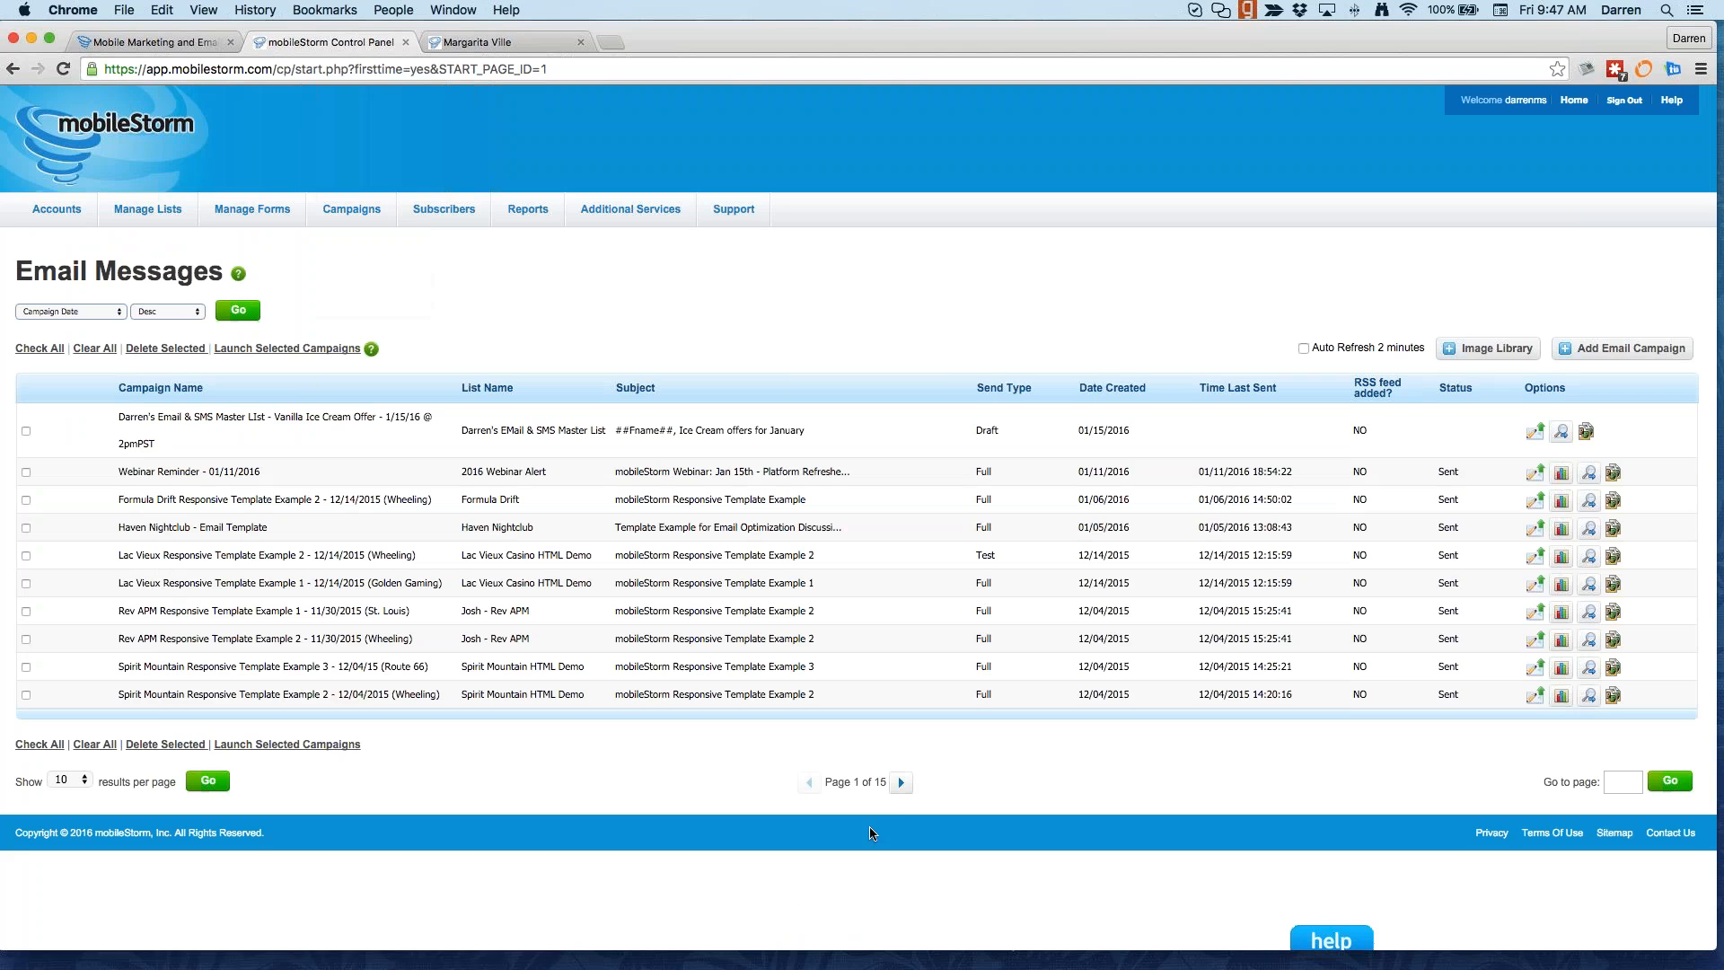
pyautogui.click(900, 782)
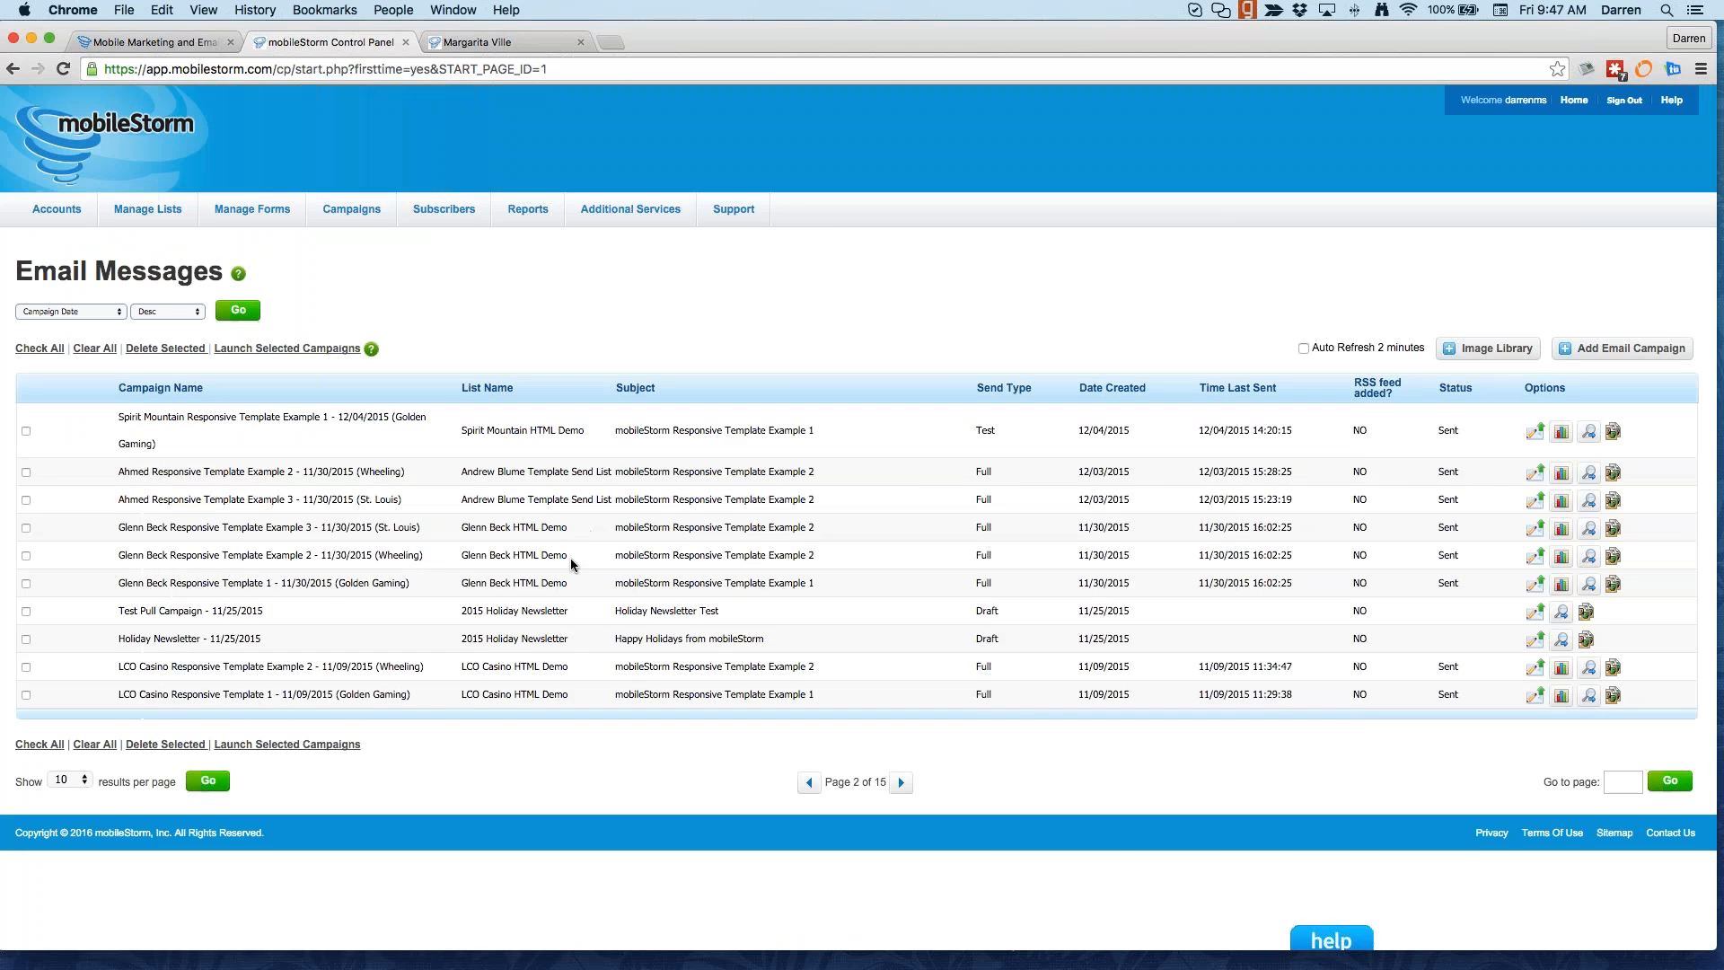
pyautogui.click(901, 782)
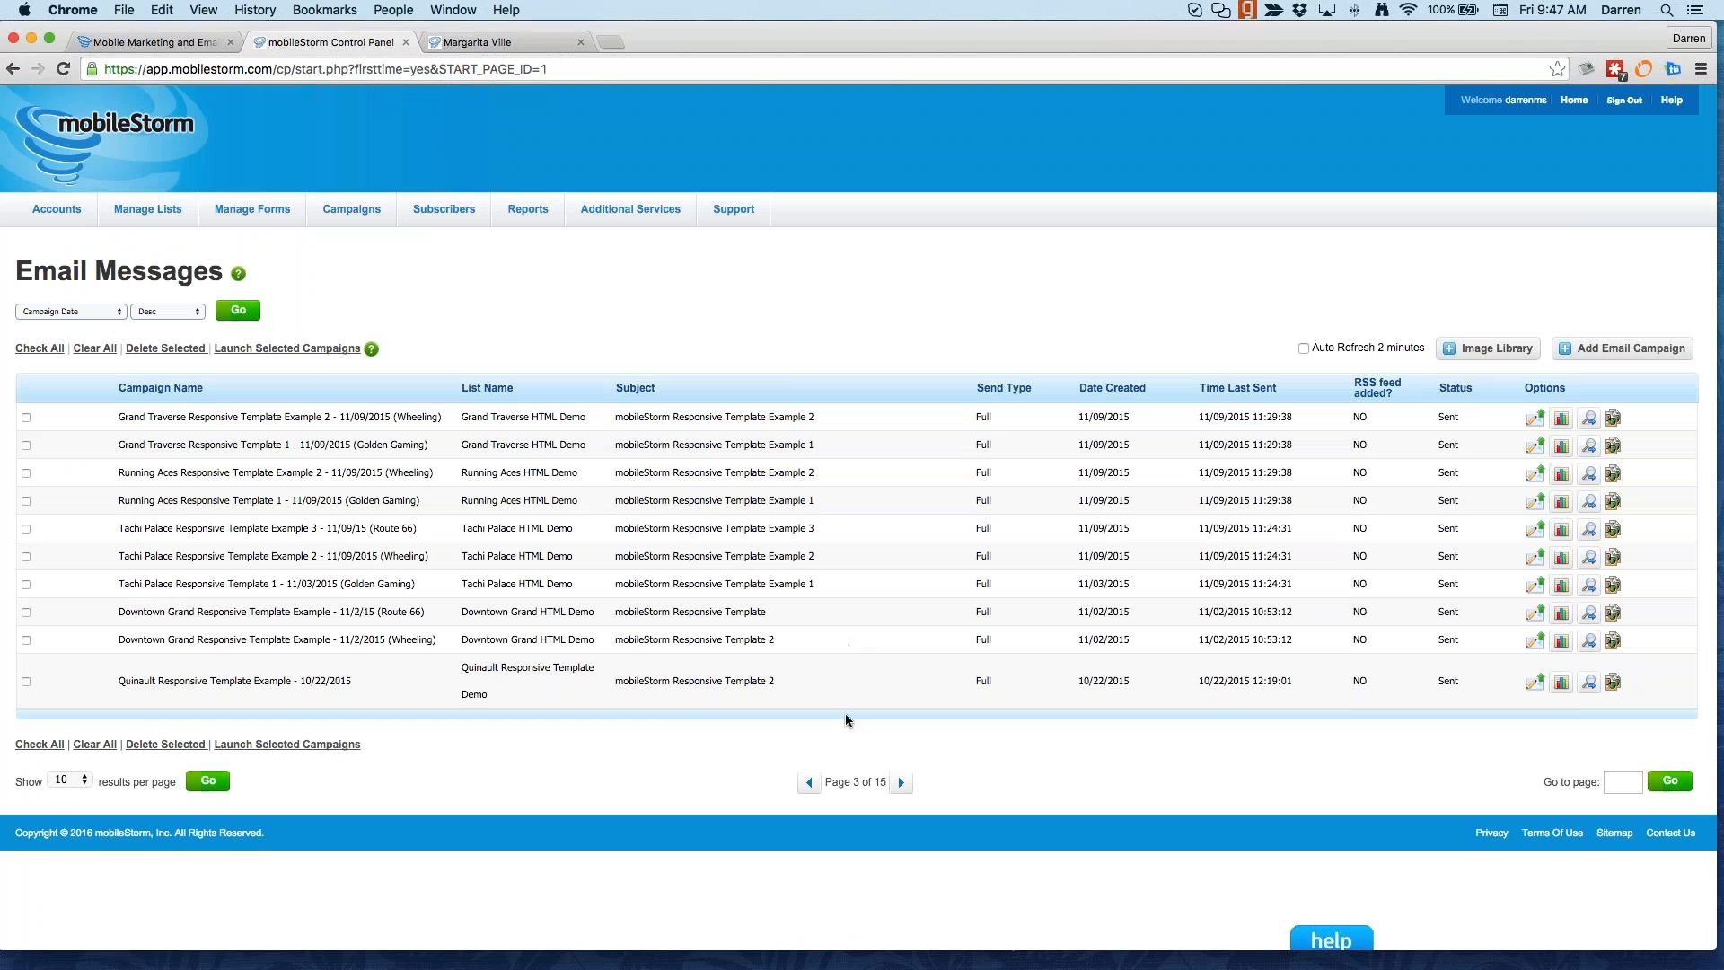
pyautogui.click(899, 785)
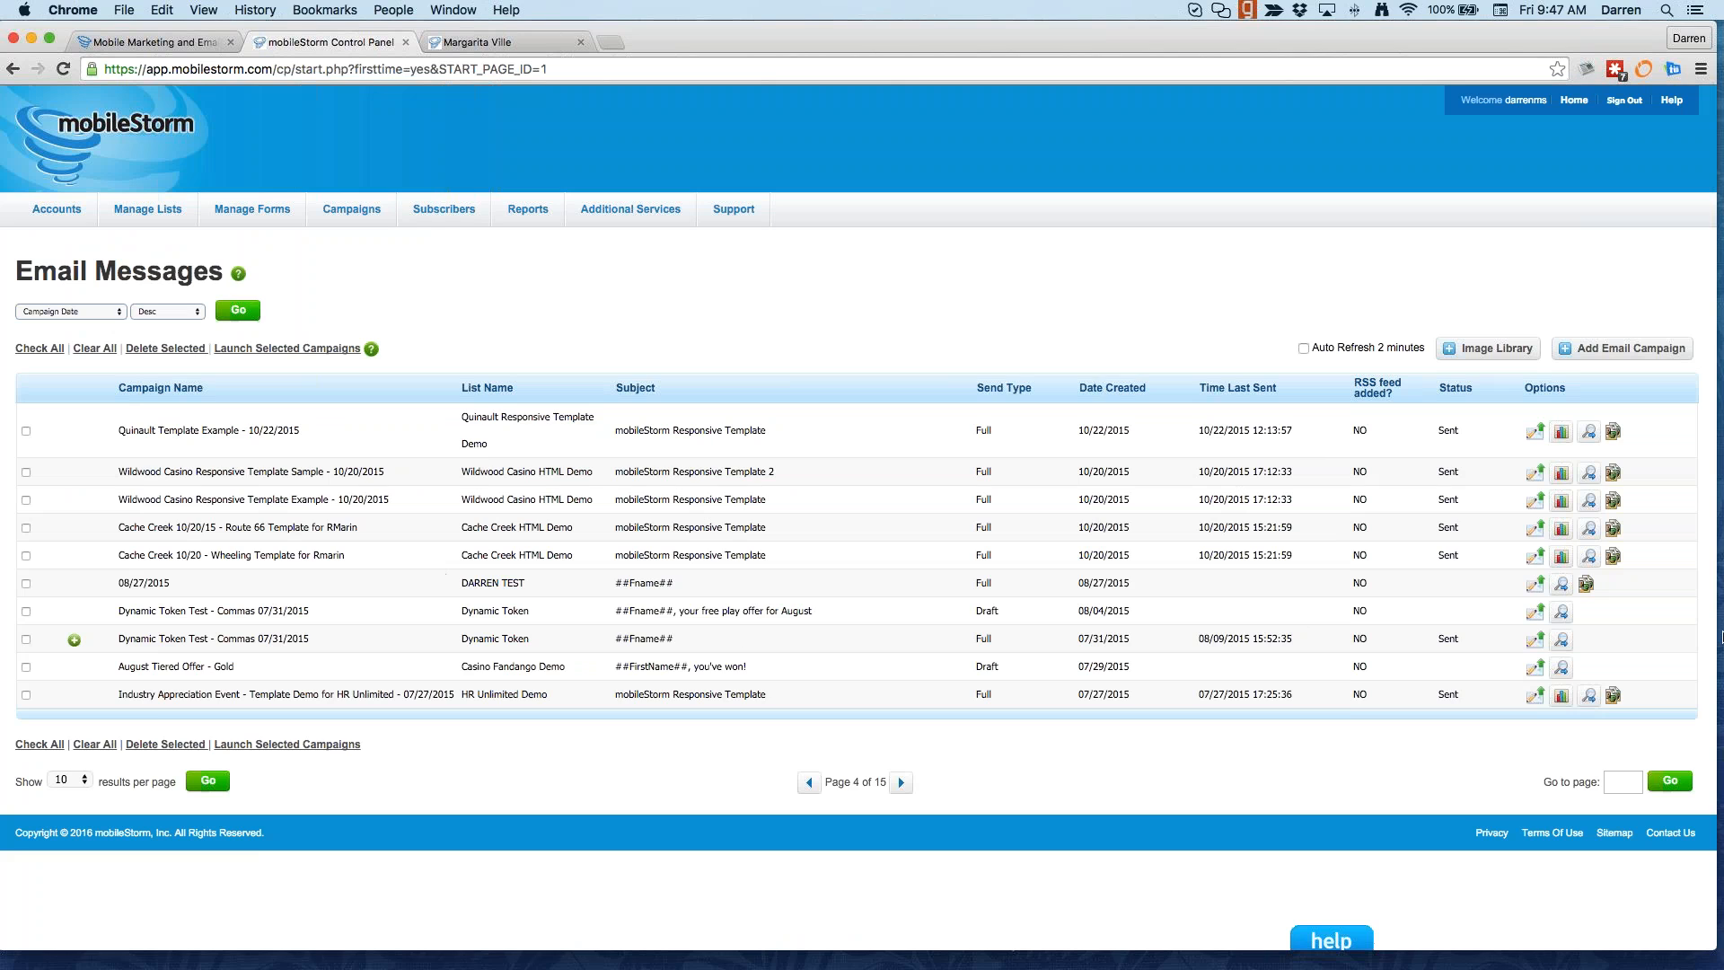
pyautogui.click(1562, 639)
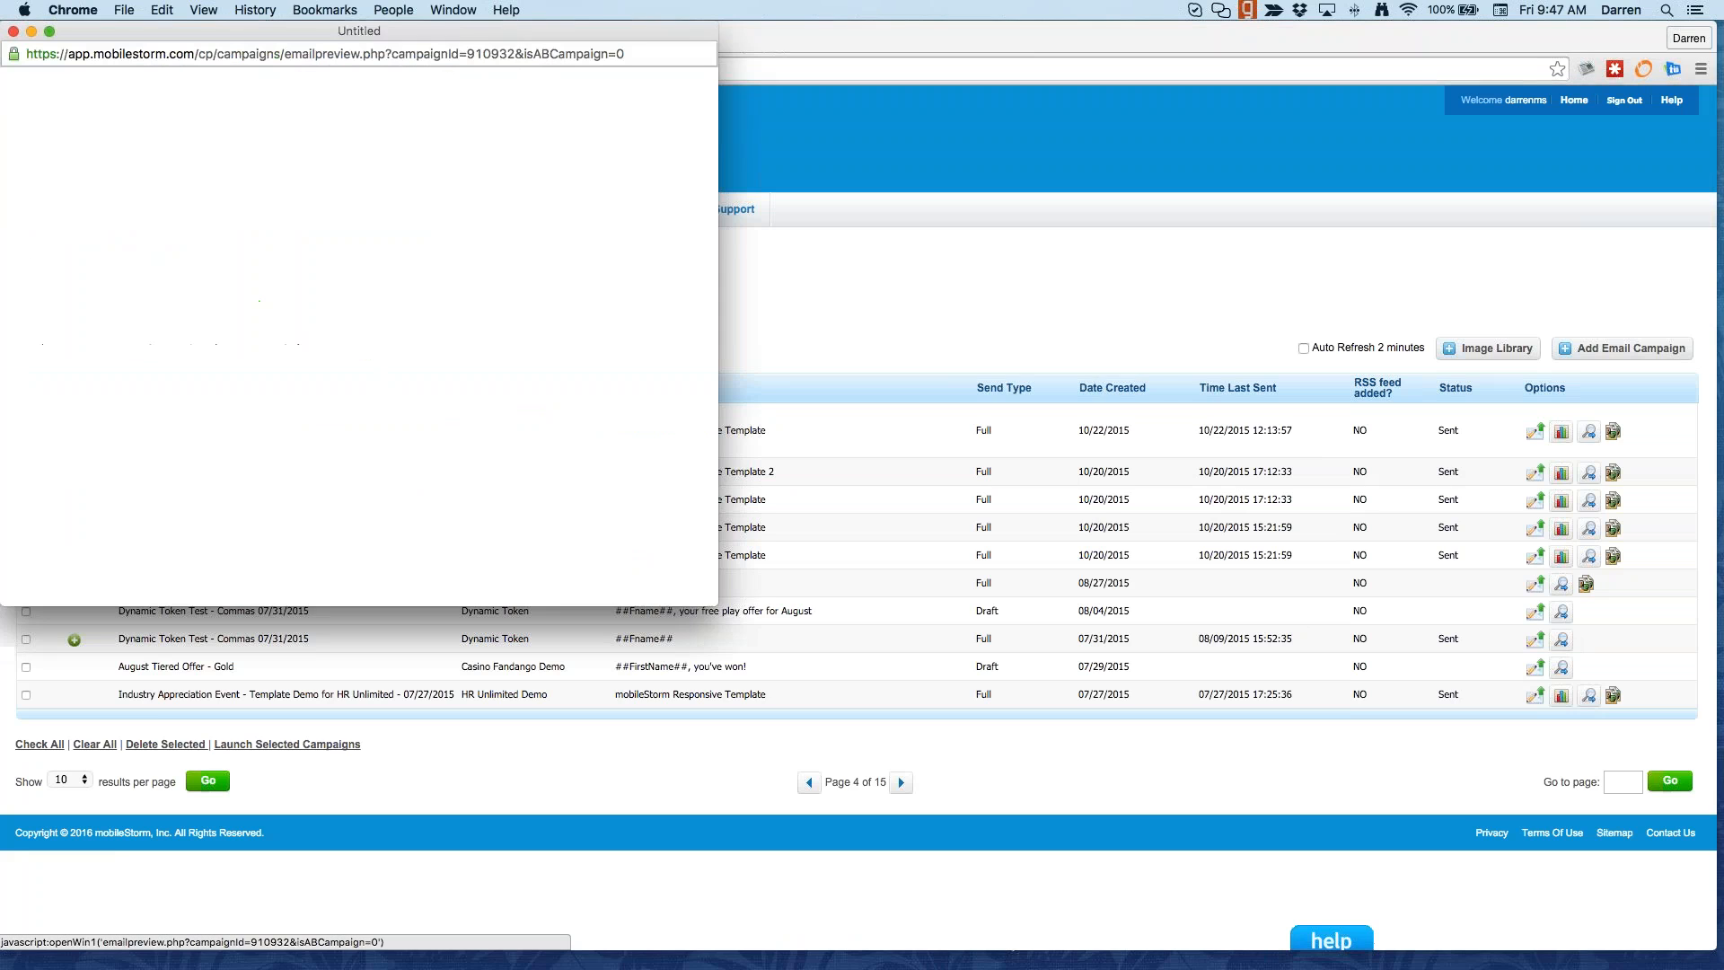
pyautogui.click(14, 31)
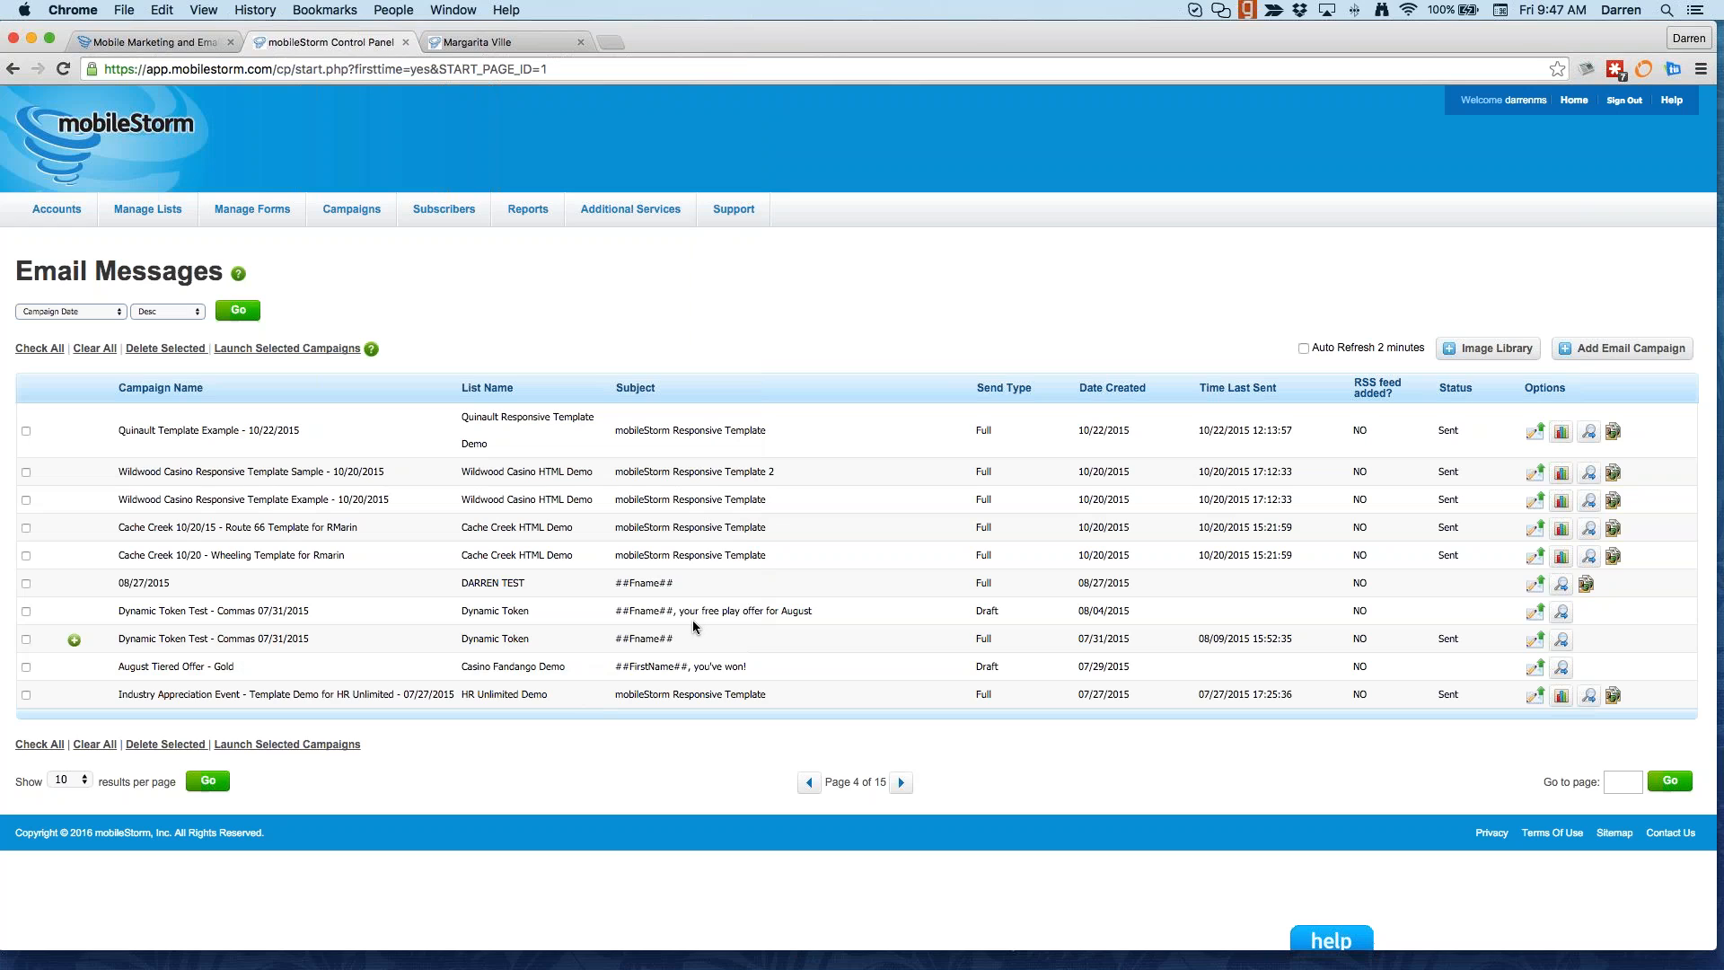
pyautogui.click(1562, 612)
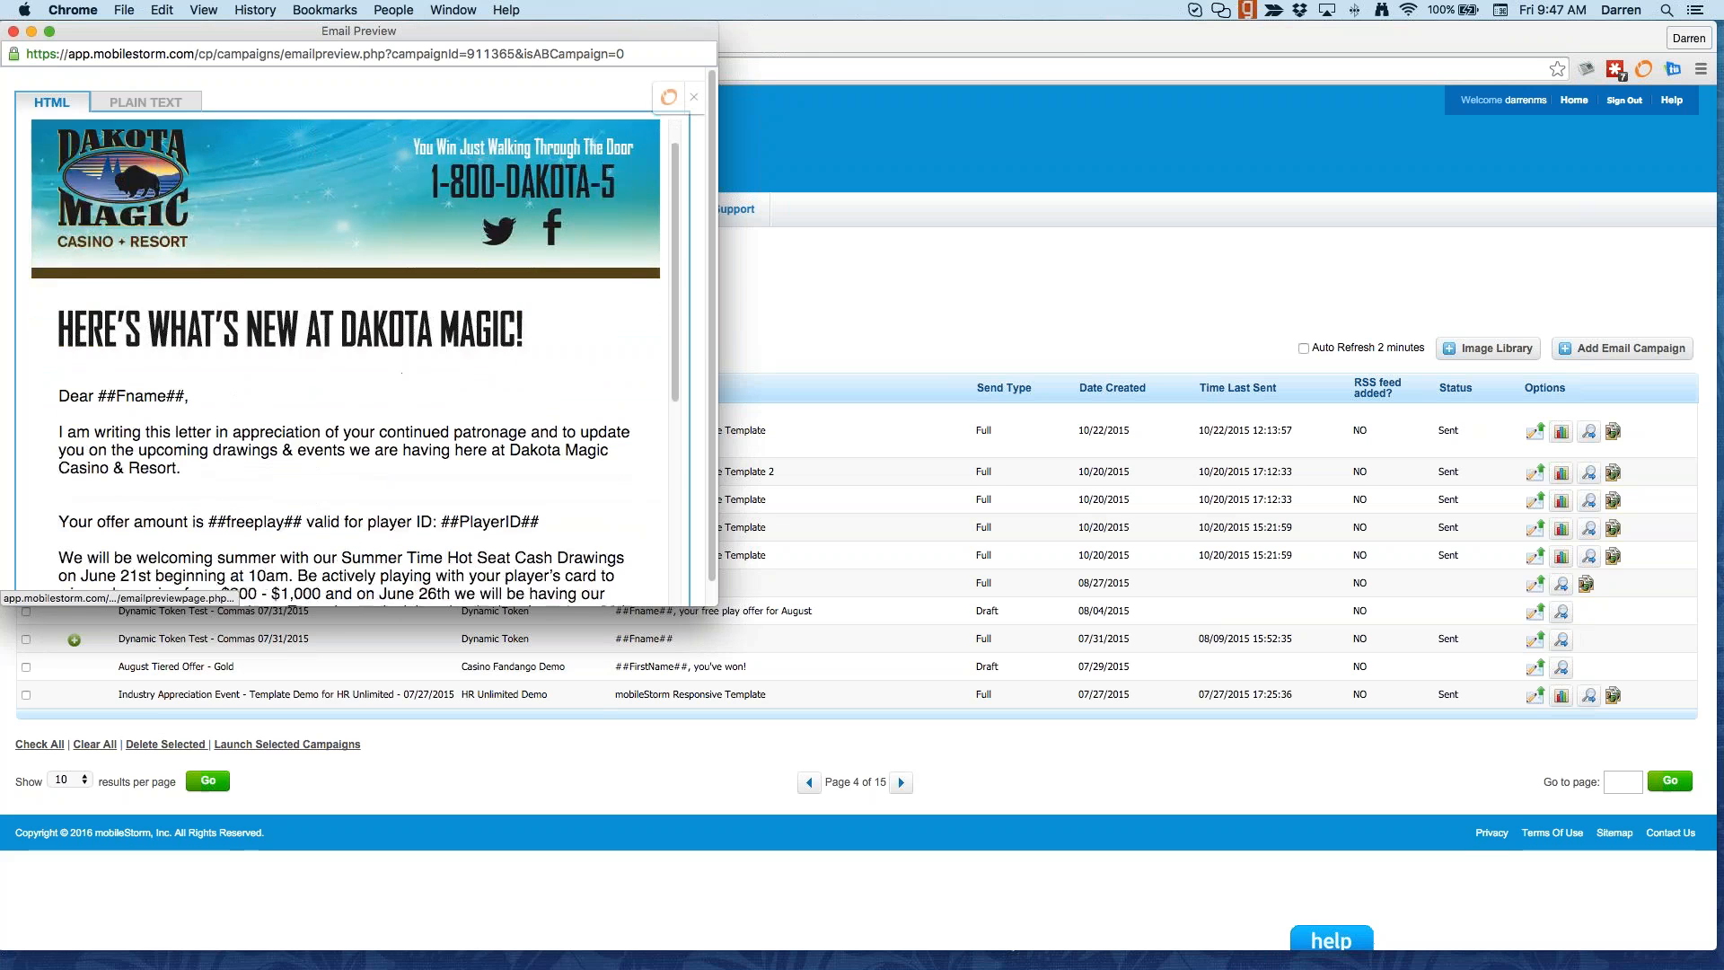
pyautogui.scroll(-3, 130, 262)
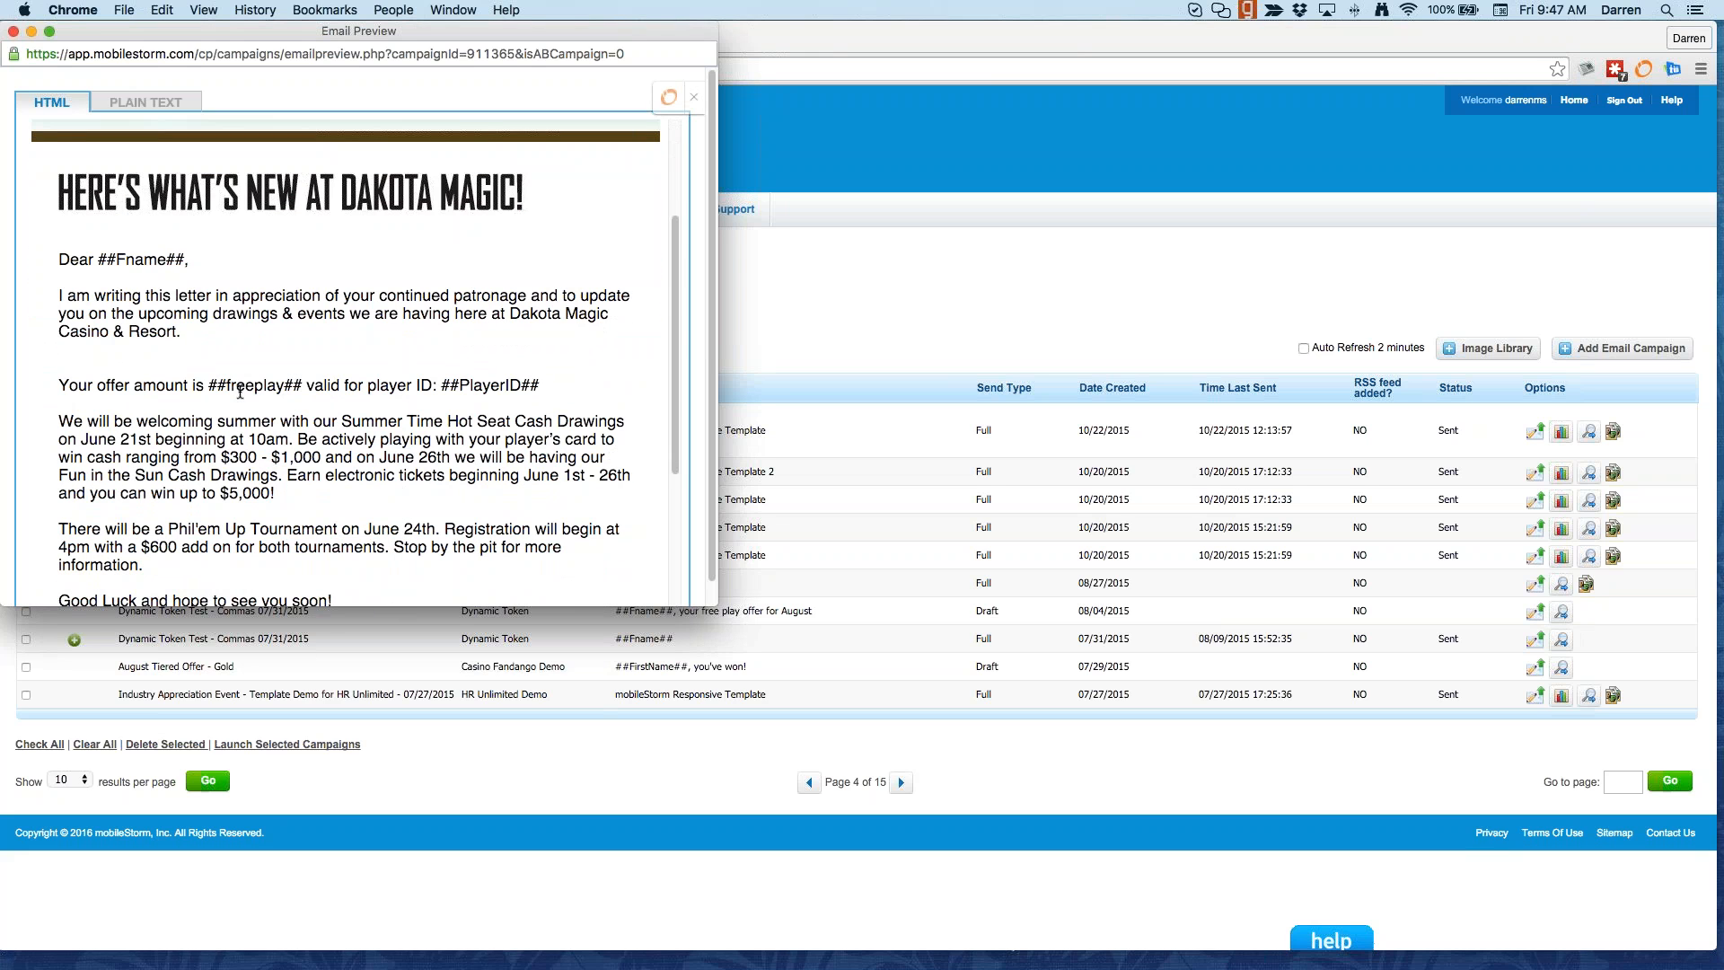
pyautogui.scroll(-3, 240, 393)
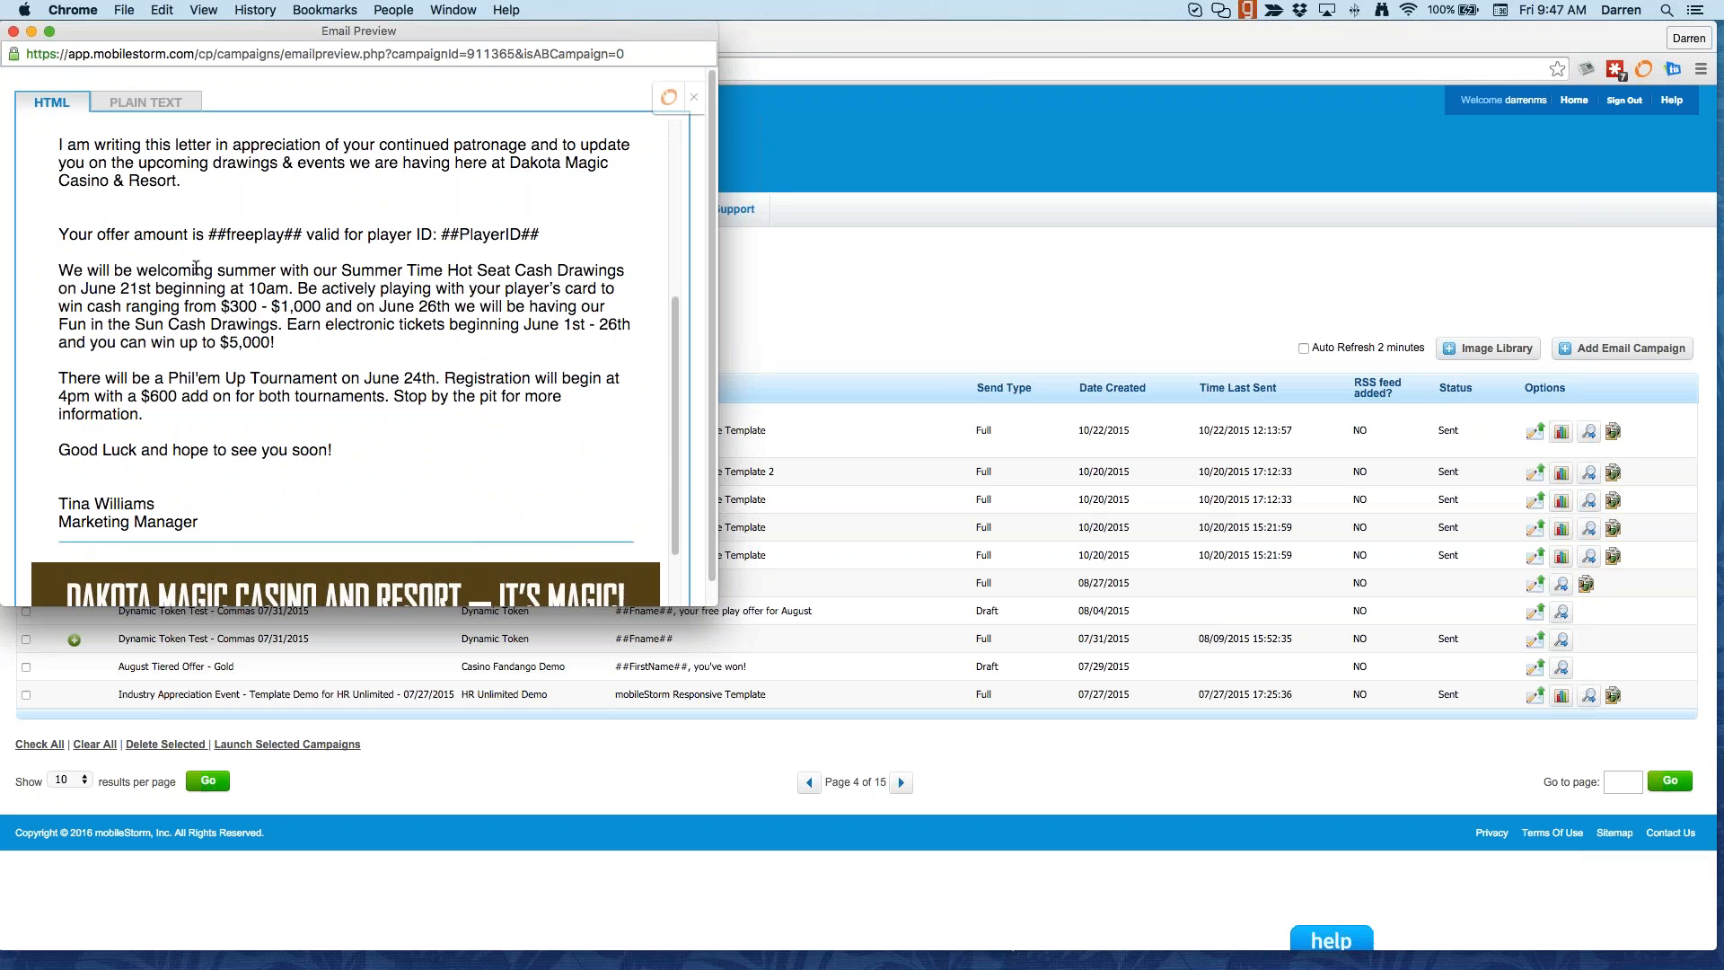
pyautogui.scroll(1, 152, 163)
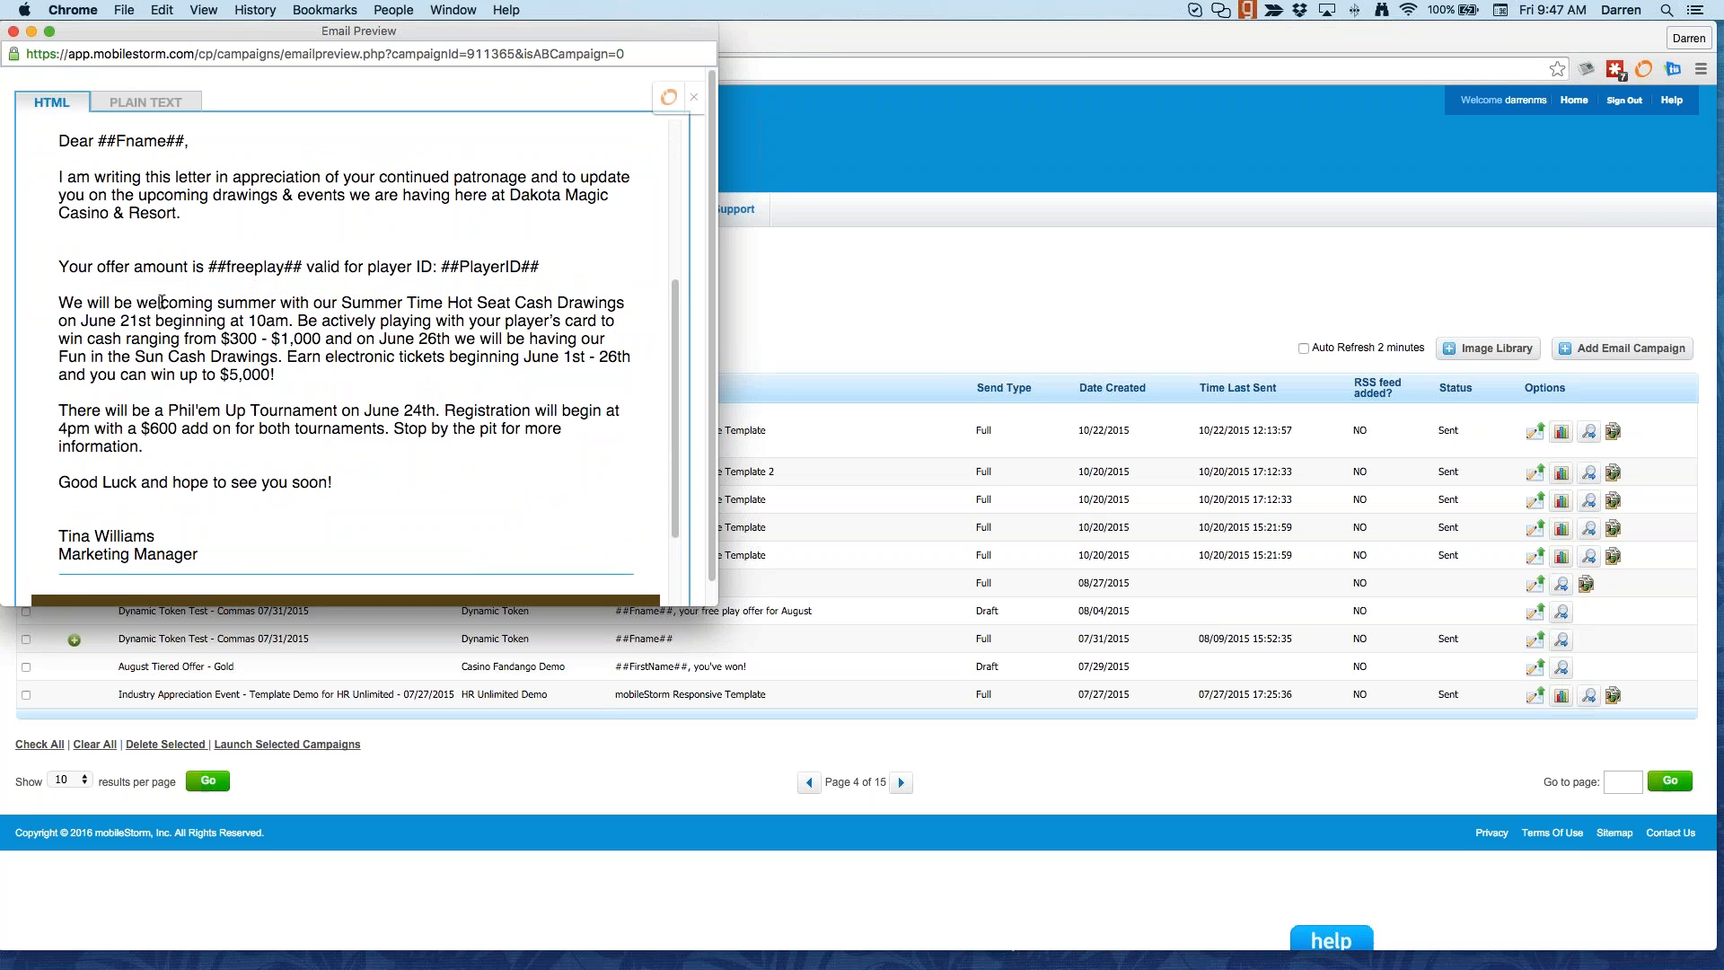
pyautogui.click(12, 33)
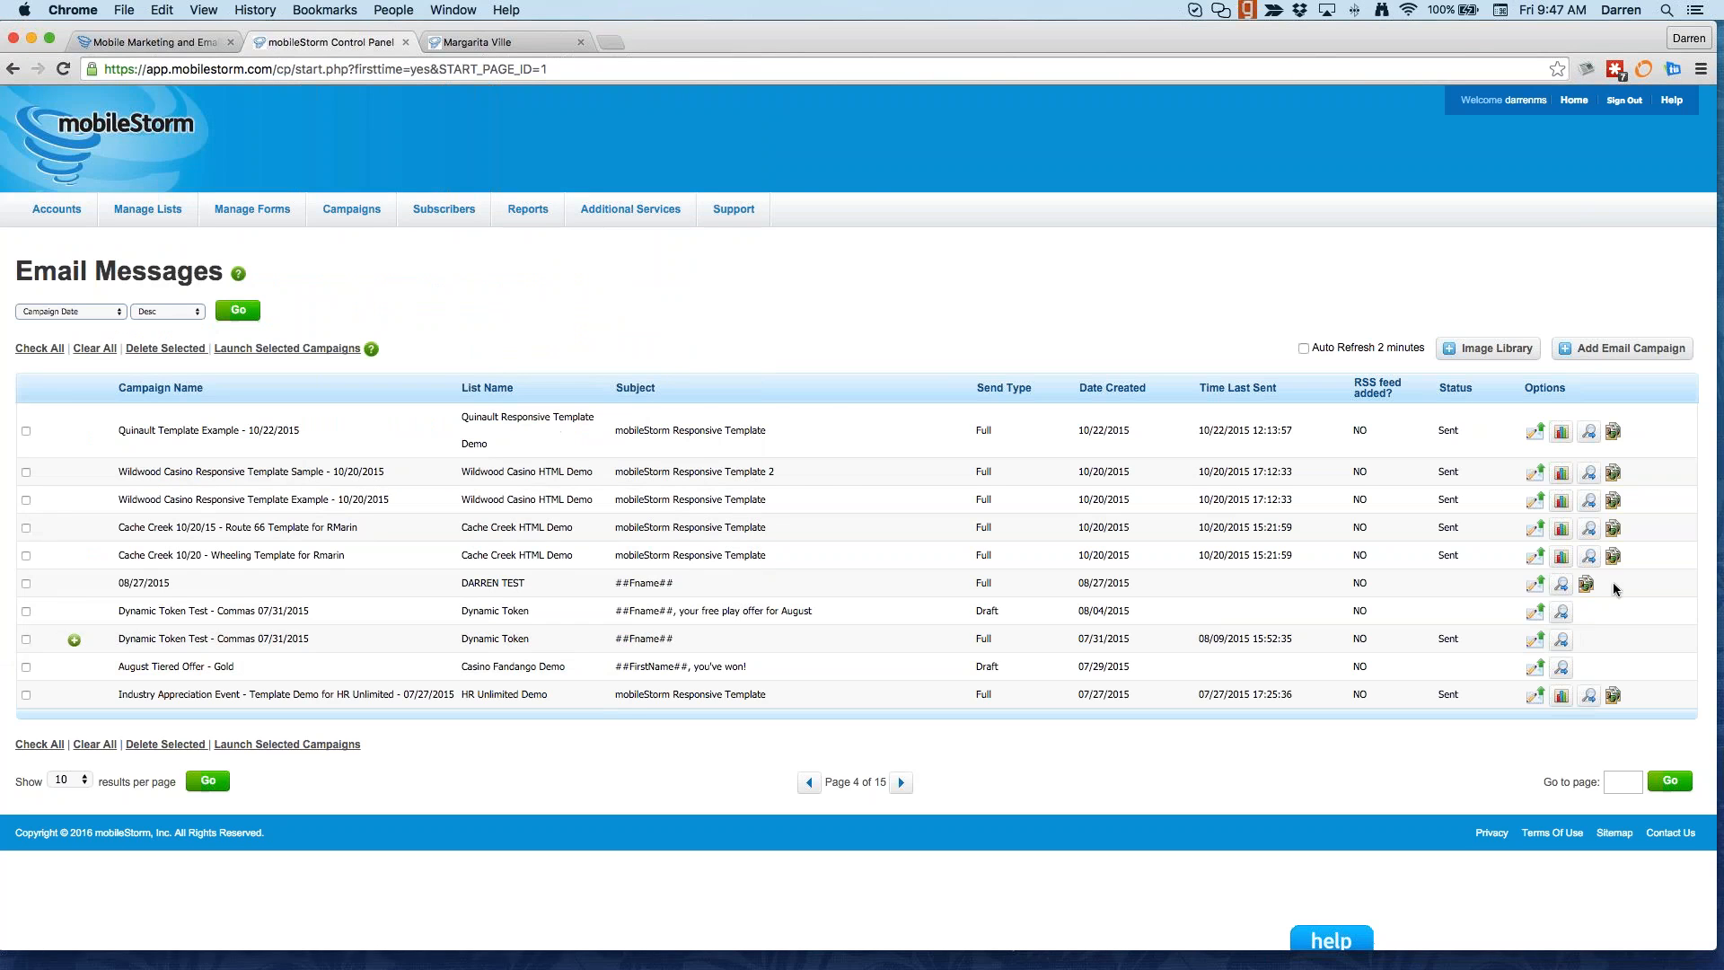
# Step: Open the Dynamic Token Test draft's pre-send report listing its 7 CSV subscribers
pyautogui.click(1537, 614)
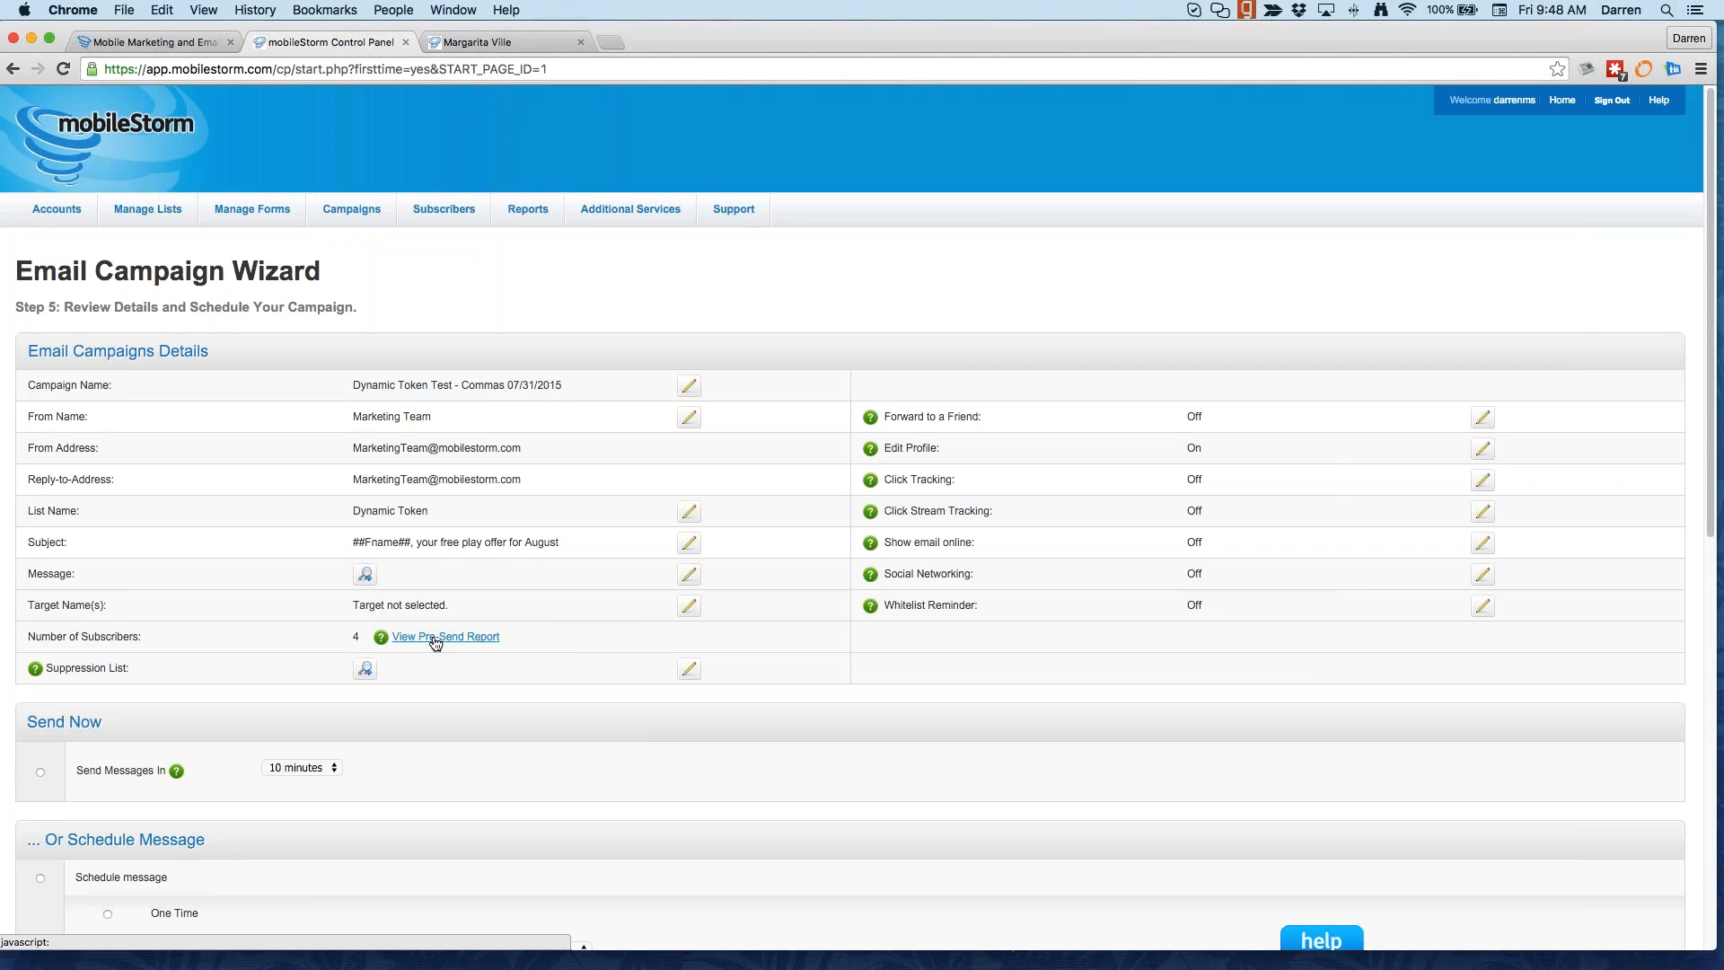
pyautogui.click(436, 640)
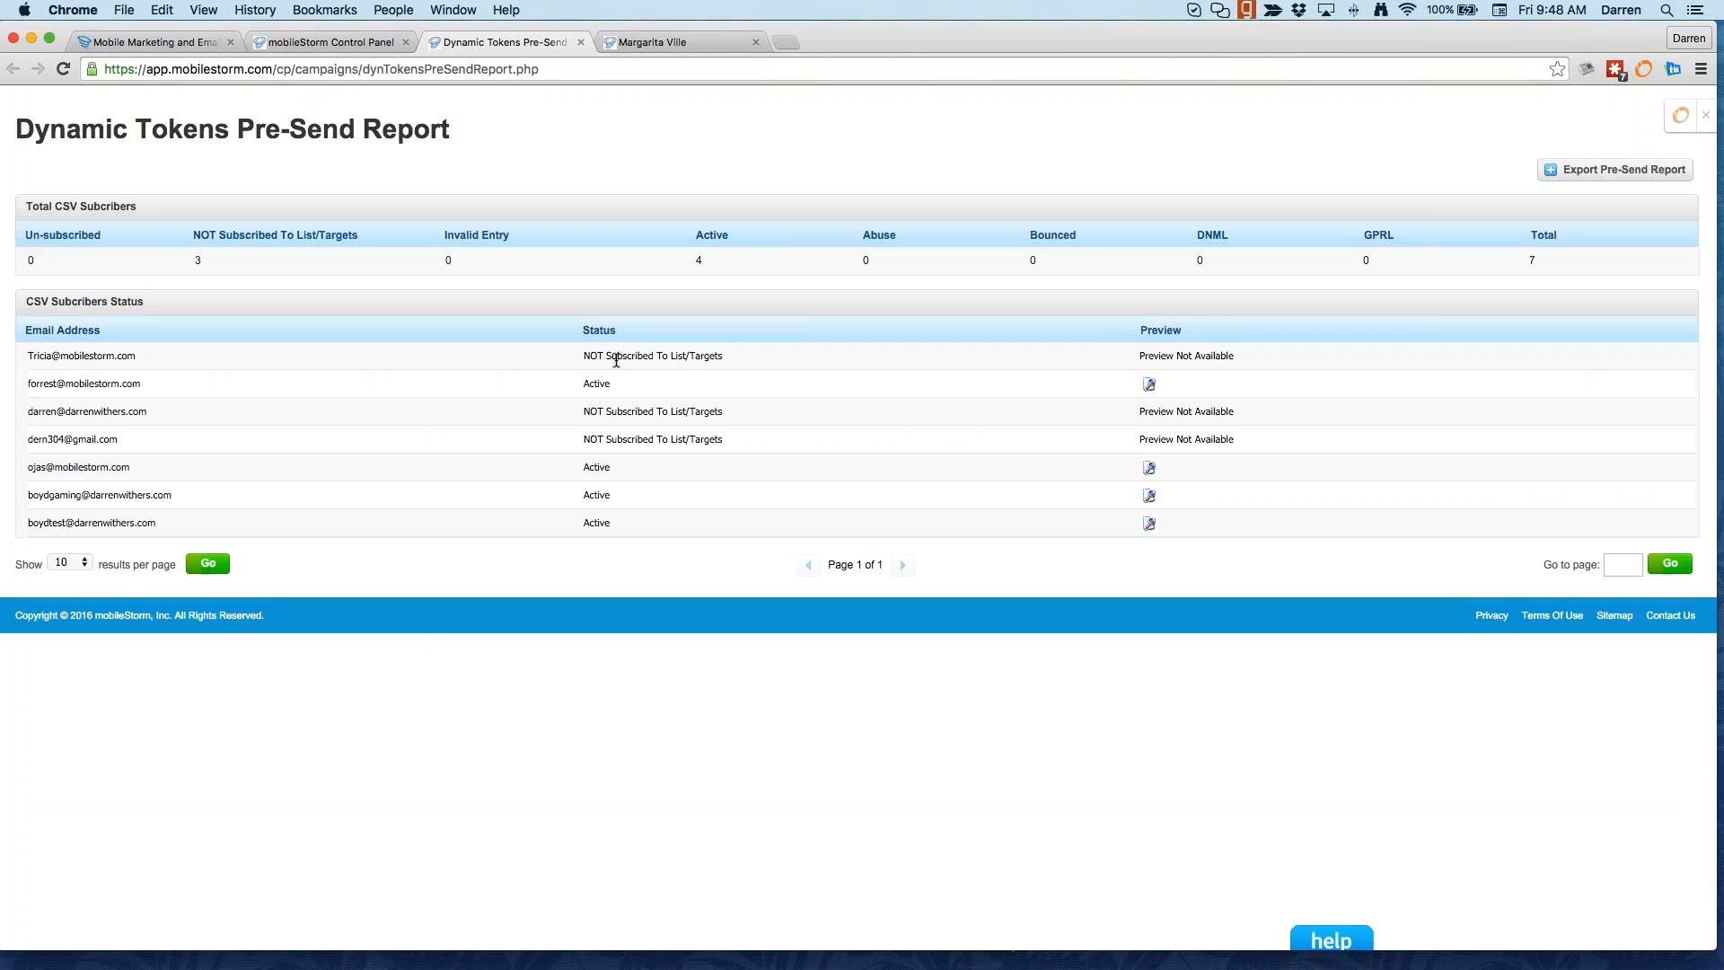
pyautogui.moveTo(39, 355); pyautogui.dragTo(199, 352)
pyautogui.press('super+Tab')
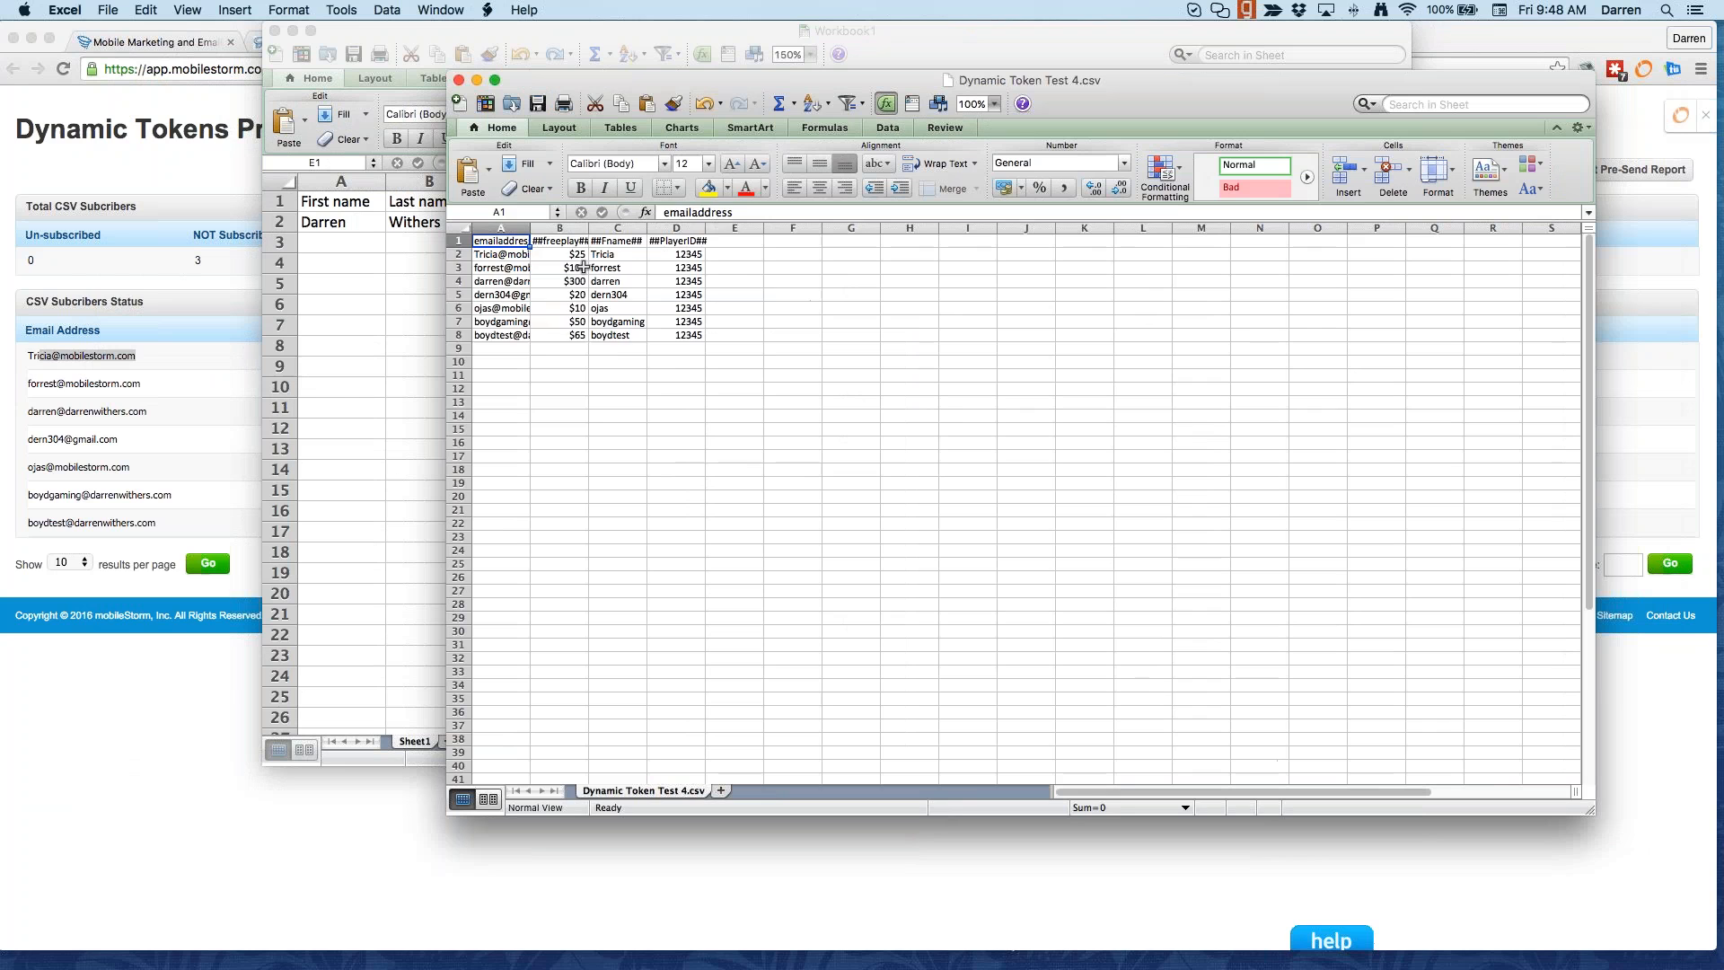
pyautogui.moveTo(569, 255); pyautogui.dragTo(566, 403)
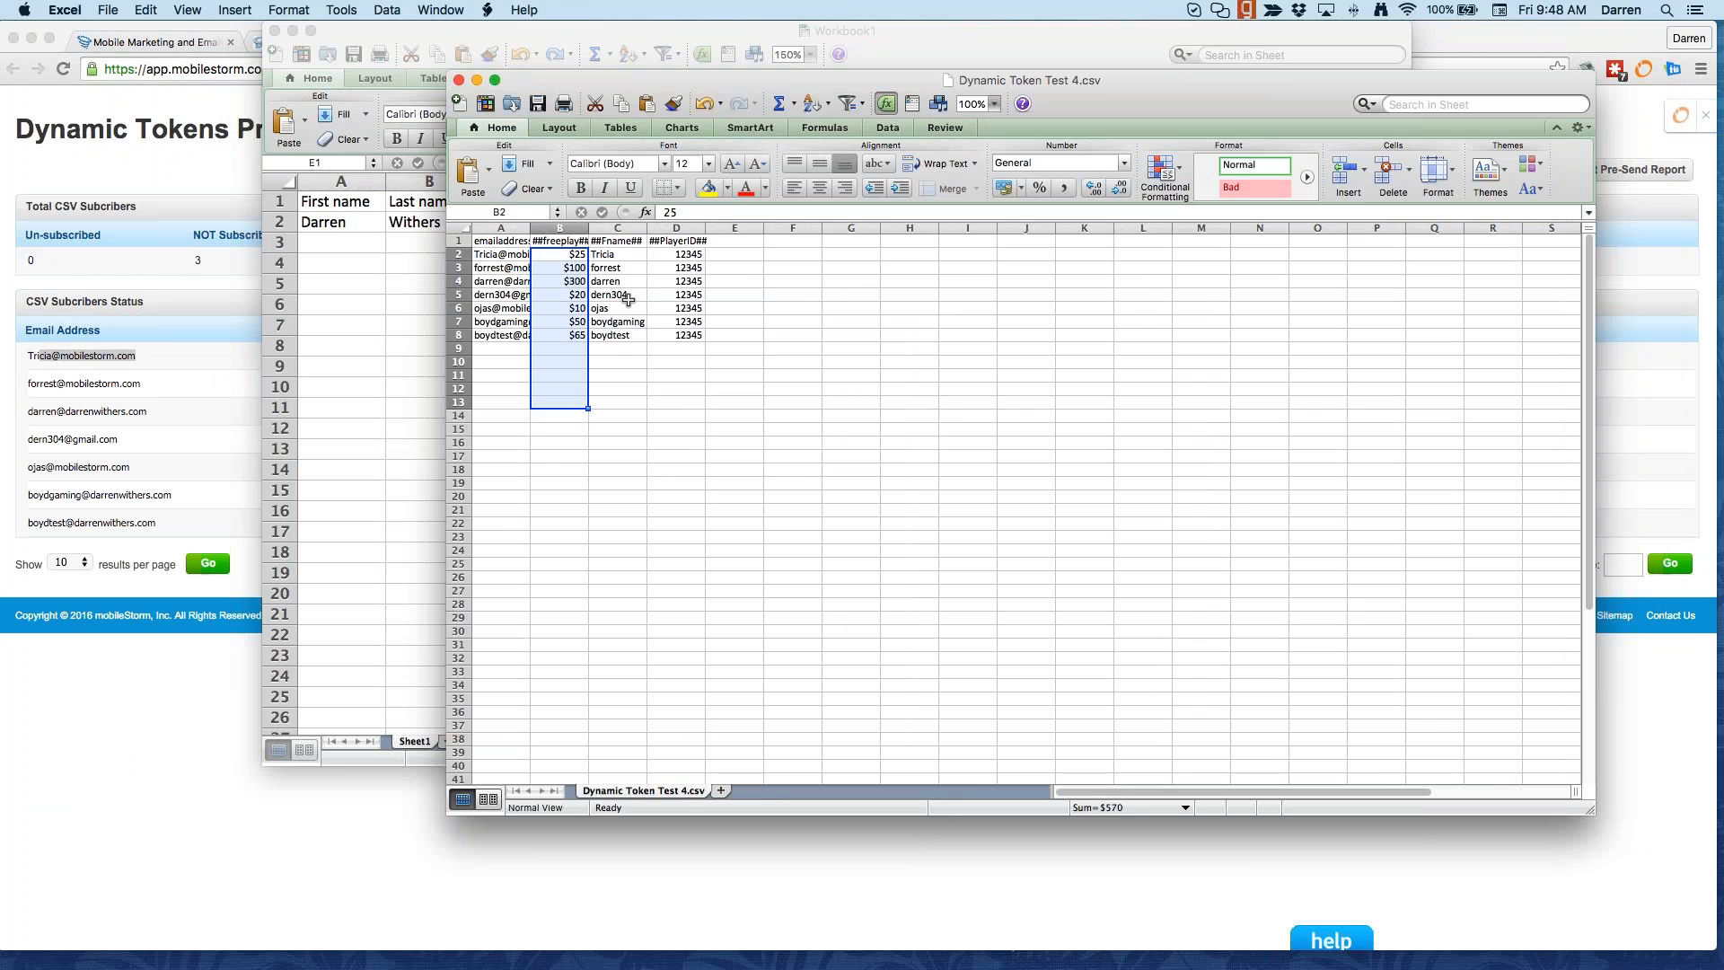
pyautogui.moveTo(626, 258); pyautogui.dragTo(631, 348)
pyautogui.moveTo(678, 256); pyautogui.dragTo(685, 350)
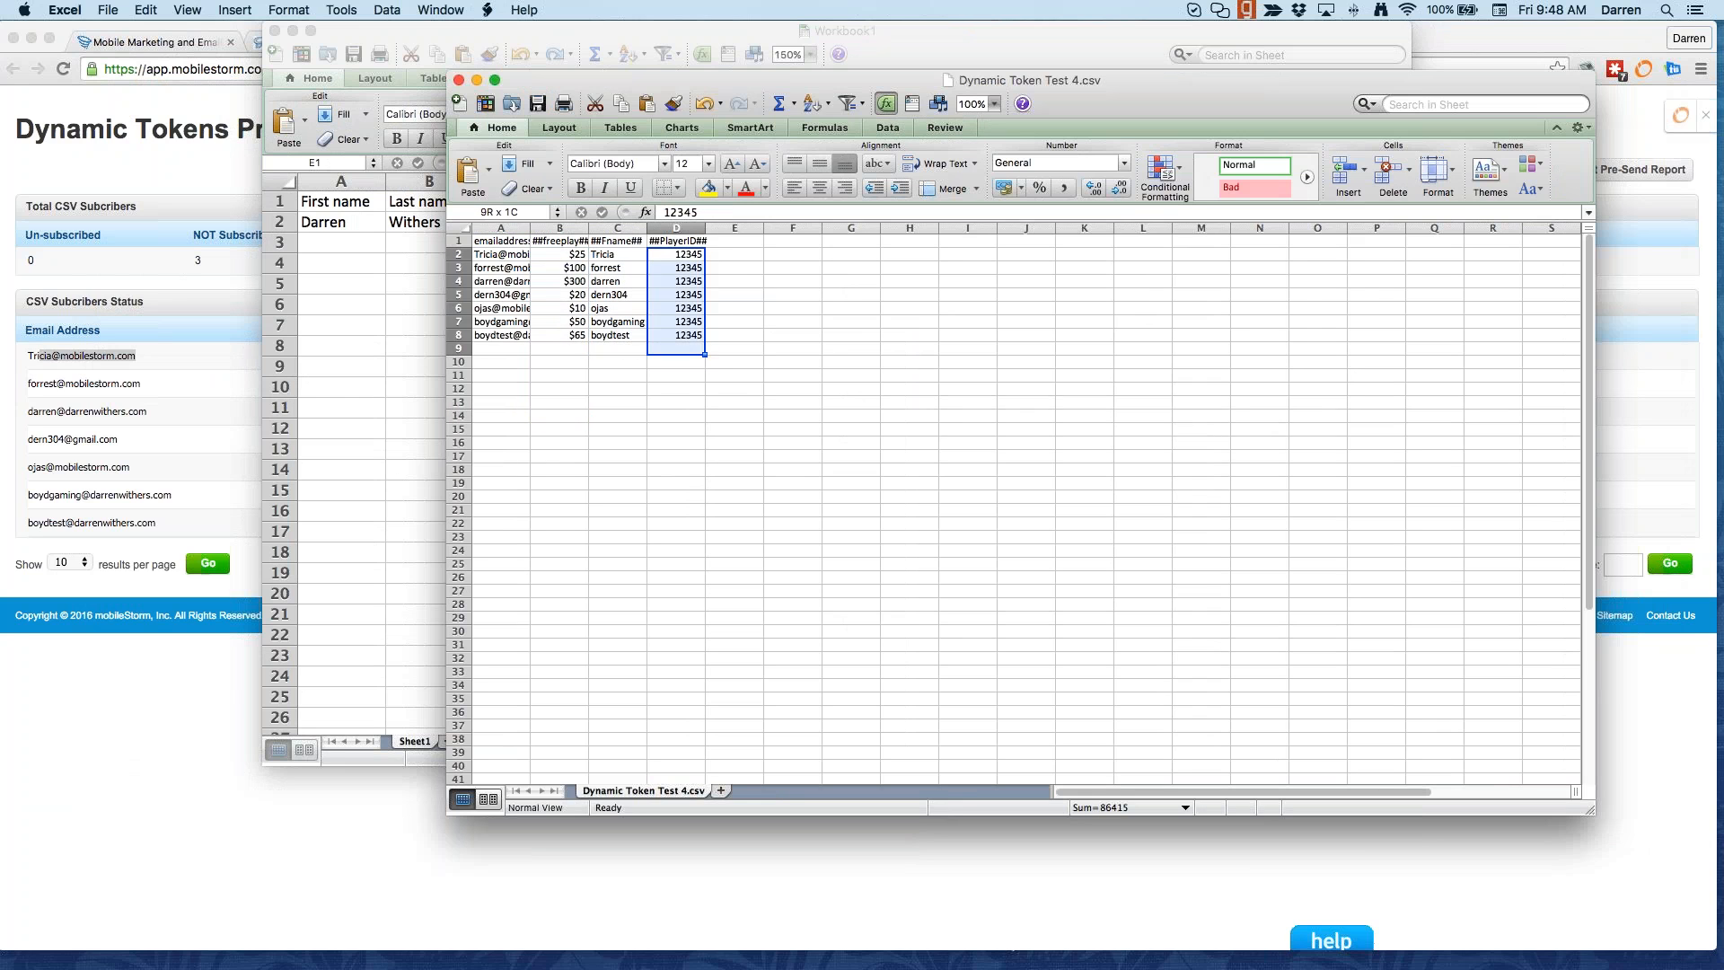
pyautogui.press('super+Tab')
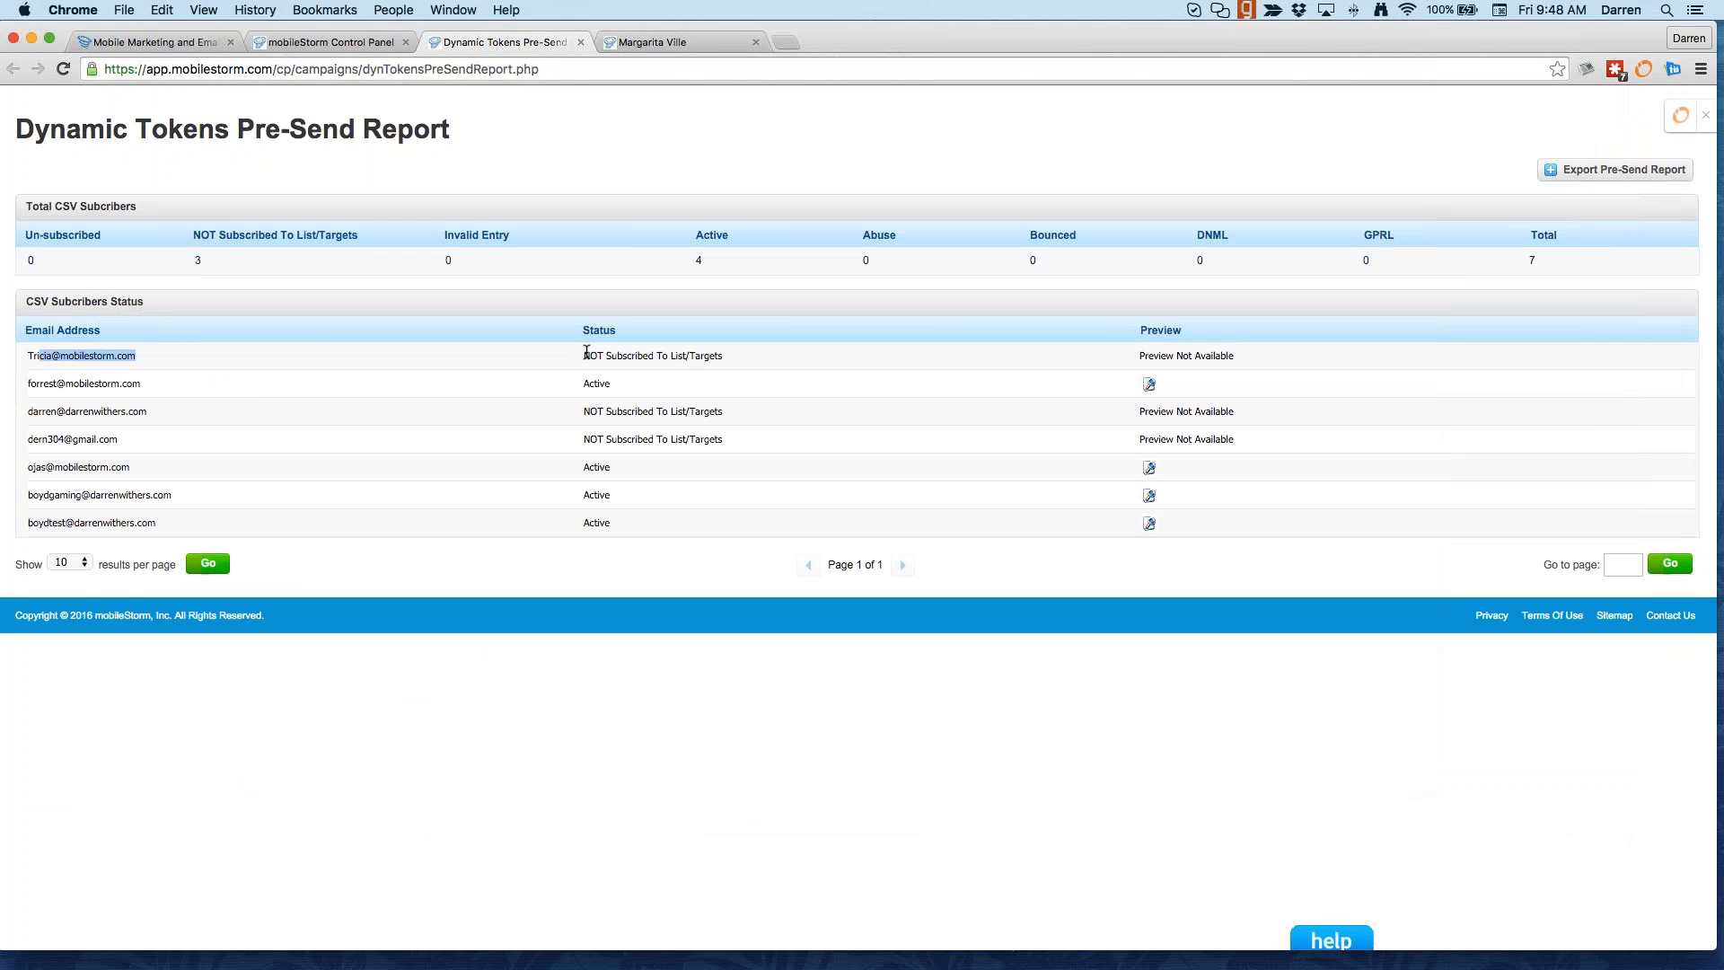
pyautogui.moveTo(583, 354); pyautogui.dragTo(752, 354)
pyautogui.moveTo(583, 411); pyautogui.dragTo(747, 441)
pyautogui.click(748, 443)
pyautogui.moveTo(37, 384); pyautogui.dragTo(167, 390)
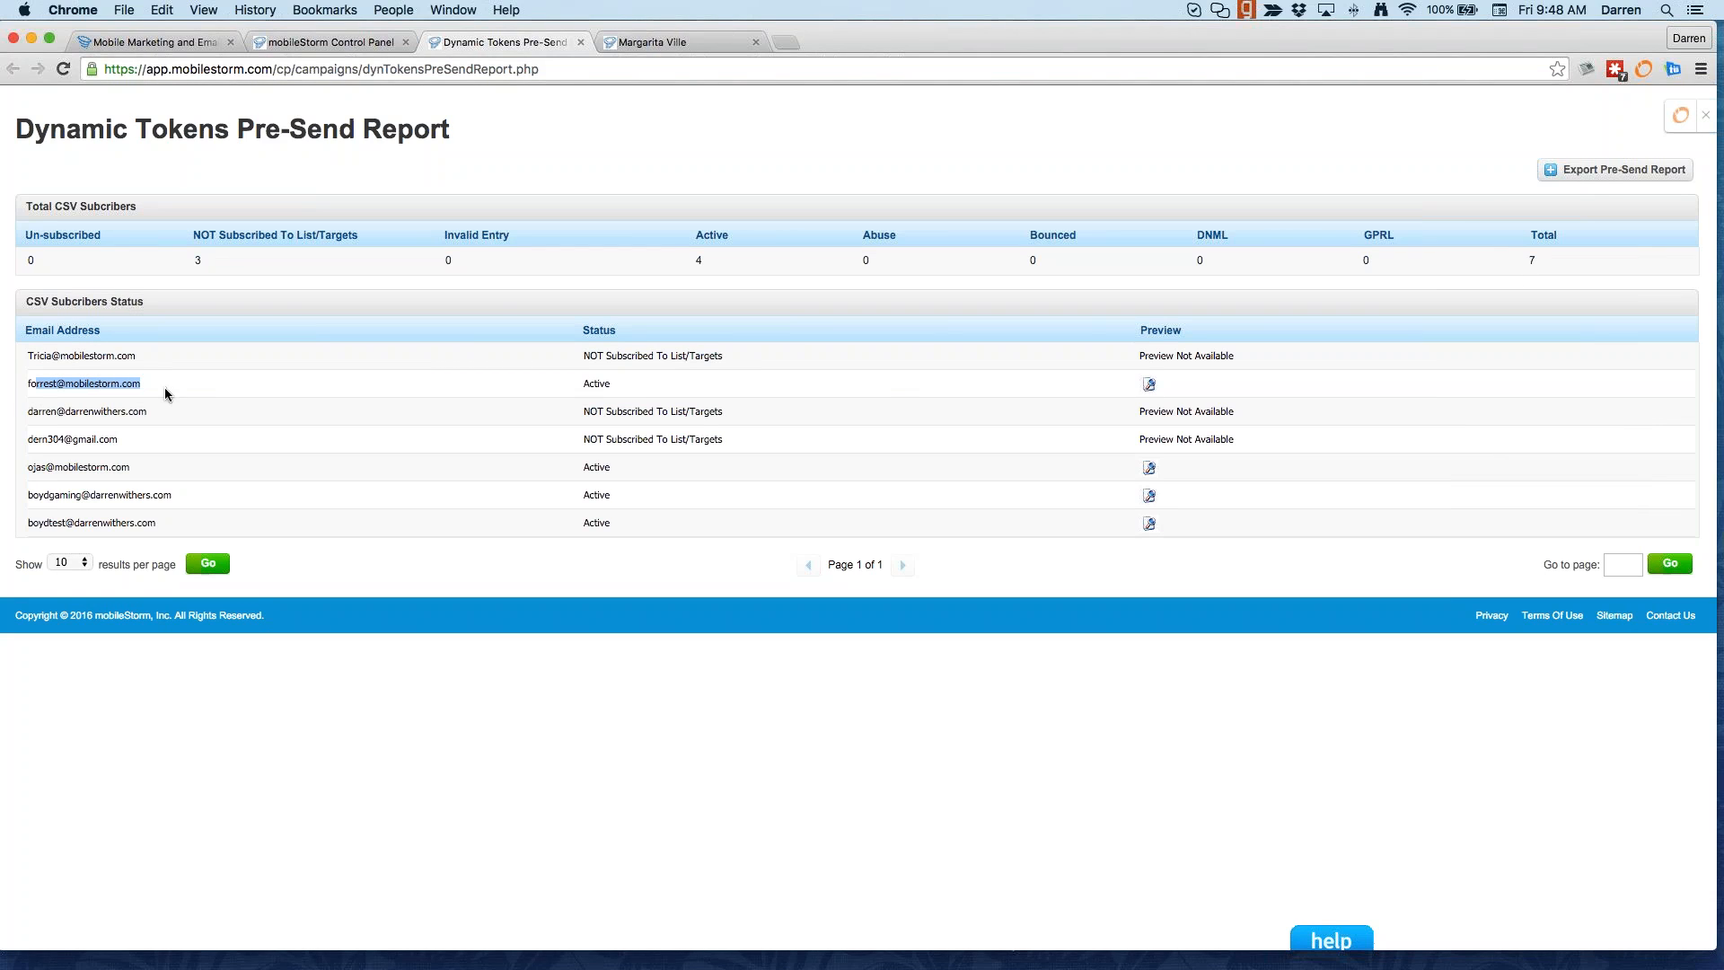
pyautogui.click(1149, 385)
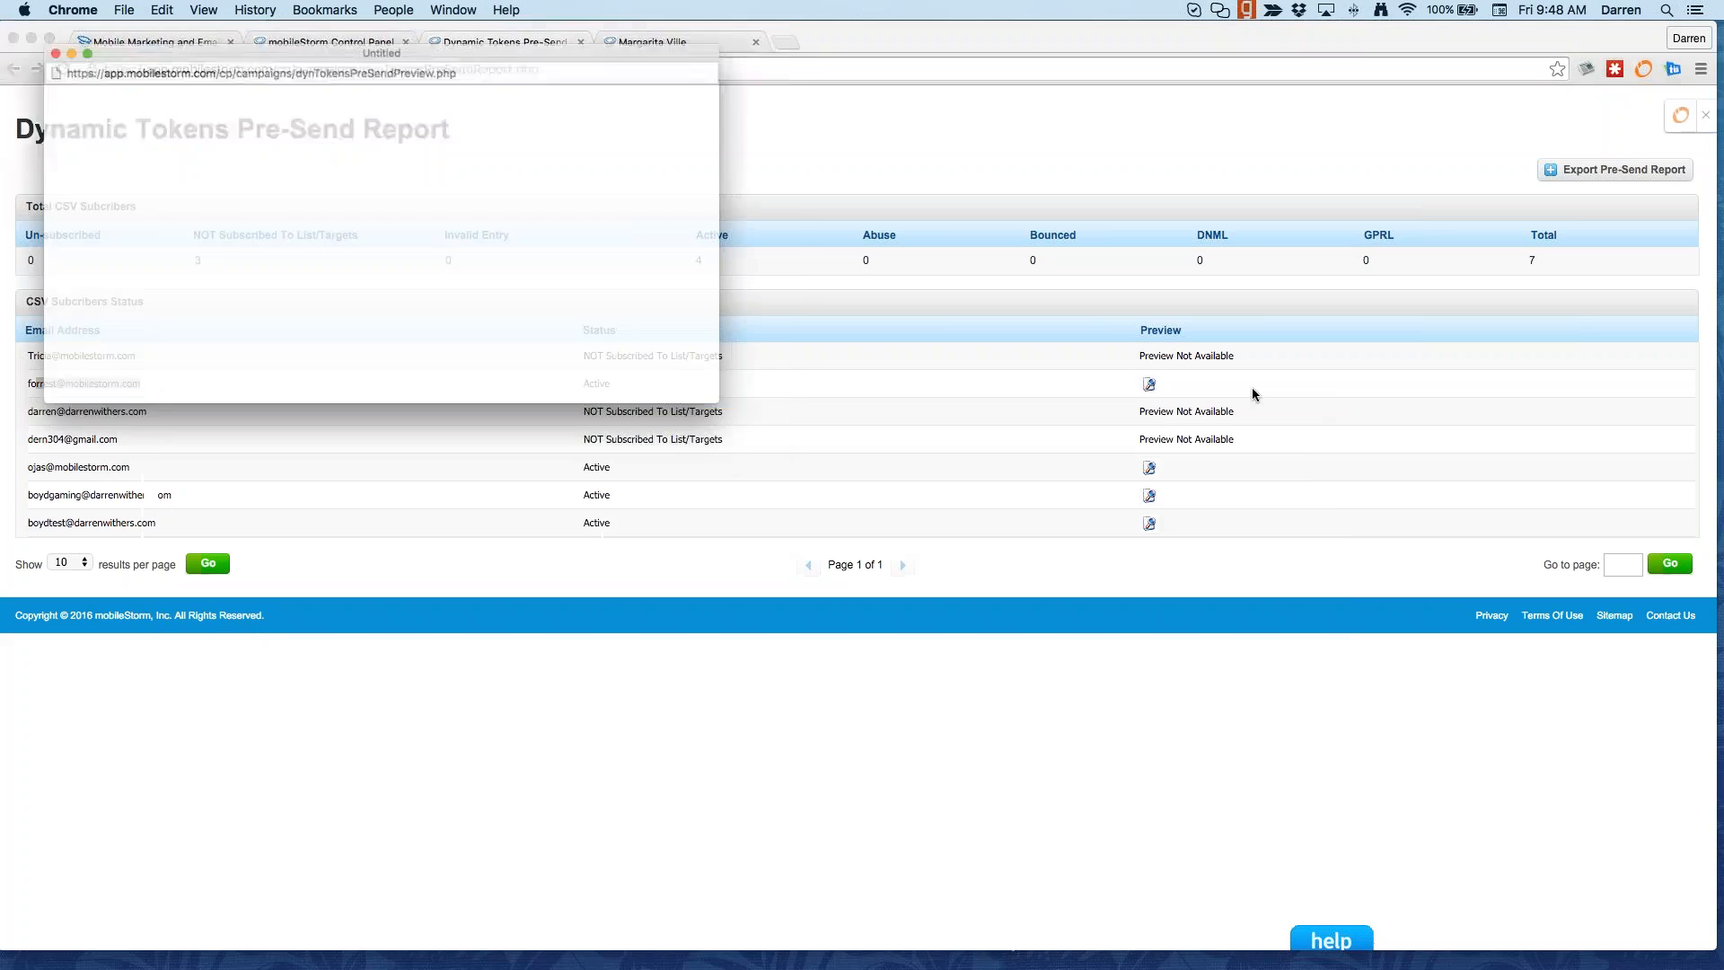
pyautogui.moveTo(323, 424); pyautogui.dragTo(346, 727)
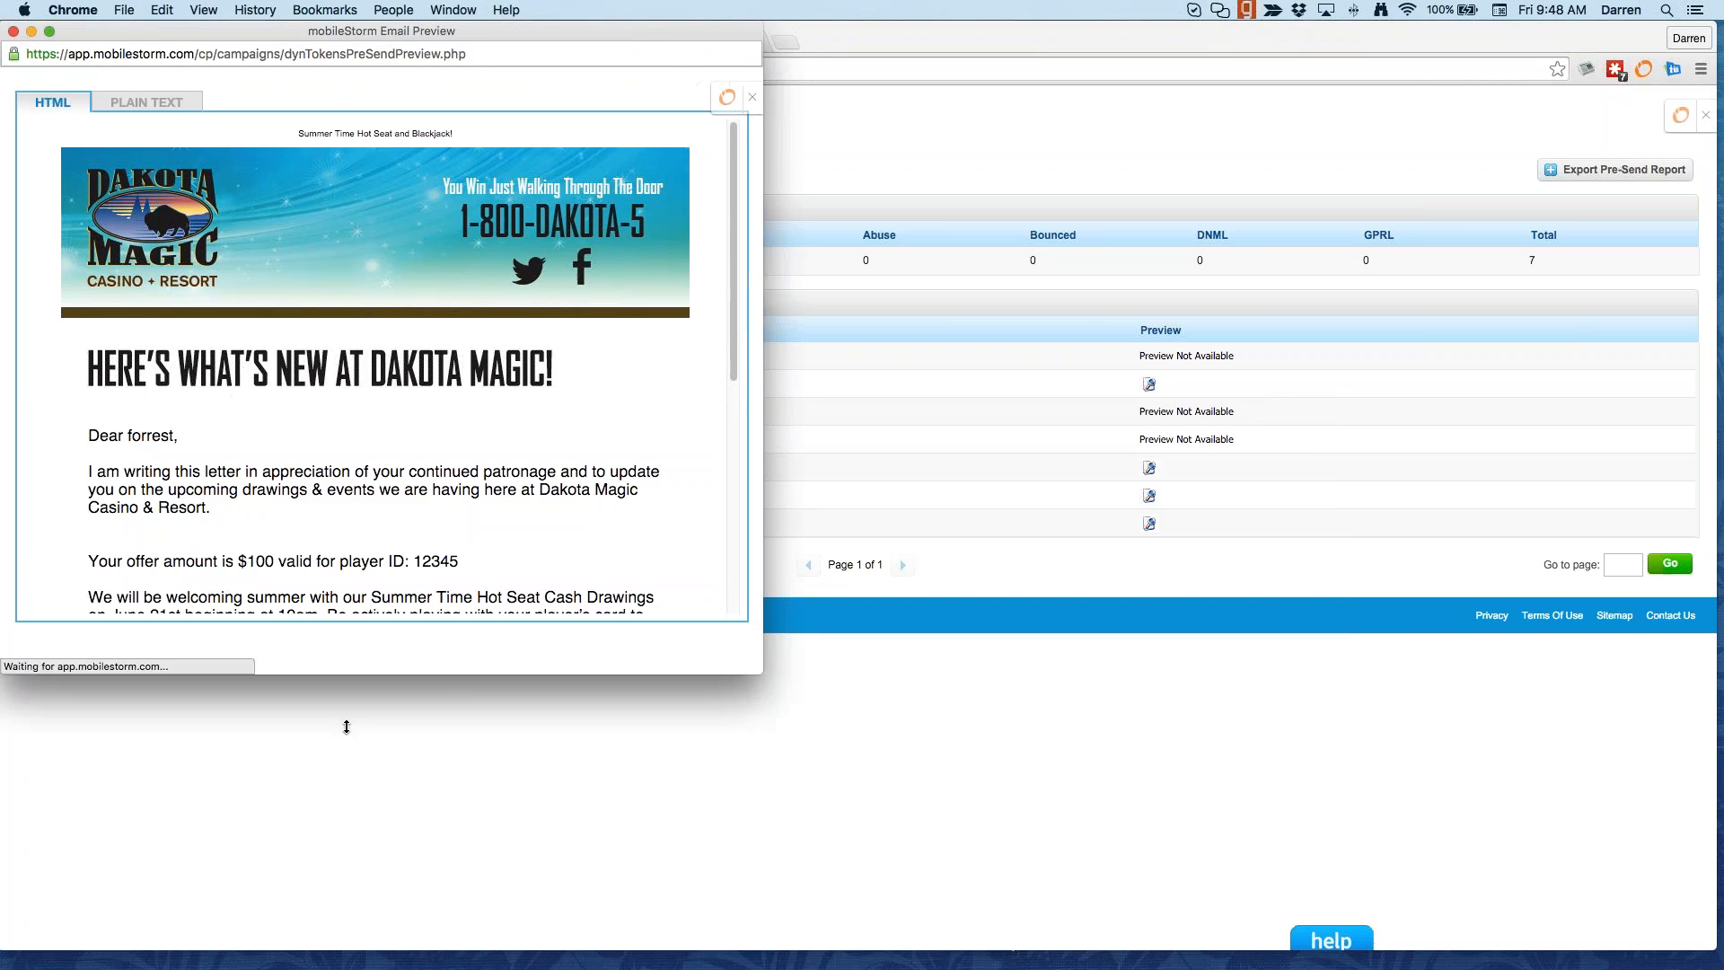
pyautogui.moveTo(125, 436); pyautogui.dragTo(182, 438)
pyautogui.moveTo(247, 561); pyautogui.dragTo(404, 599)
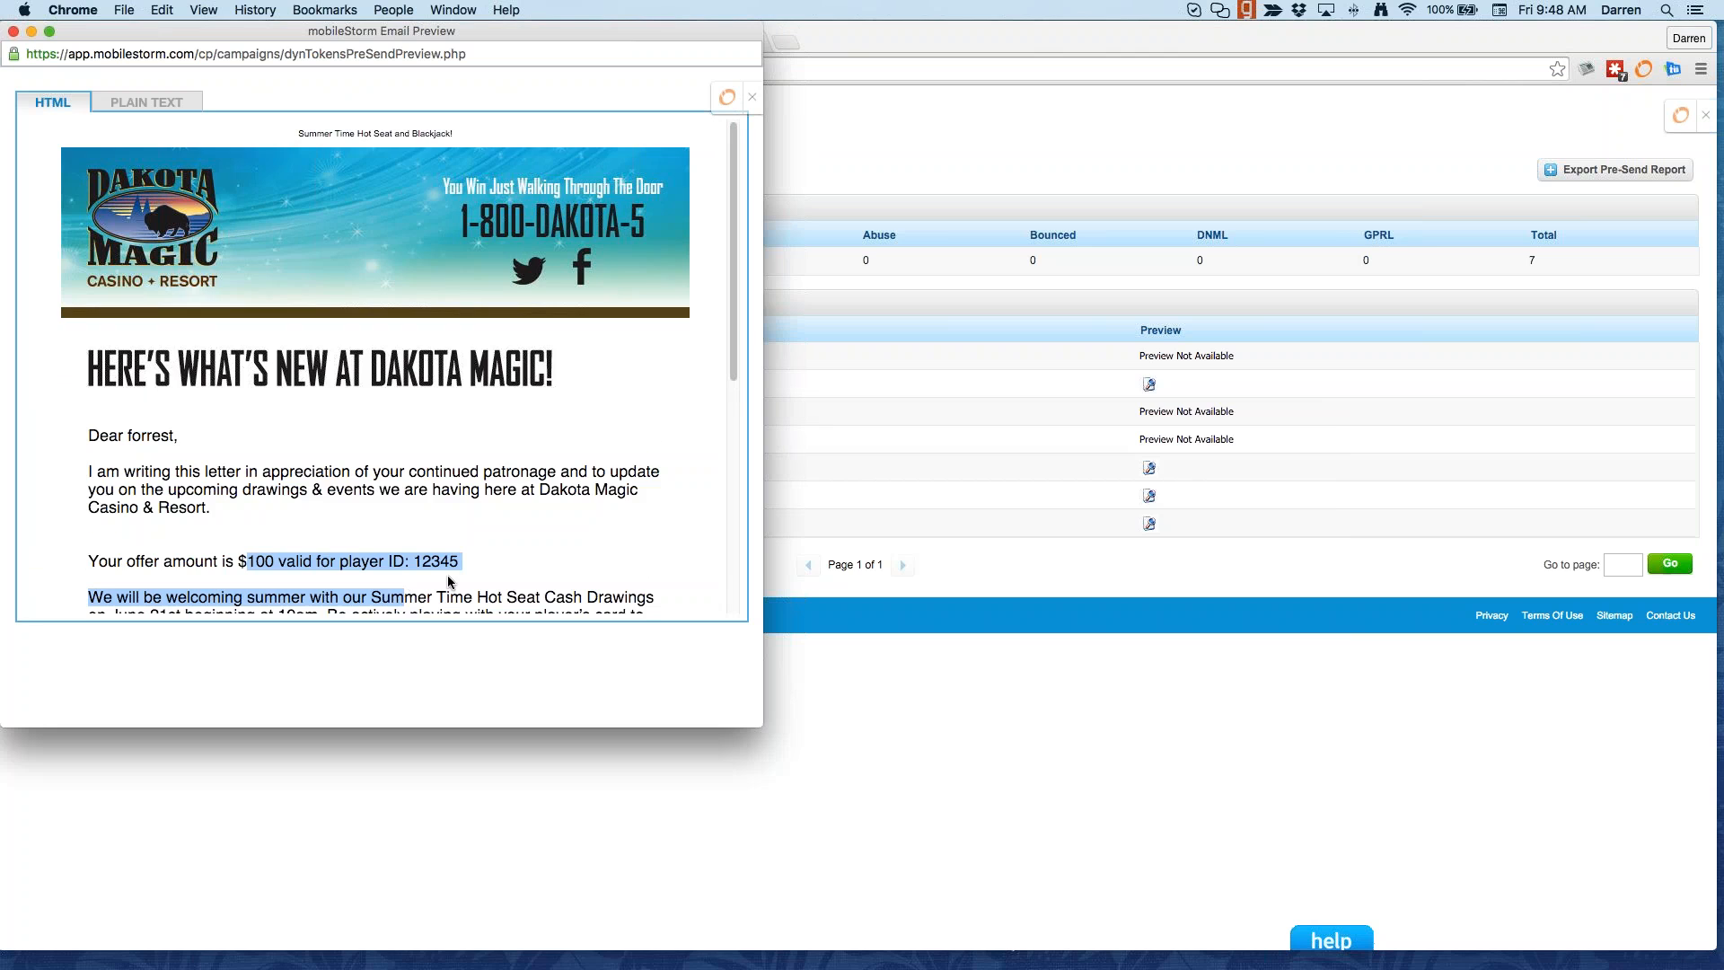
pyautogui.scroll(-2, 448, 584)
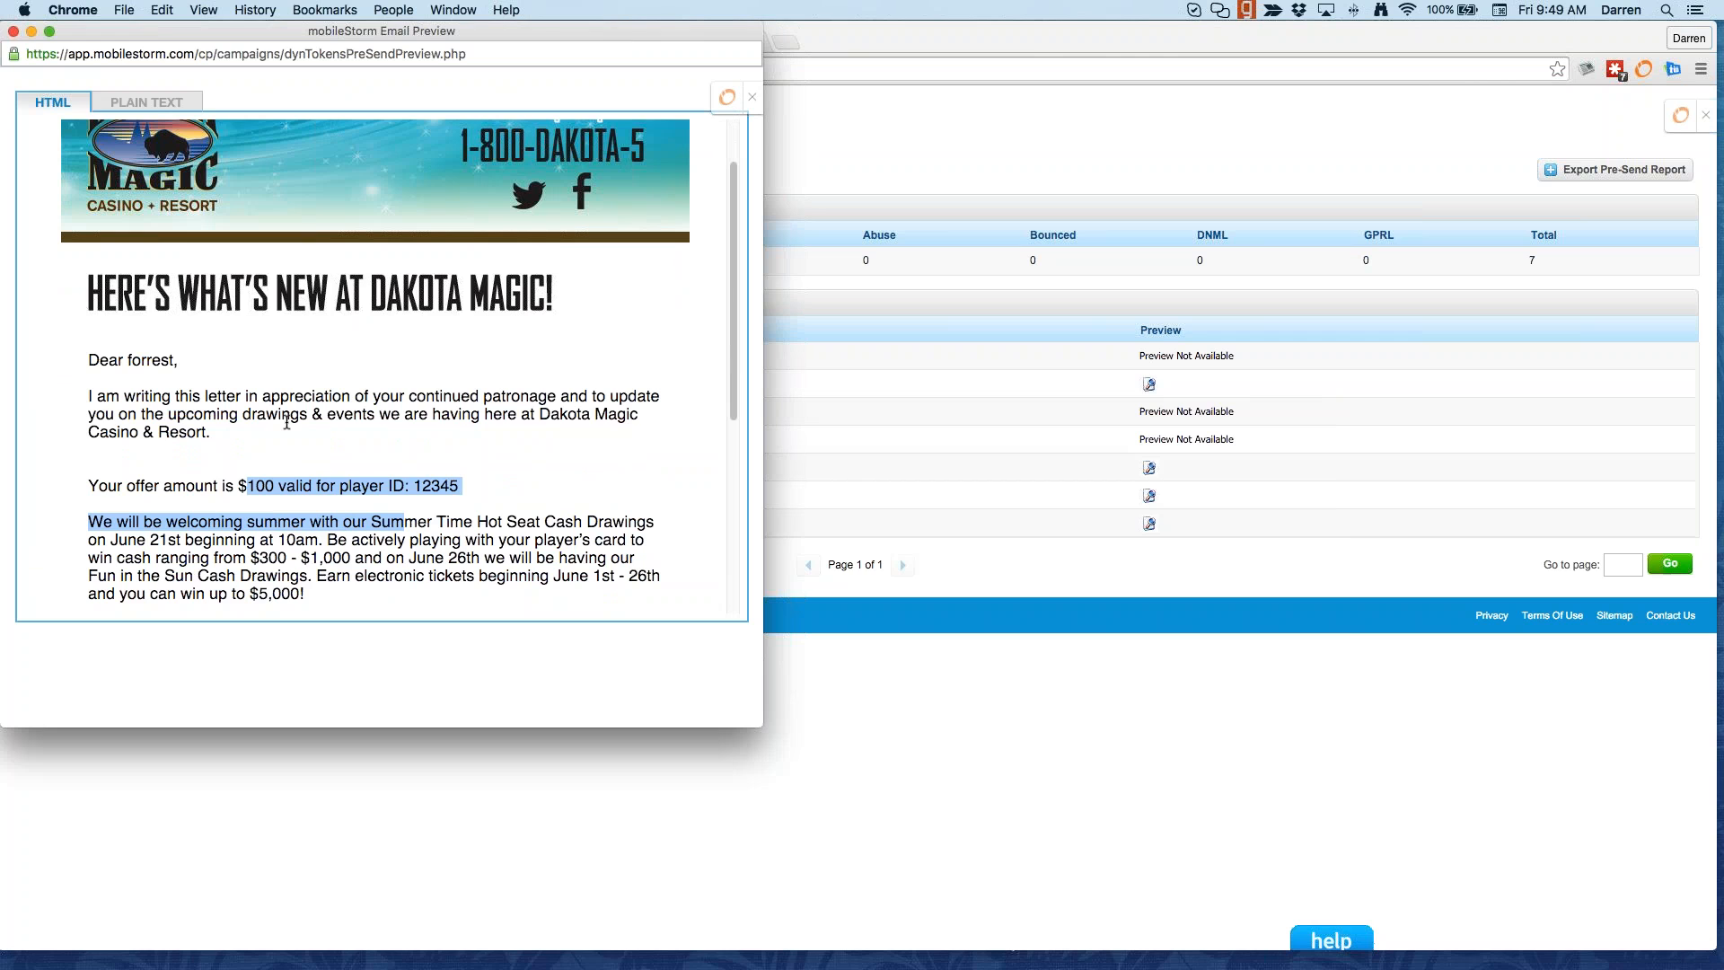
pyautogui.scroll(-3, 286, 422)
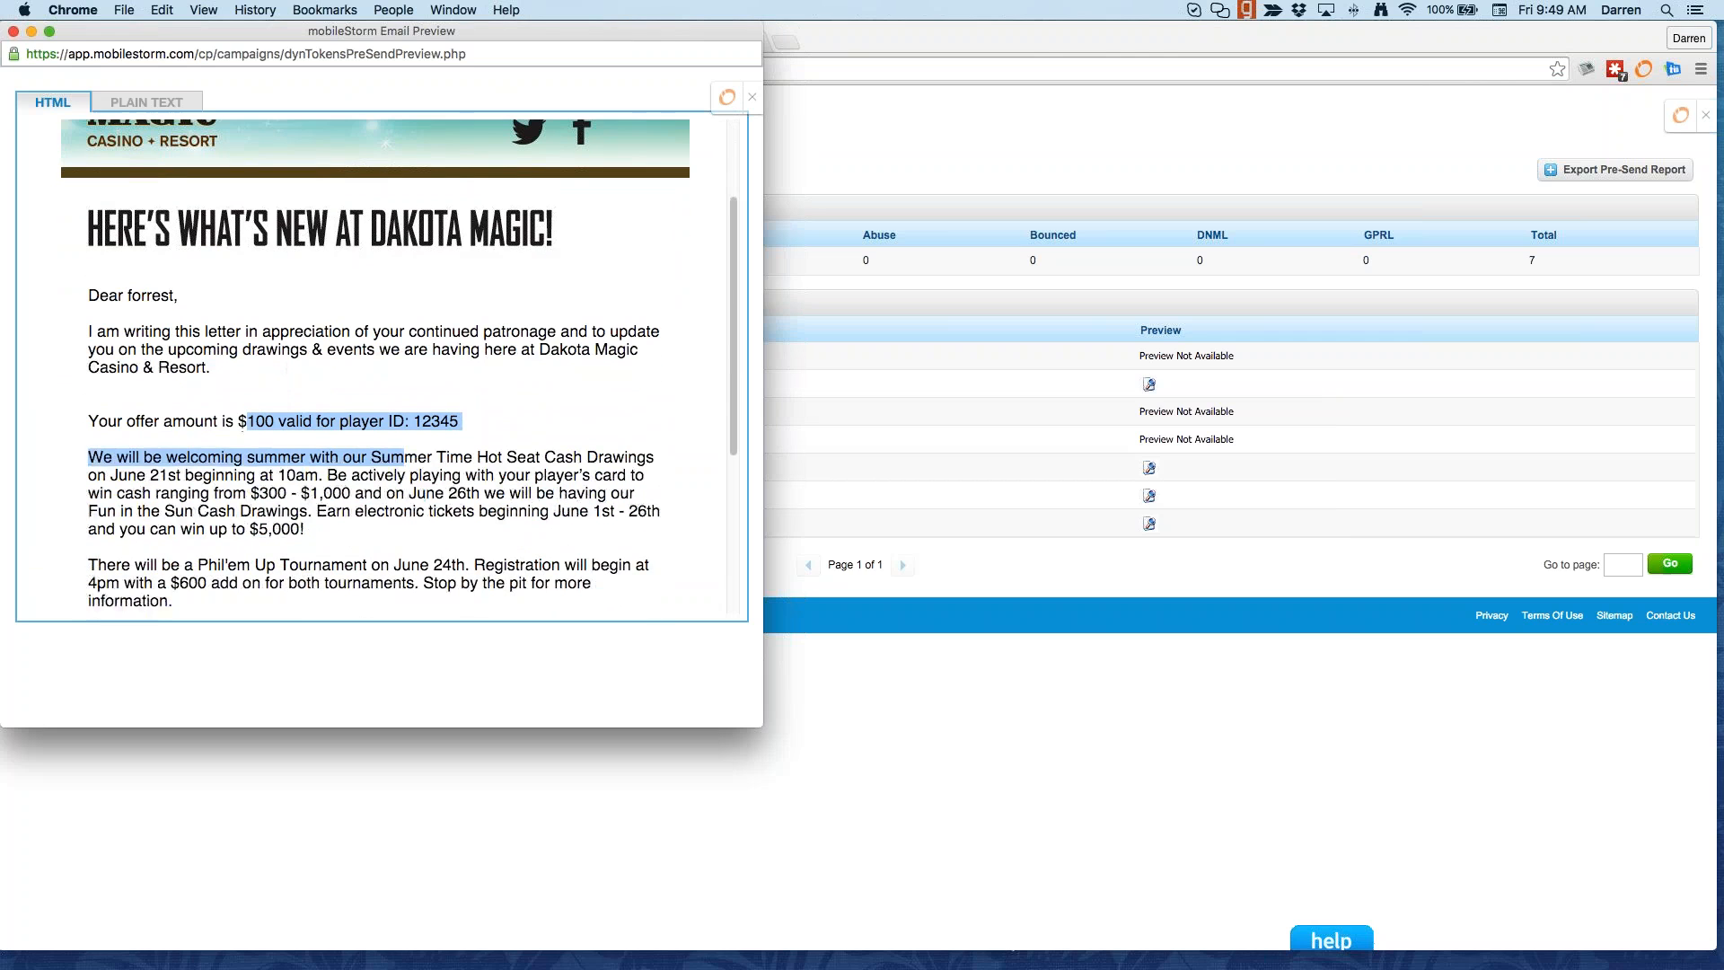
pyautogui.click(253, 415)
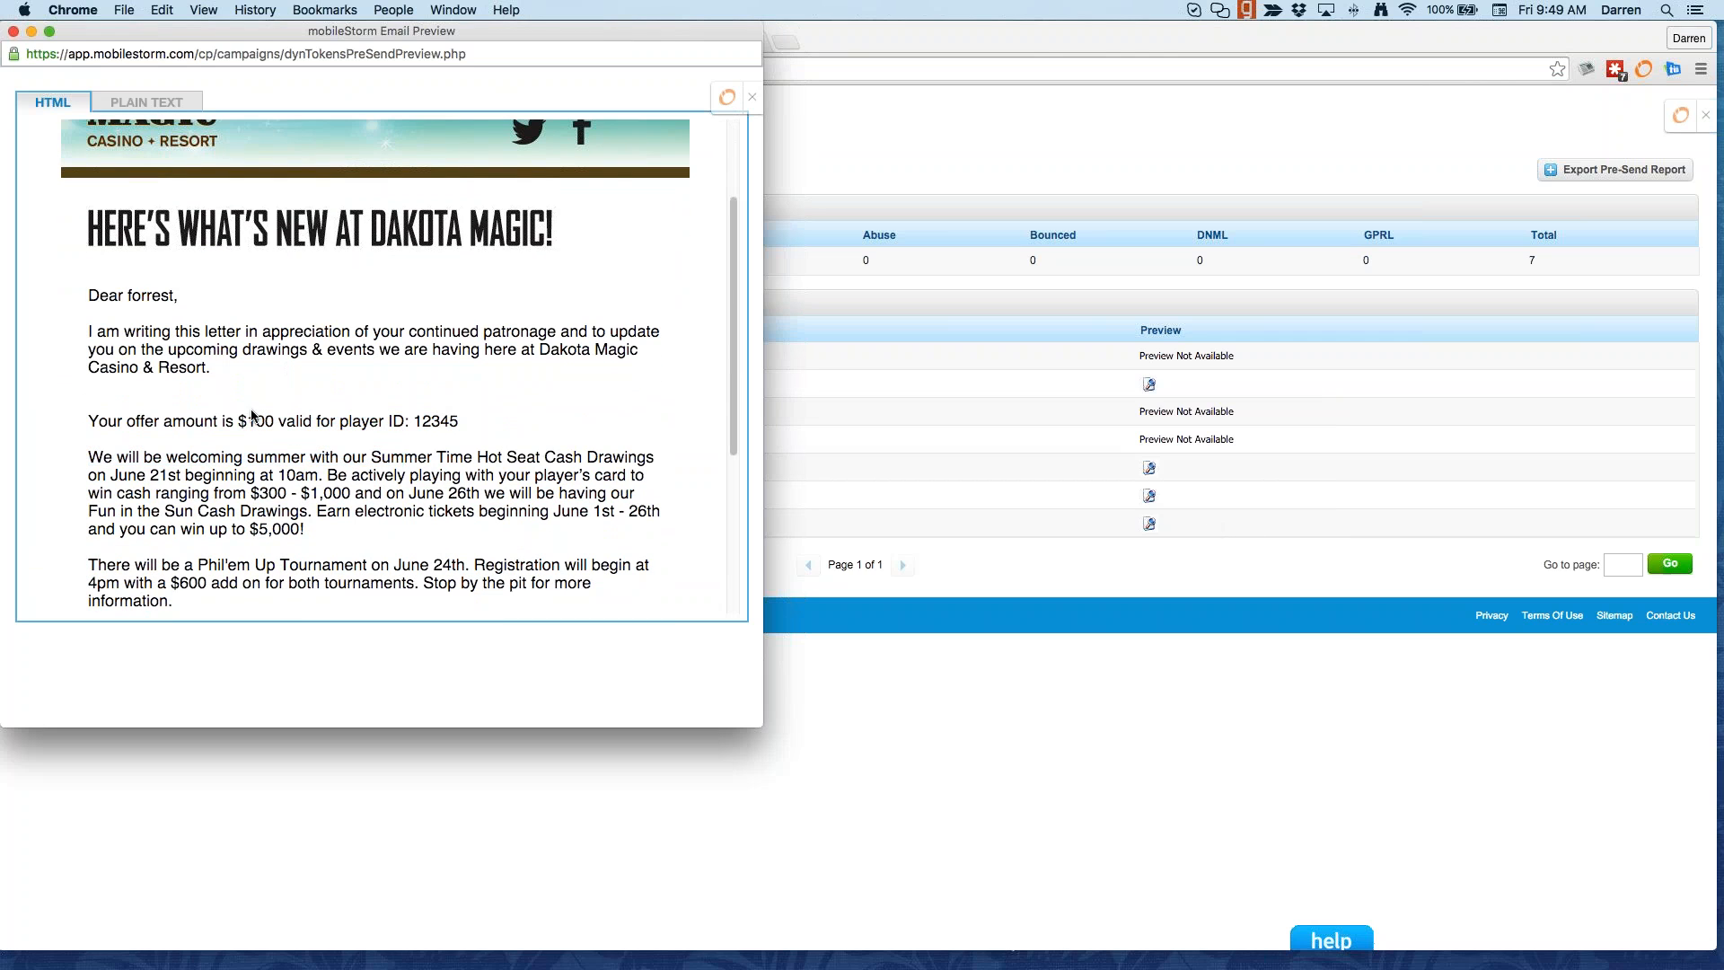
pyautogui.moveTo(122, 297); pyautogui.dragTo(180, 296)
pyautogui.moveTo(238, 421); pyautogui.dragTo(275, 421)
pyautogui.moveTo(404, 421); pyautogui.dragTo(480, 433)
pyautogui.click(14, 32)
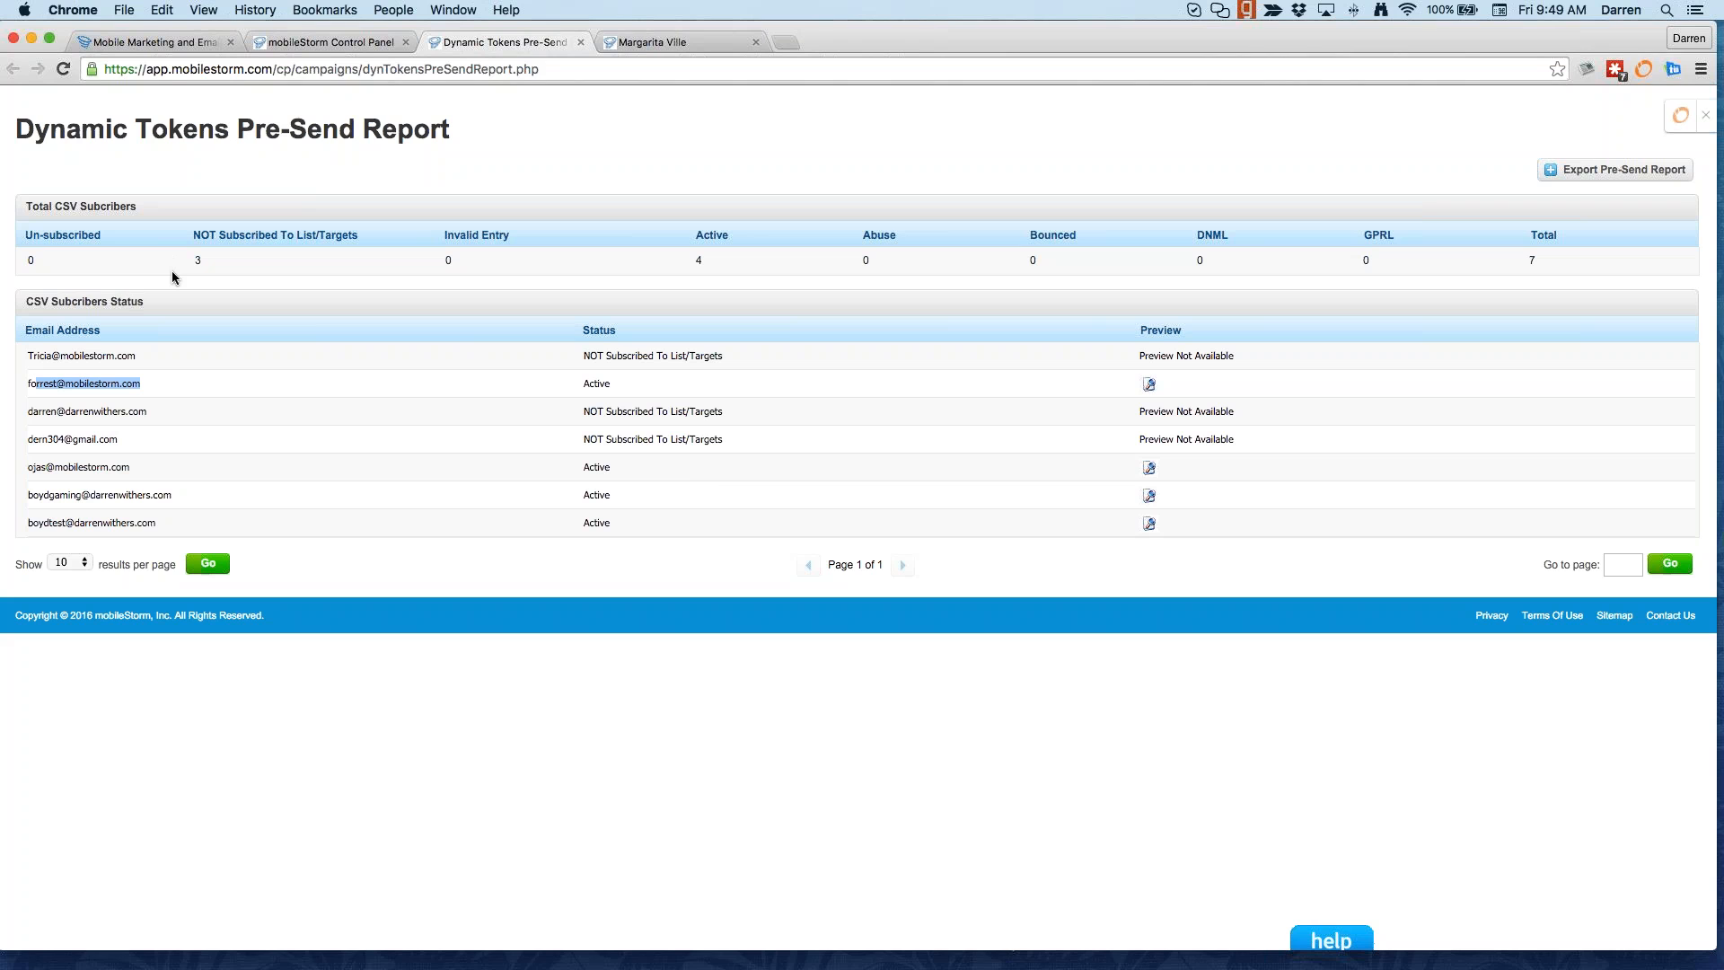
# Step: Close the pre-send report and return to Campaigns > Email Messages, page 1 of 15
pyautogui.click(580, 42)
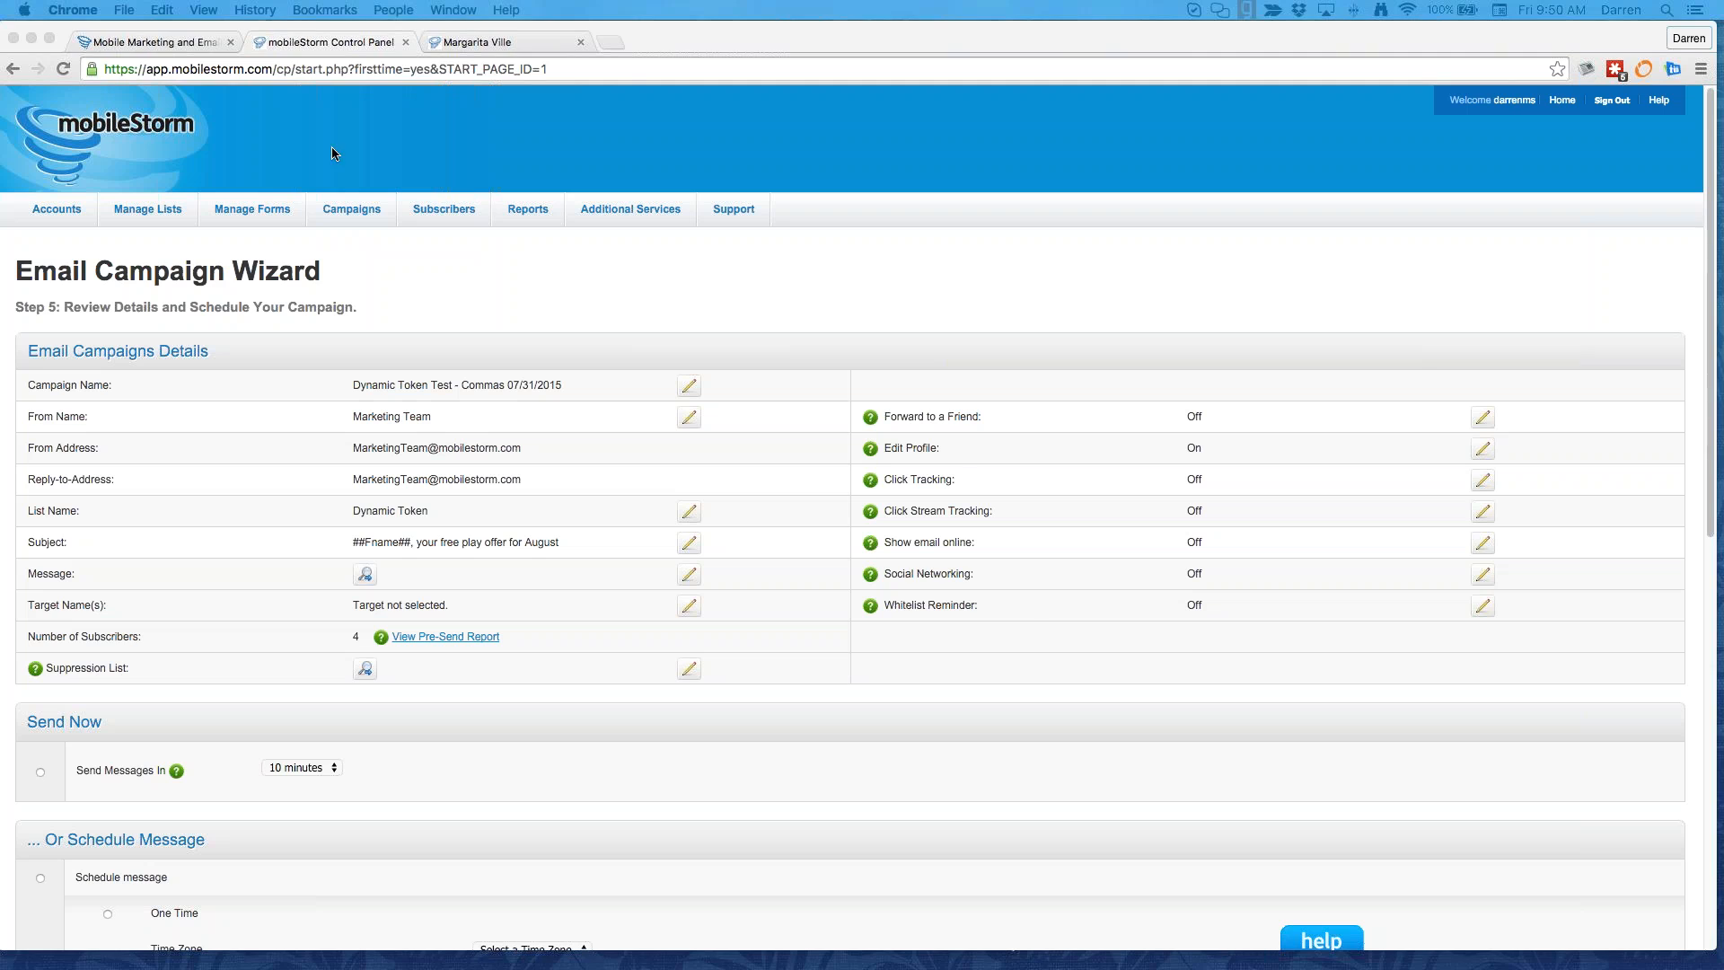
pyautogui.click(755, 297)
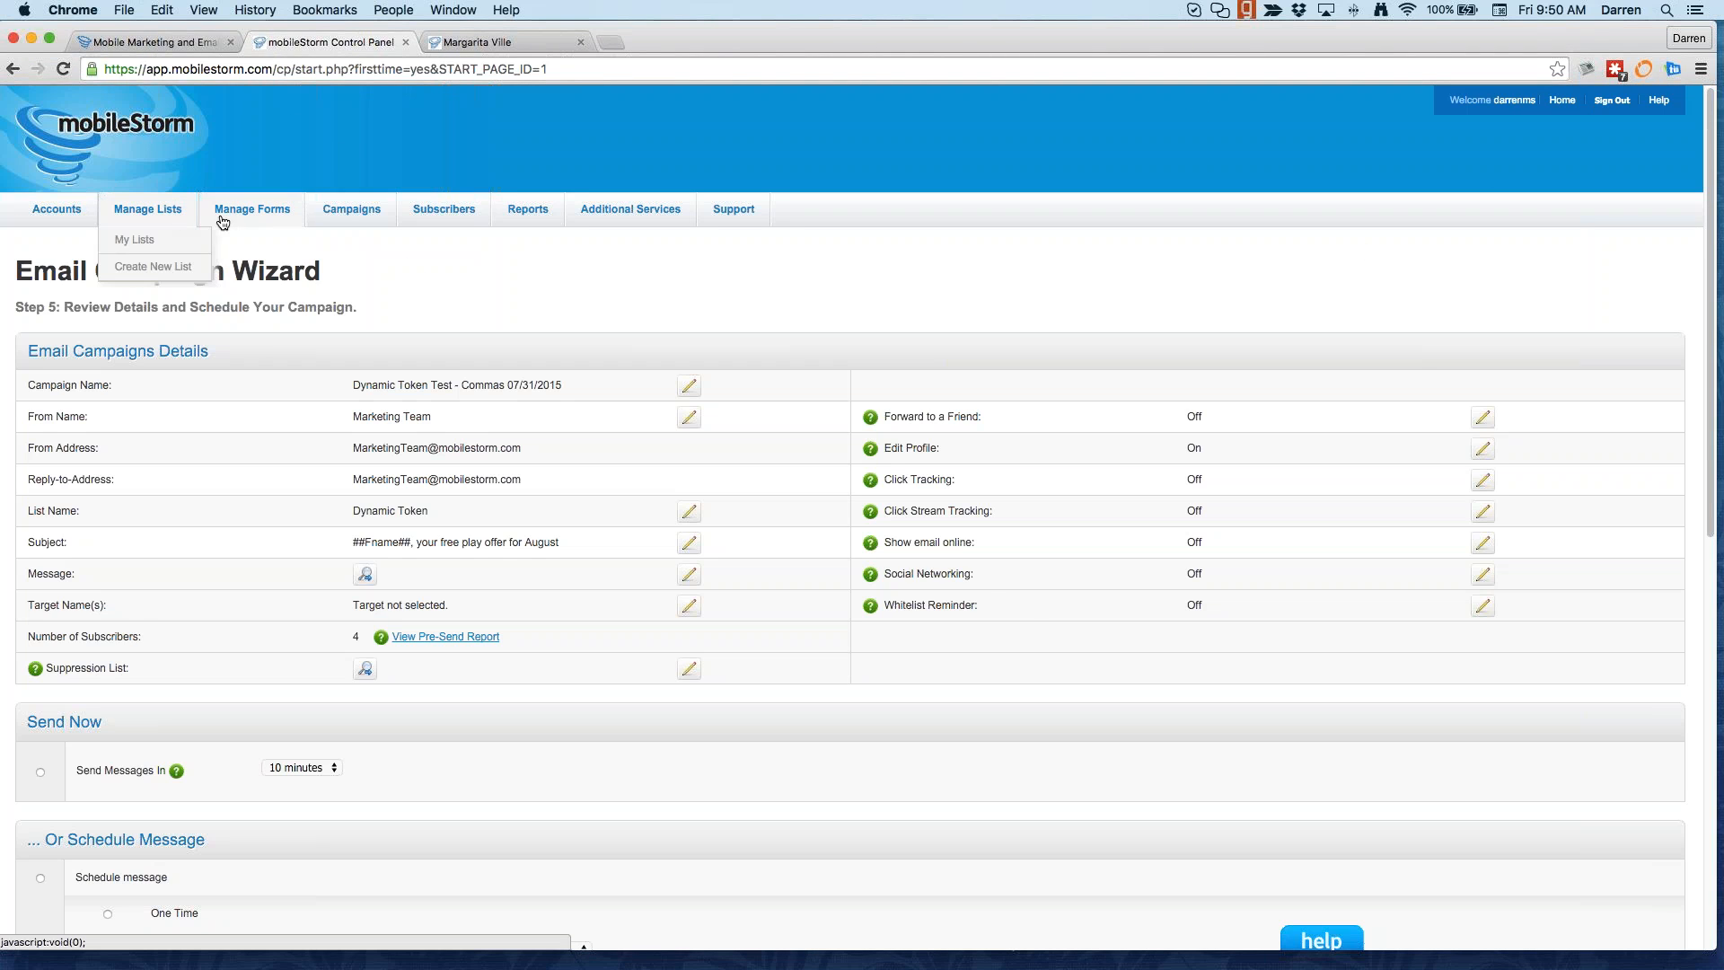
pyautogui.moveTo(352, 210)
pyautogui.click(345, 268)
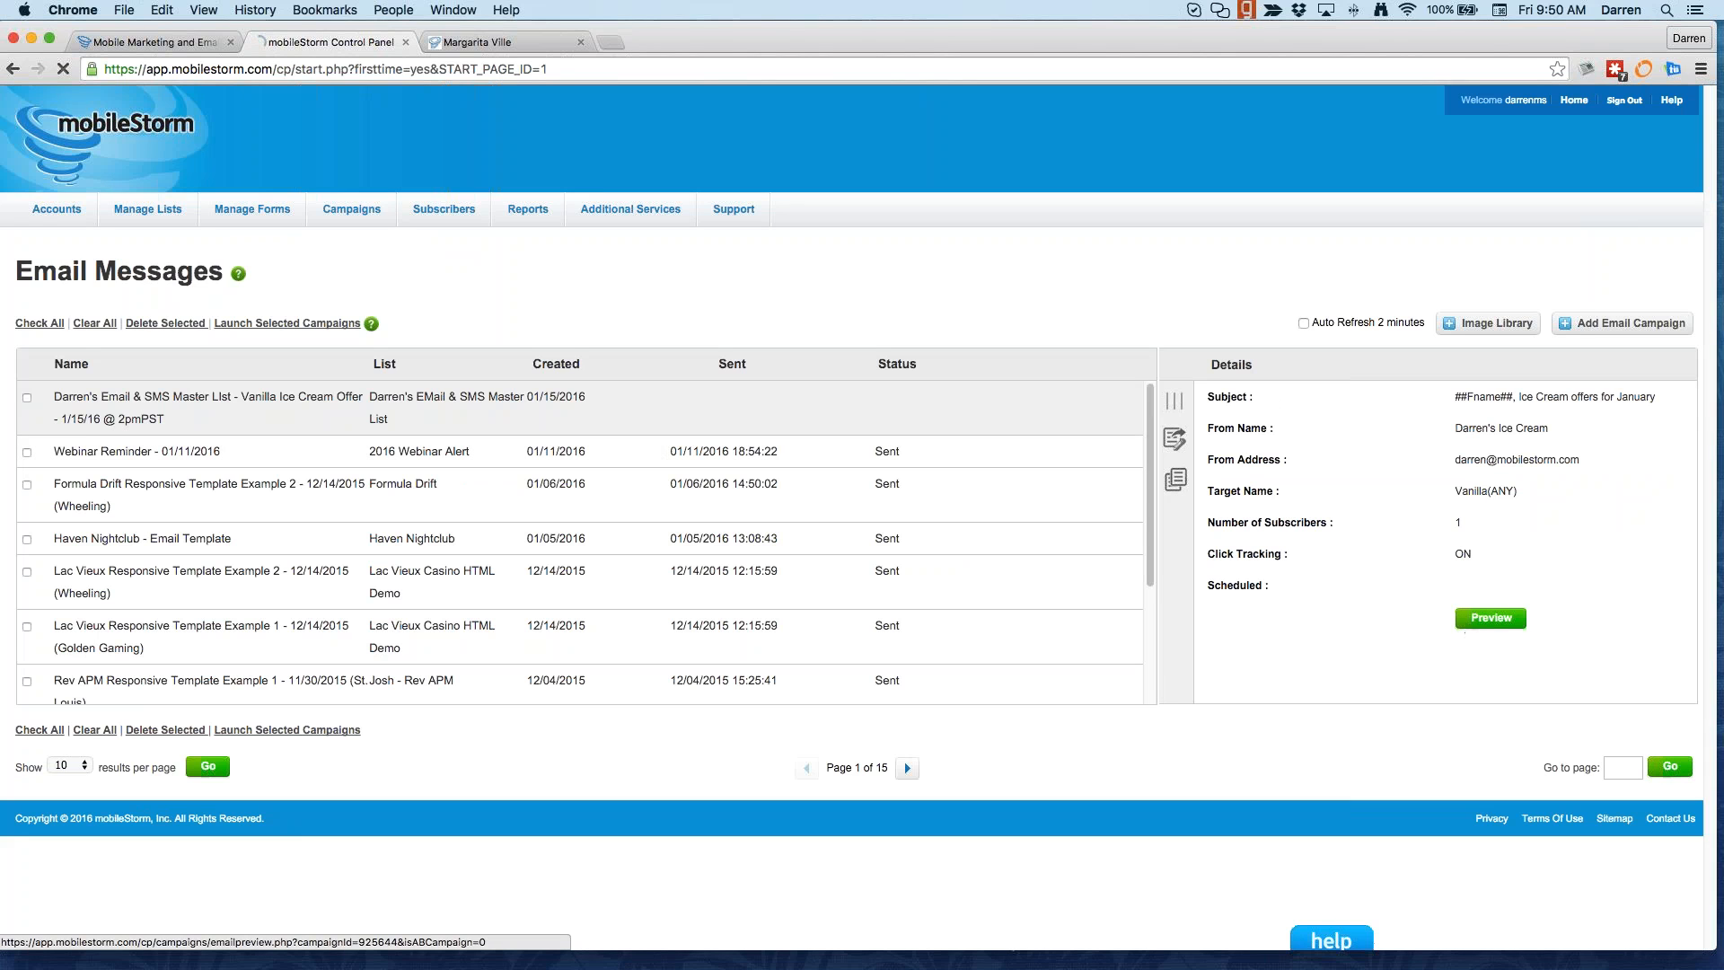
# Step: Preview the Vanilla Ice Cream Offer email, then copy that campaign
pyautogui.click(1470, 628)
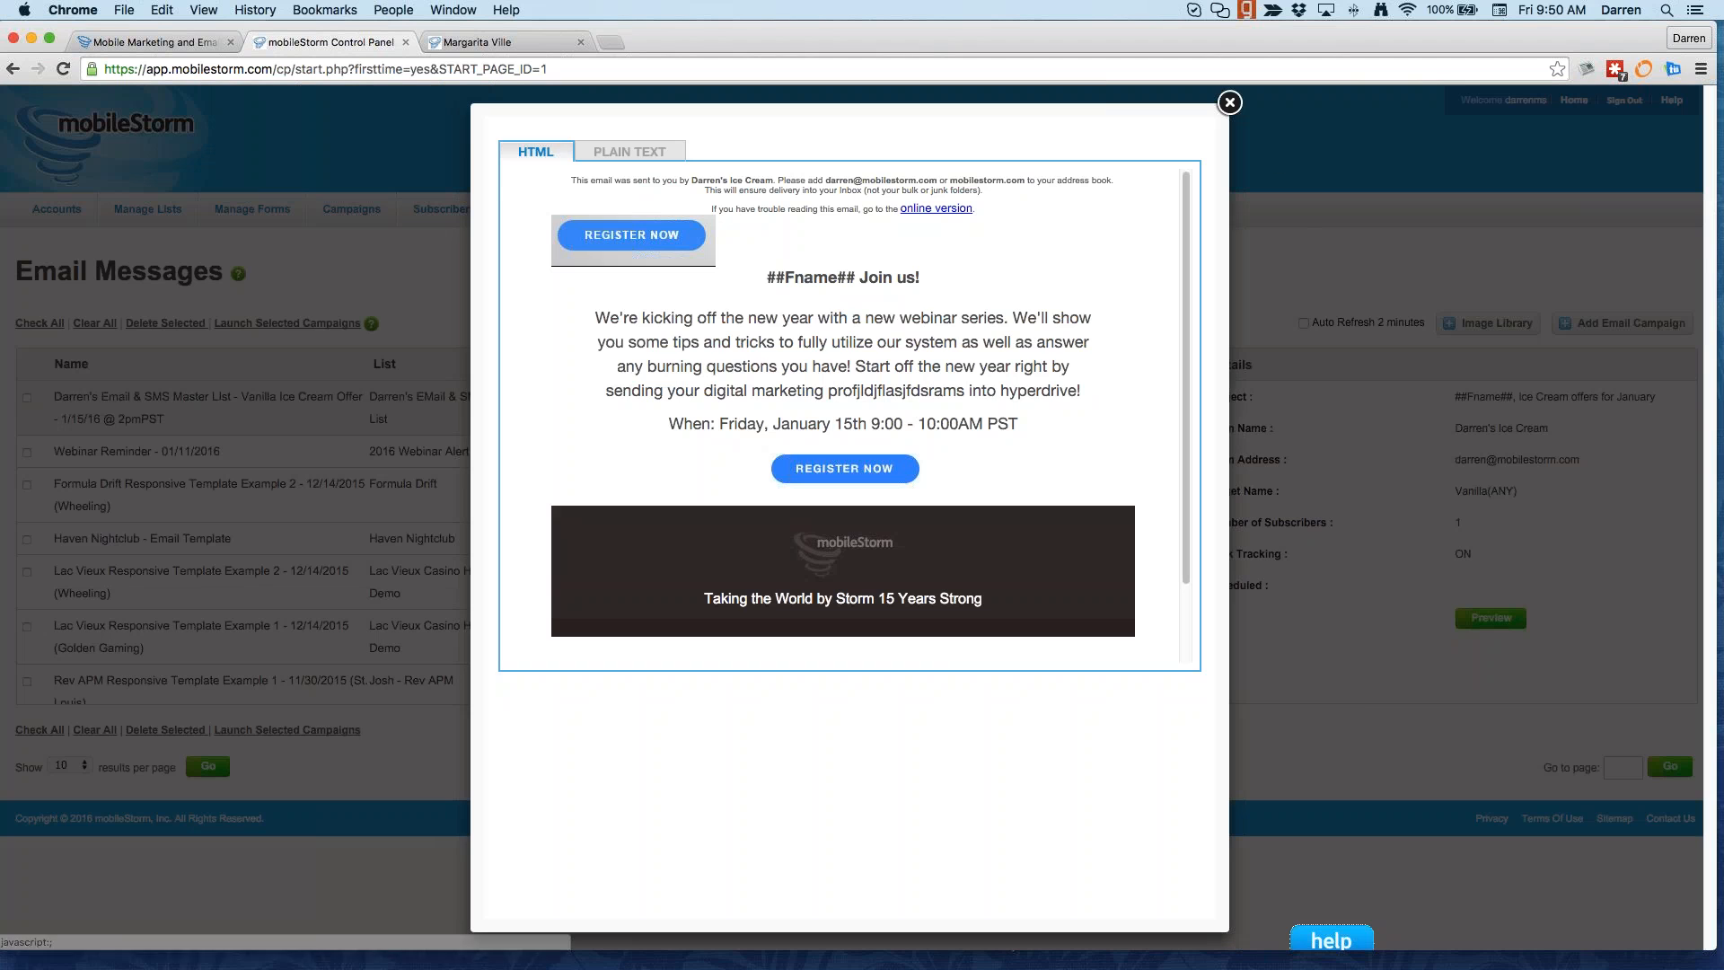
pyautogui.click(1229, 103)
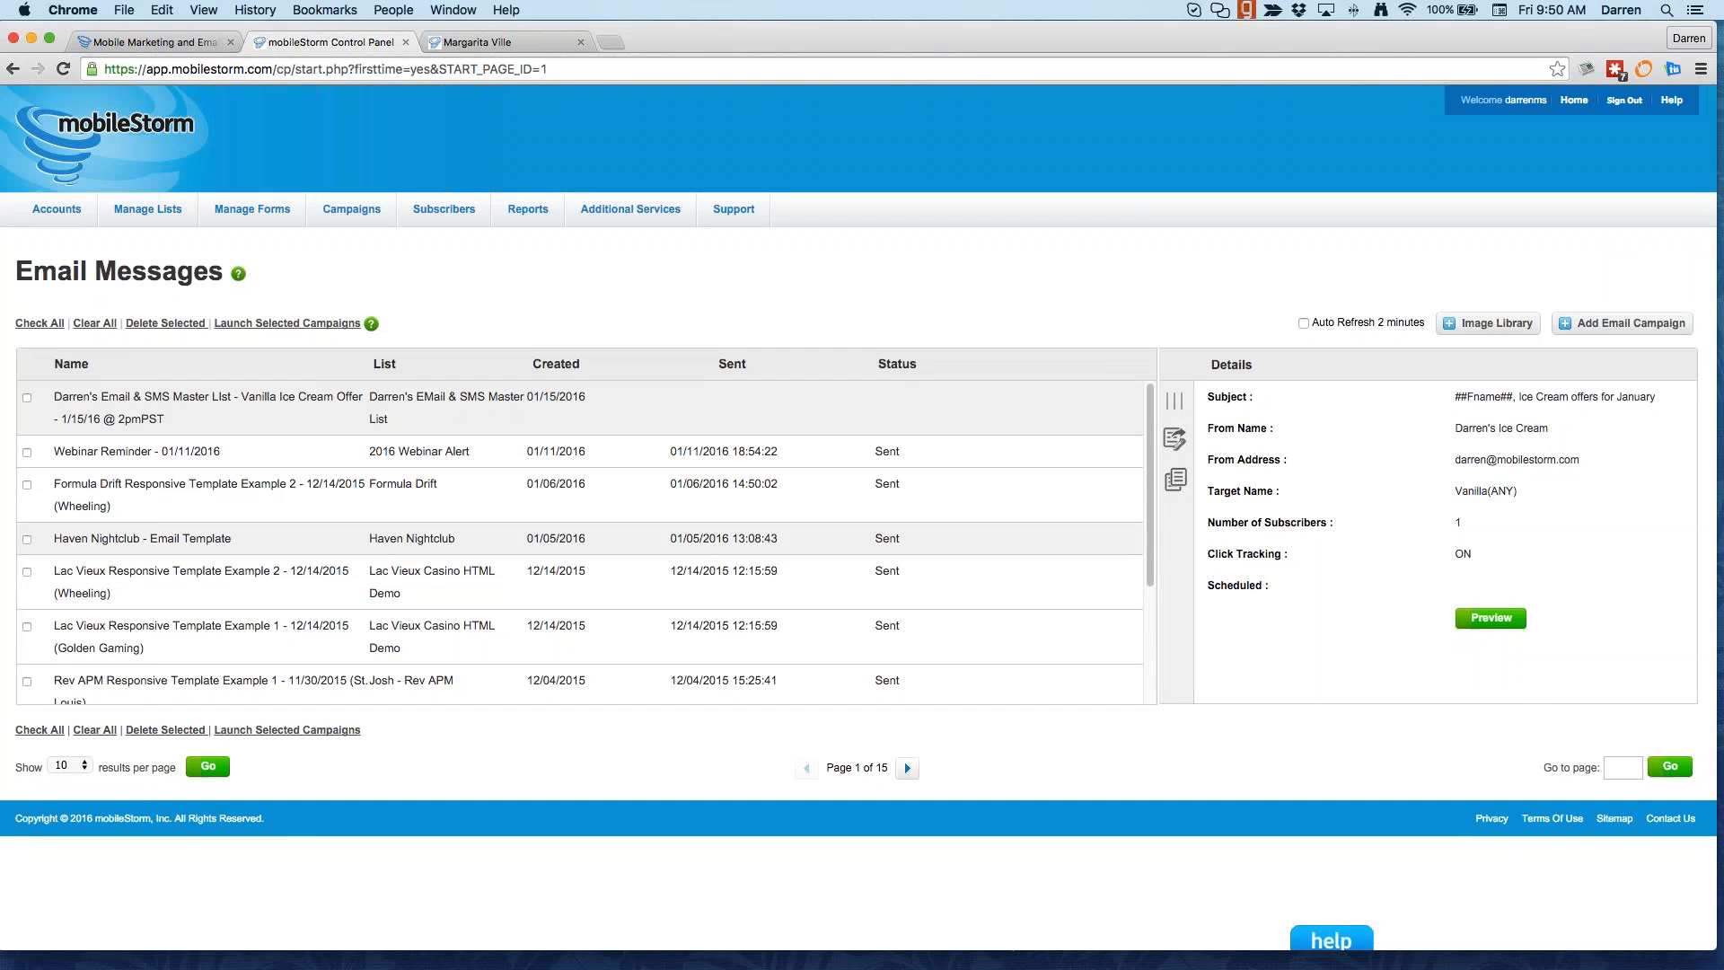
pyautogui.scroll(-3, 1125, 528)
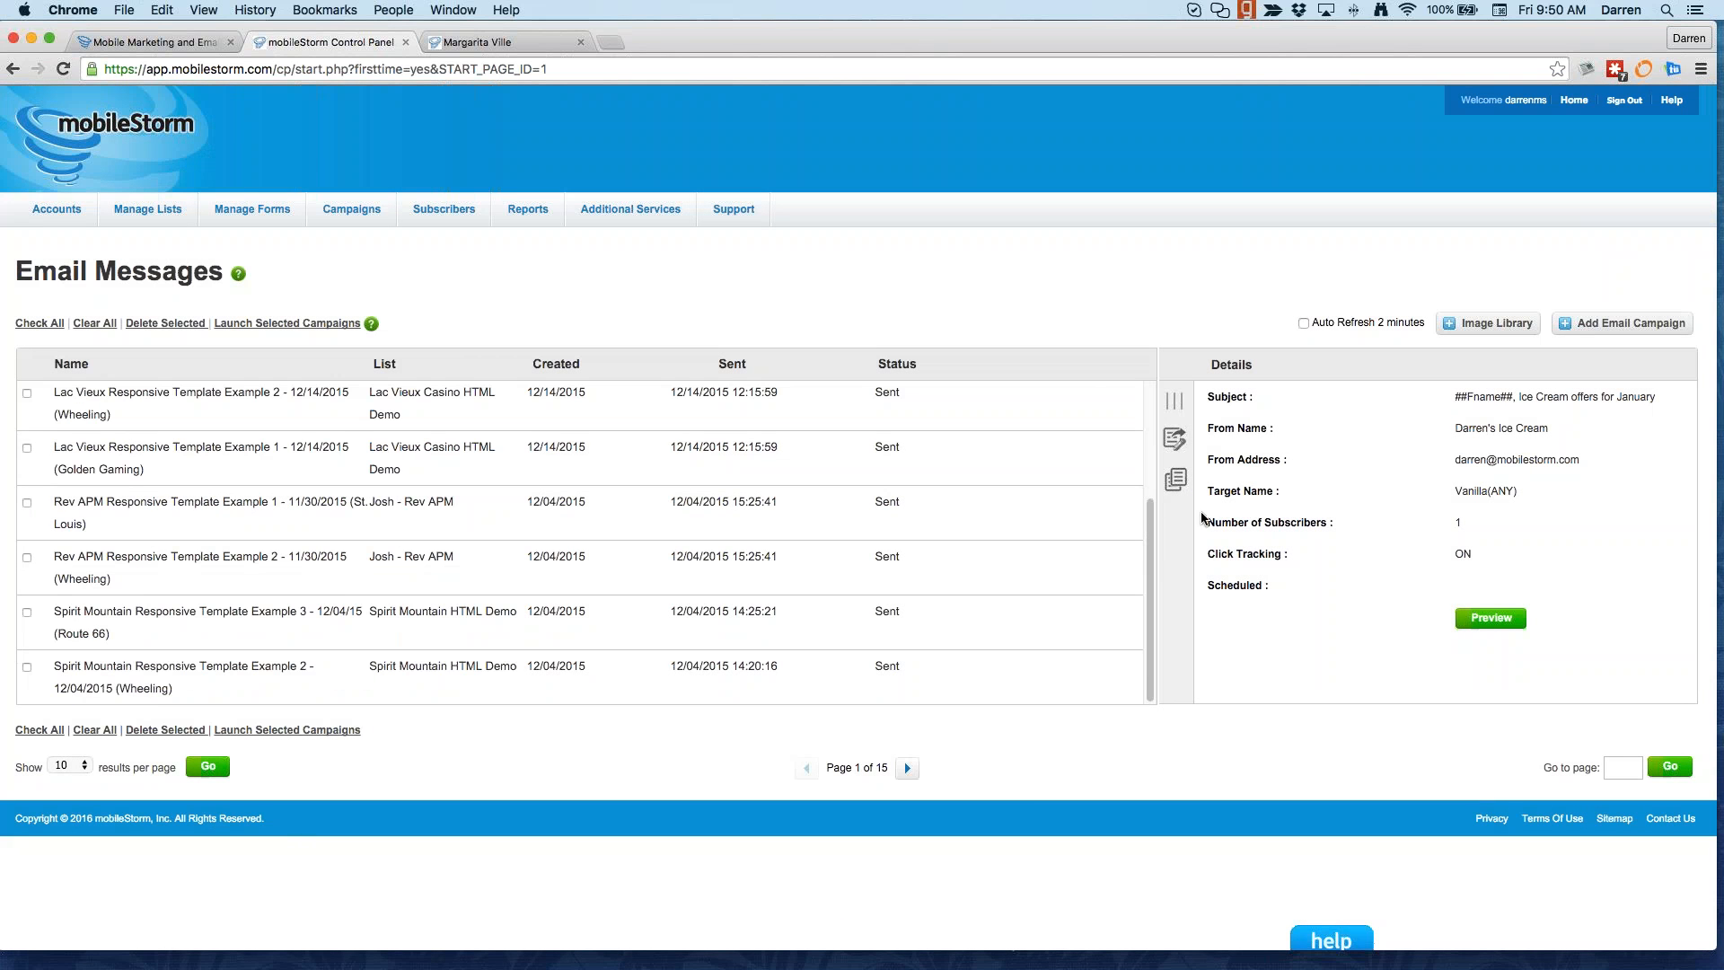
pyautogui.click(1176, 481)
# Step: Confirm the campaign copy, then switch to the SMS Messages list
pyautogui.click(1012, 337)
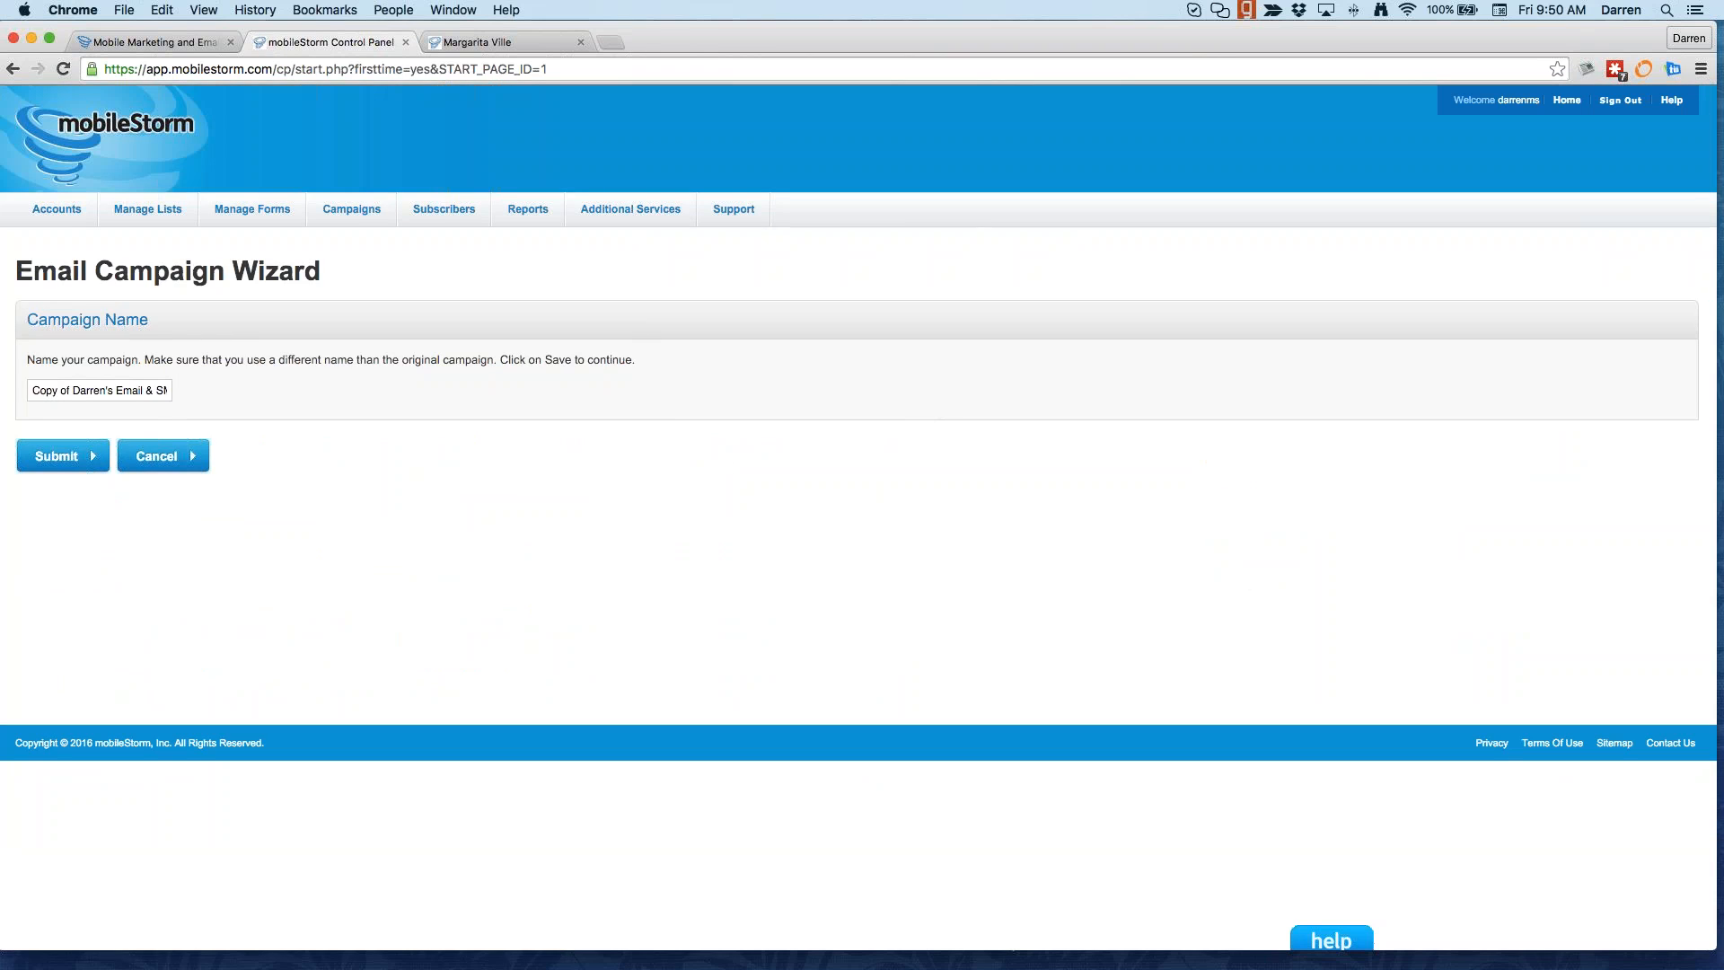
pyautogui.click(364, 265)
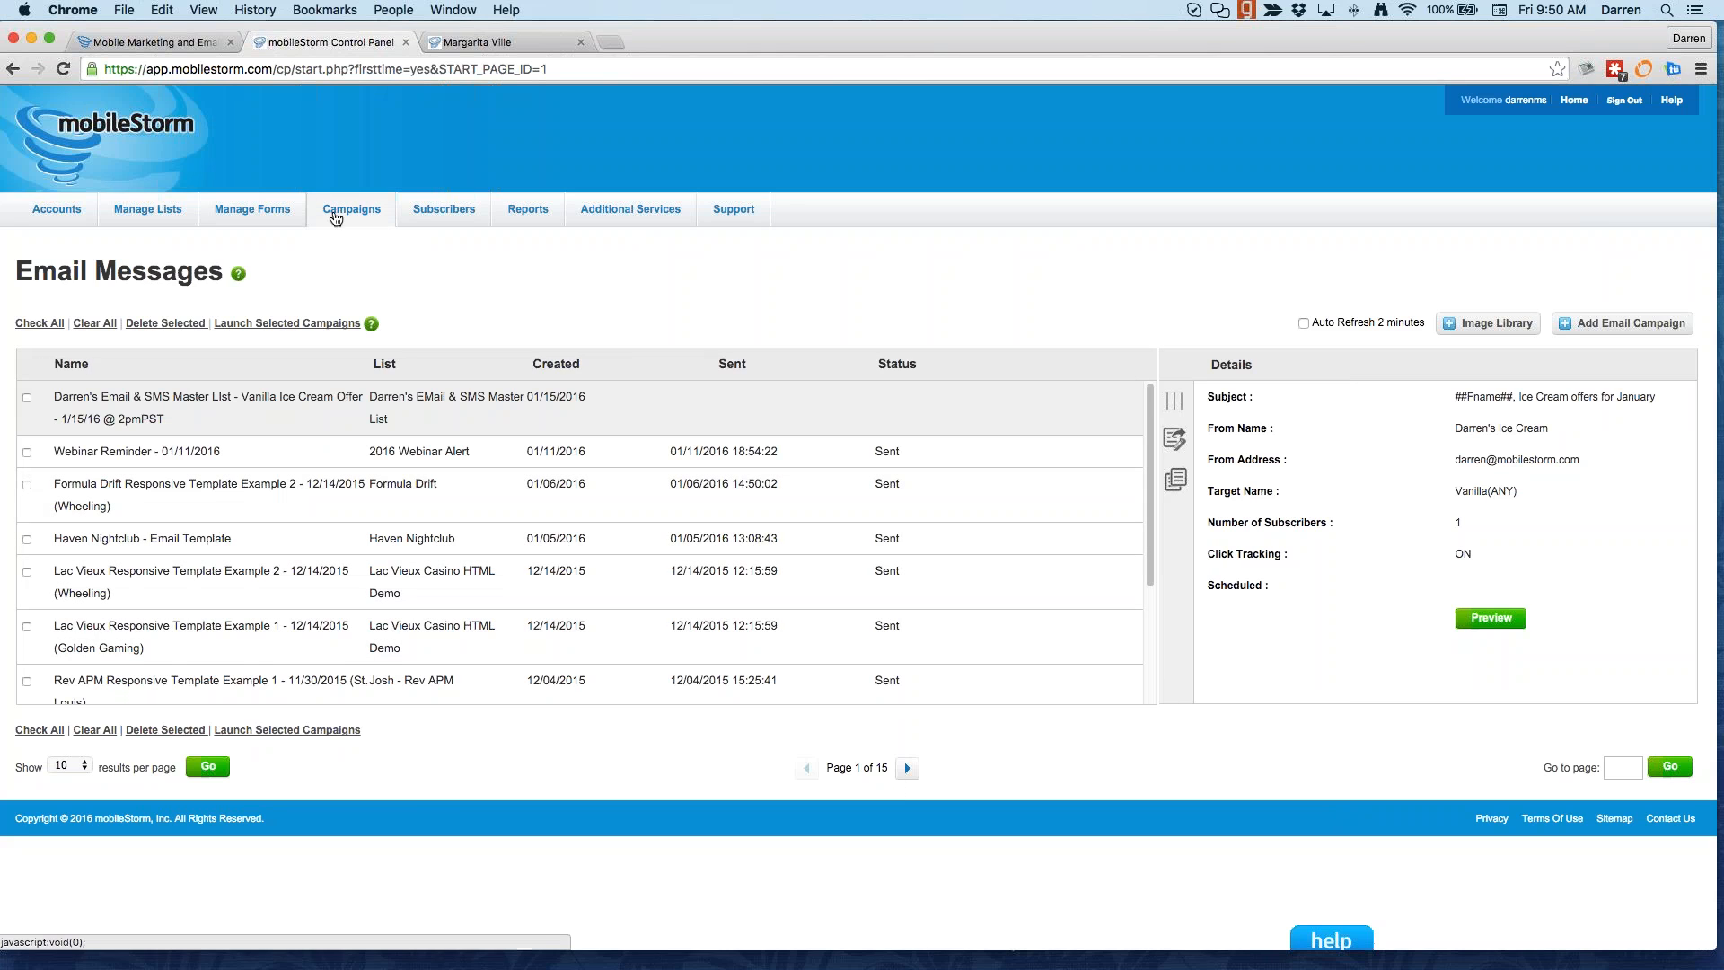
pyautogui.moveTo(335, 218)
pyautogui.click(382, 294)
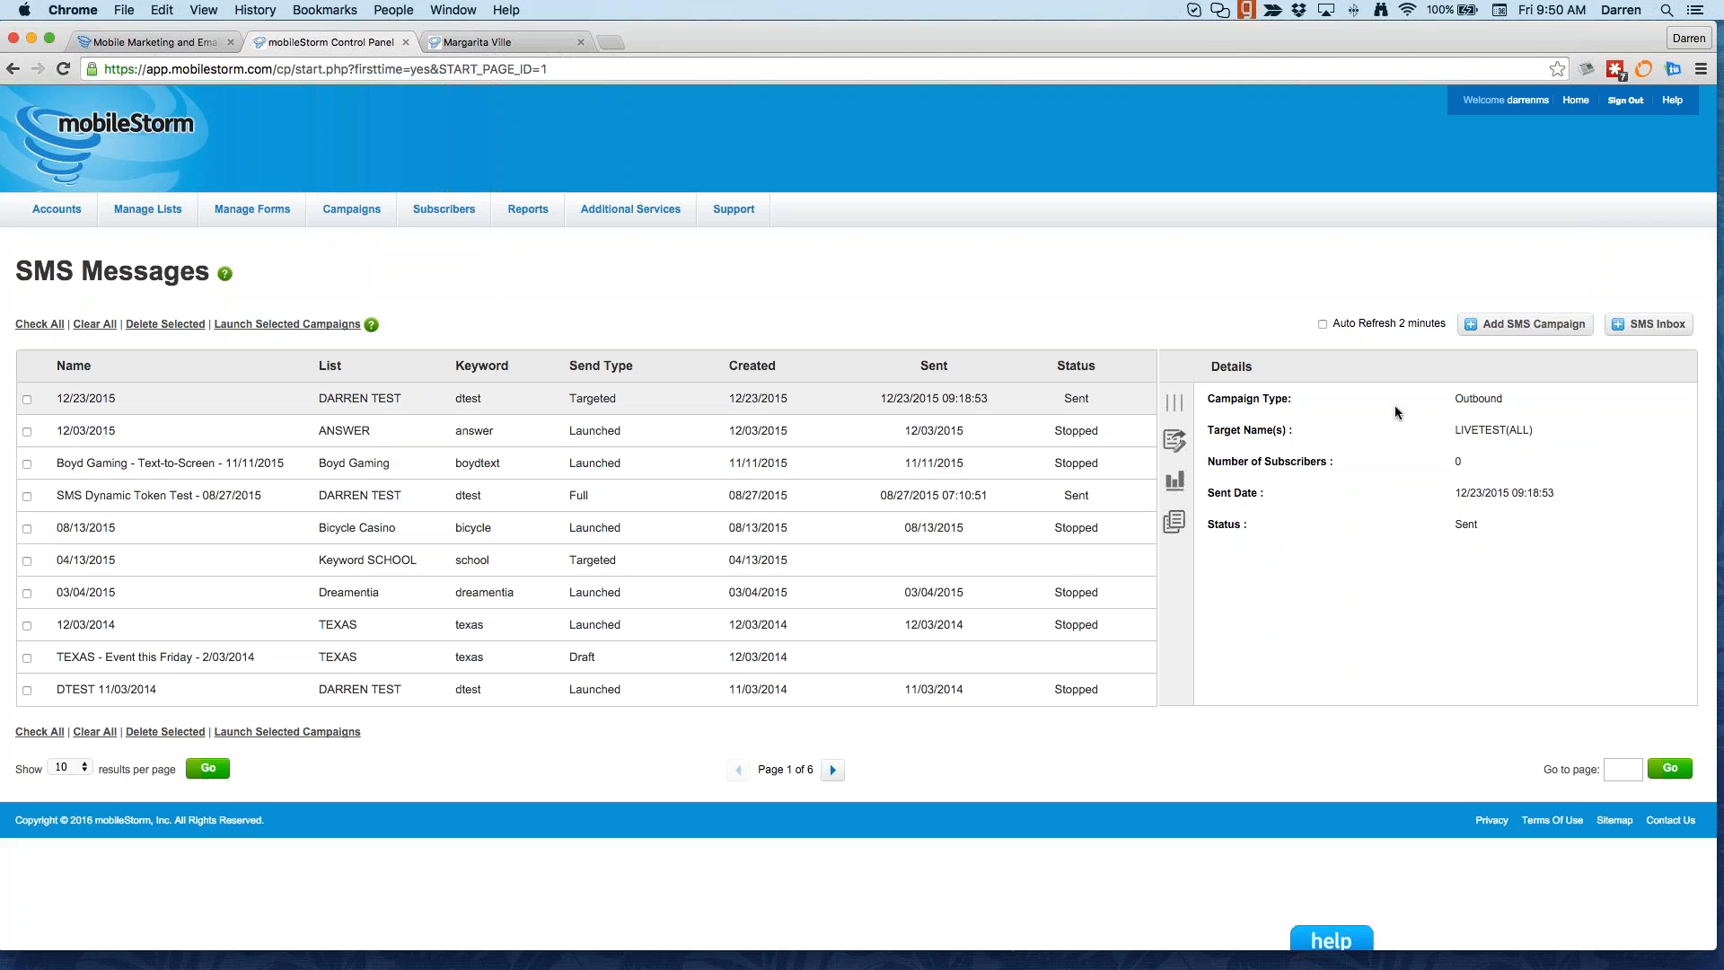
# Step: Create an outbound SMS campaign targeting Club Tier - Celebrity from the Players Club group
pyautogui.click(1521, 331)
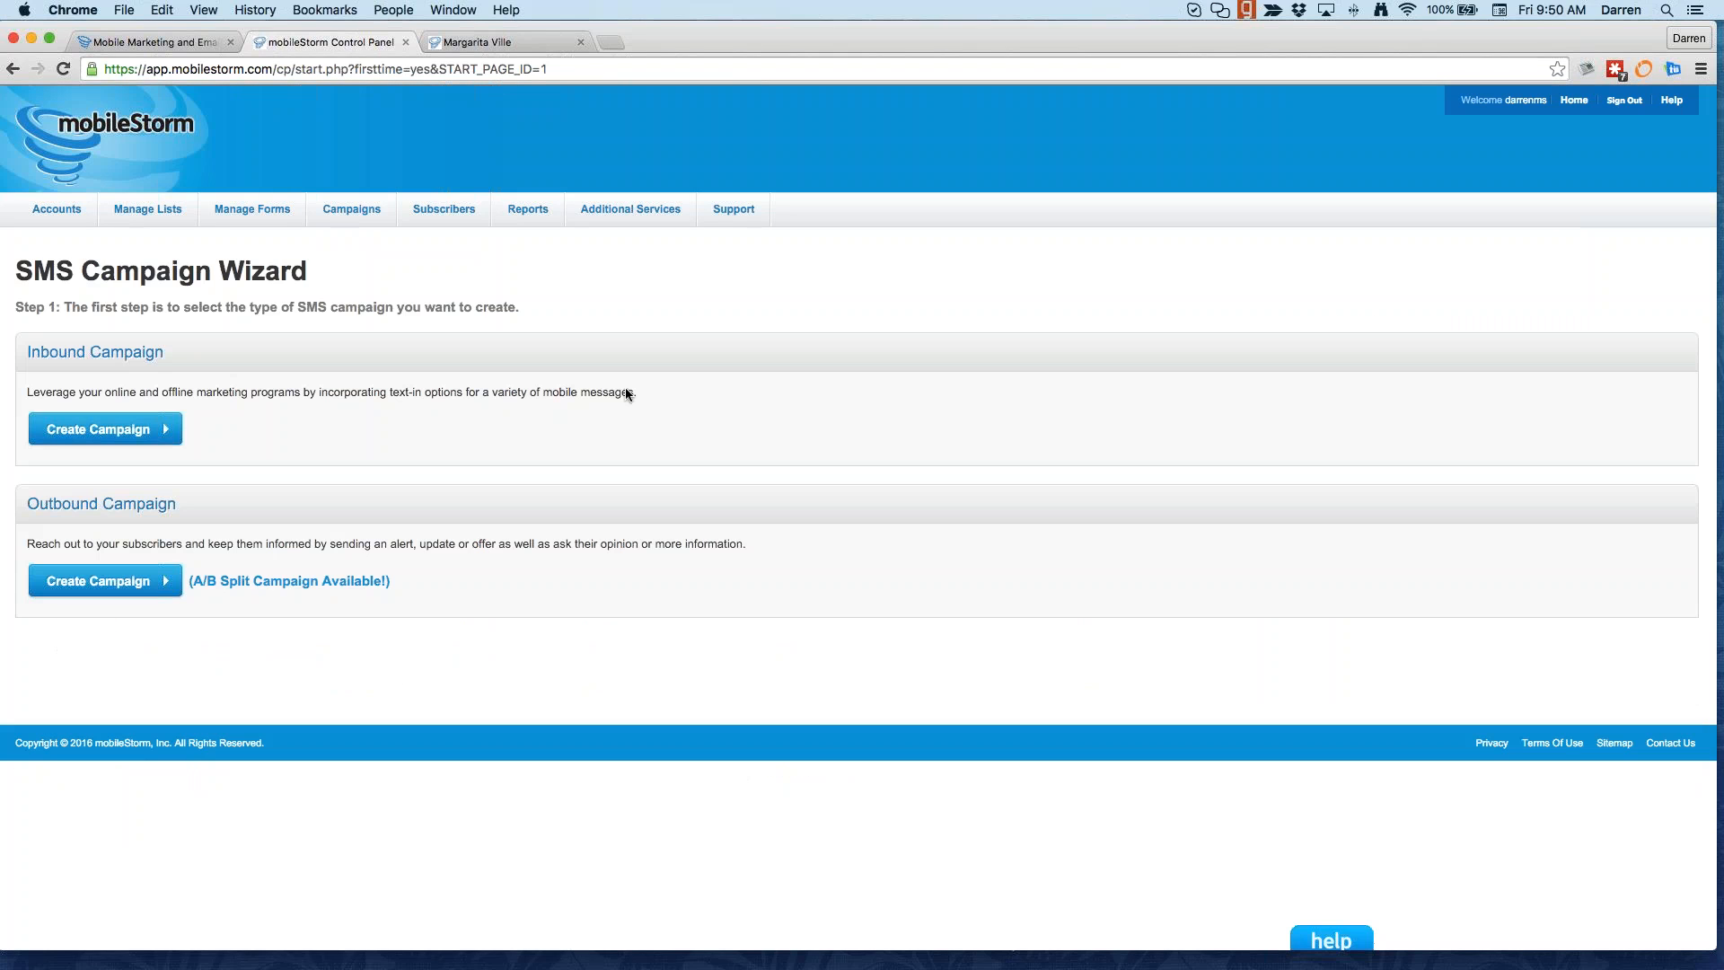
pyautogui.click(212, 579)
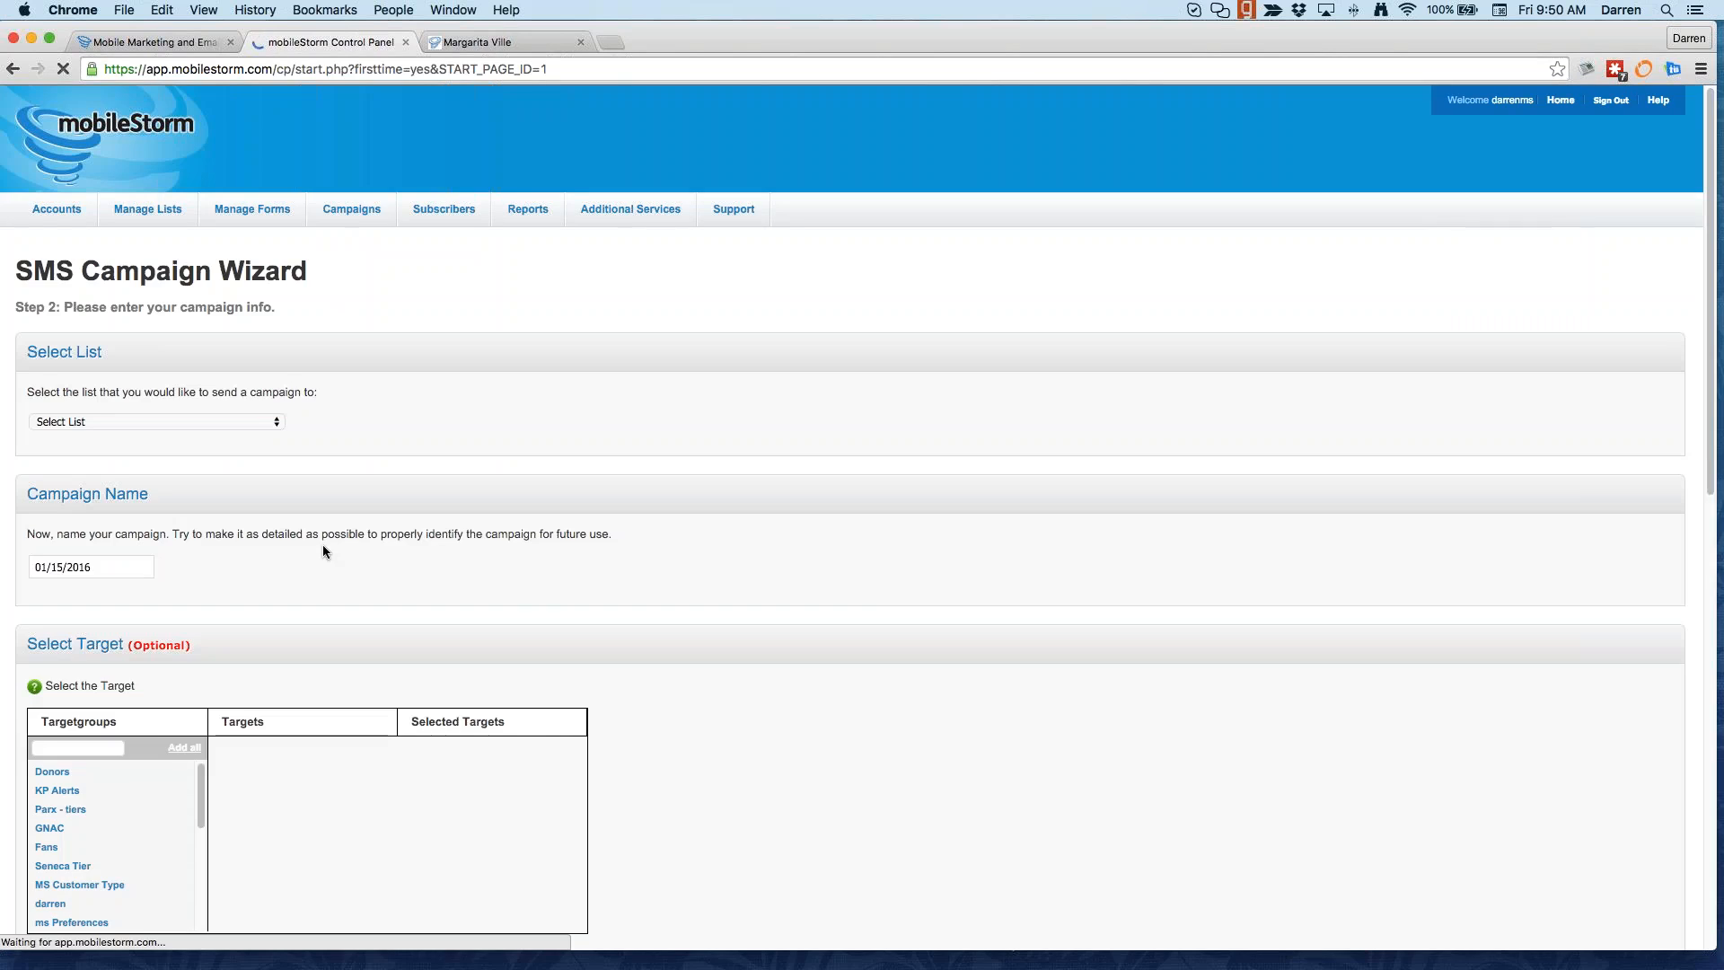
pyautogui.scroll(-1, 184, 719)
pyautogui.scroll(-3, 96, 745)
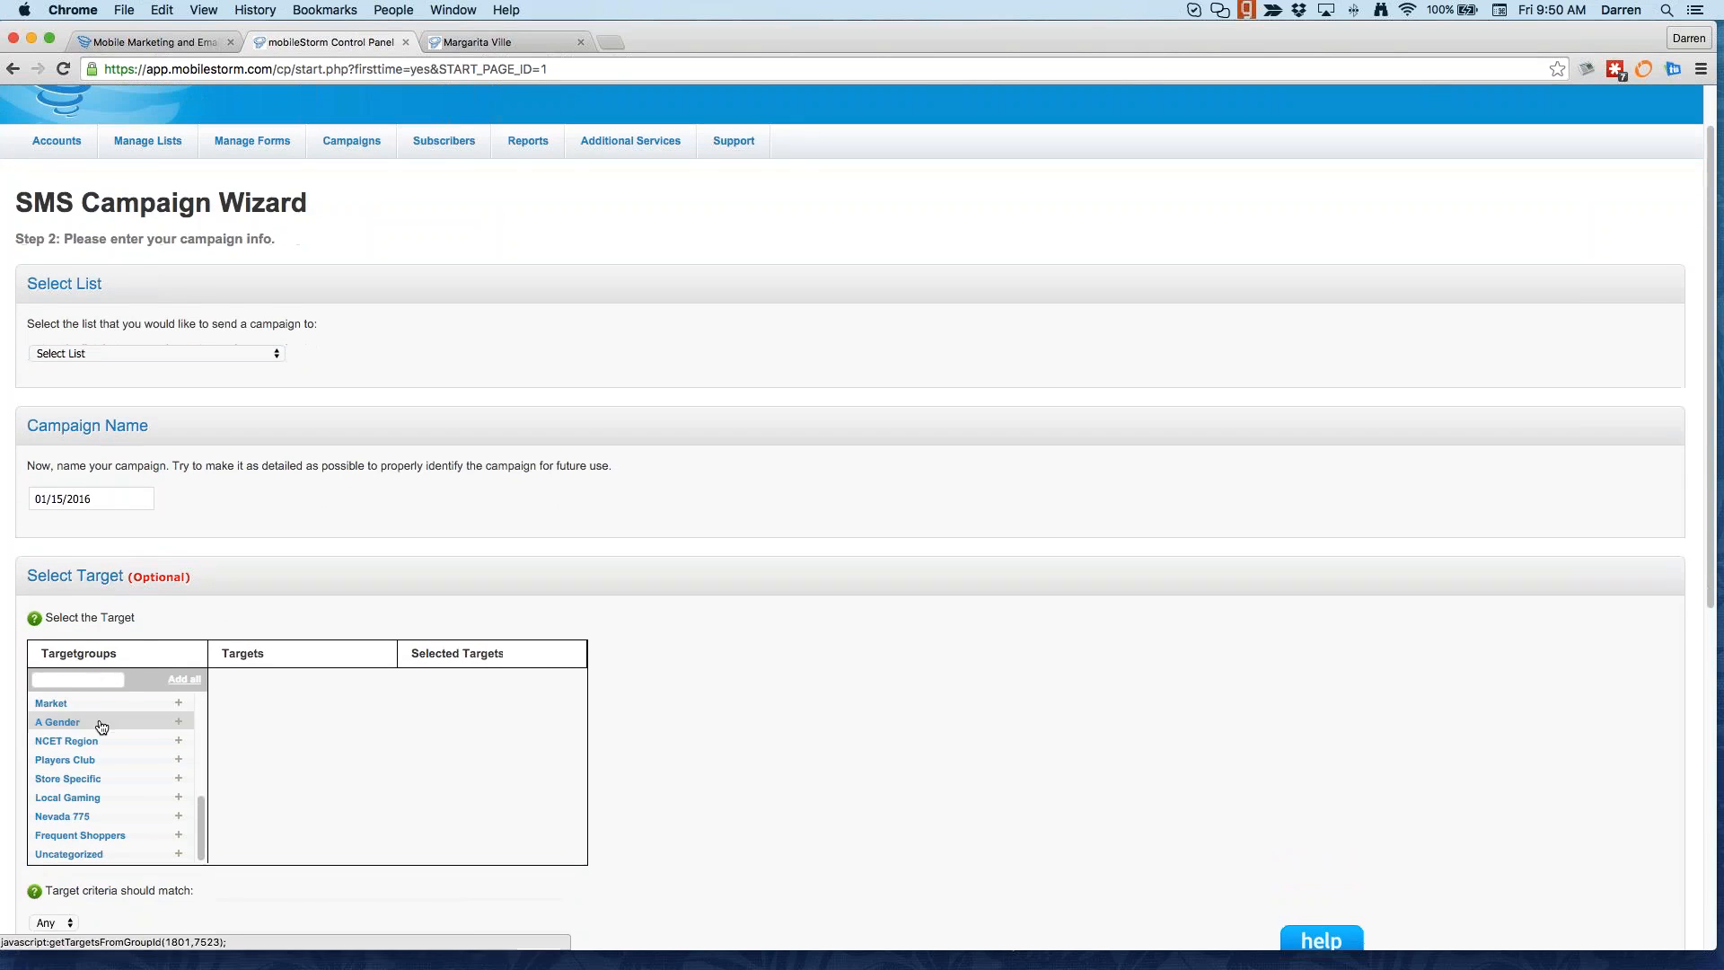
pyautogui.scroll(-5, 773, 710)
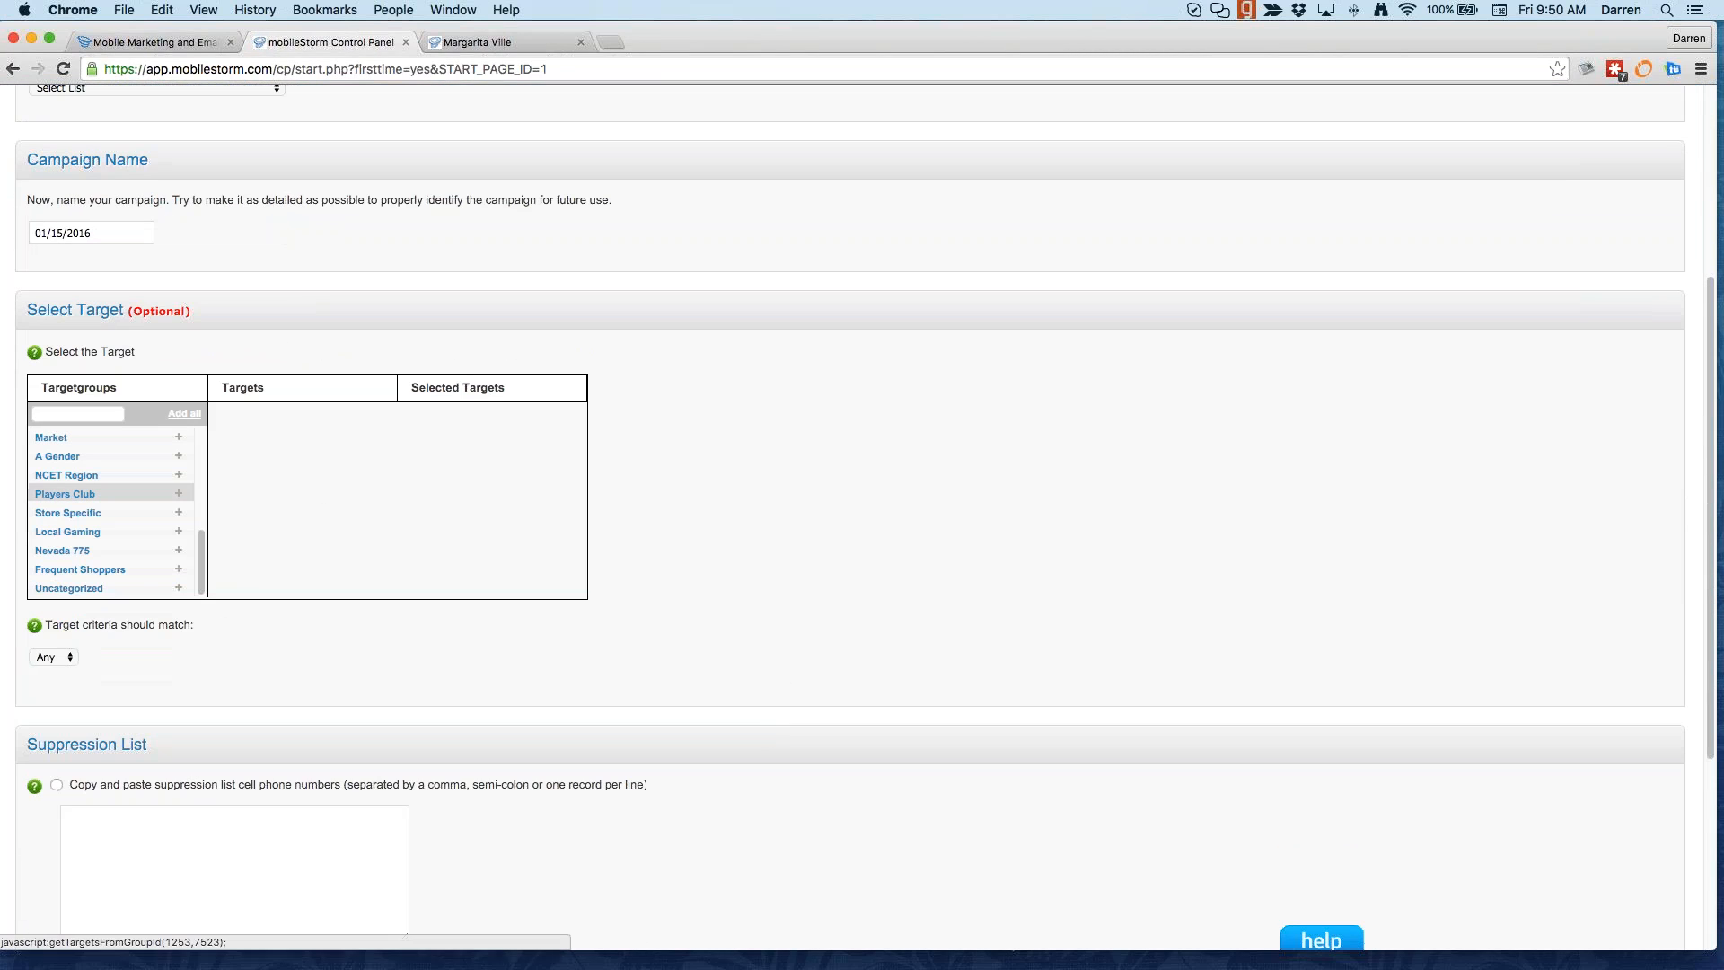
pyautogui.click(178, 495)
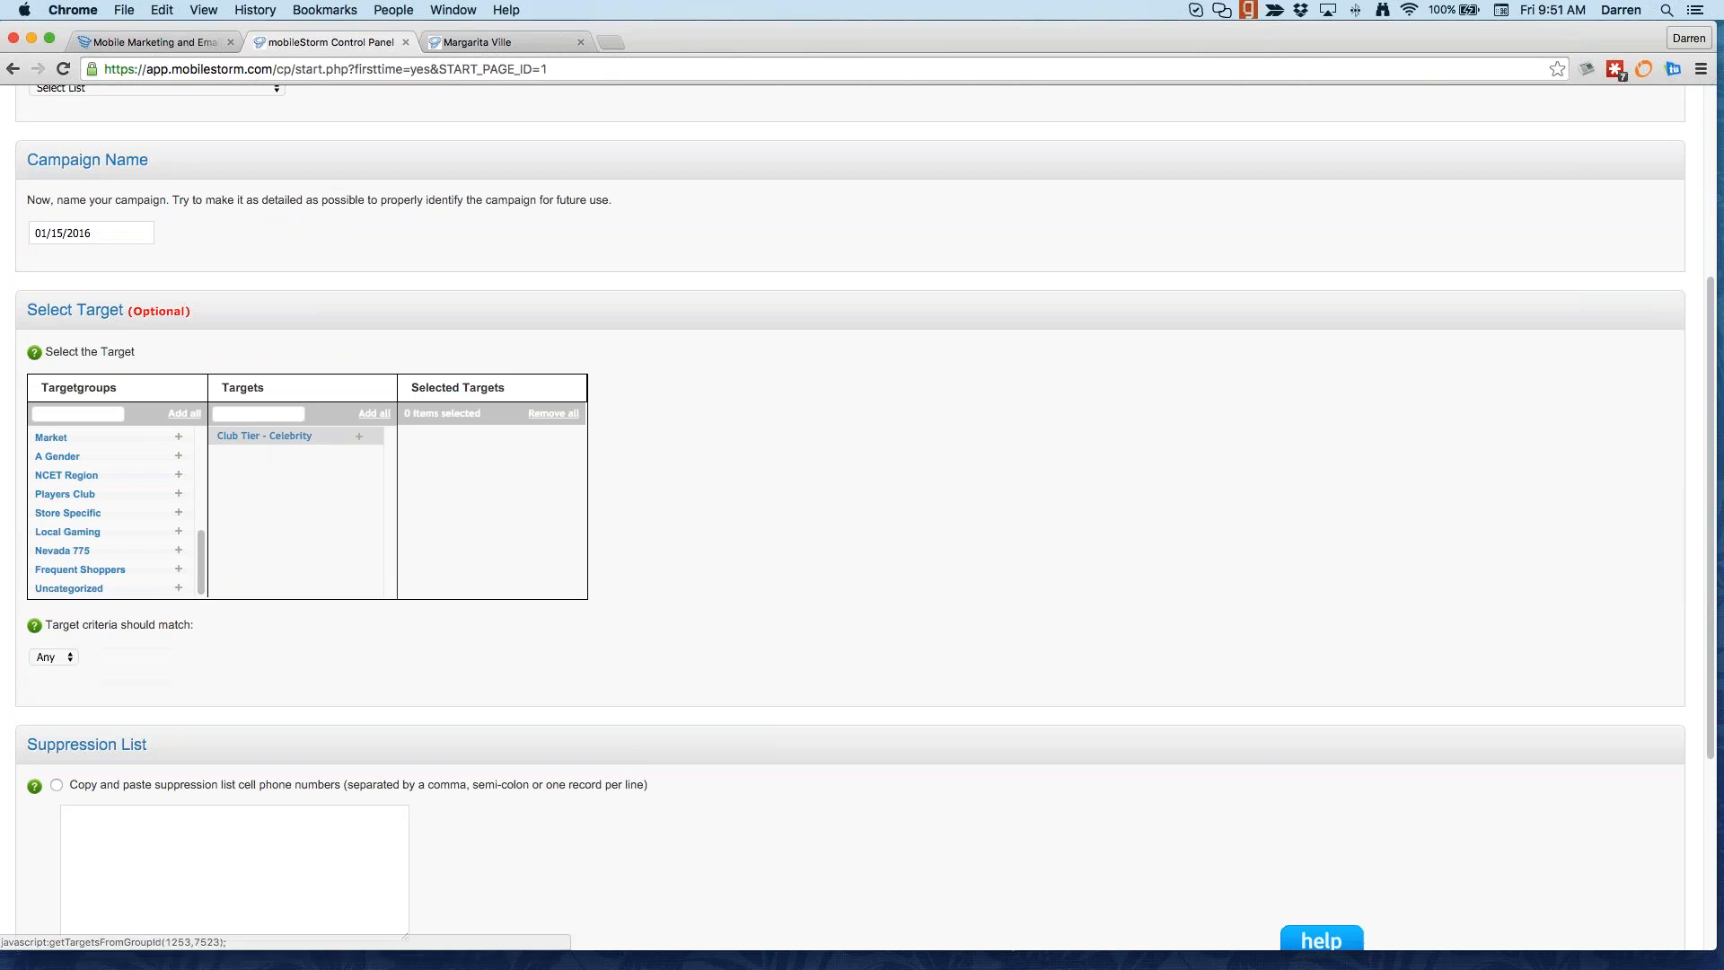
pyautogui.click(357, 434)
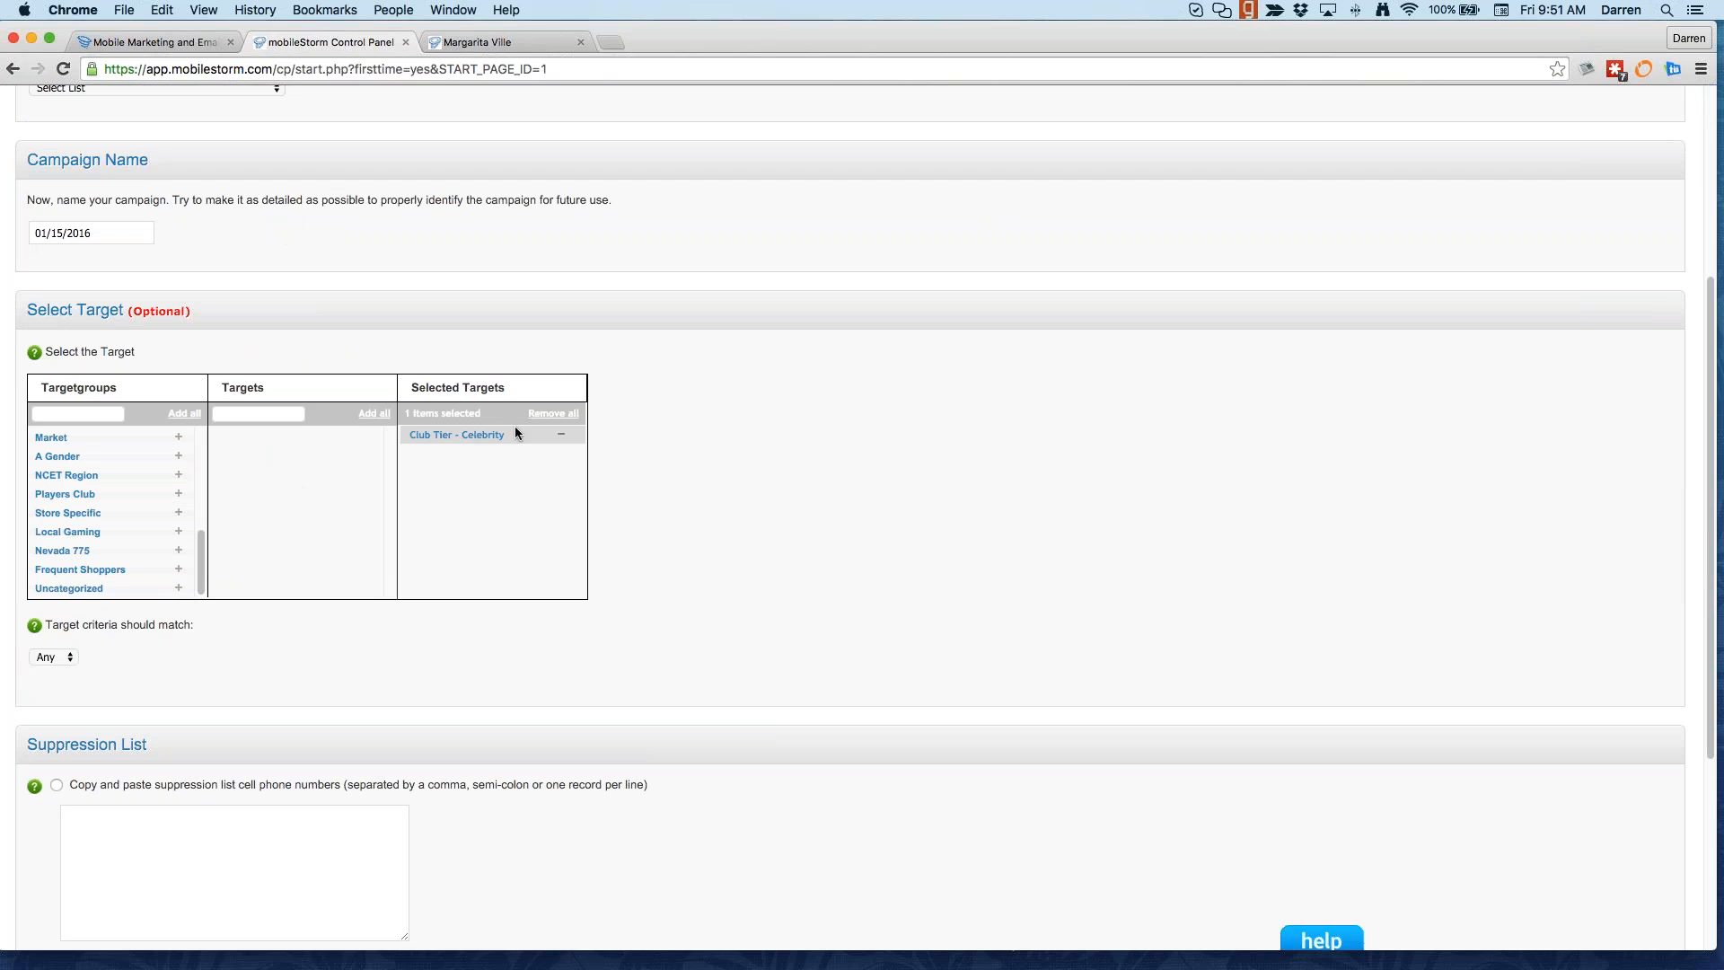
pyautogui.scroll(-3, 585, 611)
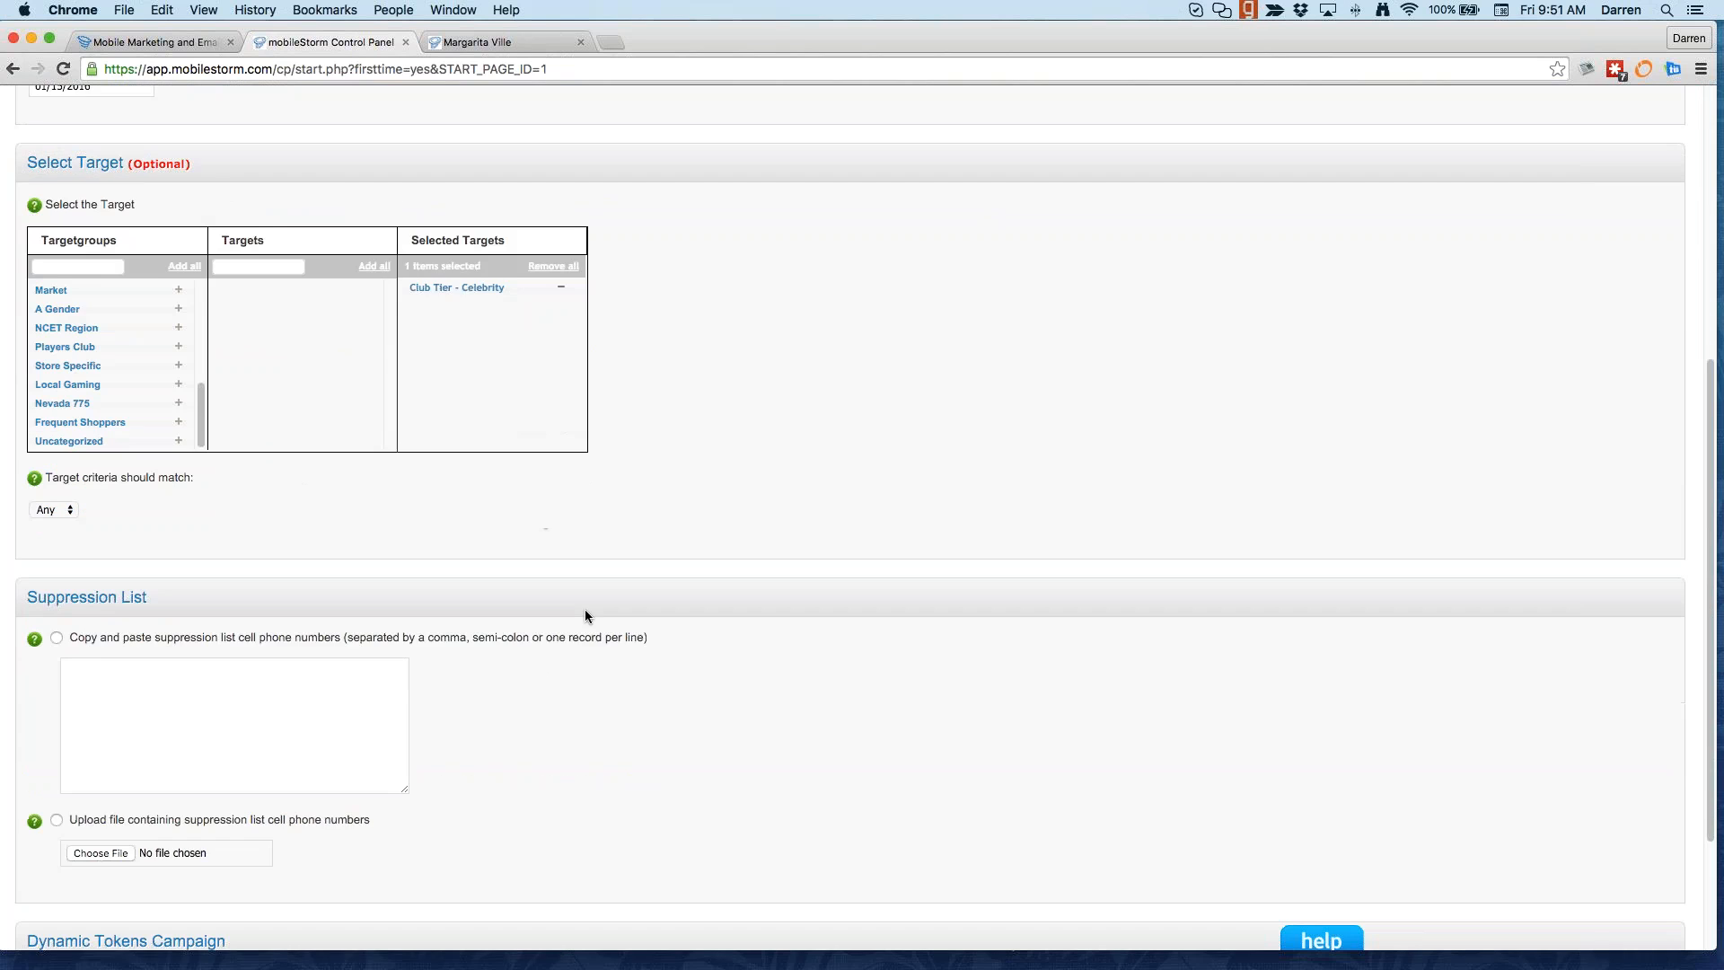
pyautogui.scroll(3, 584, 616)
pyautogui.scroll(-7, 586, 618)
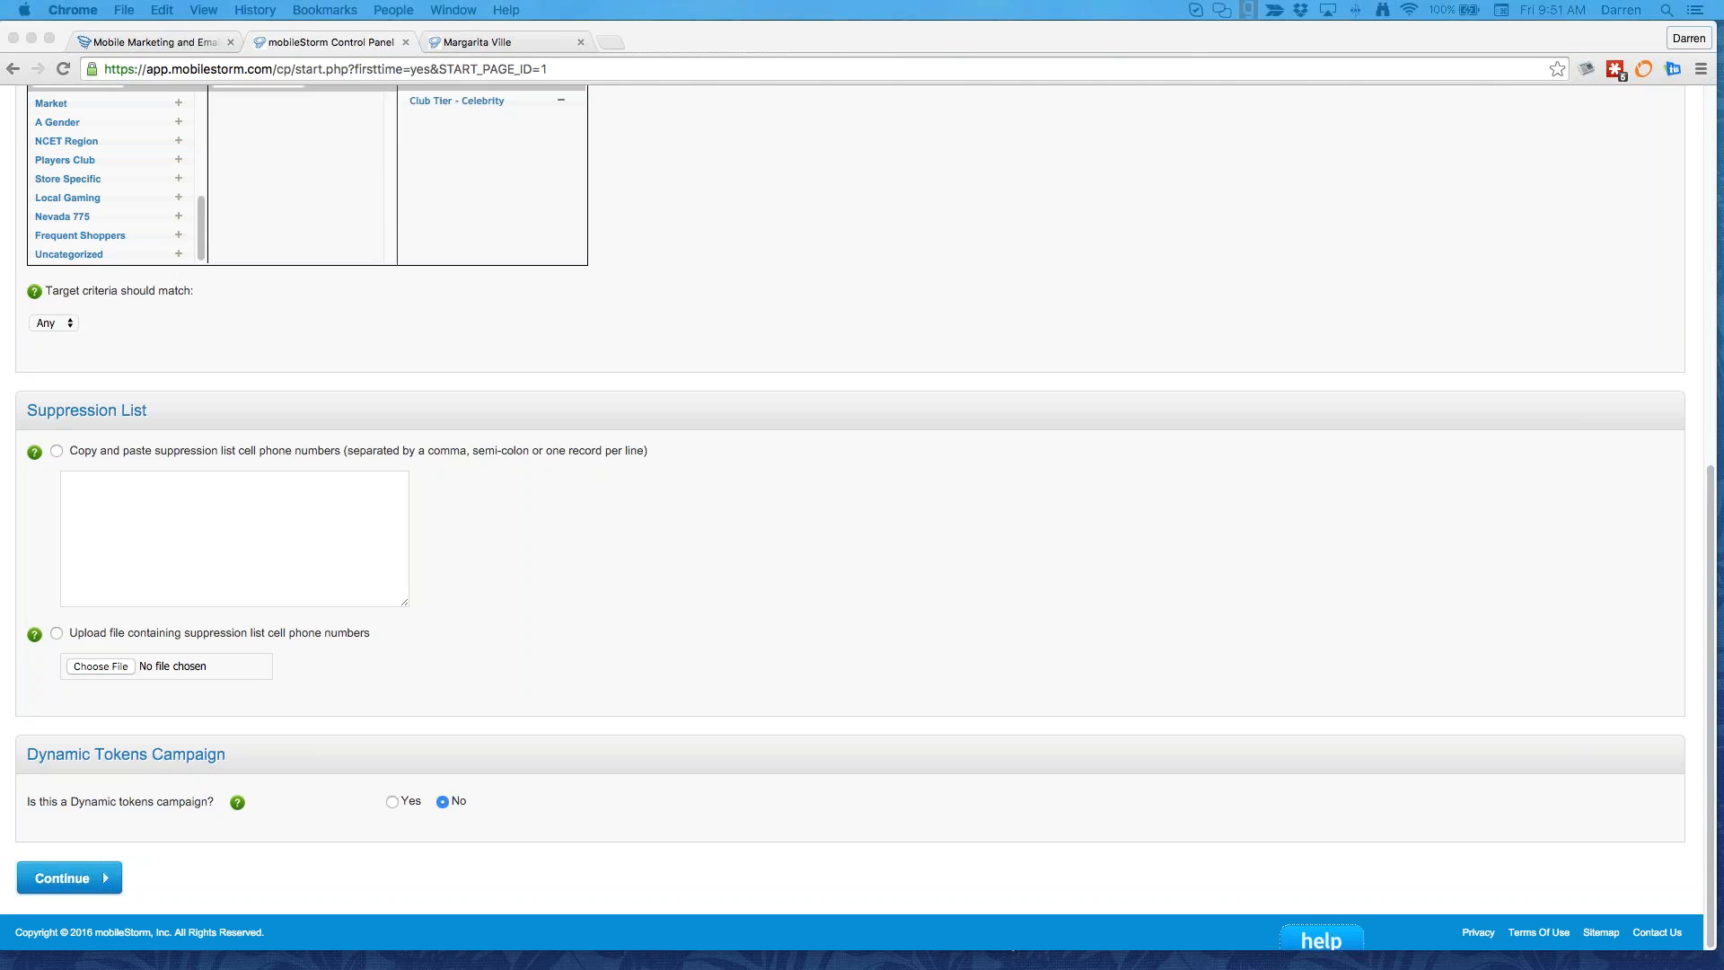
pyautogui.scroll(10, 862, 359)
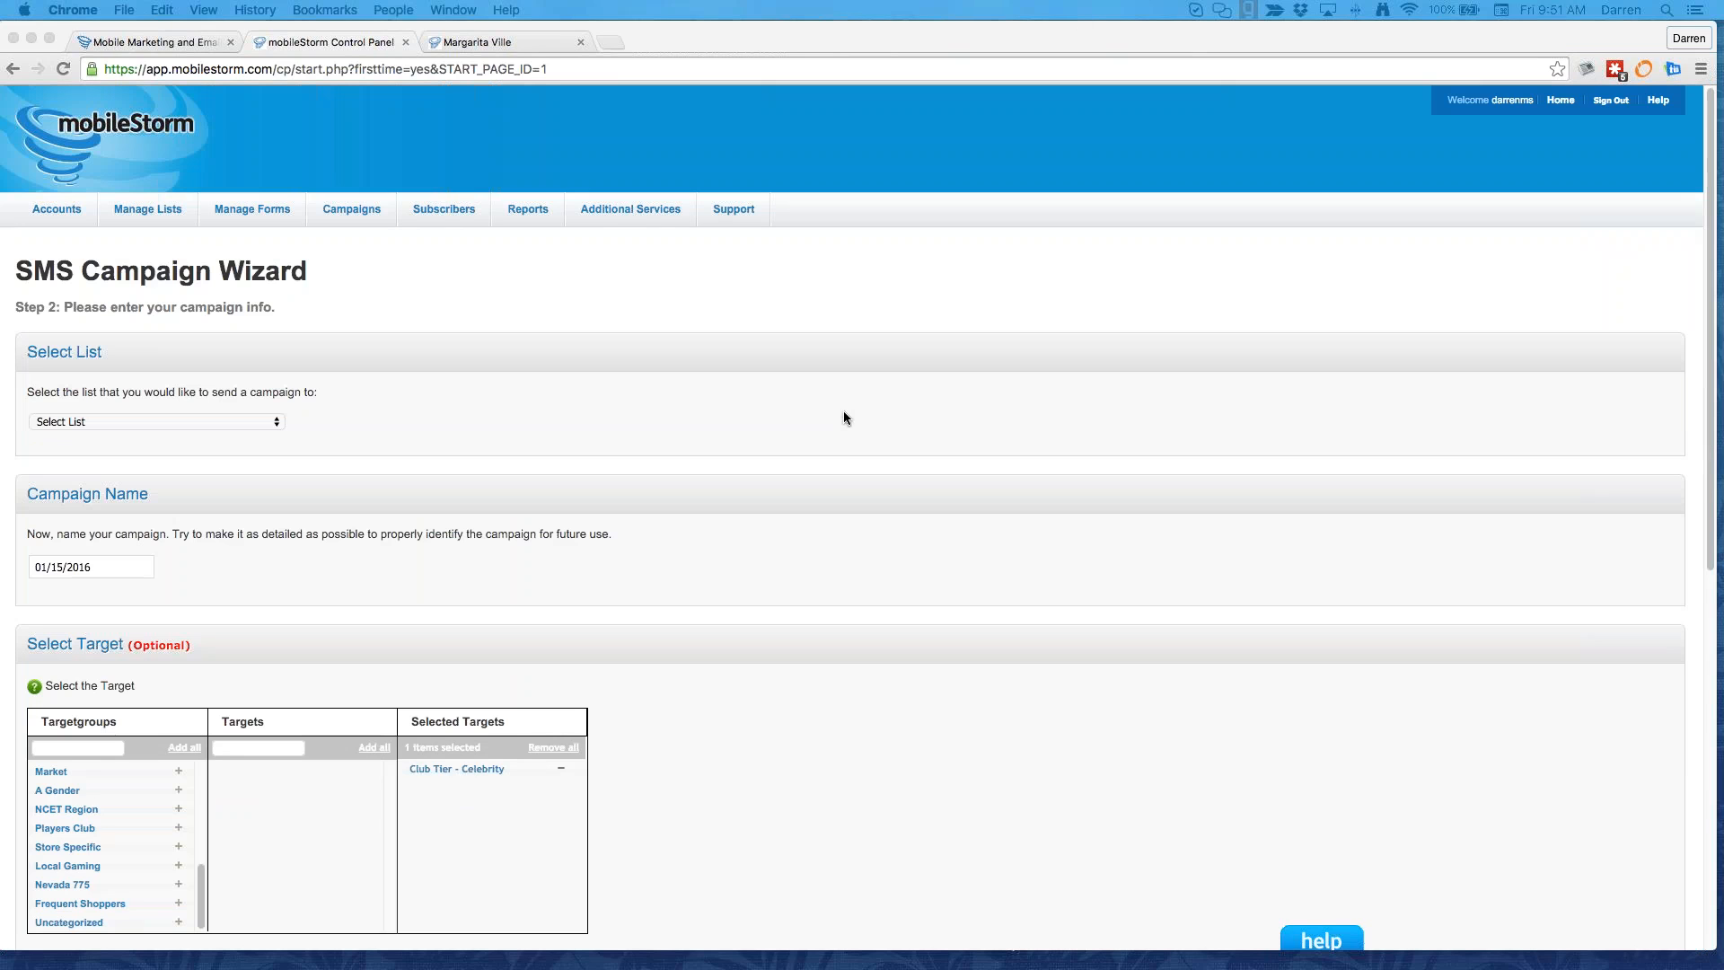
# Step: Log out and sign back in using the other saved account's credentials
pyautogui.click(1611, 100)
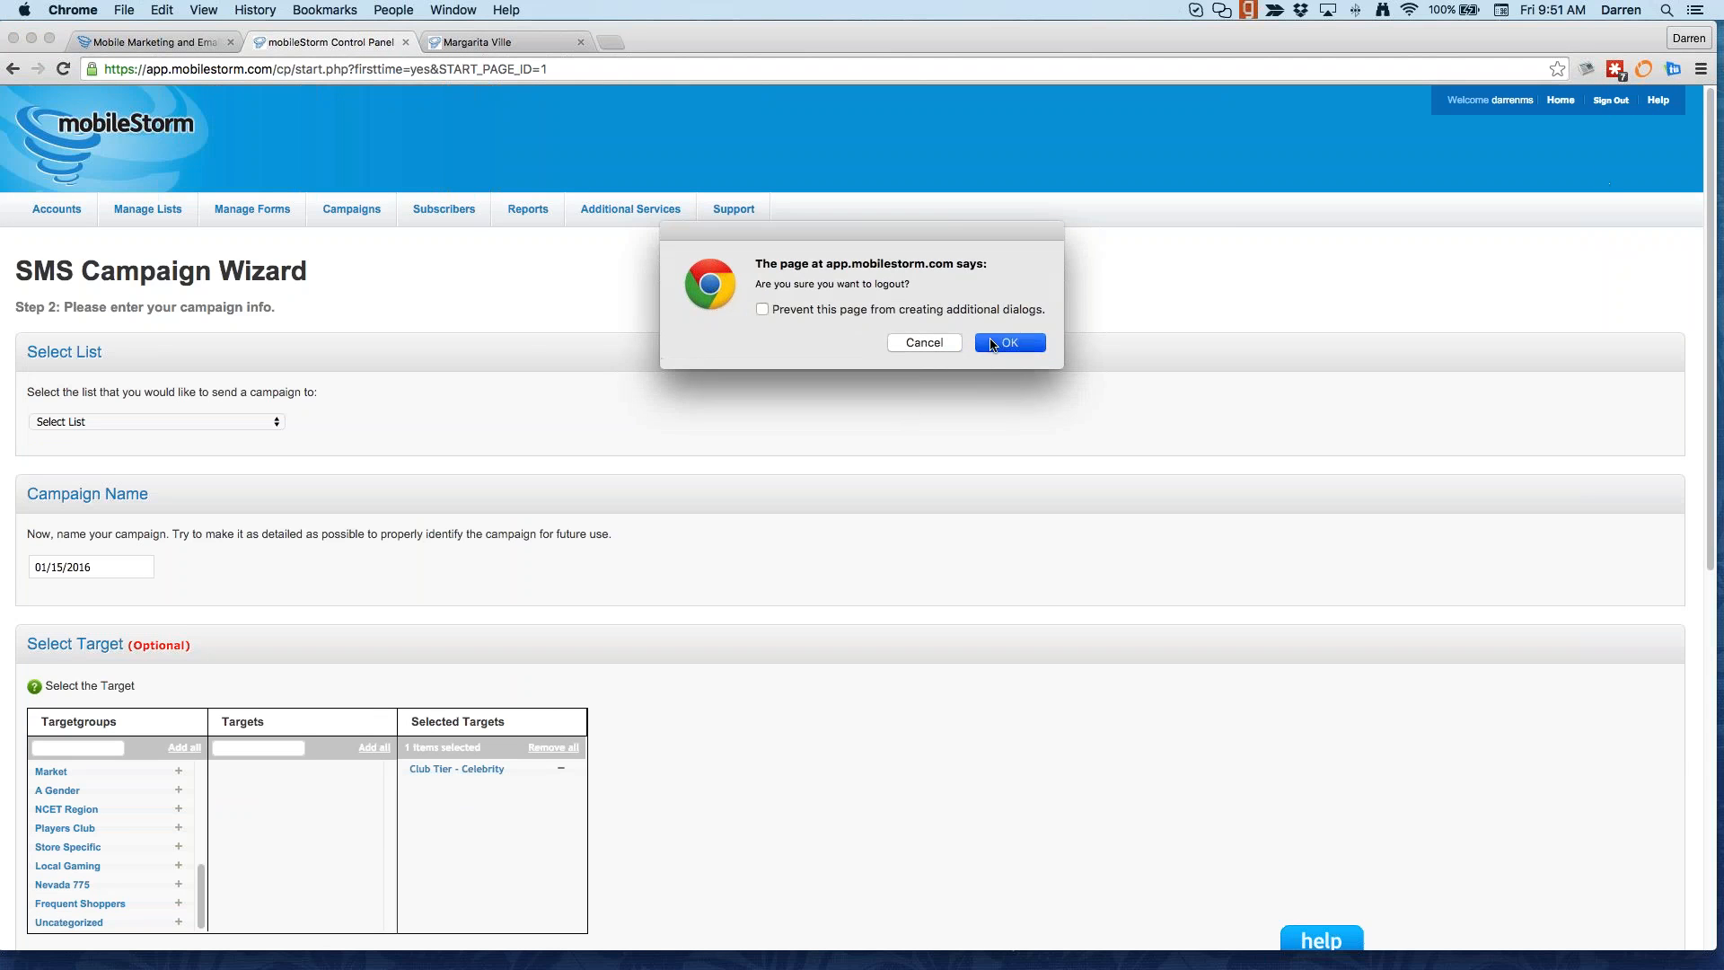
pyautogui.click(1009, 343)
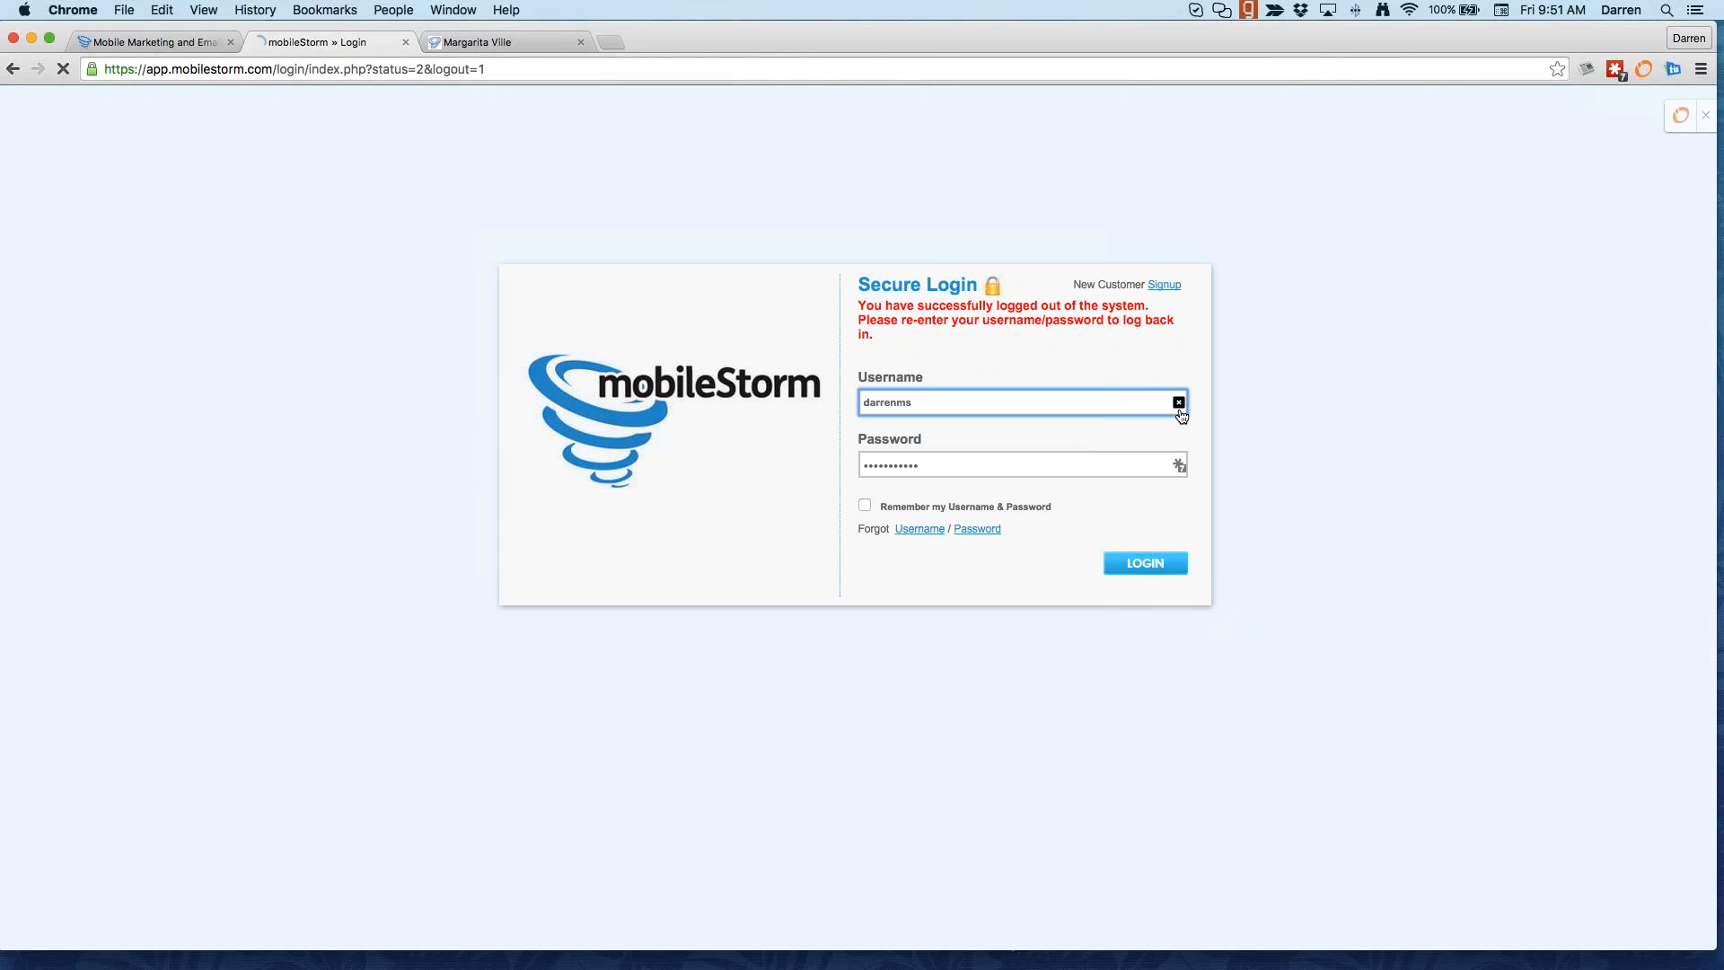
pyautogui.click(1179, 402)
pyautogui.click(995, 530)
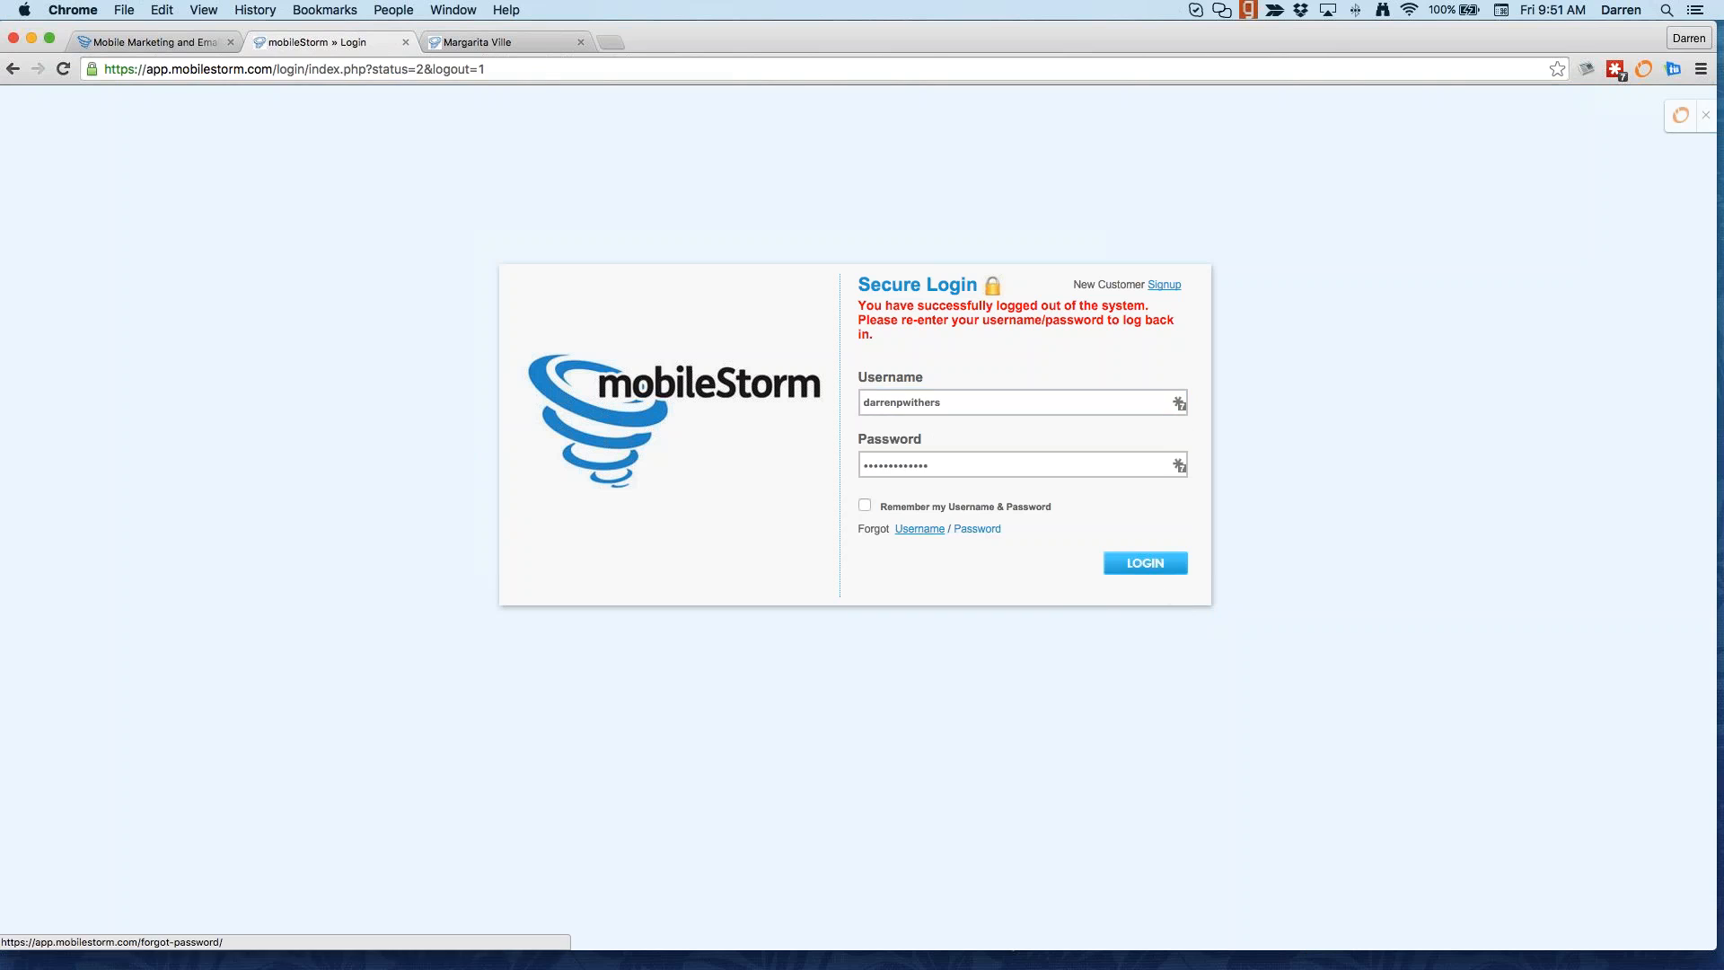
pyautogui.click(1147, 565)
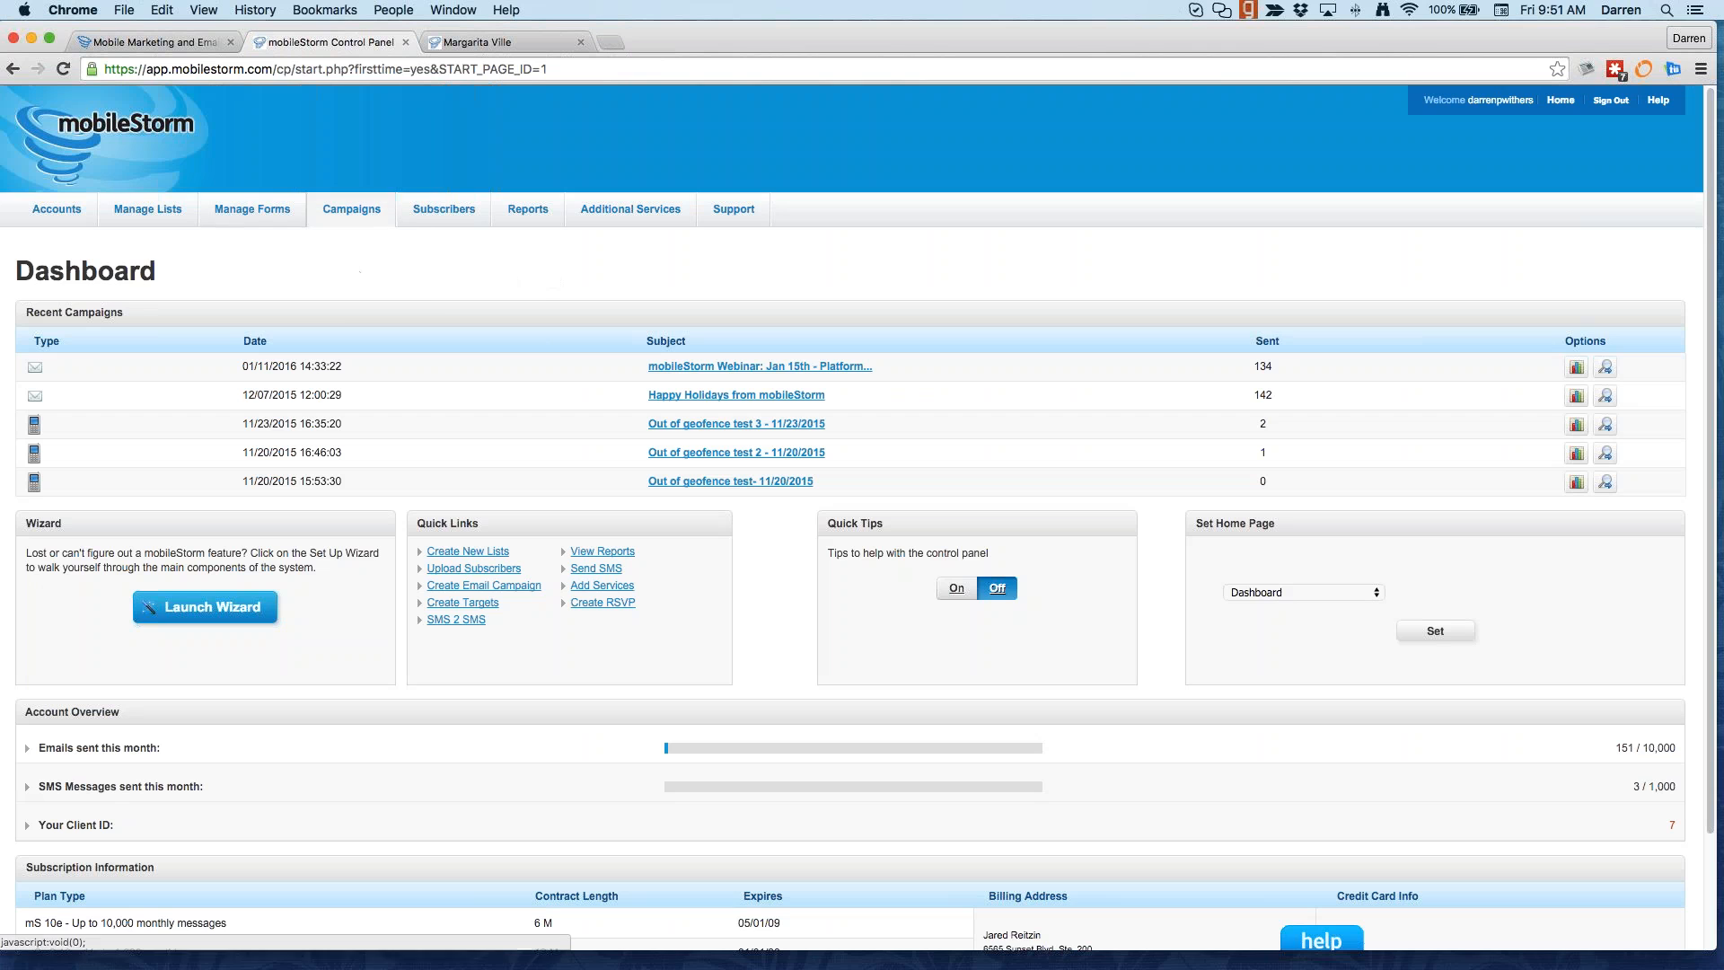
# Step: Create an LBS campaign with no list selected and continue to its location settings step
pyautogui.moveTo(351, 209)
pyautogui.click(420, 299)
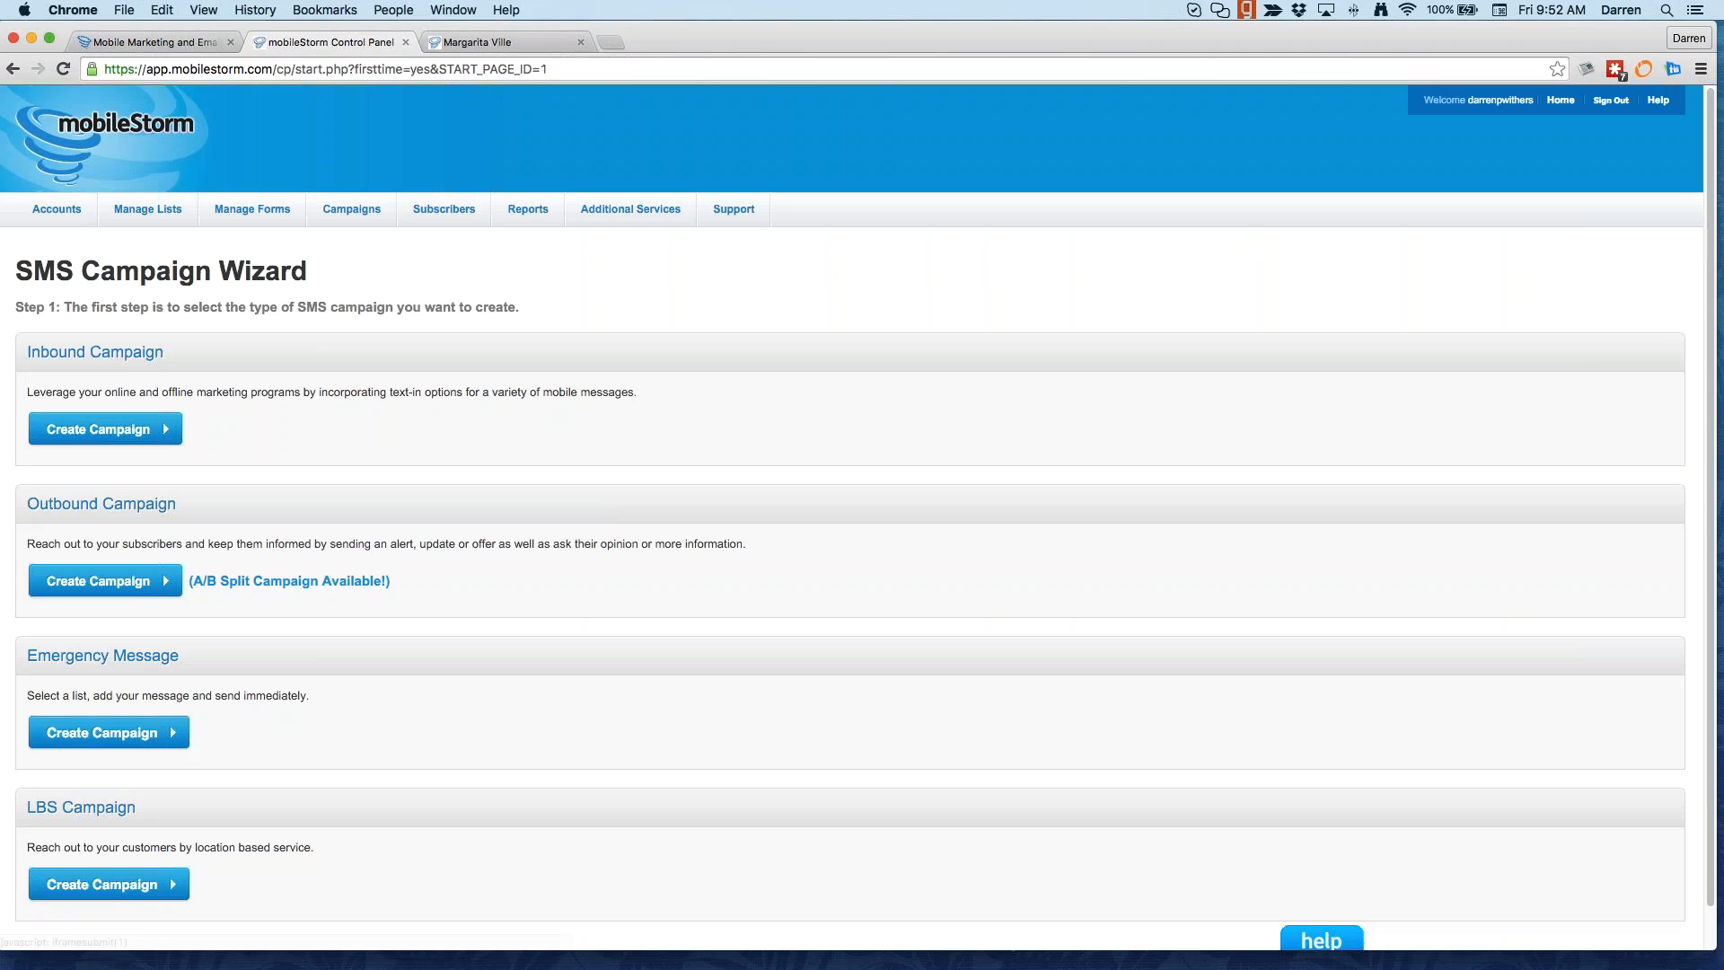
pyautogui.scroll(-1, 87, 889)
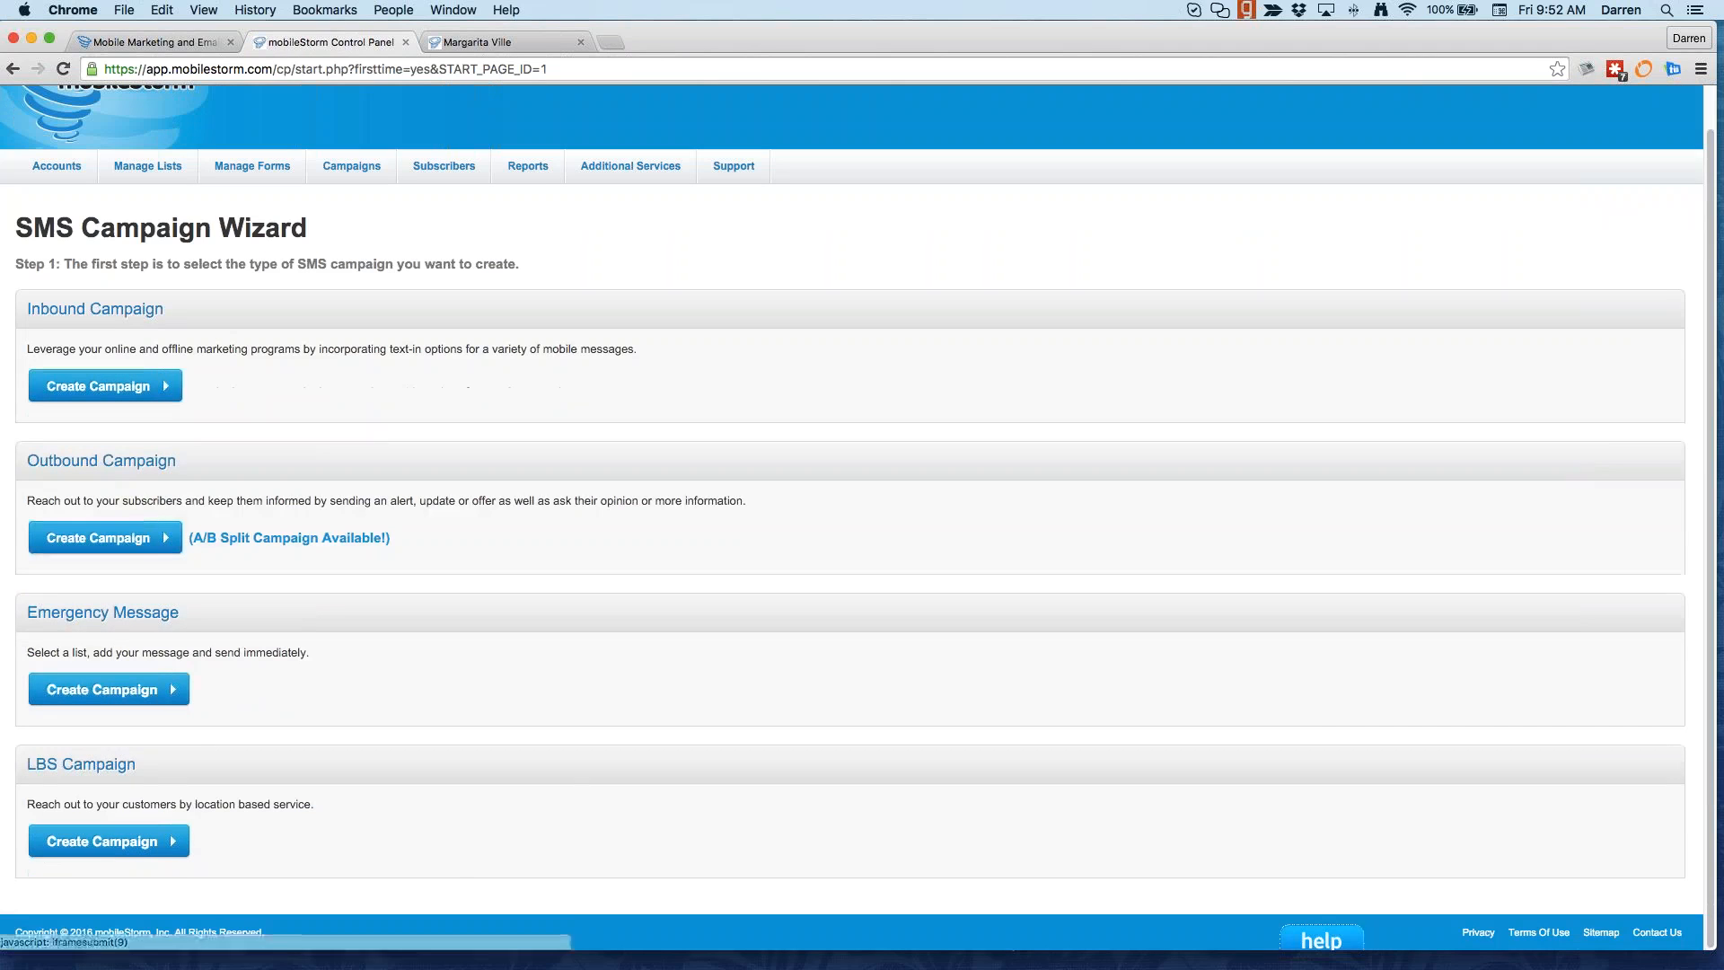
pyautogui.moveTo(31, 770); pyautogui.dragTo(138, 770)
pyautogui.click(135, 840)
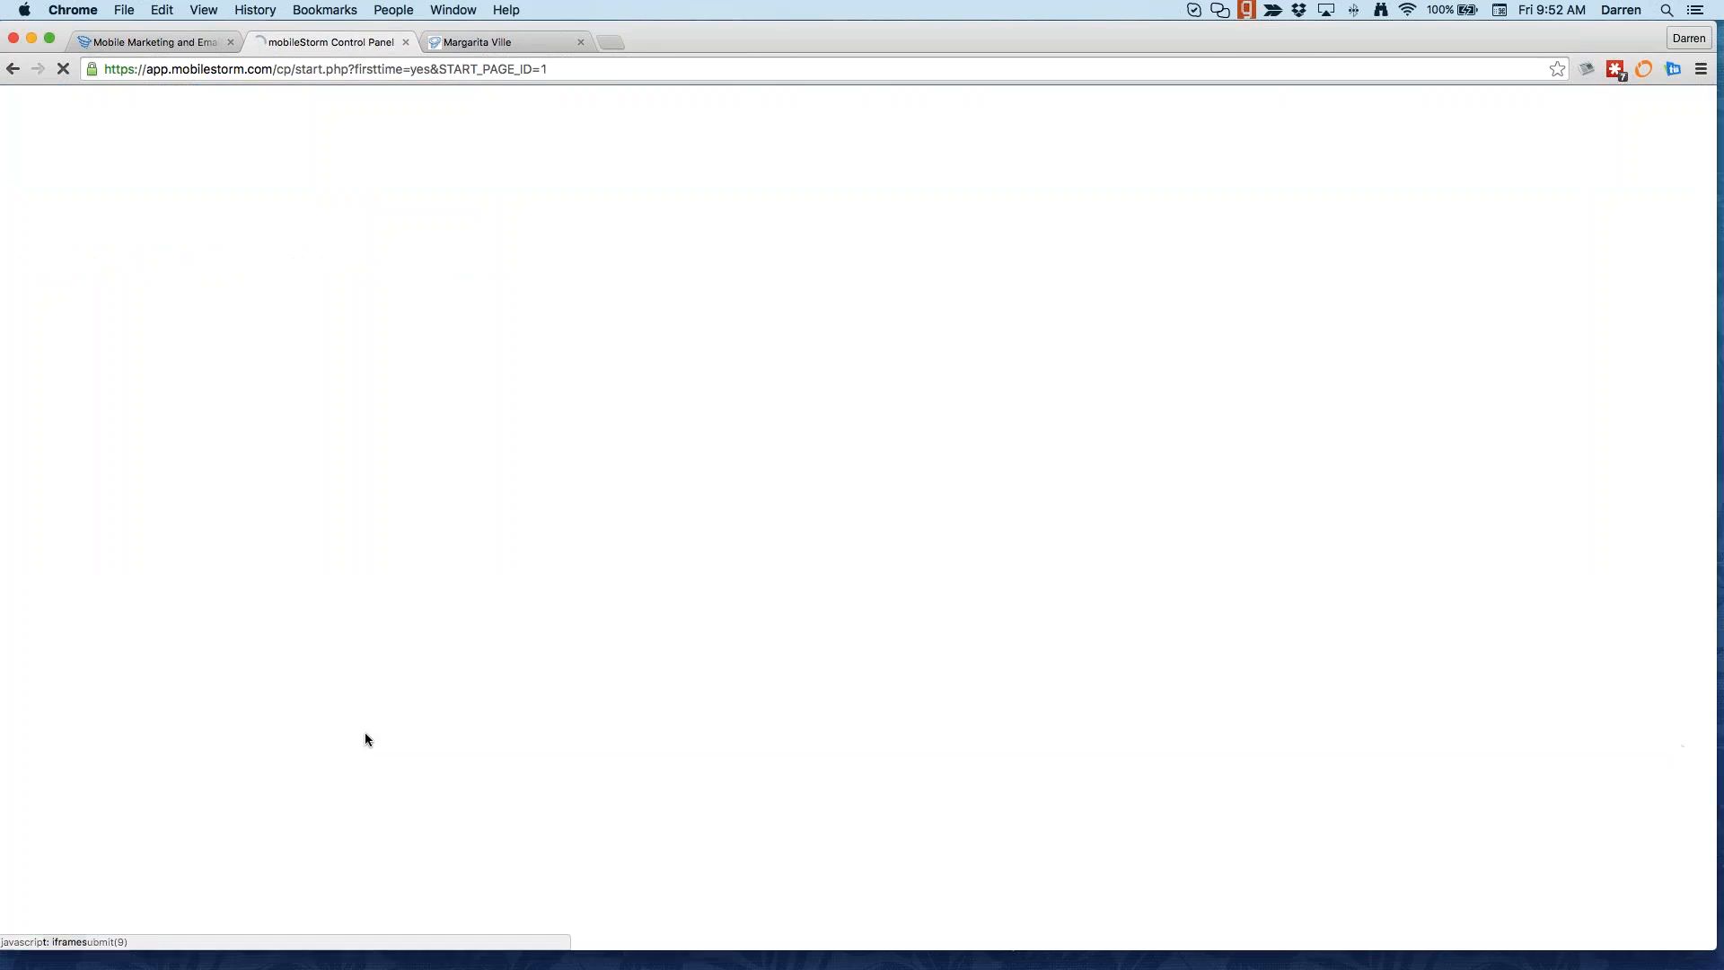
pyautogui.scroll(-1, 300, 555)
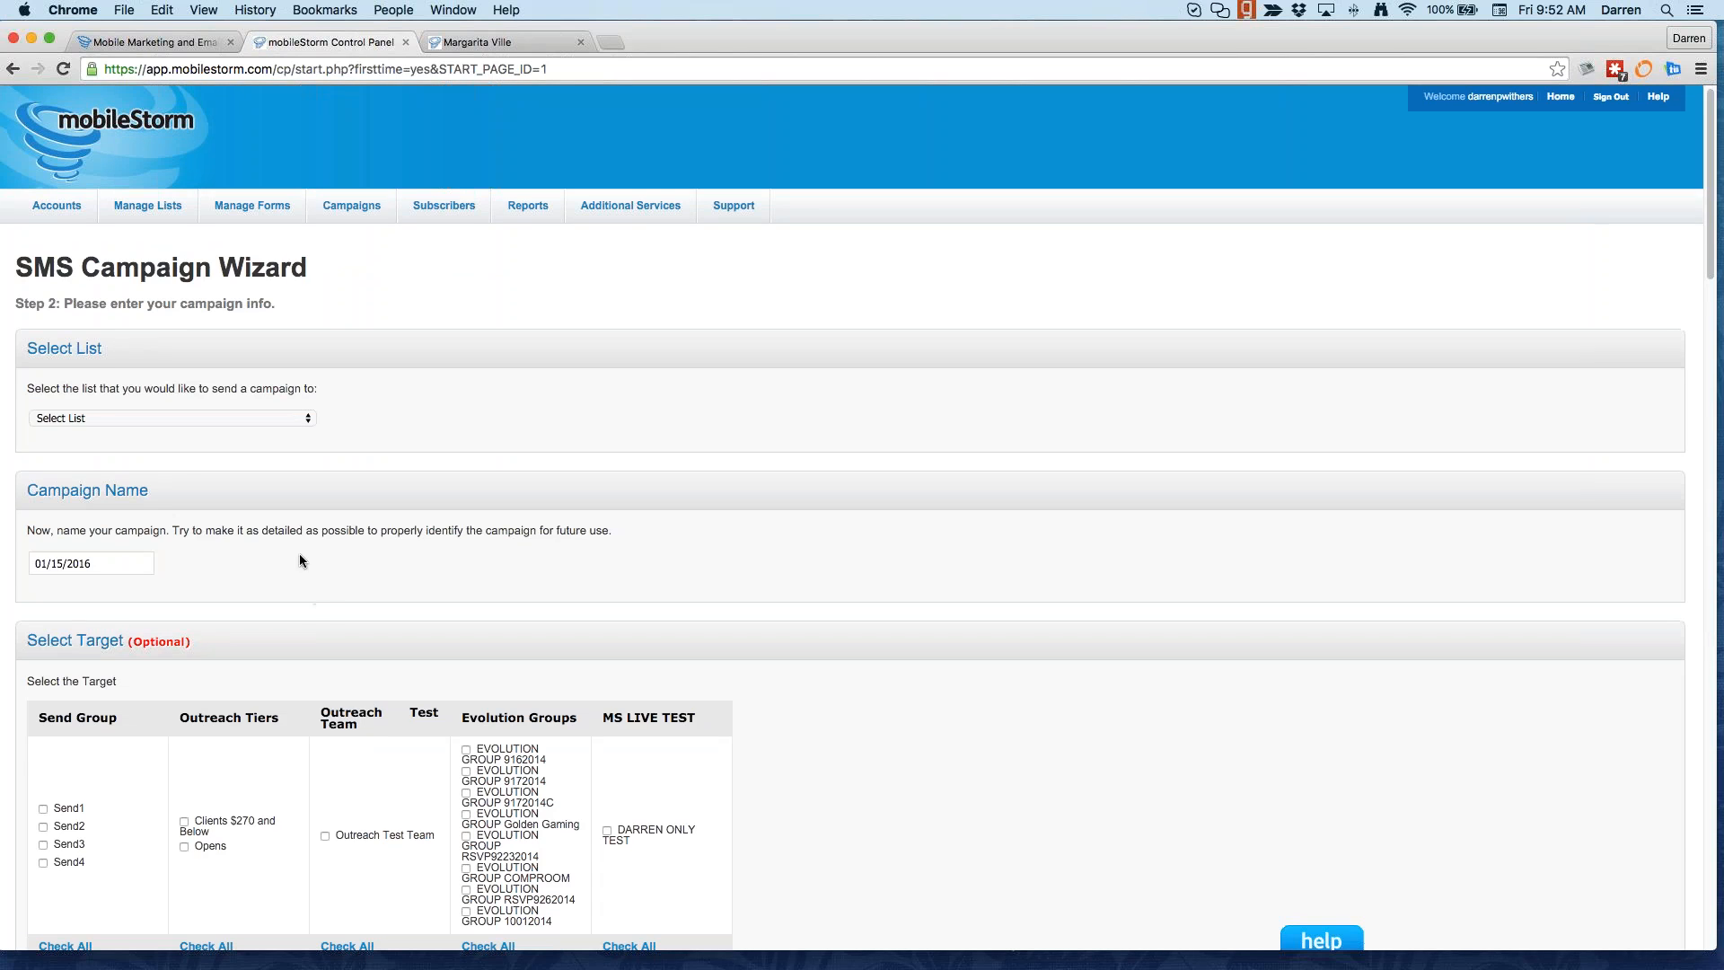
pyautogui.click(281, 417)
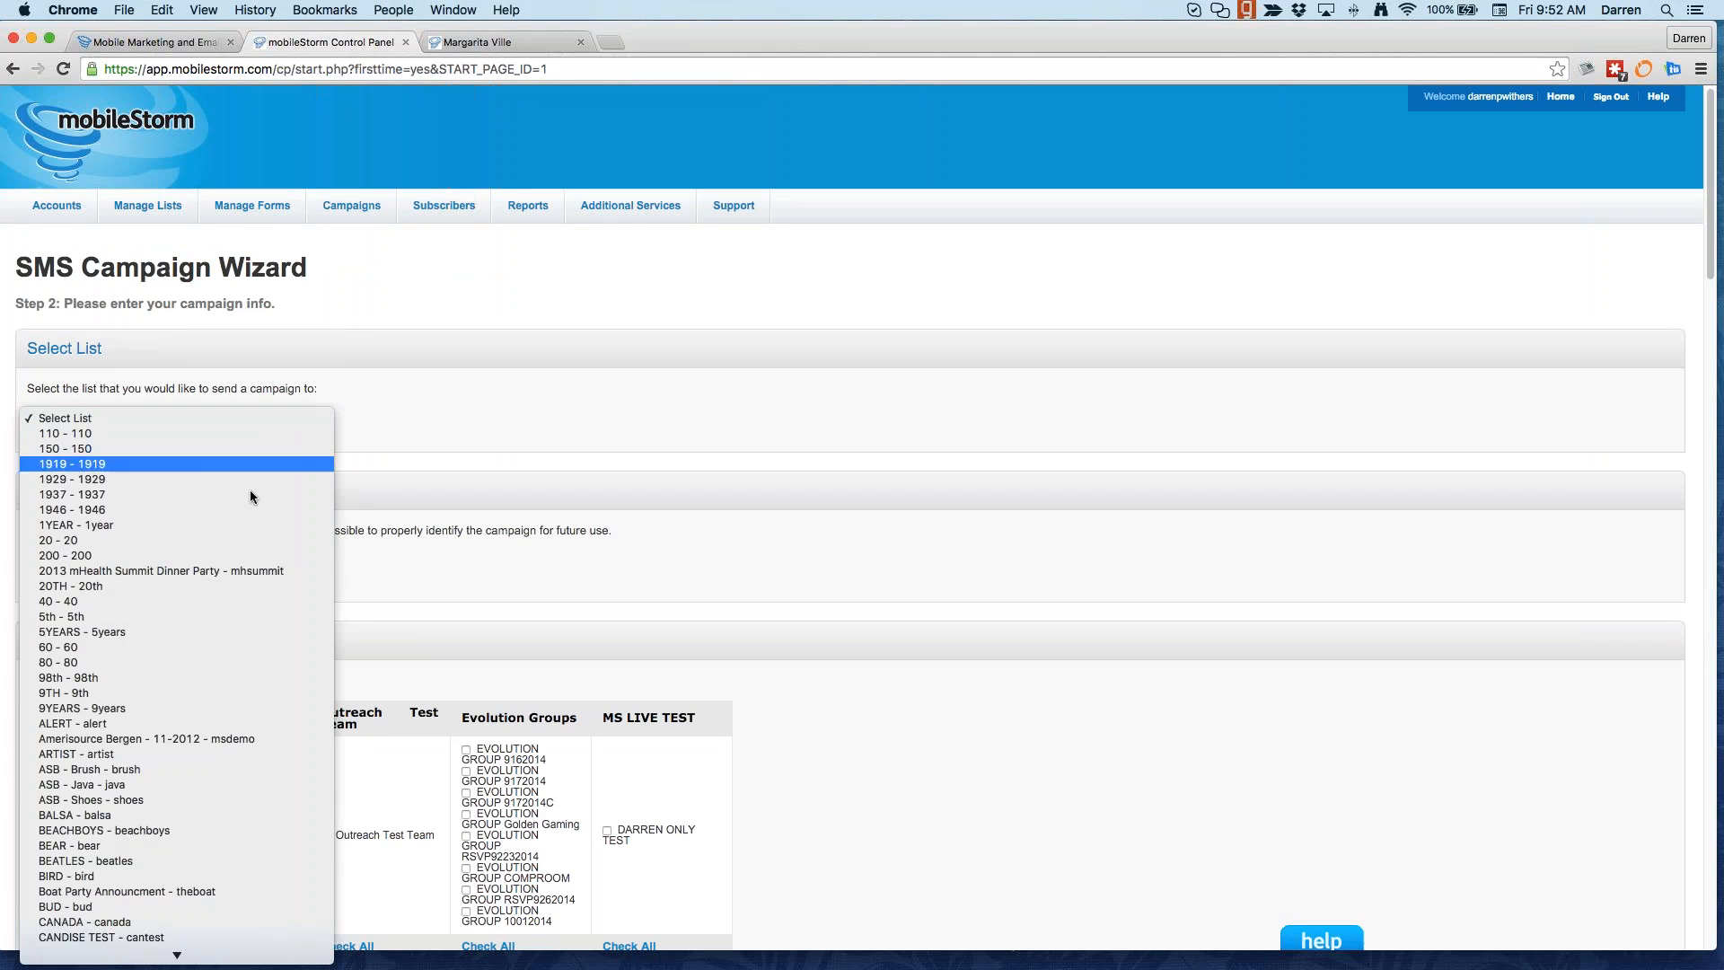
pyautogui.scroll(-5, 203, 822)
pyautogui.click(202, 838)
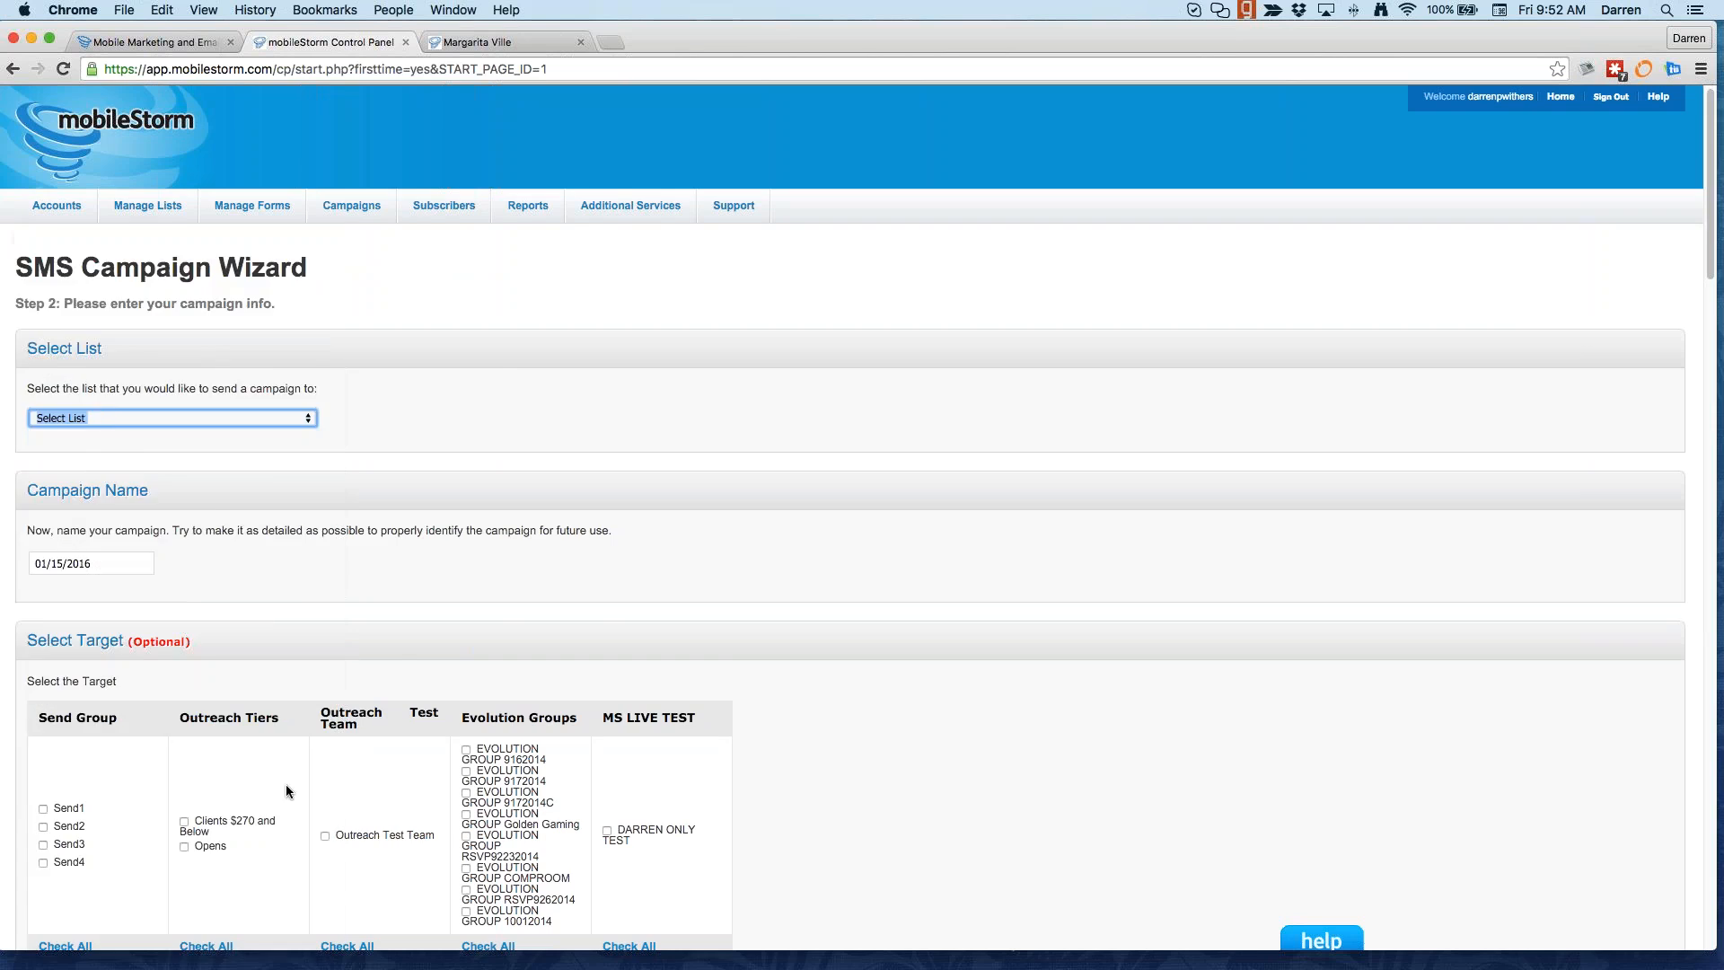
pyautogui.scroll(-20, 286, 790)
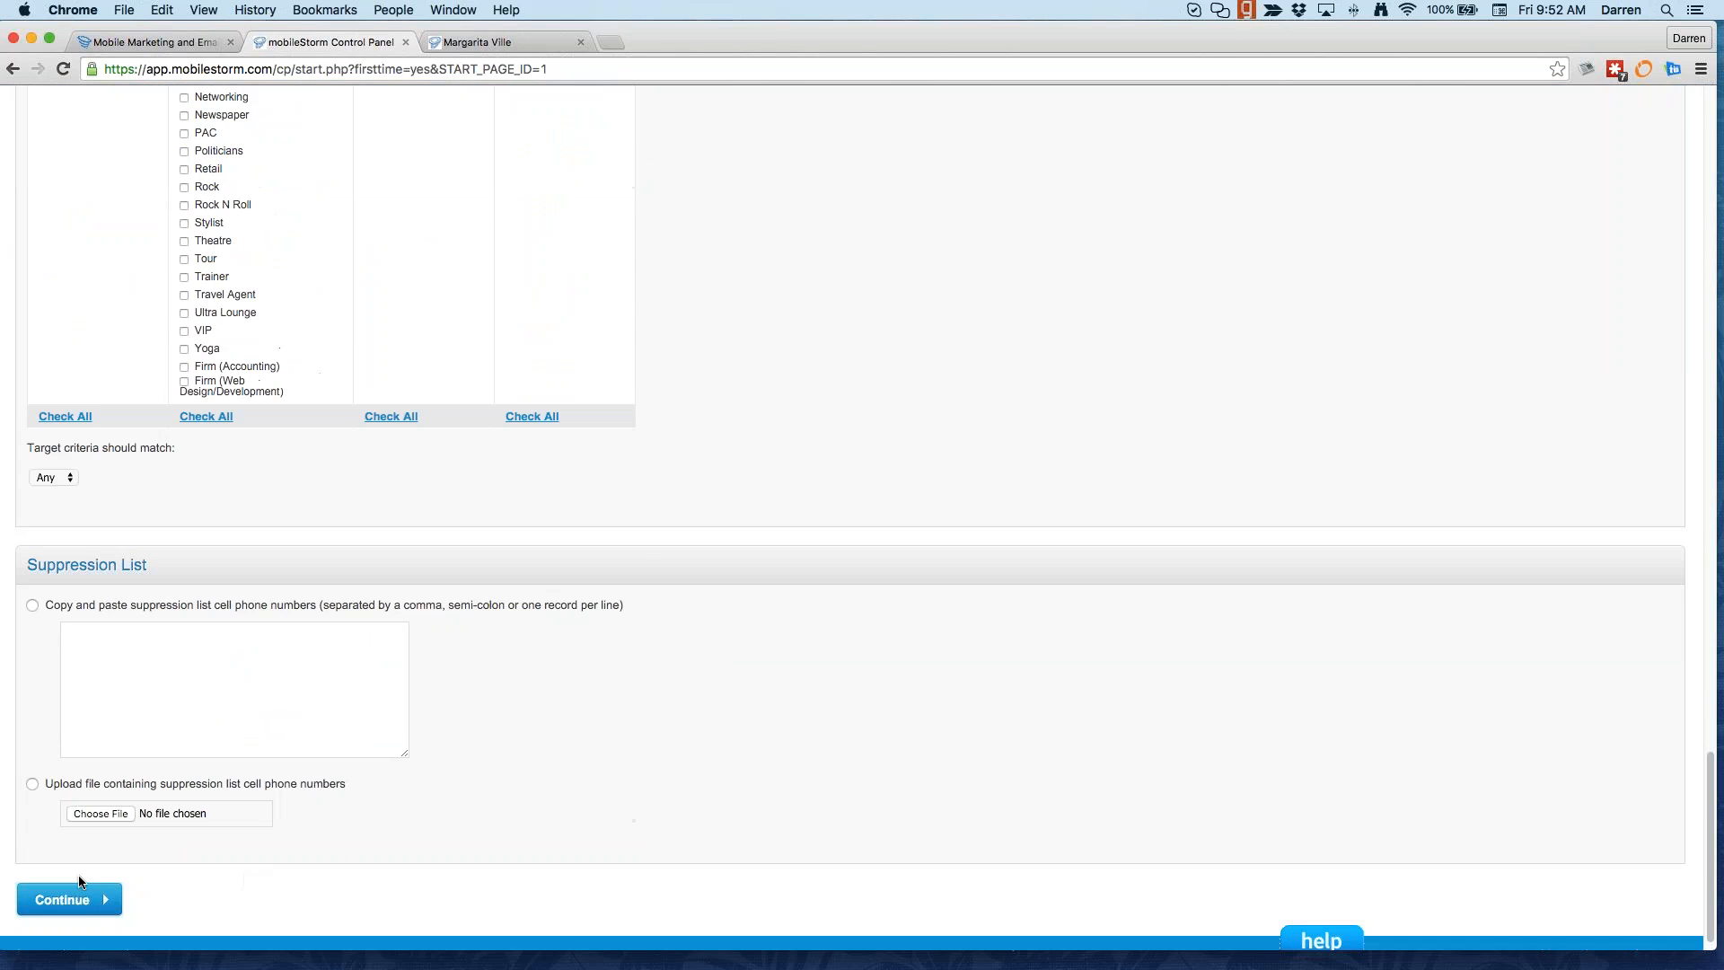
pyautogui.click(85, 900)
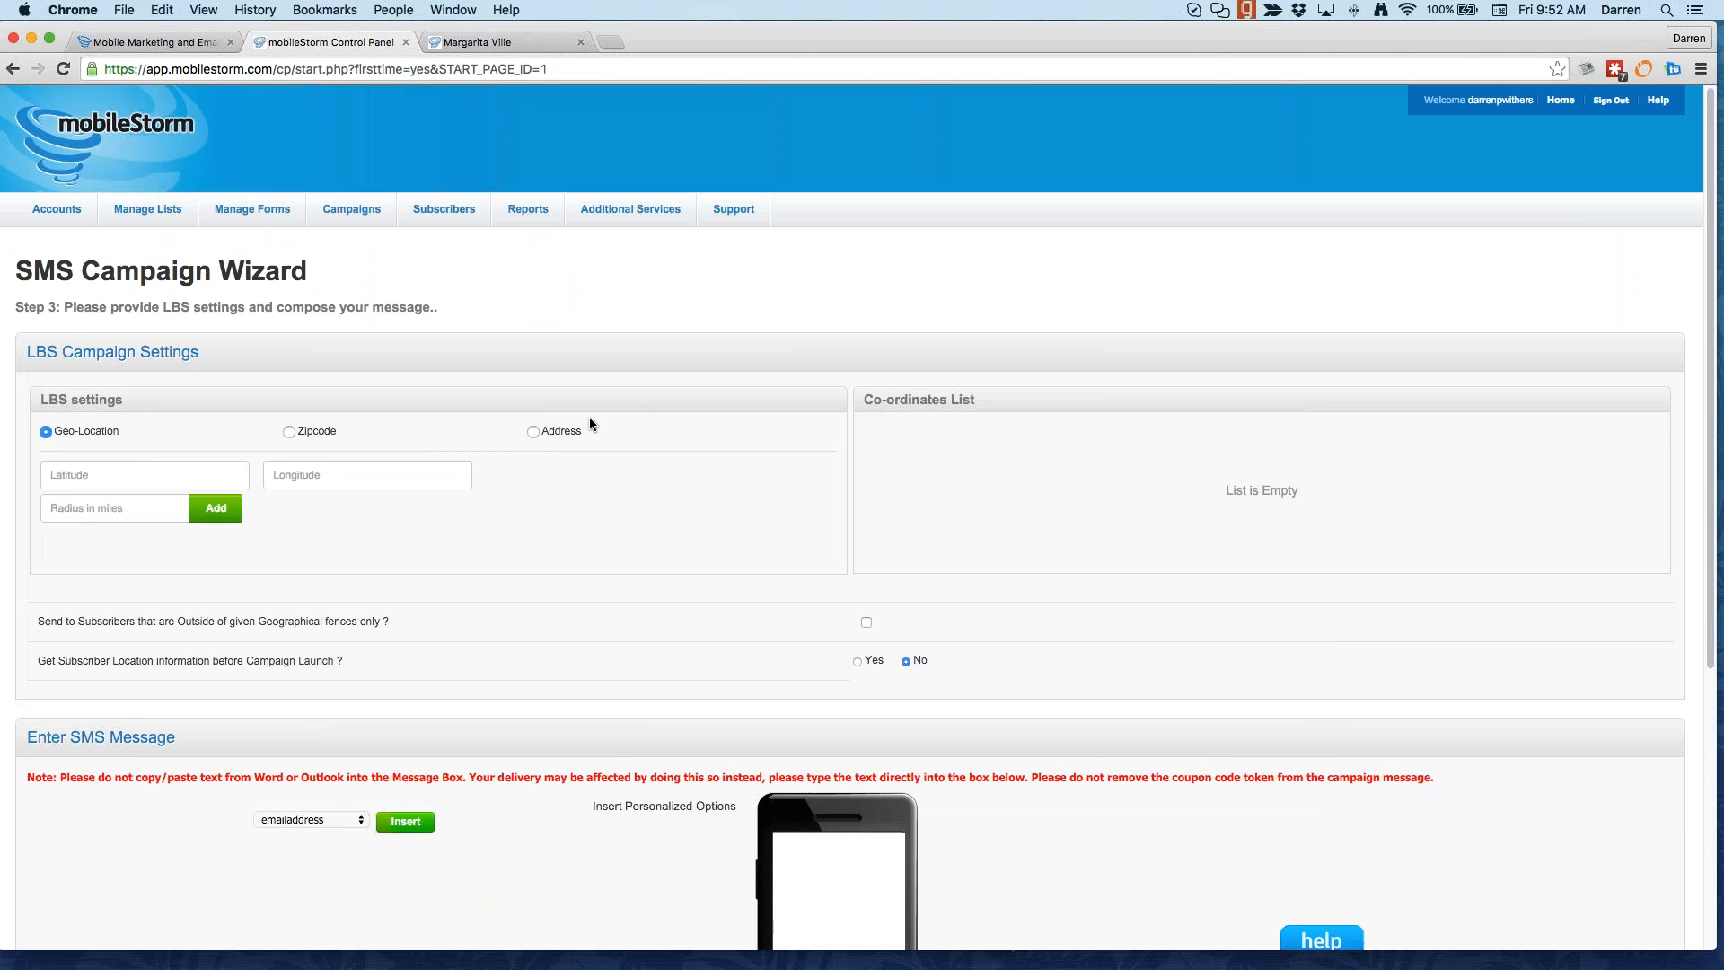
# Step: Switch the geofence to Address mode and enter the street address and suite number
pyautogui.click(533, 431)
pyautogui.click(240, 474)
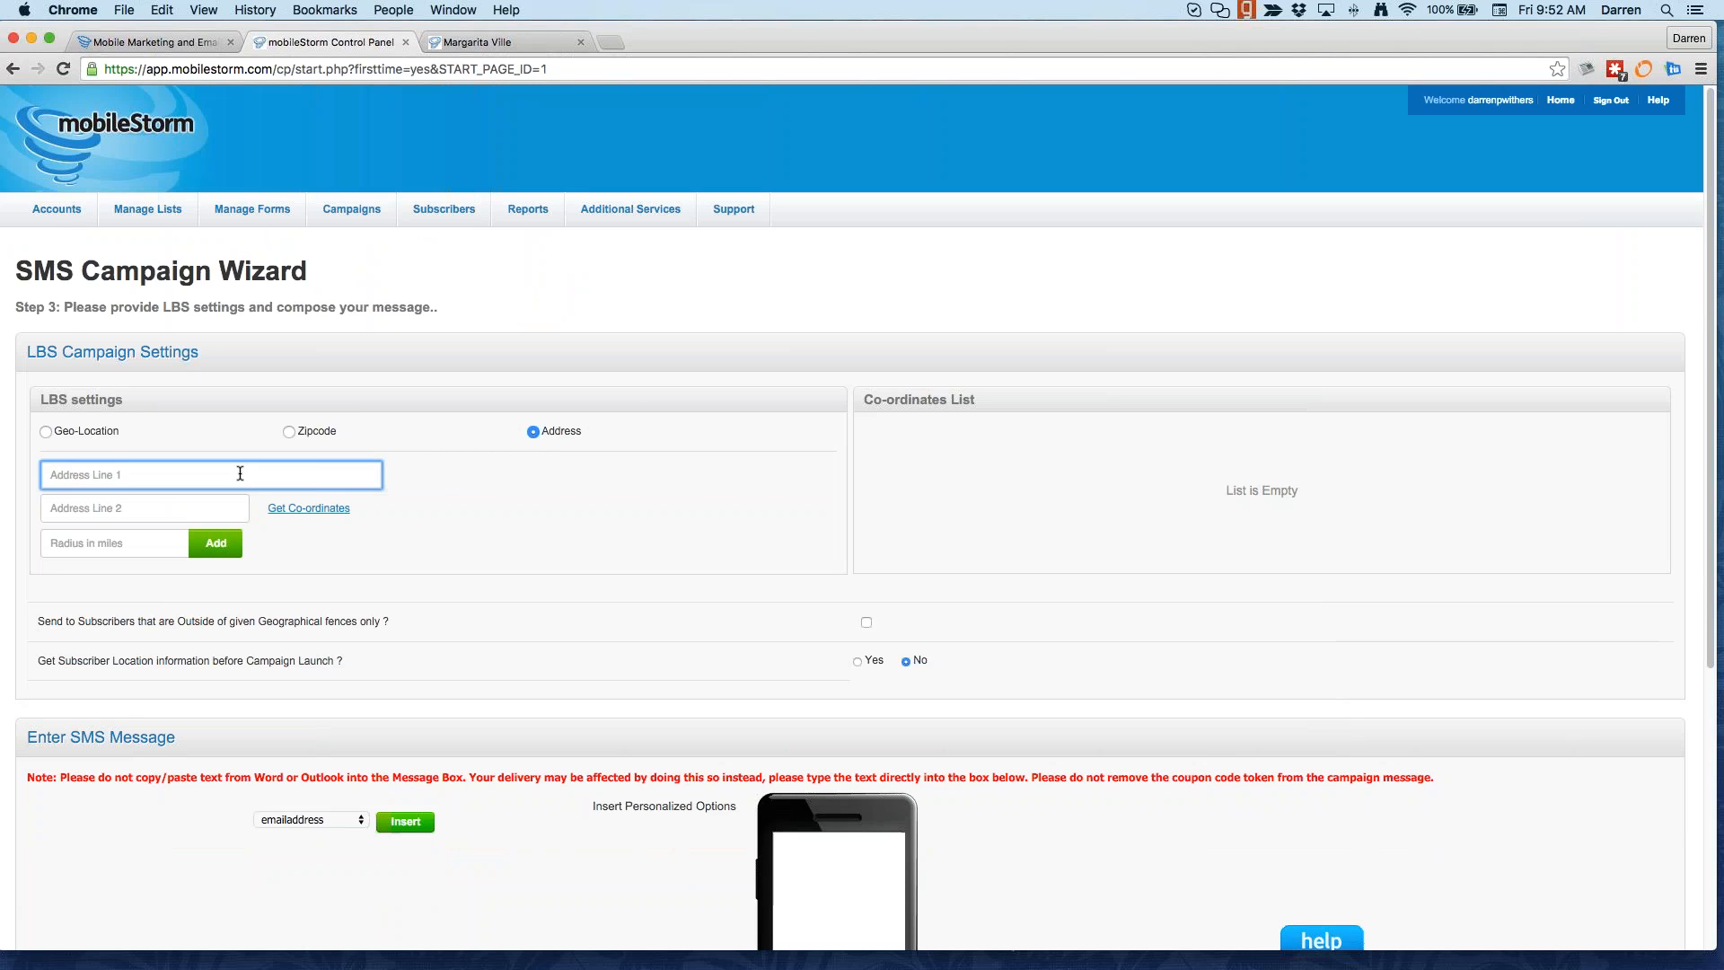
pyautogui.press('Tab')
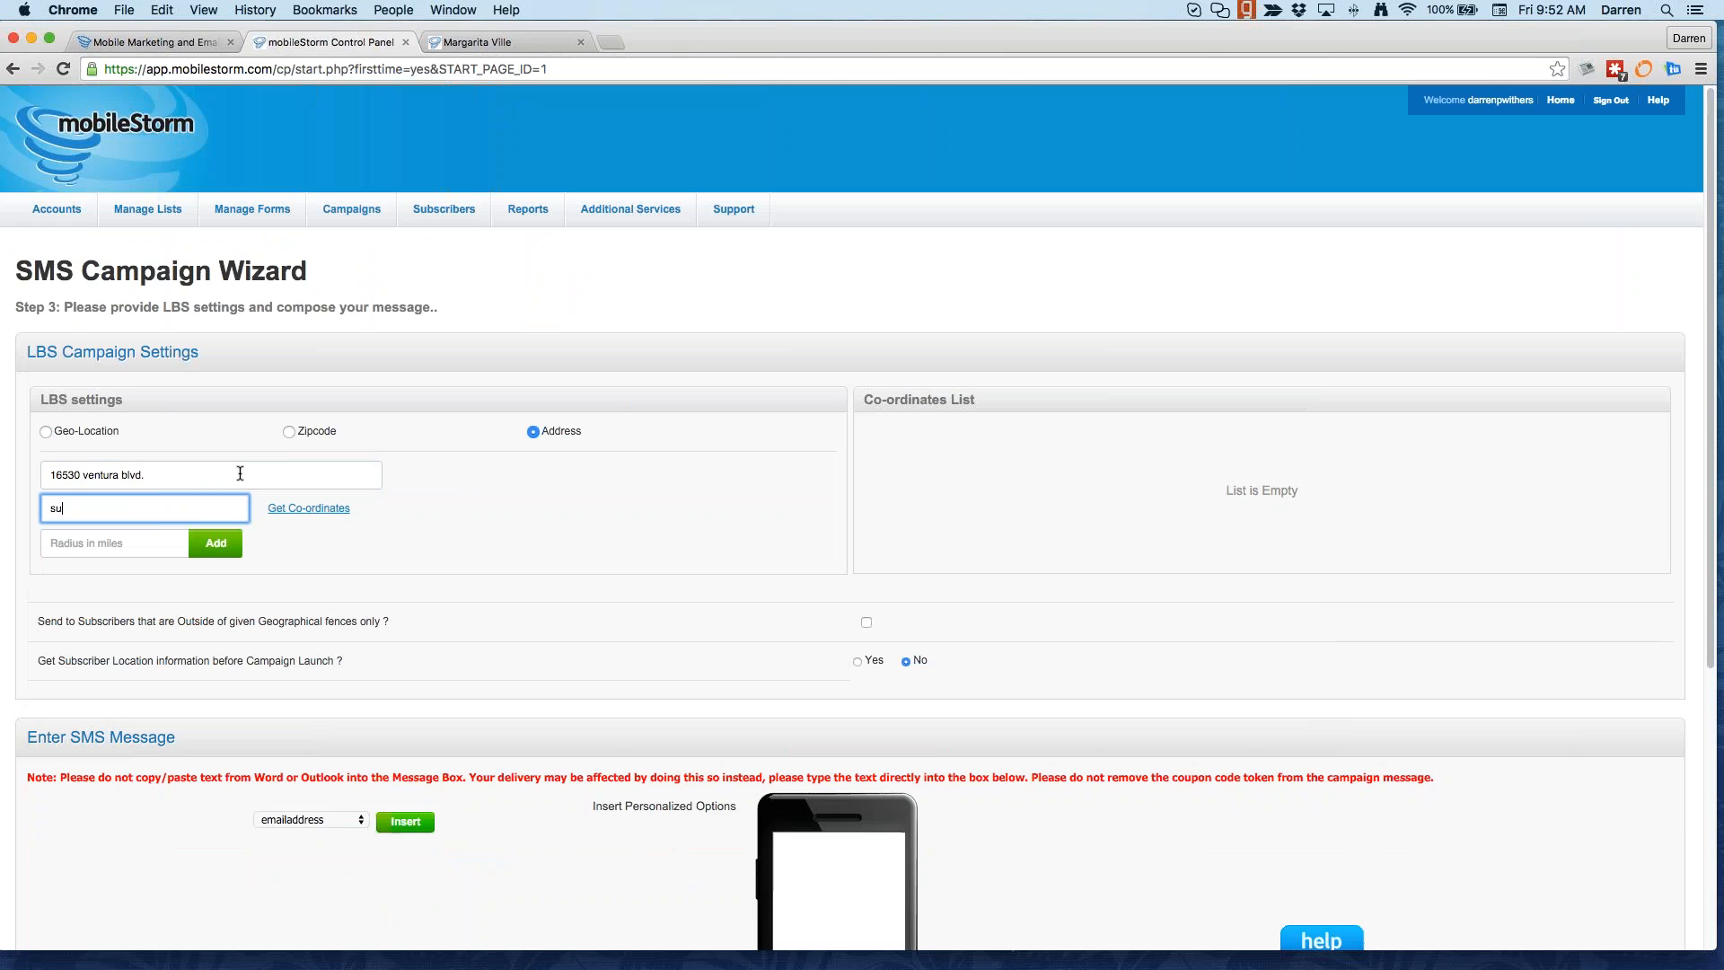
# Step: Set a 5-mile radius, look up the co-ordinates, and add the geofence to the list
pyautogui.click(112, 543)
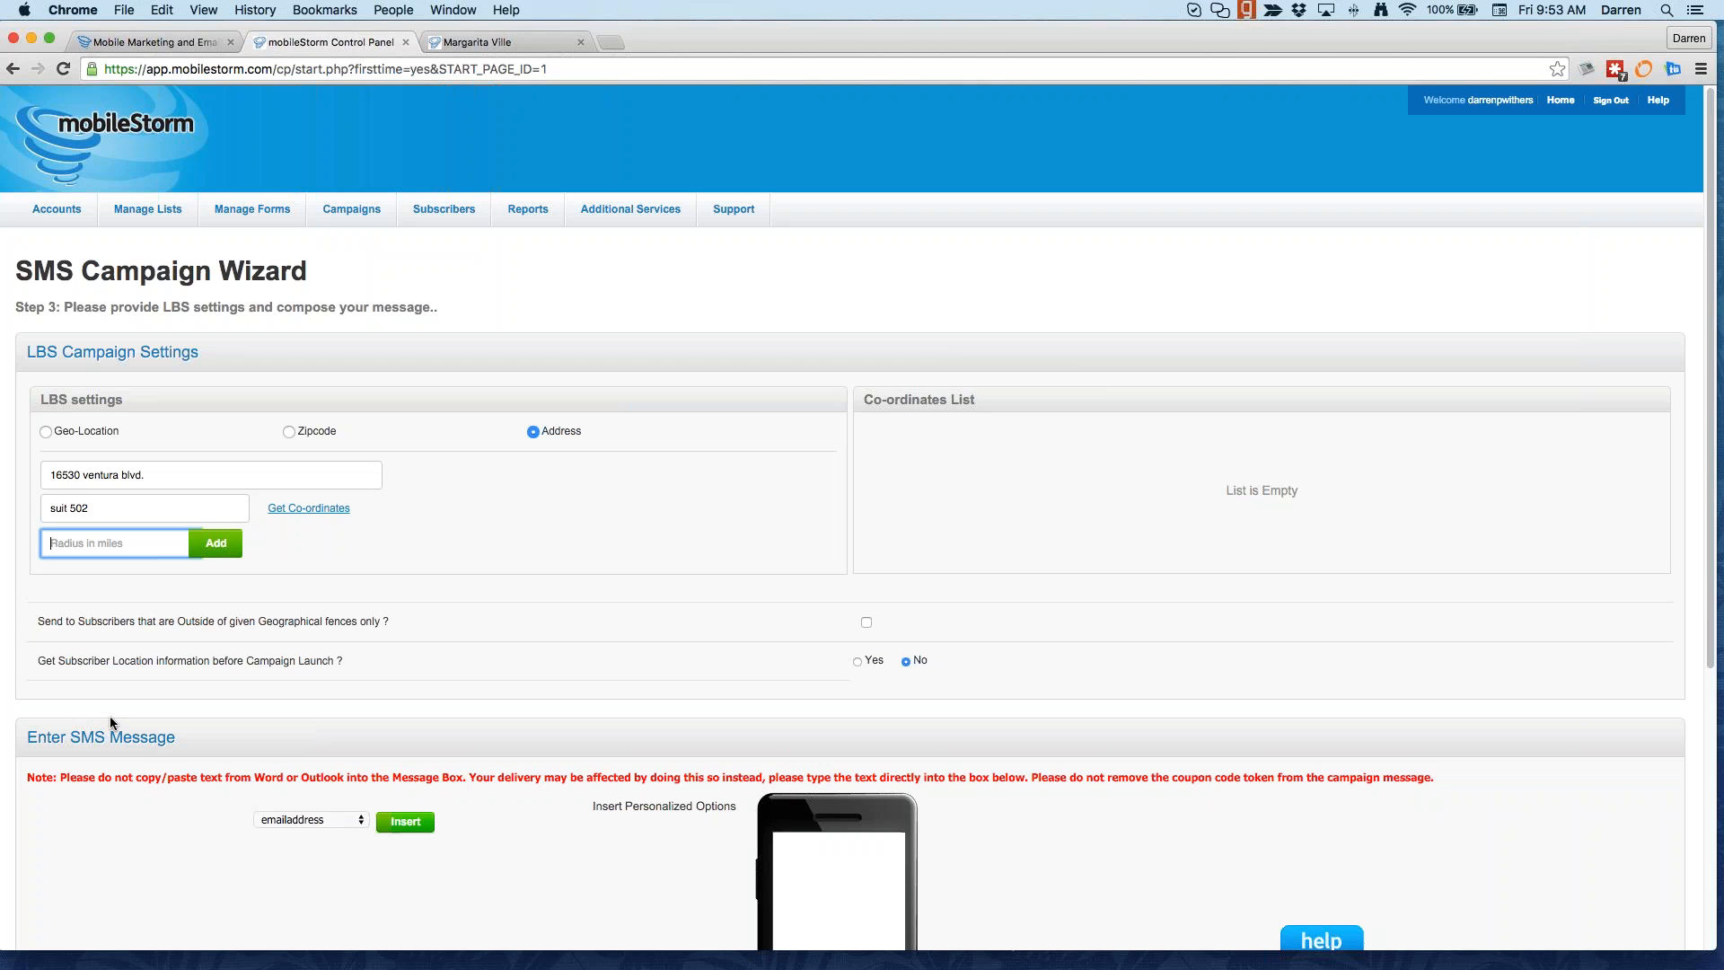
pyautogui.write('5')
pyautogui.click(204, 551)
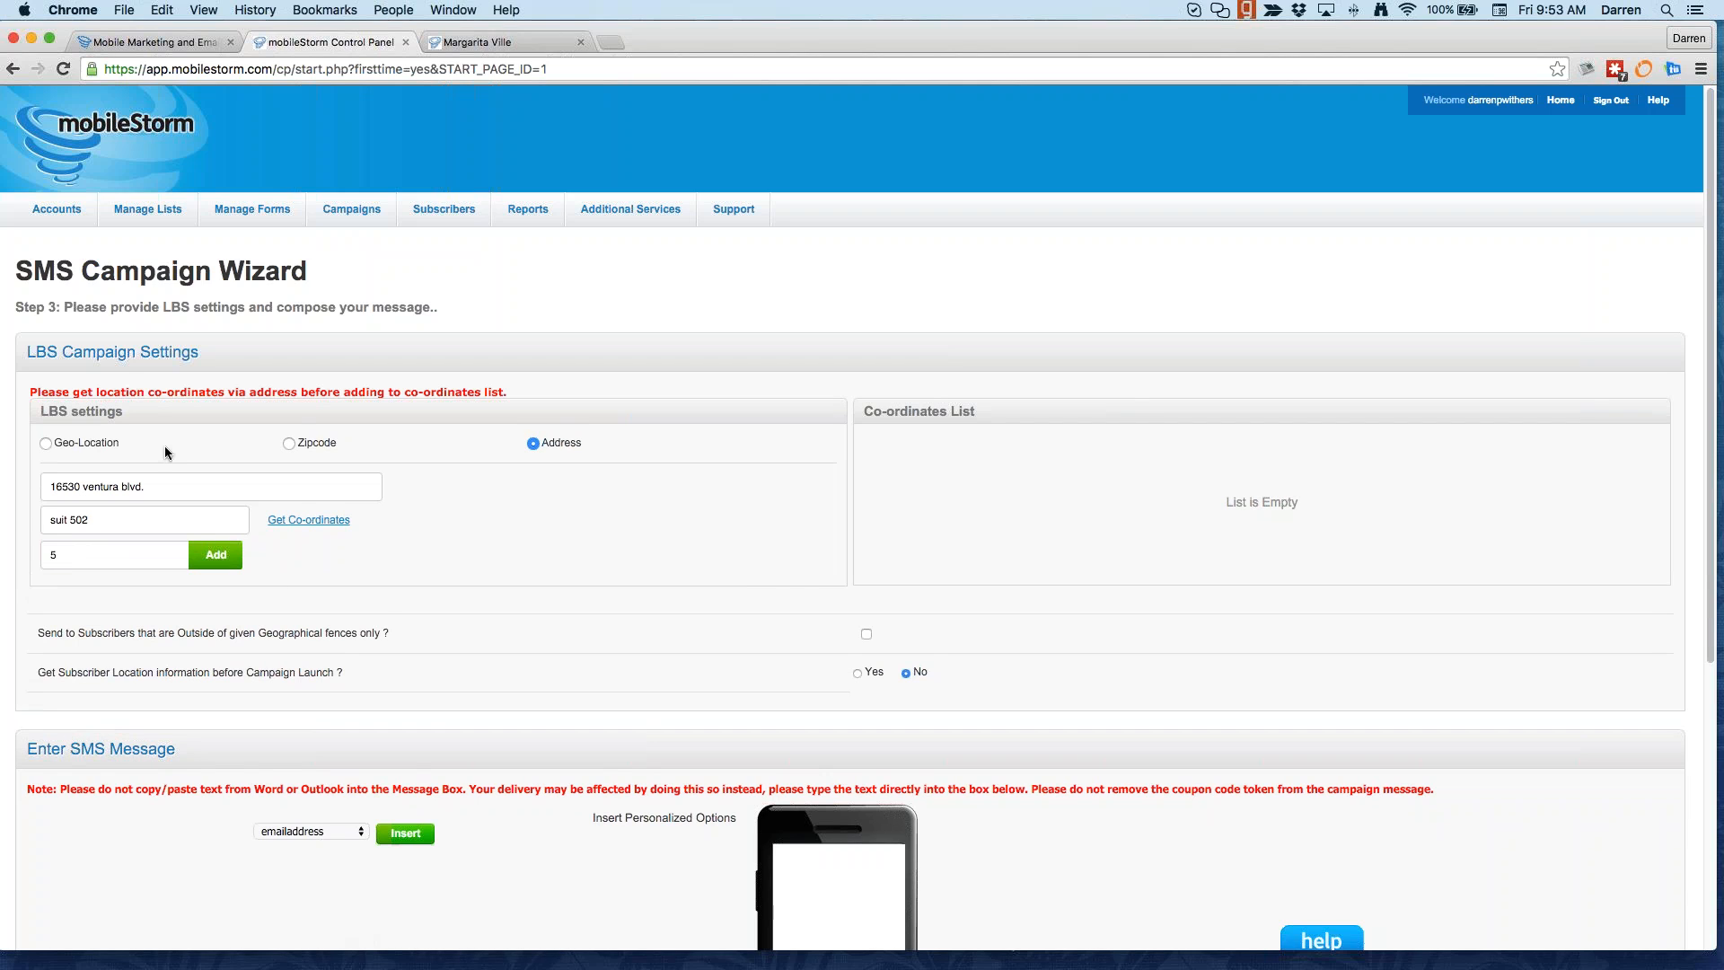
pyautogui.click(297, 520)
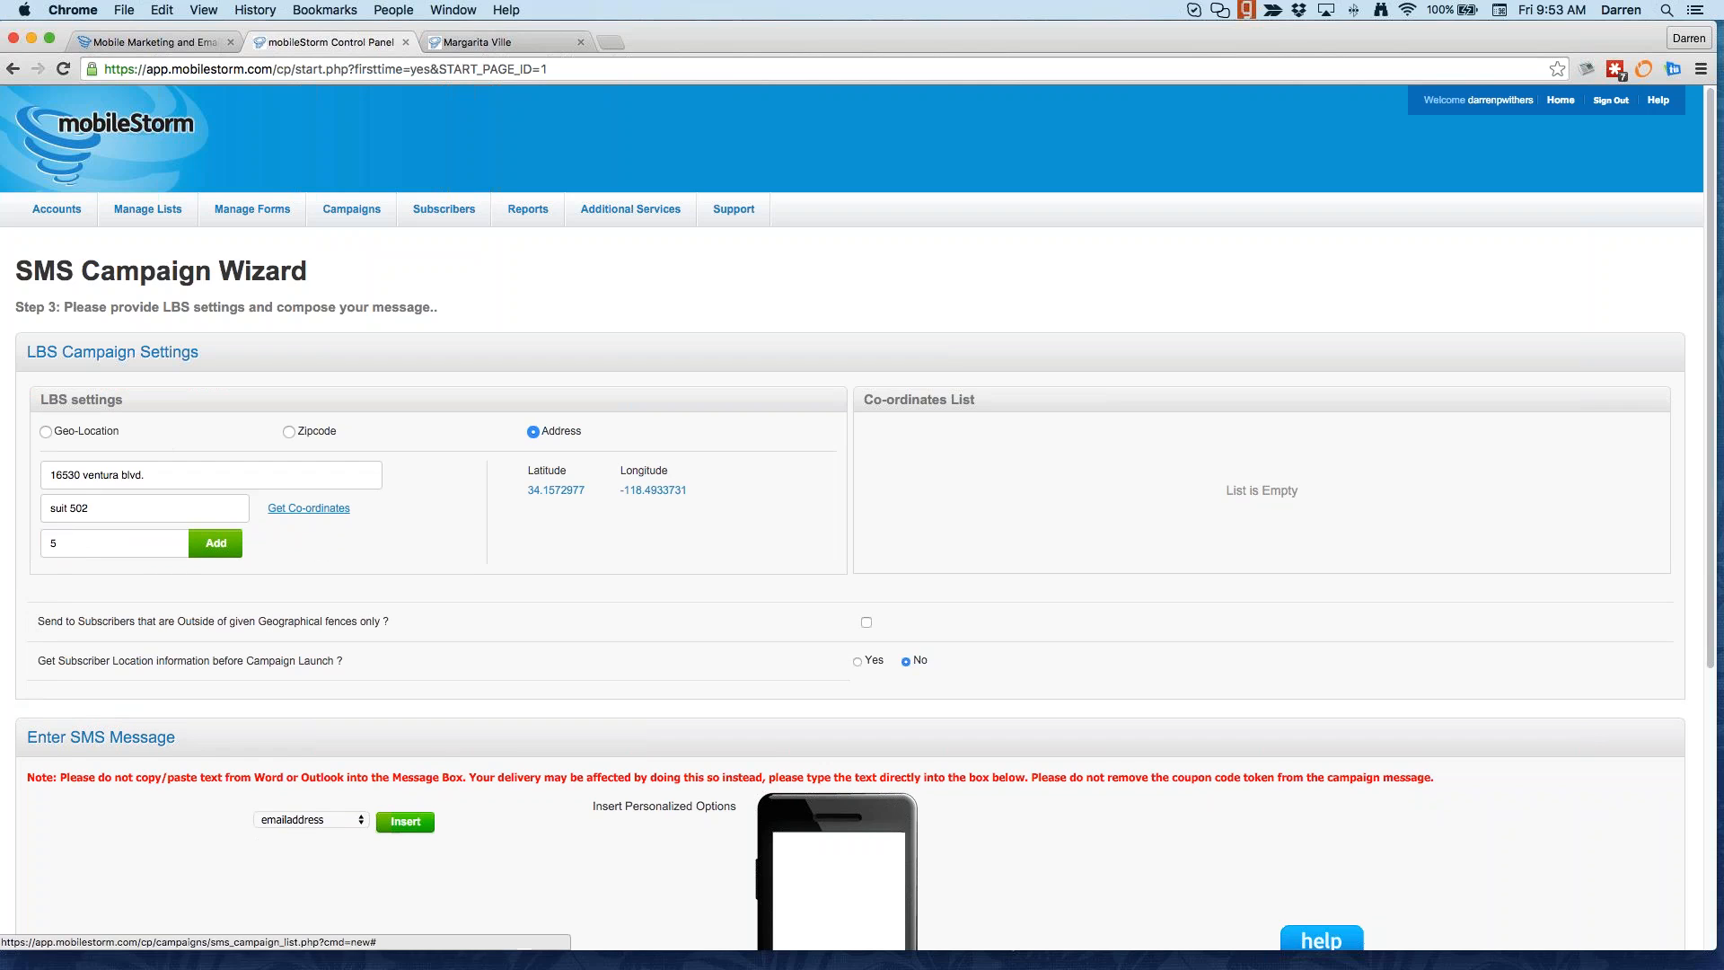
pyautogui.click(211, 543)
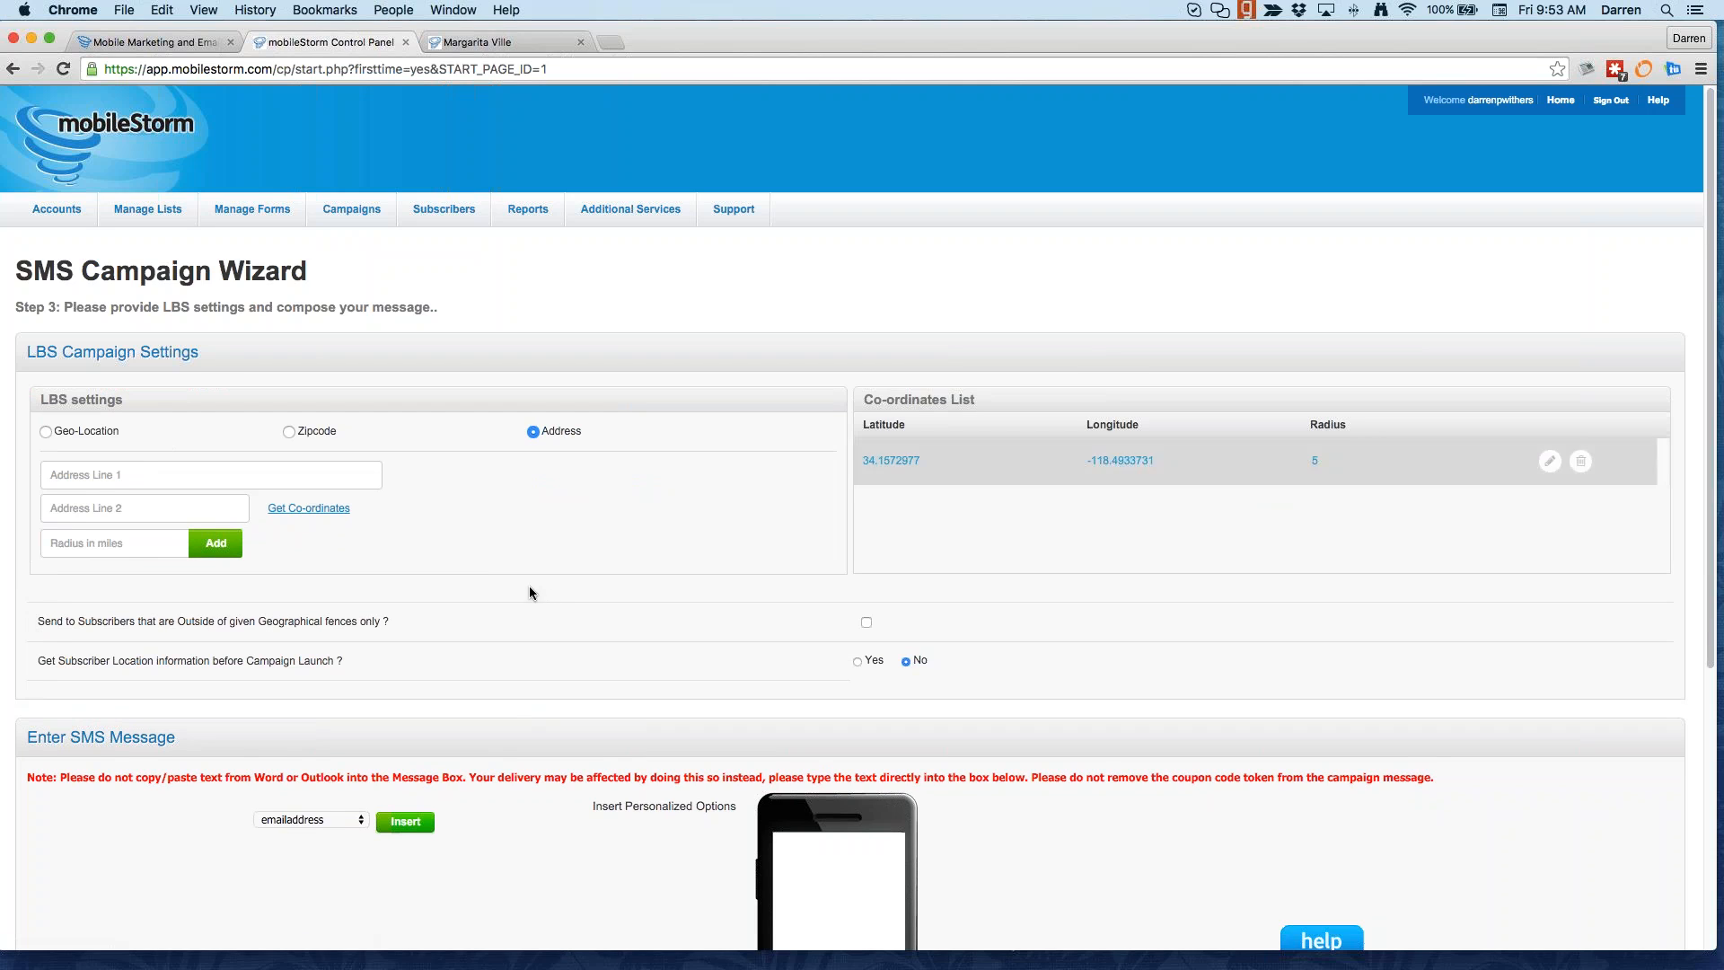
# Step: Answer Yes to 'Get Subscriber Location information before Campaign Launch?' and review the message section
pyautogui.scroll(-3, 1257, 480)
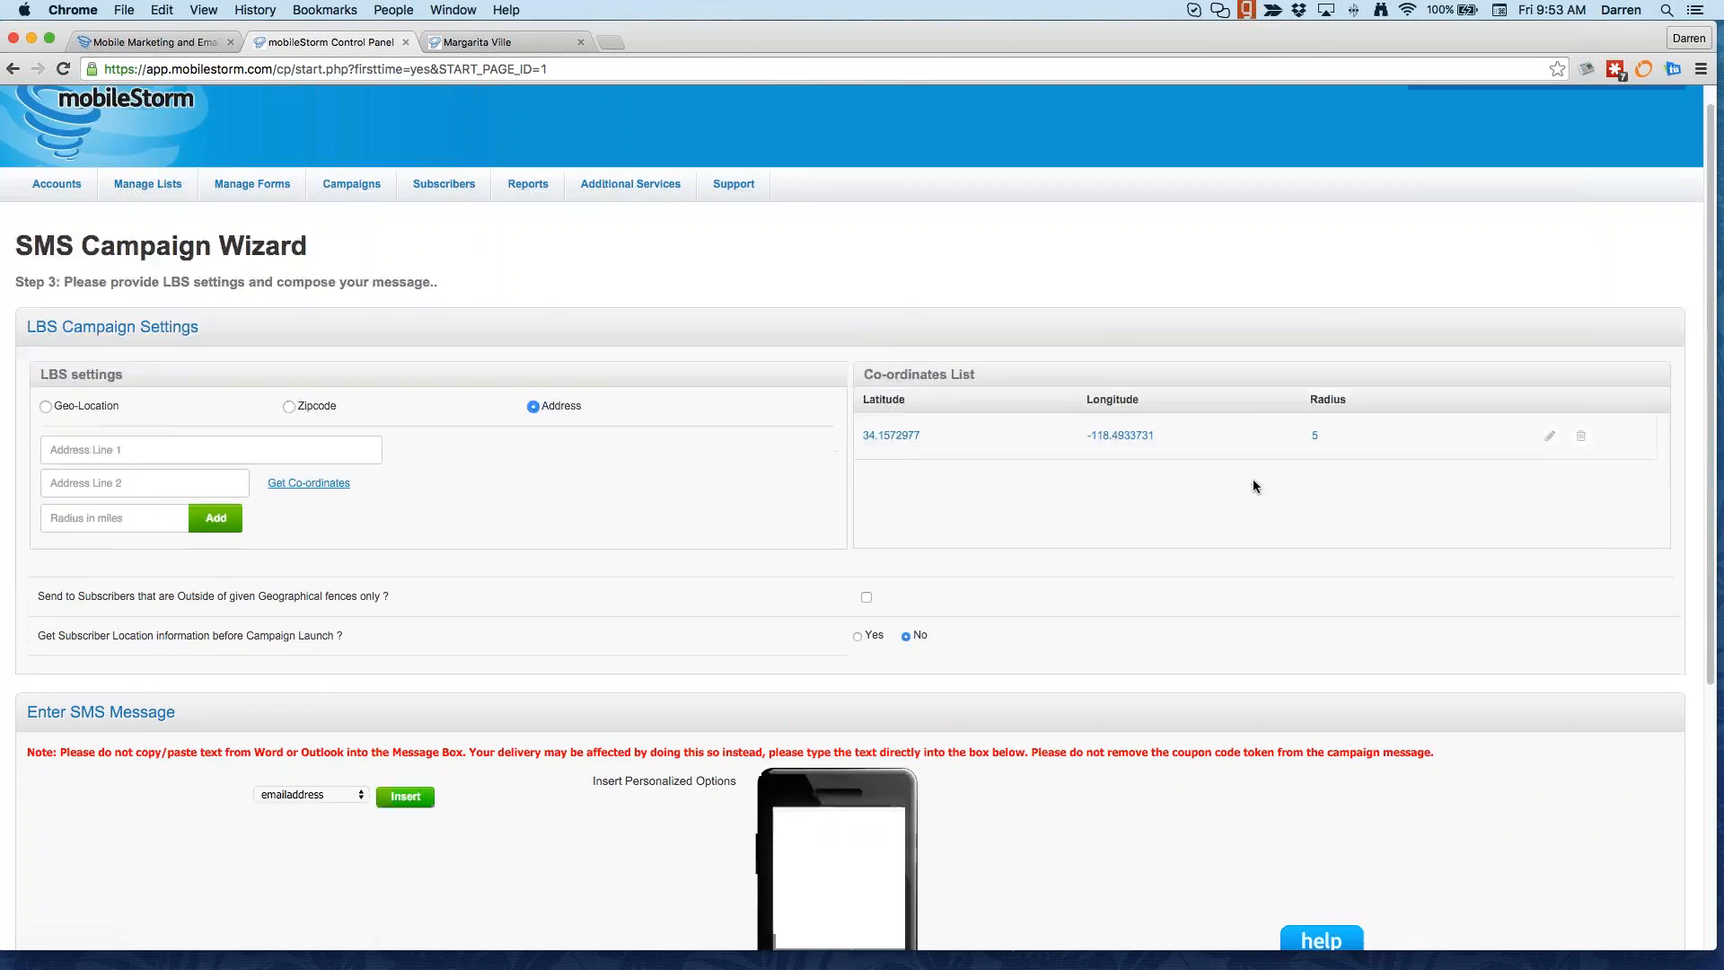
pyautogui.scroll(-3, 933, 714)
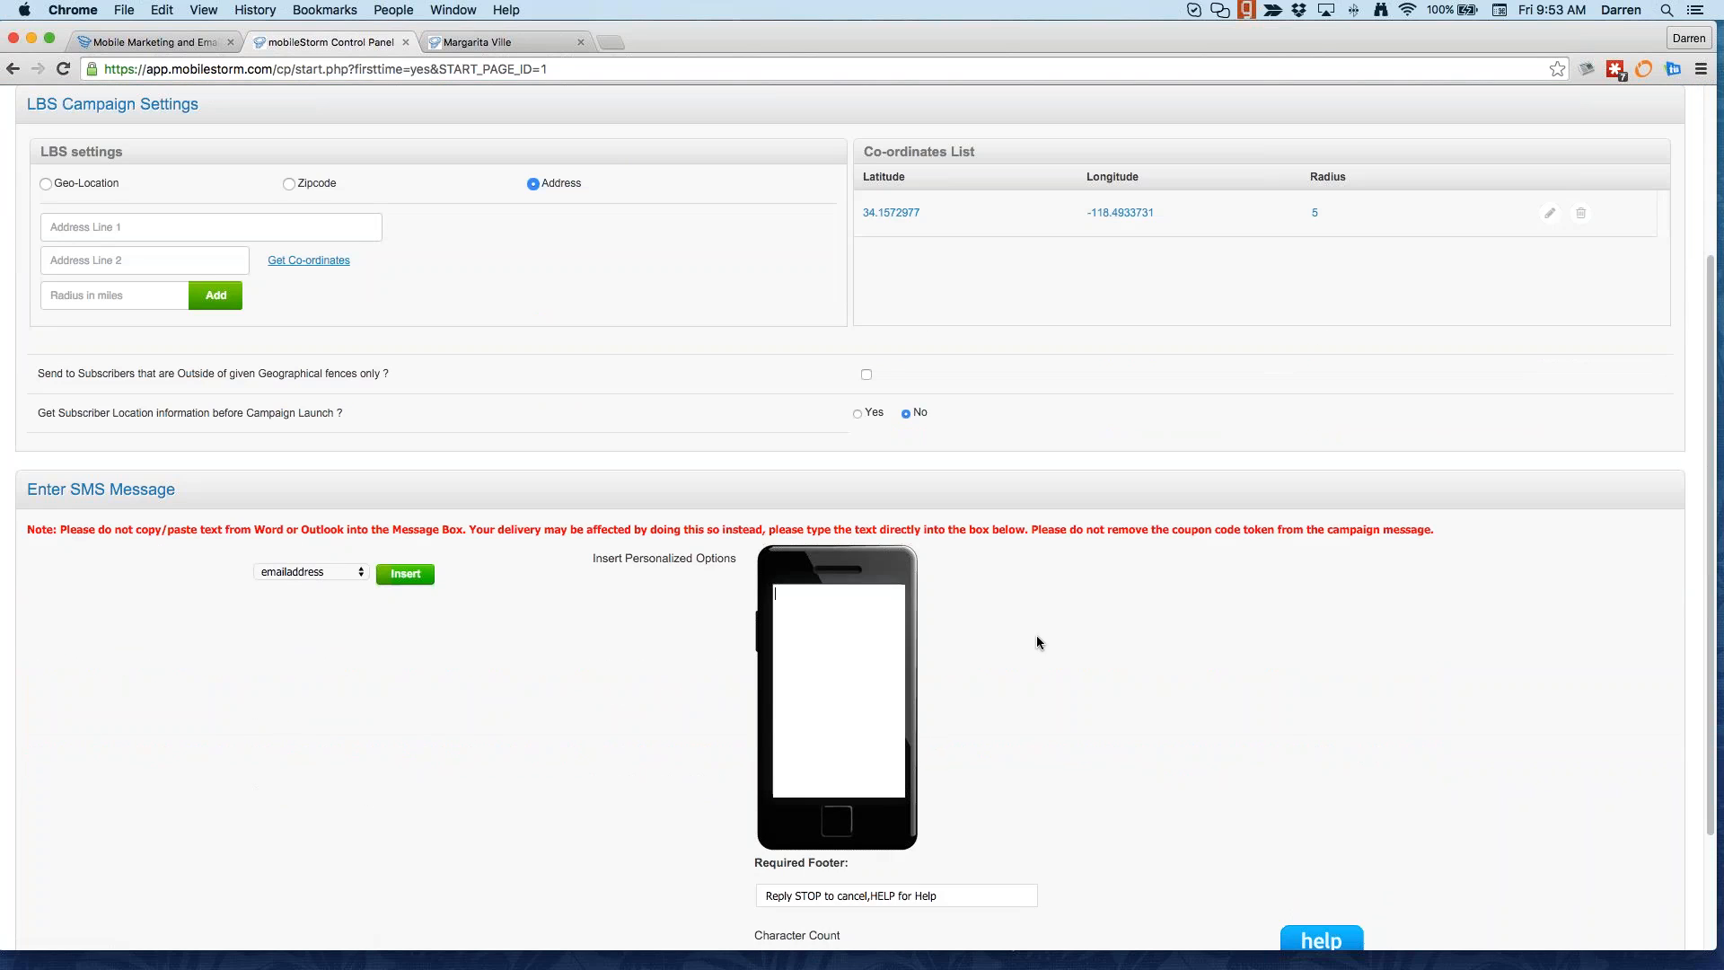
pyautogui.scroll(-1, 1032, 645)
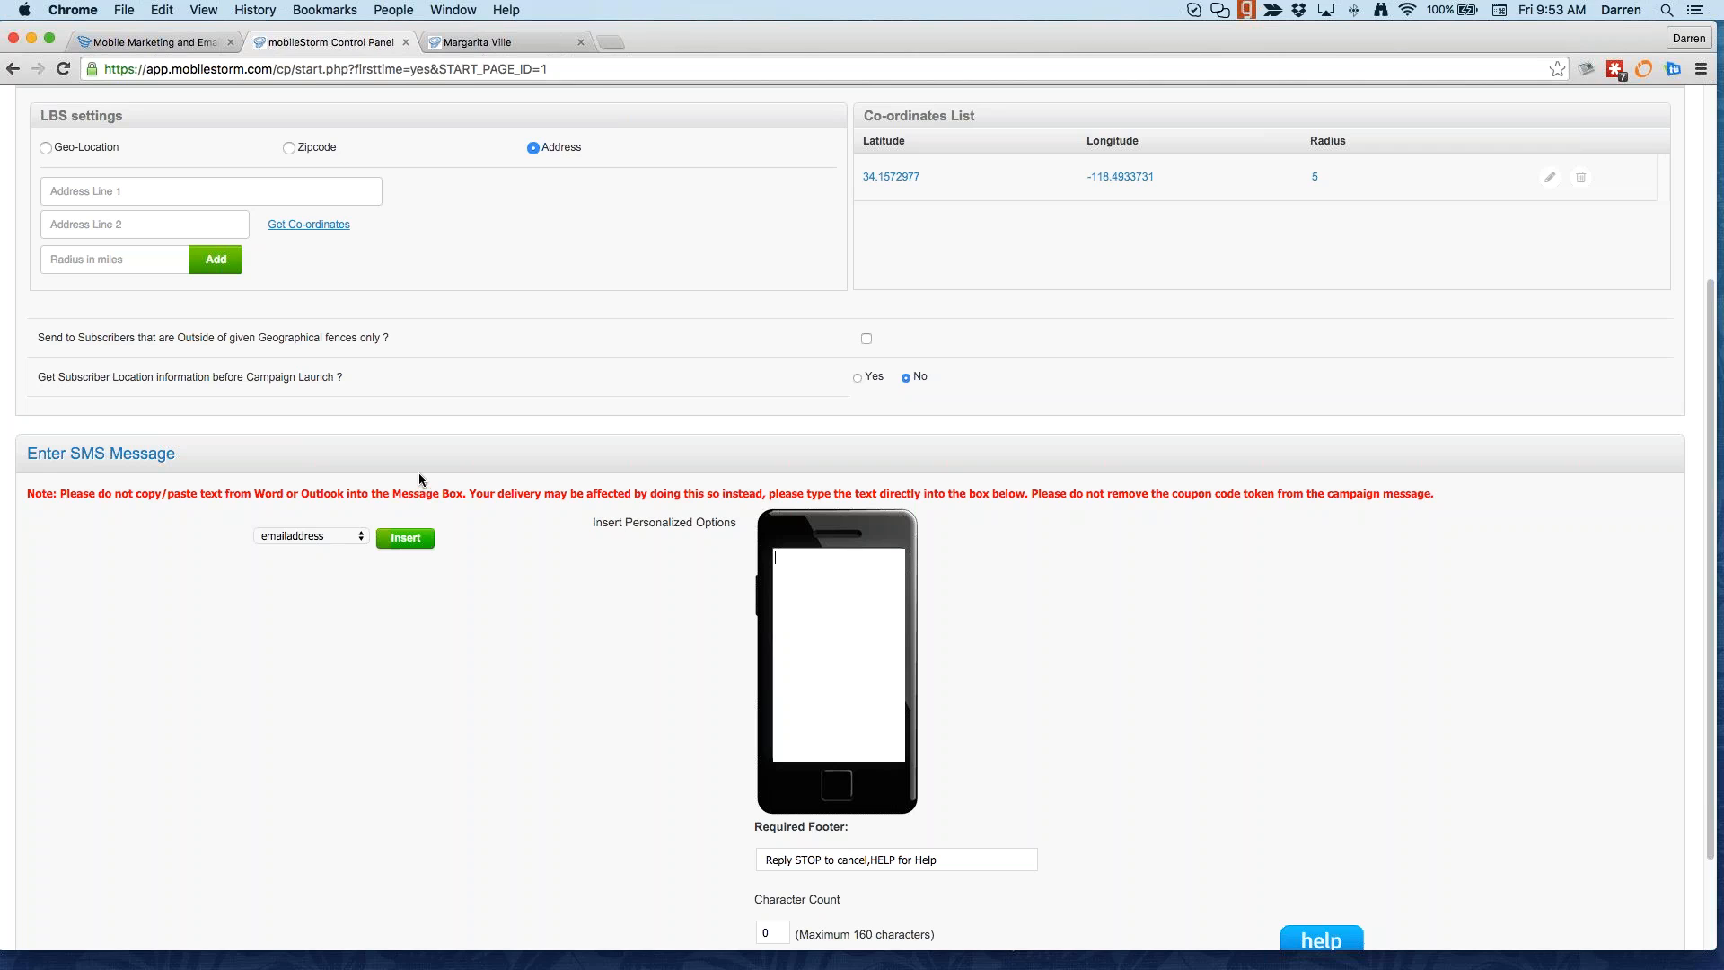
pyautogui.click(856, 378)
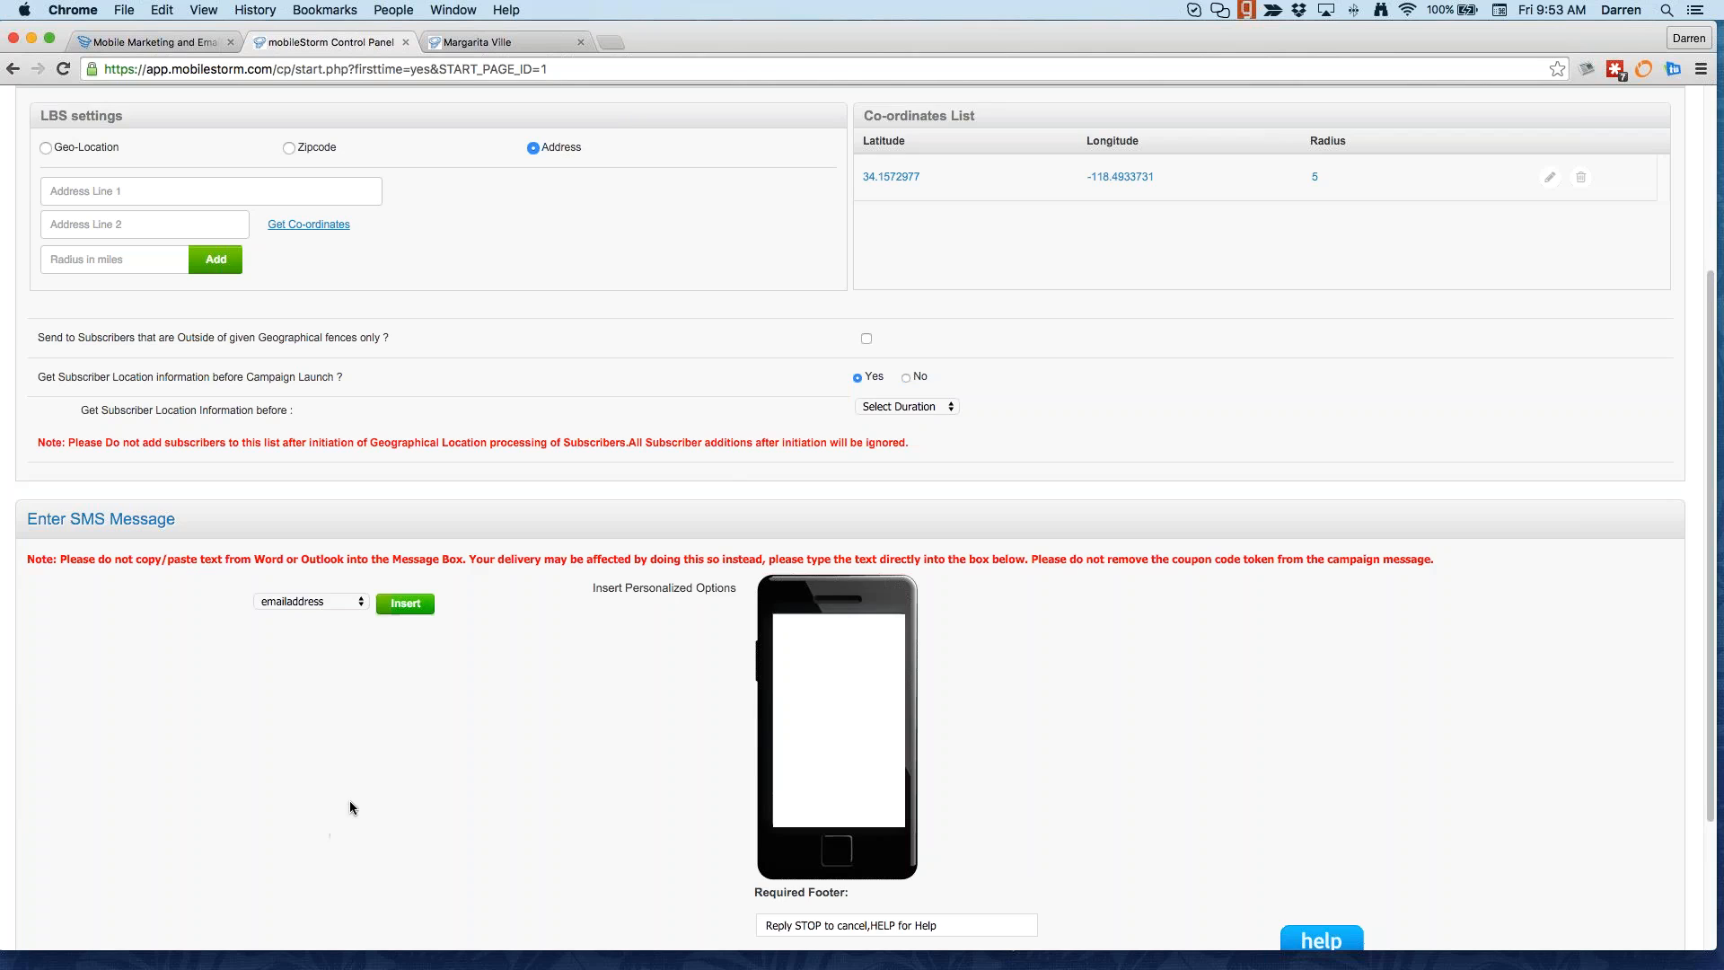
pyautogui.scroll(3, 350, 808)
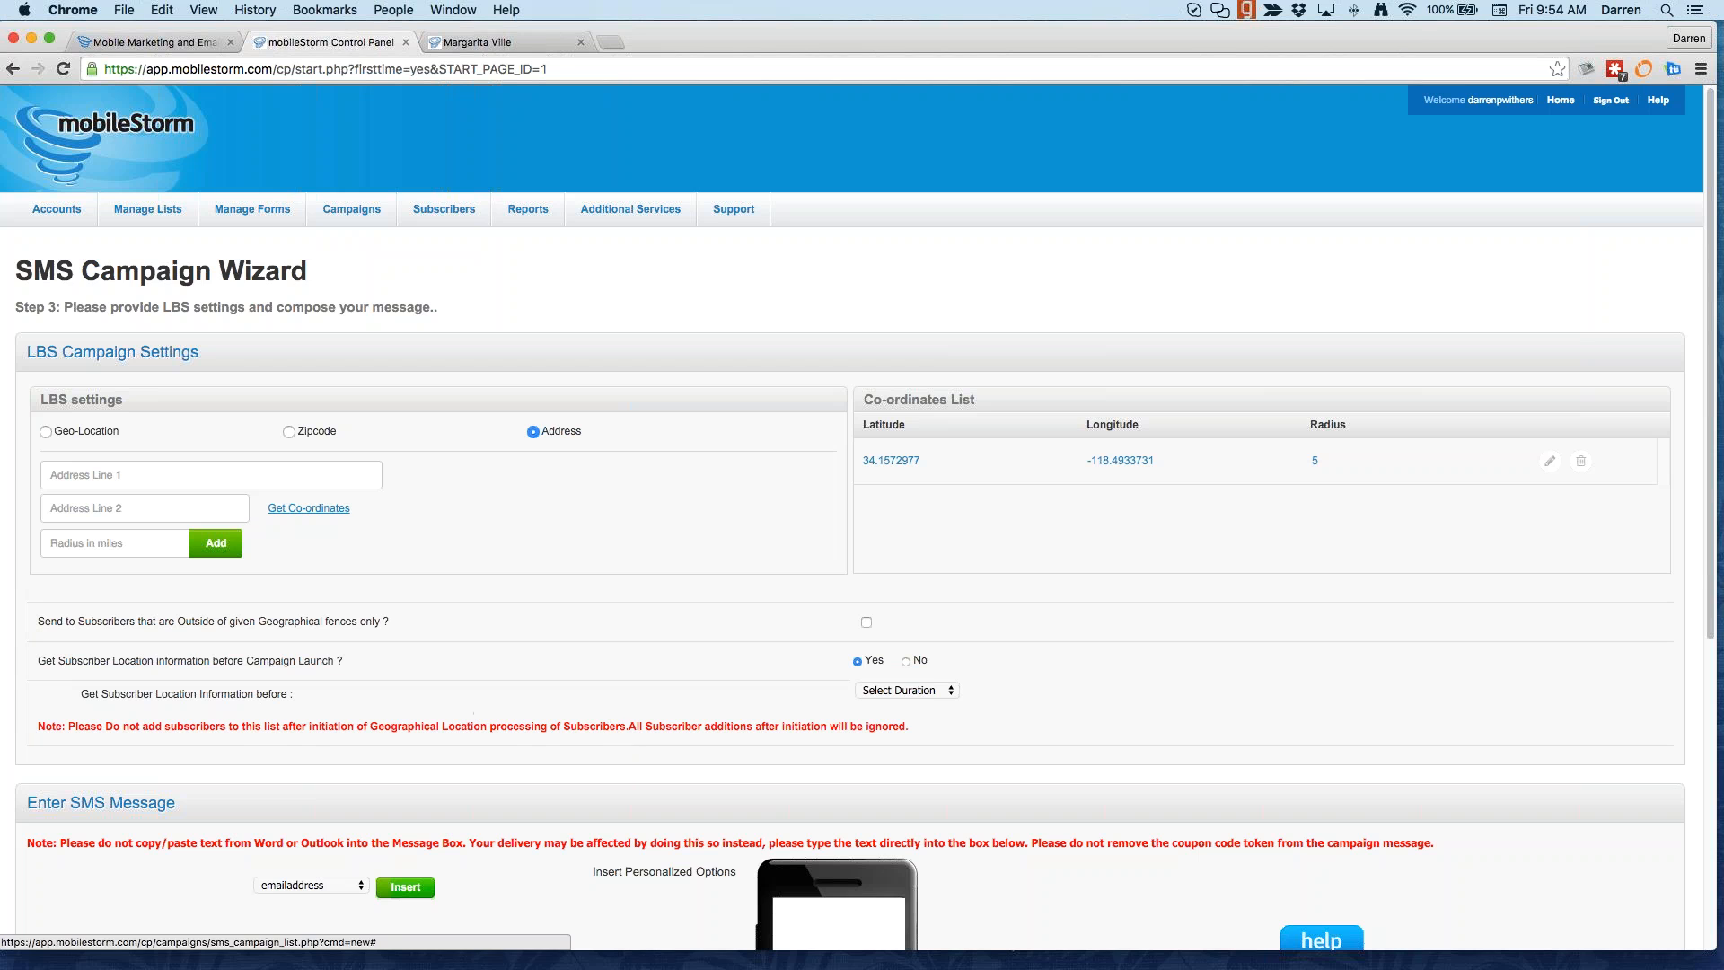
pyautogui.scroll(-5, 539, 507)
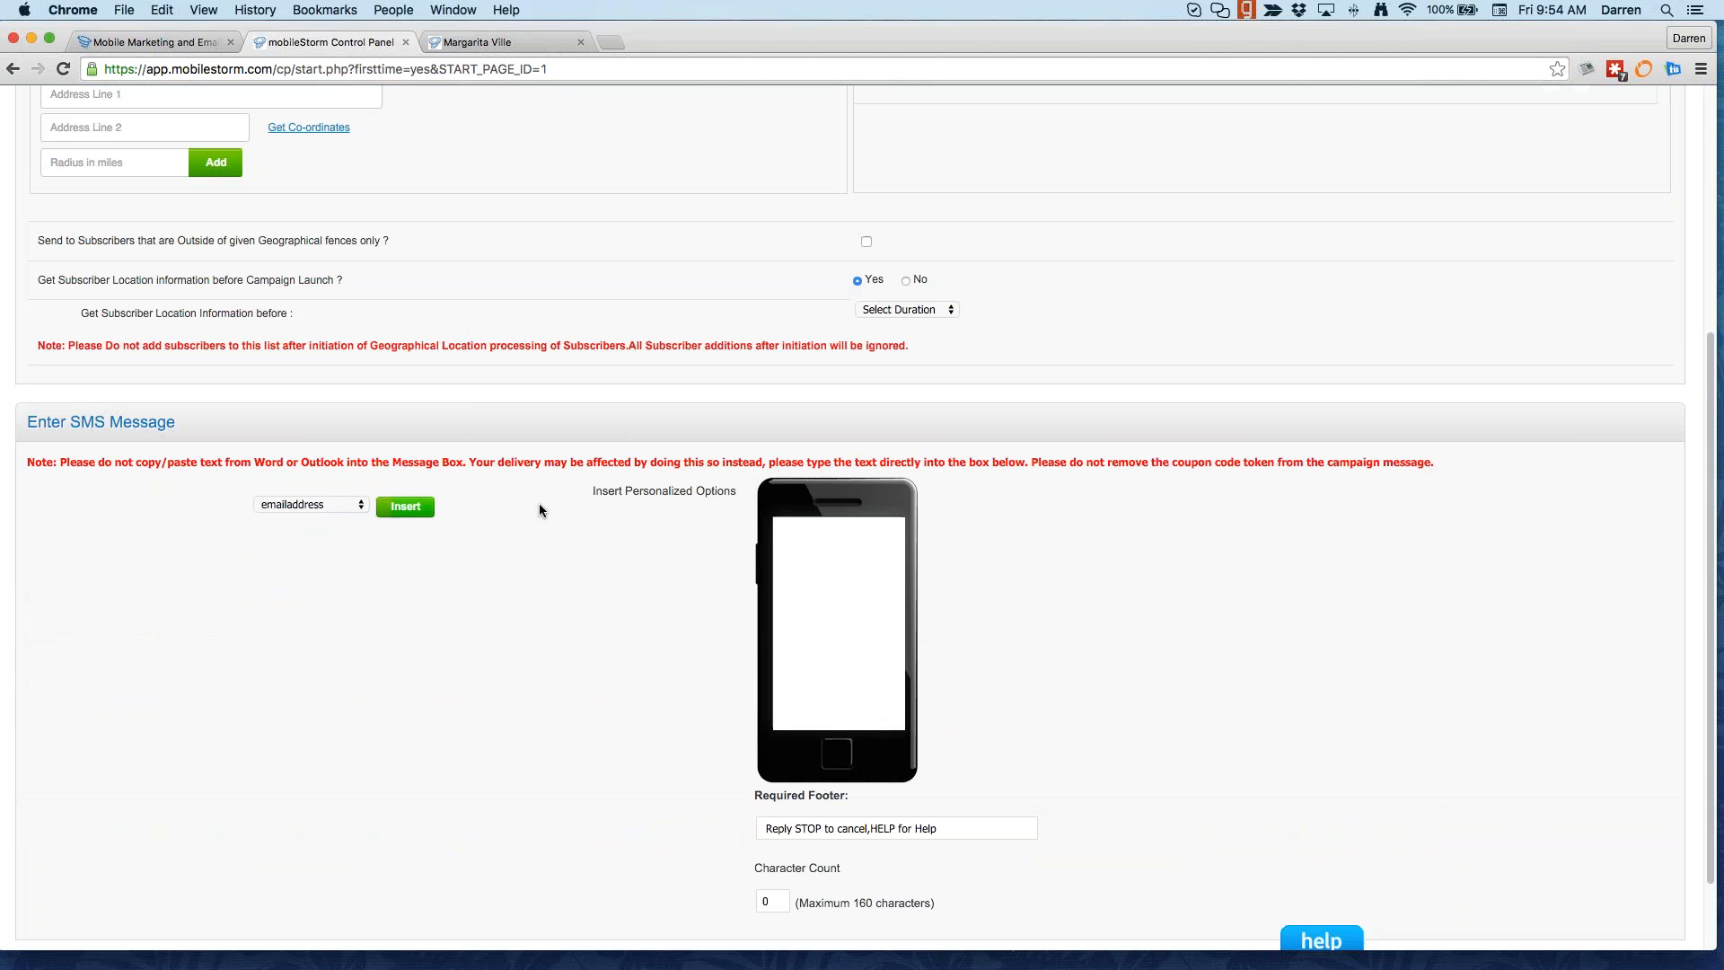
# Step: Open apps.mobilestorm.com in a new browser tab
pyautogui.click(612, 38)
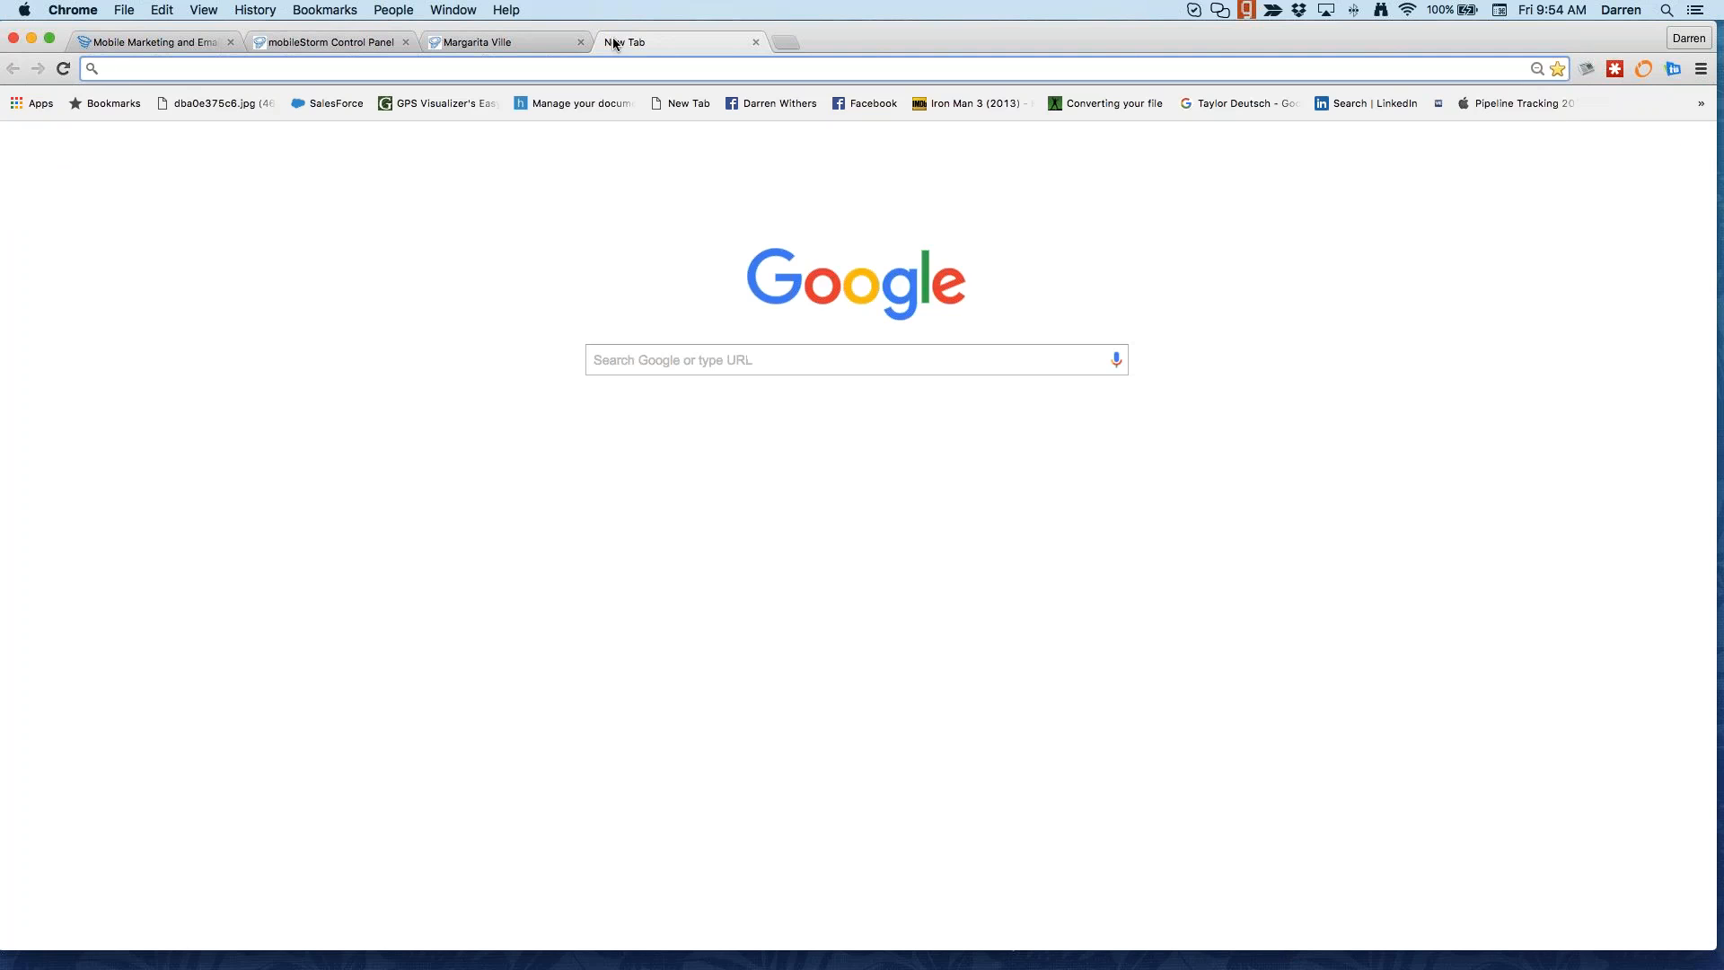
pyautogui.write('s')
pyautogui.press('BackSpace')
pyautogui.press('BackSpace')
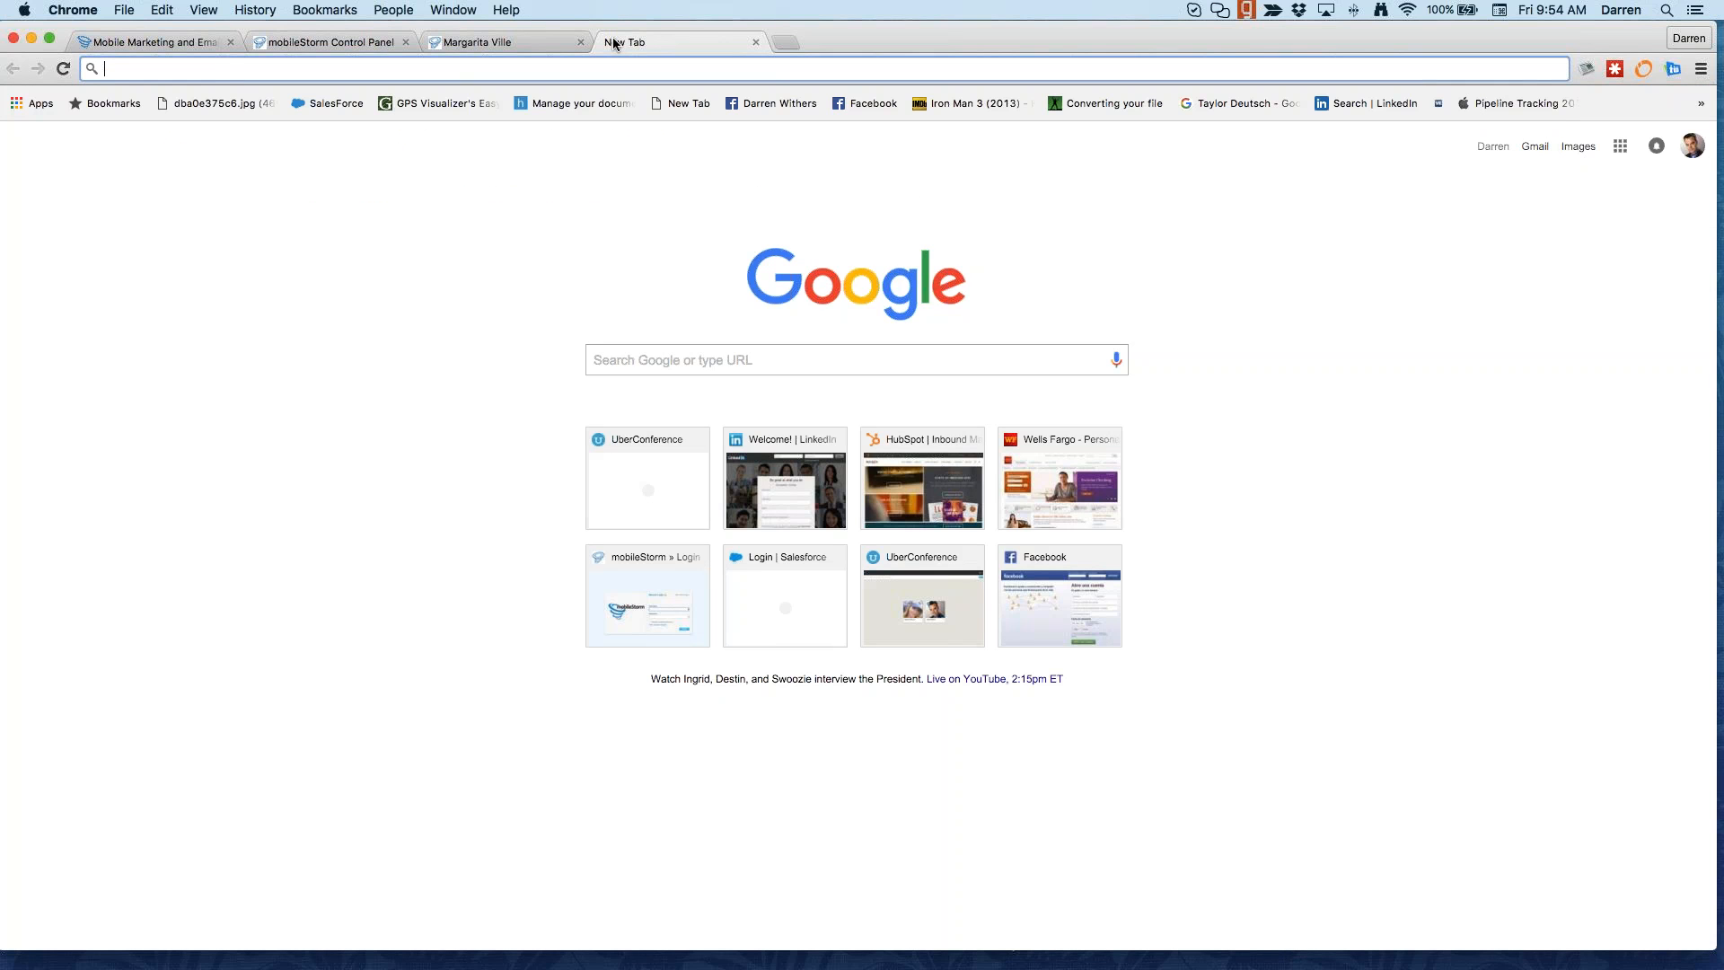
pyautogui.write('apps.mobilestorm.com/login')
pyautogui.press('Return')
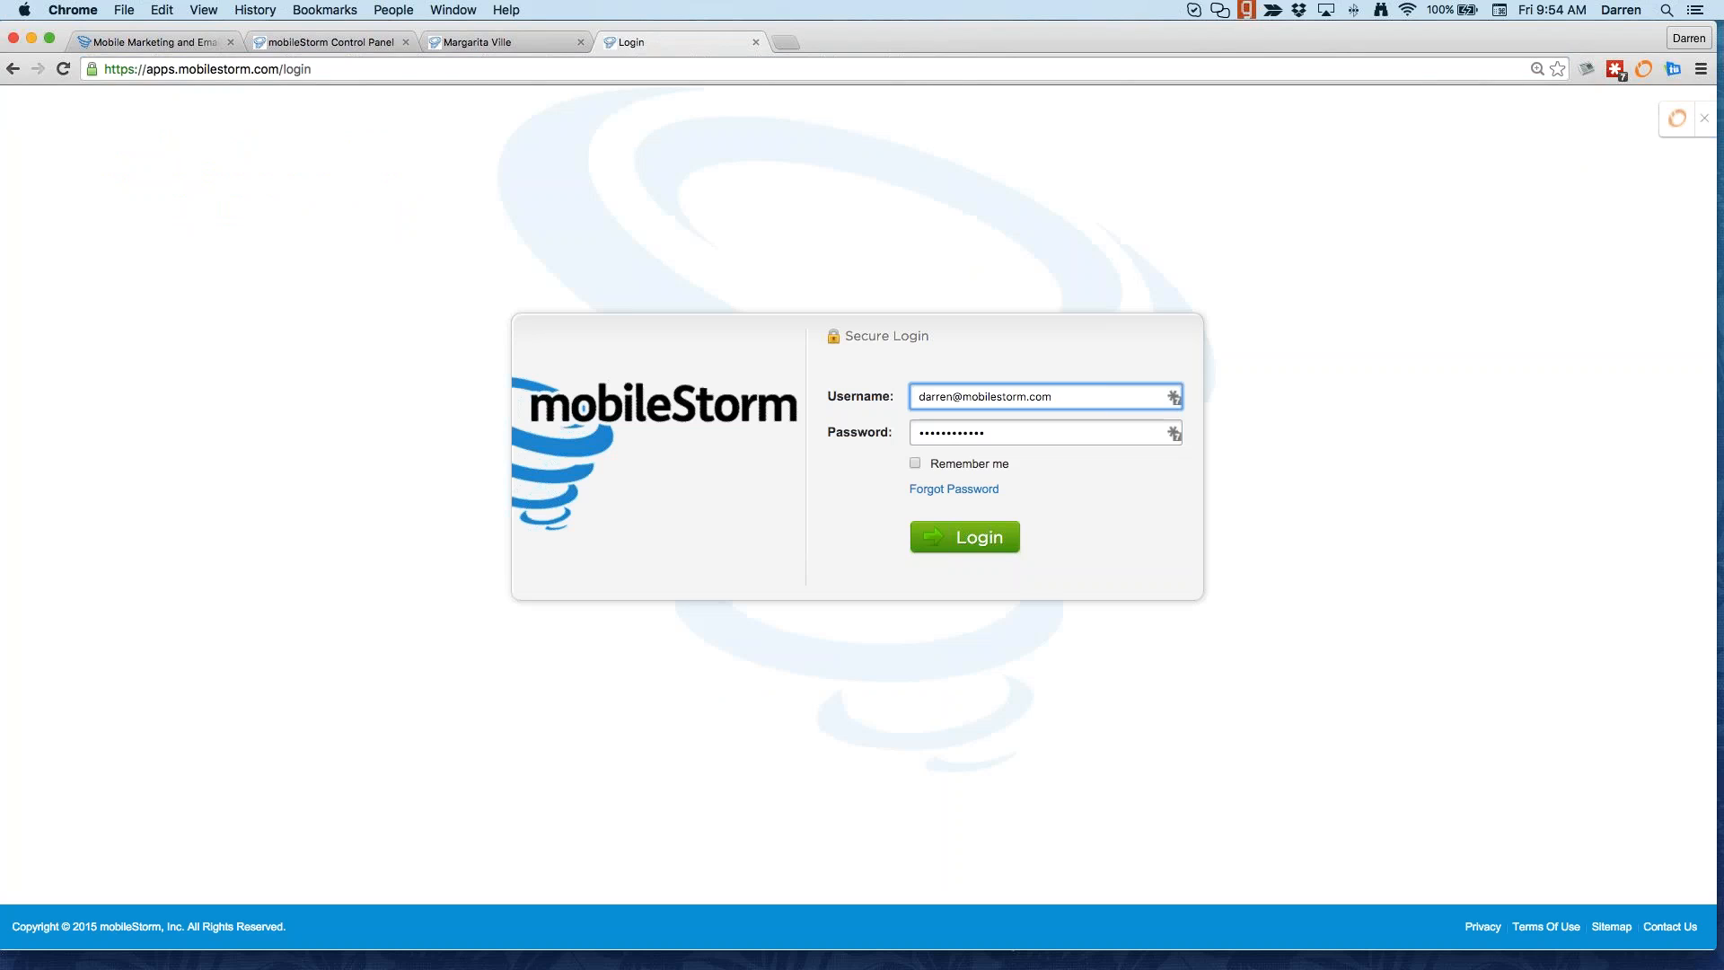
# Step: Log in to the new platform and browse the Audience Lists and their subscriber counts
pyautogui.click(966, 537)
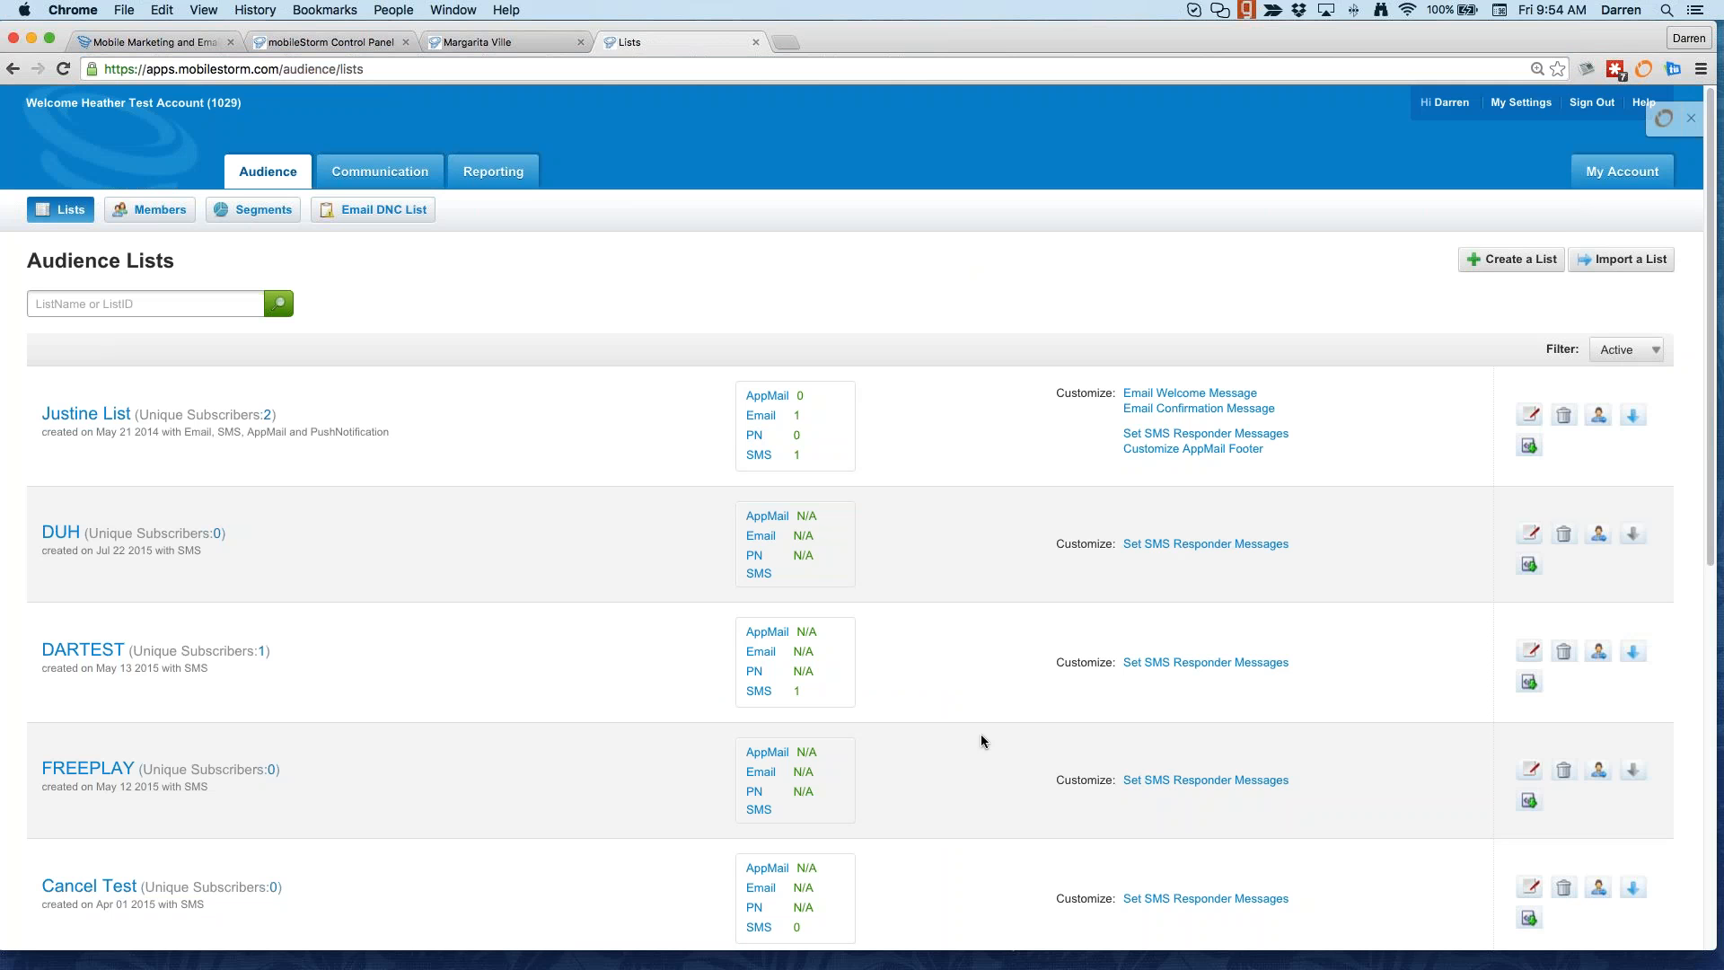
pyautogui.scroll(-5, 912, 655)
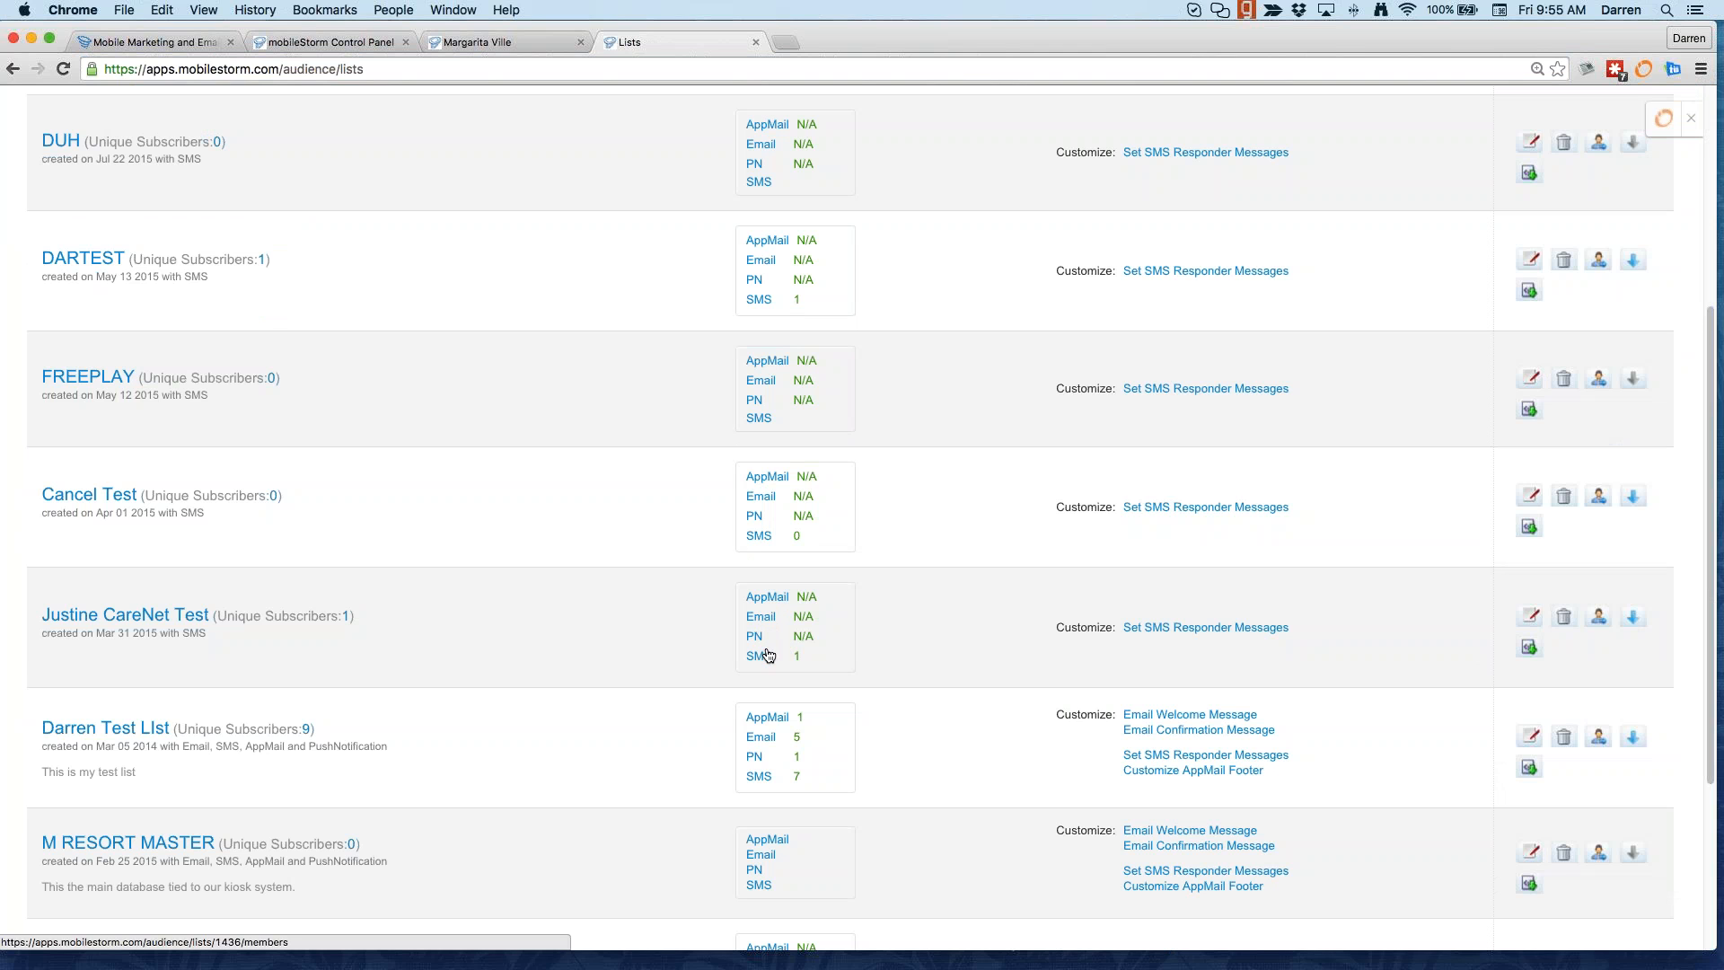
pyautogui.scroll(2, 762, 660)
pyautogui.scroll(3, 766, 667)
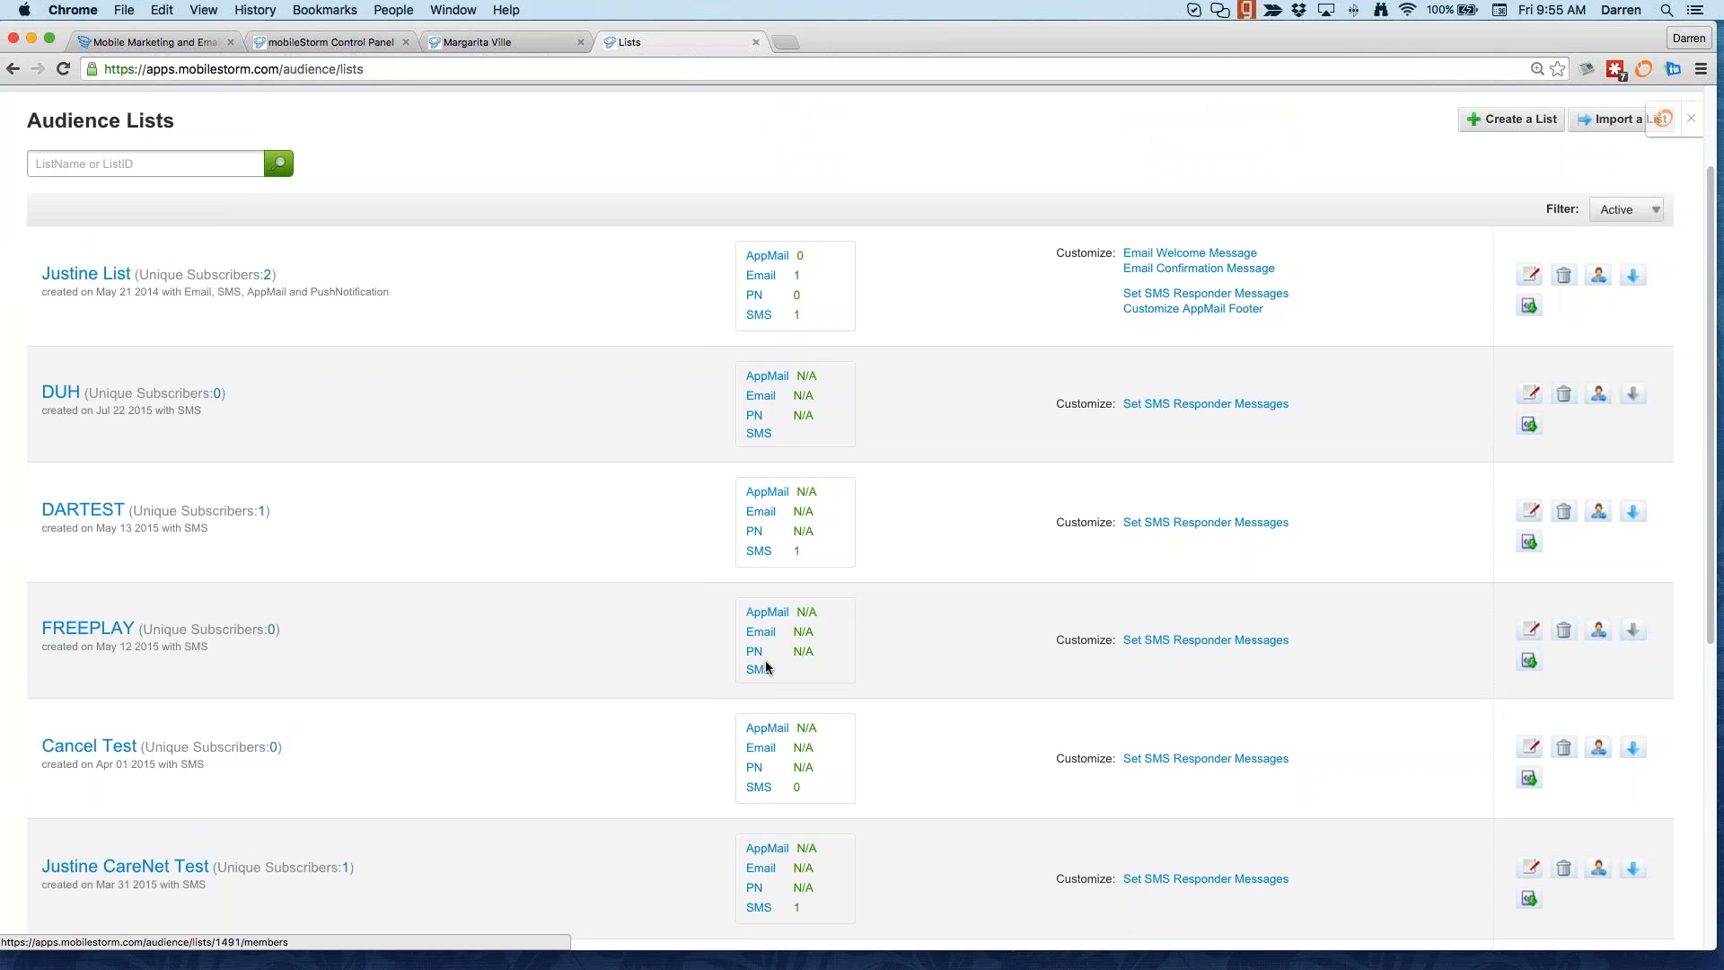
pyautogui.scroll(3, 766, 667)
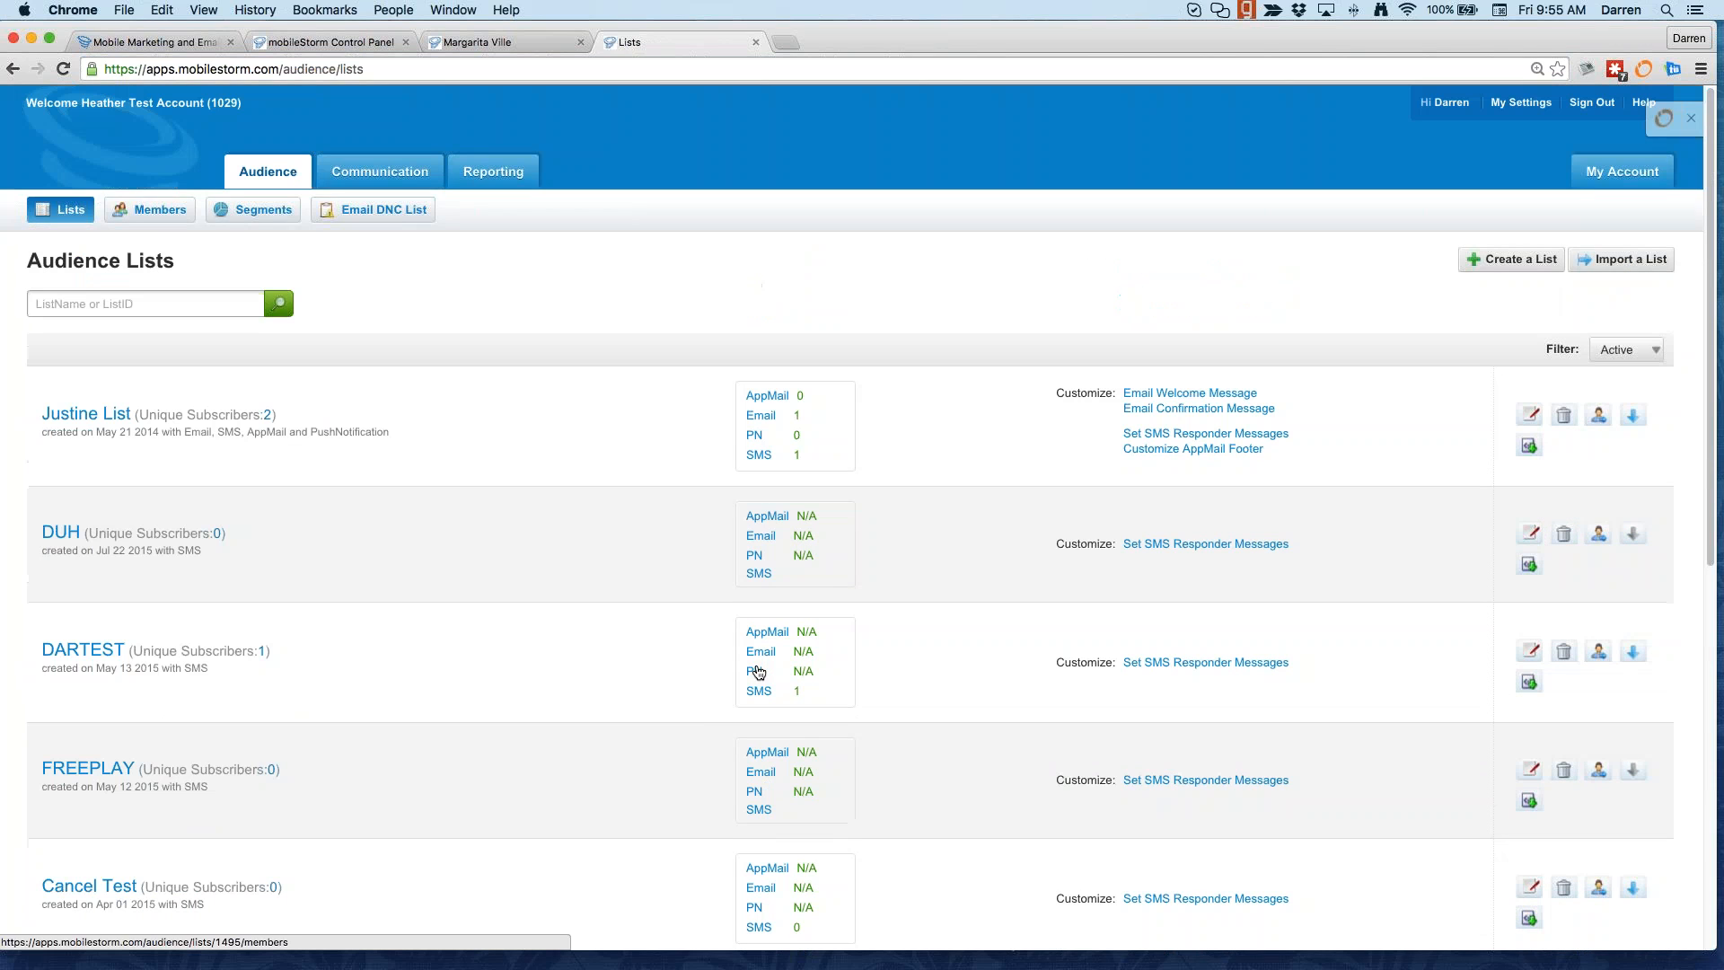
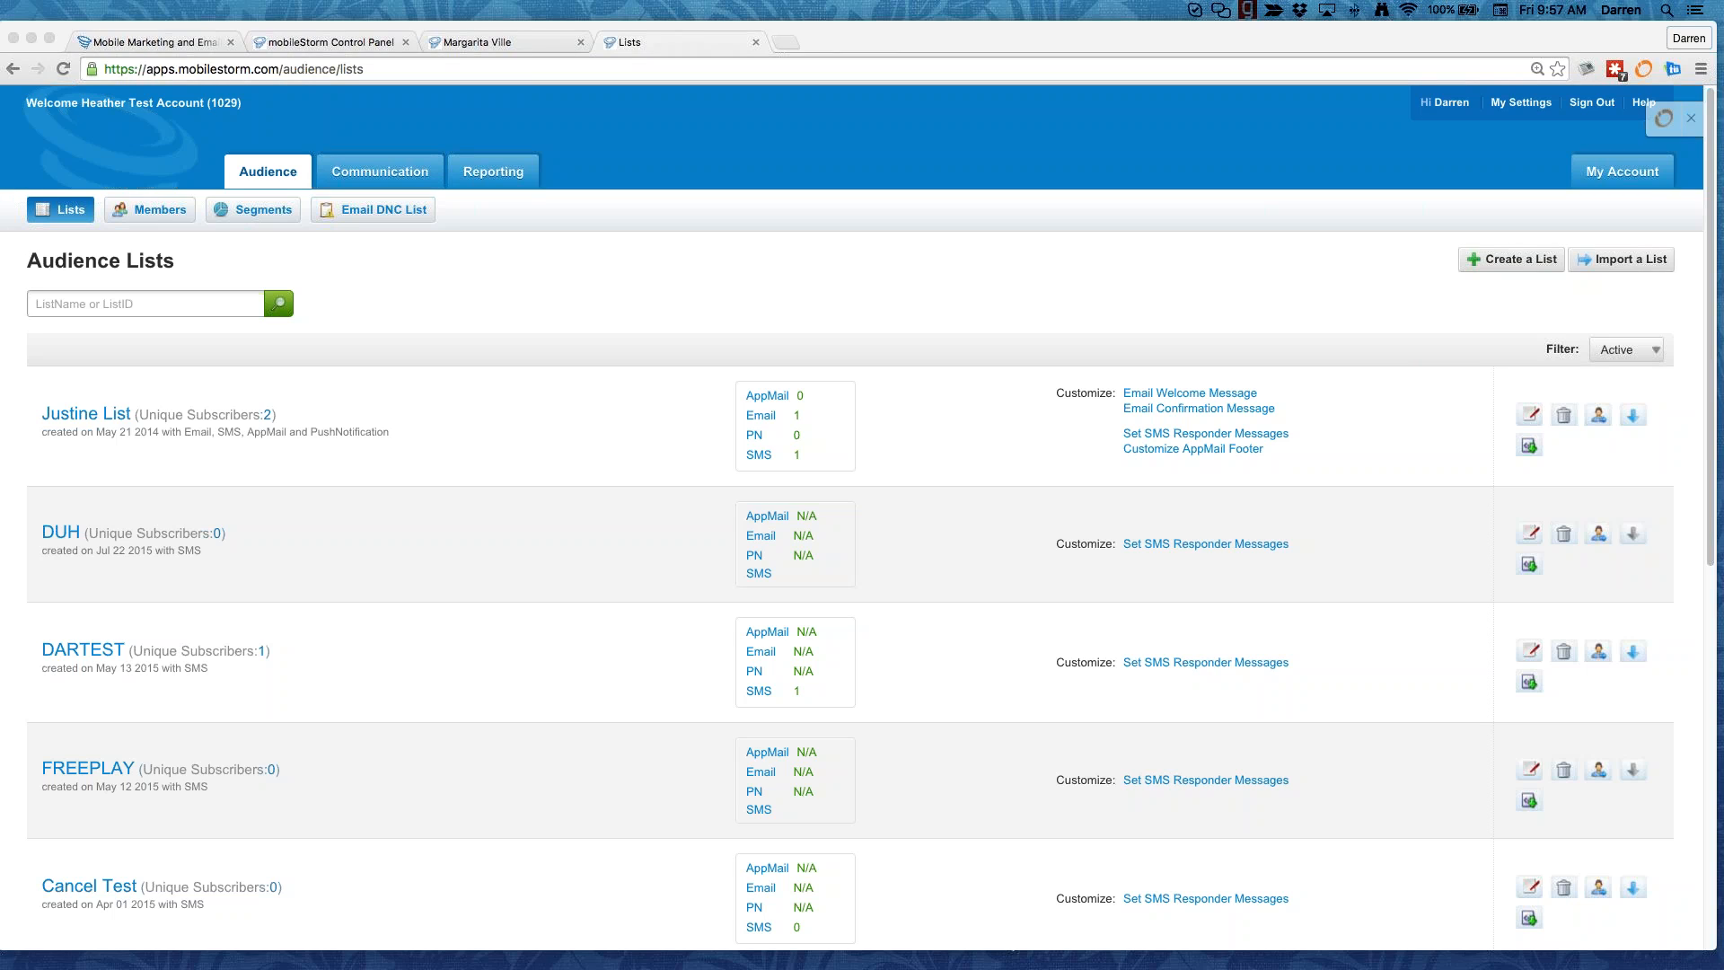
# Step: Bring Chrome forward and show the mobileStorm Control Panel SMS campaign page
pyautogui.click(191, 42)
pyautogui.click(258, 41)
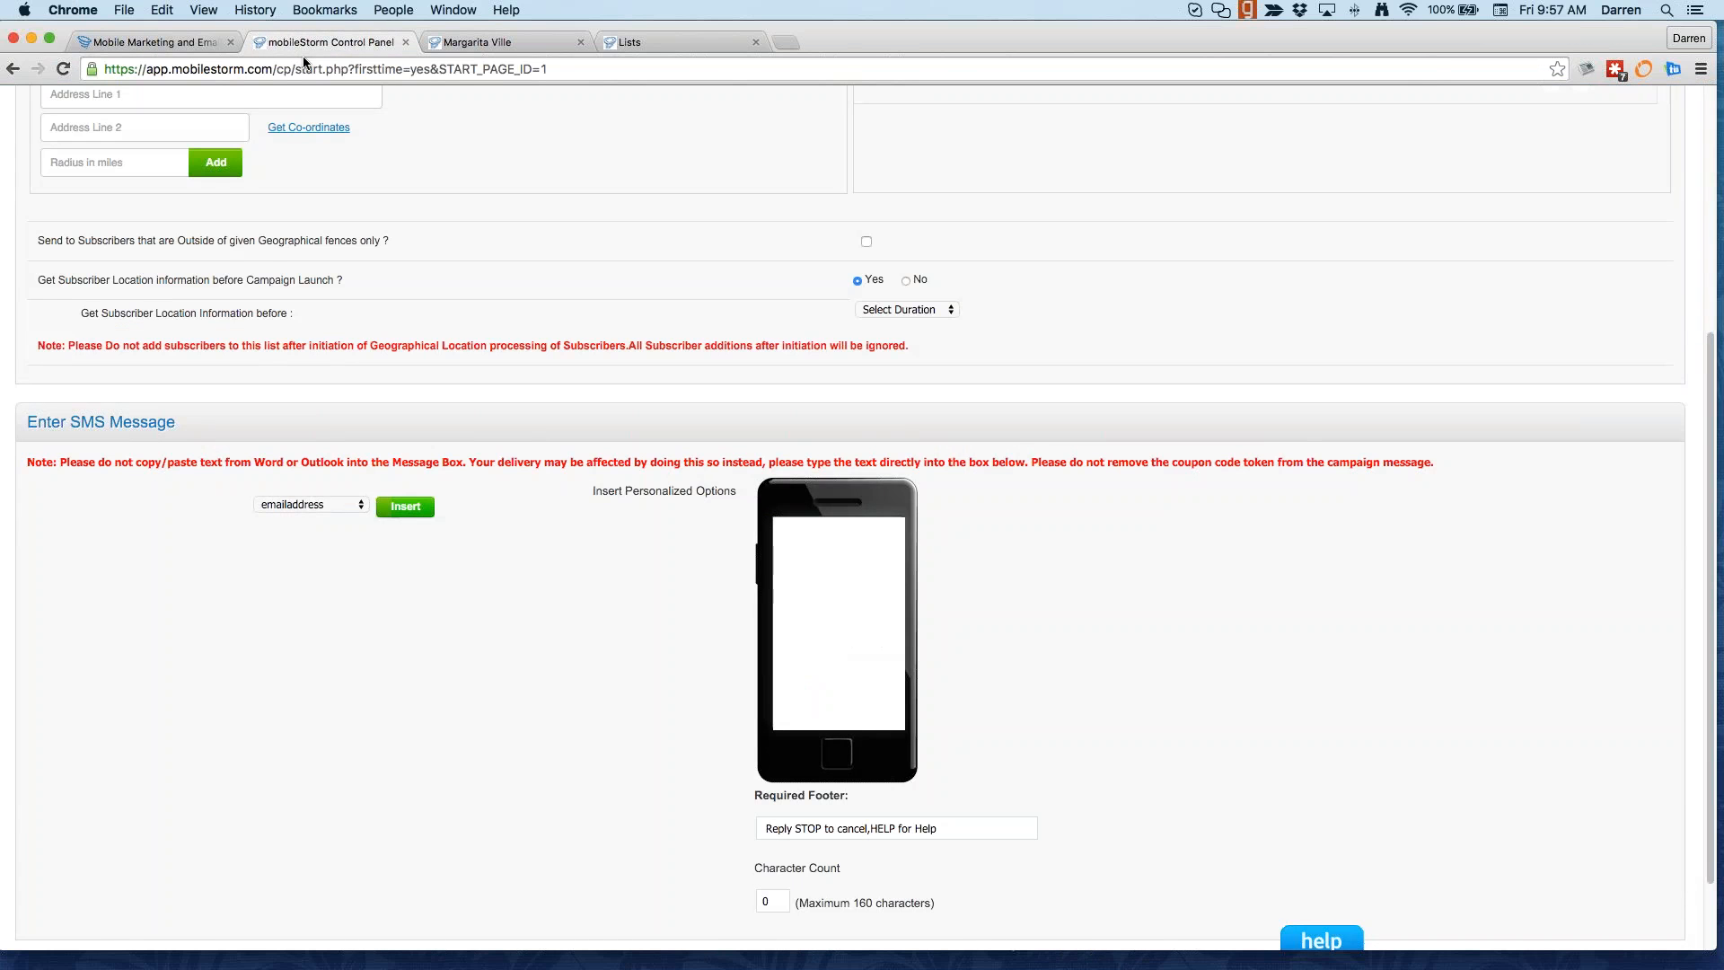
pyautogui.scroll(5, 363, 304)
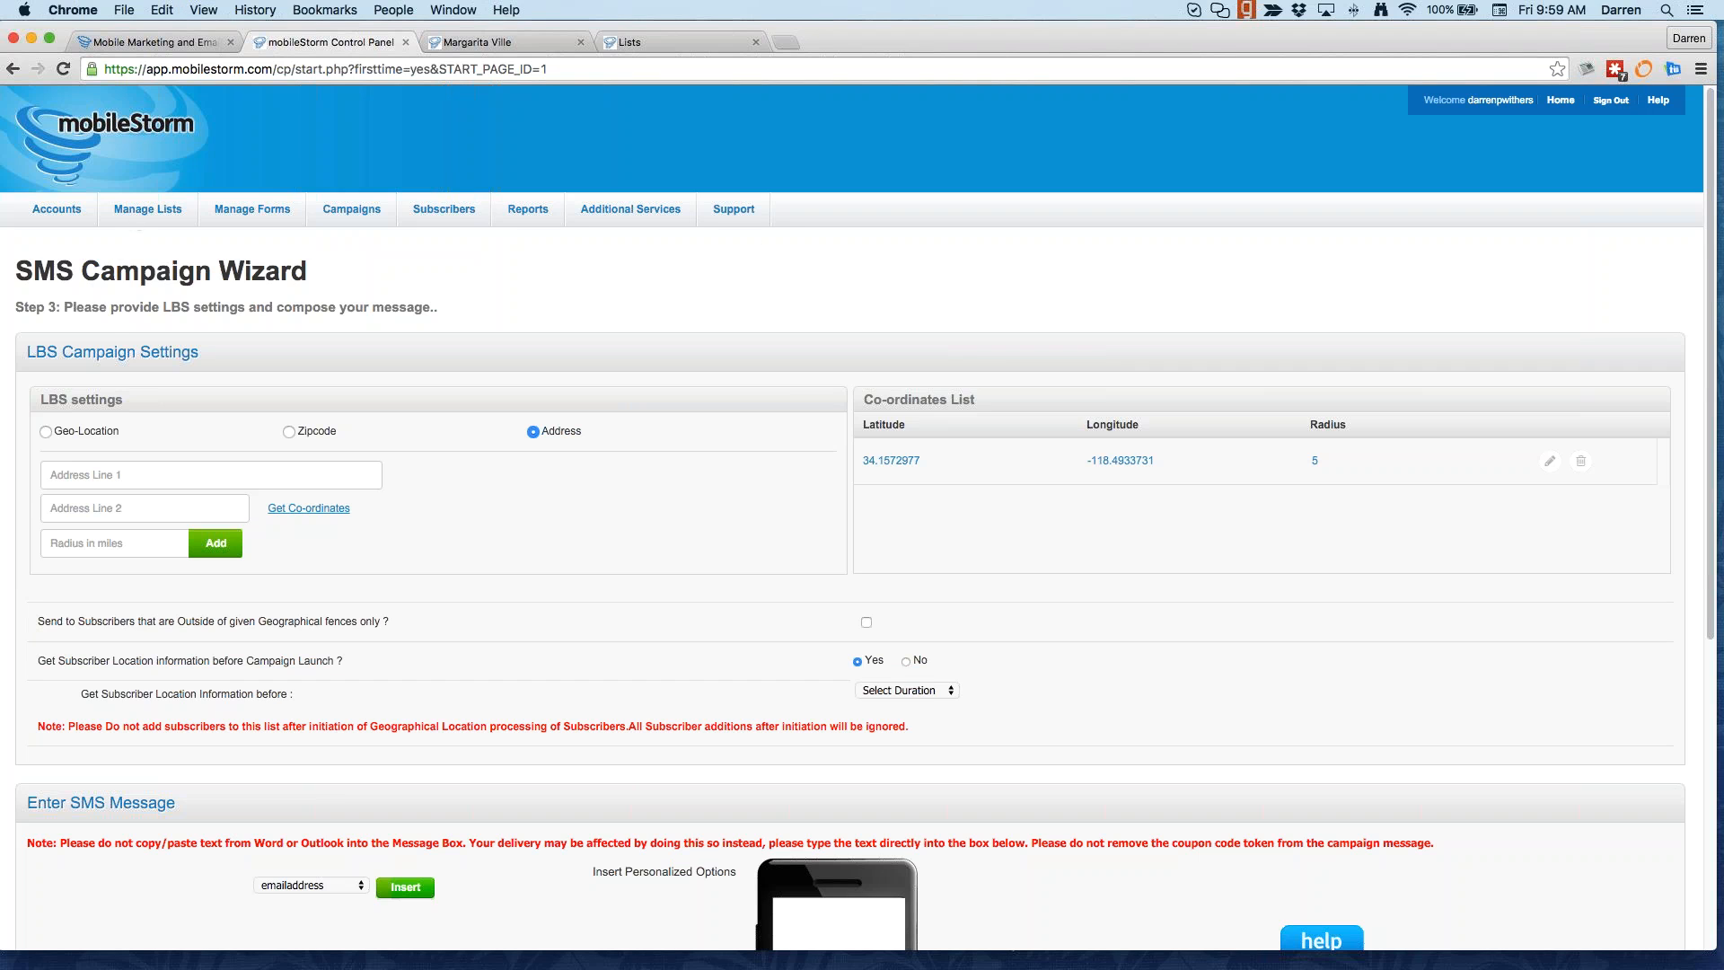
pyautogui.click(3, 619)
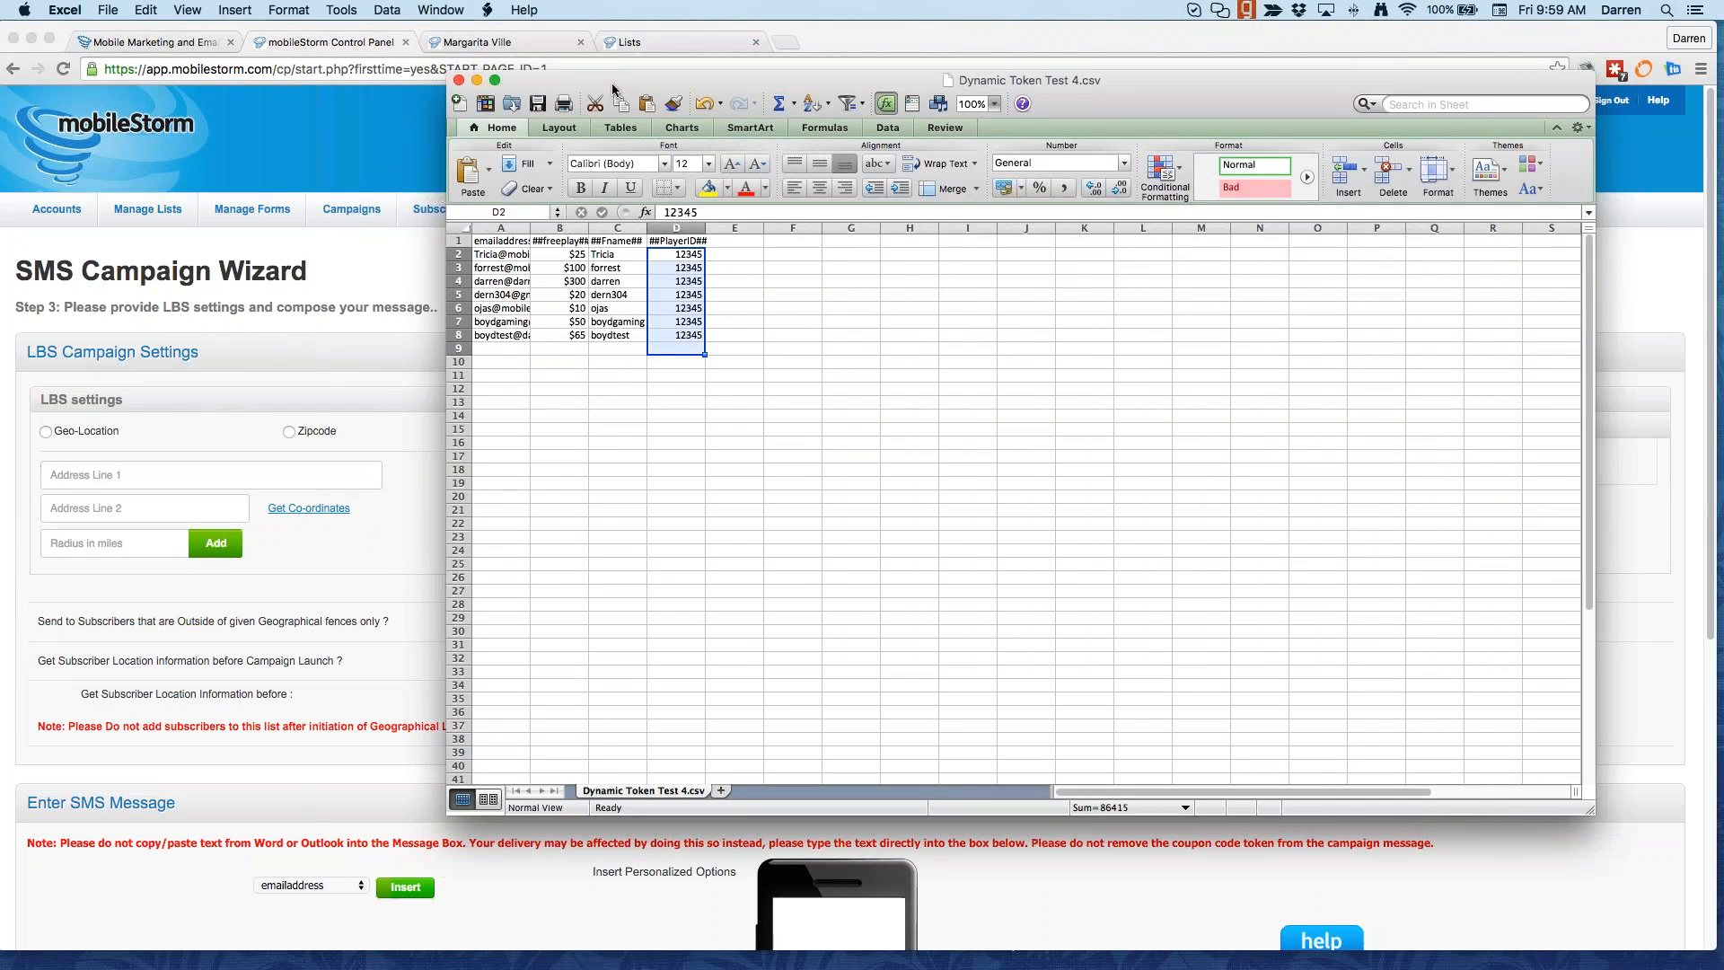
# Step: Reposition the Dynamic Token Test 4.csv window and select the ##freeplay## amounts in B2:B8
pyautogui.moveTo(613, 84); pyautogui.dragTo(662, 75)
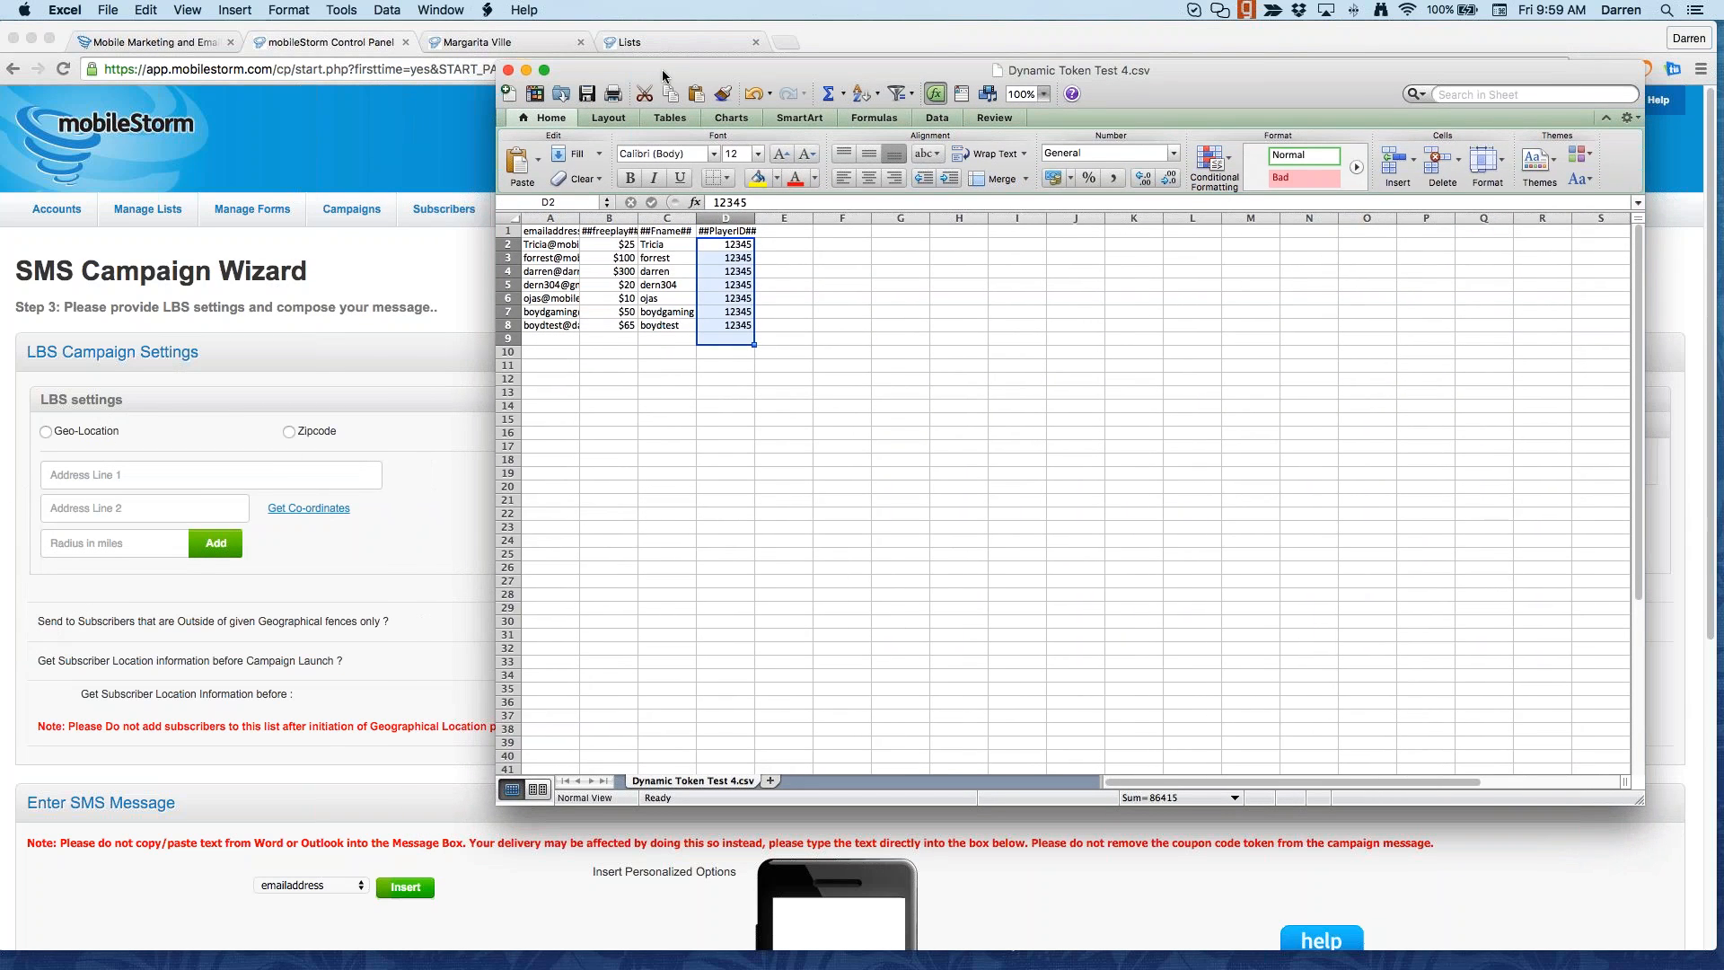
pyautogui.moveTo(626, 243); pyautogui.dragTo(627, 327)
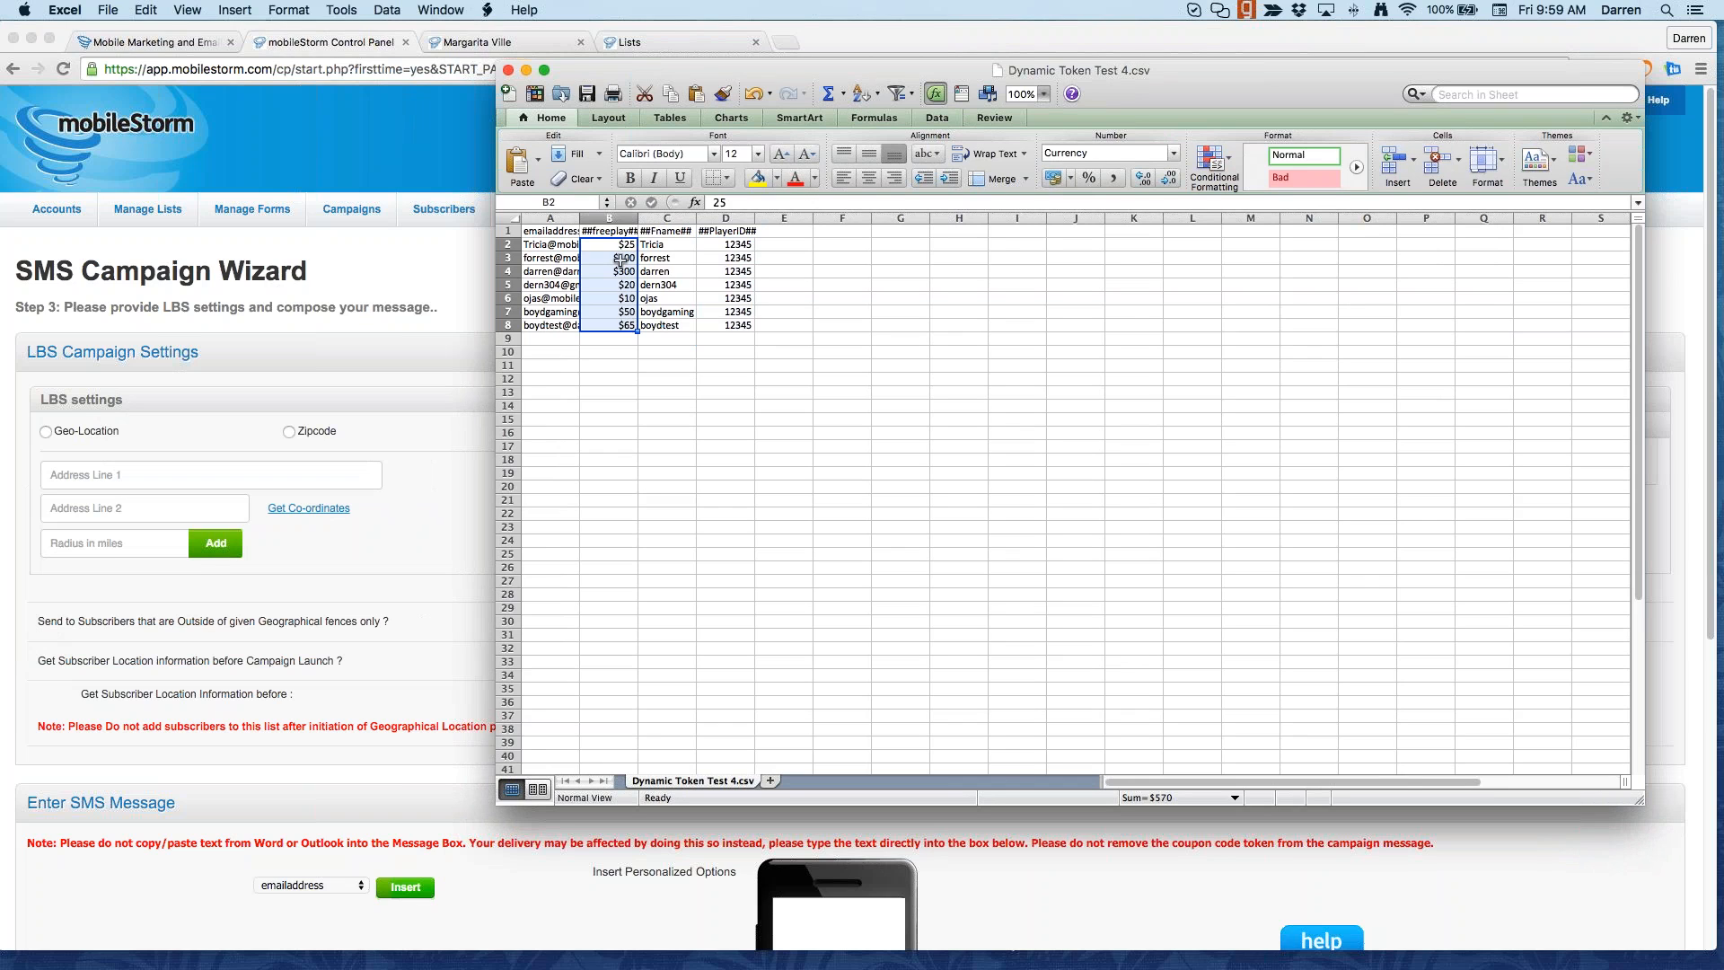
pyautogui.moveTo(611, 244); pyautogui.dragTo(624, 325)
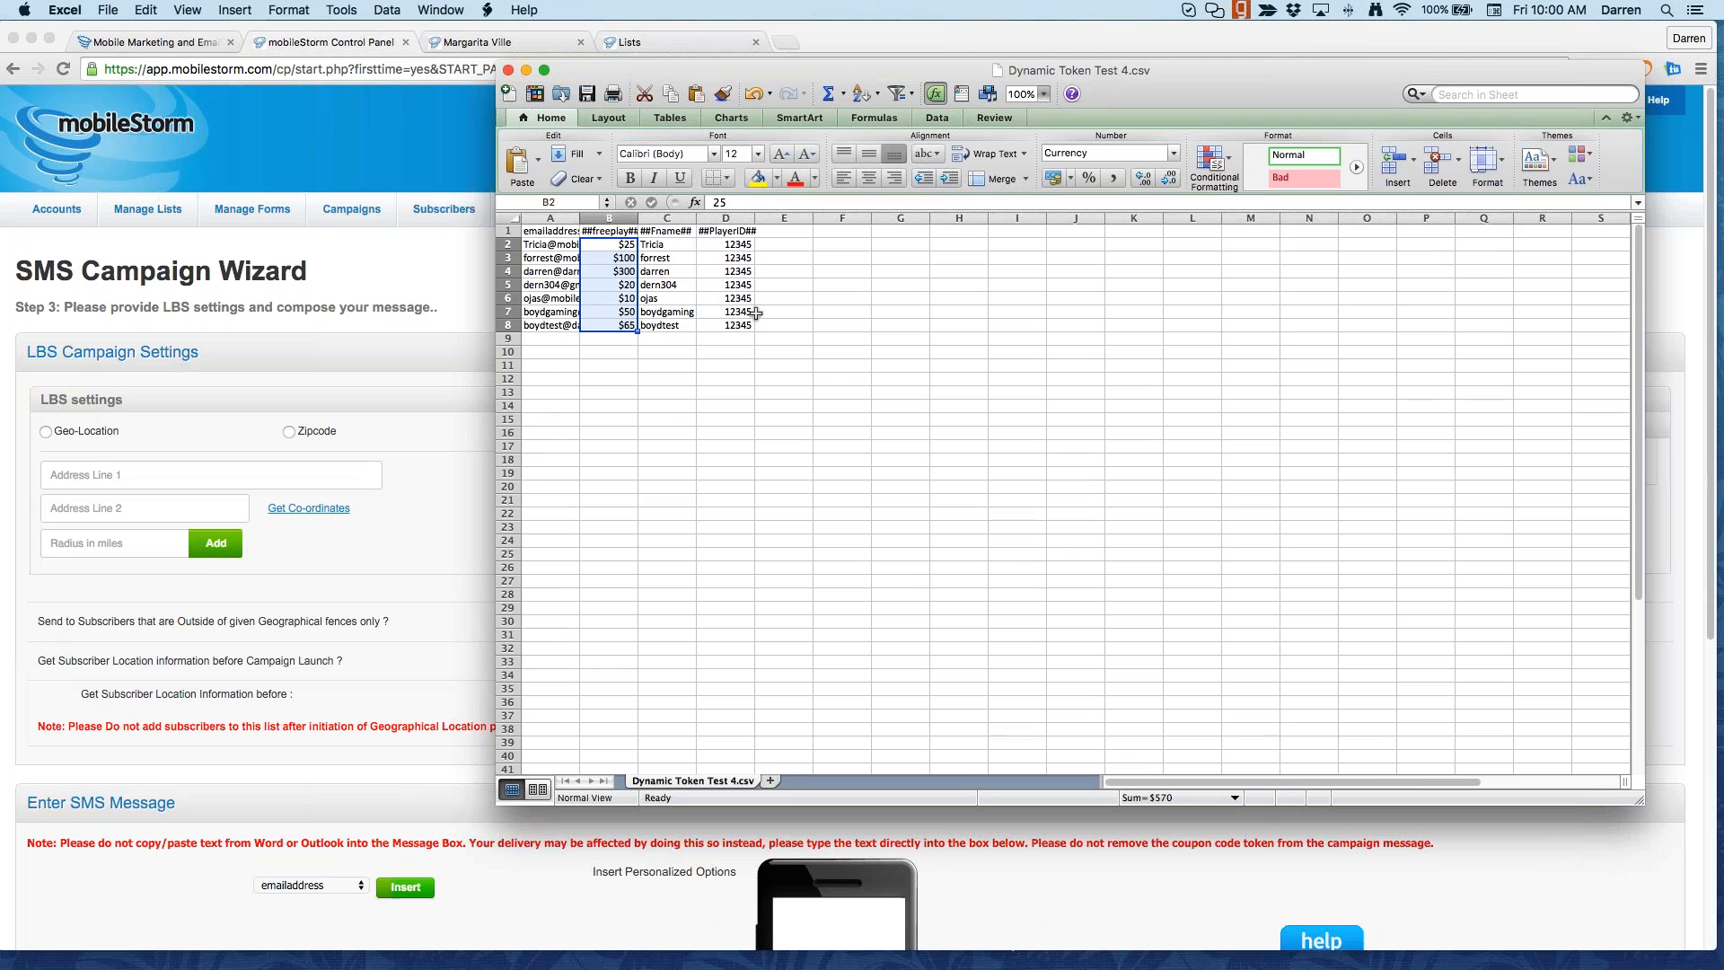
pyautogui.moveTo(728, 244); pyautogui.dragTo(611, 323)
pyautogui.click(622, 257)
pyautogui.moveTo(620, 245); pyautogui.dragTo(610, 319)
# Step: Review the token table A1:D8, including the ##freeplay## header and first-name values
pyautogui.click(624, 230)
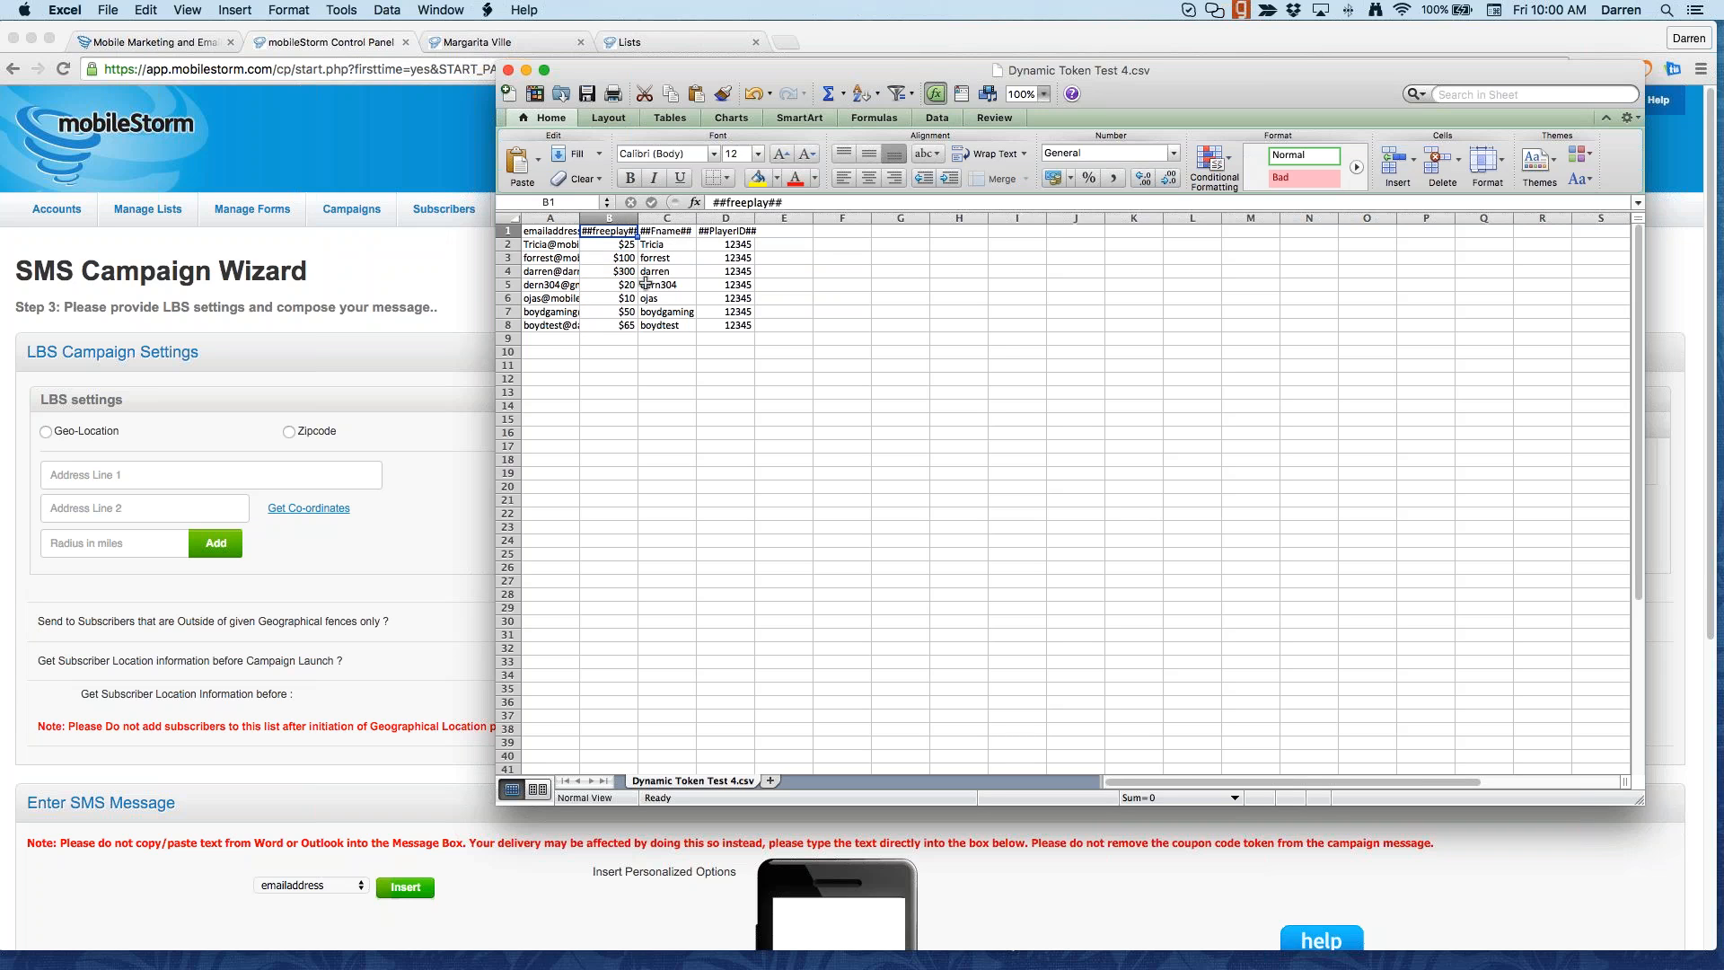
pyautogui.moveTo(562, 231); pyautogui.dragTo(724, 324)
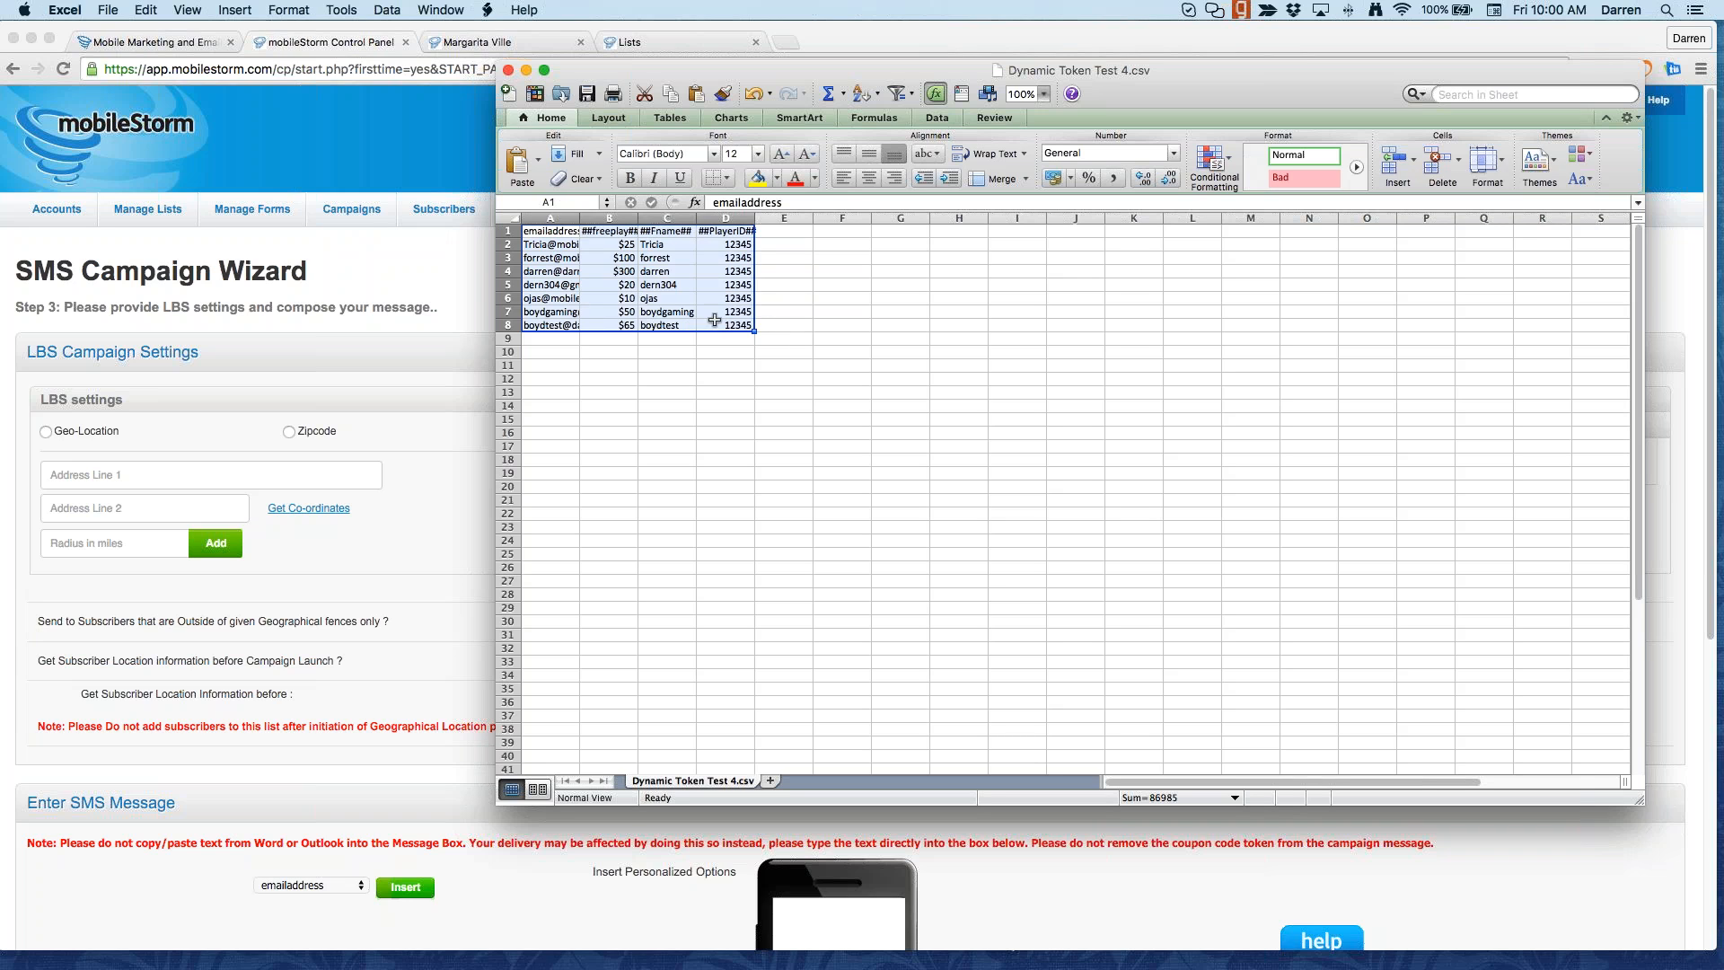
pyautogui.click(679, 300)
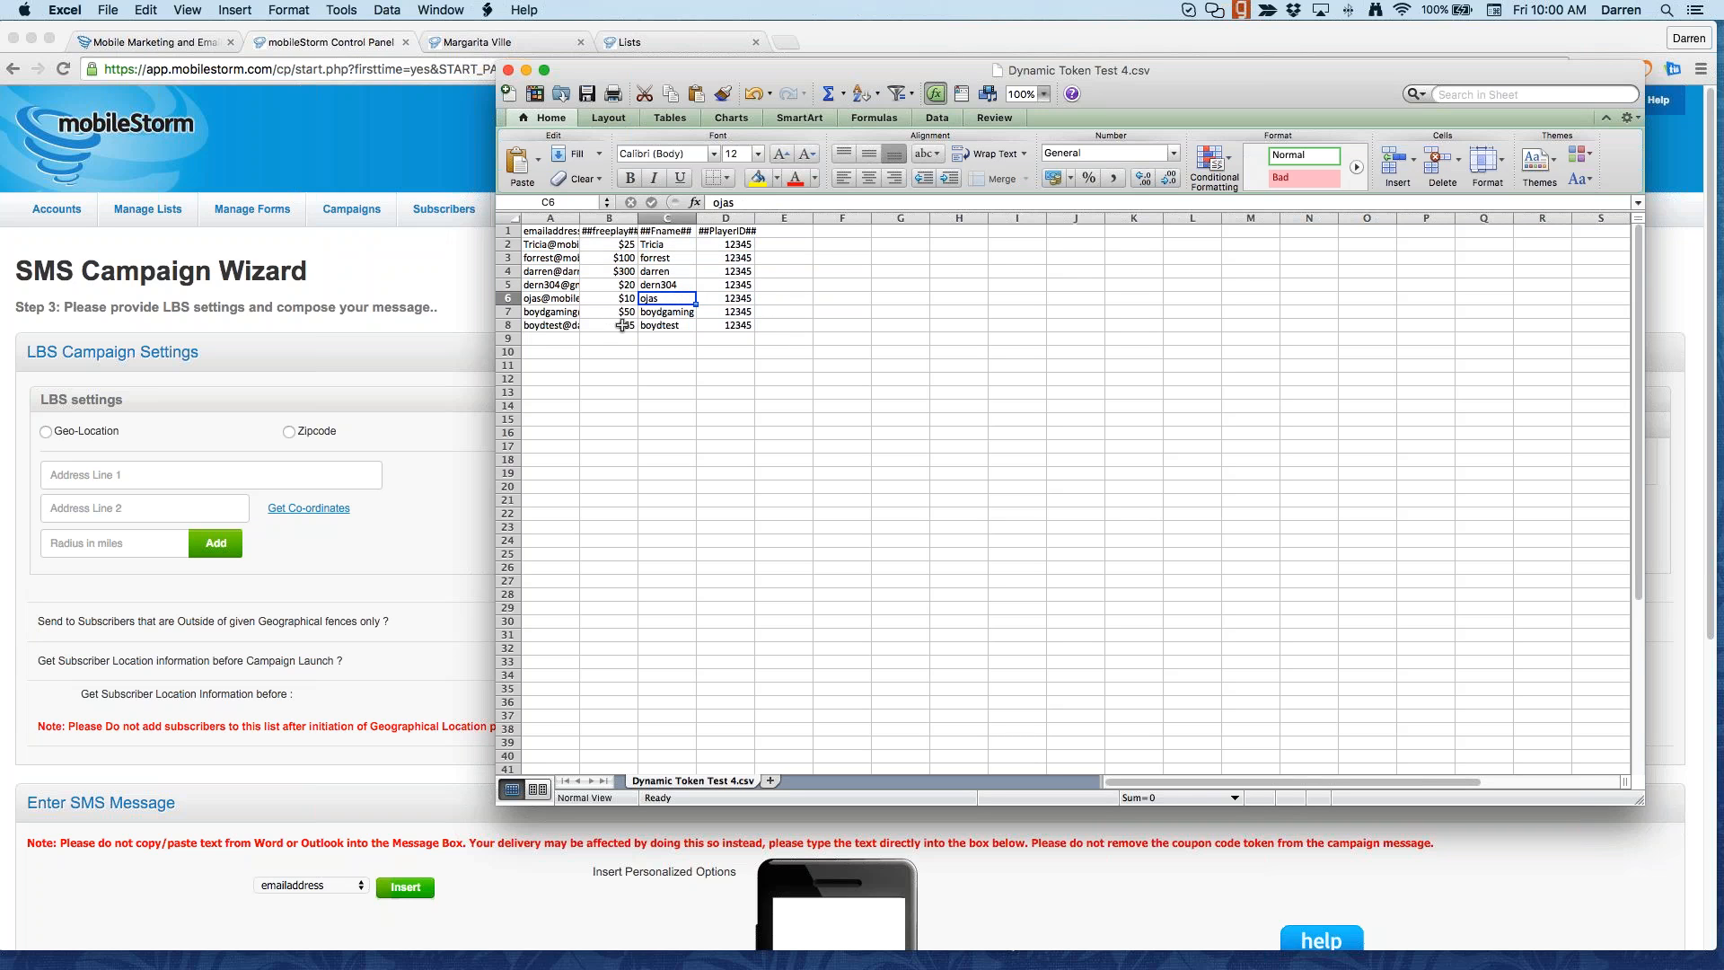
pyautogui.moveTo(622, 325); pyautogui.dragTo(625, 231)
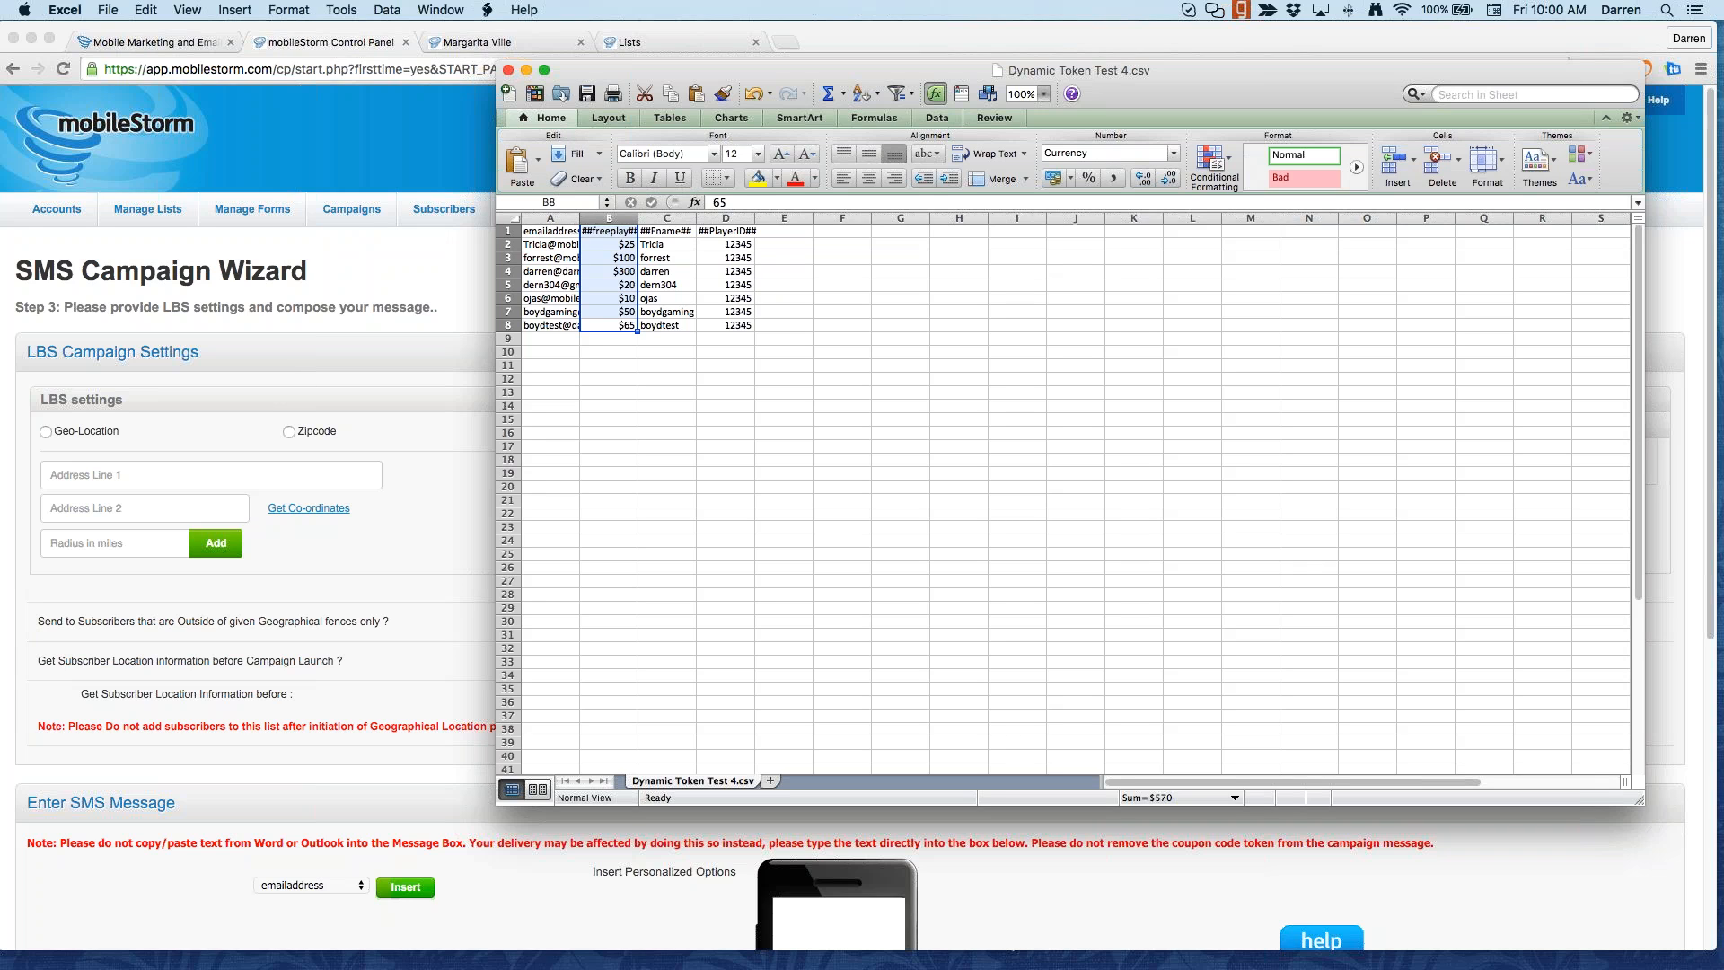
# Step: Minimize Dynamic Token Test 4.csv and Workbook1 to reveal the SMS Campaign Wizard
pyautogui.press('super+Tab')
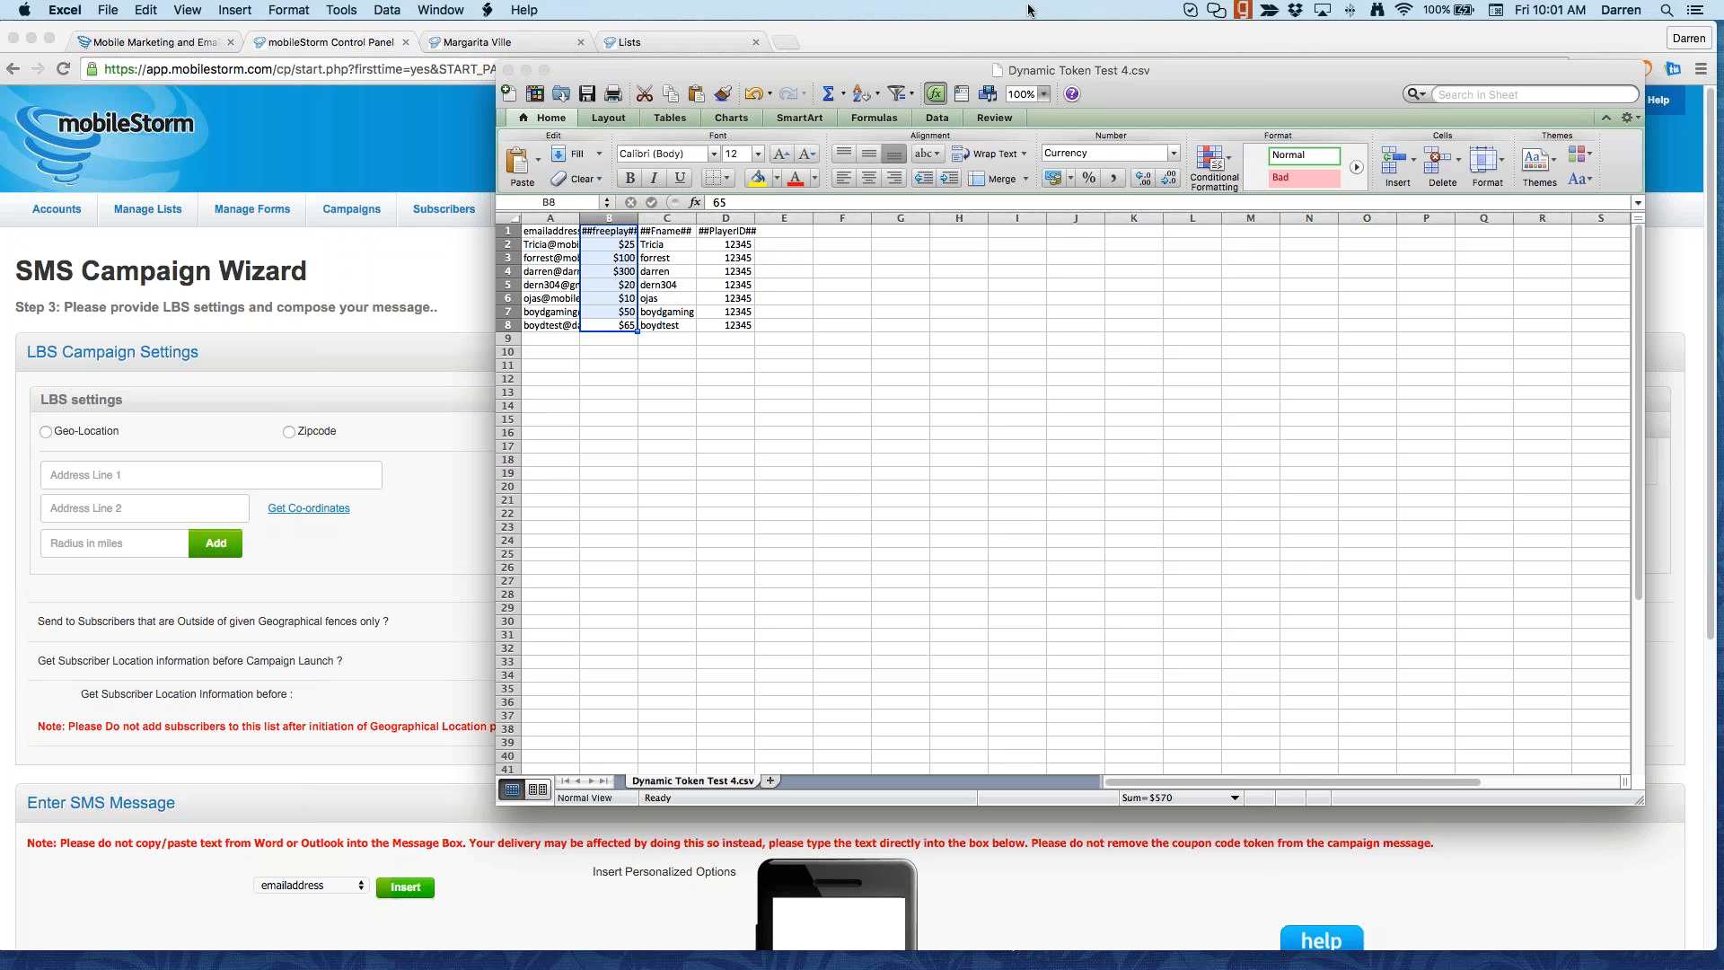
pyautogui.click(526, 71)
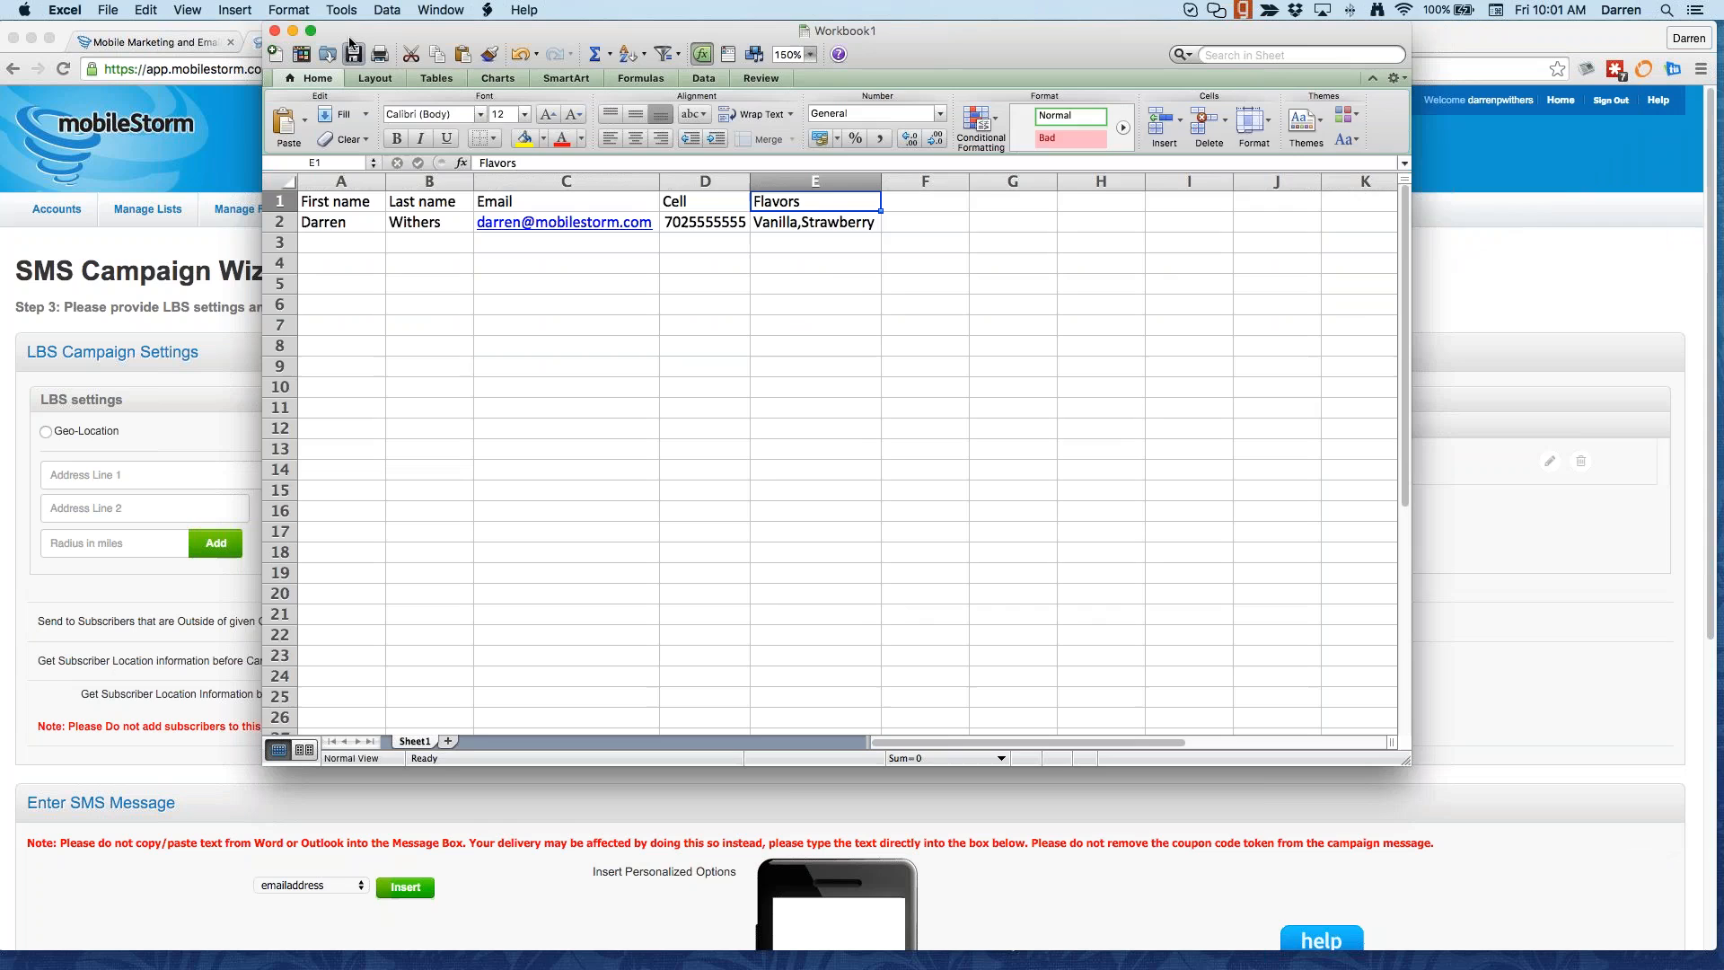
pyautogui.click(293, 30)
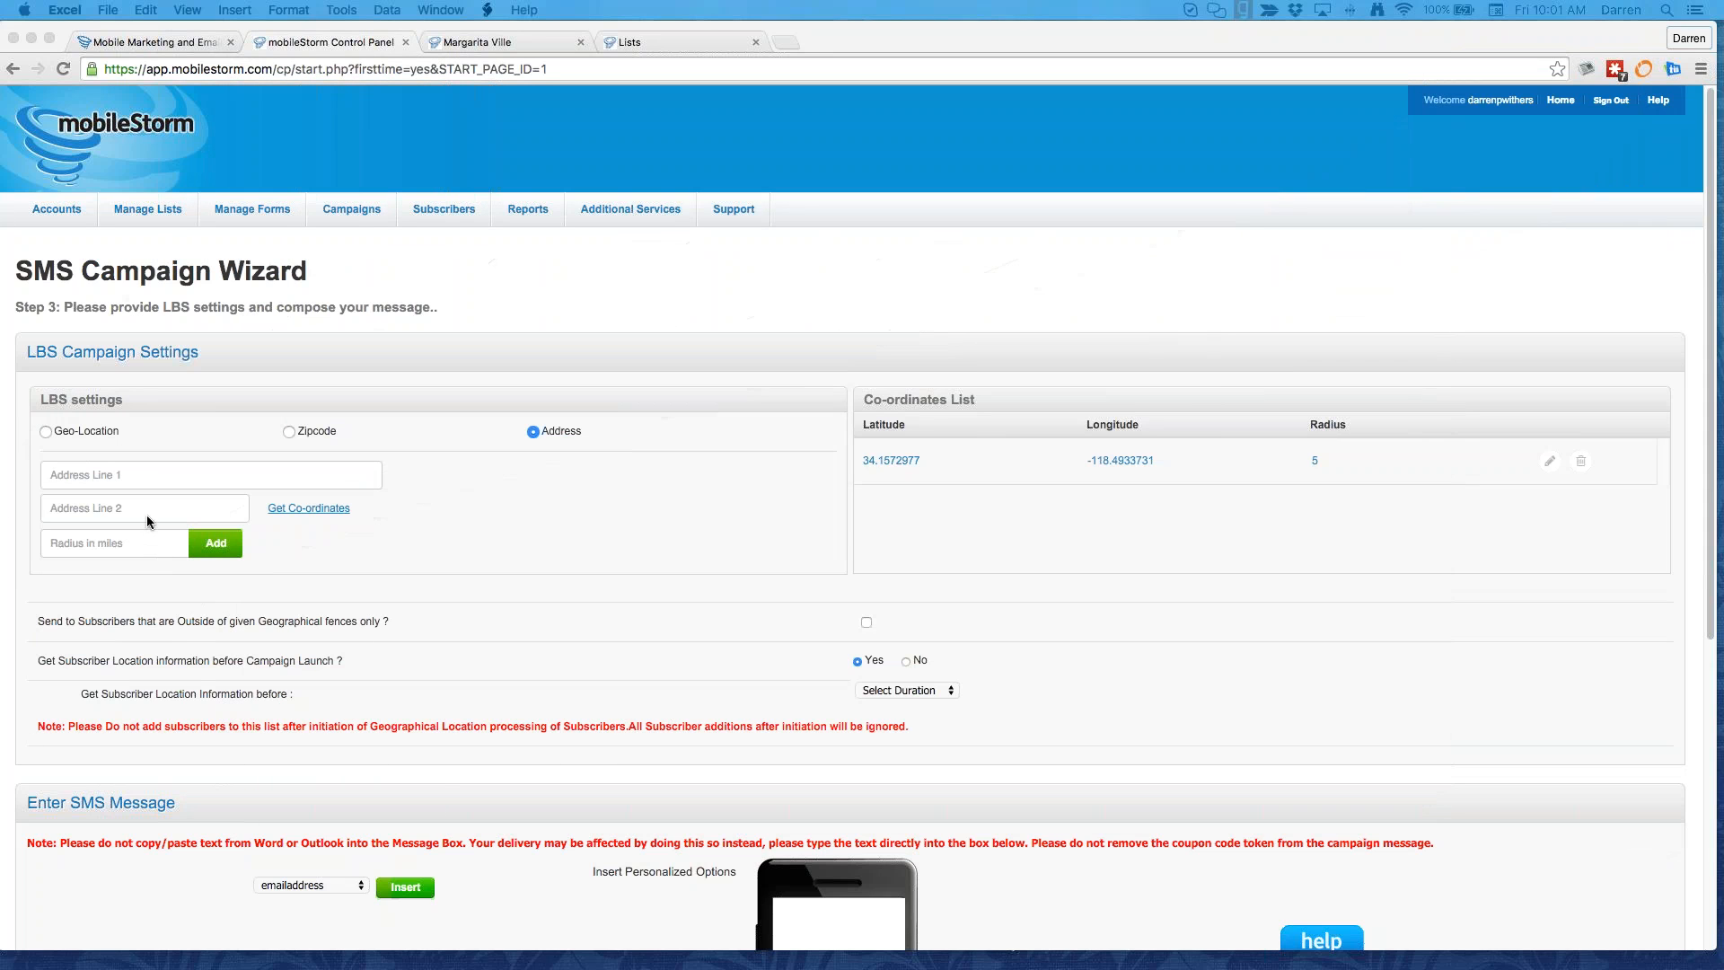